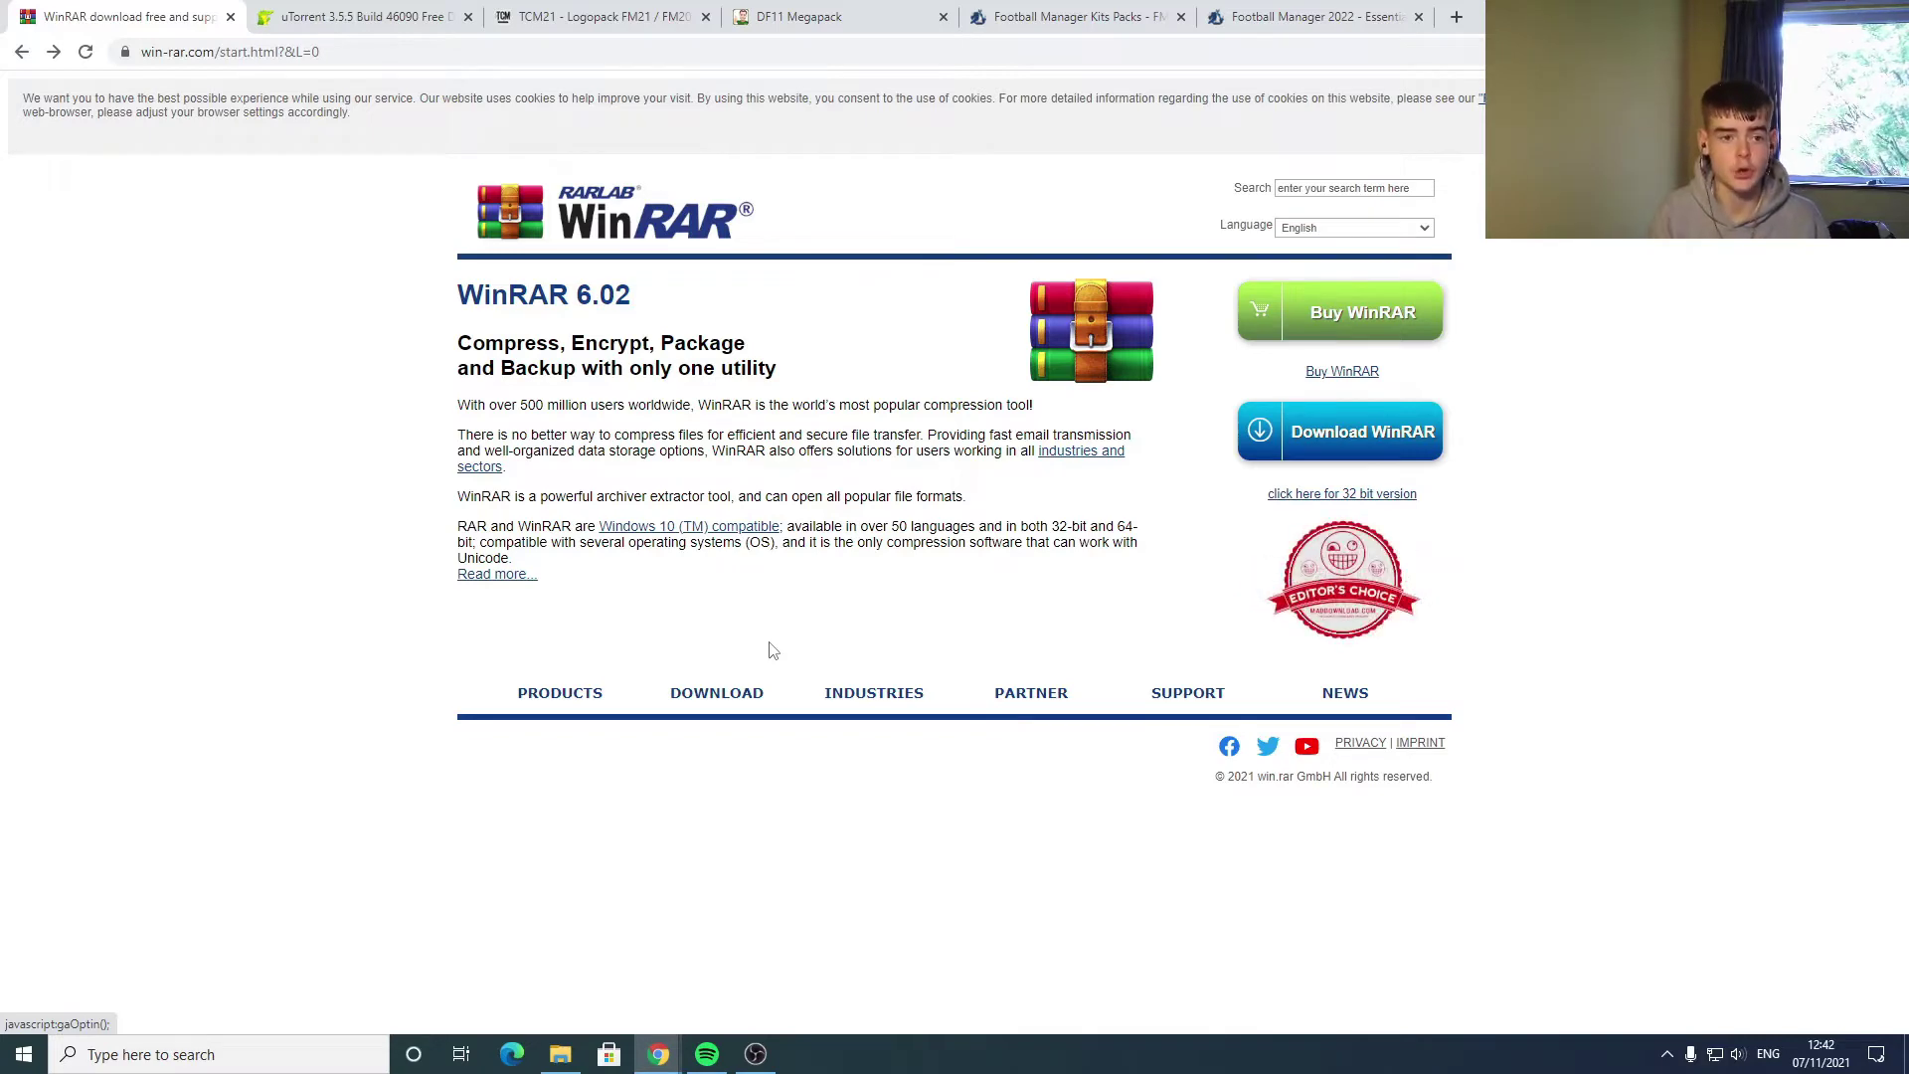
- View the uTorrent download page, launch the installed µTorrent app to check its torrent list, and minimise it
click(443, 18)
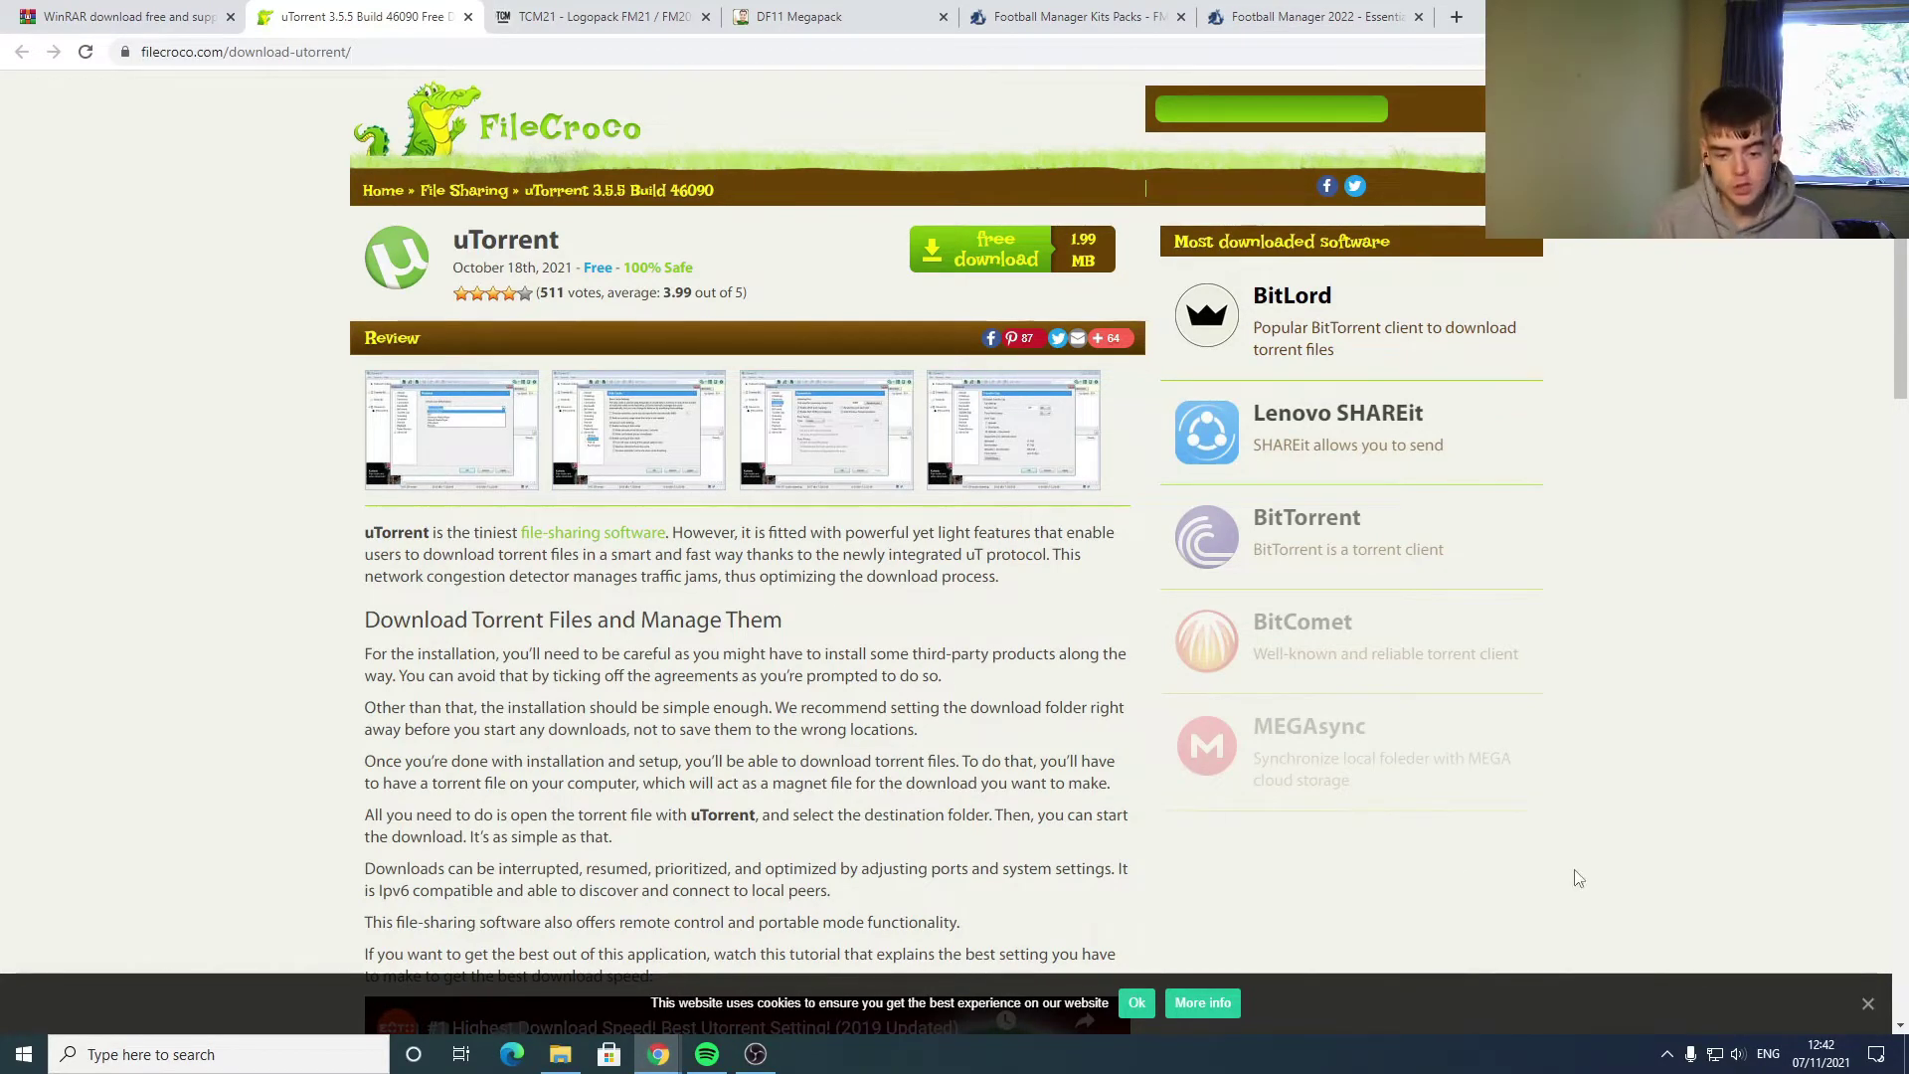
click(219, 1054)
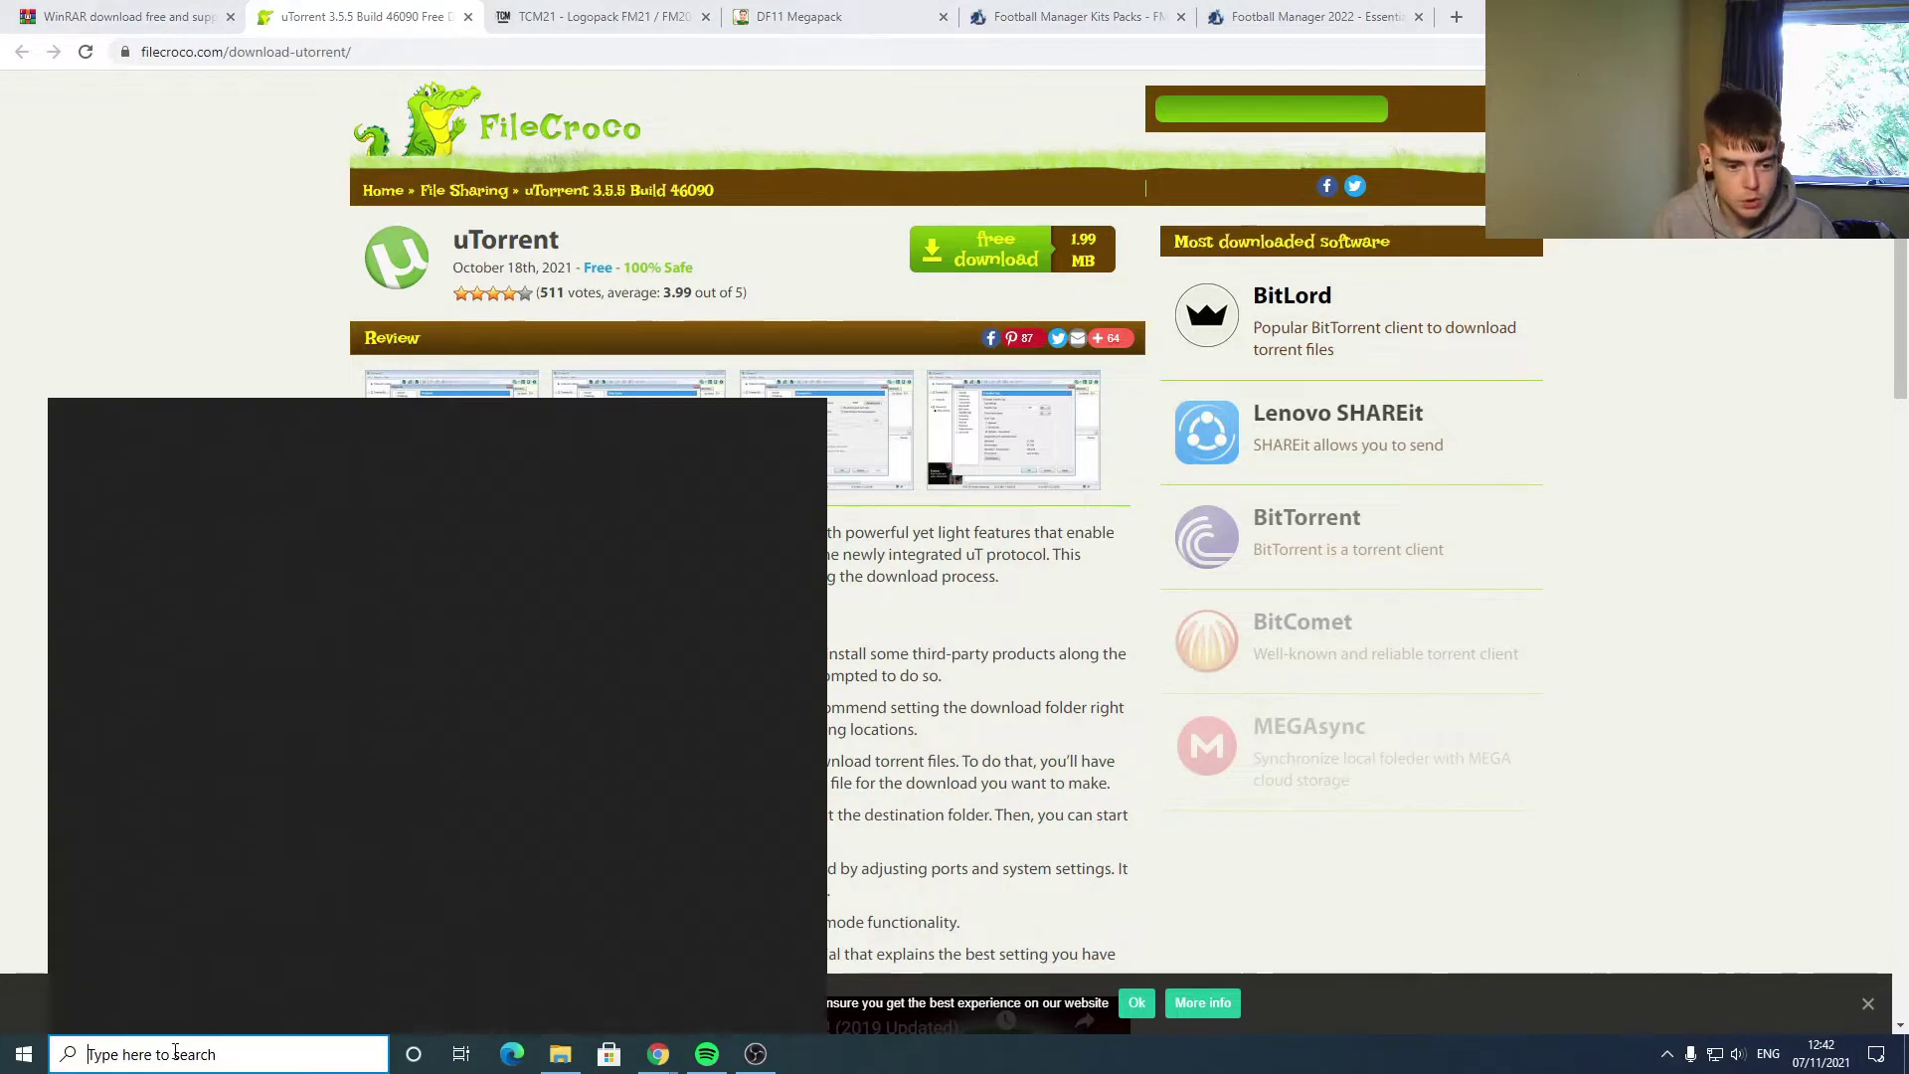
text(uto)
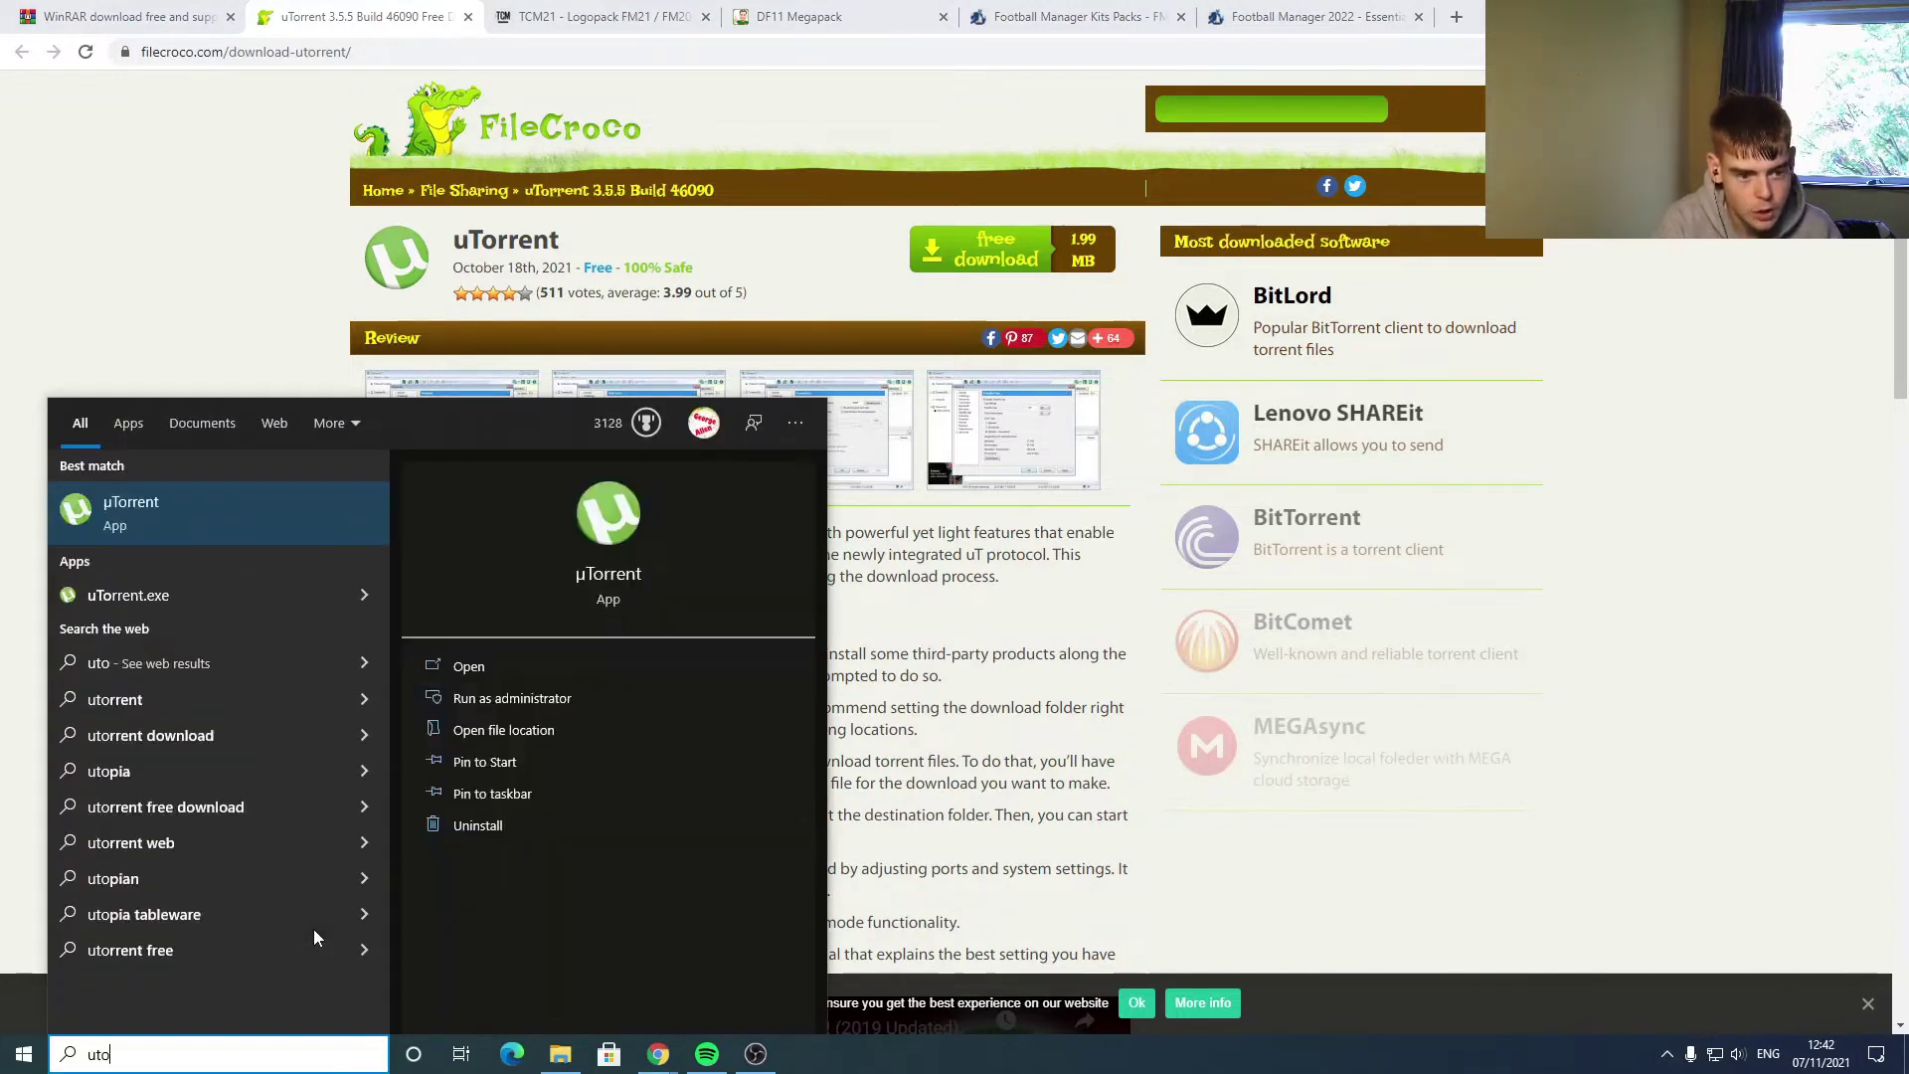
key(Return)
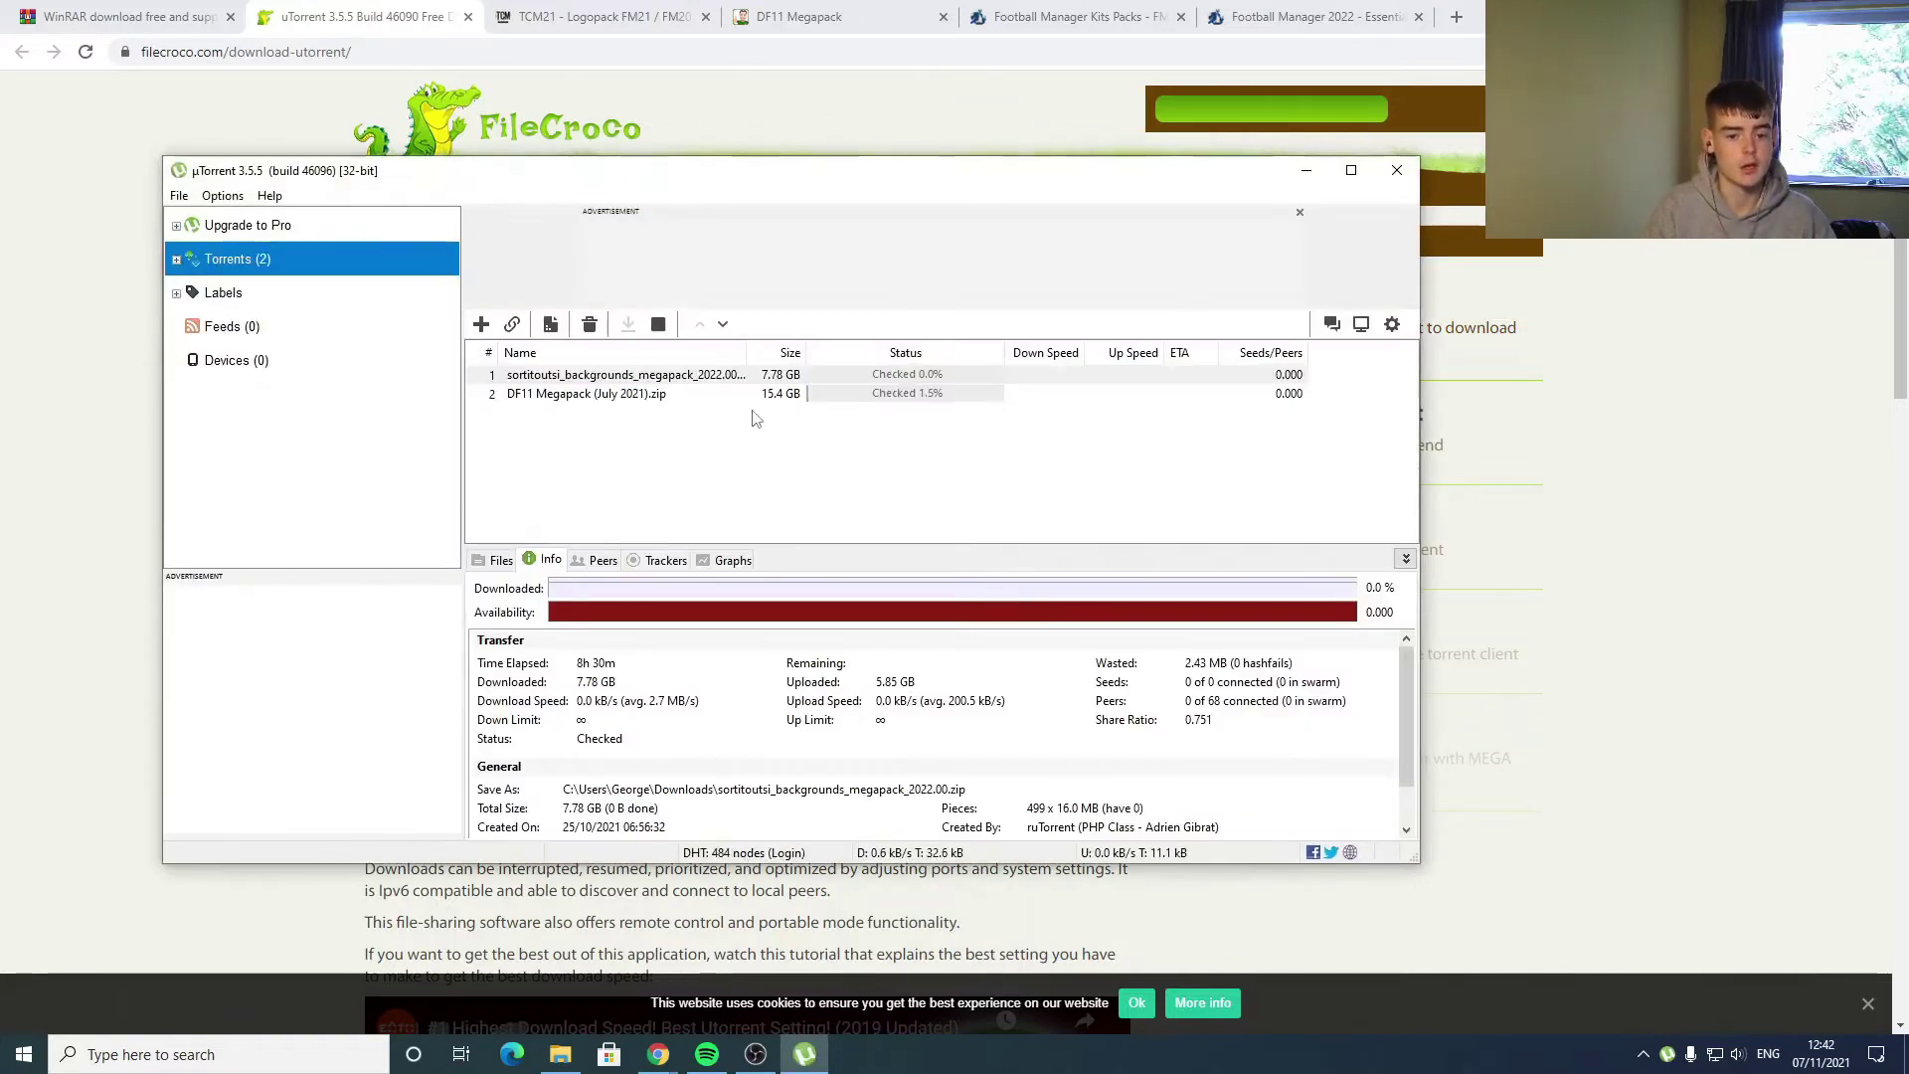
click(1305, 170)
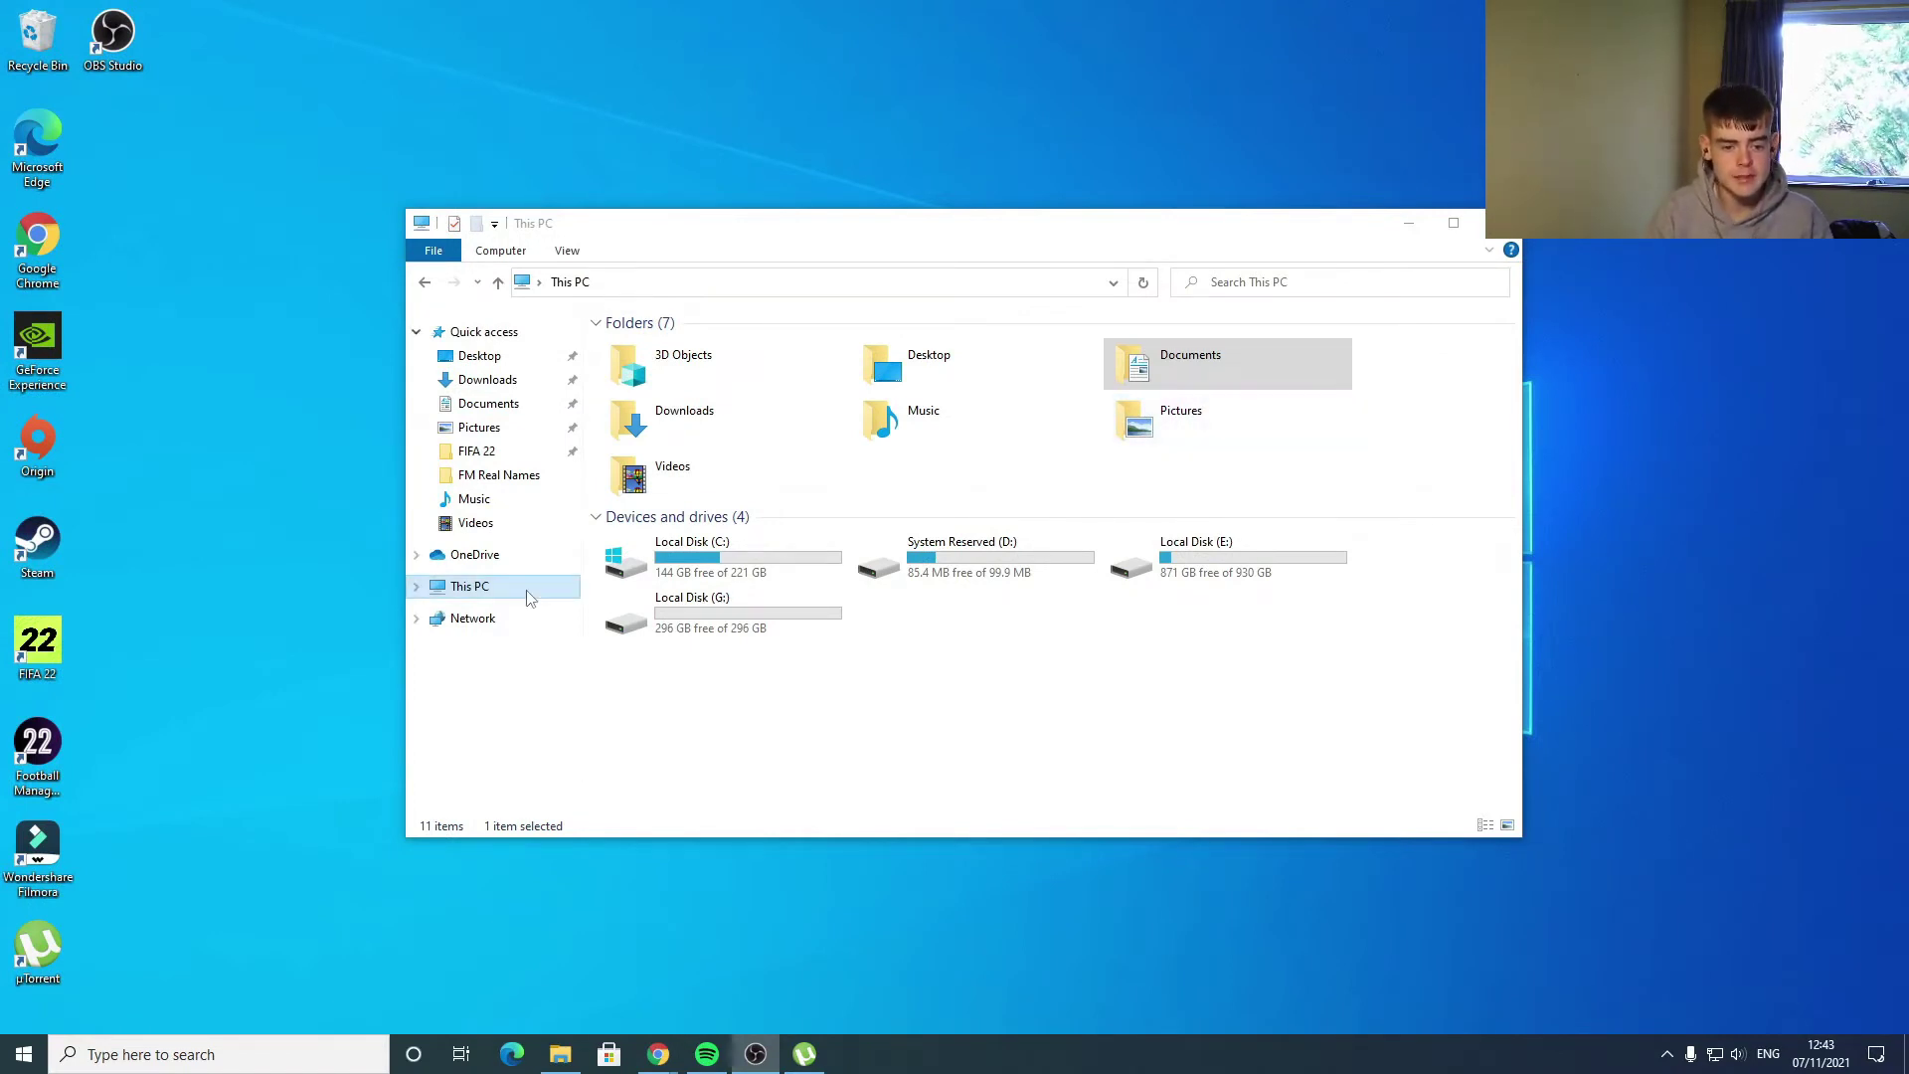
- In File Explorer, open the Football Manager 2022 folder inside Documents > Sports Interactive
double_click(1144, 373)
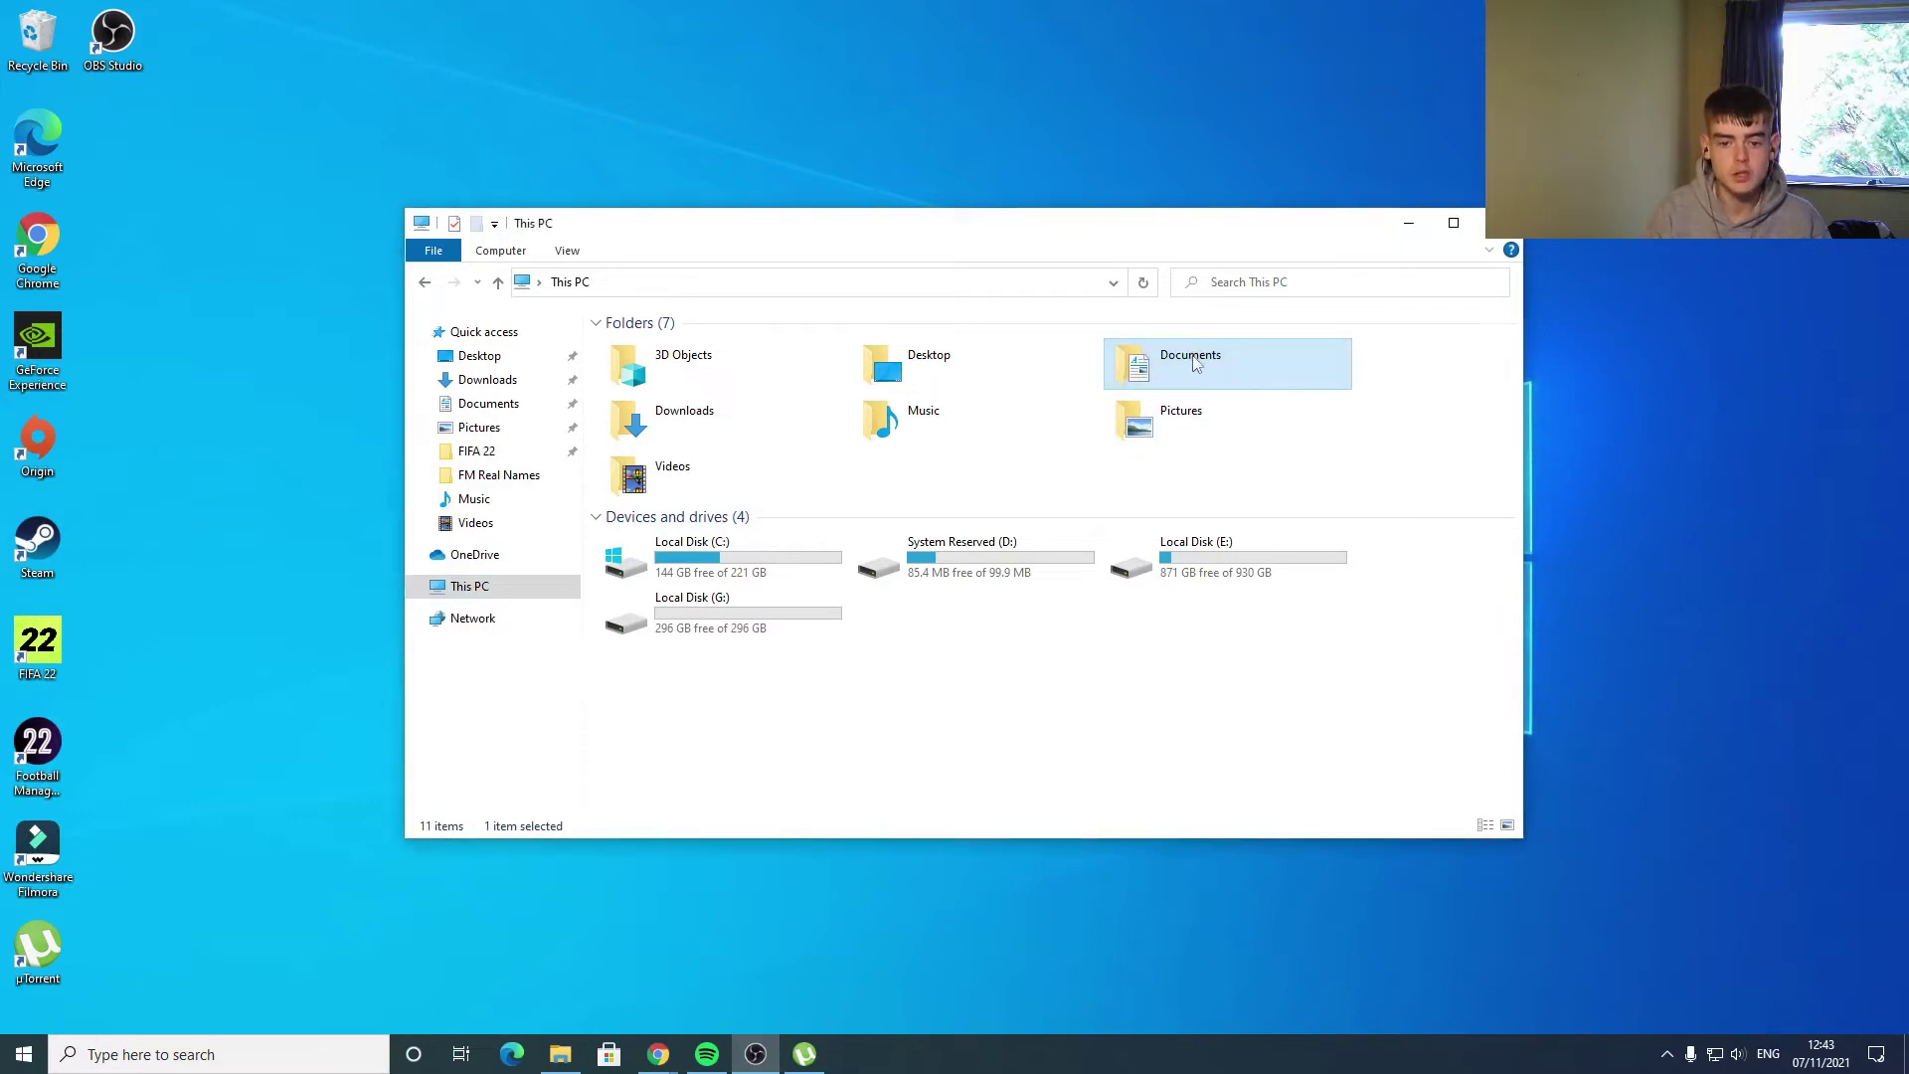
double_click(701, 366)
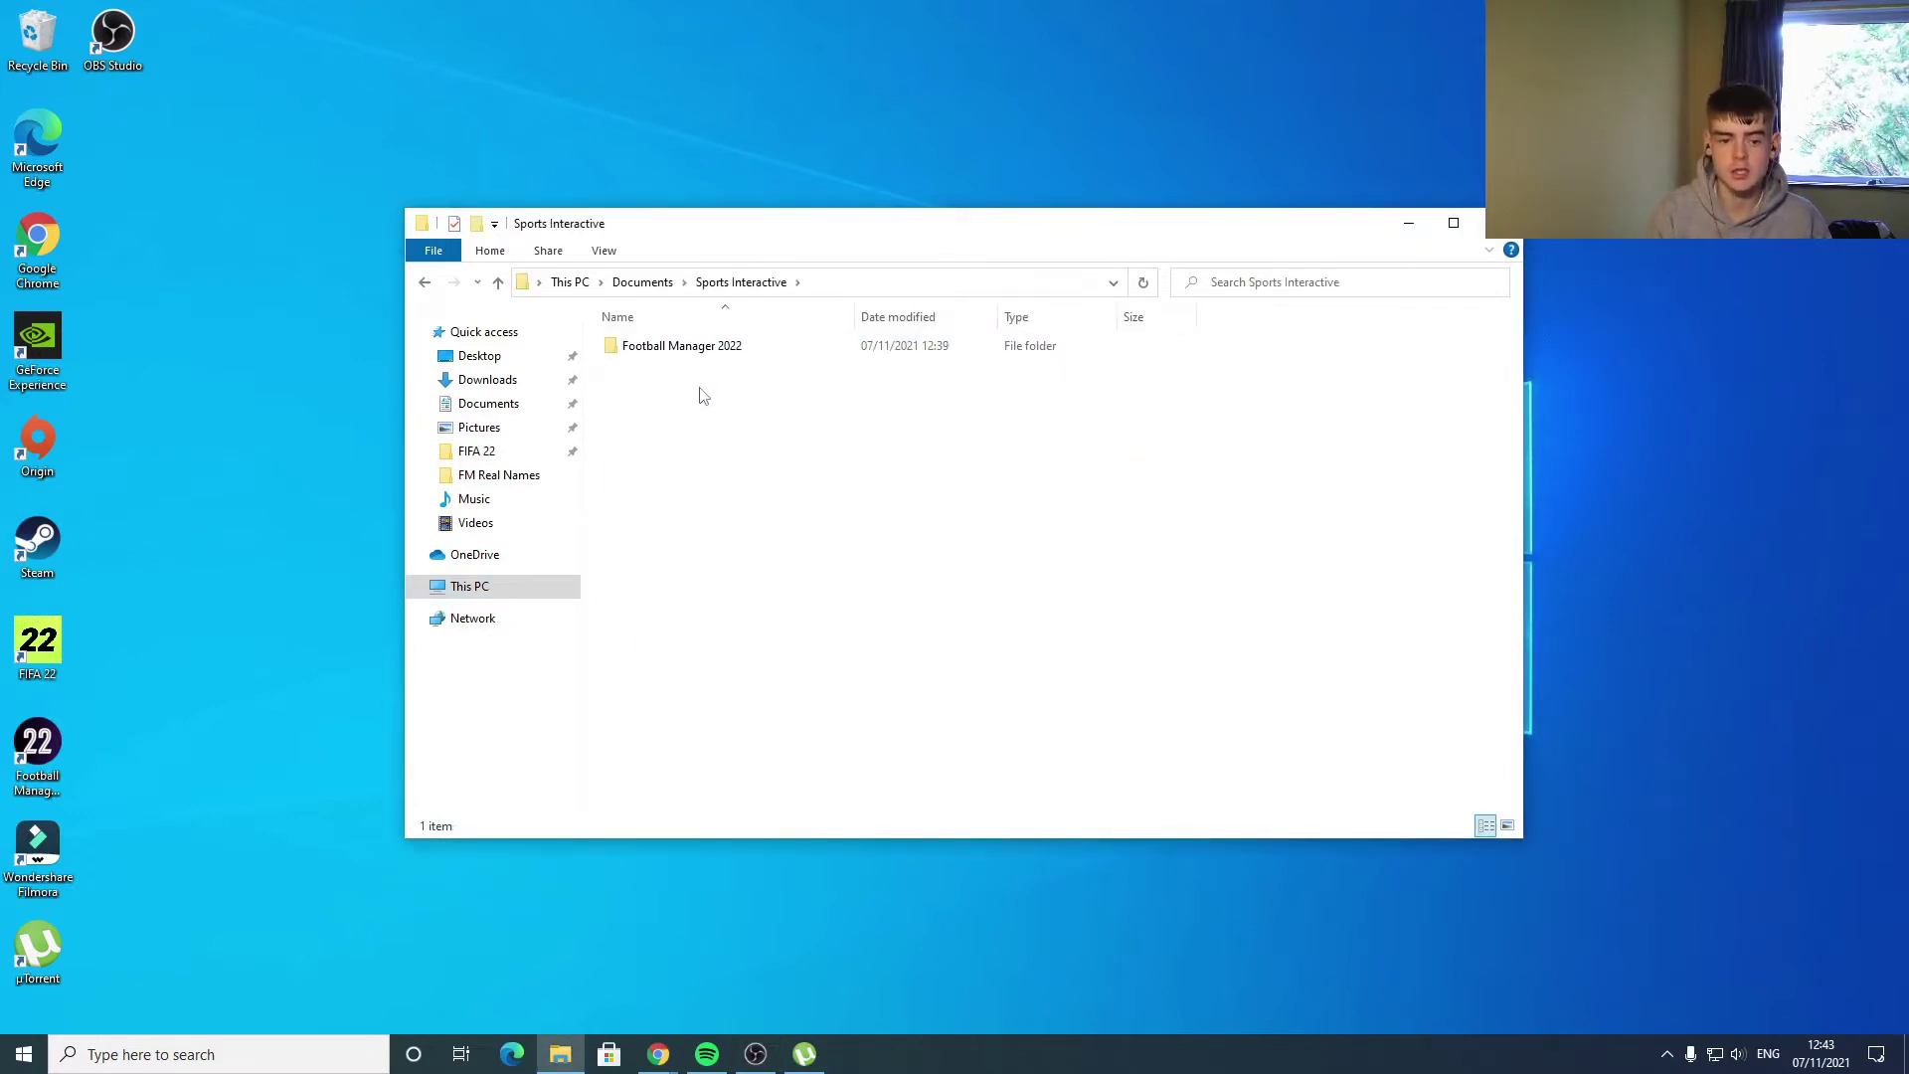
double_click(709, 357)
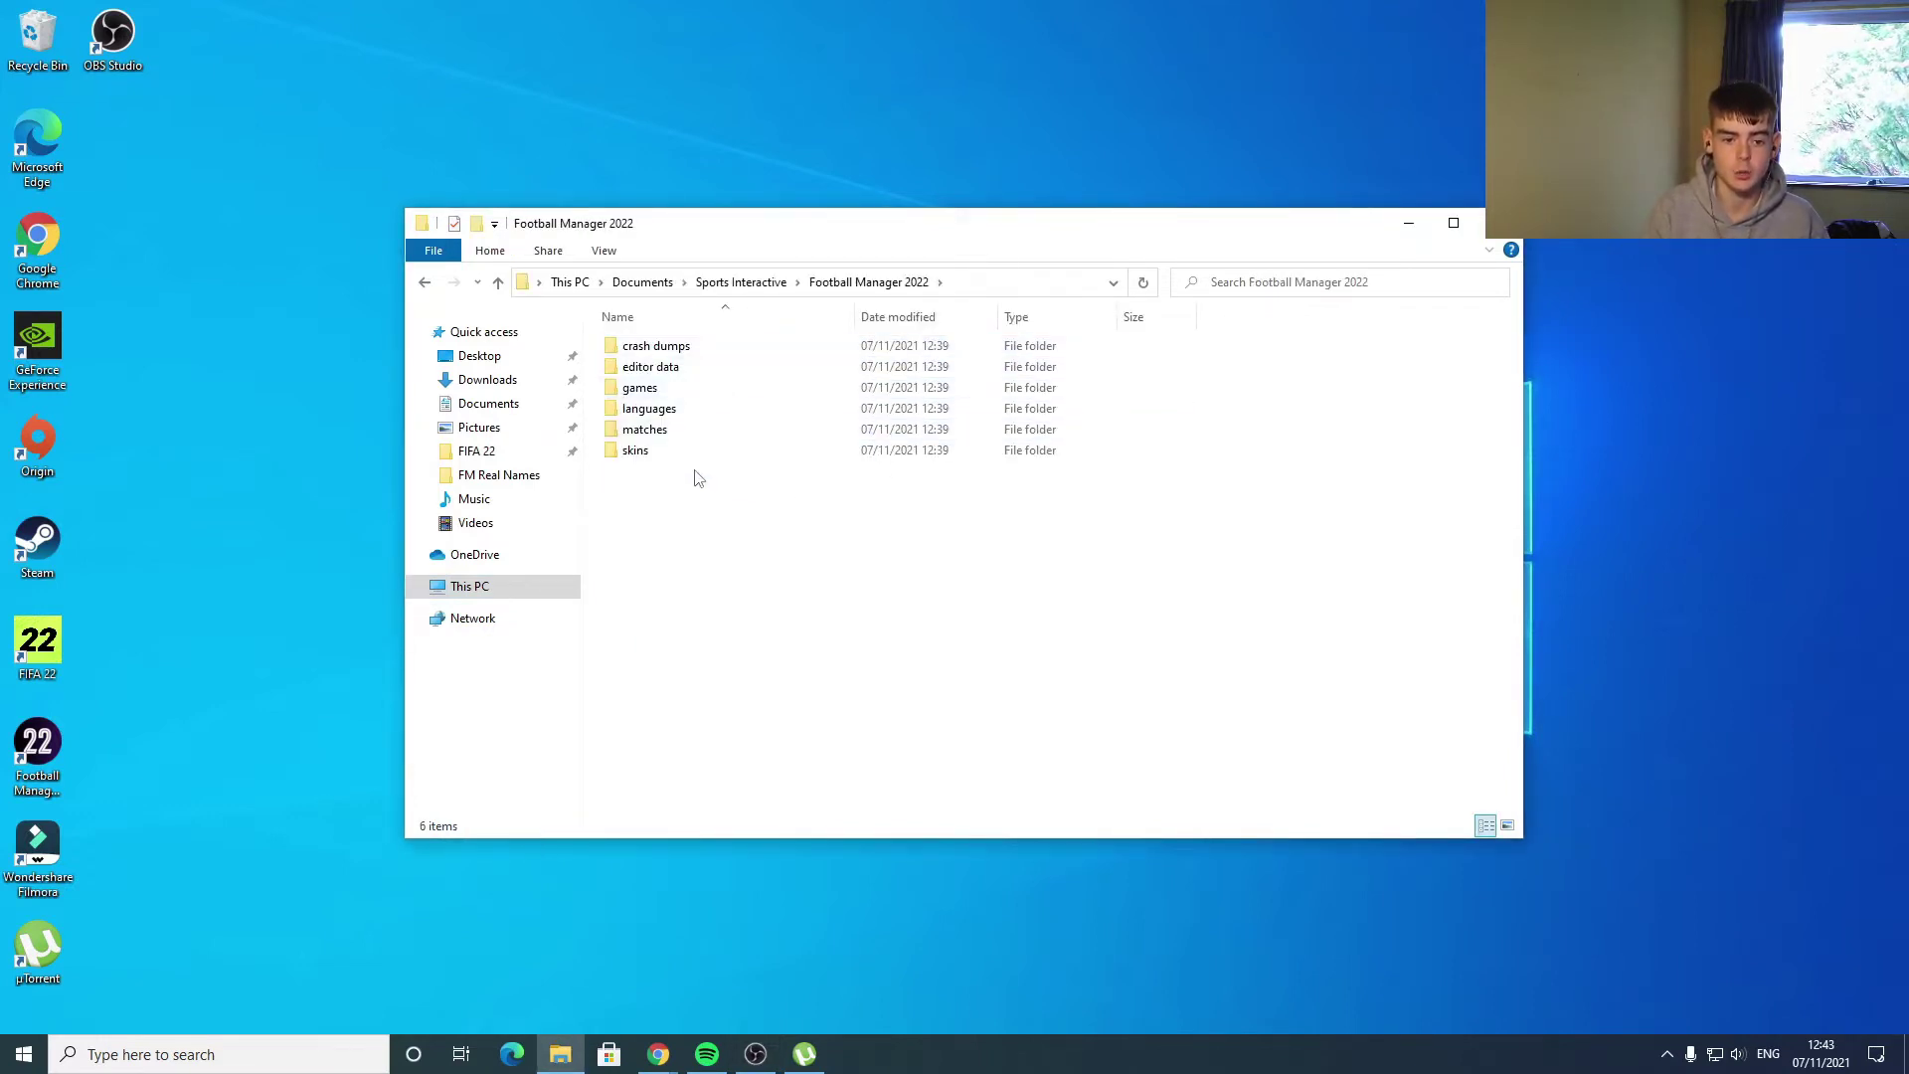
- Create a new folder named "graphics" in the Football Manager 2022 folder
right_click(697, 500)
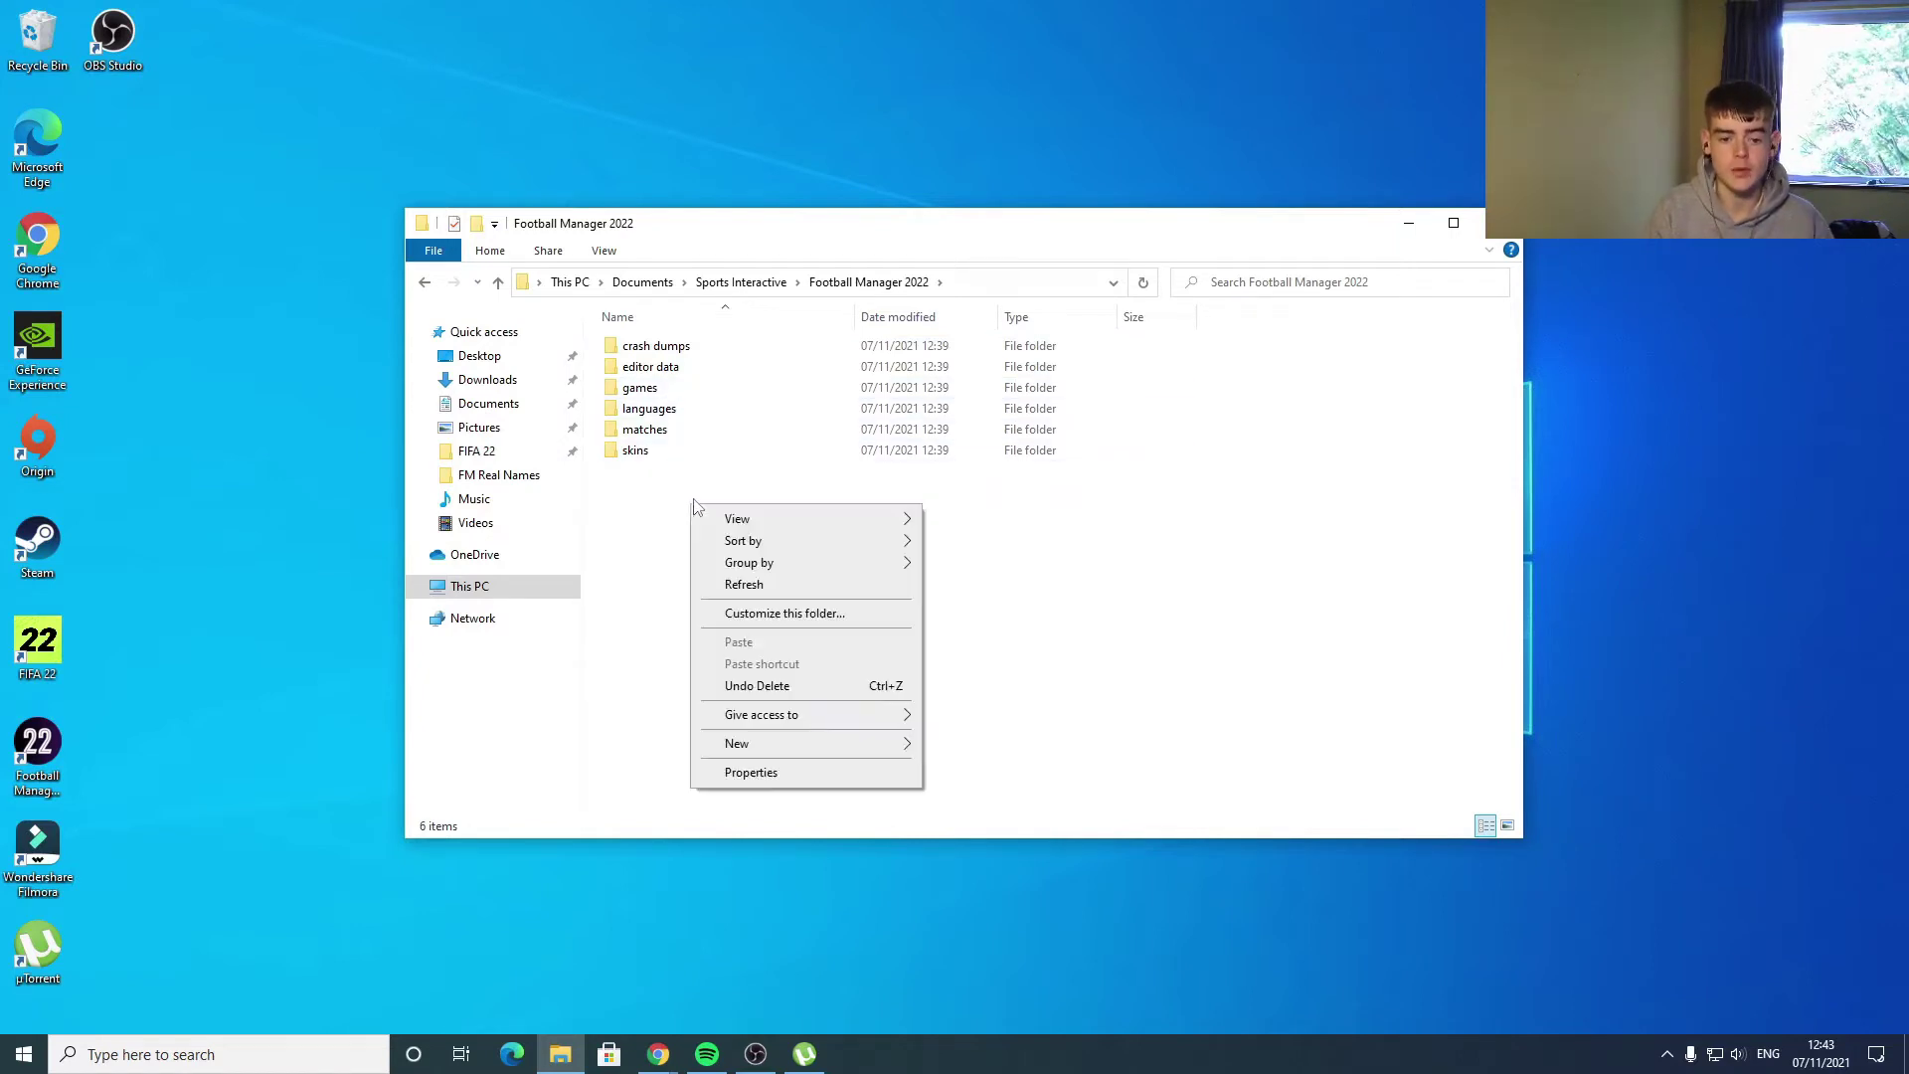
mouse_move(861, 744)
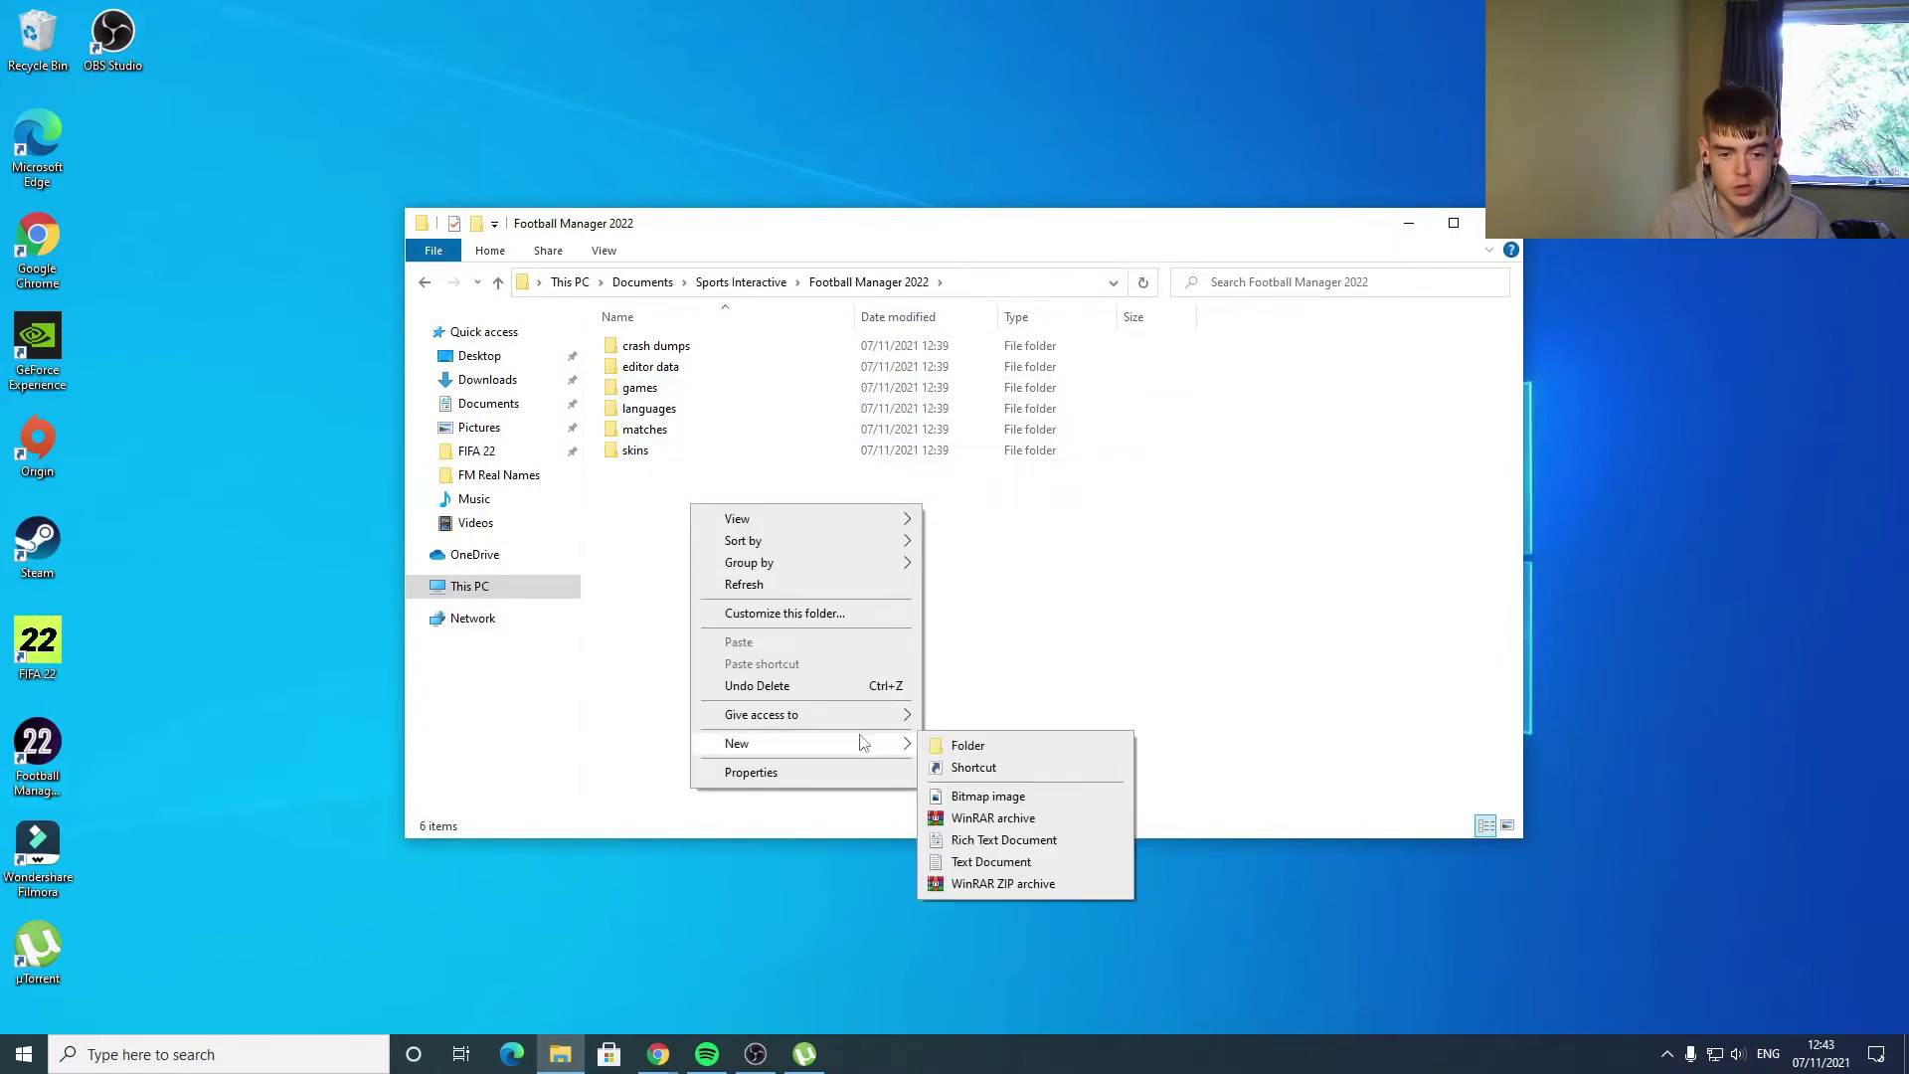
click(962, 745)
text(graphics)
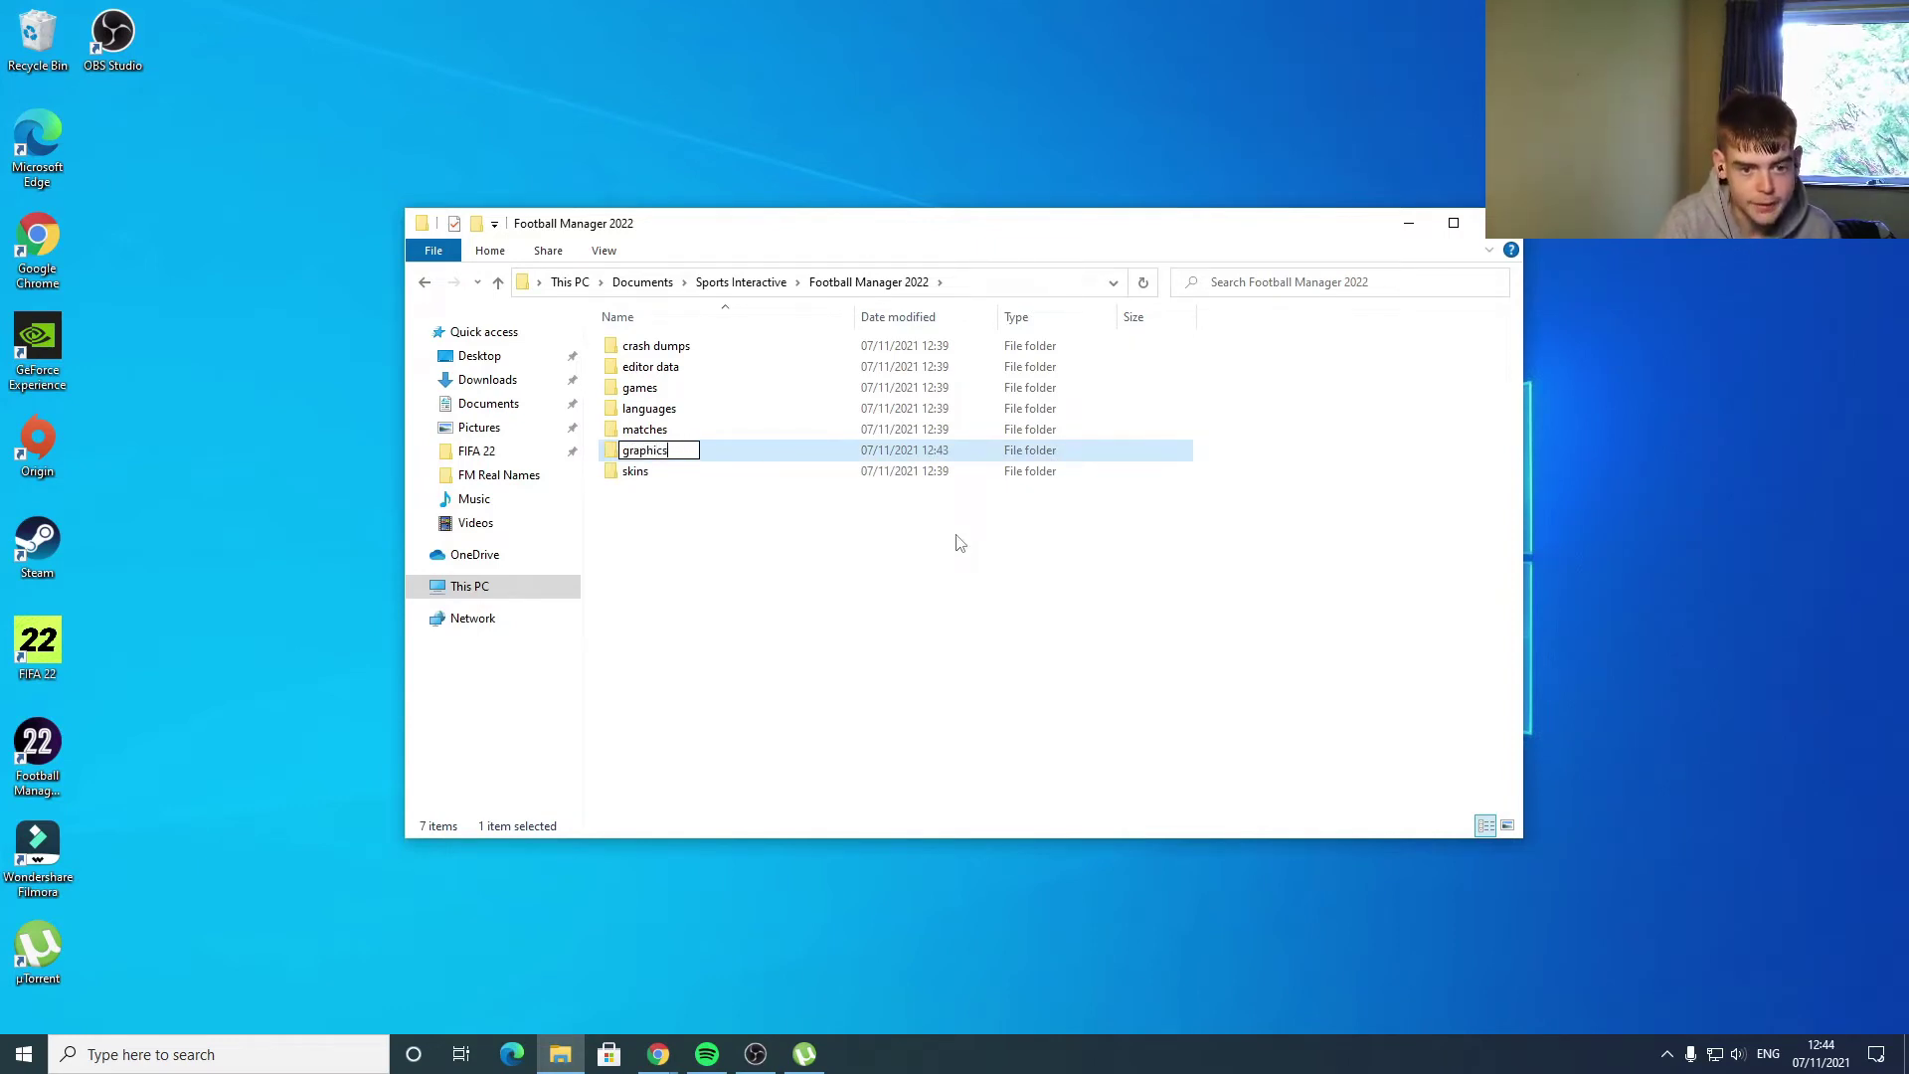
key(Return)
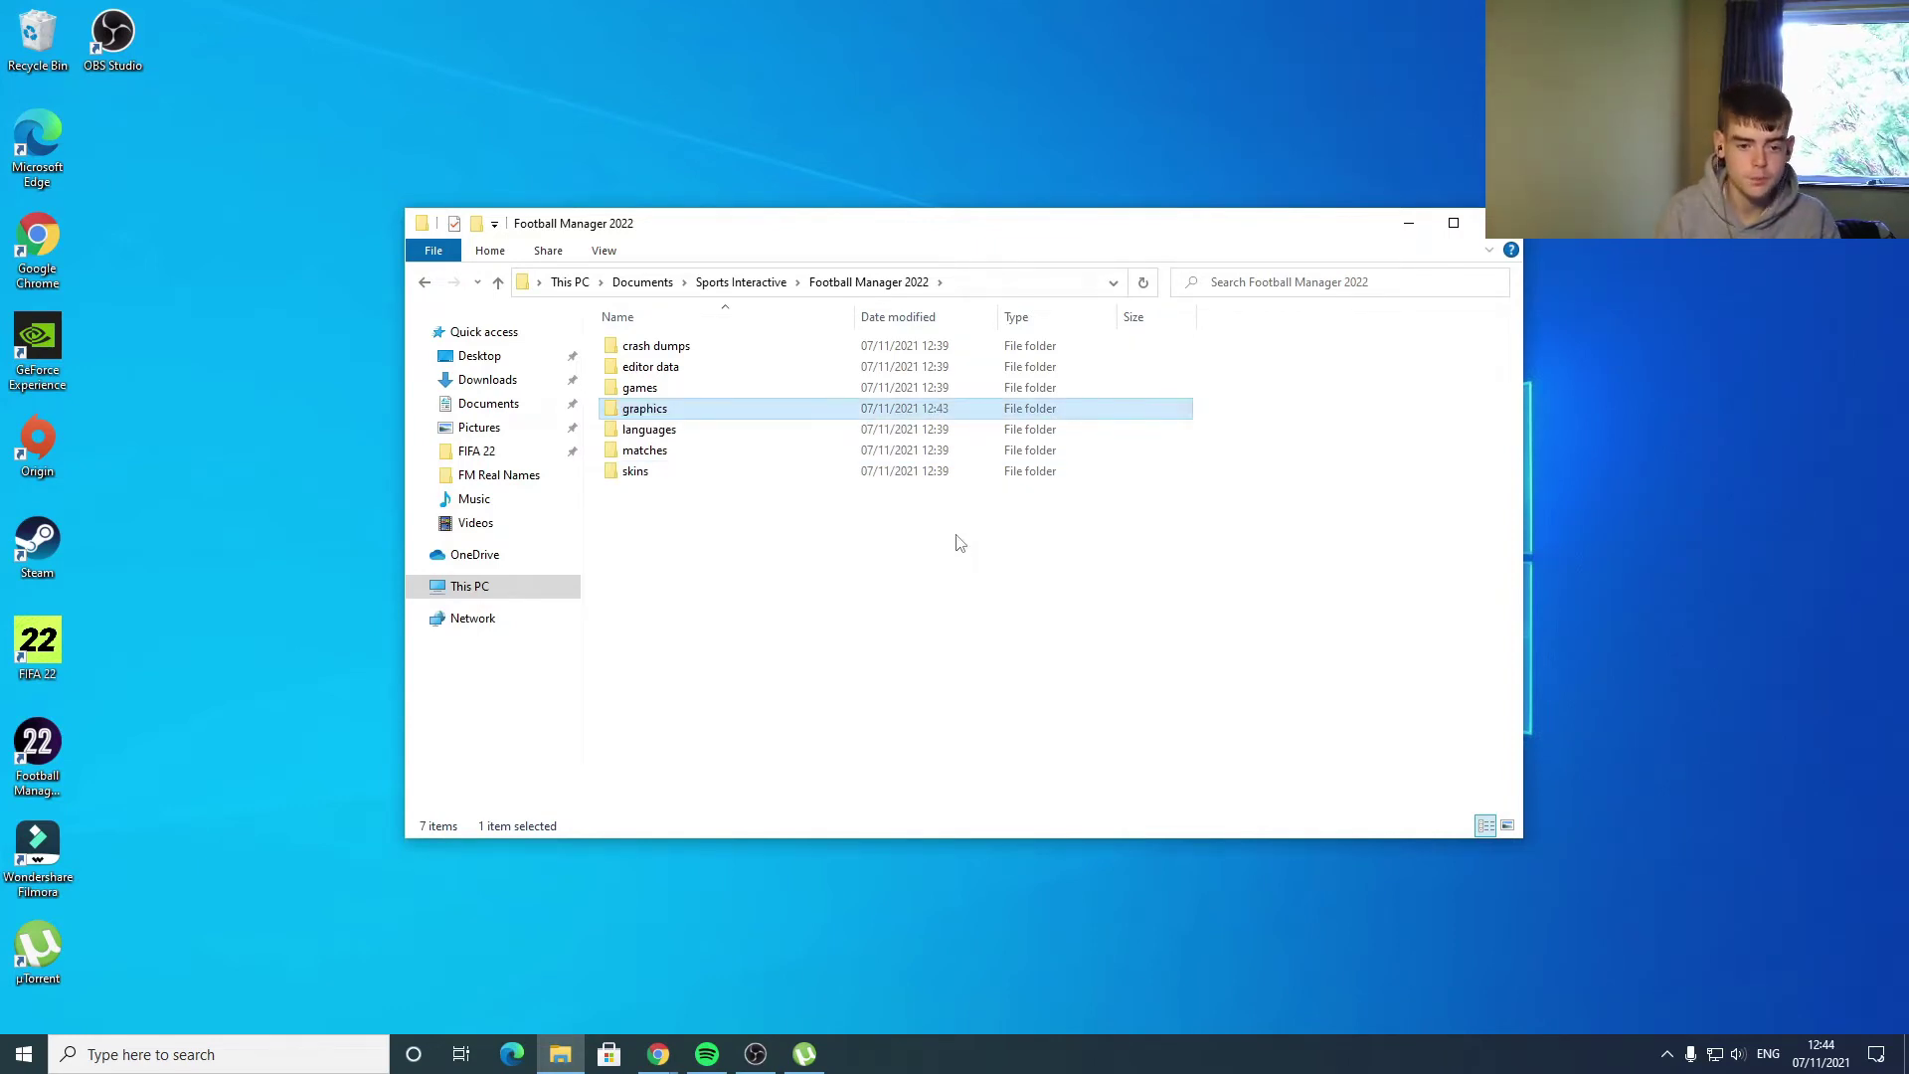
- Open the graphics folder and create a subfolder named "logos" in it
double_click(801, 411)
right_click(782, 402)
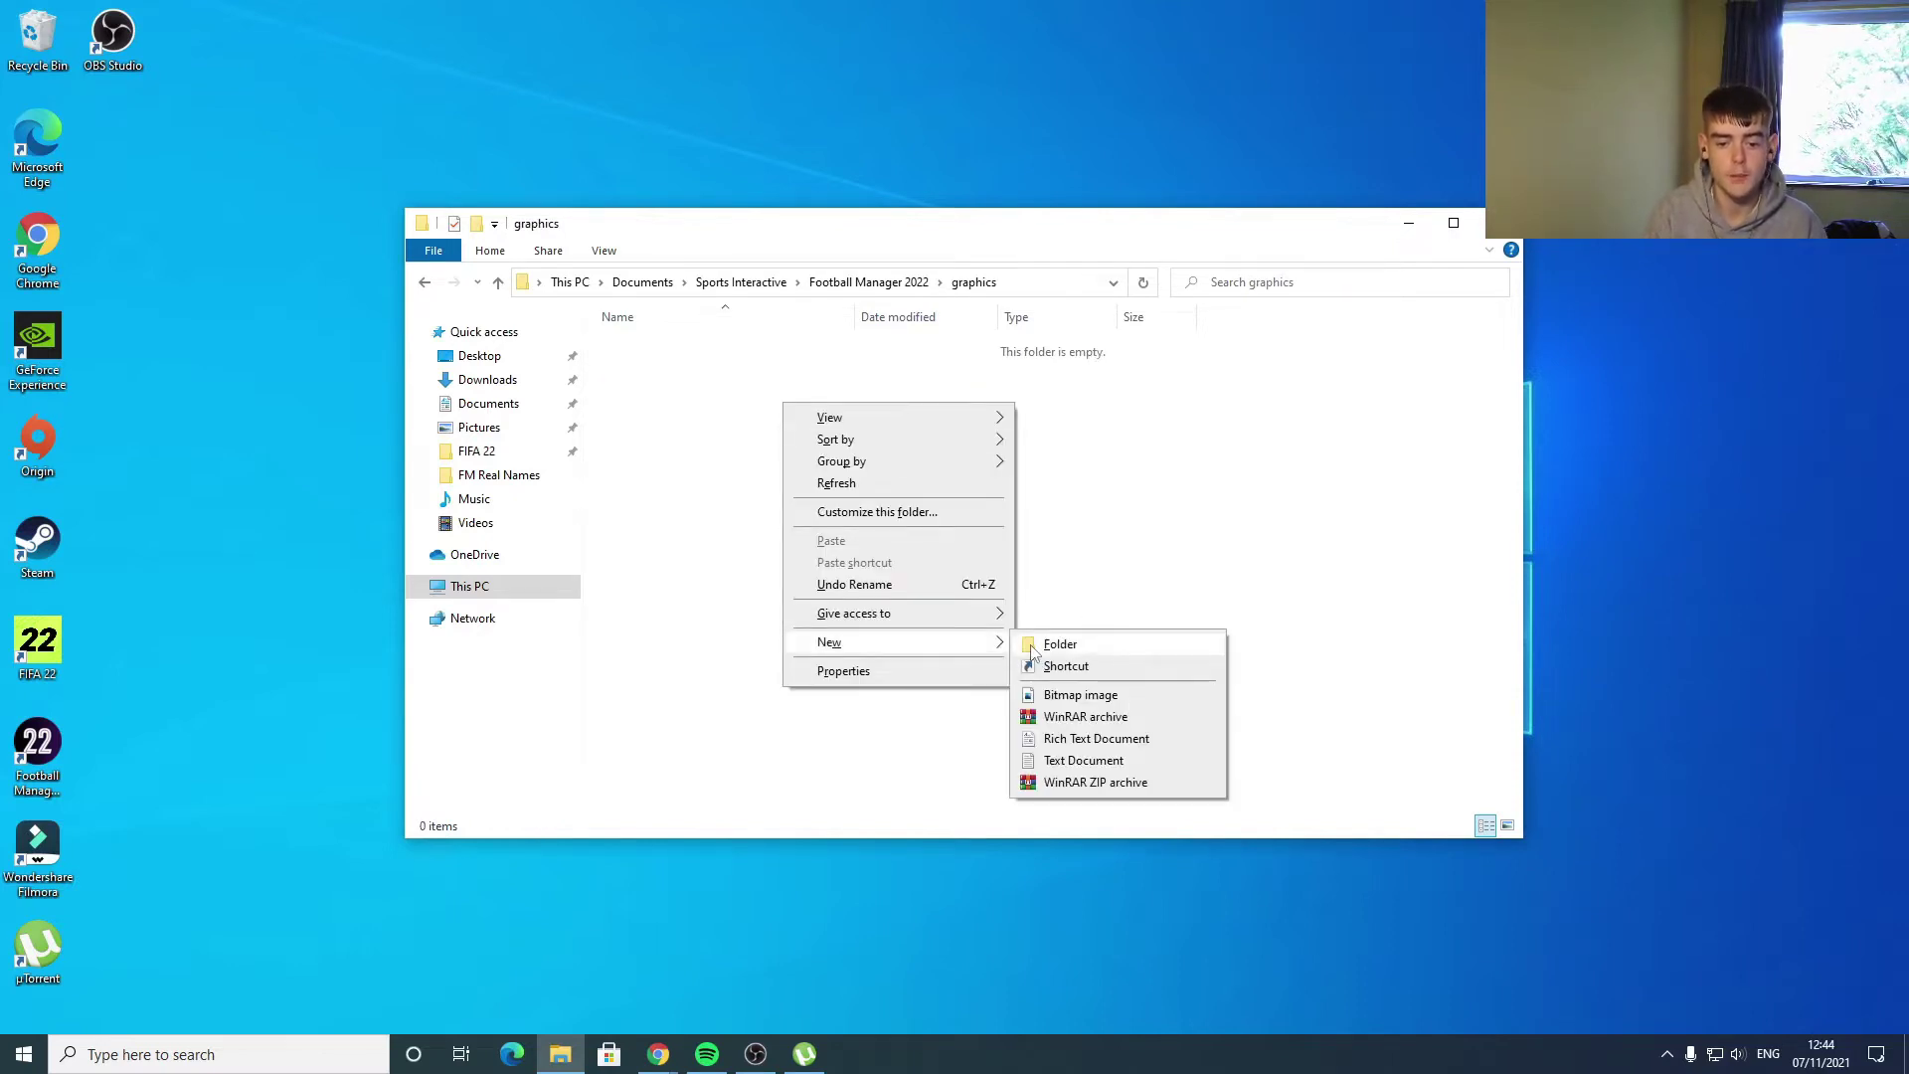
click(1032, 646)
text(logos)
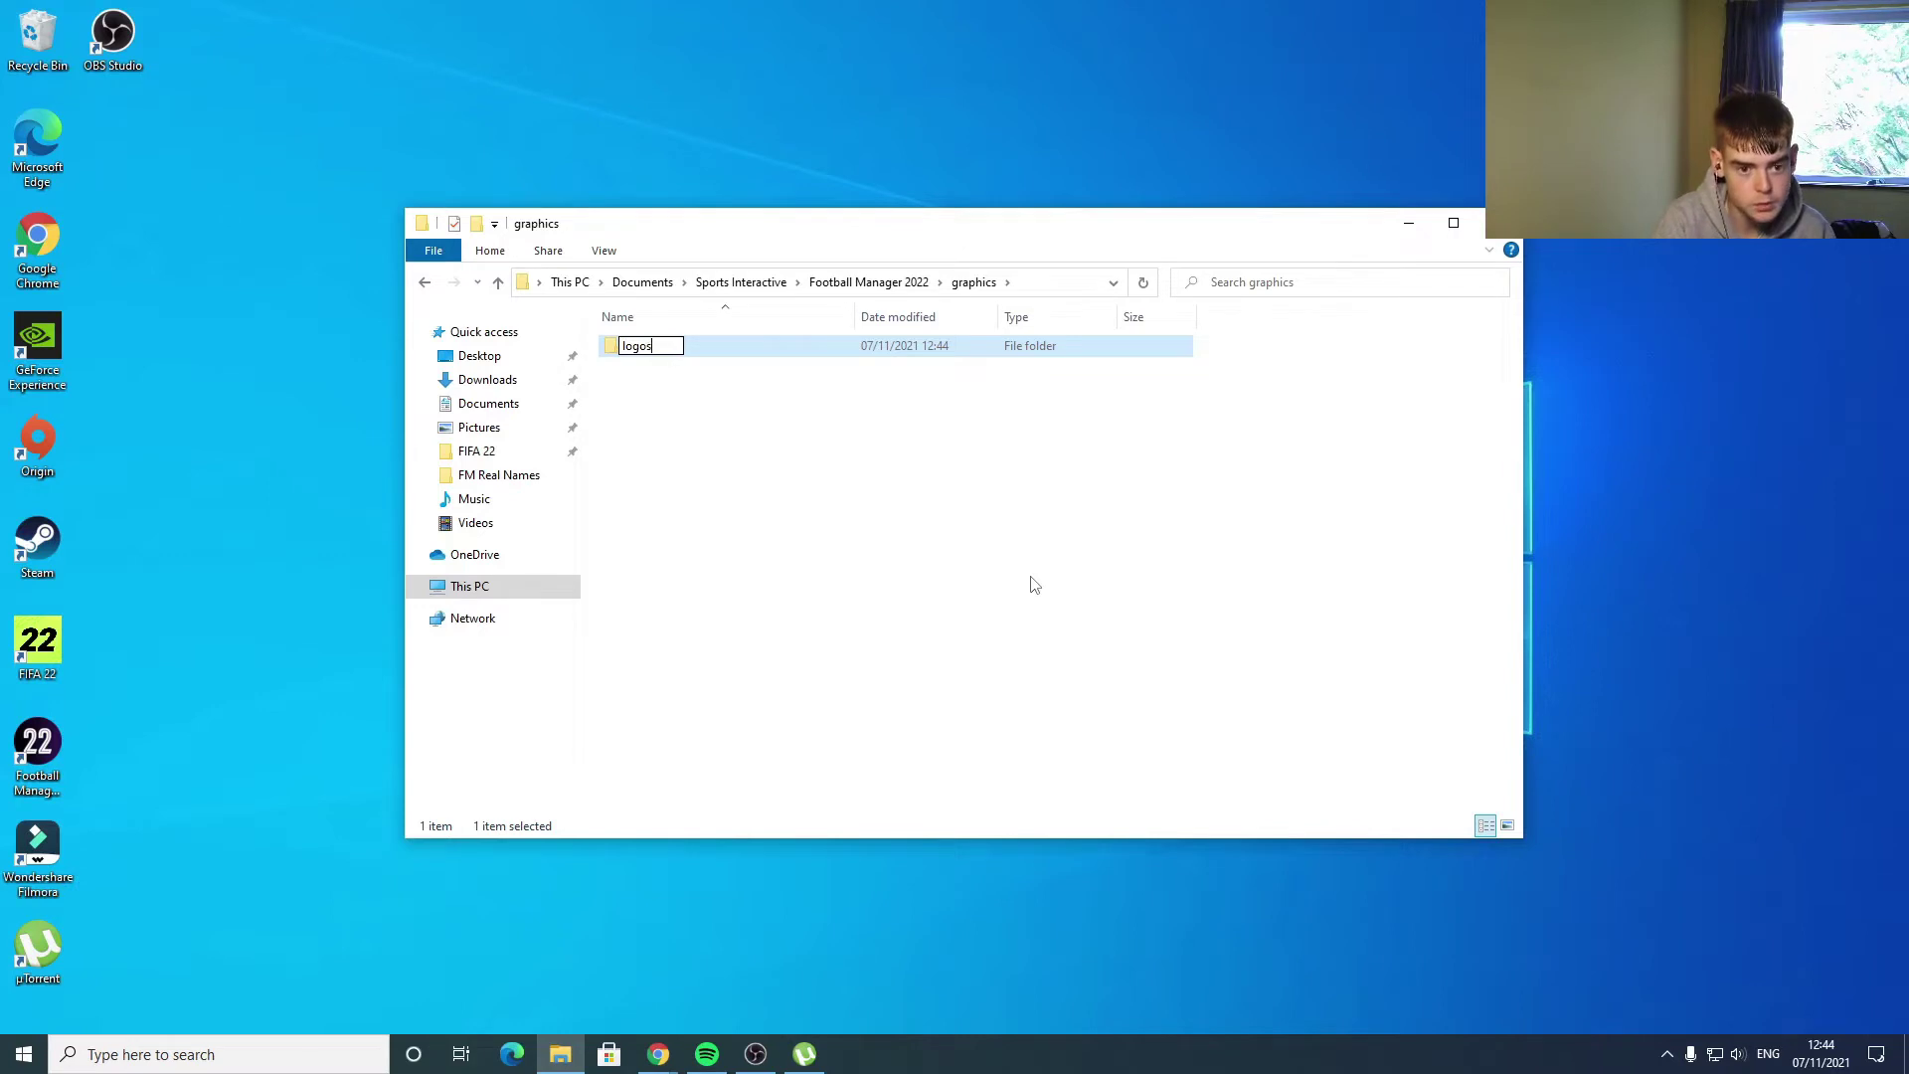
key(Return)
- Create another subfolder named "kits" in the graphics folder
right_click(875, 540)
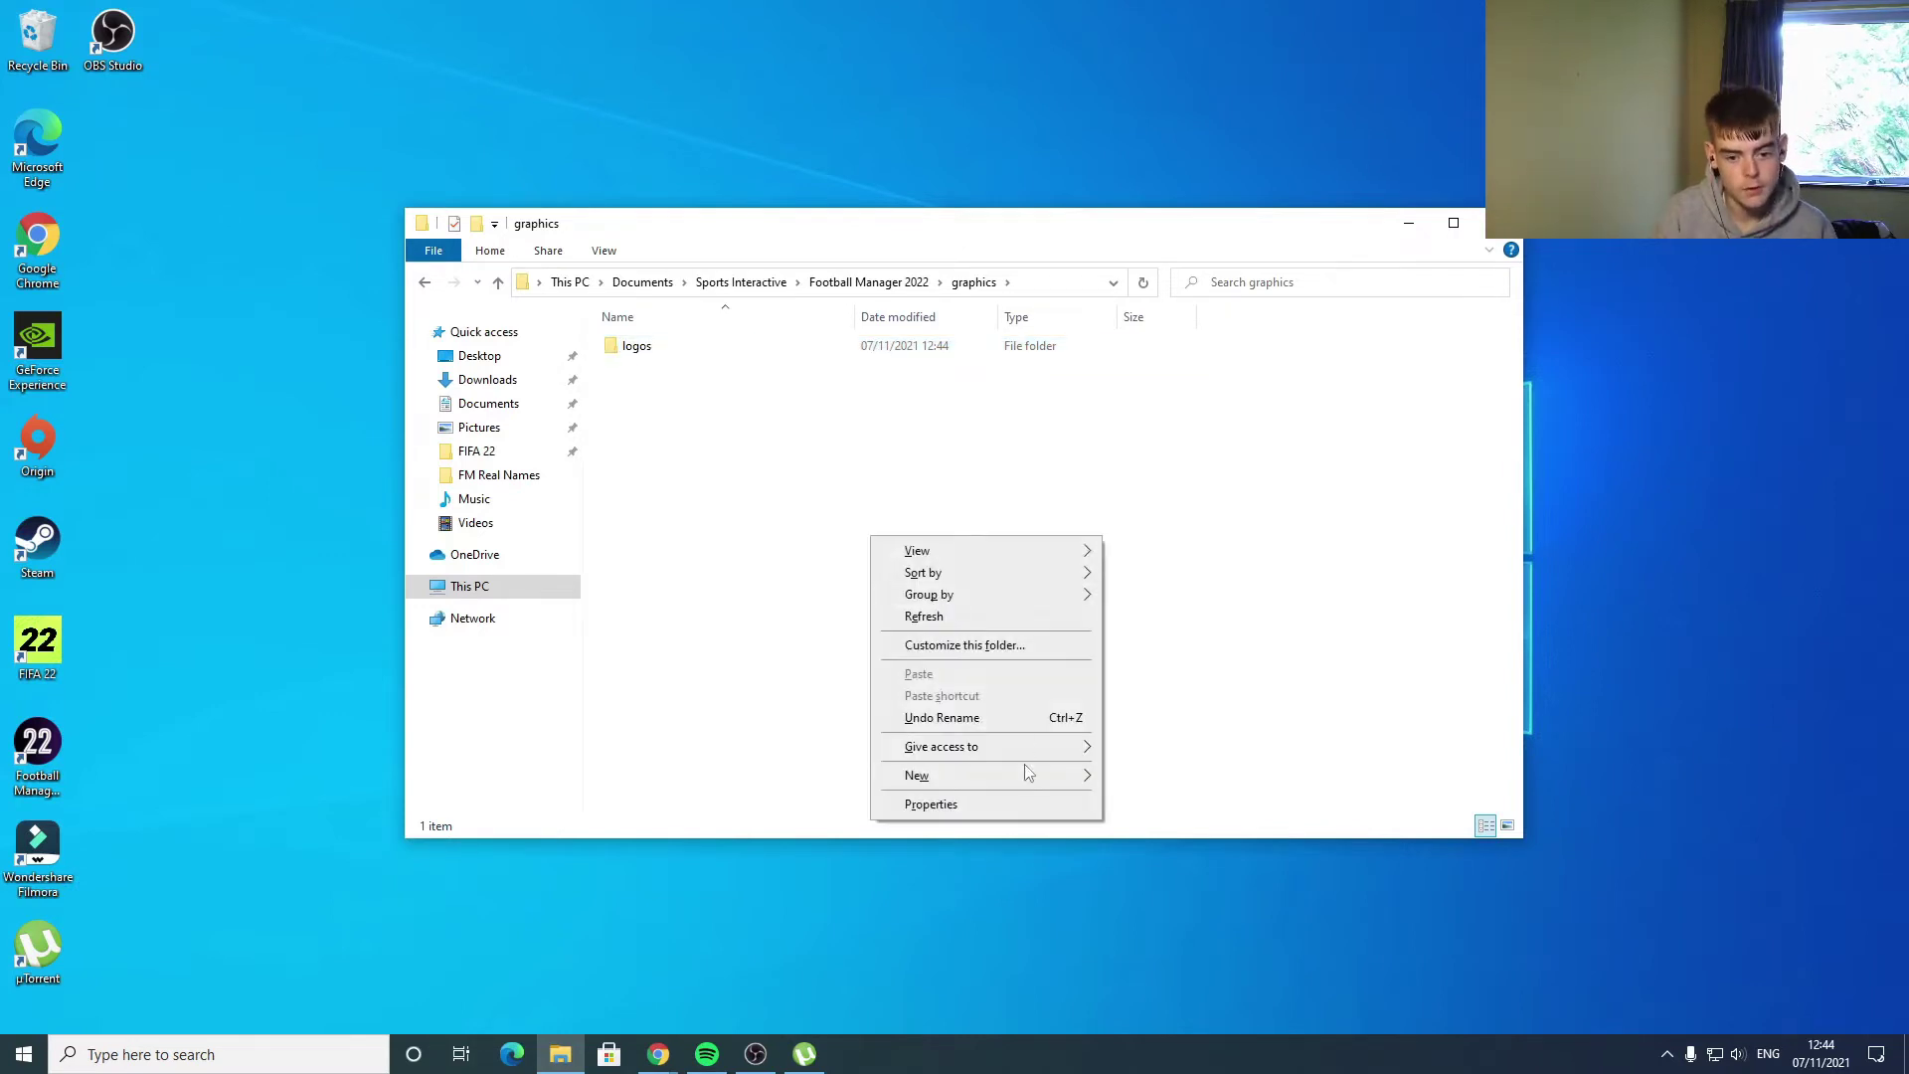
mouse_move(1048, 775)
click(1126, 777)
text(kits)
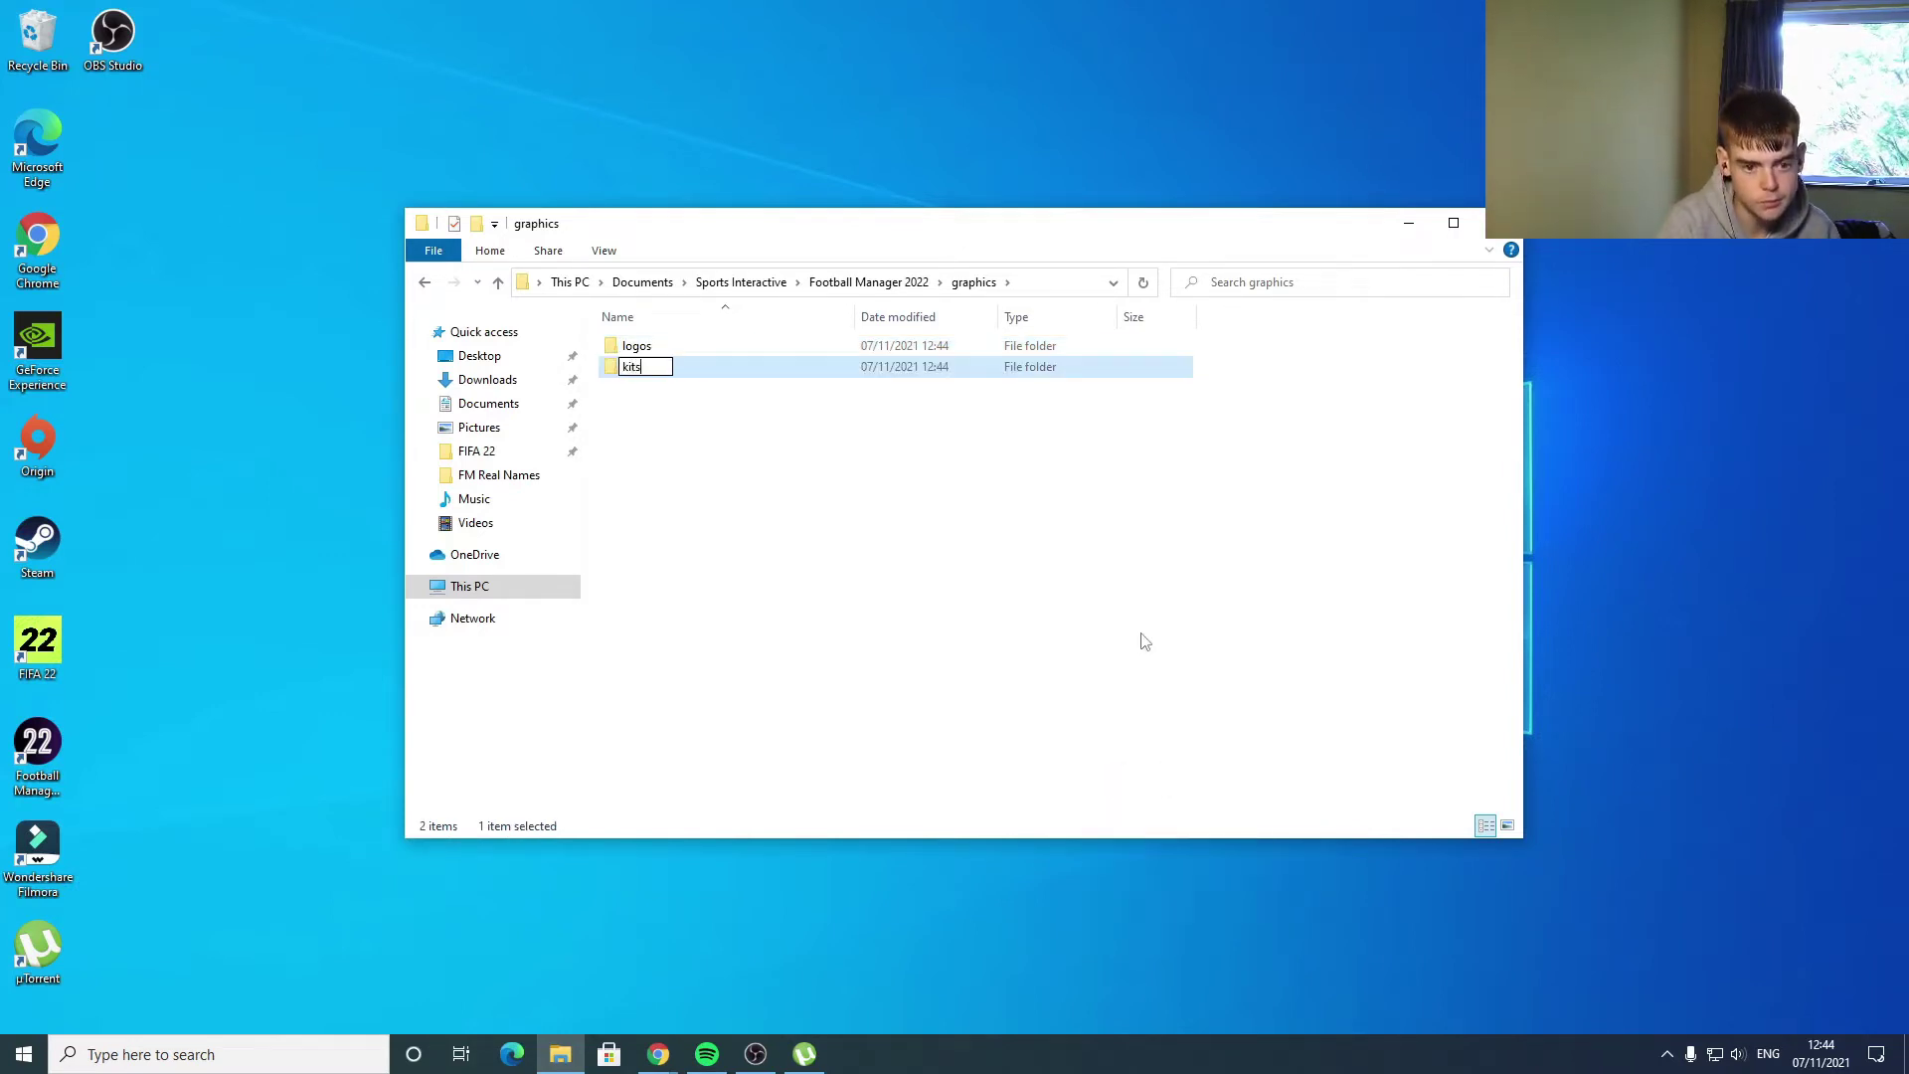
key(Return)
- Add a subfolder named "faces" to the graphics folder
right_click(873, 530)
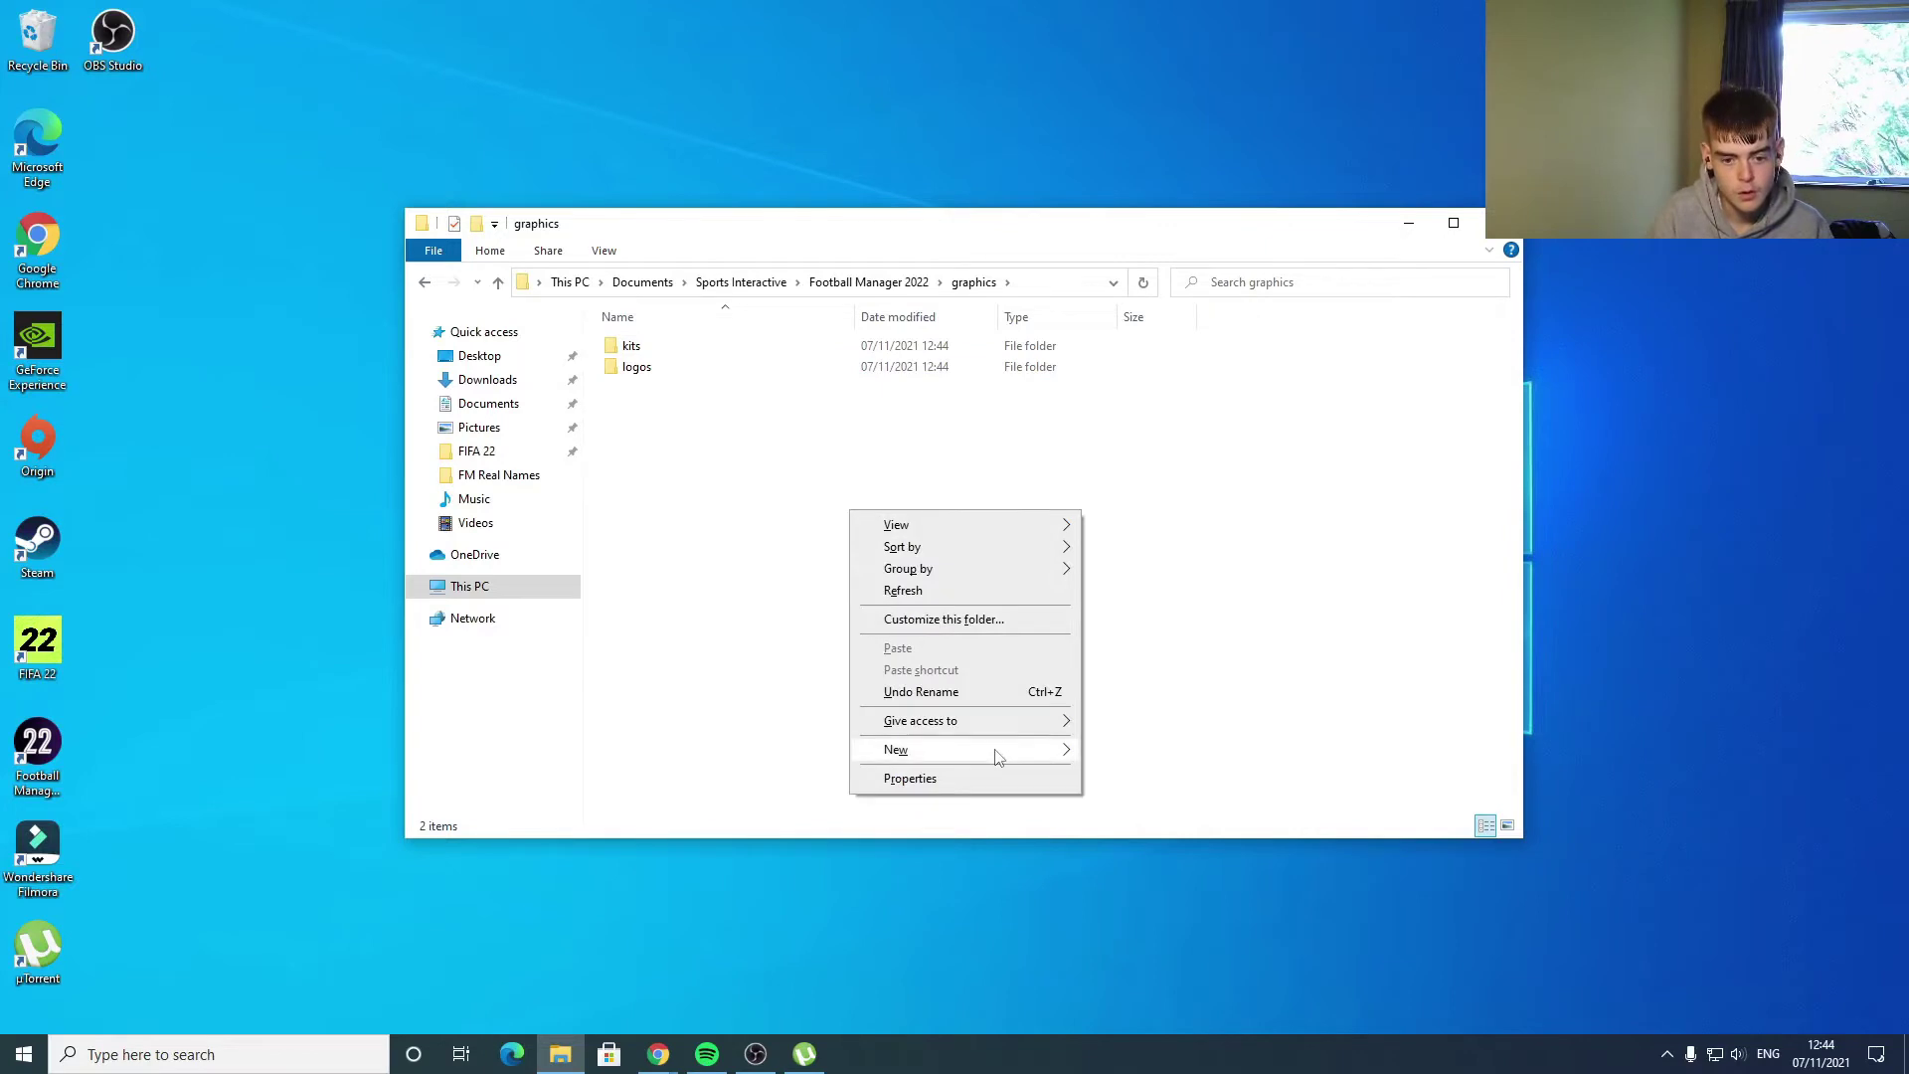
mouse_move(997, 752)
click(1114, 766)
text(faces)
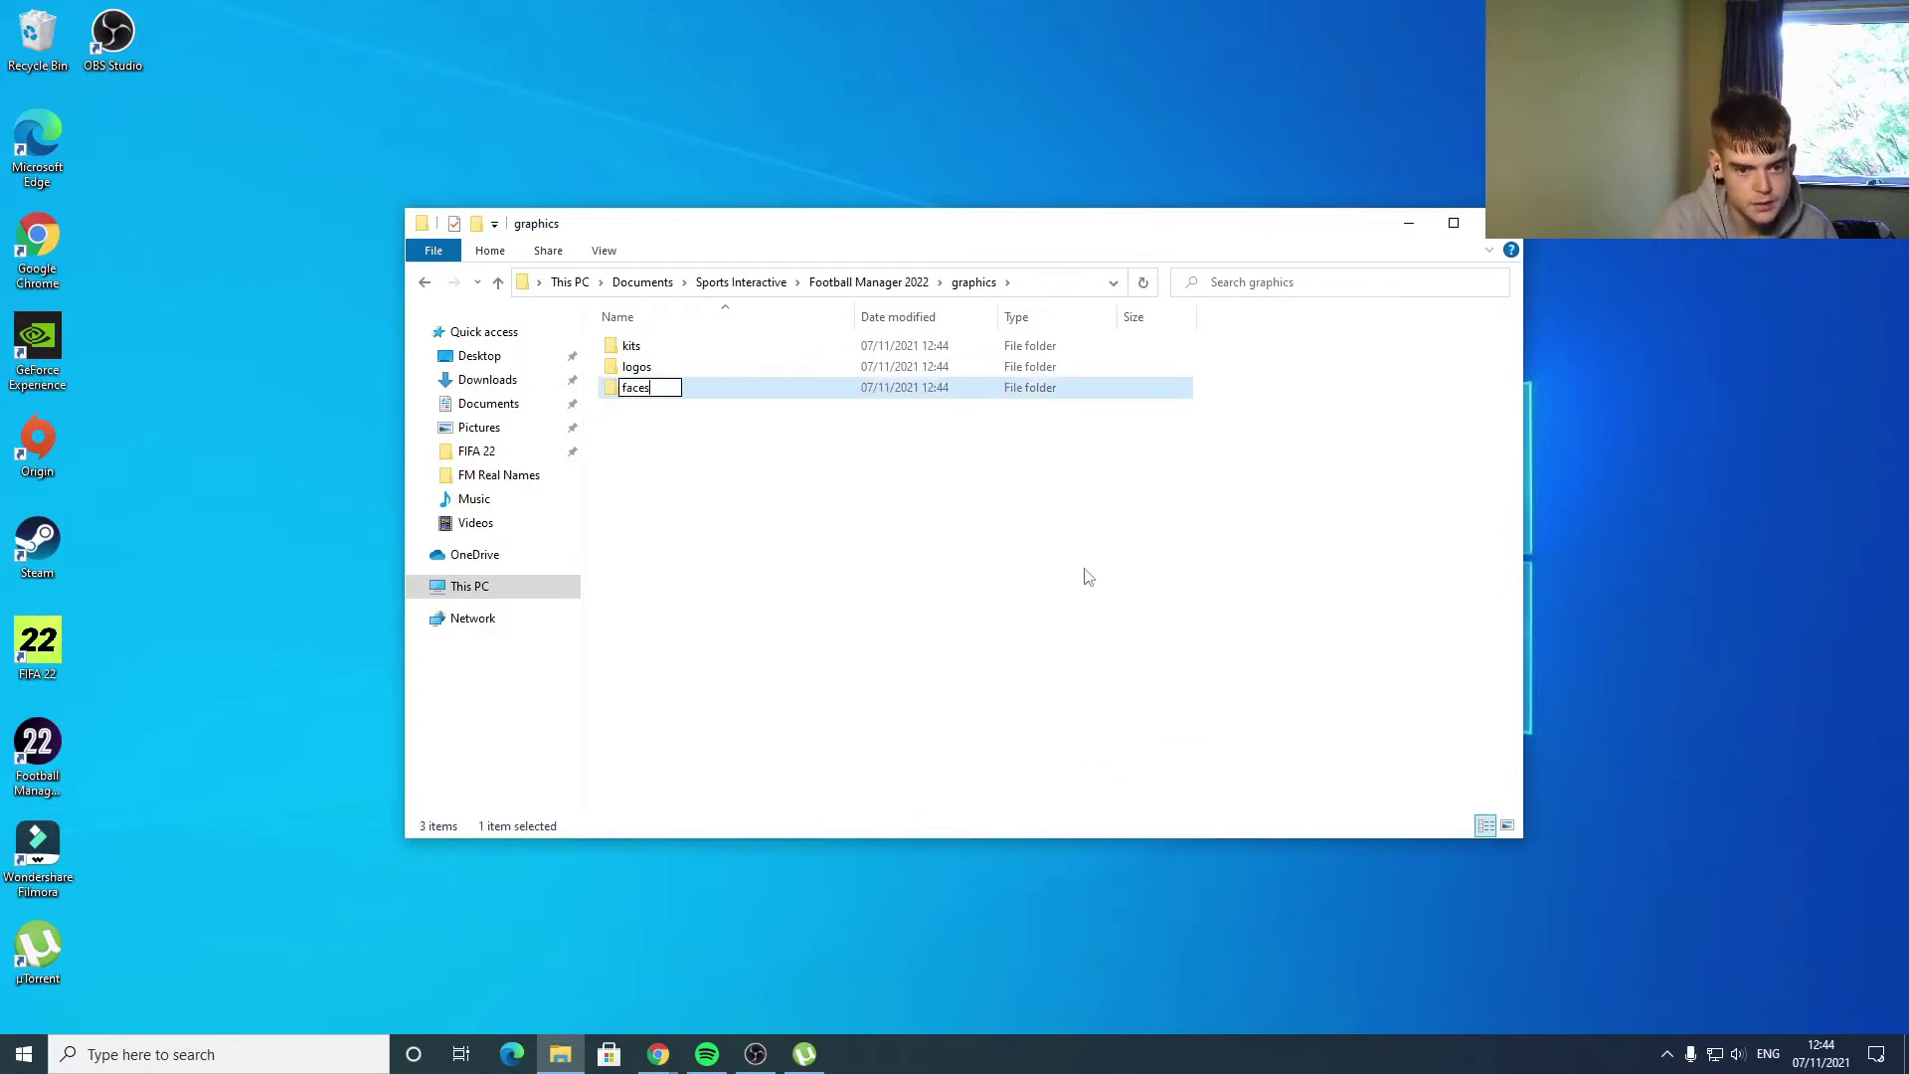
key(Return)
- Add a subfolder named "trophies" to the graphics folder
right_click(937, 545)
mouse_move(1100, 787)
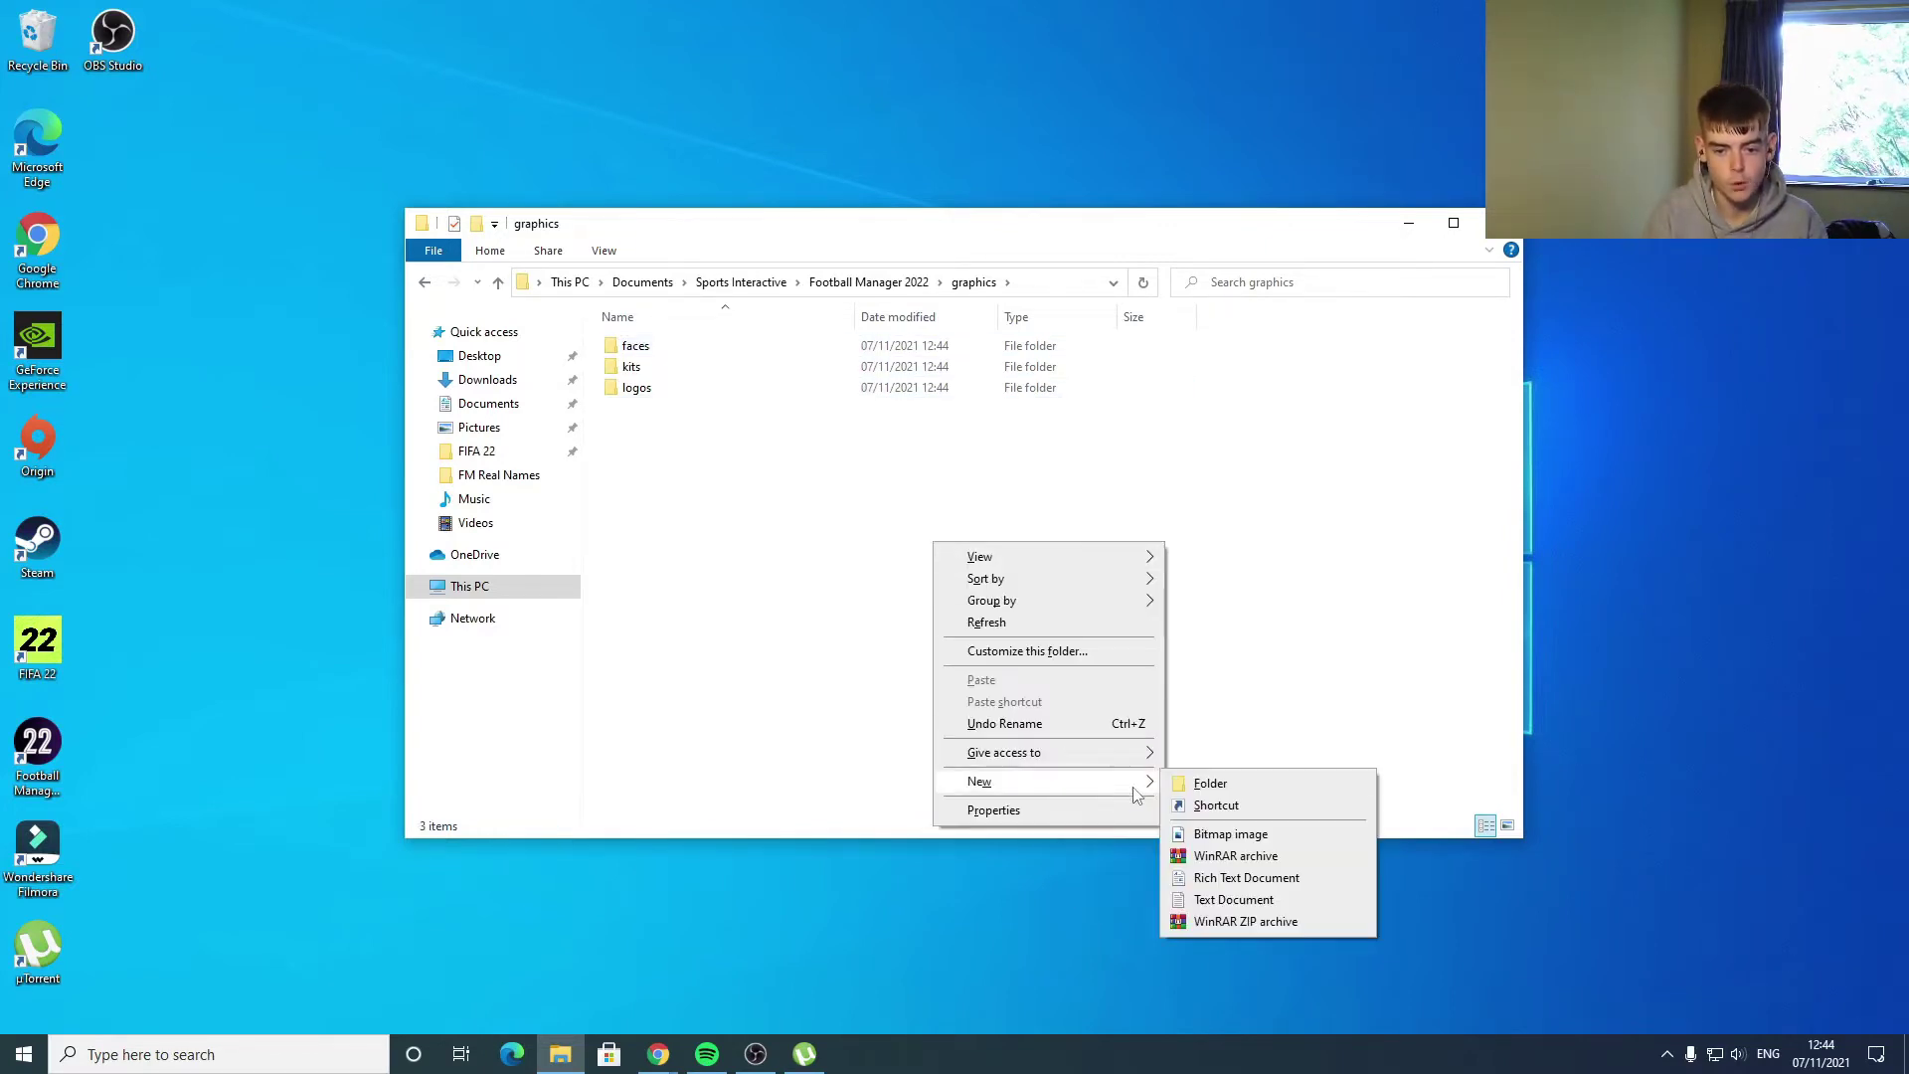
click(1192, 781)
text(trop)
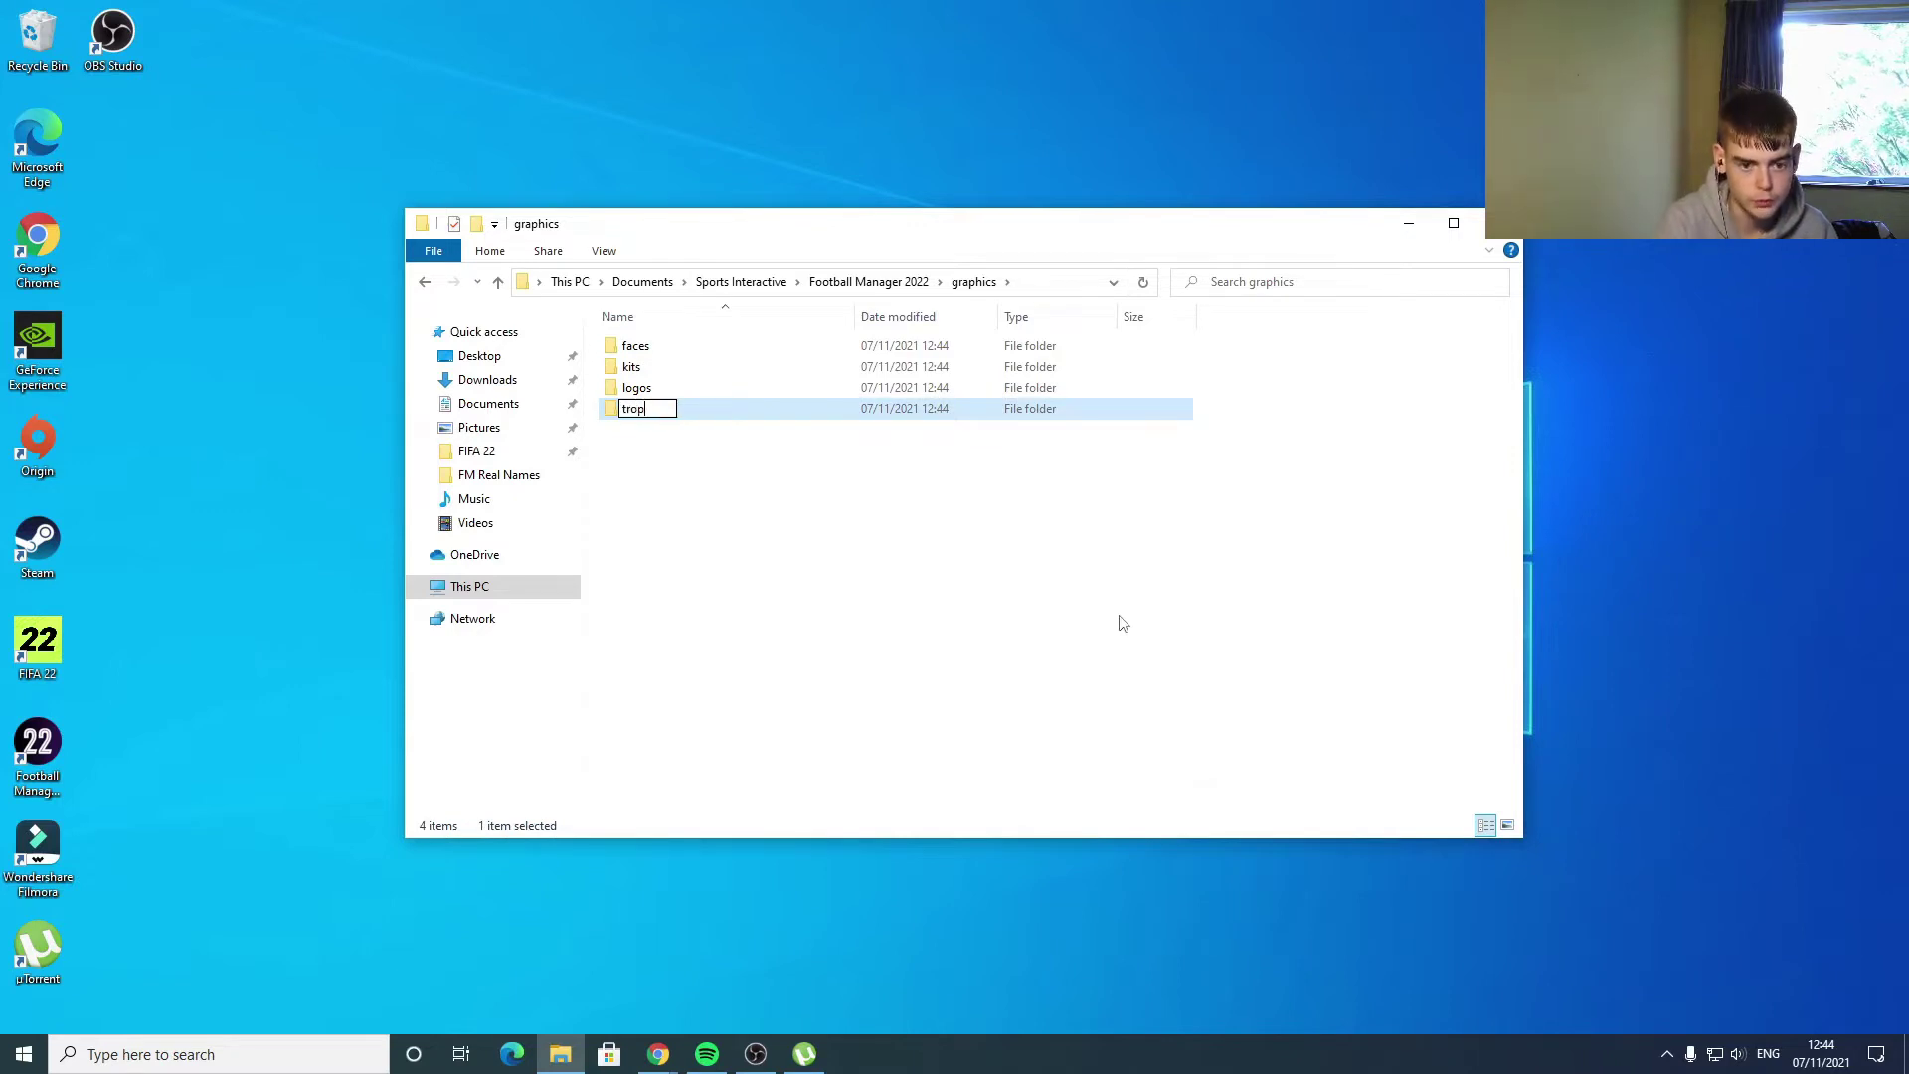
text(hies)
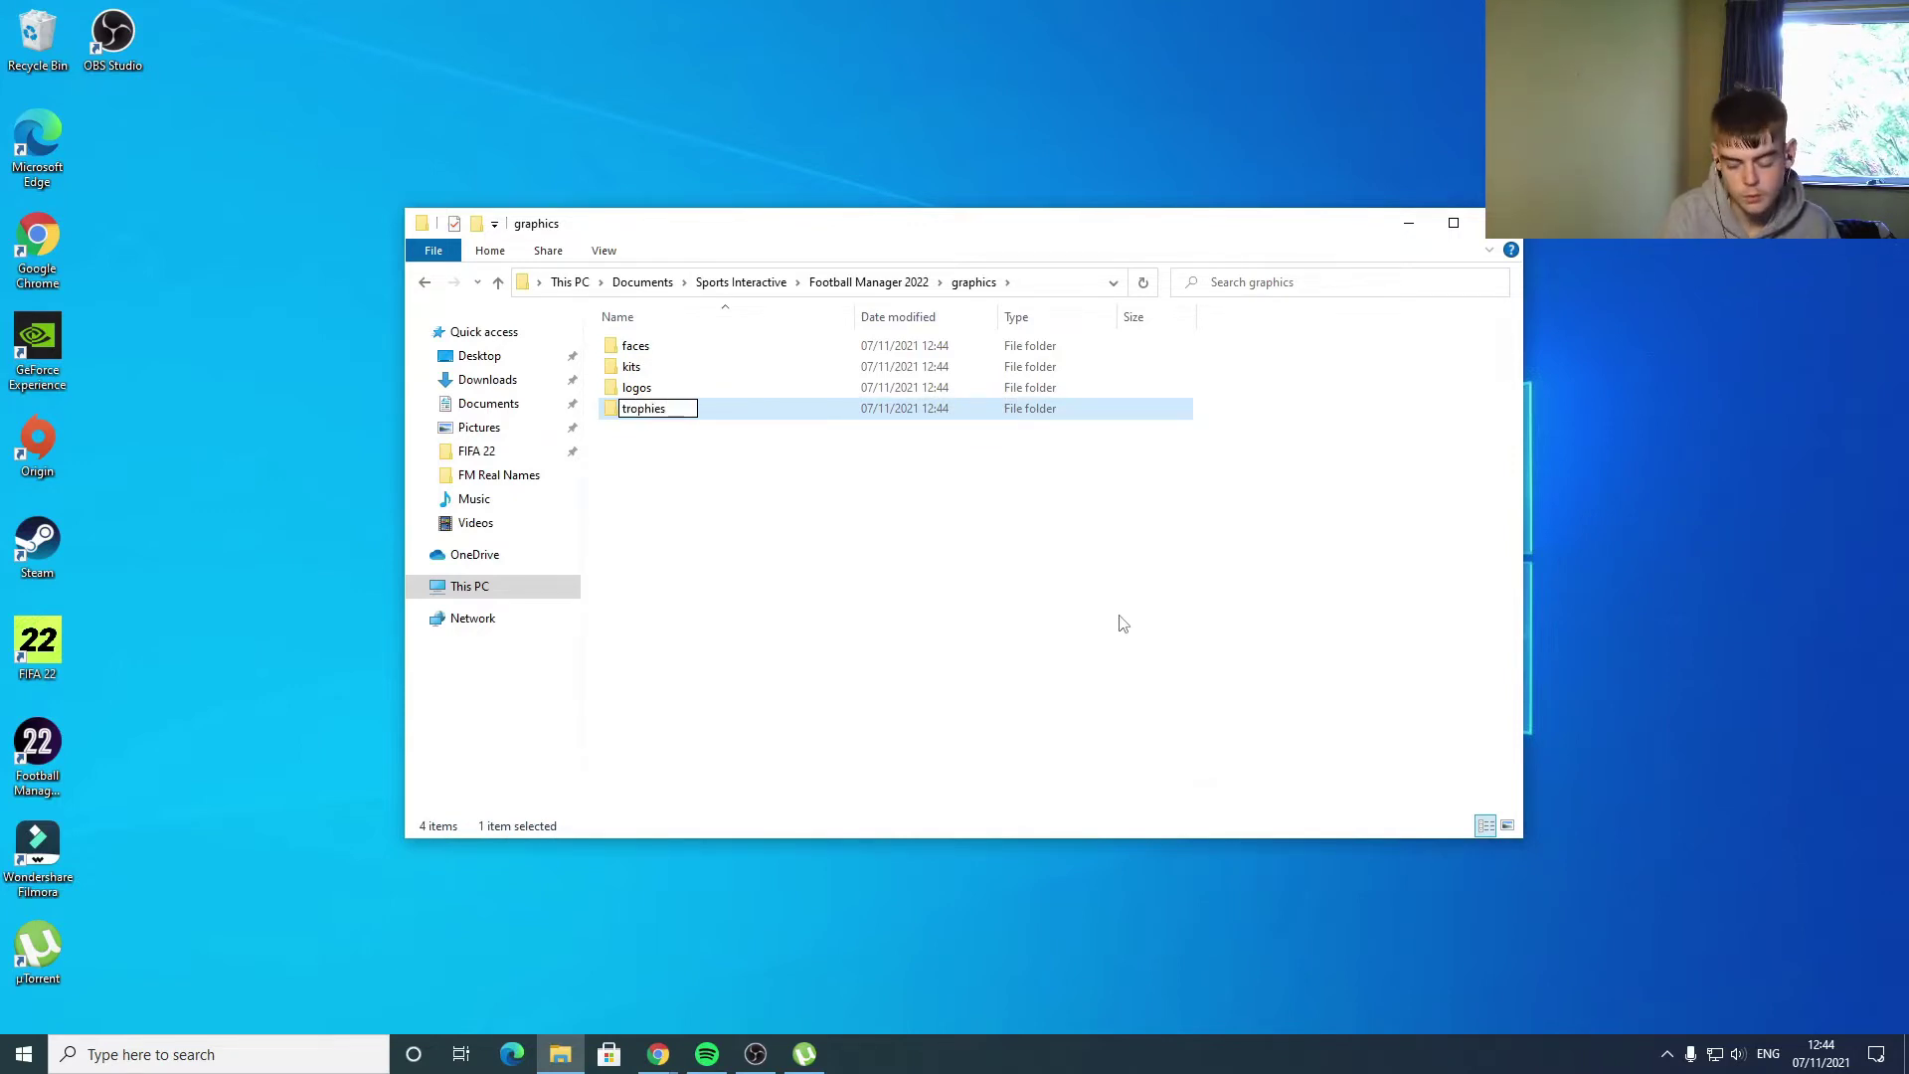
key(Return)
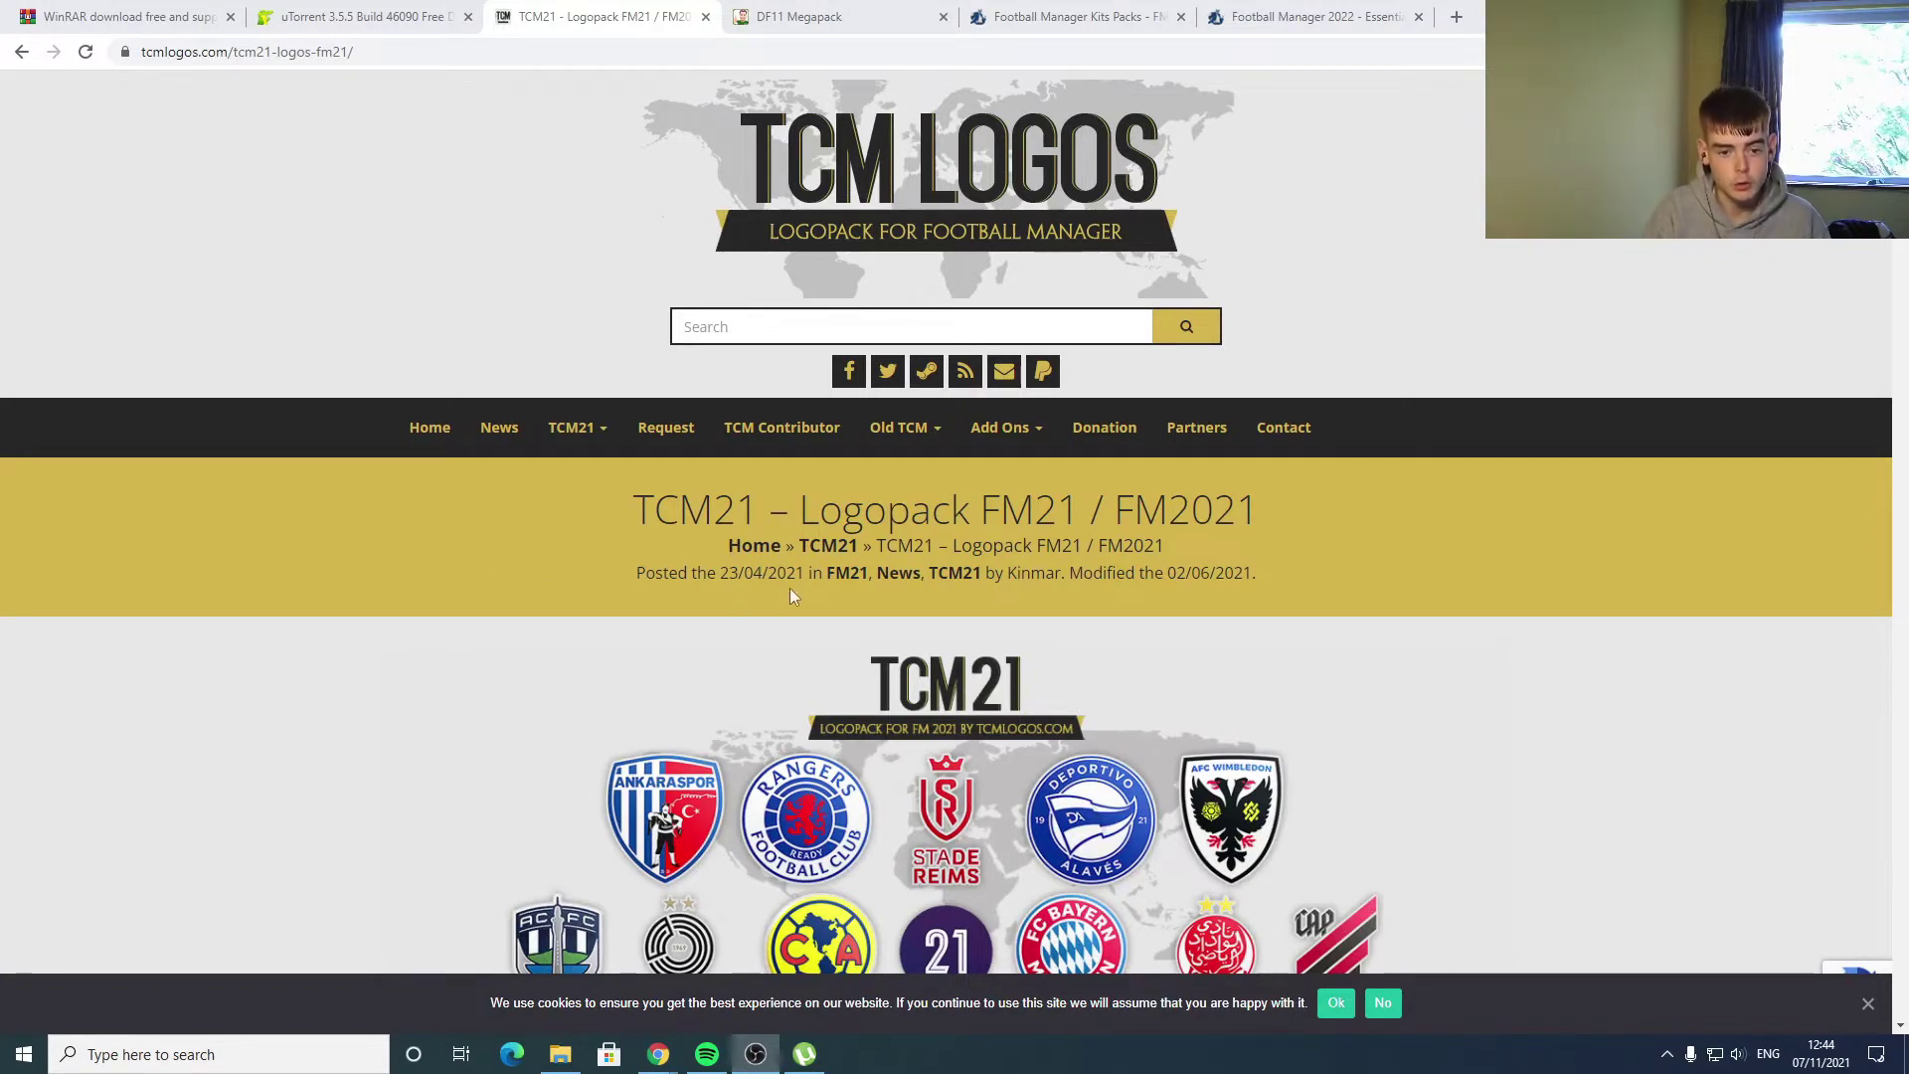
- On the TCM21 Logopack page in the browser, find the TCM21 Megapack download link and open it
scroll(1015, 300, down, 3)
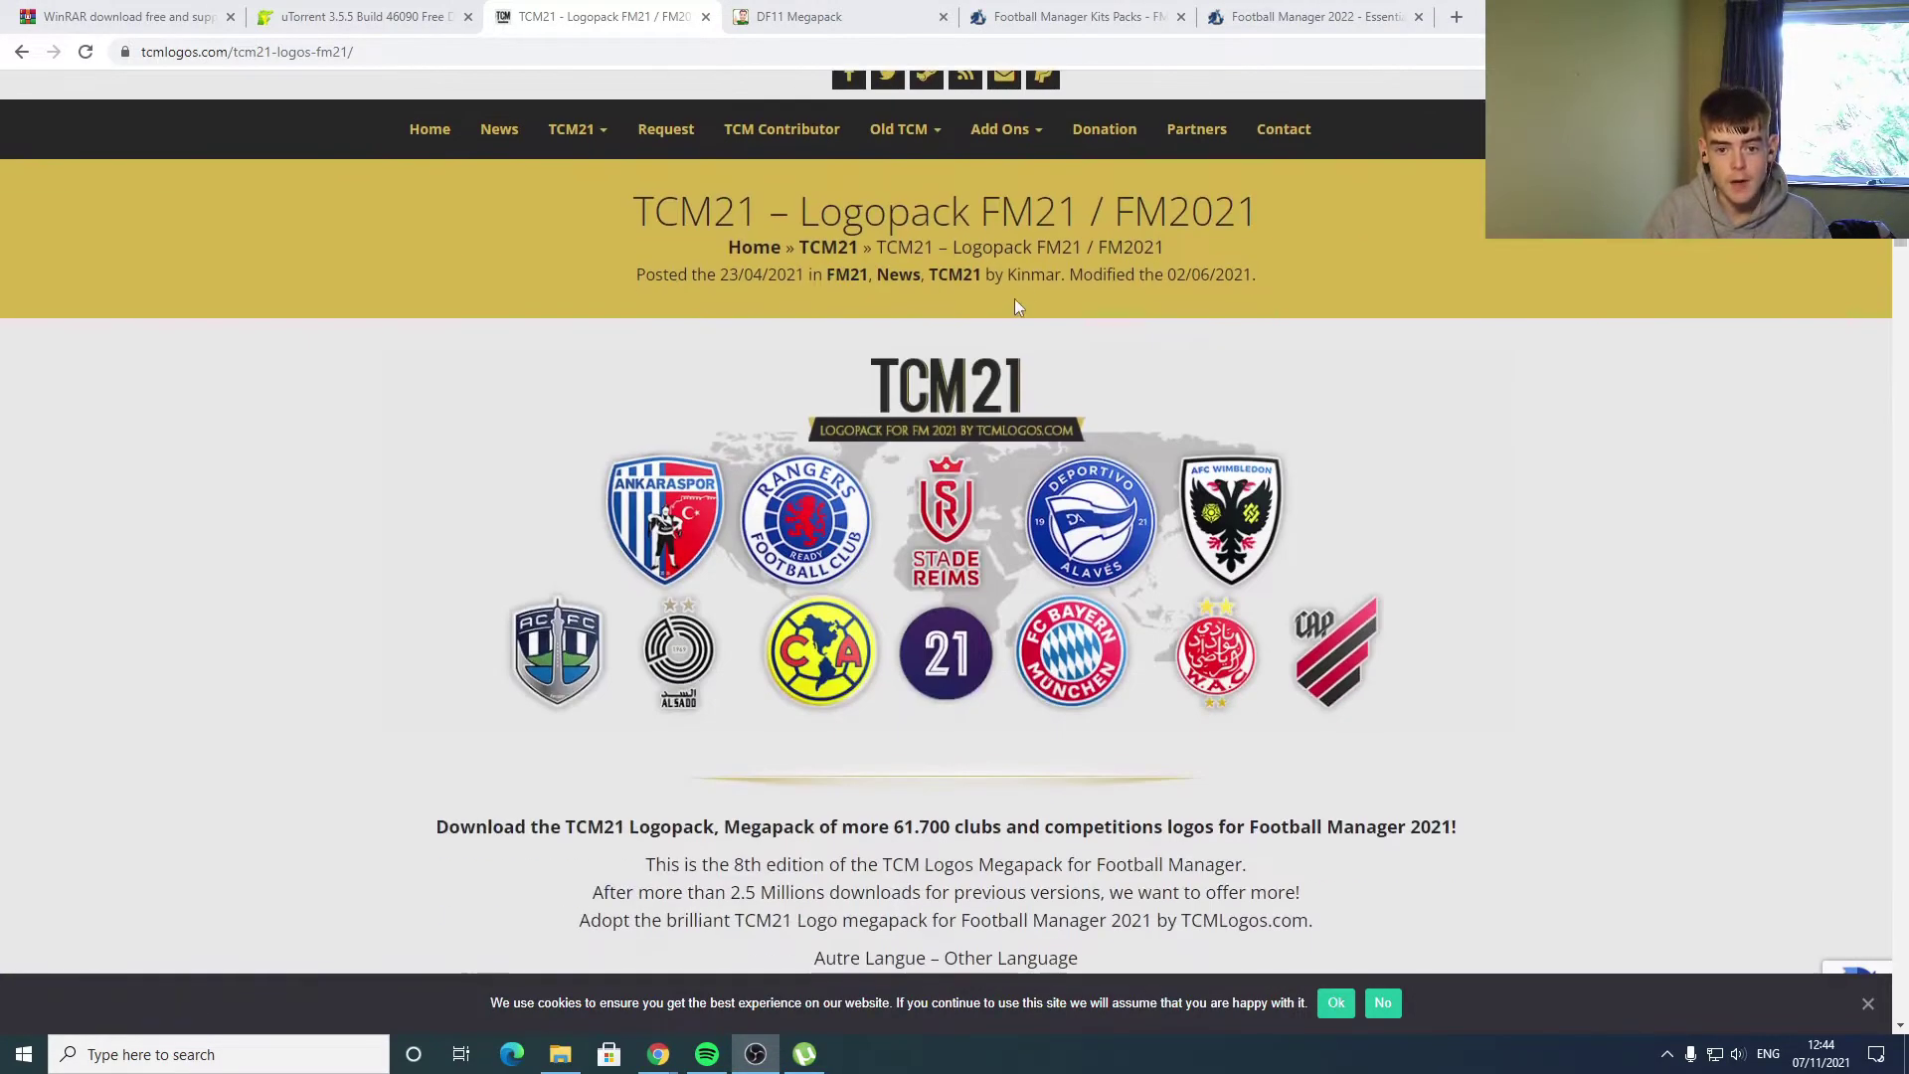
scroll(1155, 332, down, 8)
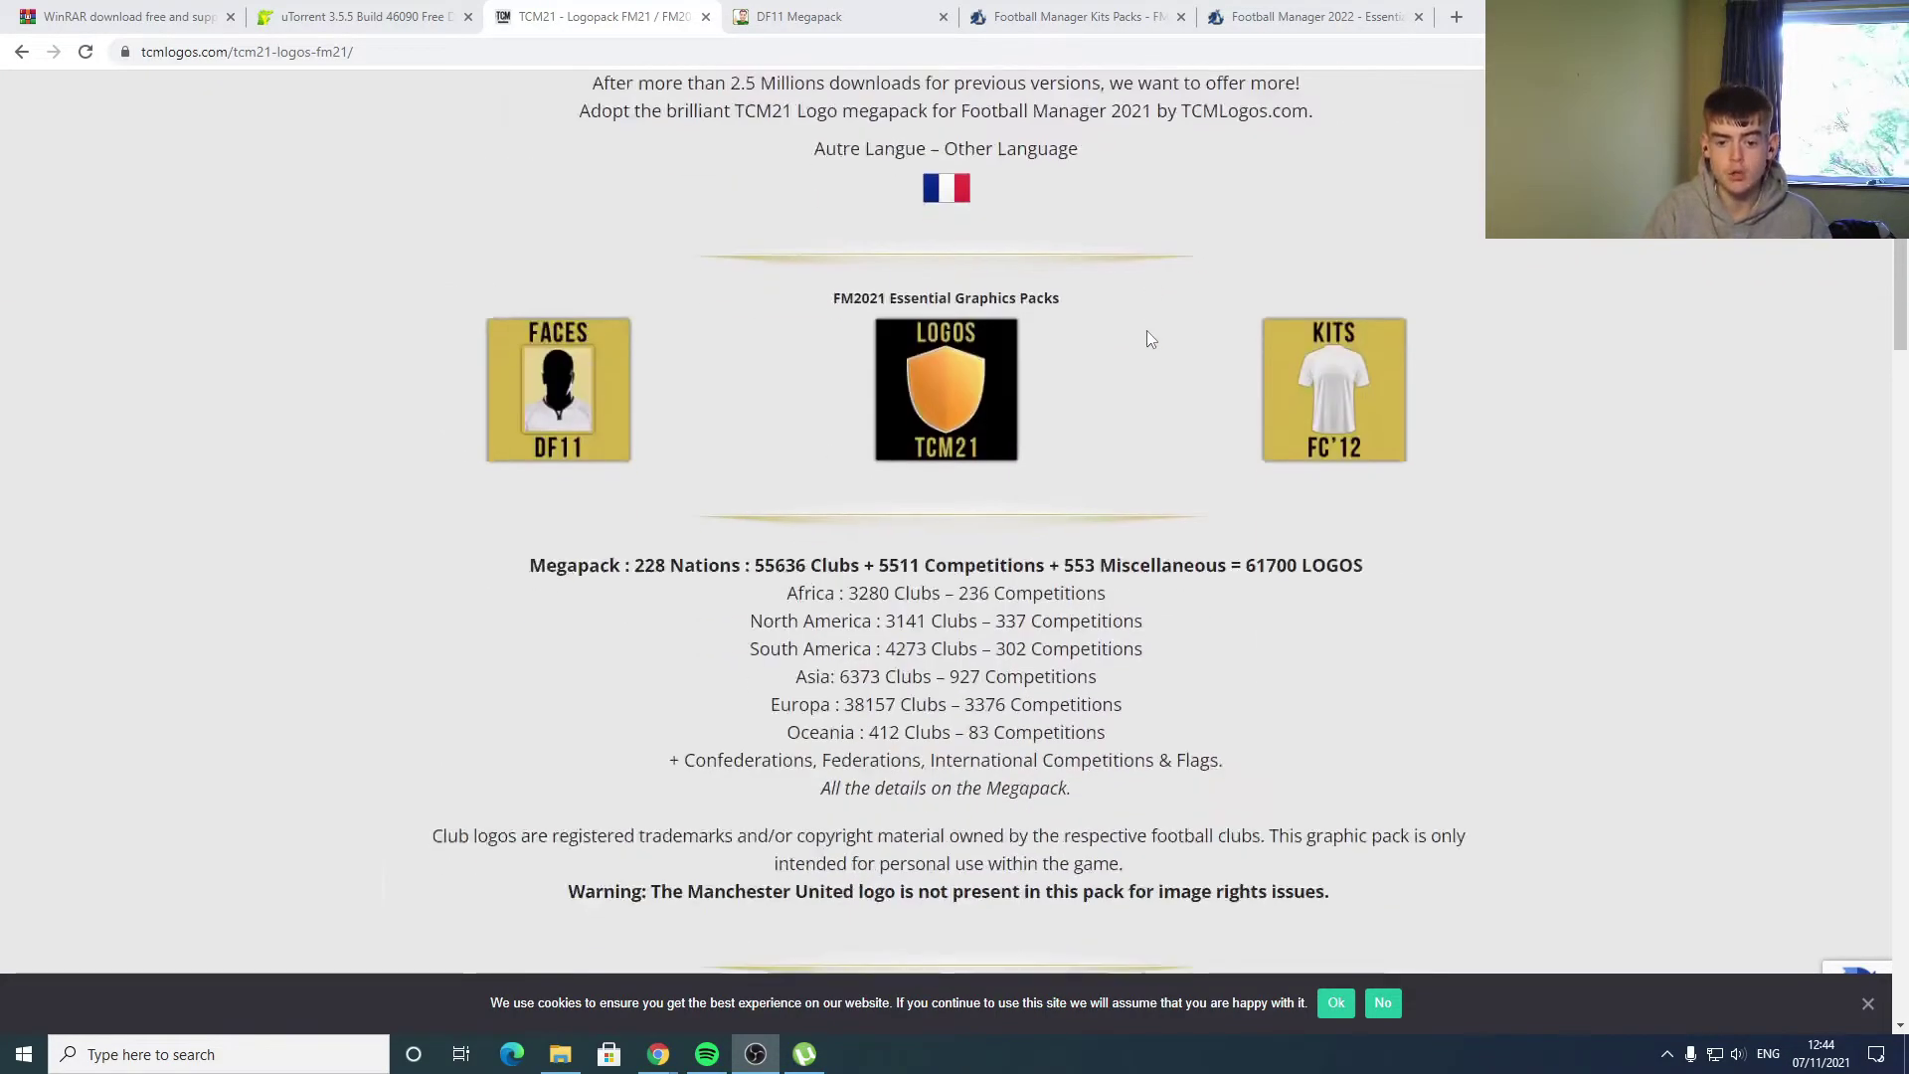
scroll(1148, 330, down, 20)
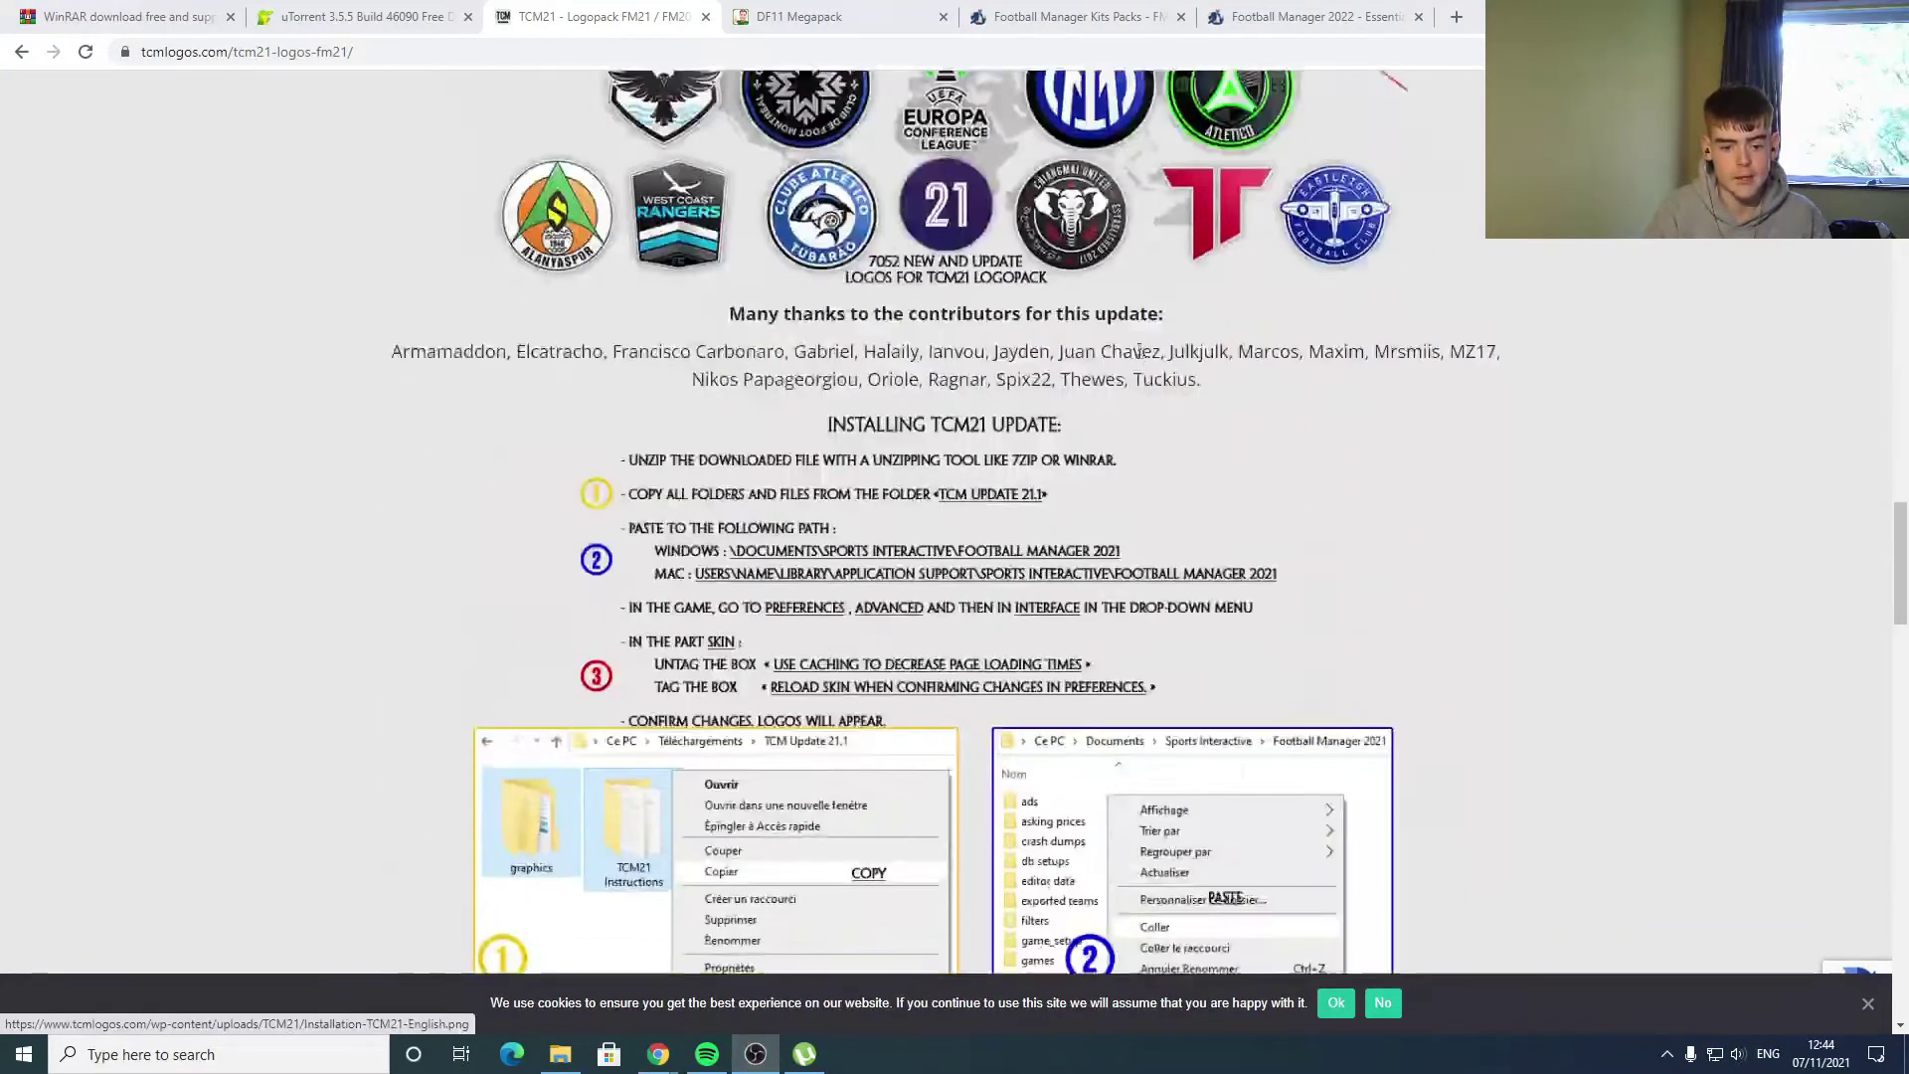
scroll(1139, 351, down, 17)
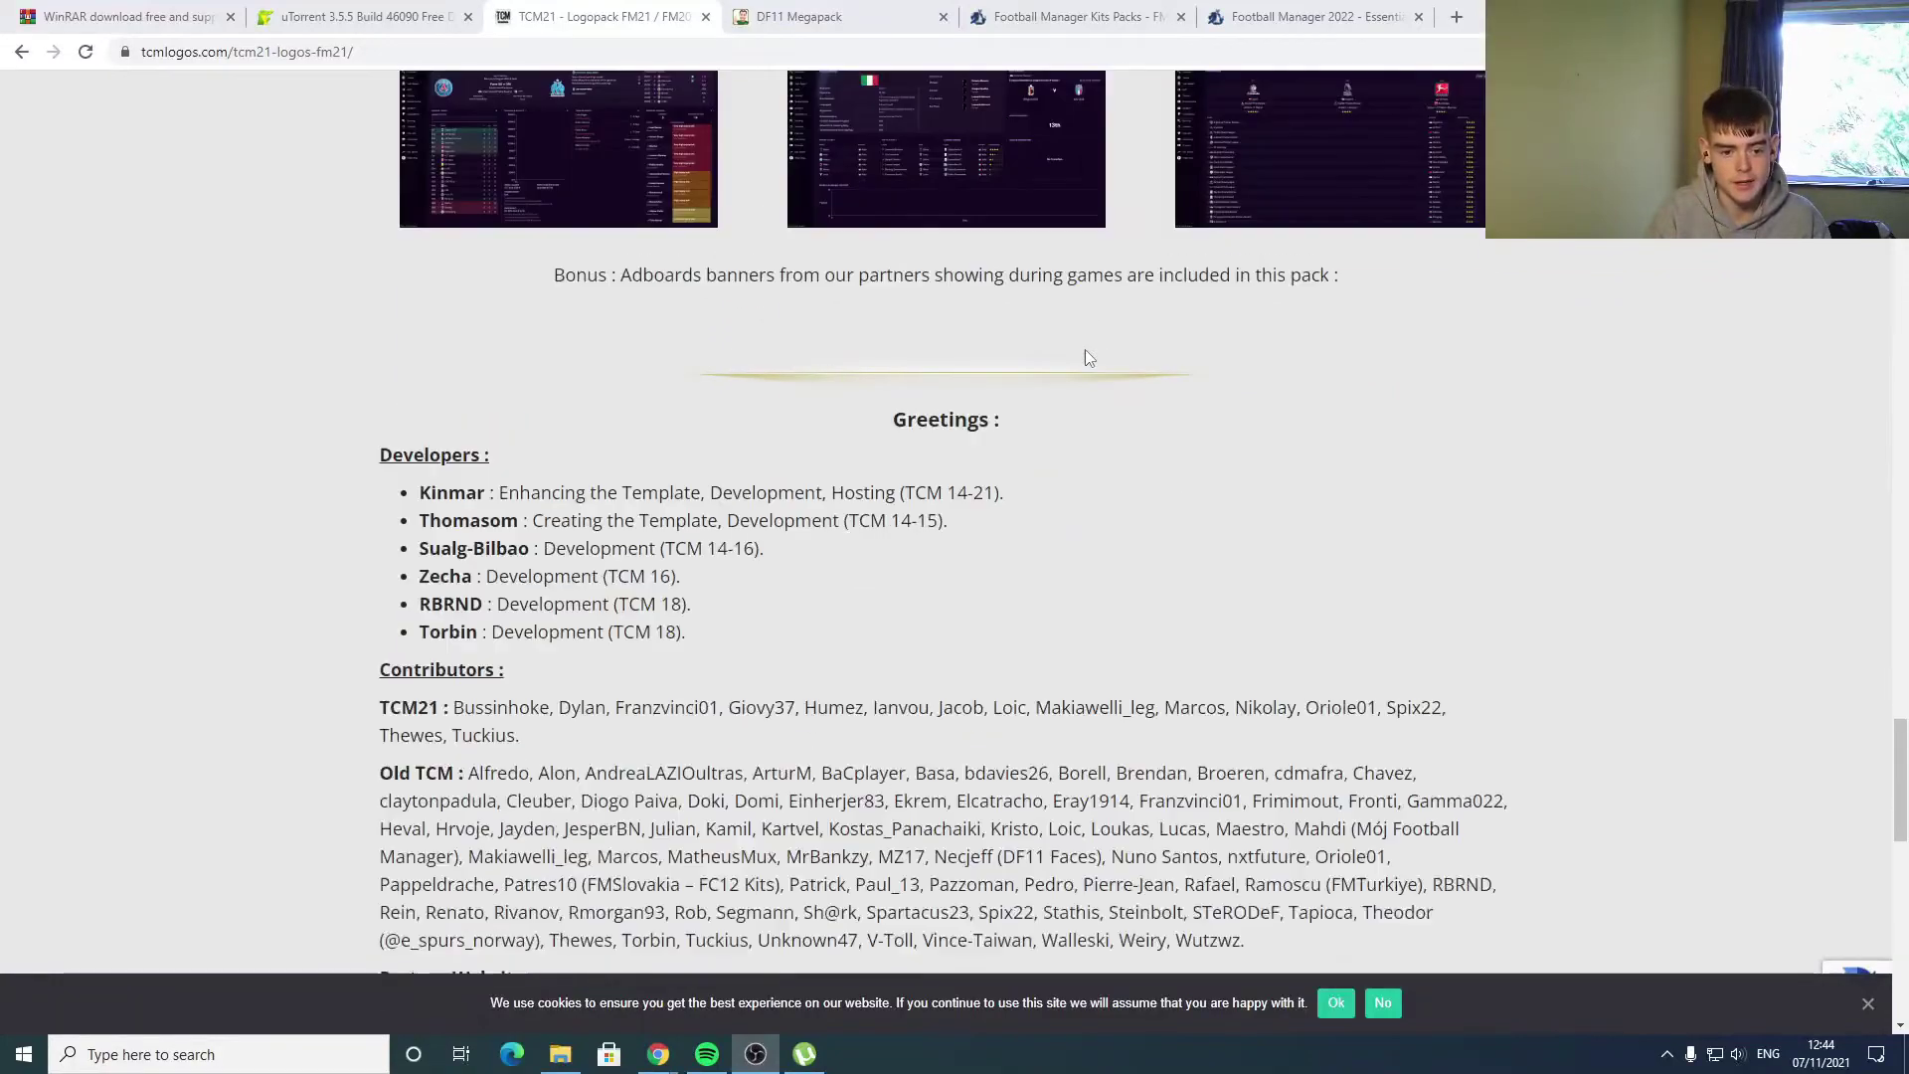
scroll(1085, 356, down, 12)
scroll(967, 582, up, 3)
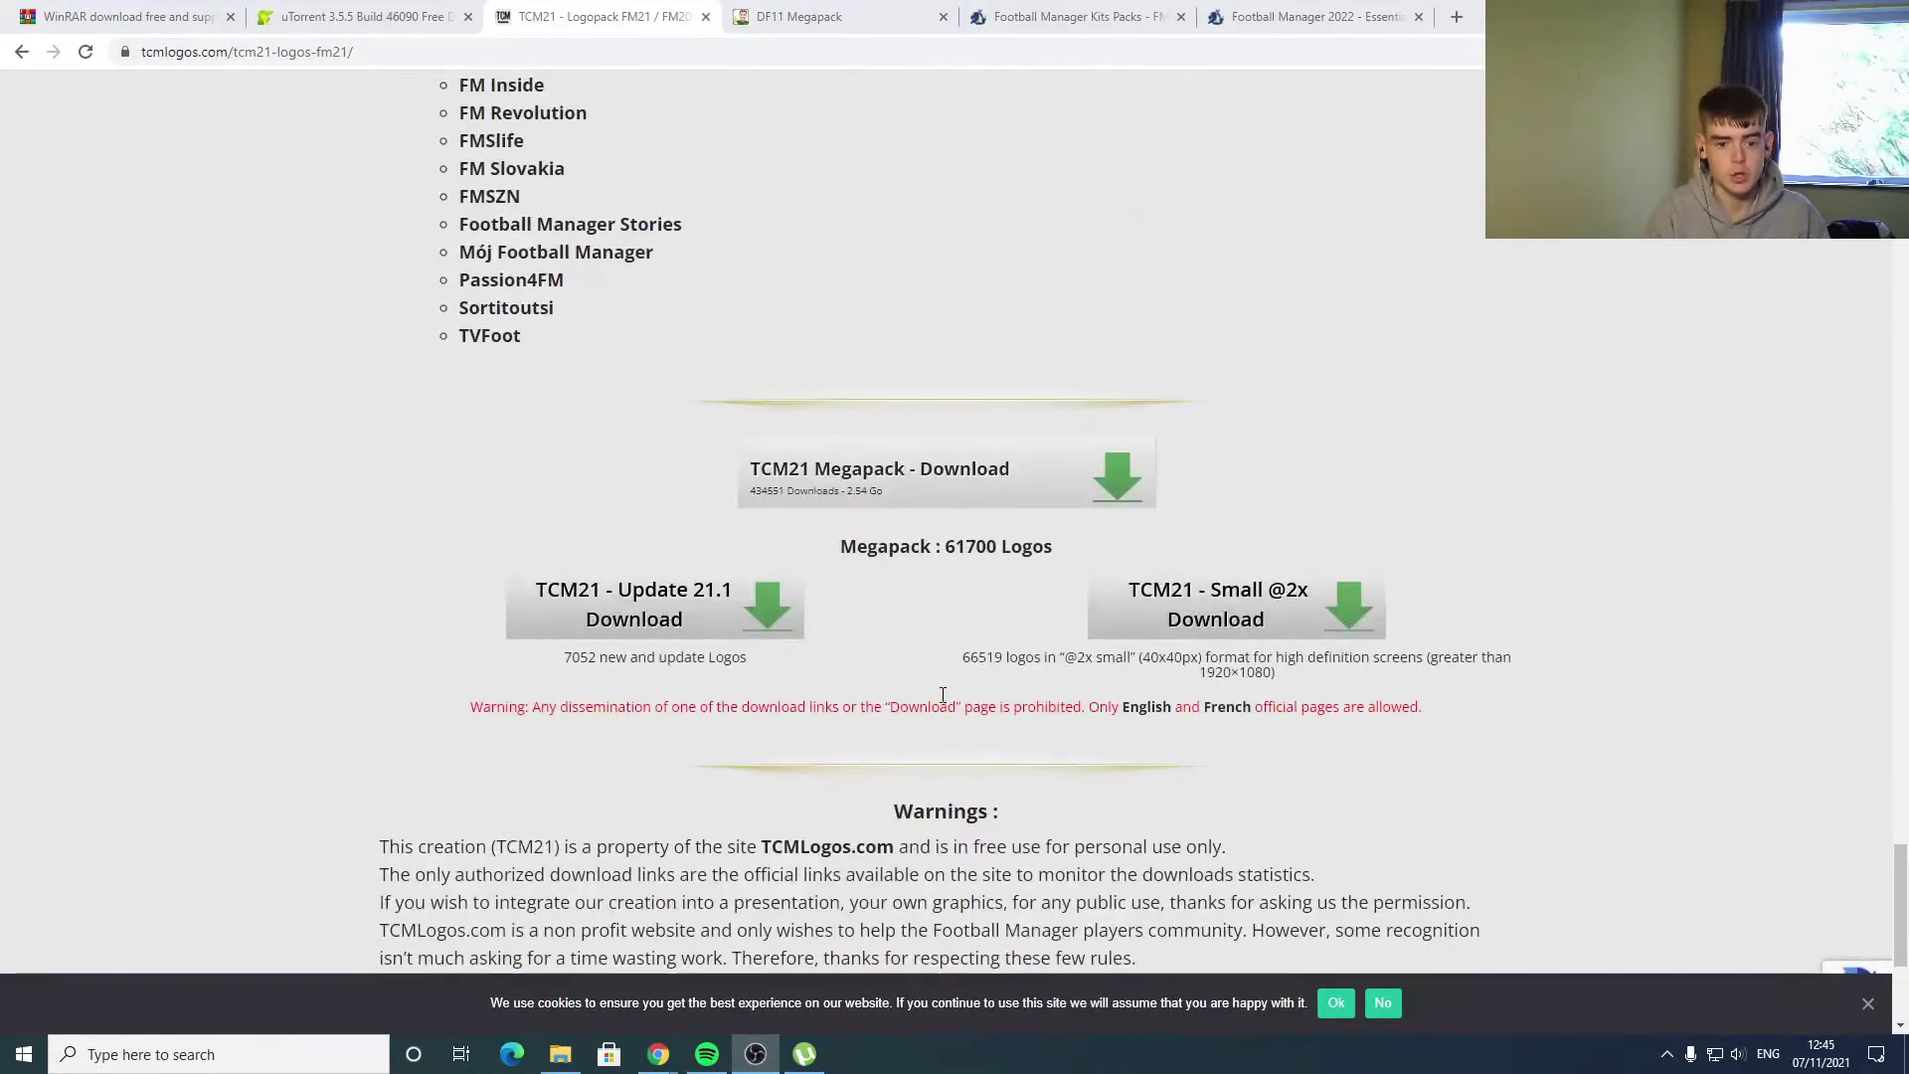
click(937, 493)
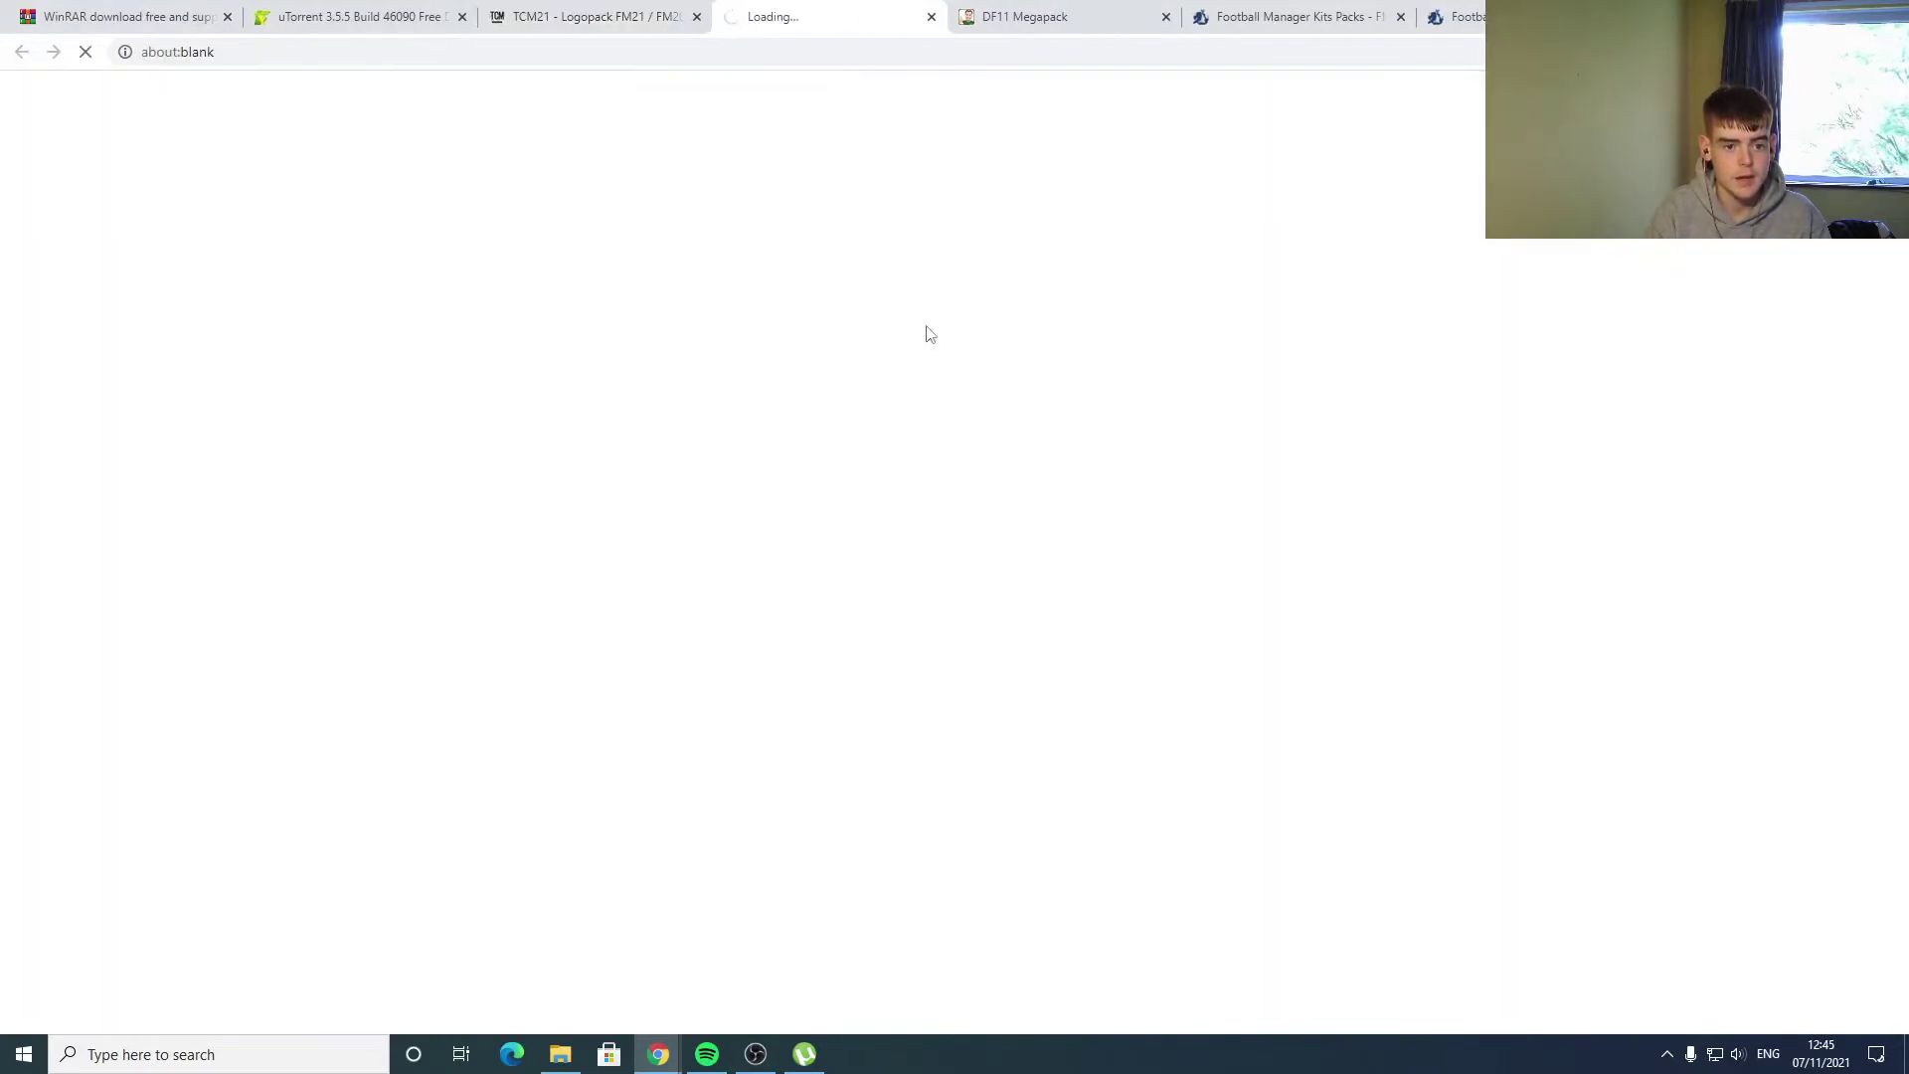
- Examine the Mega, Uptobox and Mediafire download options for the TCM21 Megapack and return to the TCM21 Logopack page
scroll(827, 469, down, 5)
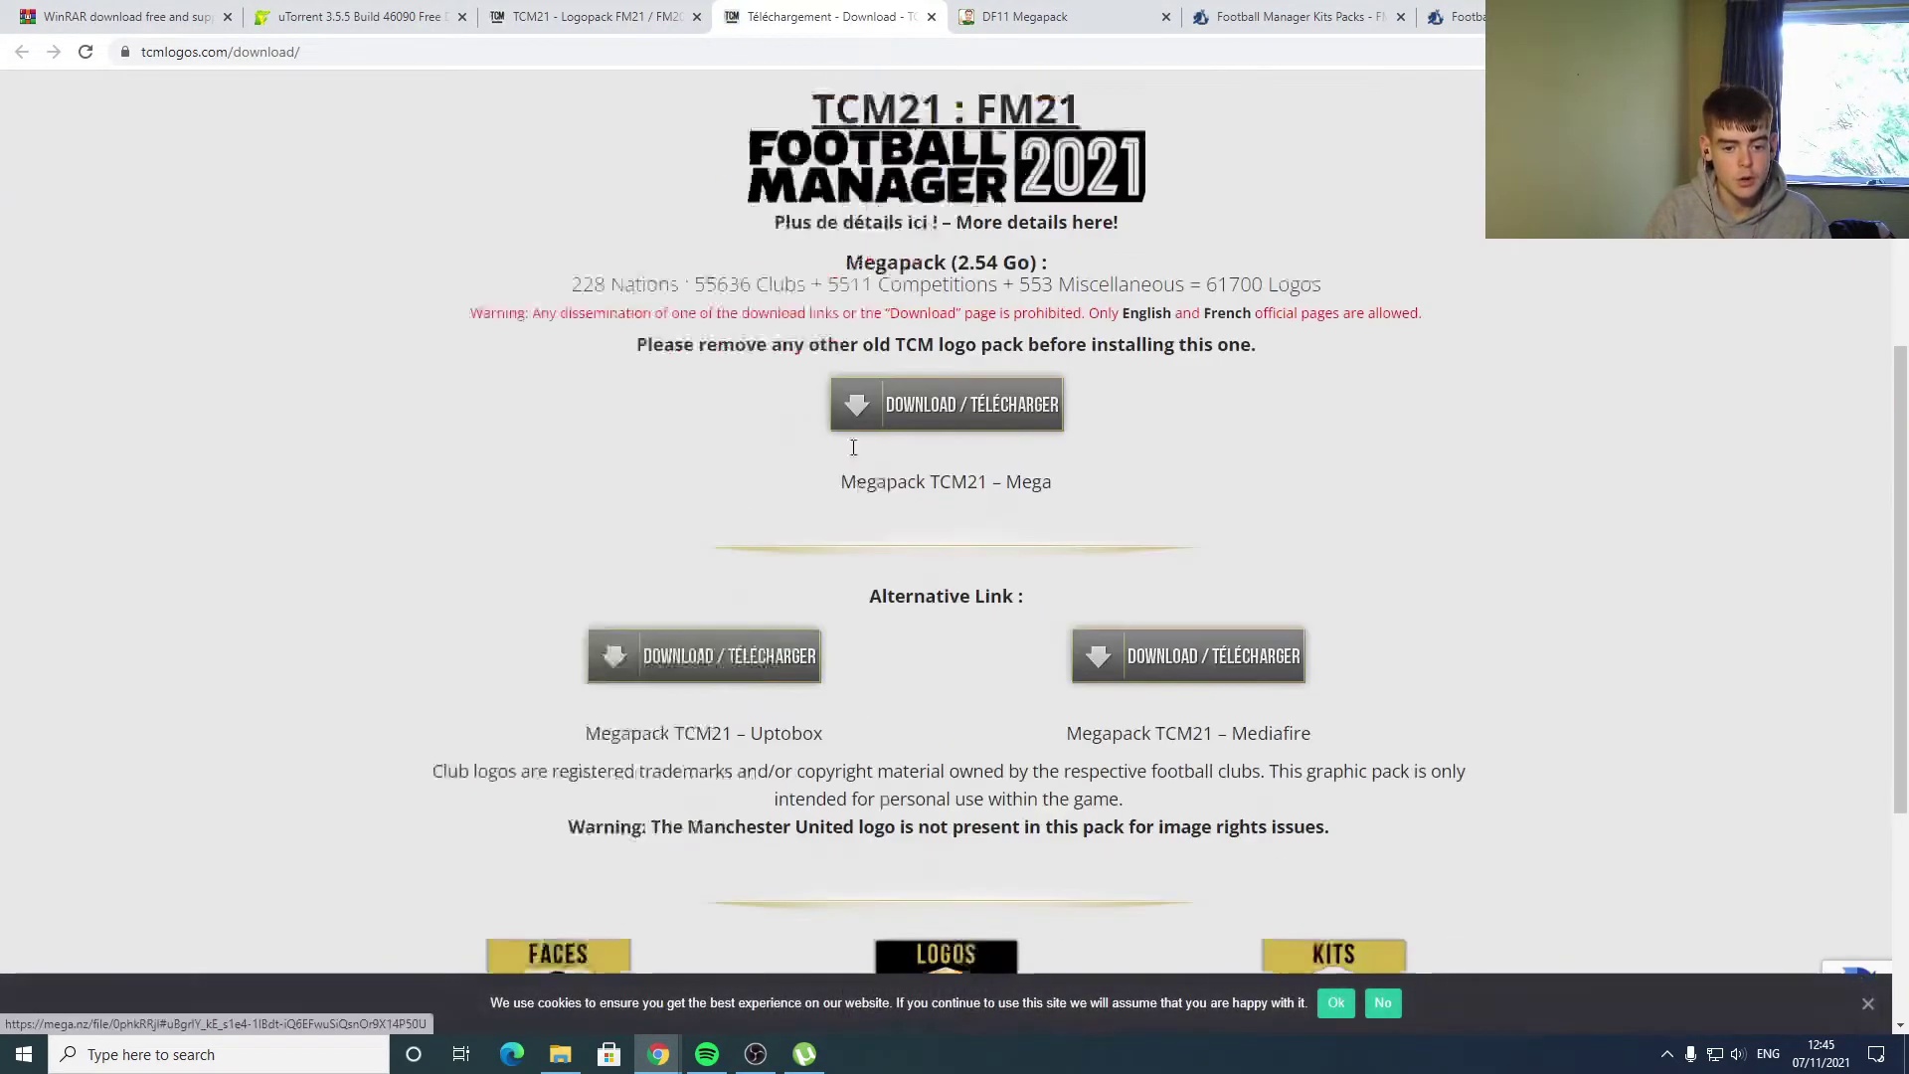
scroll(853, 448, down, 3)
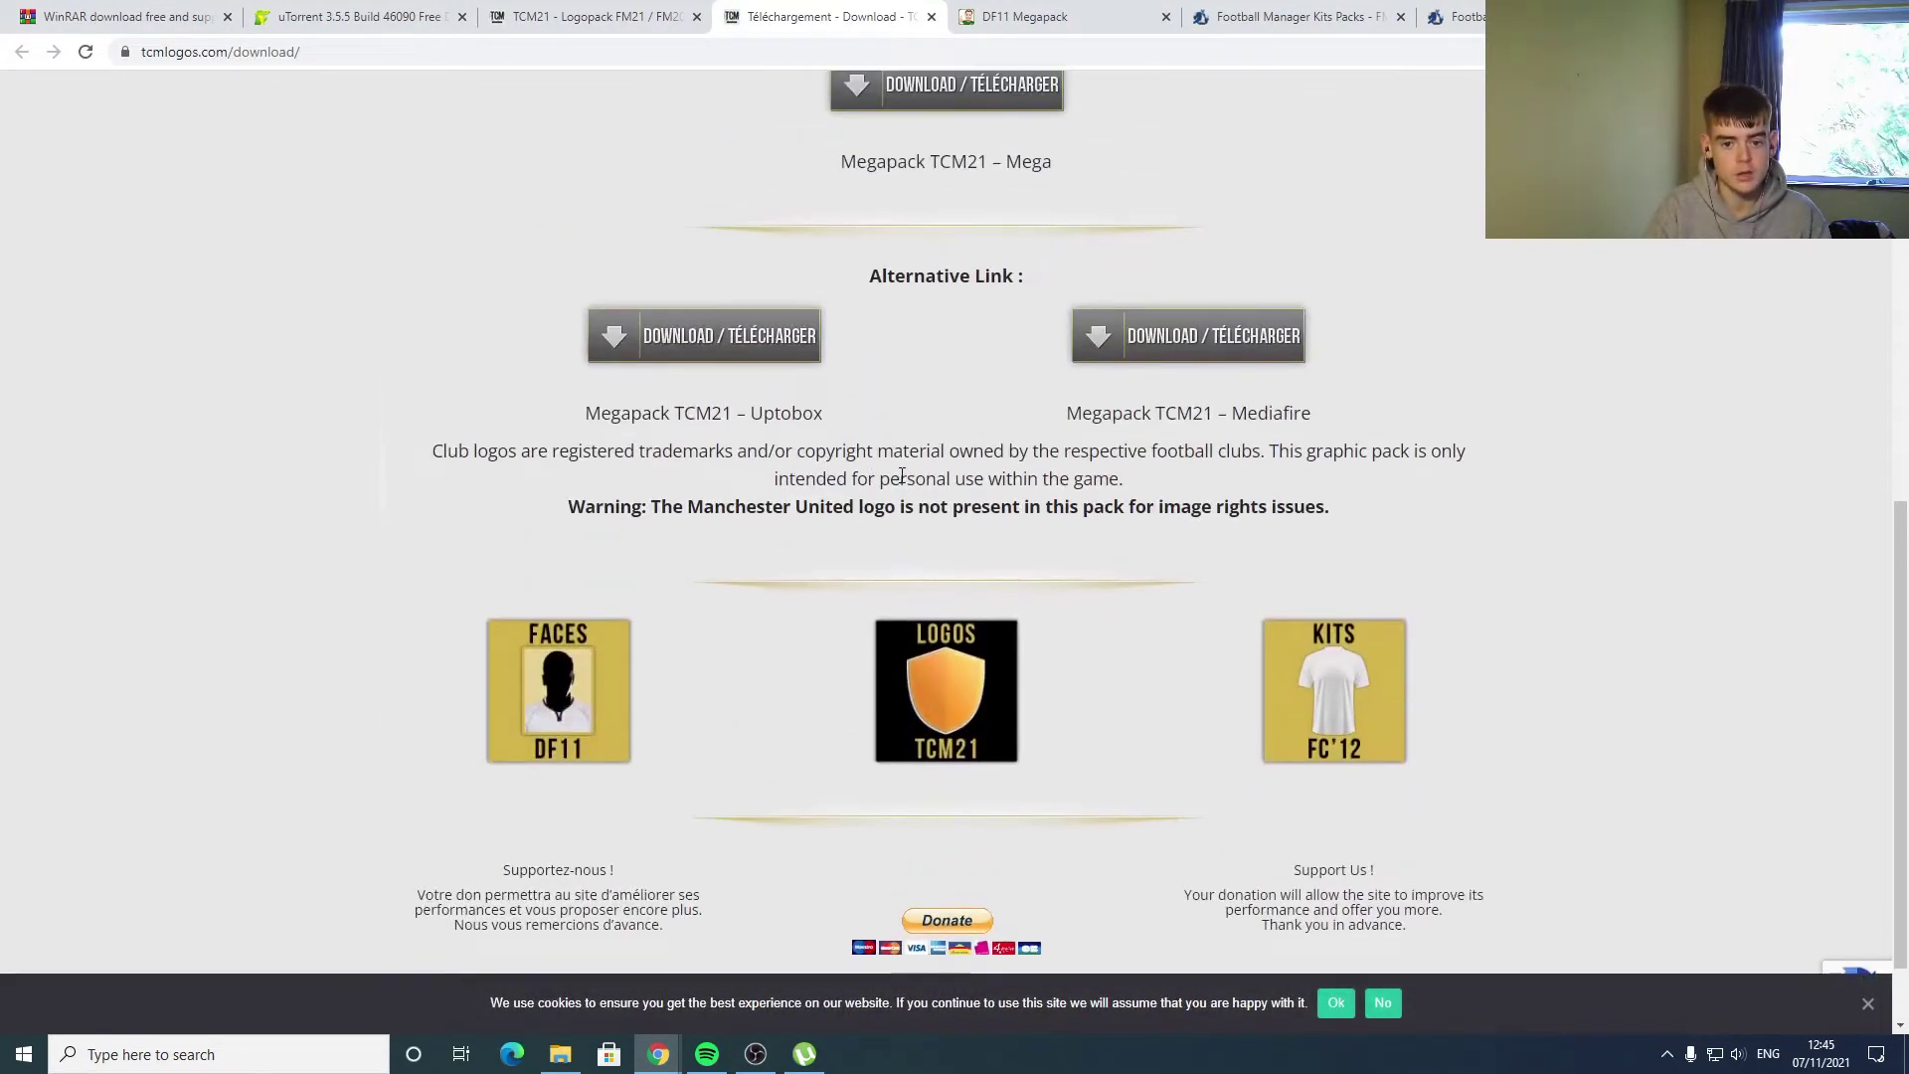
scroll(901, 475, up, 1)
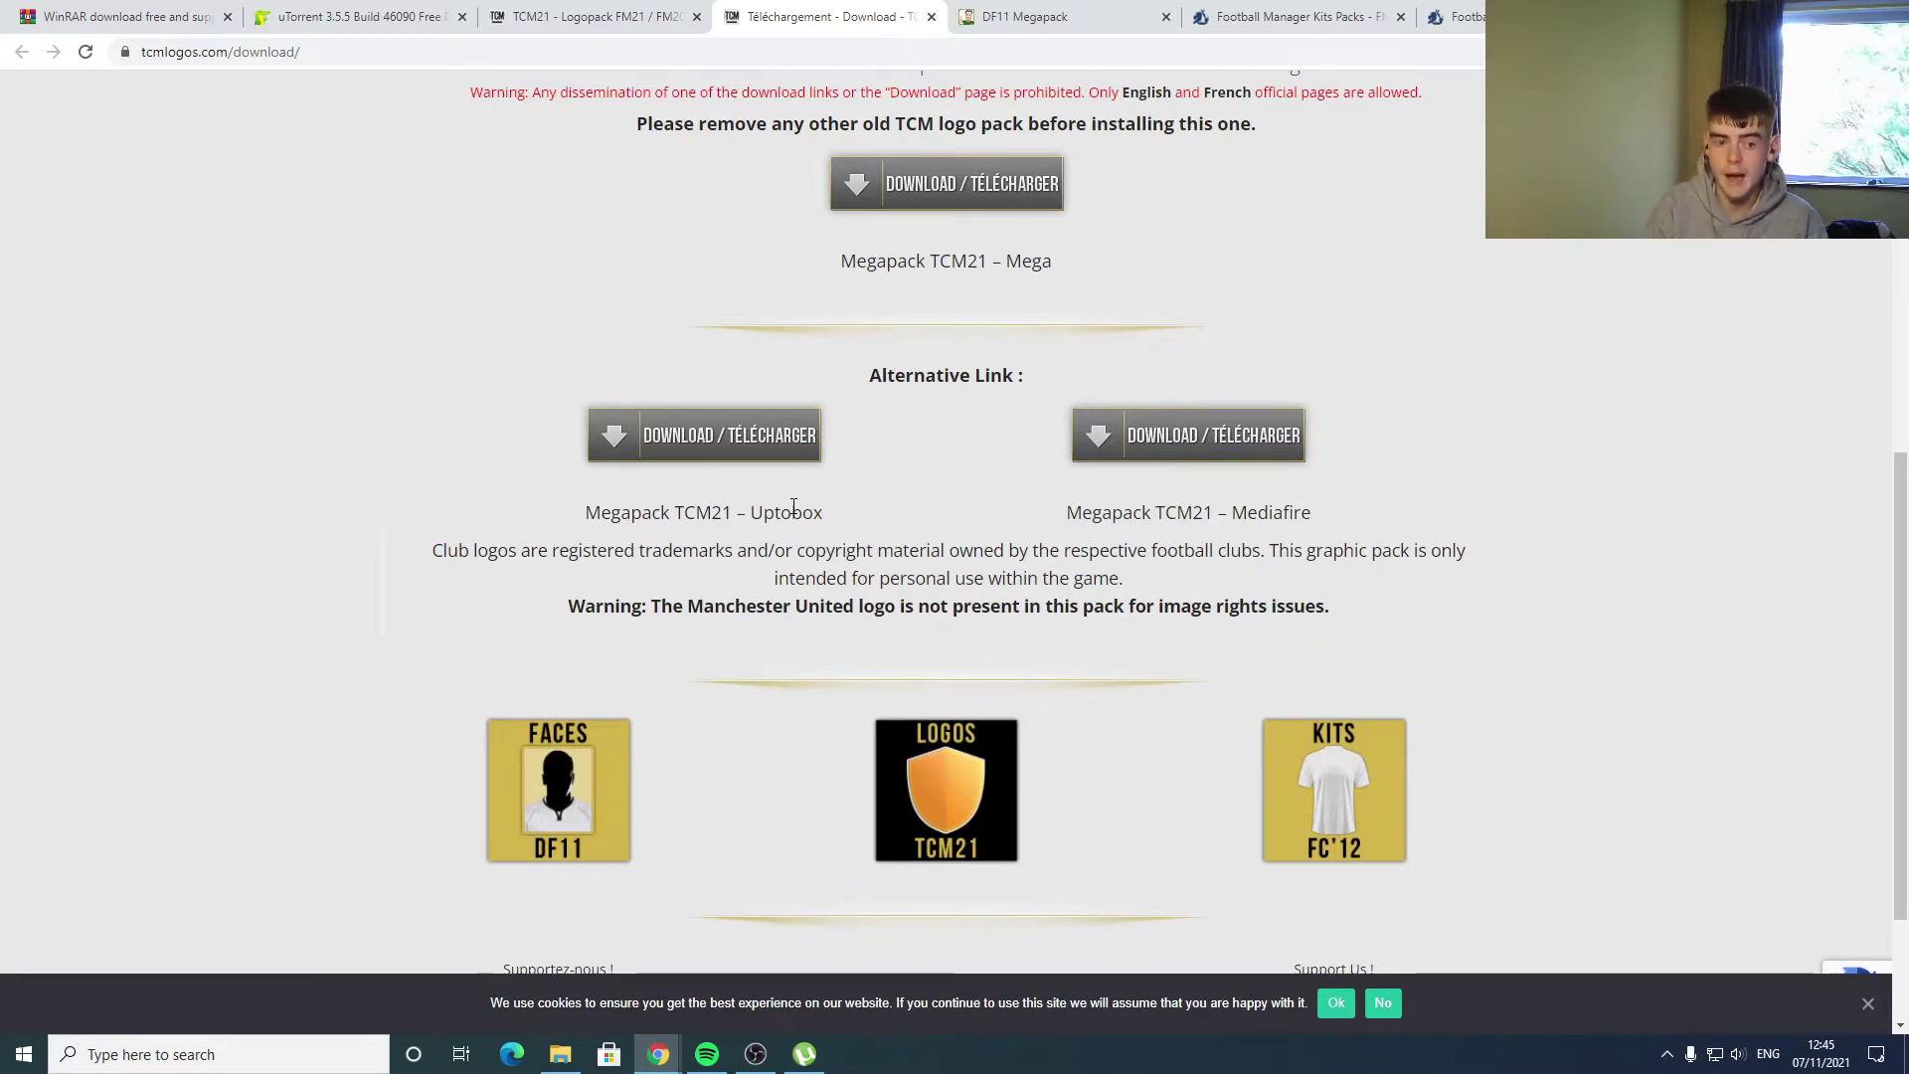
click(620, 8)
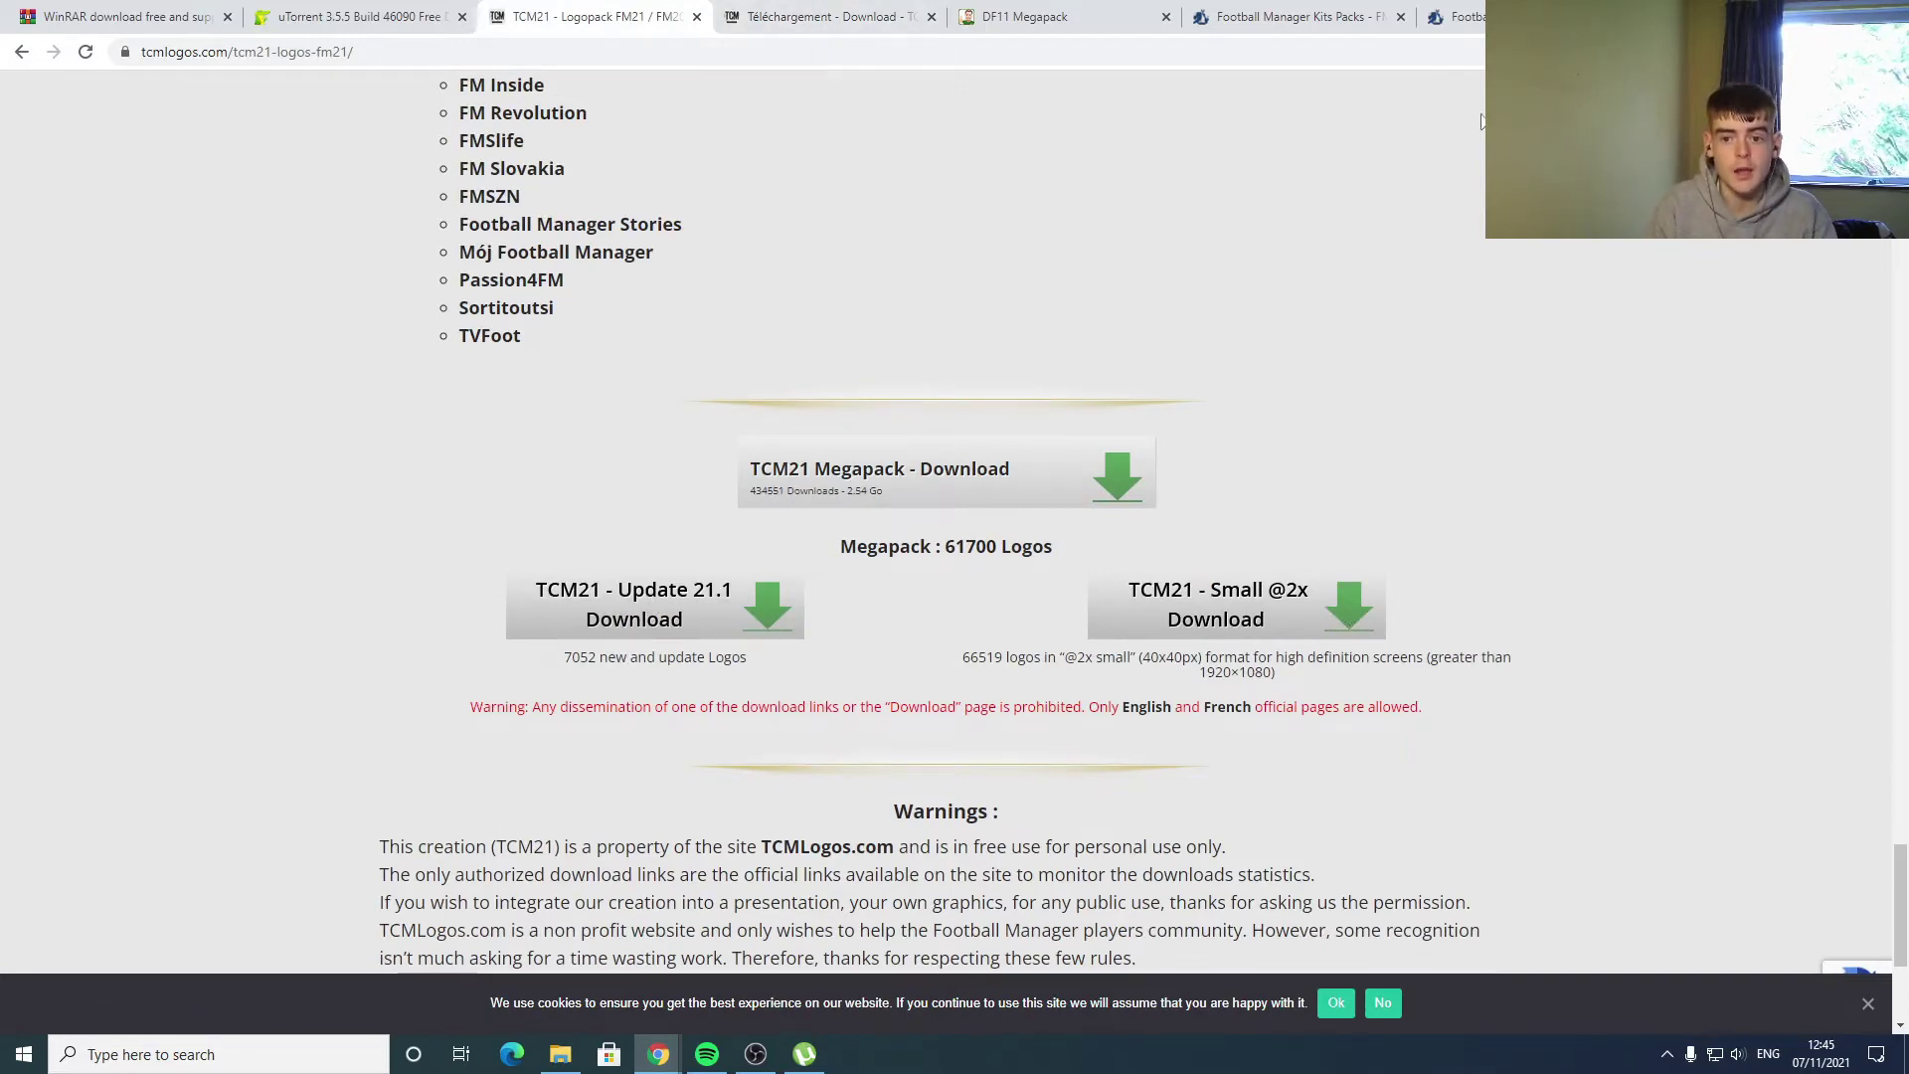
key(ctrl+t)
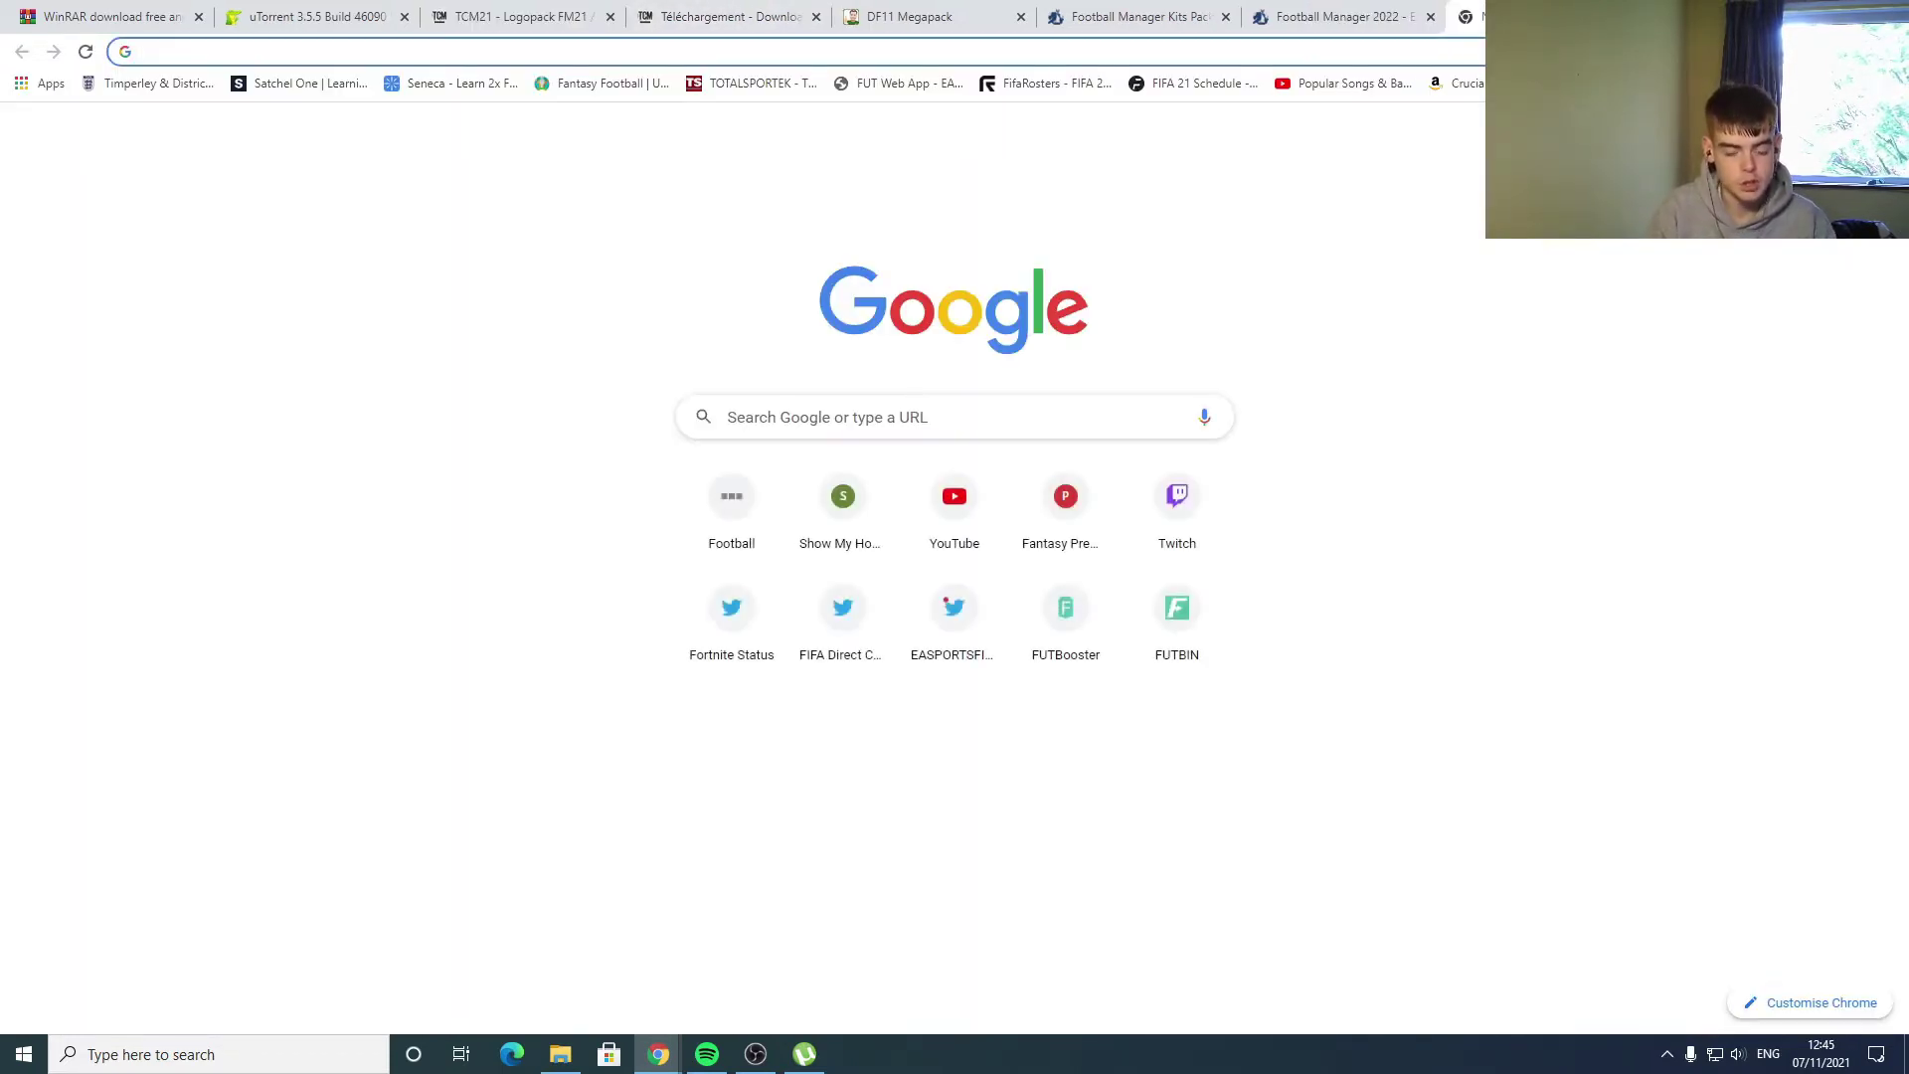
text(https://www.mediafire.com/file/glm7axqh6yvzjfc/680.rar/file)
key(Return)
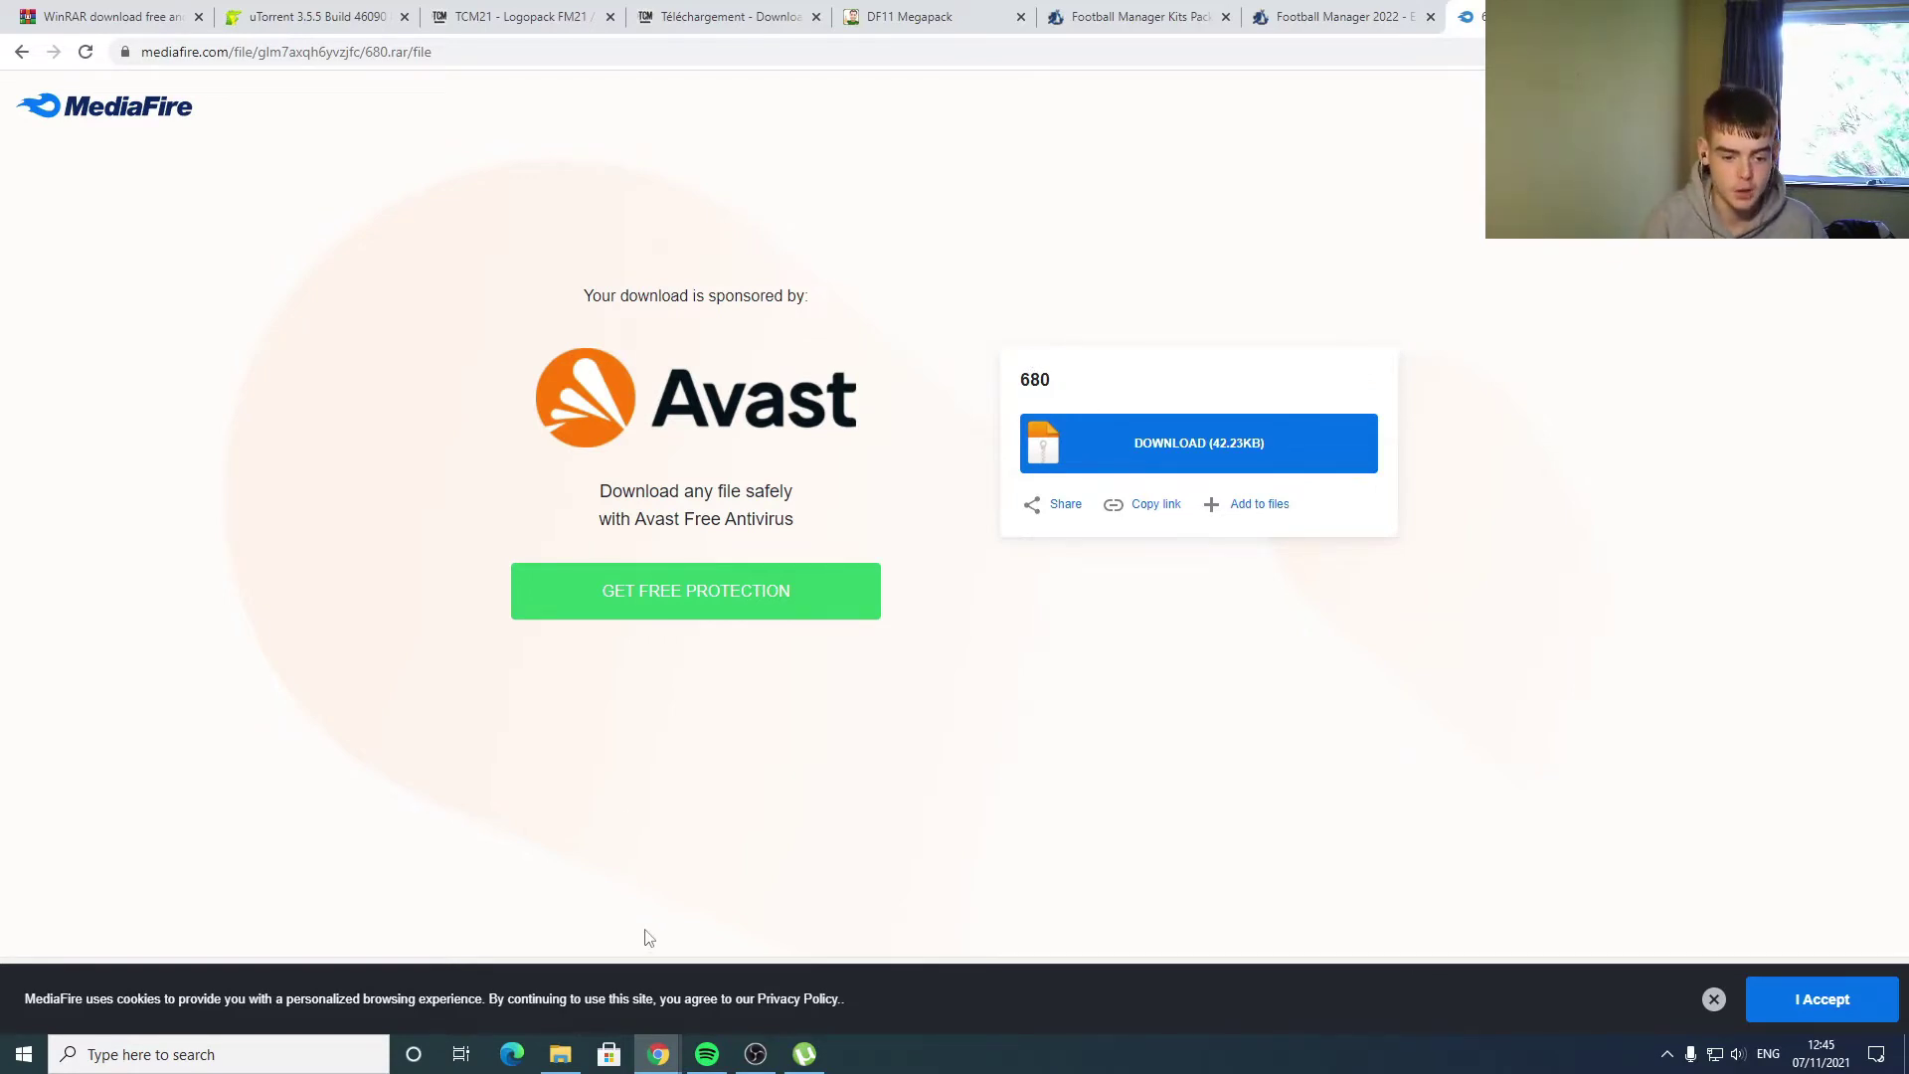
click(560, 1052)
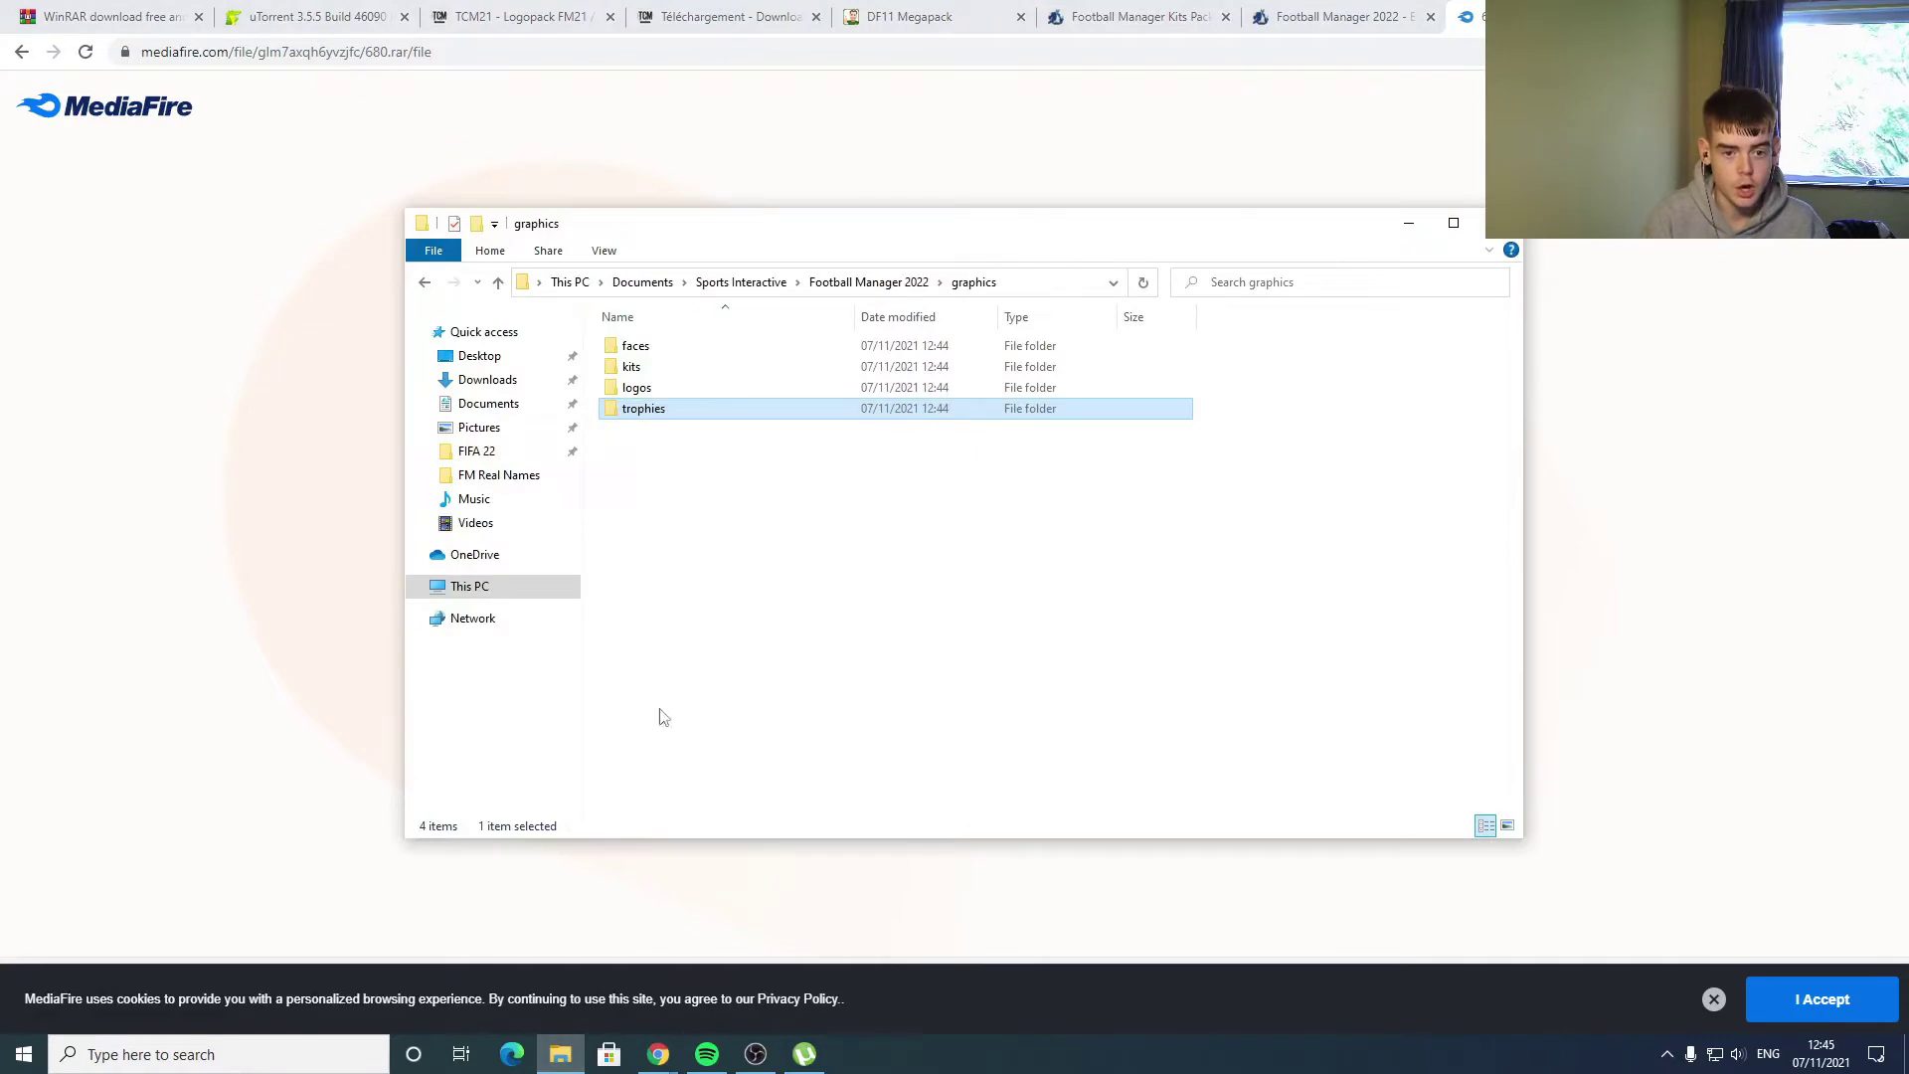
- Open the 680 archive from Downloads, view 680.png in its Large folder, and close the image, archive and folder windows
click(489, 380)
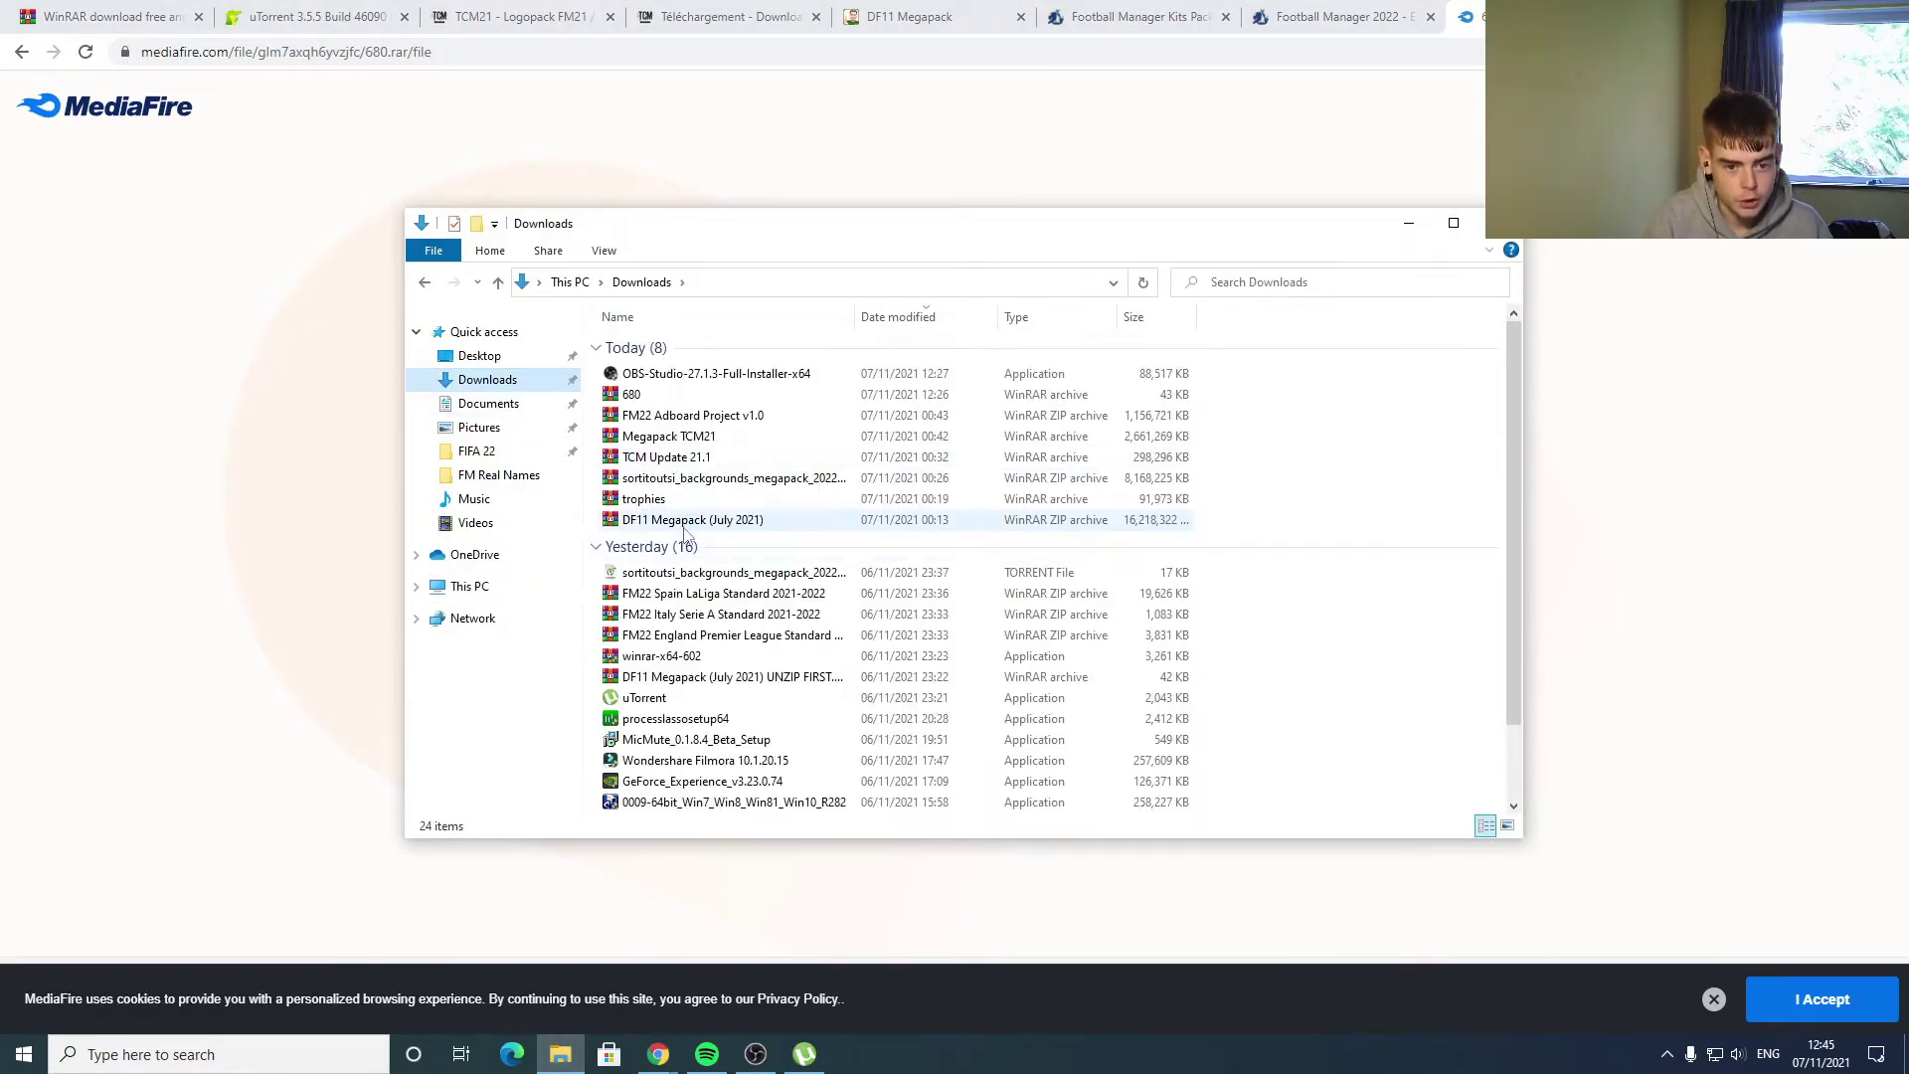
double_click(674, 397)
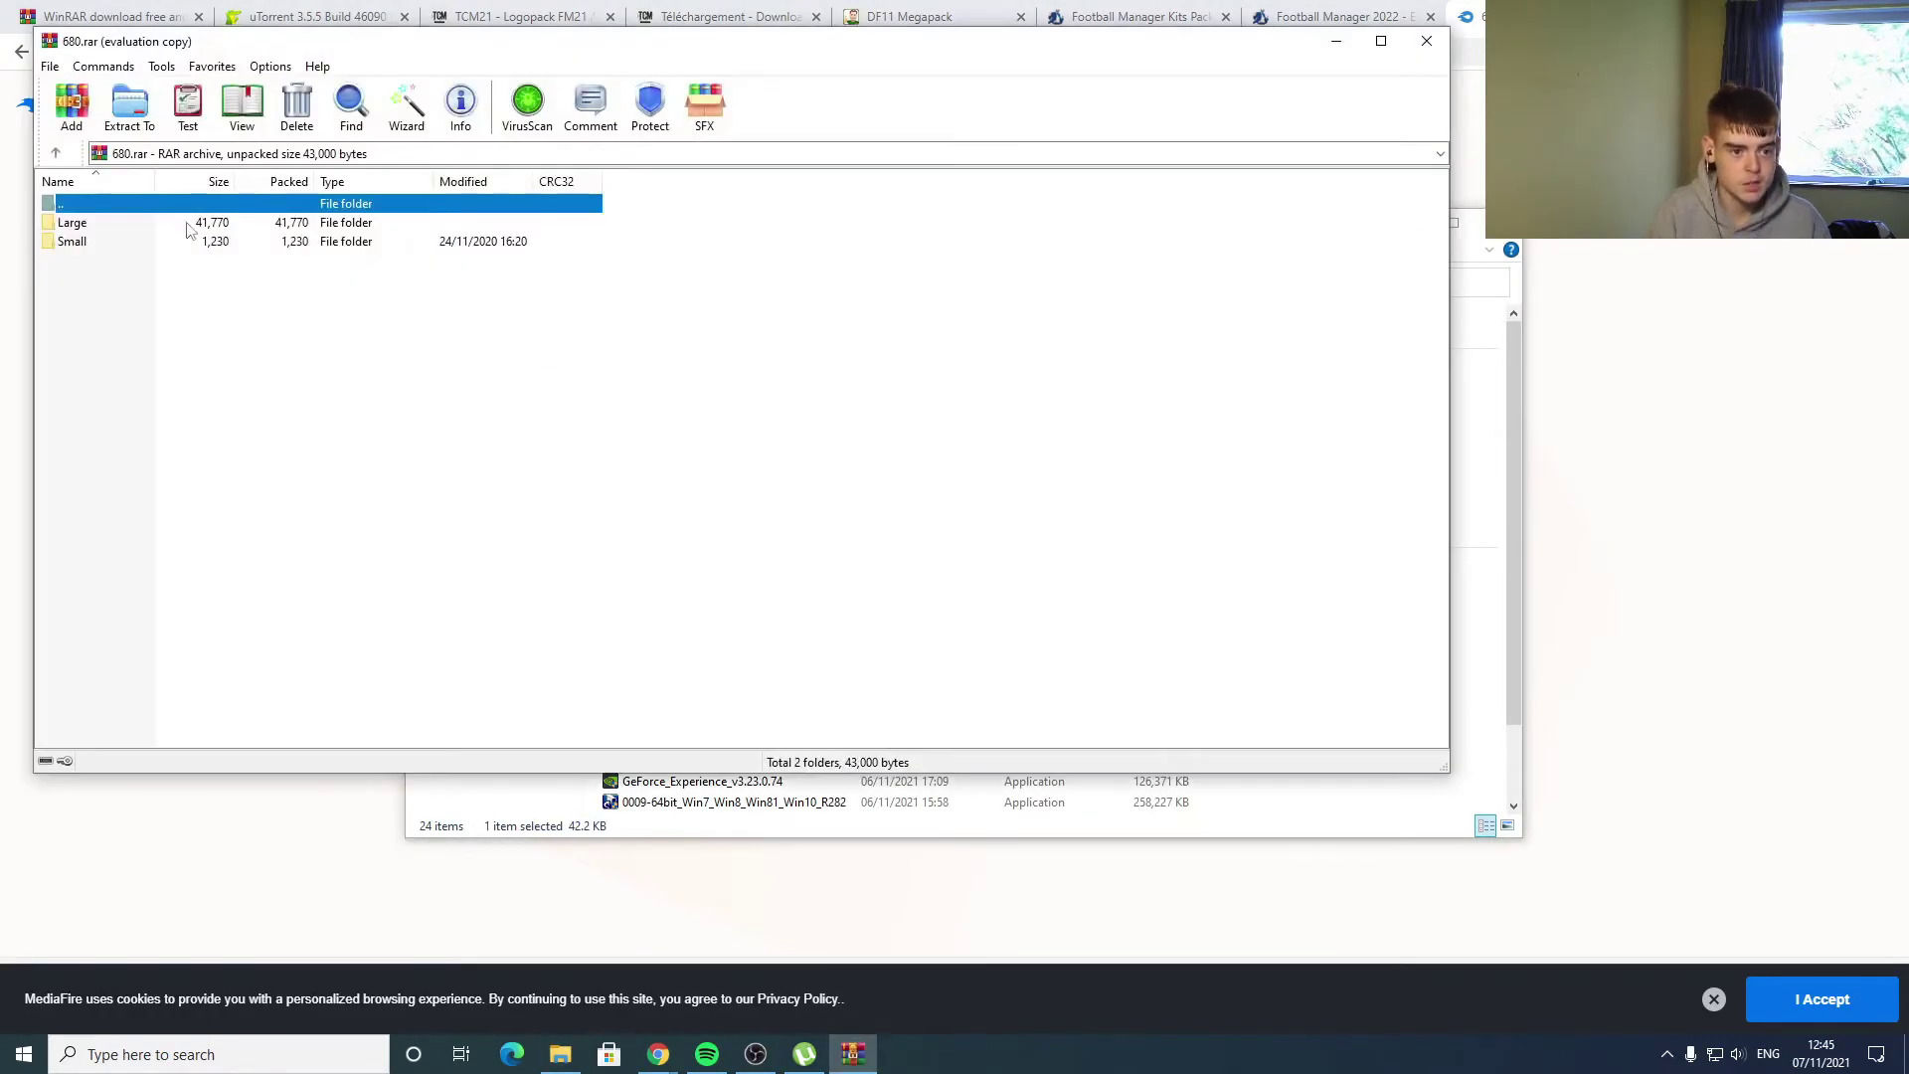
double_click(169, 224)
double_click(115, 223)
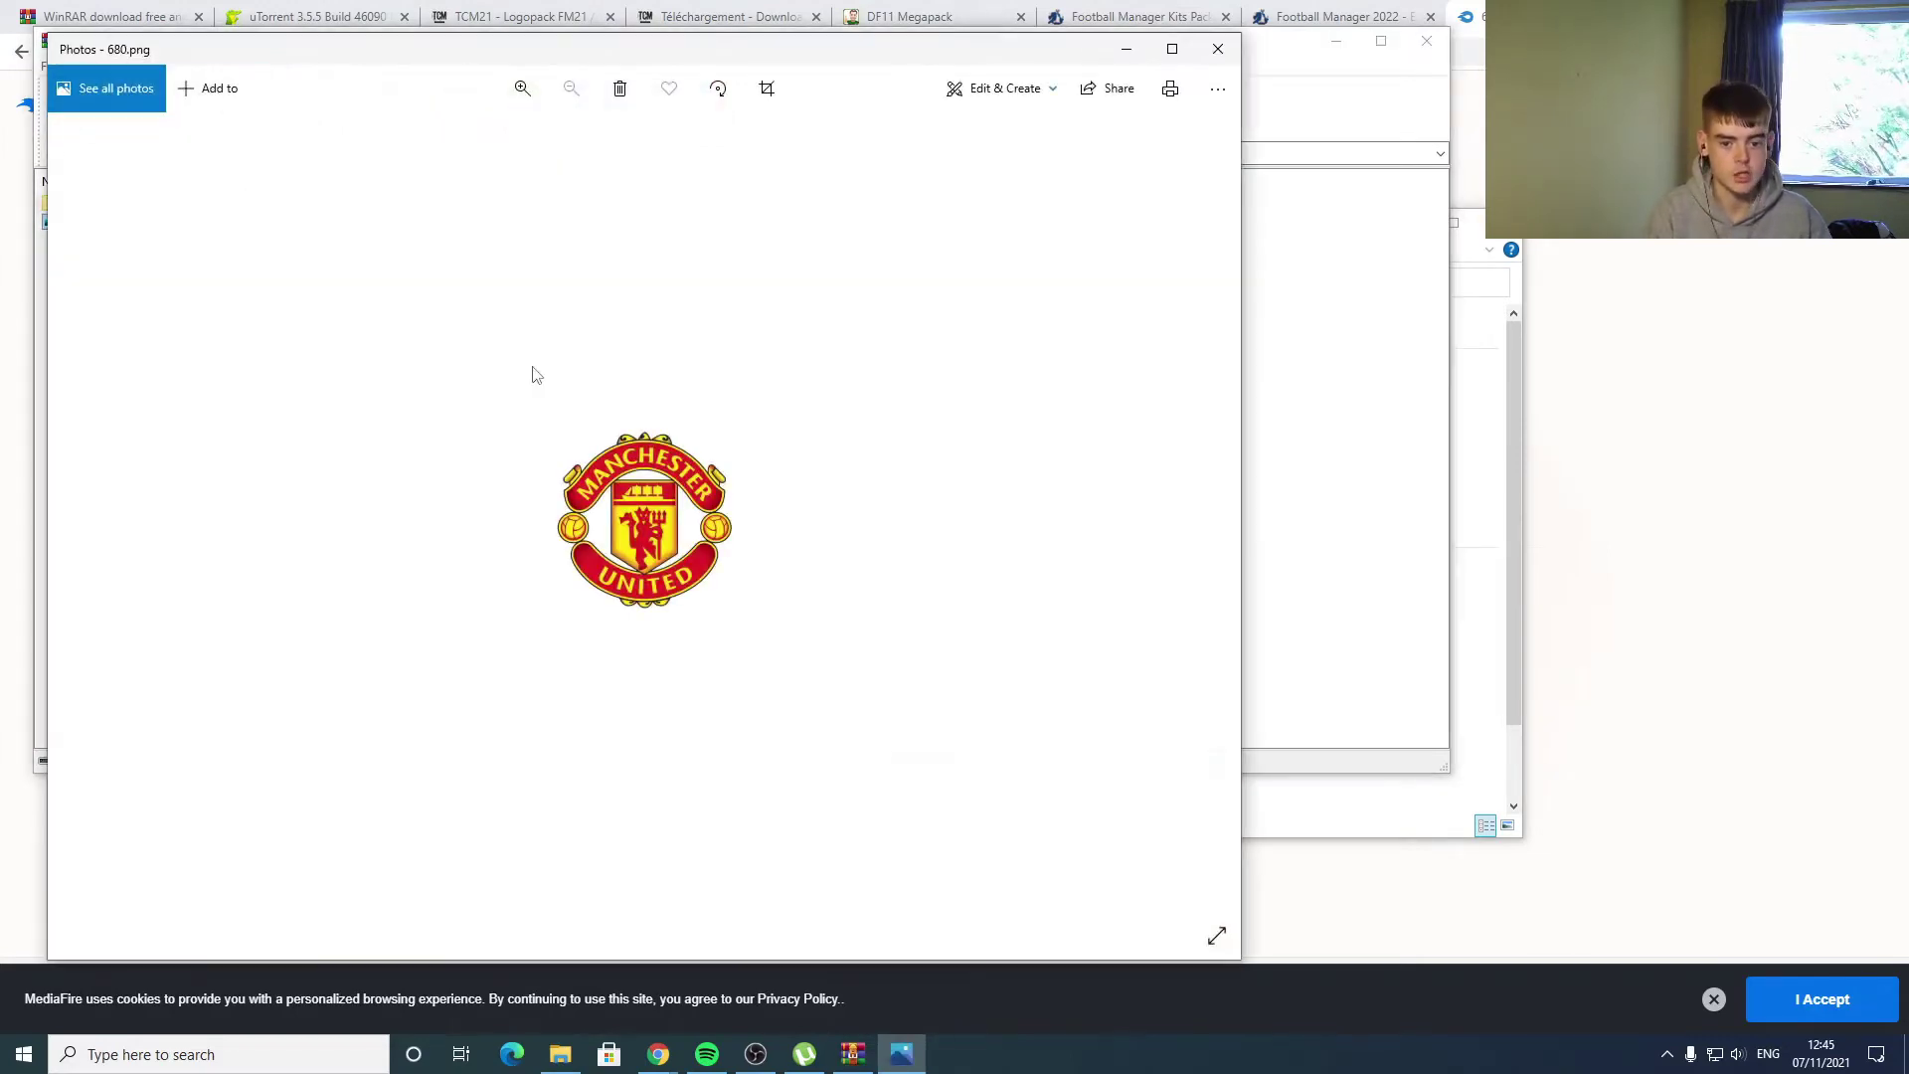
click(1216, 49)
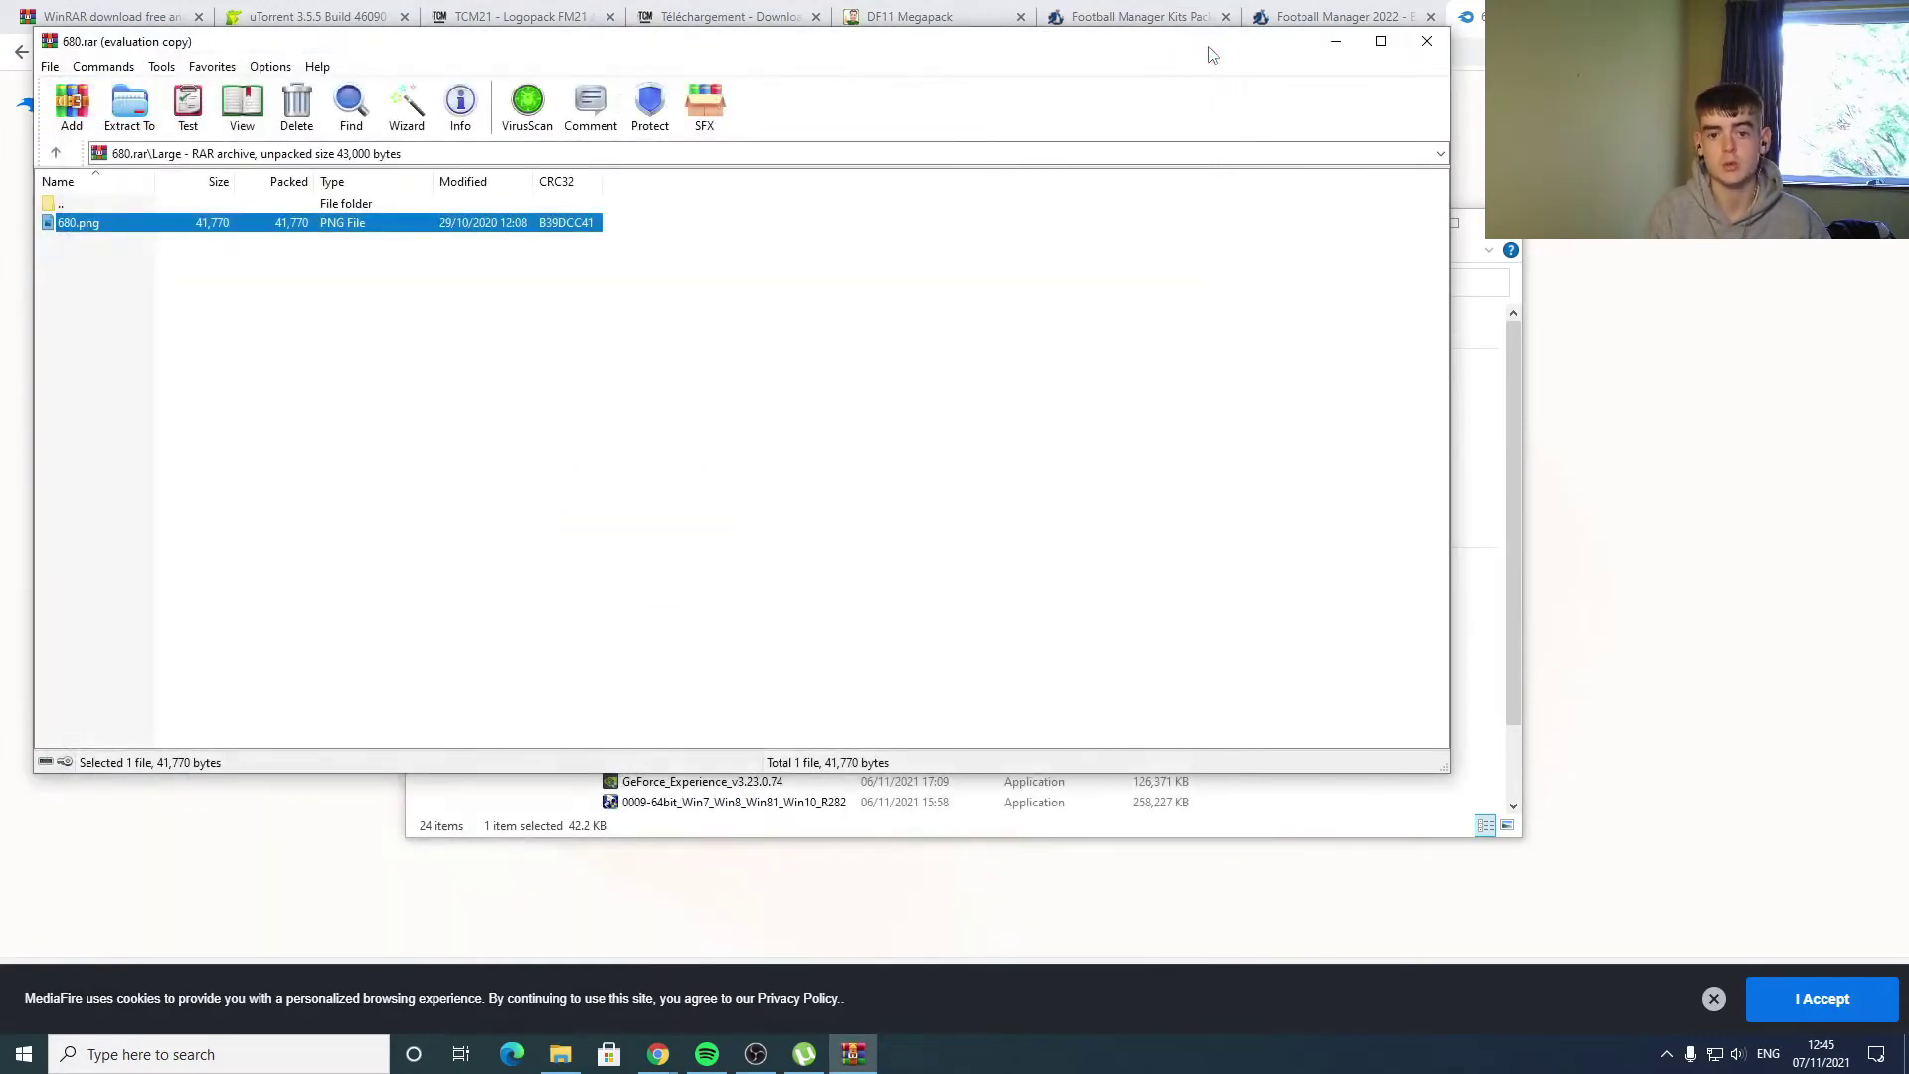
click(1447, 32)
click(1039, 117)
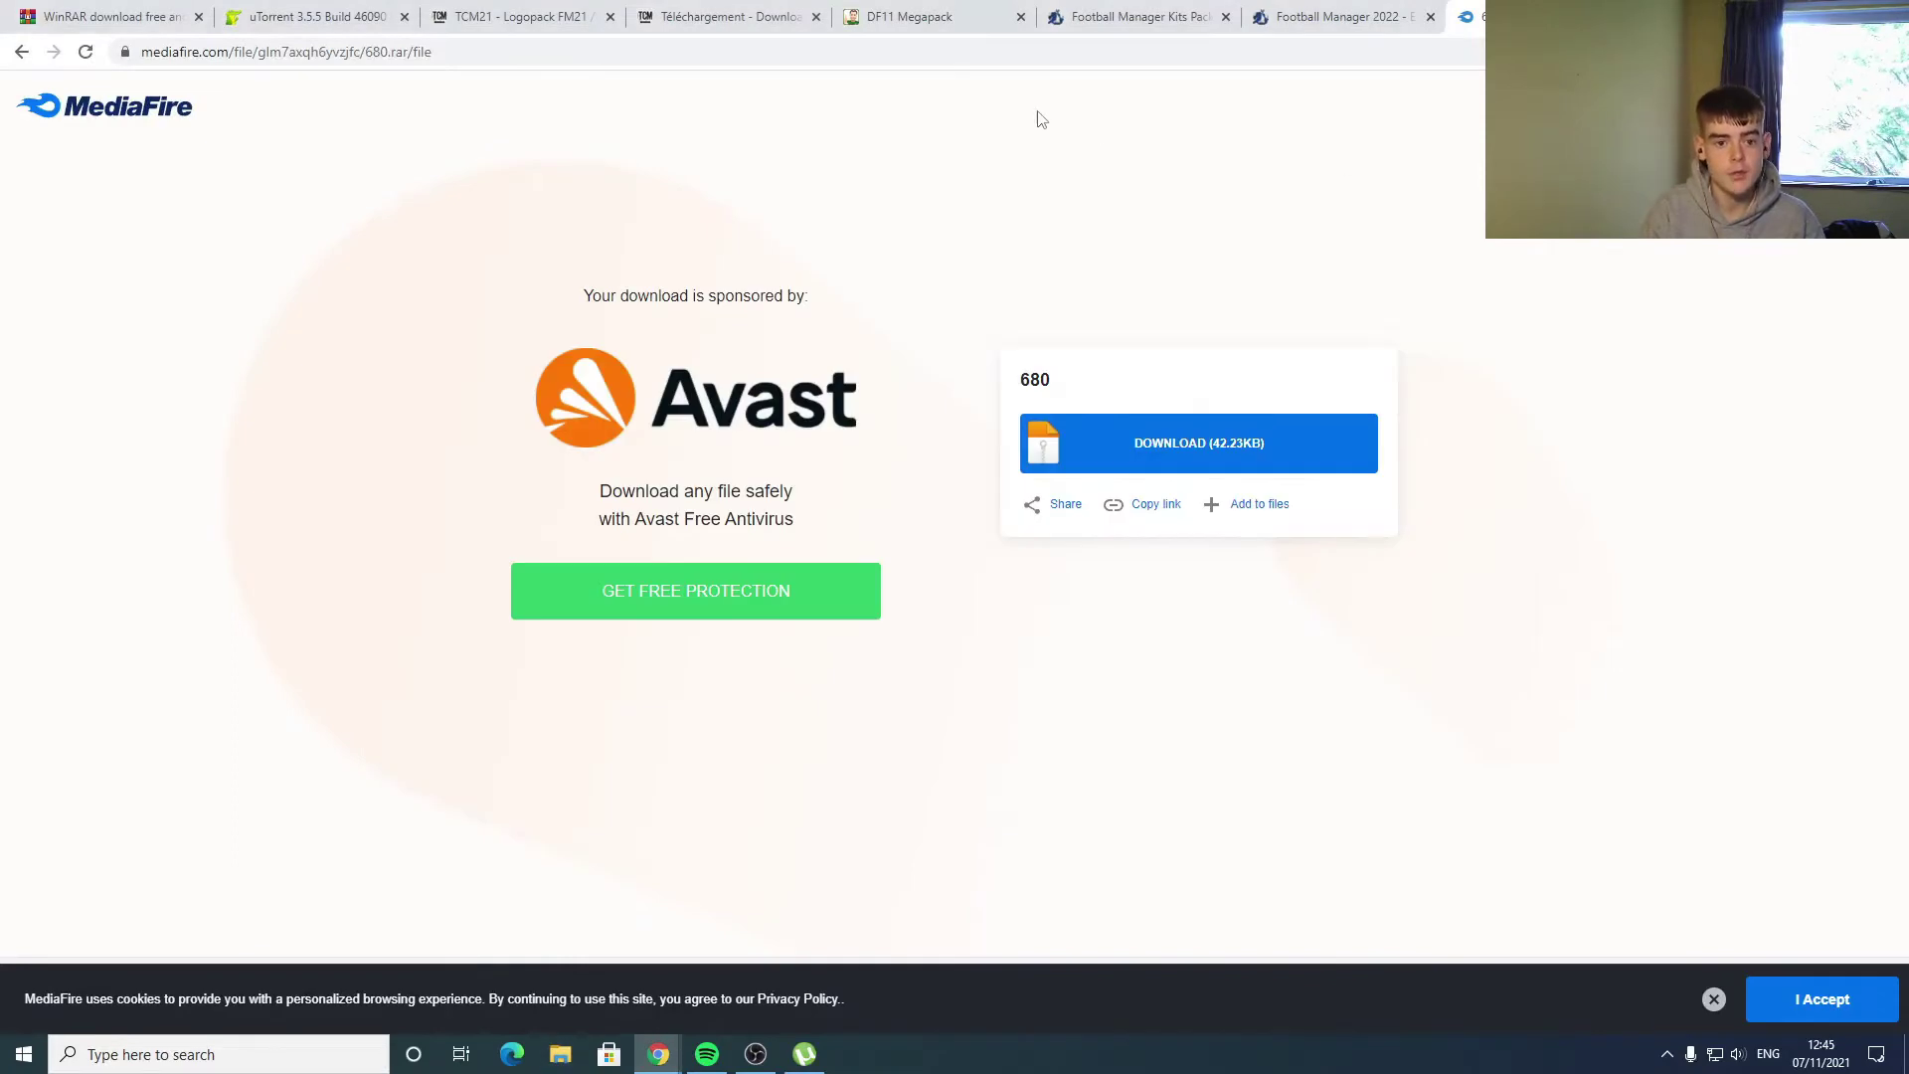
- On the DF11 Megapack page in the browser, accept the advertising consent notice and open the torrent download option
click(908, 14)
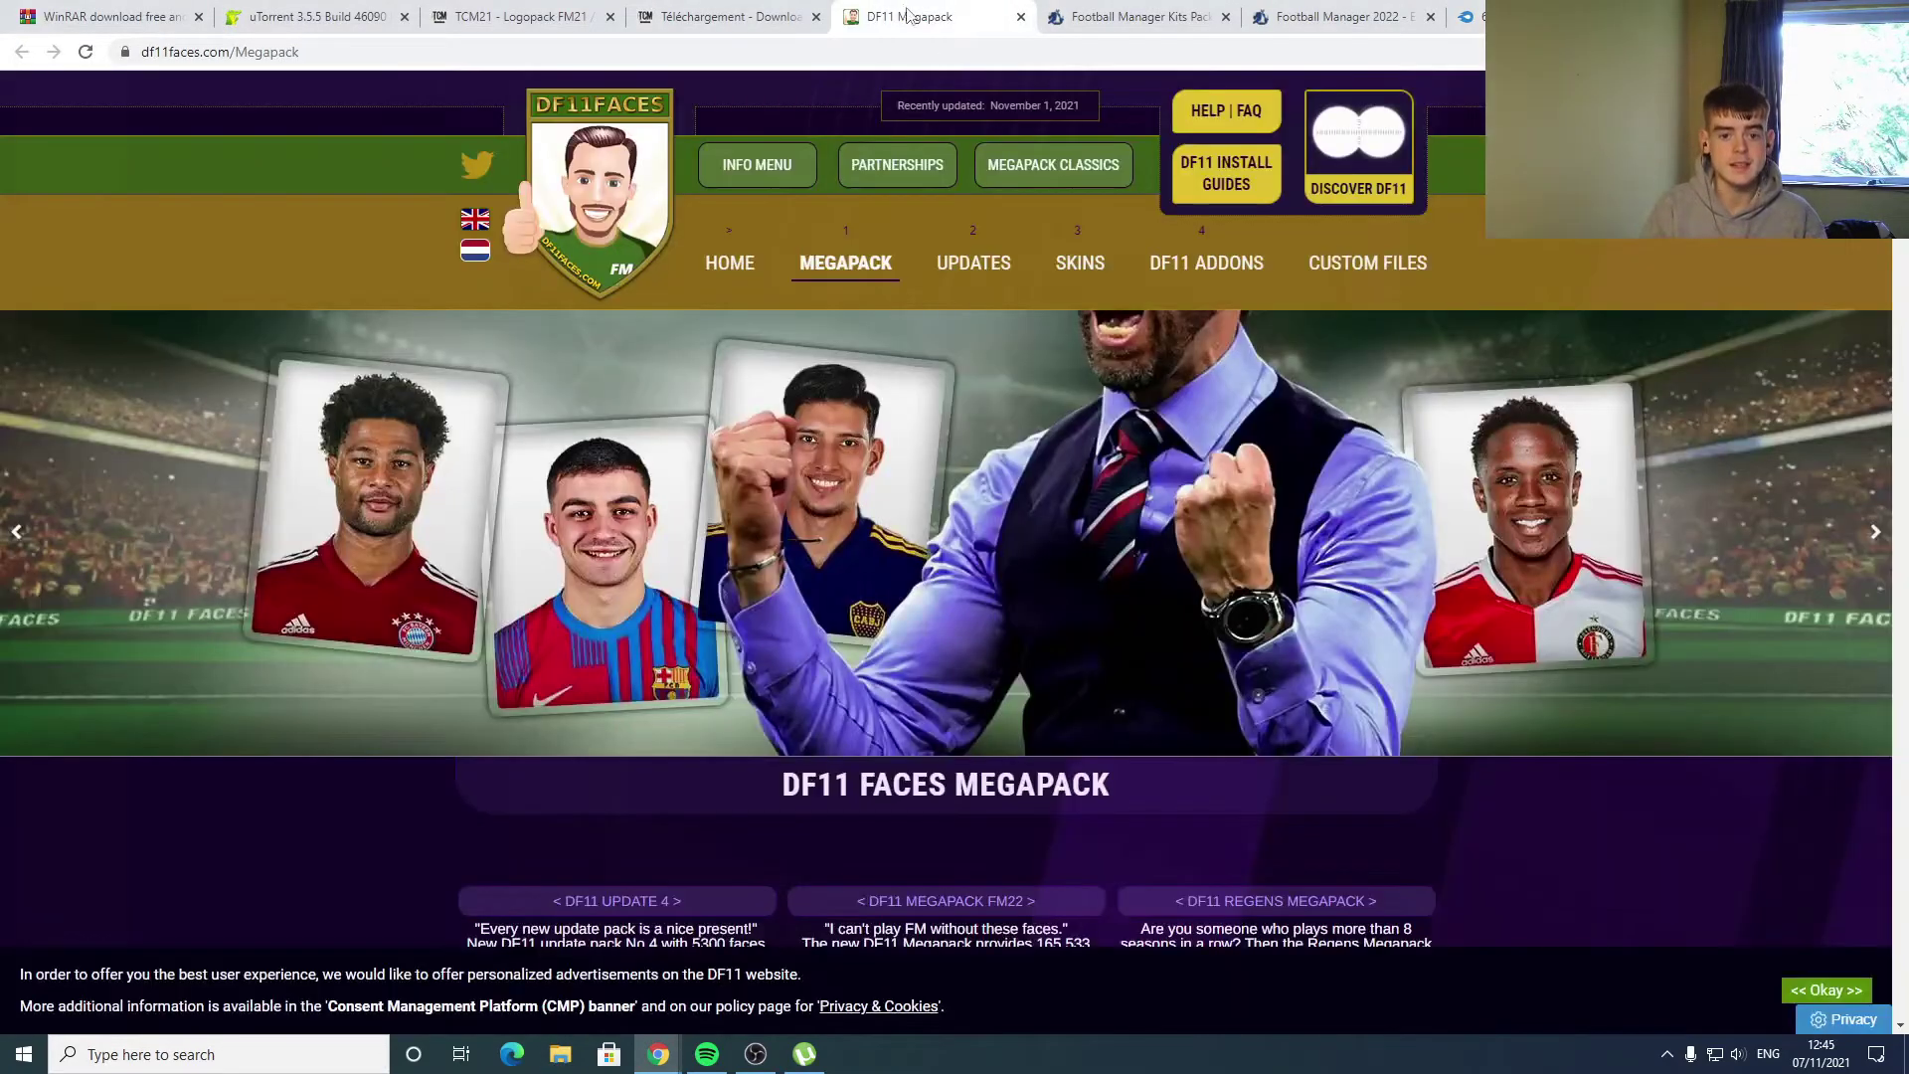
scroll(1058, 336, down, 5)
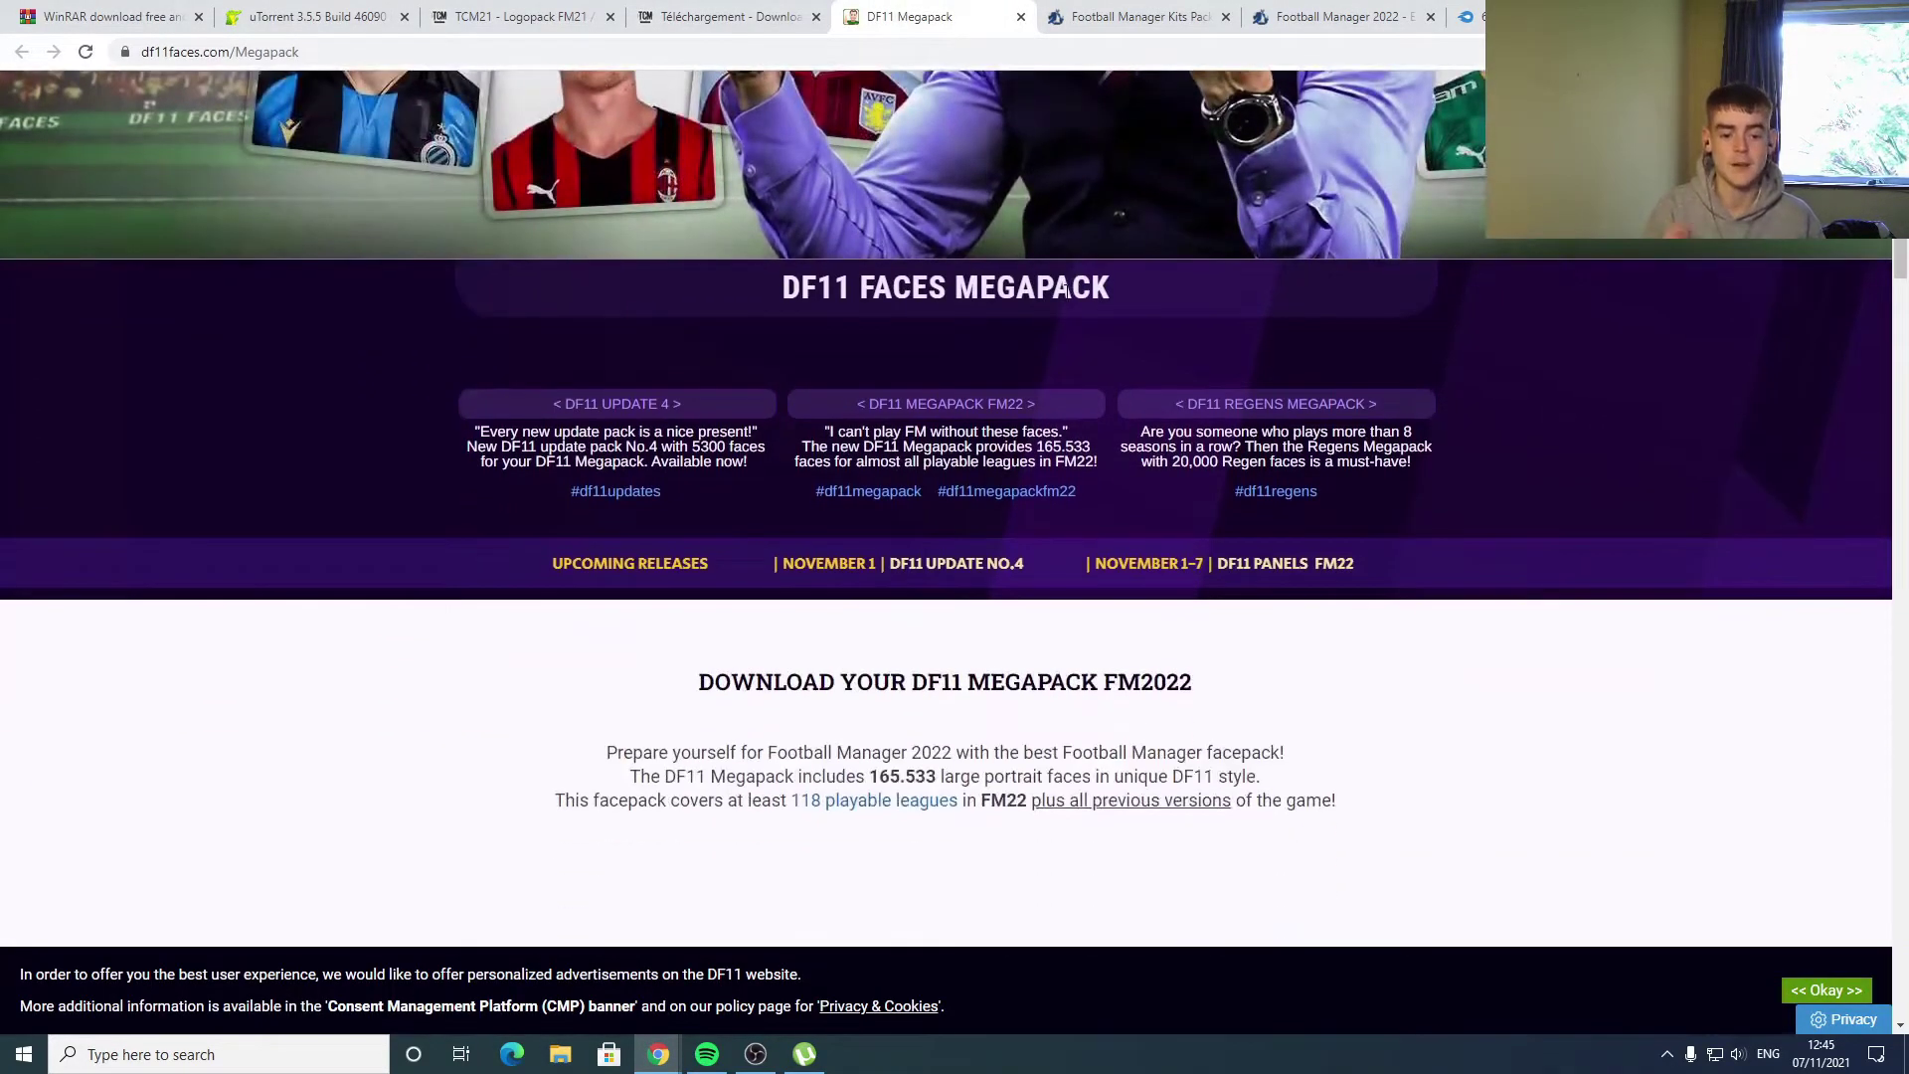
click(1804, 990)
scroll(1331, 794, down, 10)
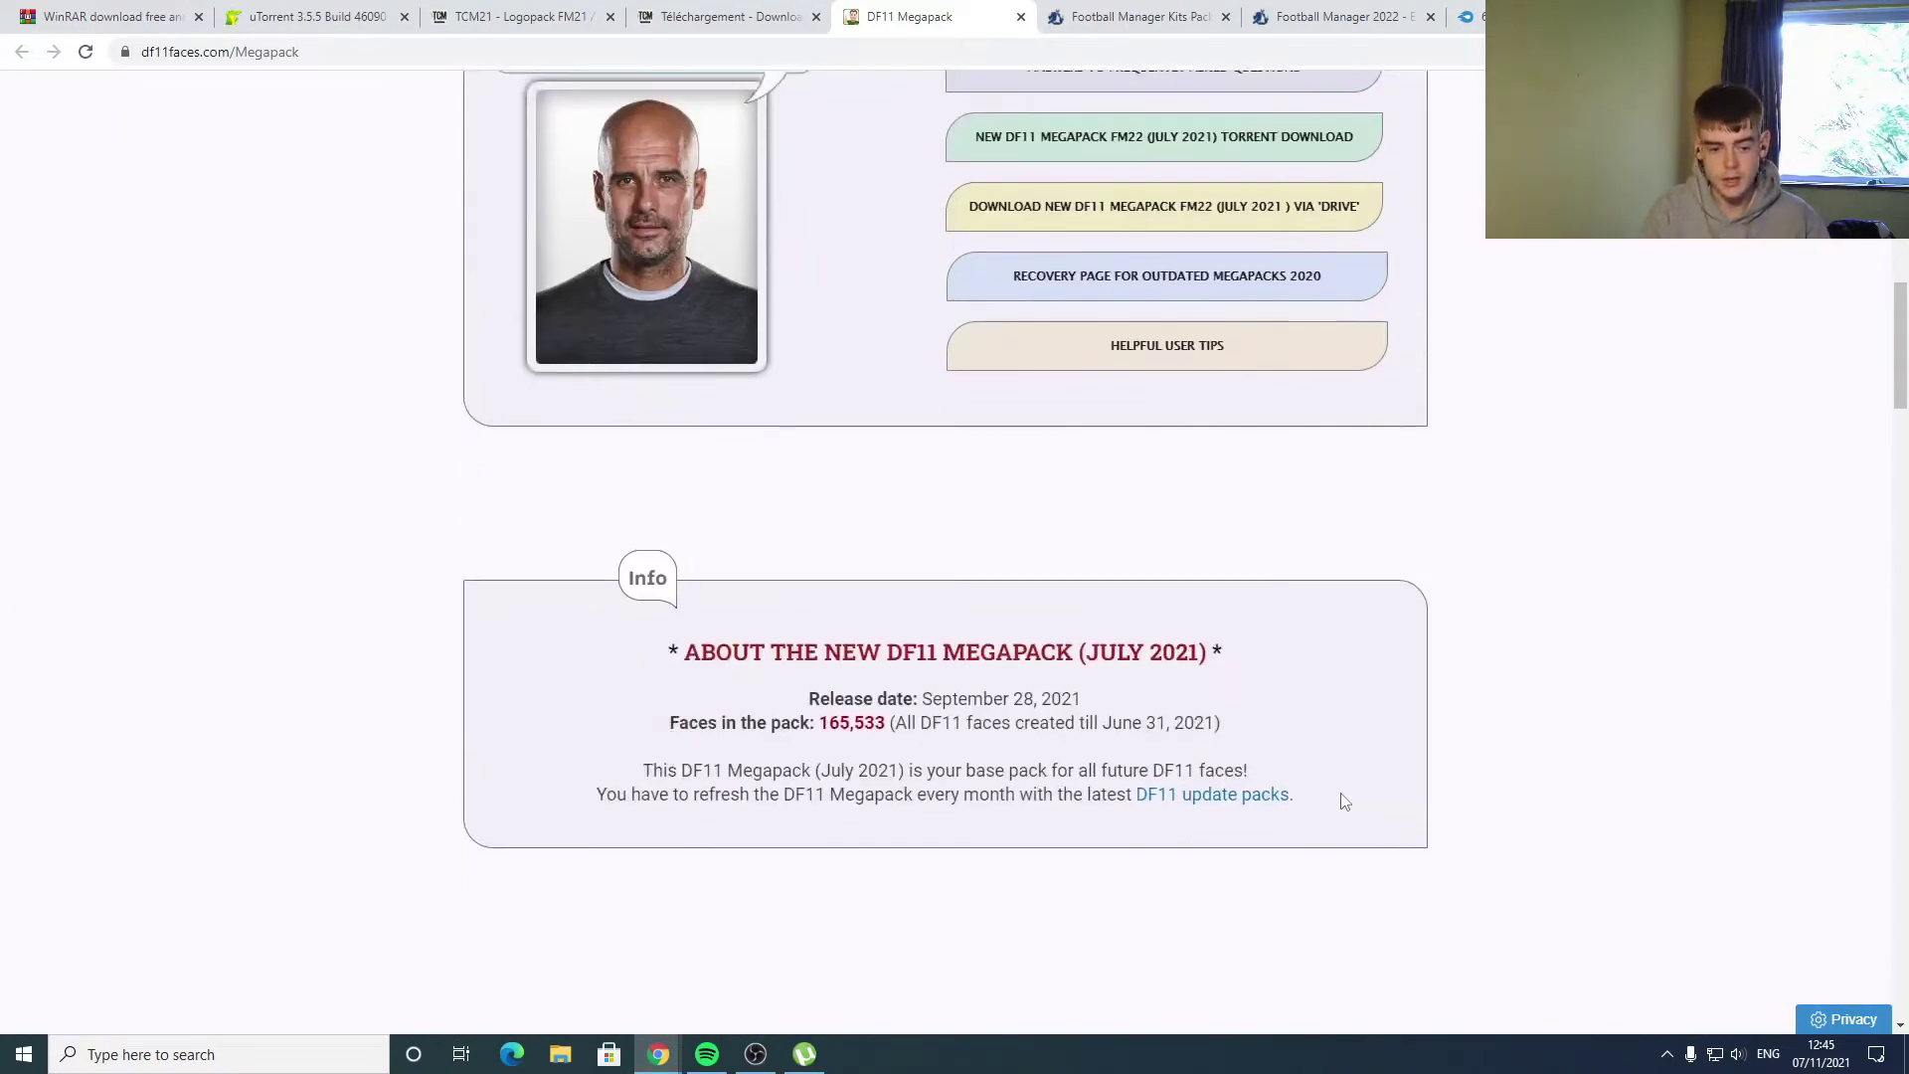
scroll(1292, 775, down, 18)
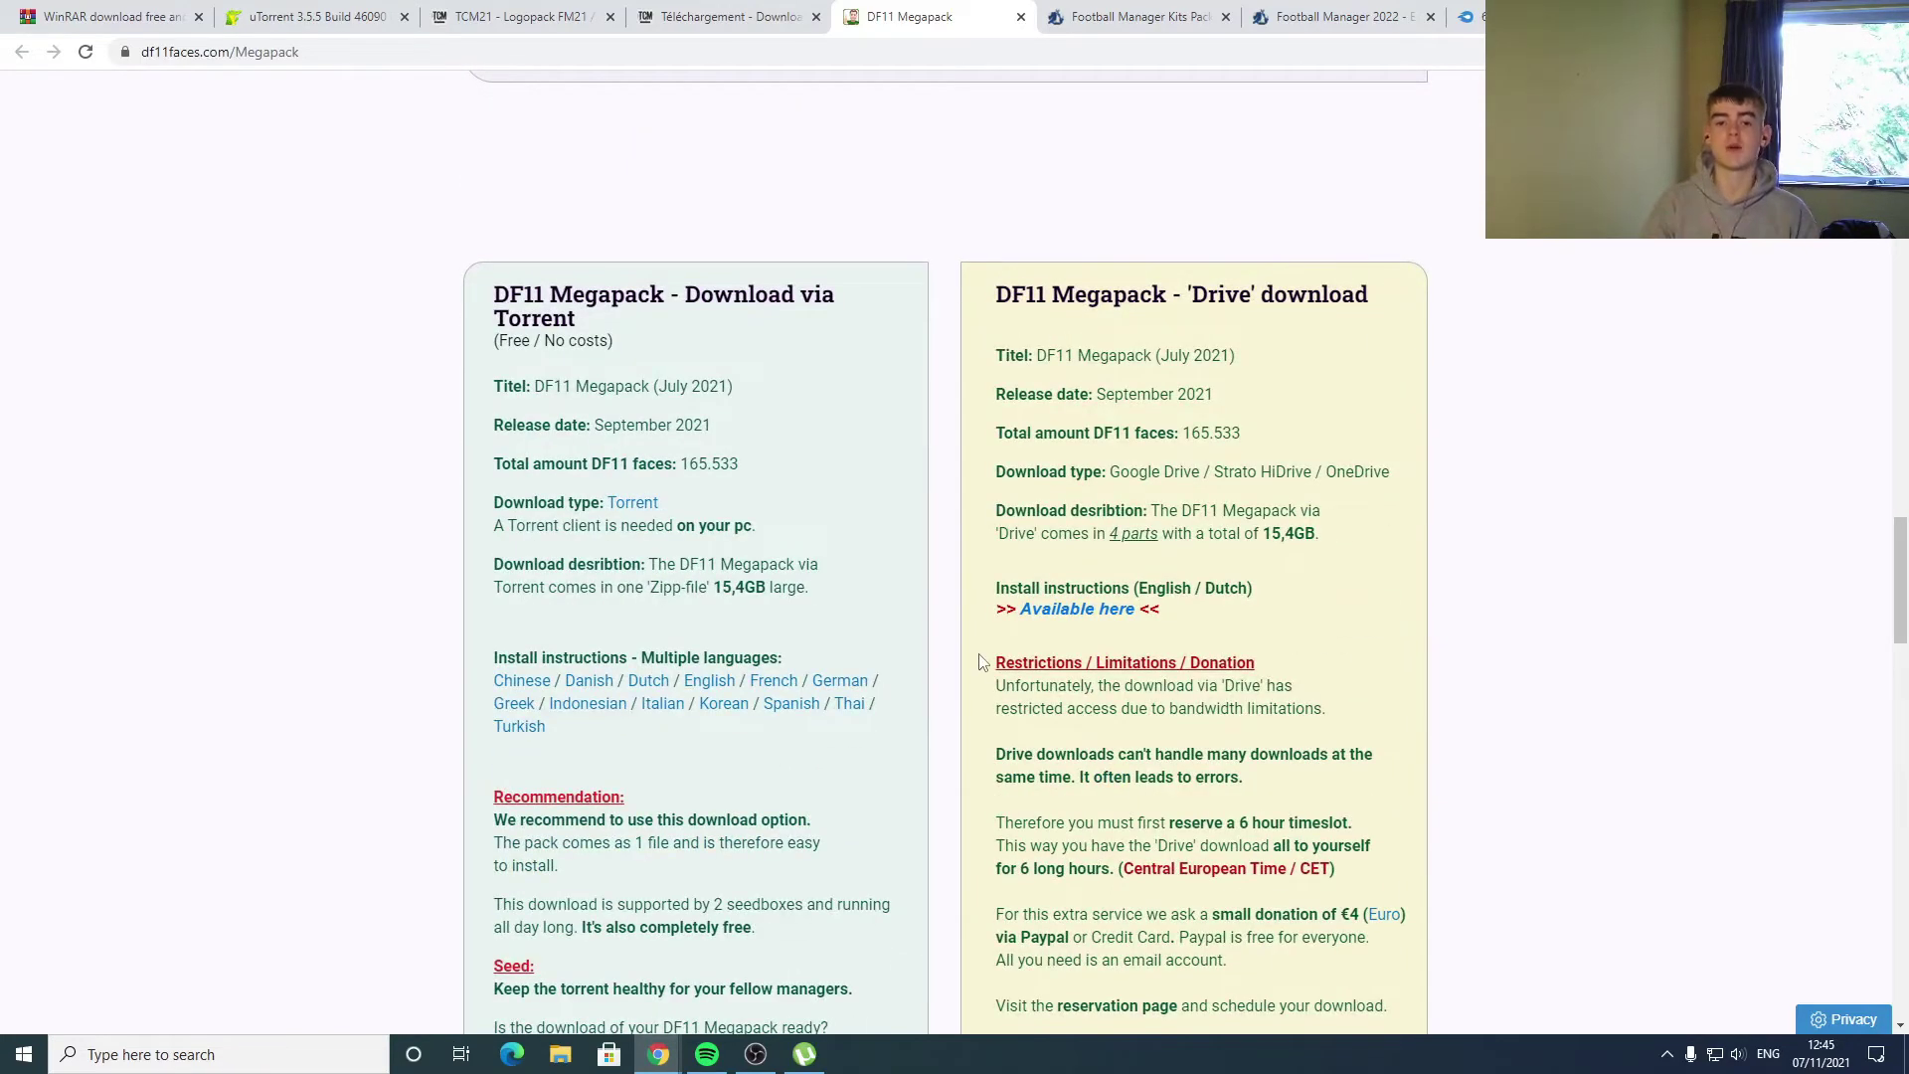
scroll(695, 435, down, 2)
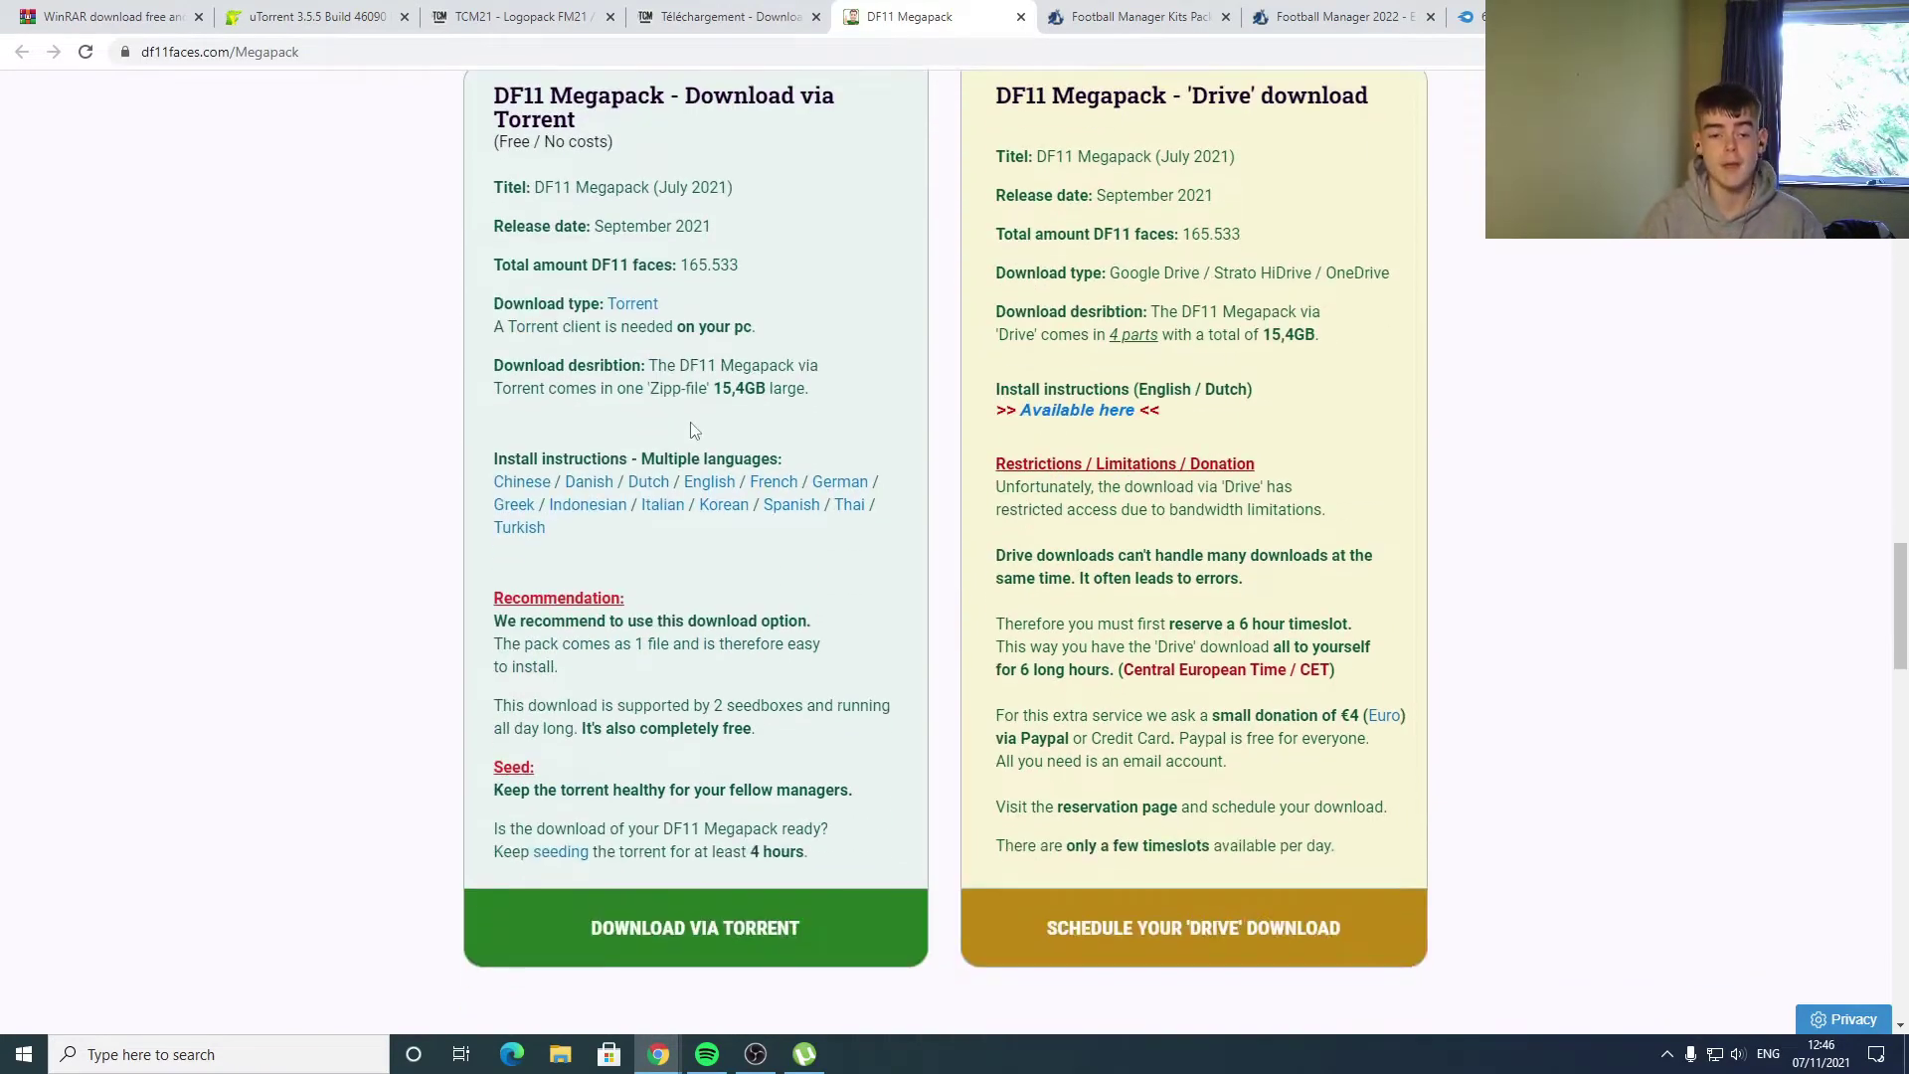
click(694, 915)
- Find the DF11 Megapack torrent link on the torrent page and download it
scroll(651, 538, down, 20)
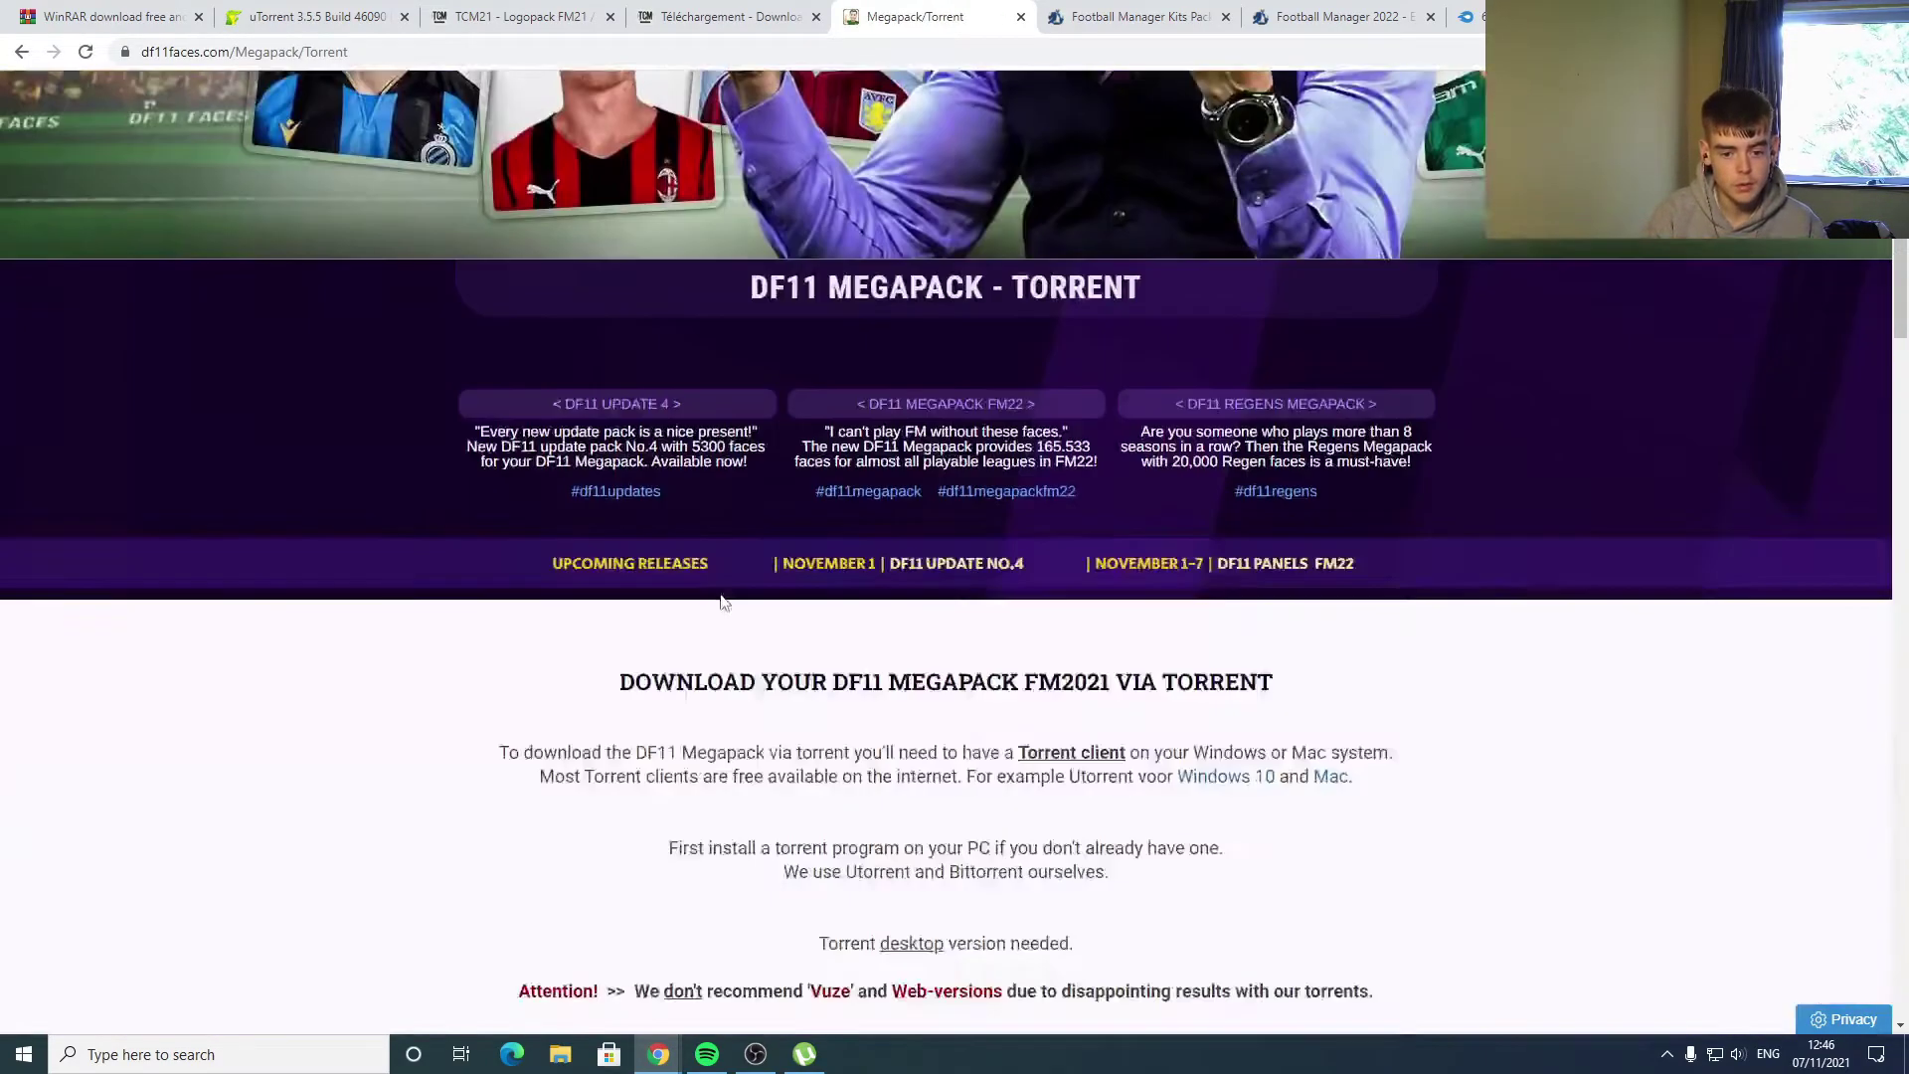
scroll(822, 633, down, 4)
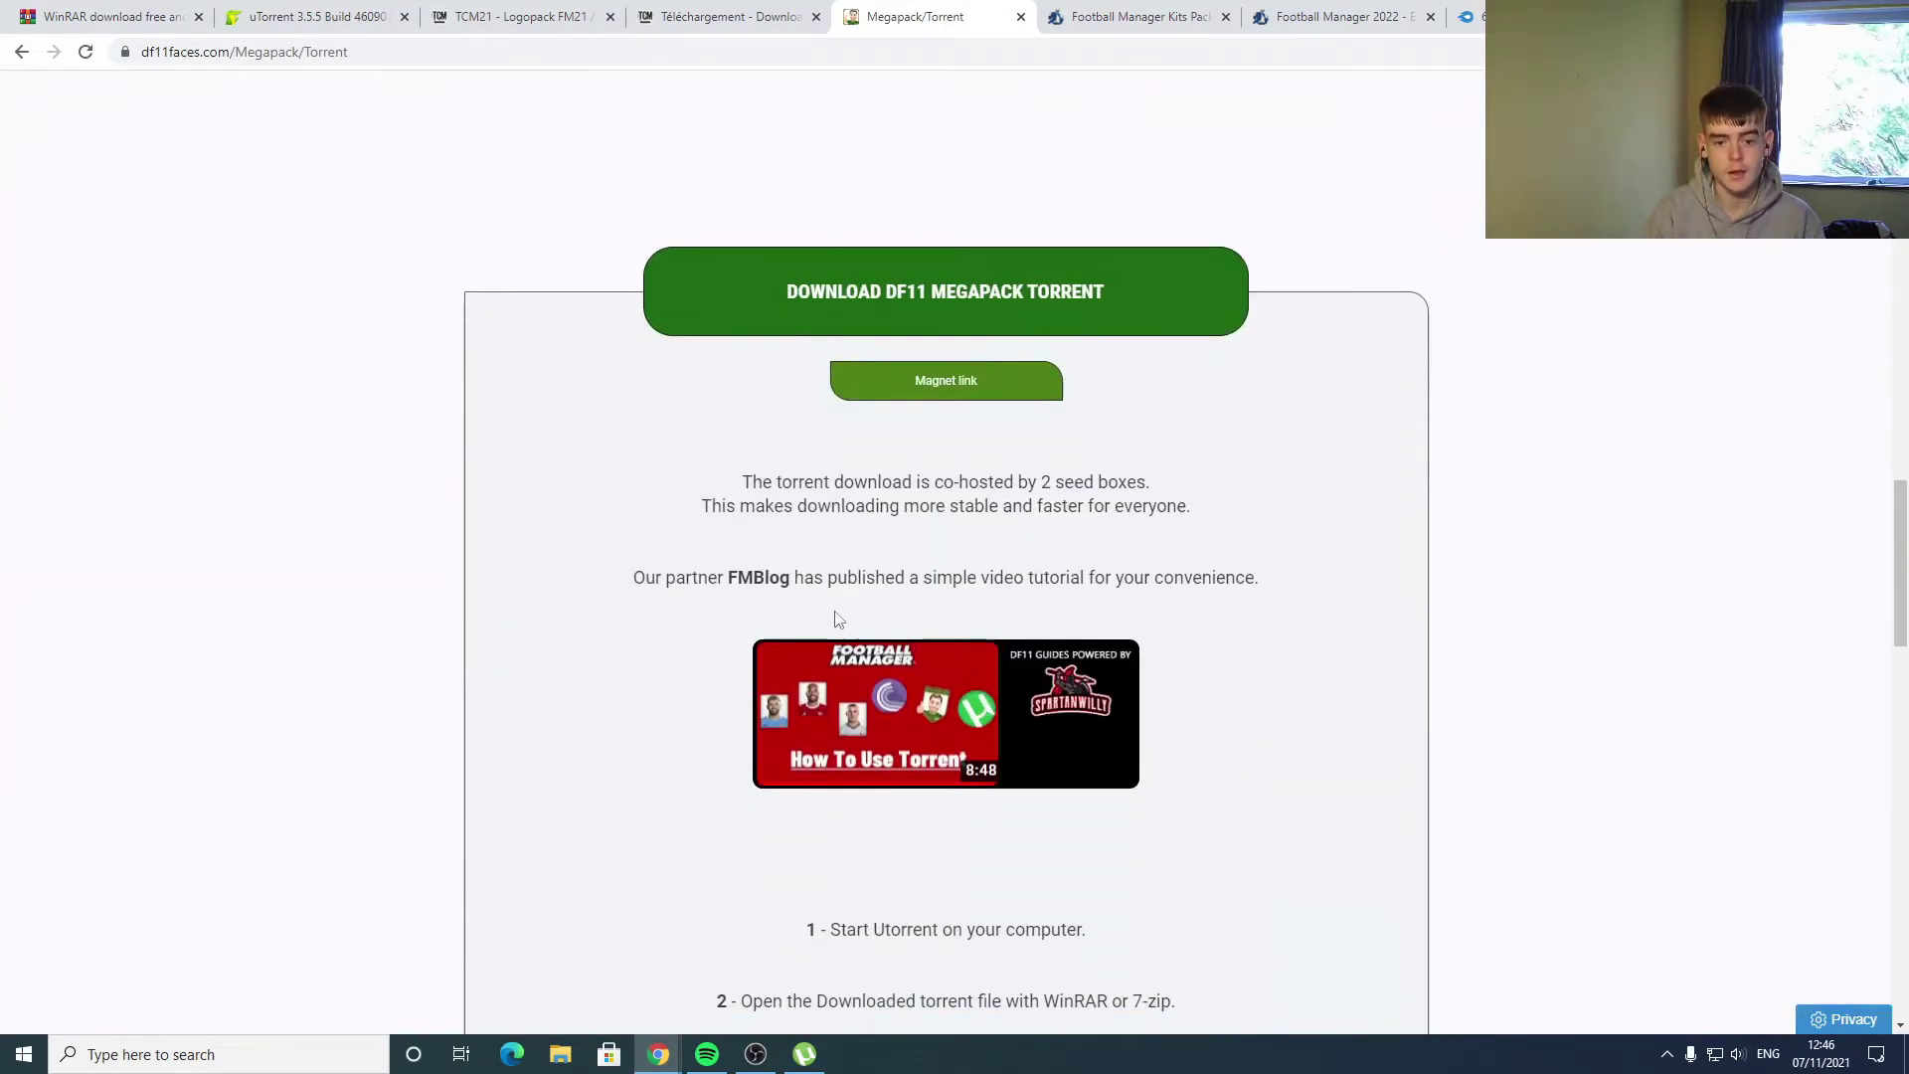
scroll(852, 583, up, 2)
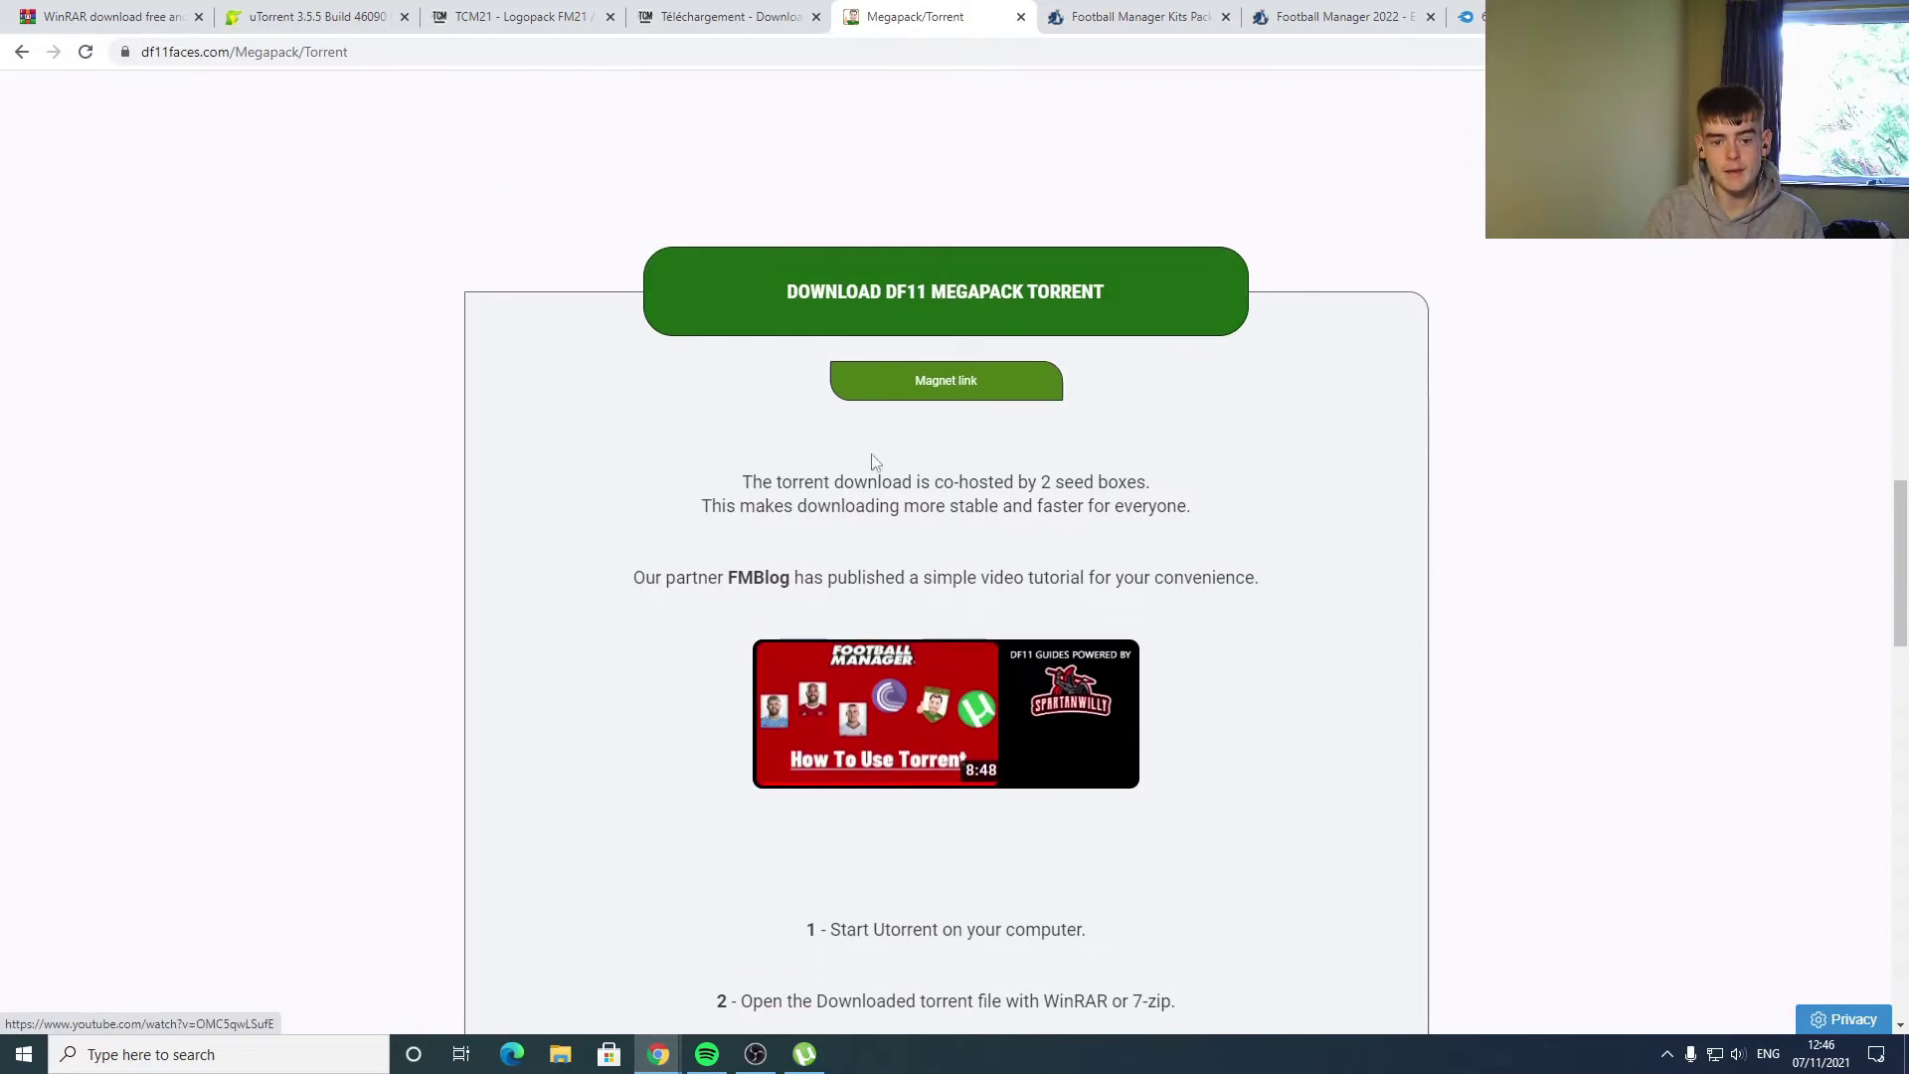
click(950, 311)
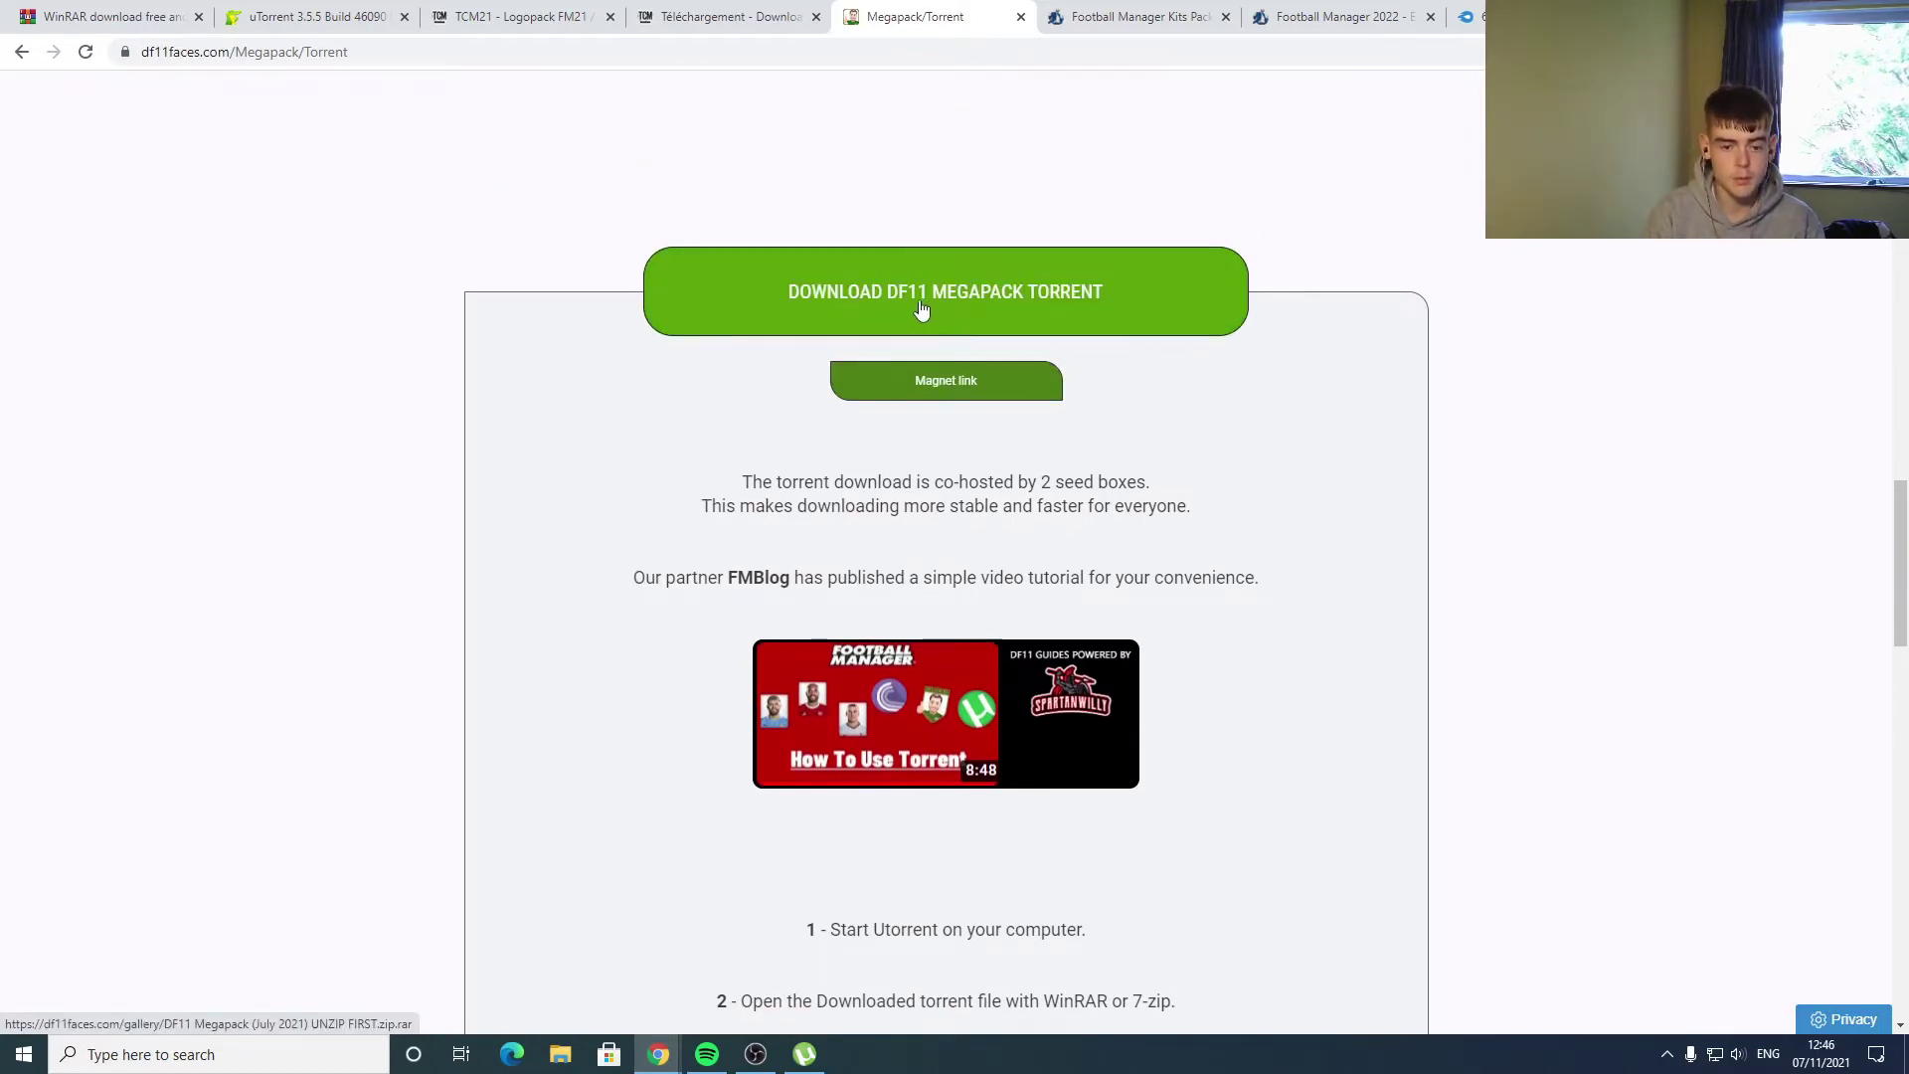
- Open the DF11 Megapack (July 2021) UNZIP FIRST archive from the Downloads folder and launch the torrent file inside it
click(560, 1053)
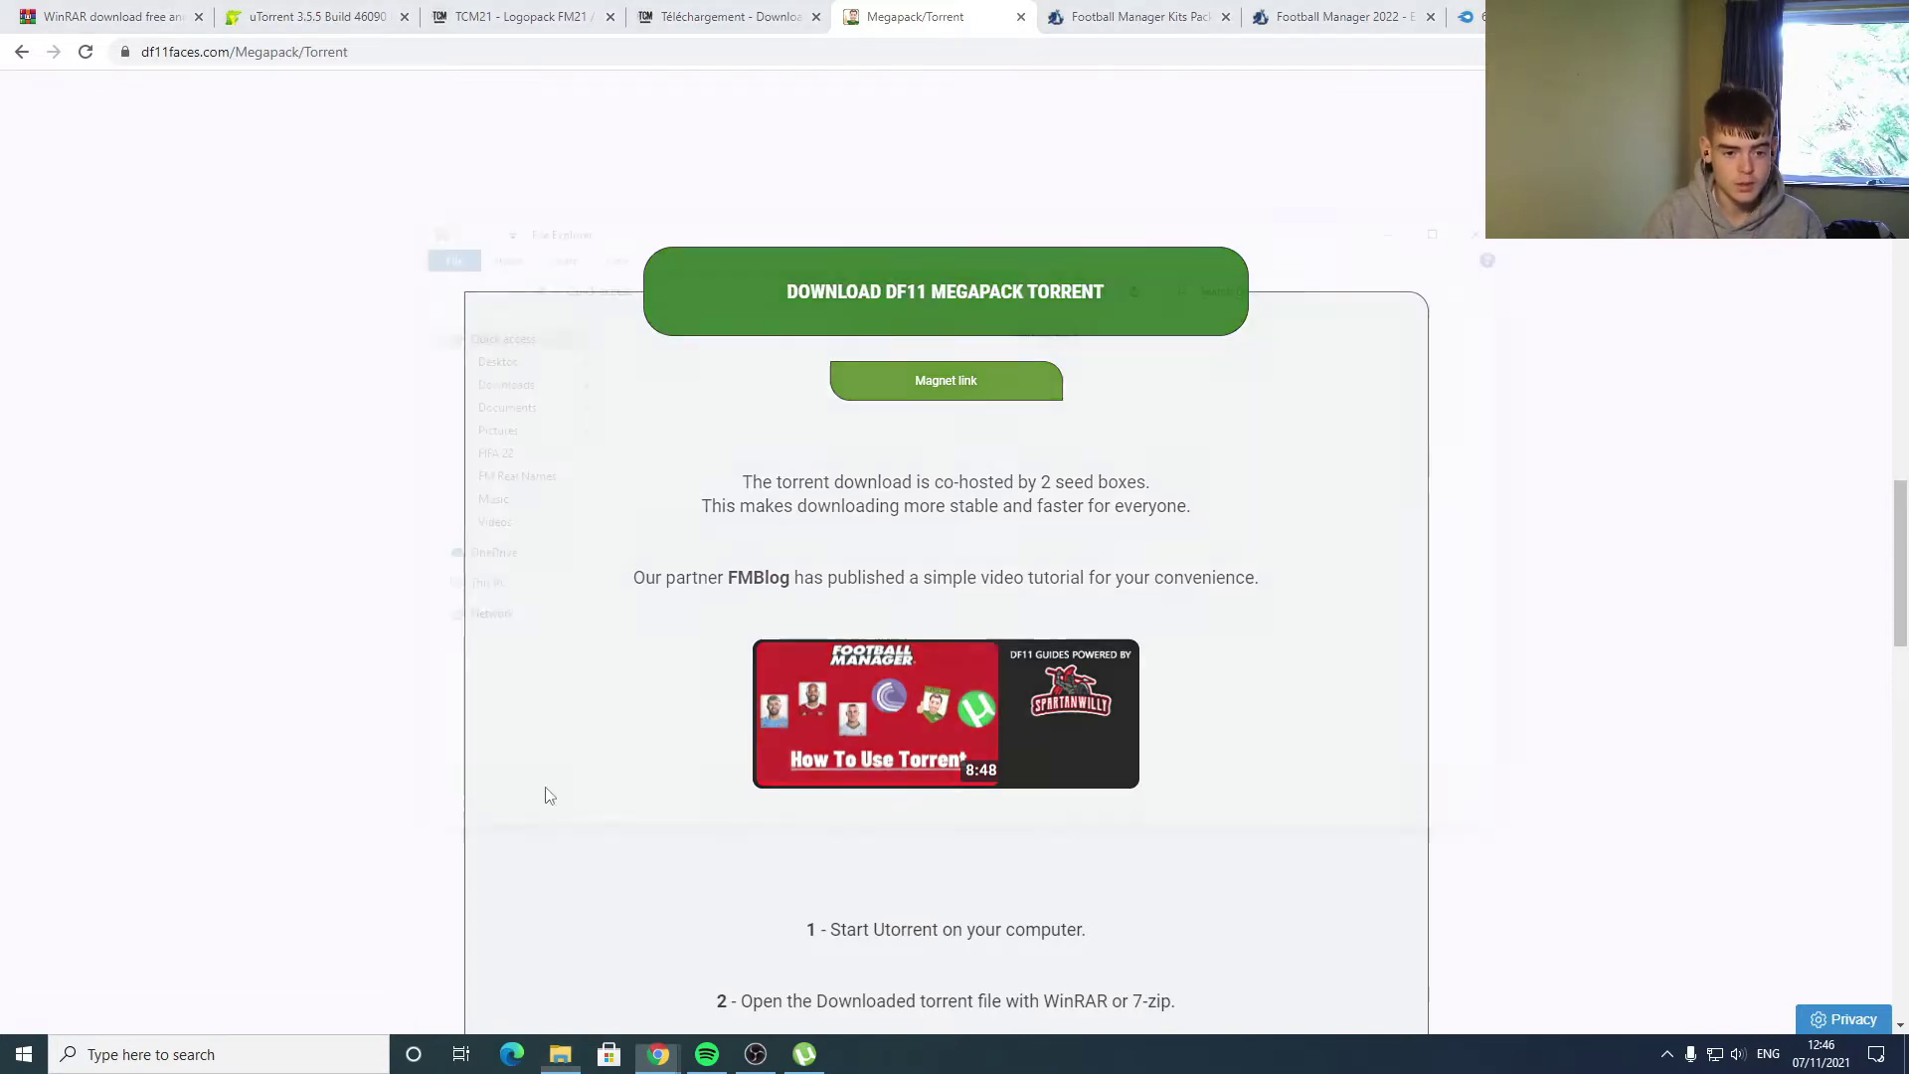
click(487, 379)
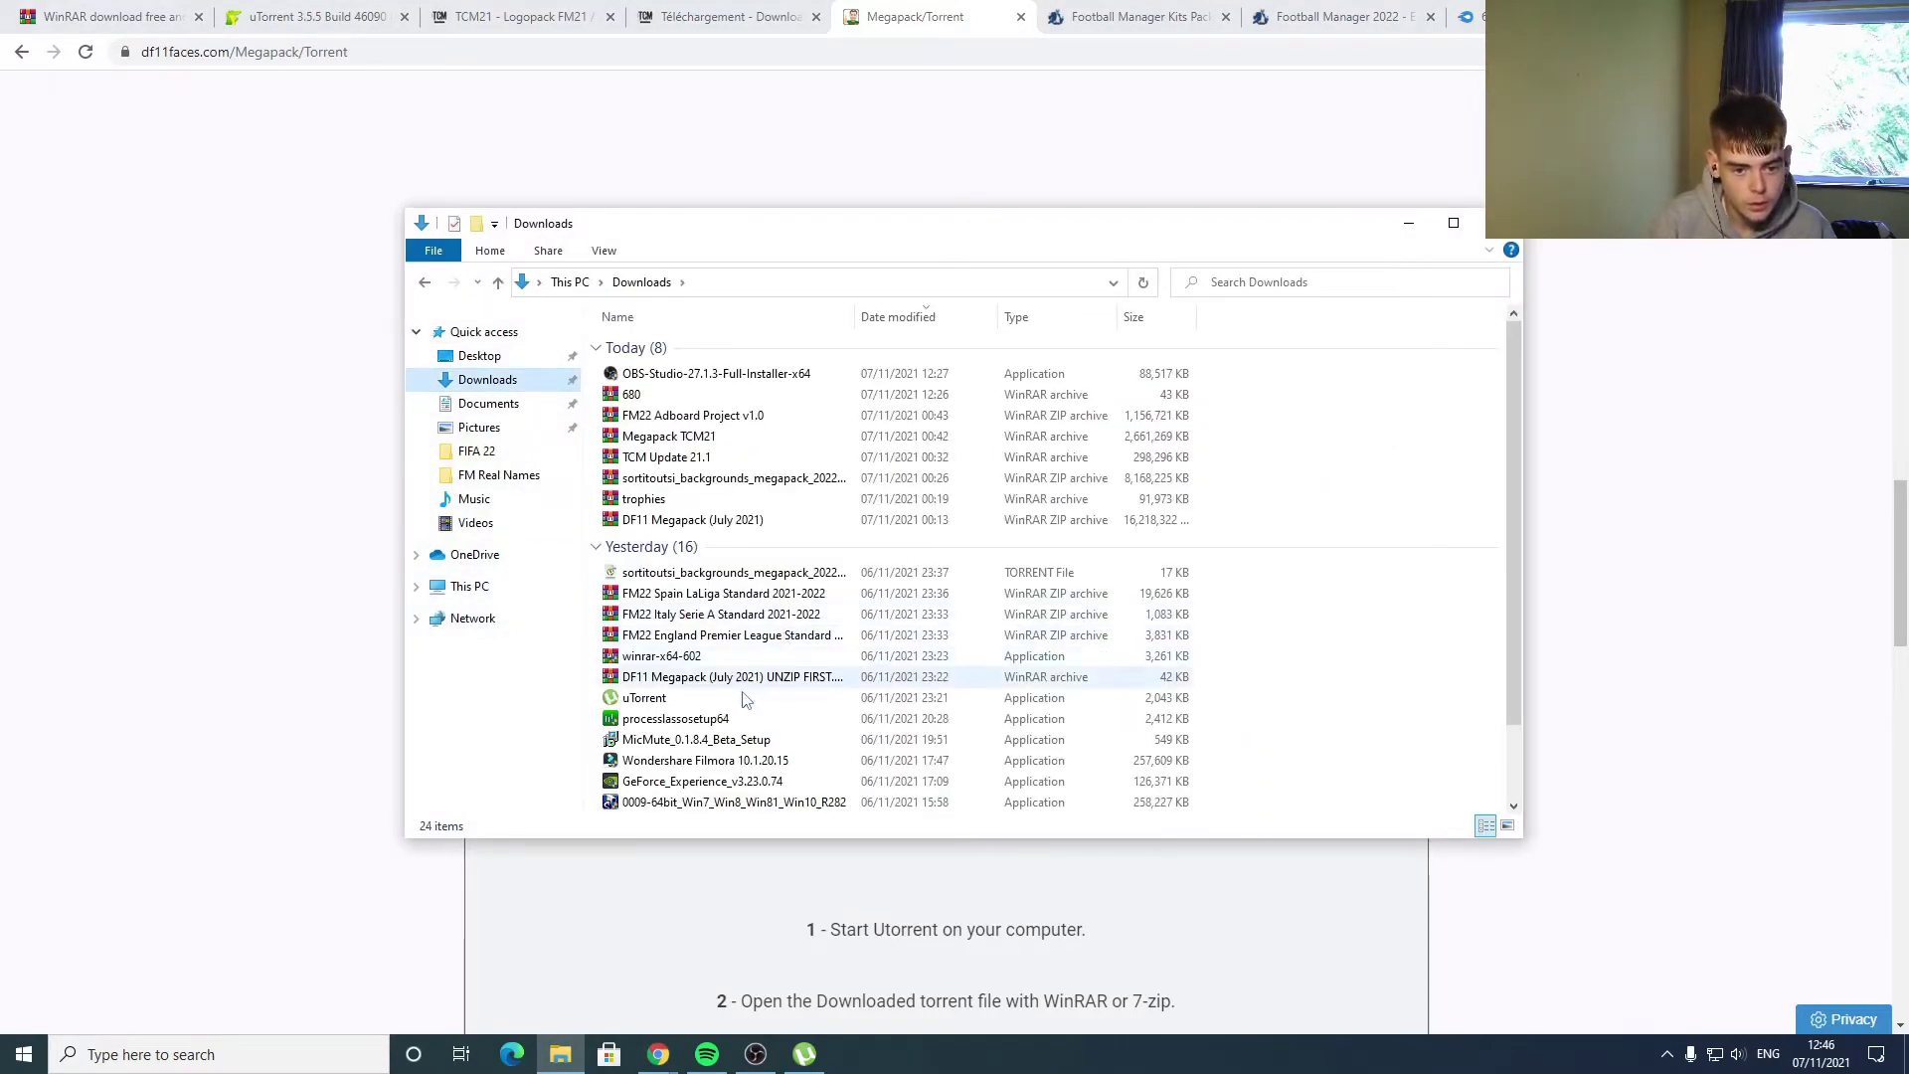
scroll(733, 625, down, 2)
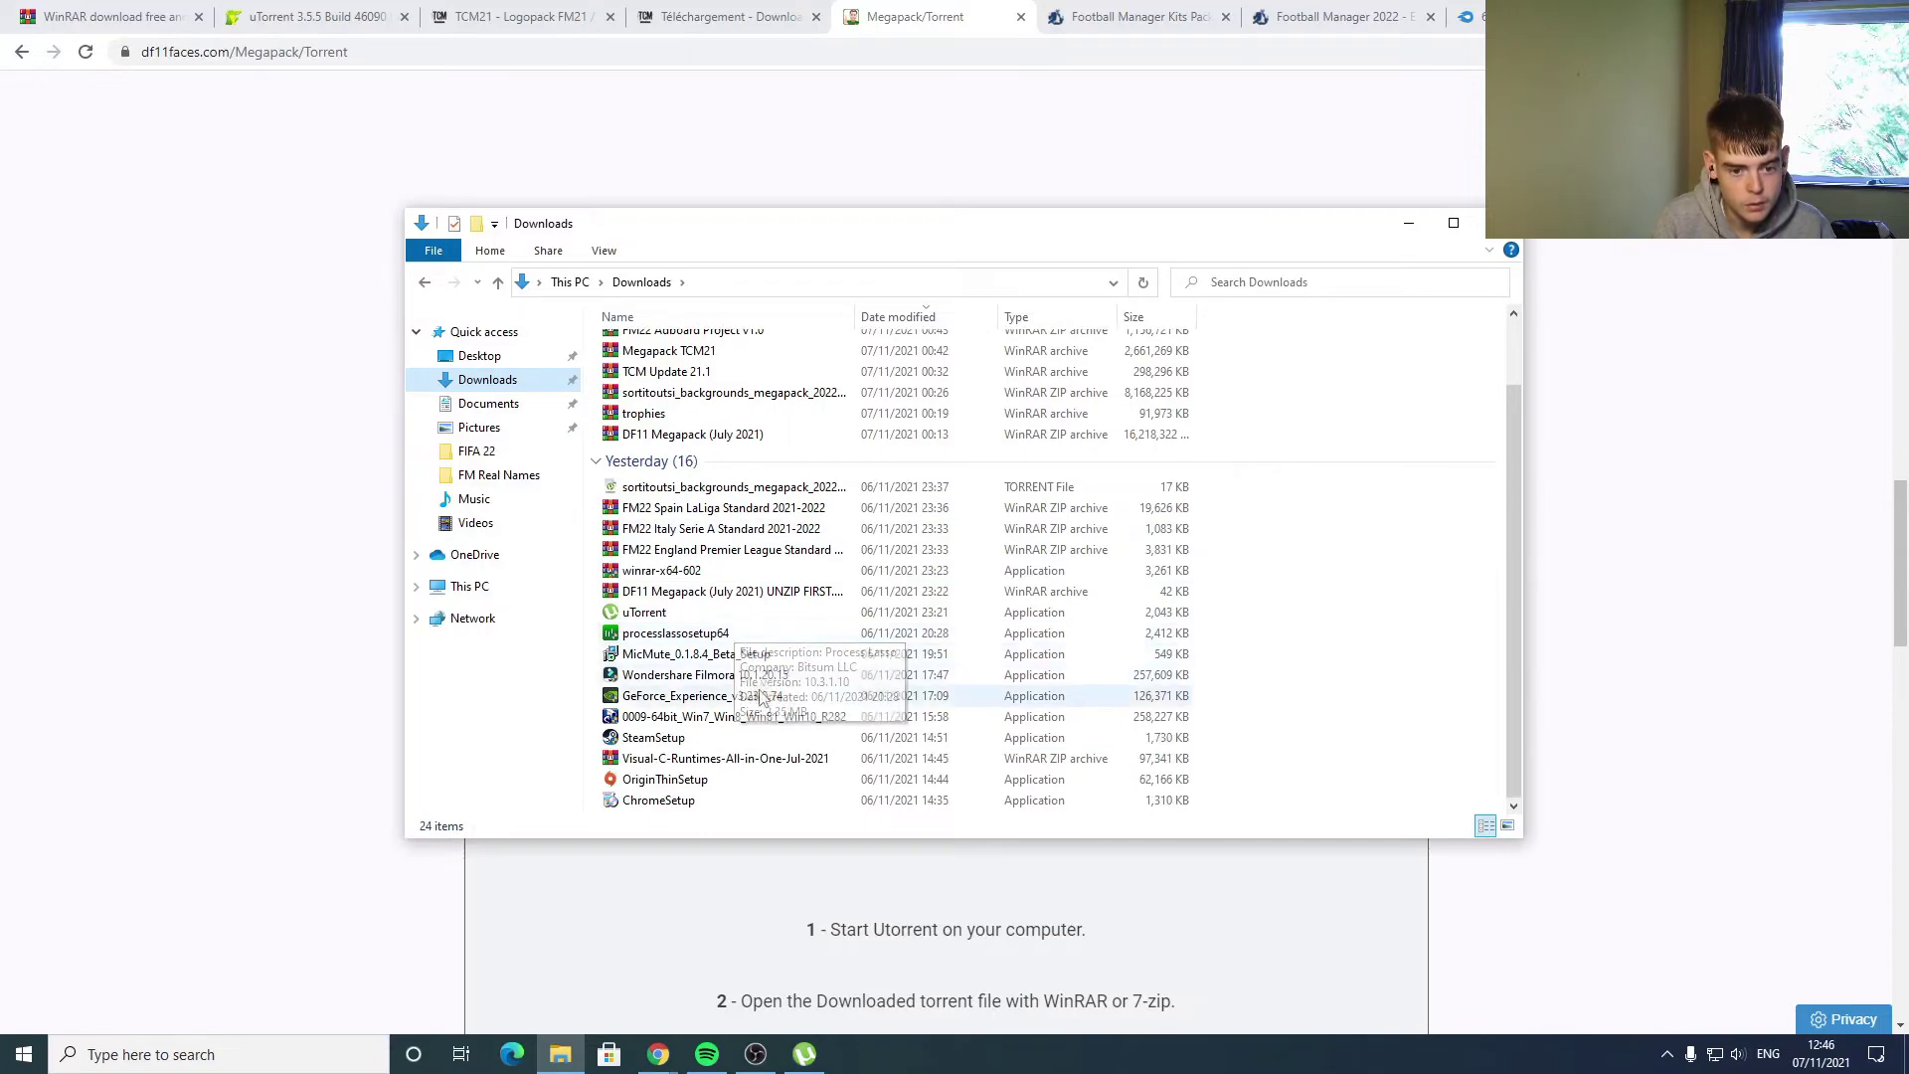
double_click(729, 596)
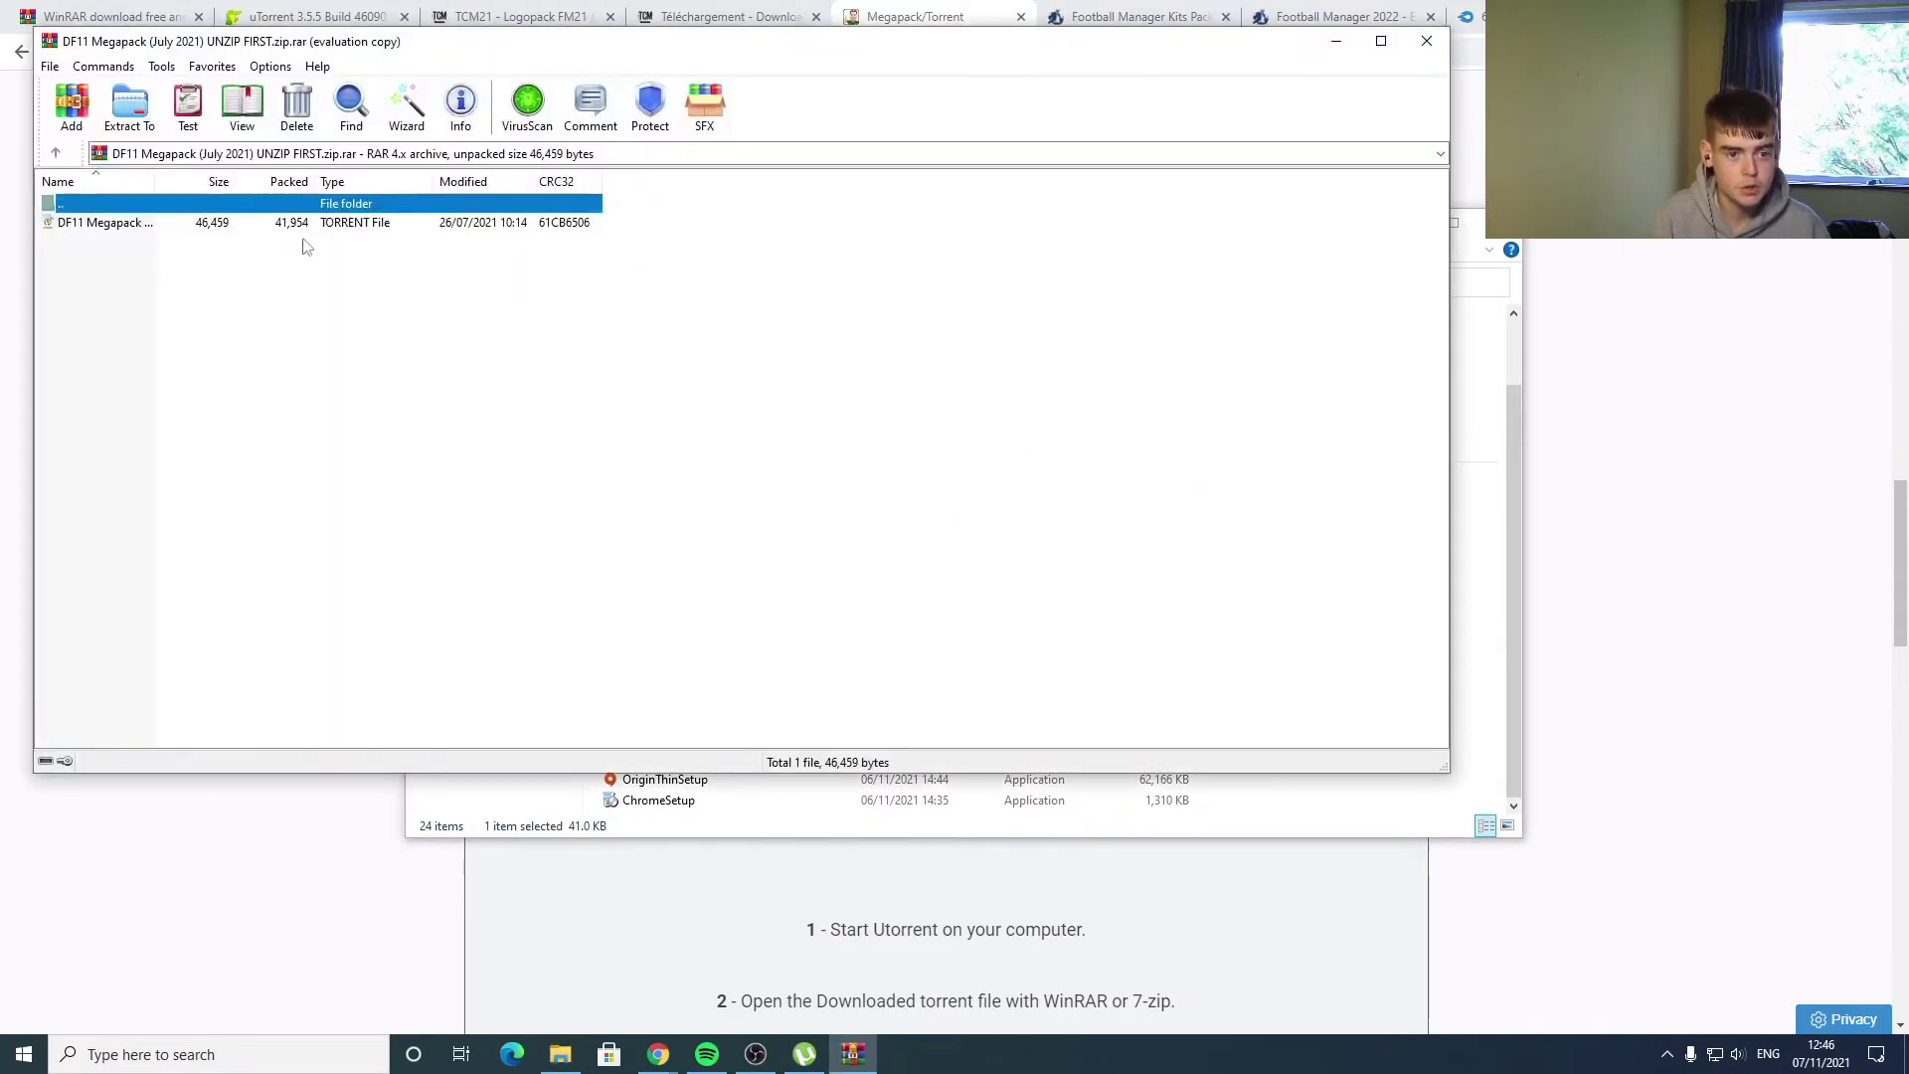
click(135, 225)
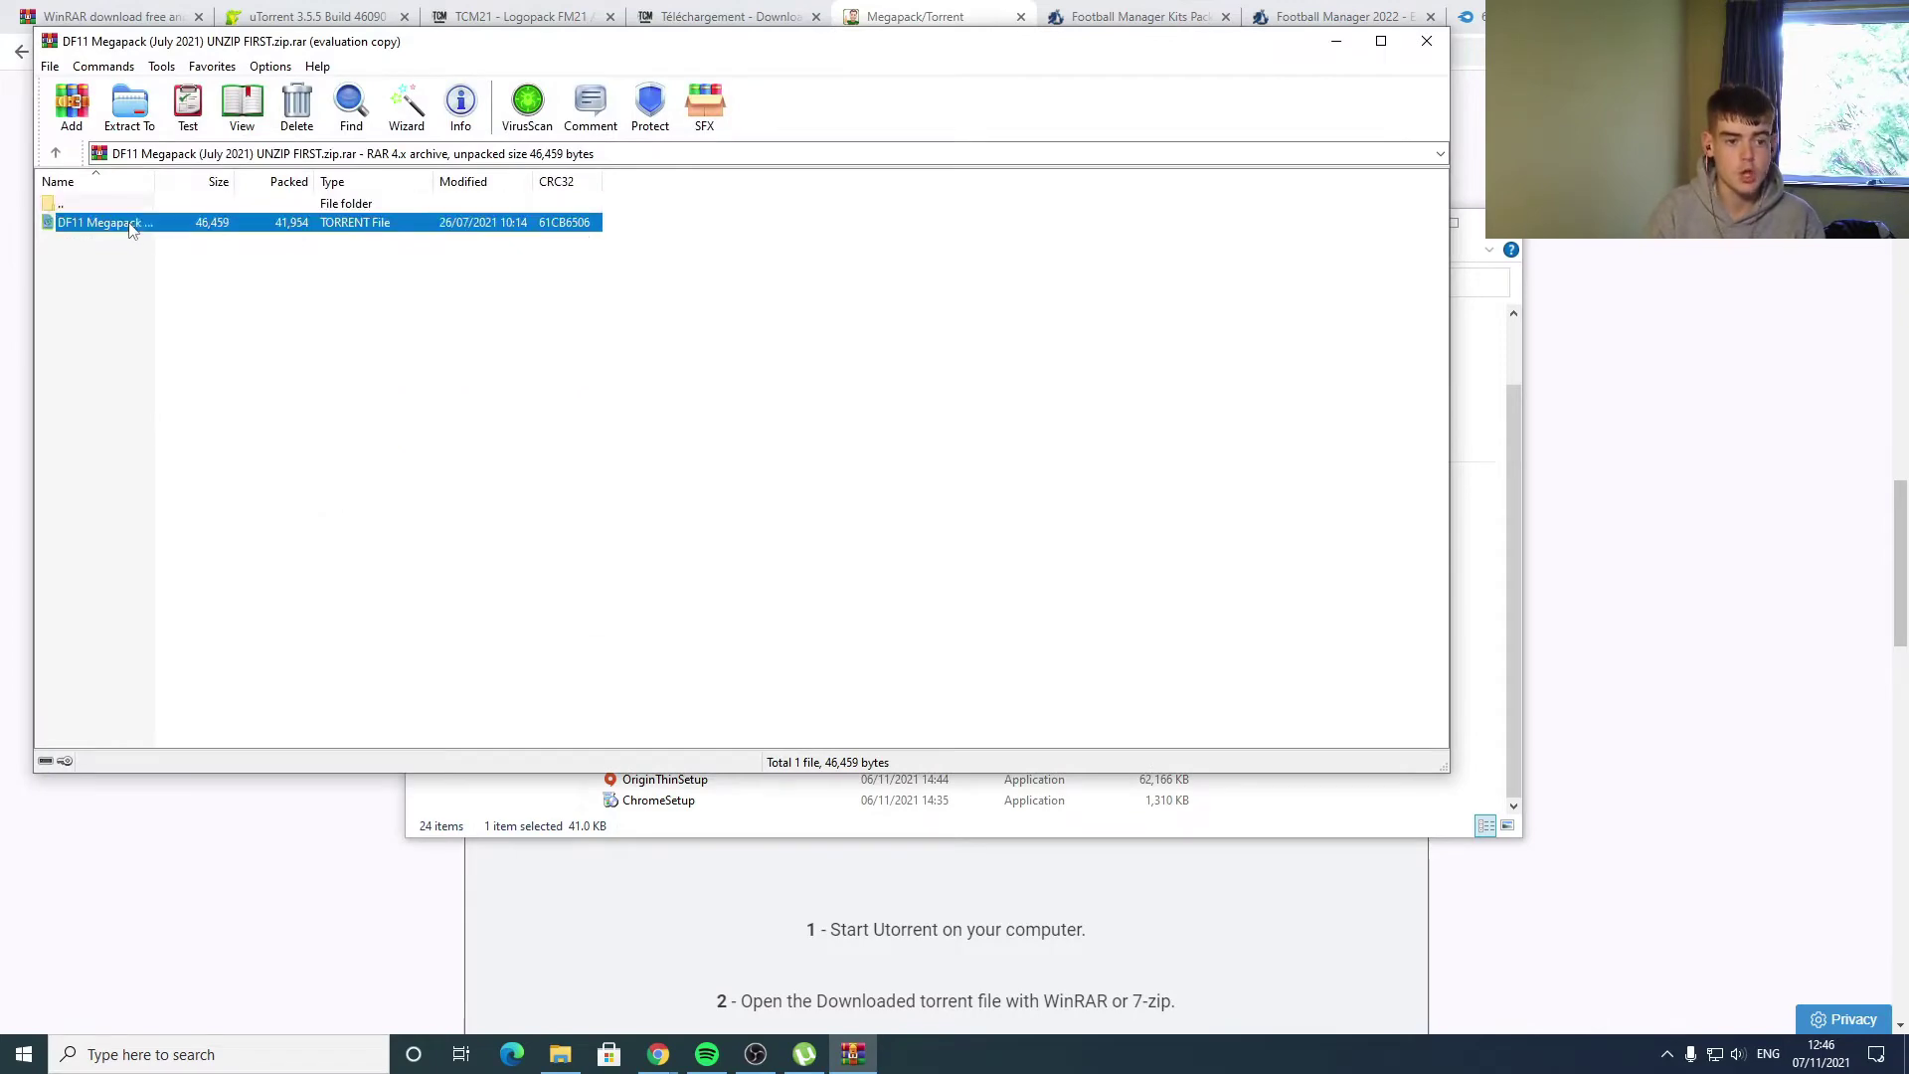
double_click(131, 225)
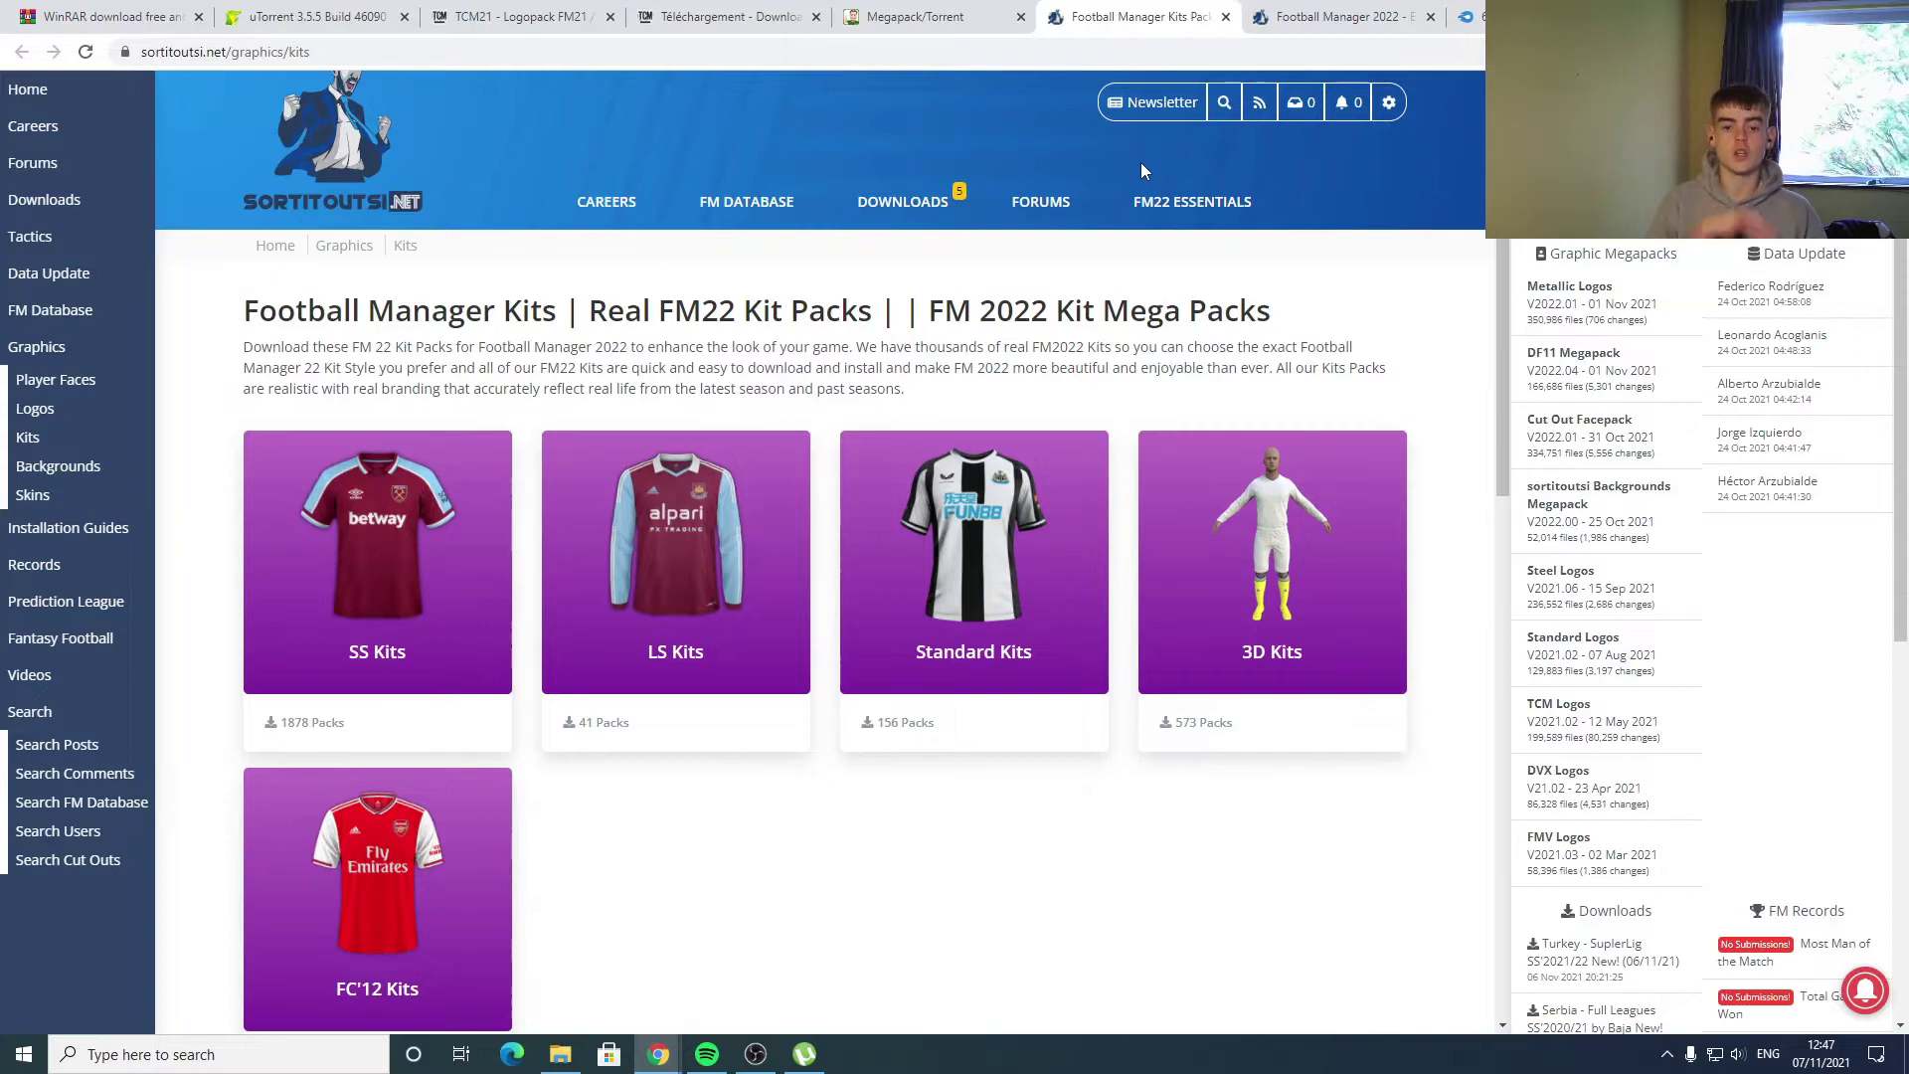
- On the sortitoutsi kits page, choose the Standard Kits style and open the Football Manager 2022 Kit Packs list
mouse_move(1040, 201)
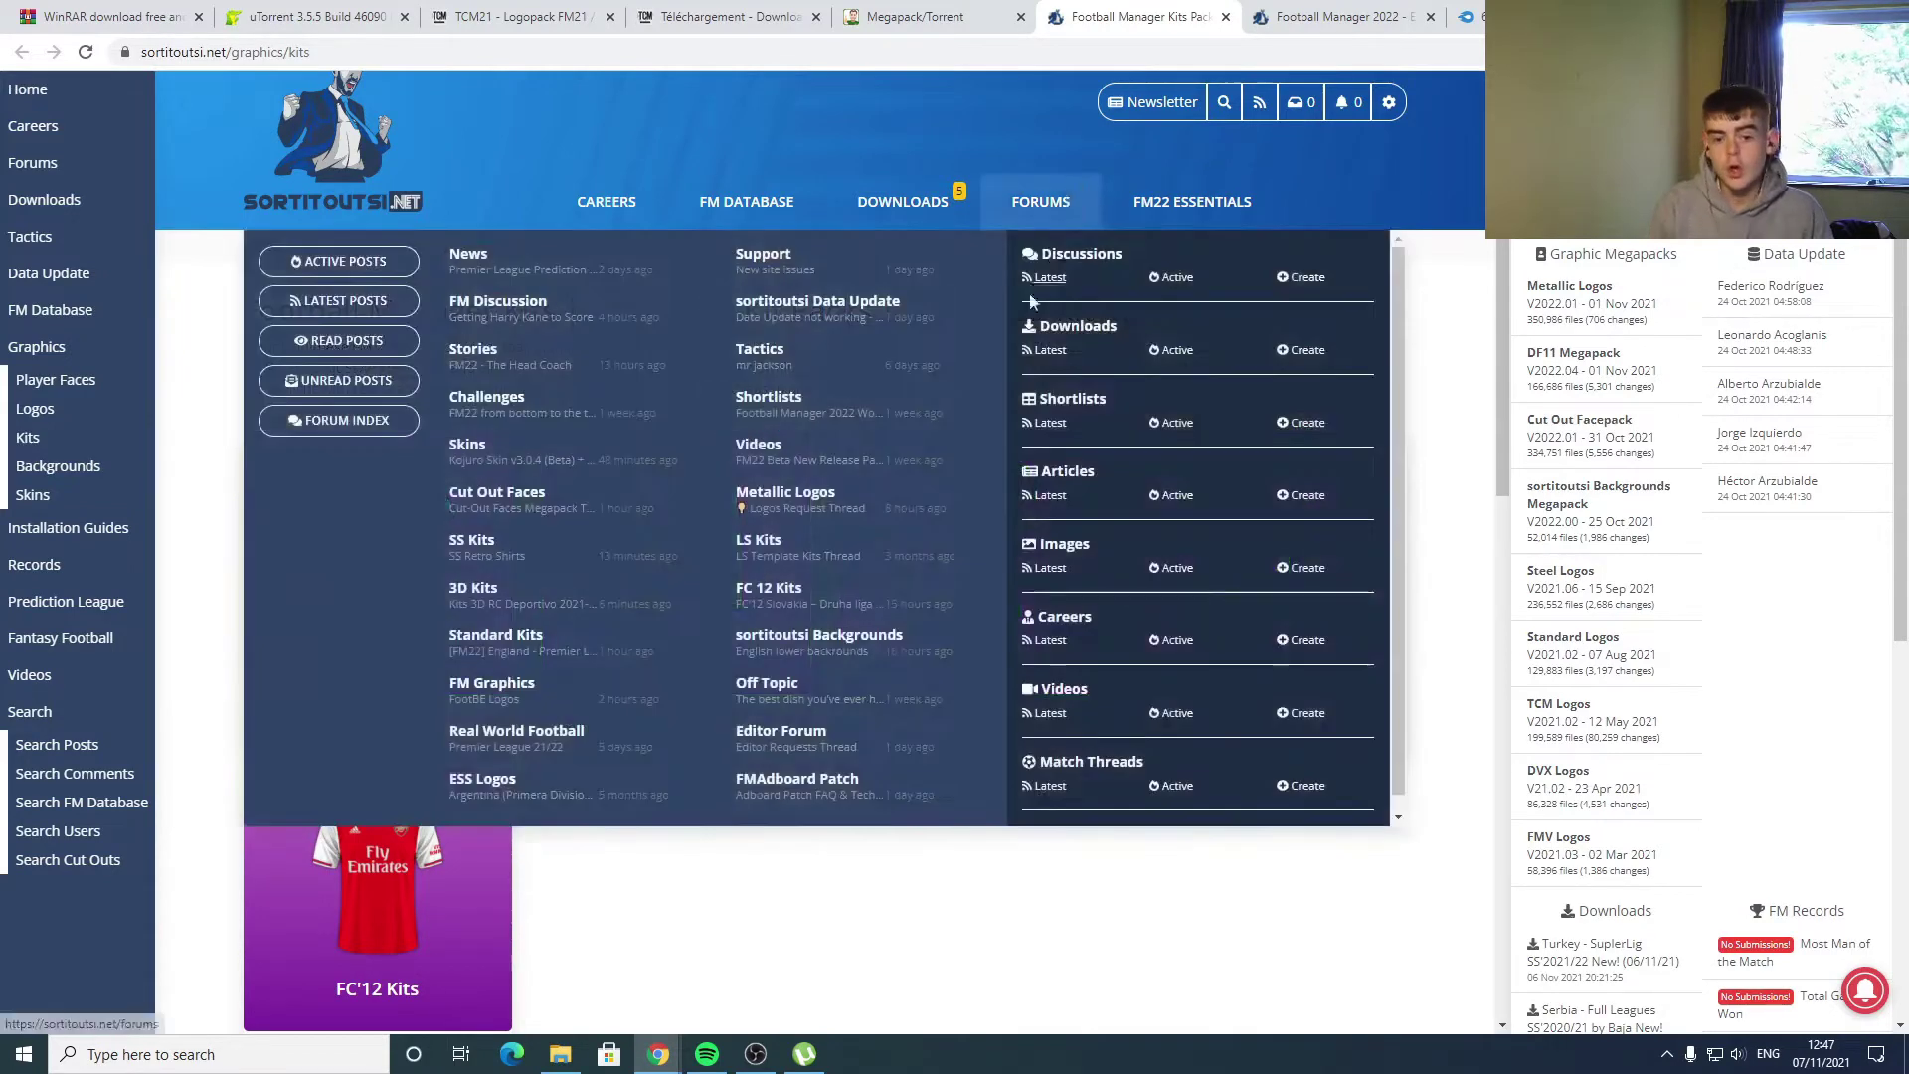
scroll(1256, 865, down, 3)
scroll(659, 627, up, 2)
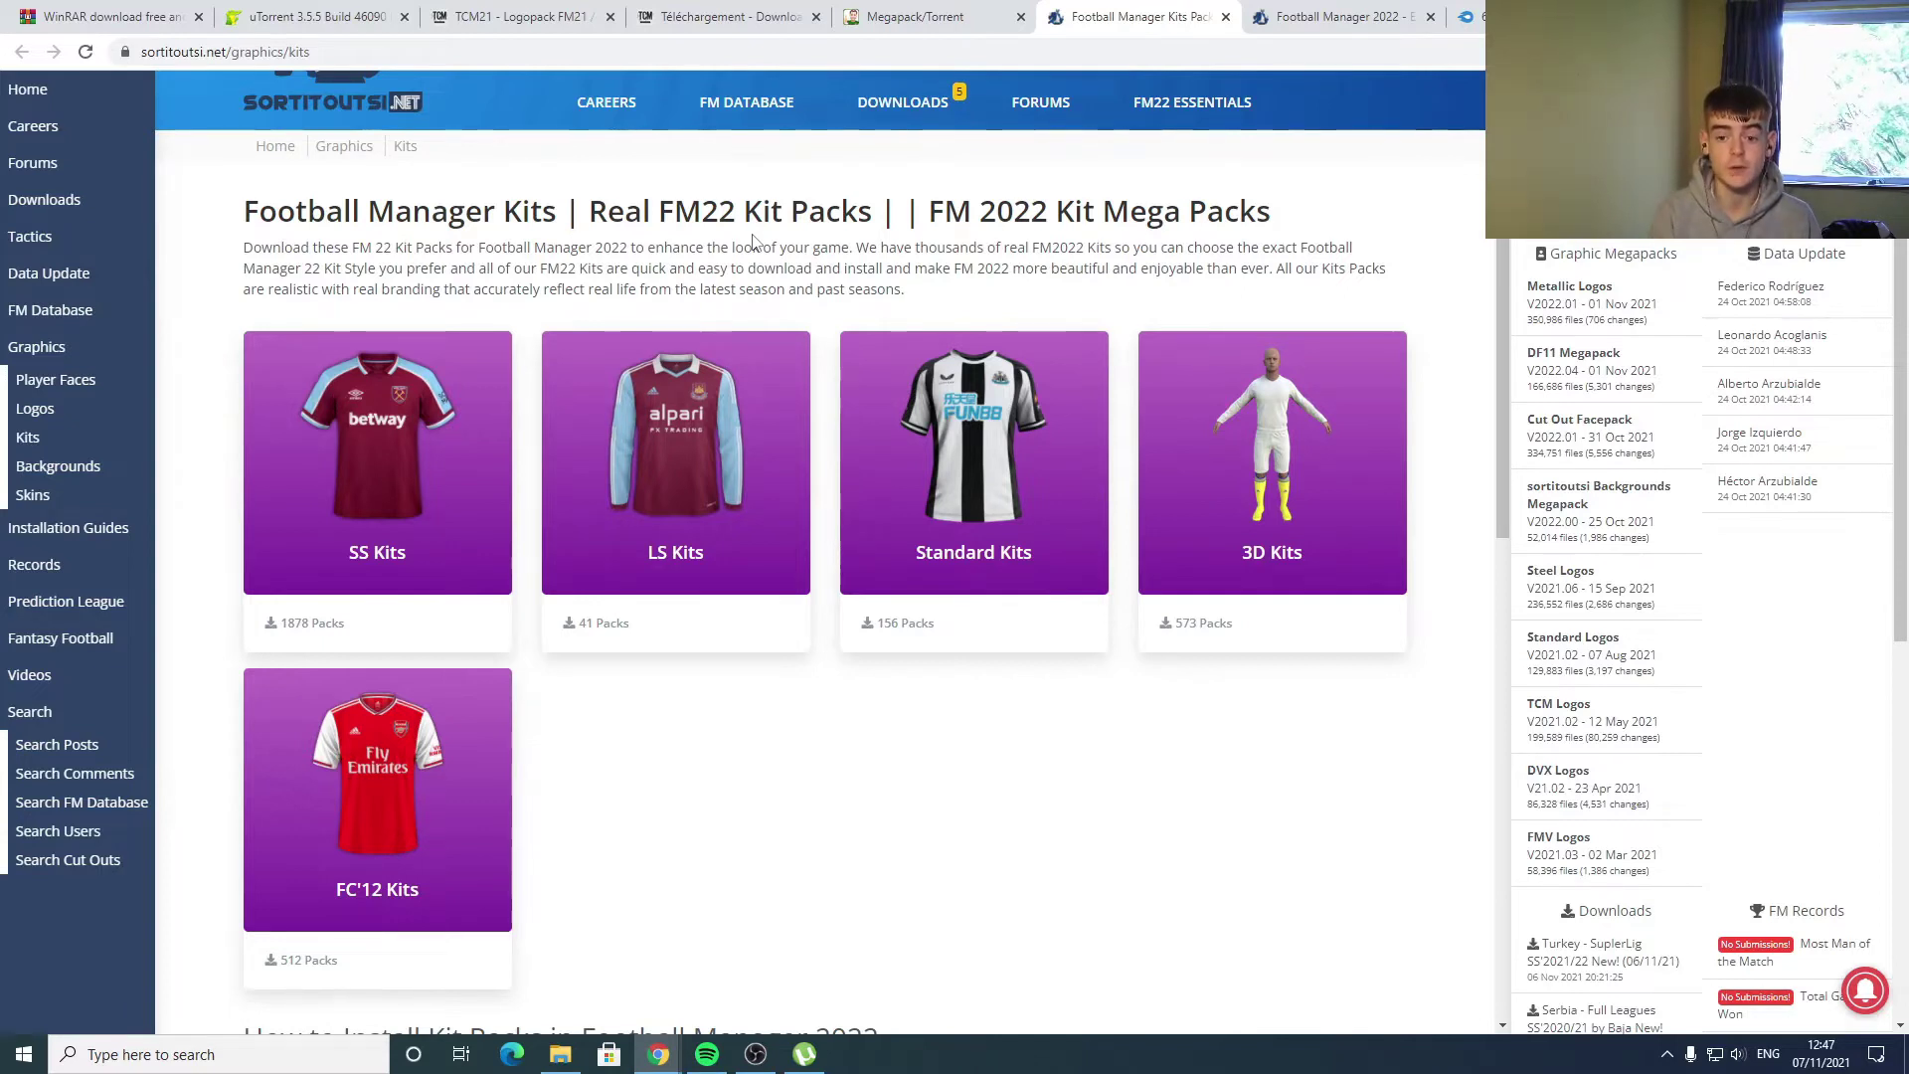
mouse_move(950, 408)
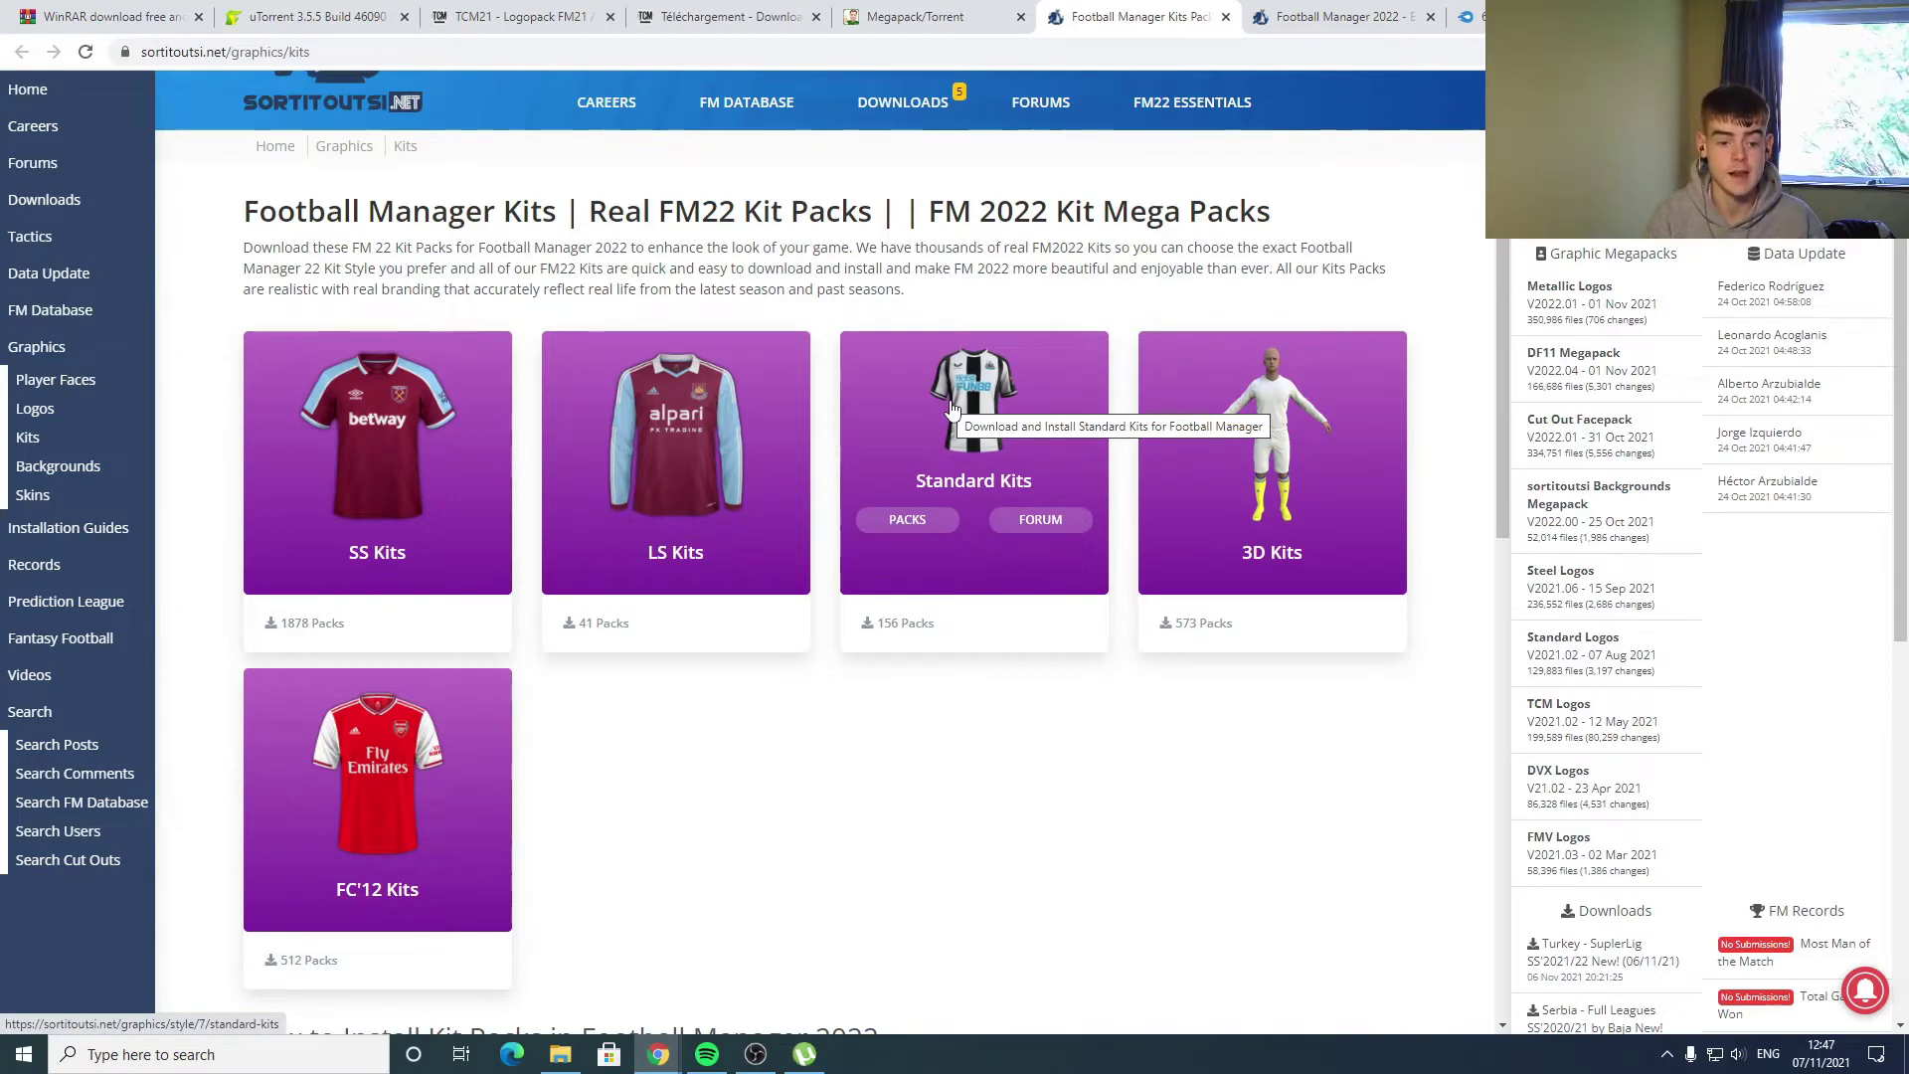
mouse_move(390, 755)
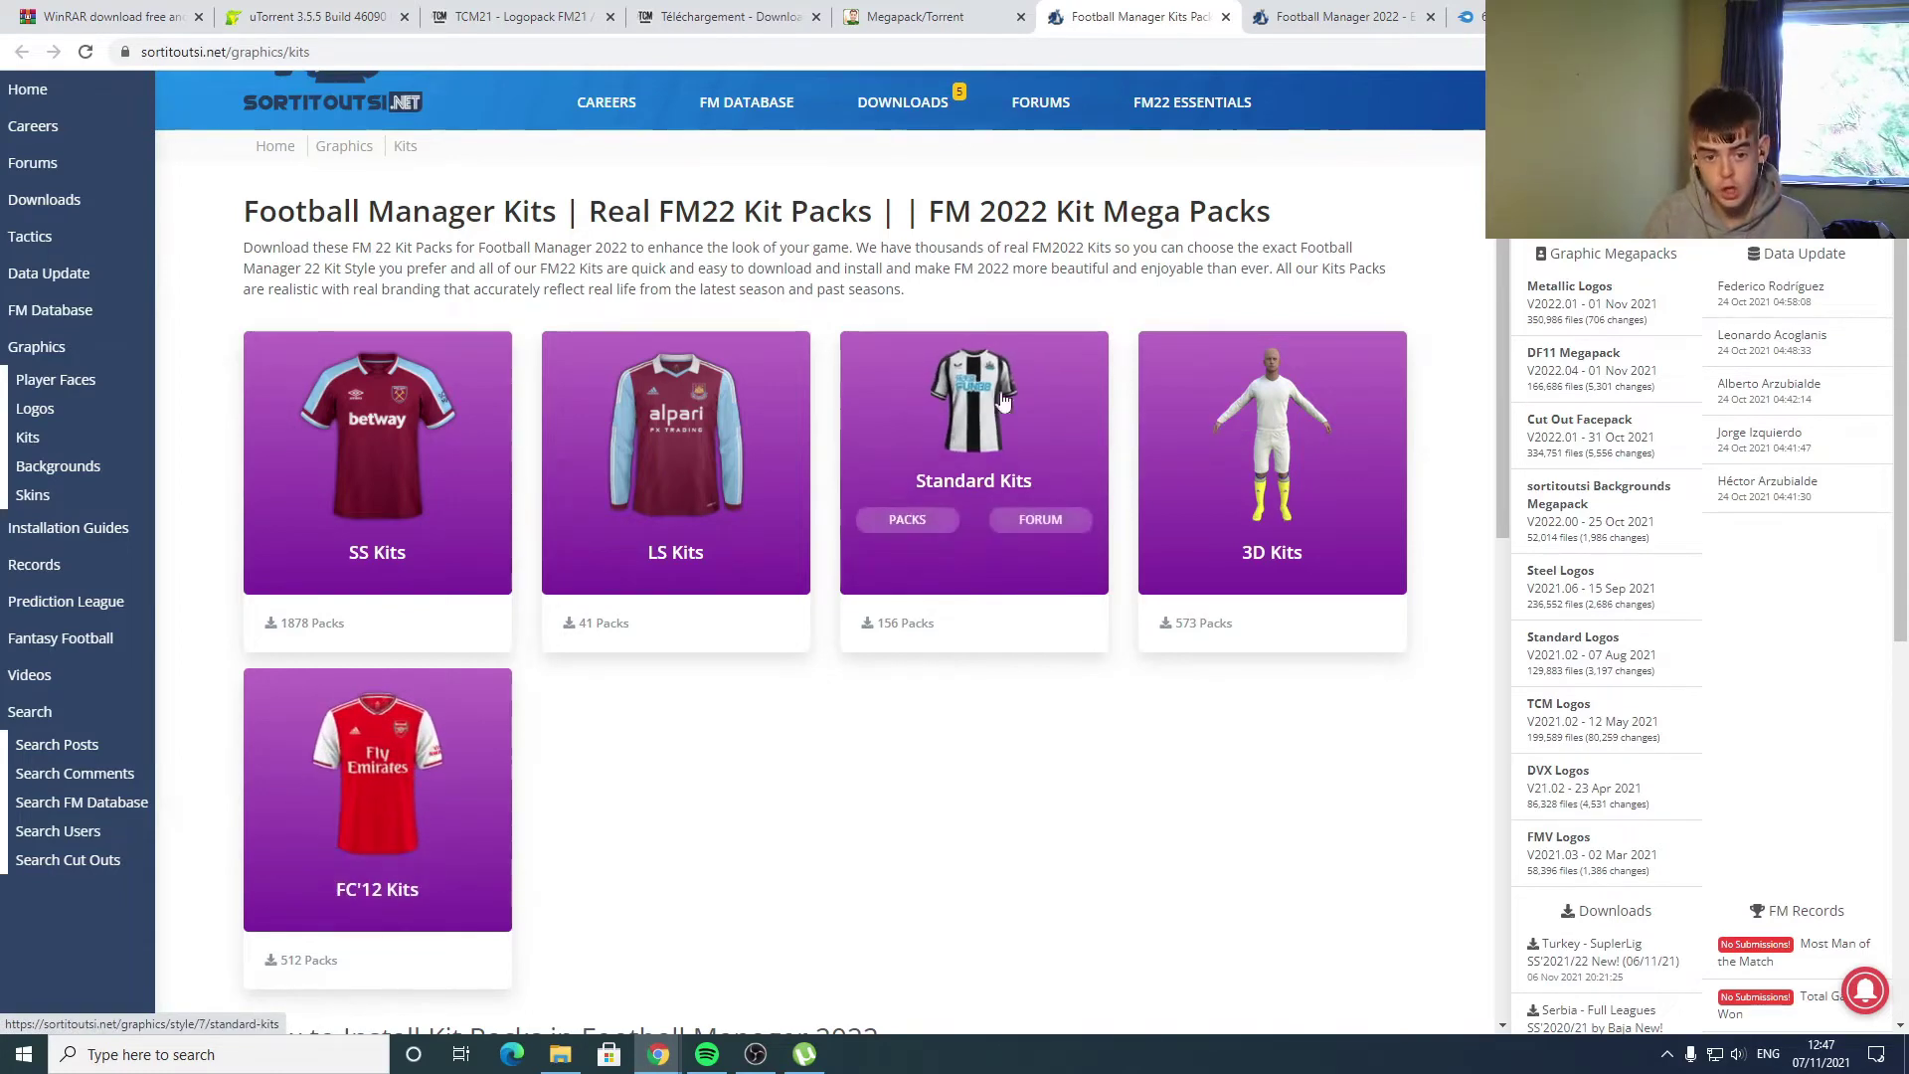
click(973, 401)
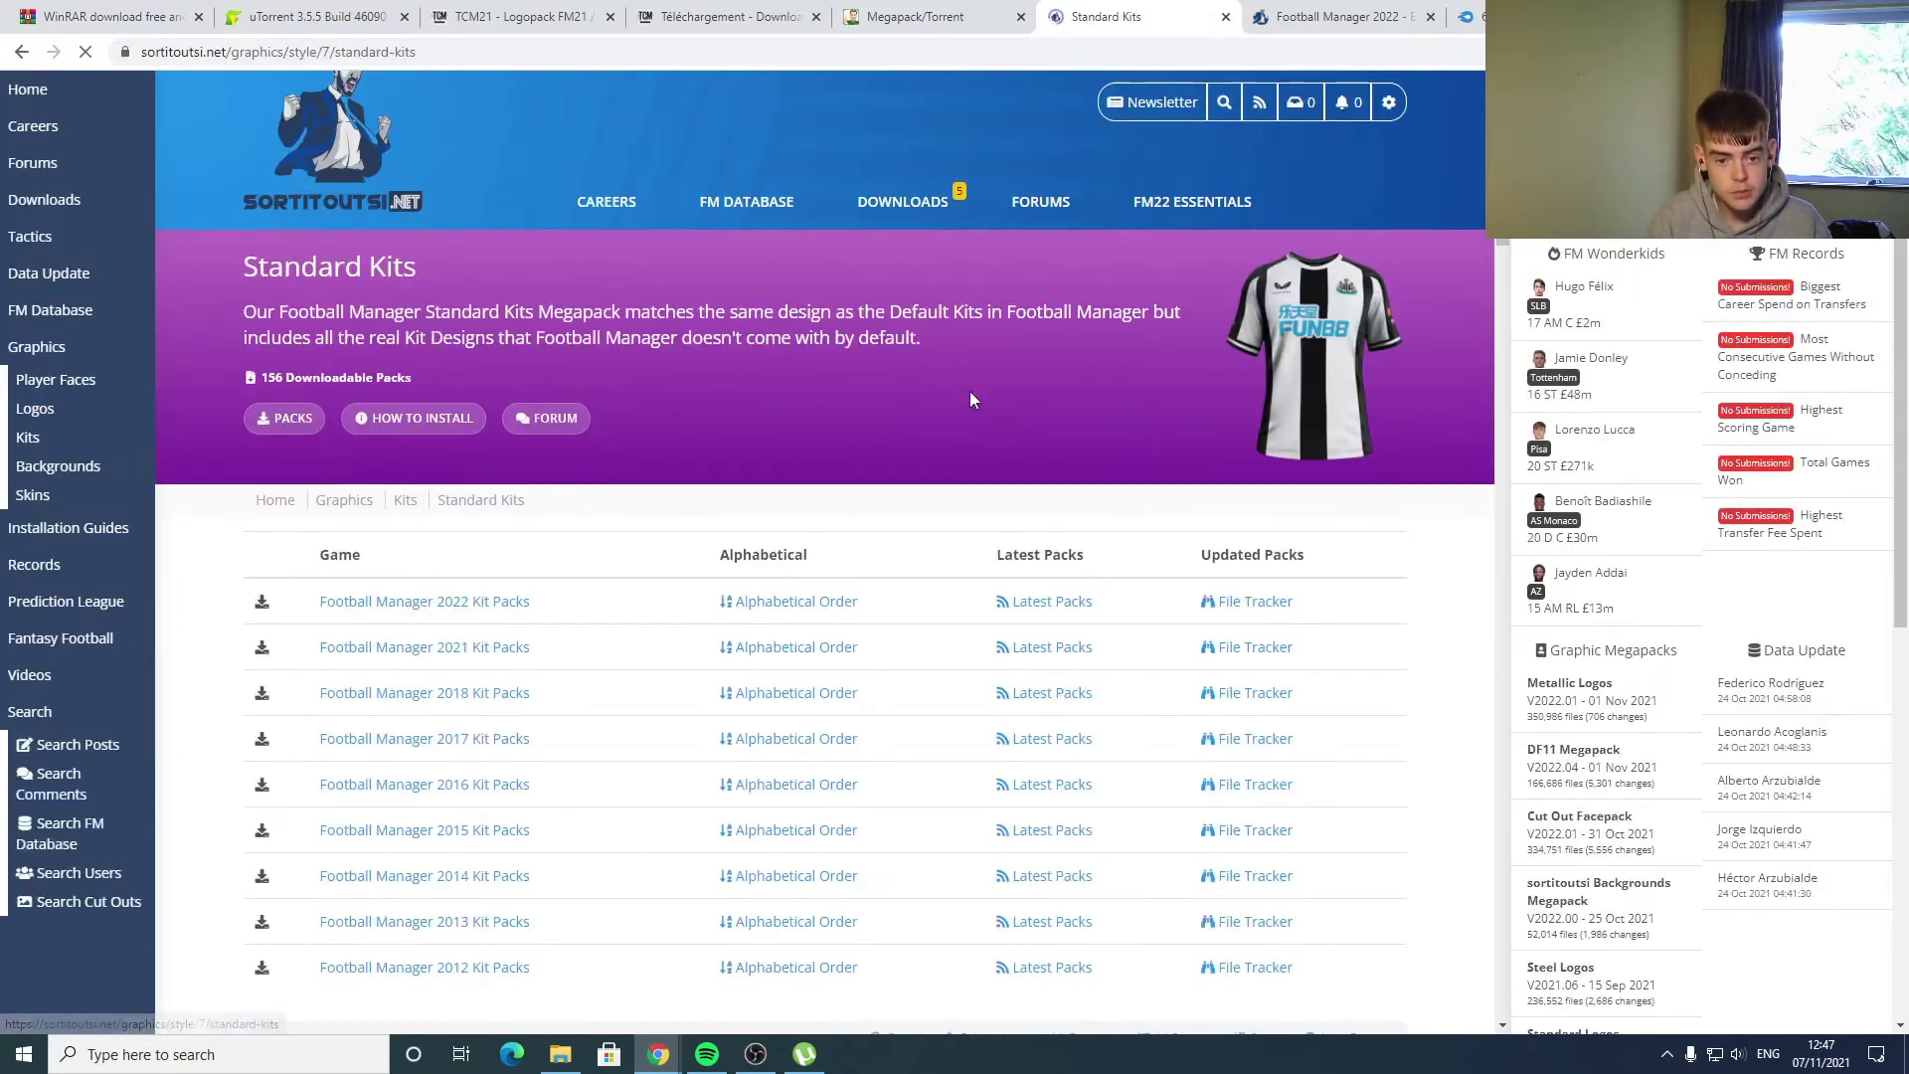
click(502, 602)
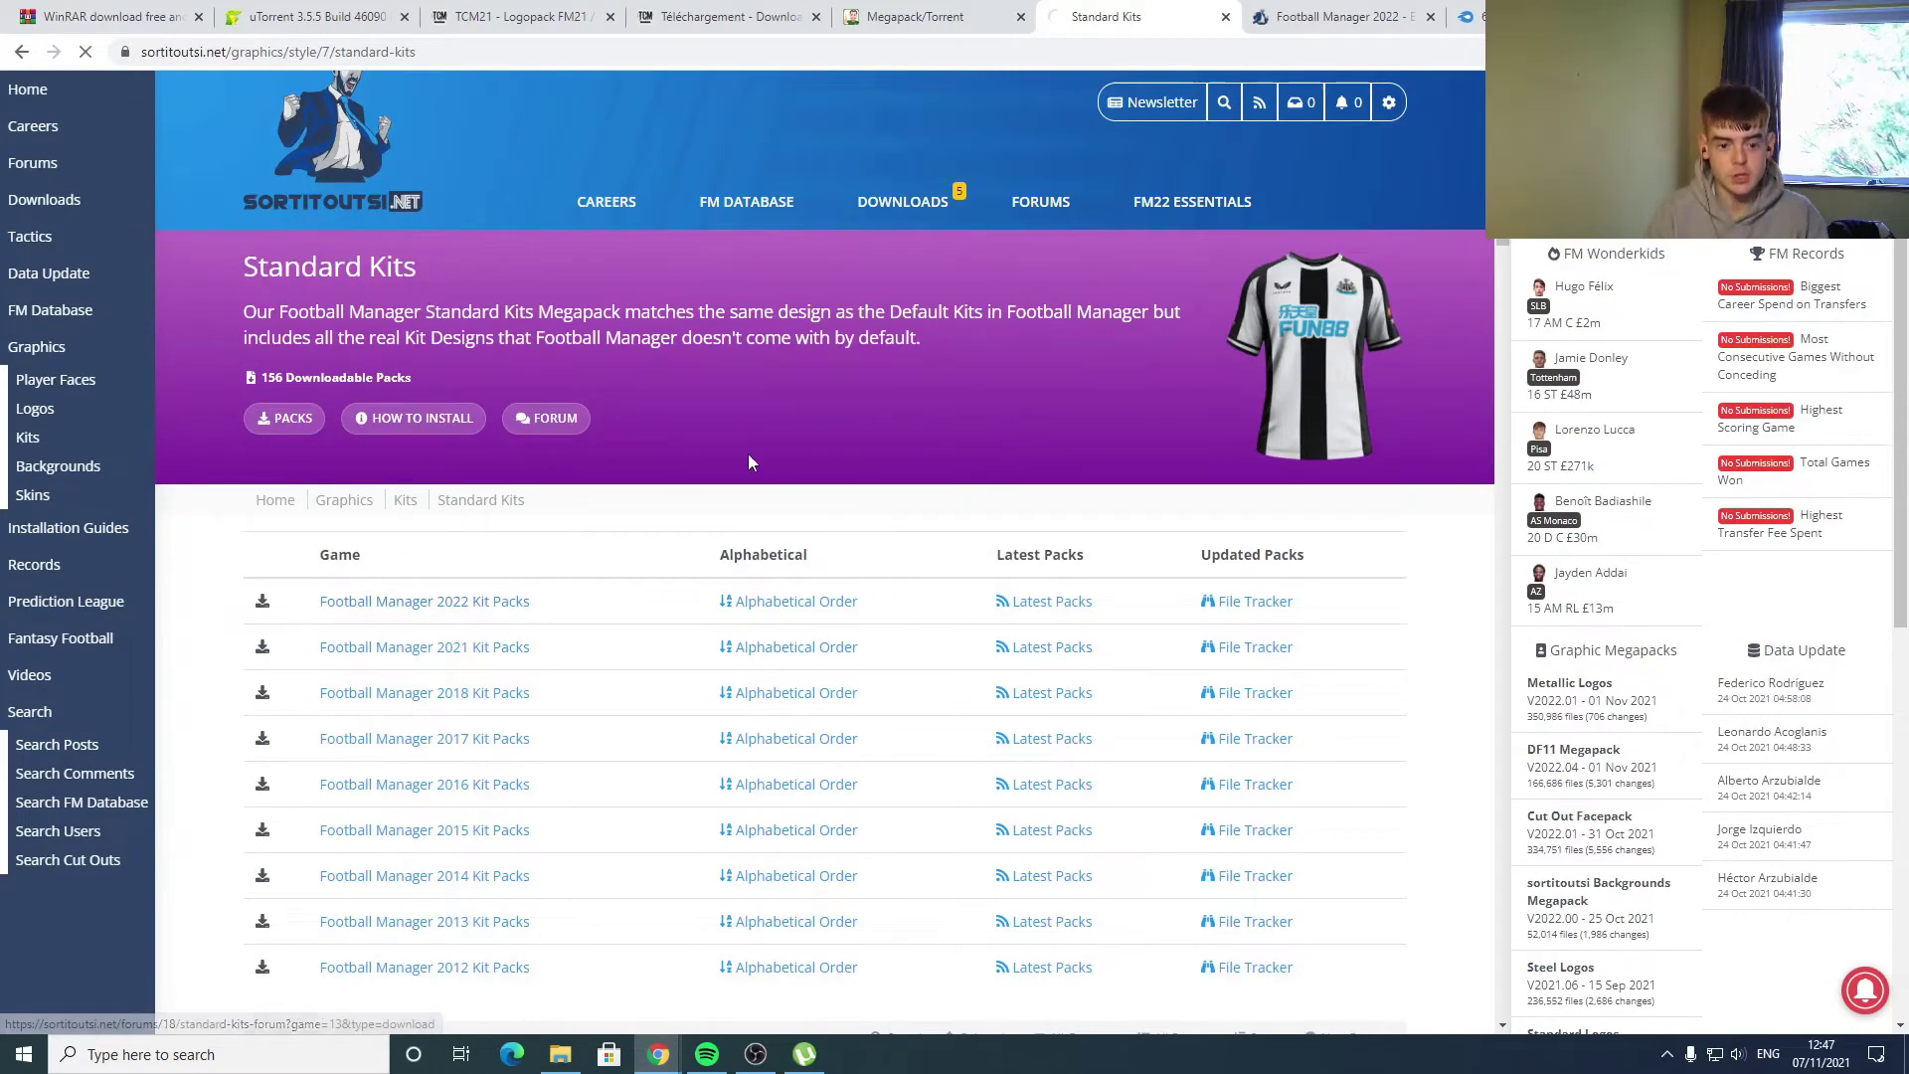
- Open the [FM22] England - Premier League Standard 2021-2022 kit pack and look over its preview images and comments
scroll(752, 445, down, 1)
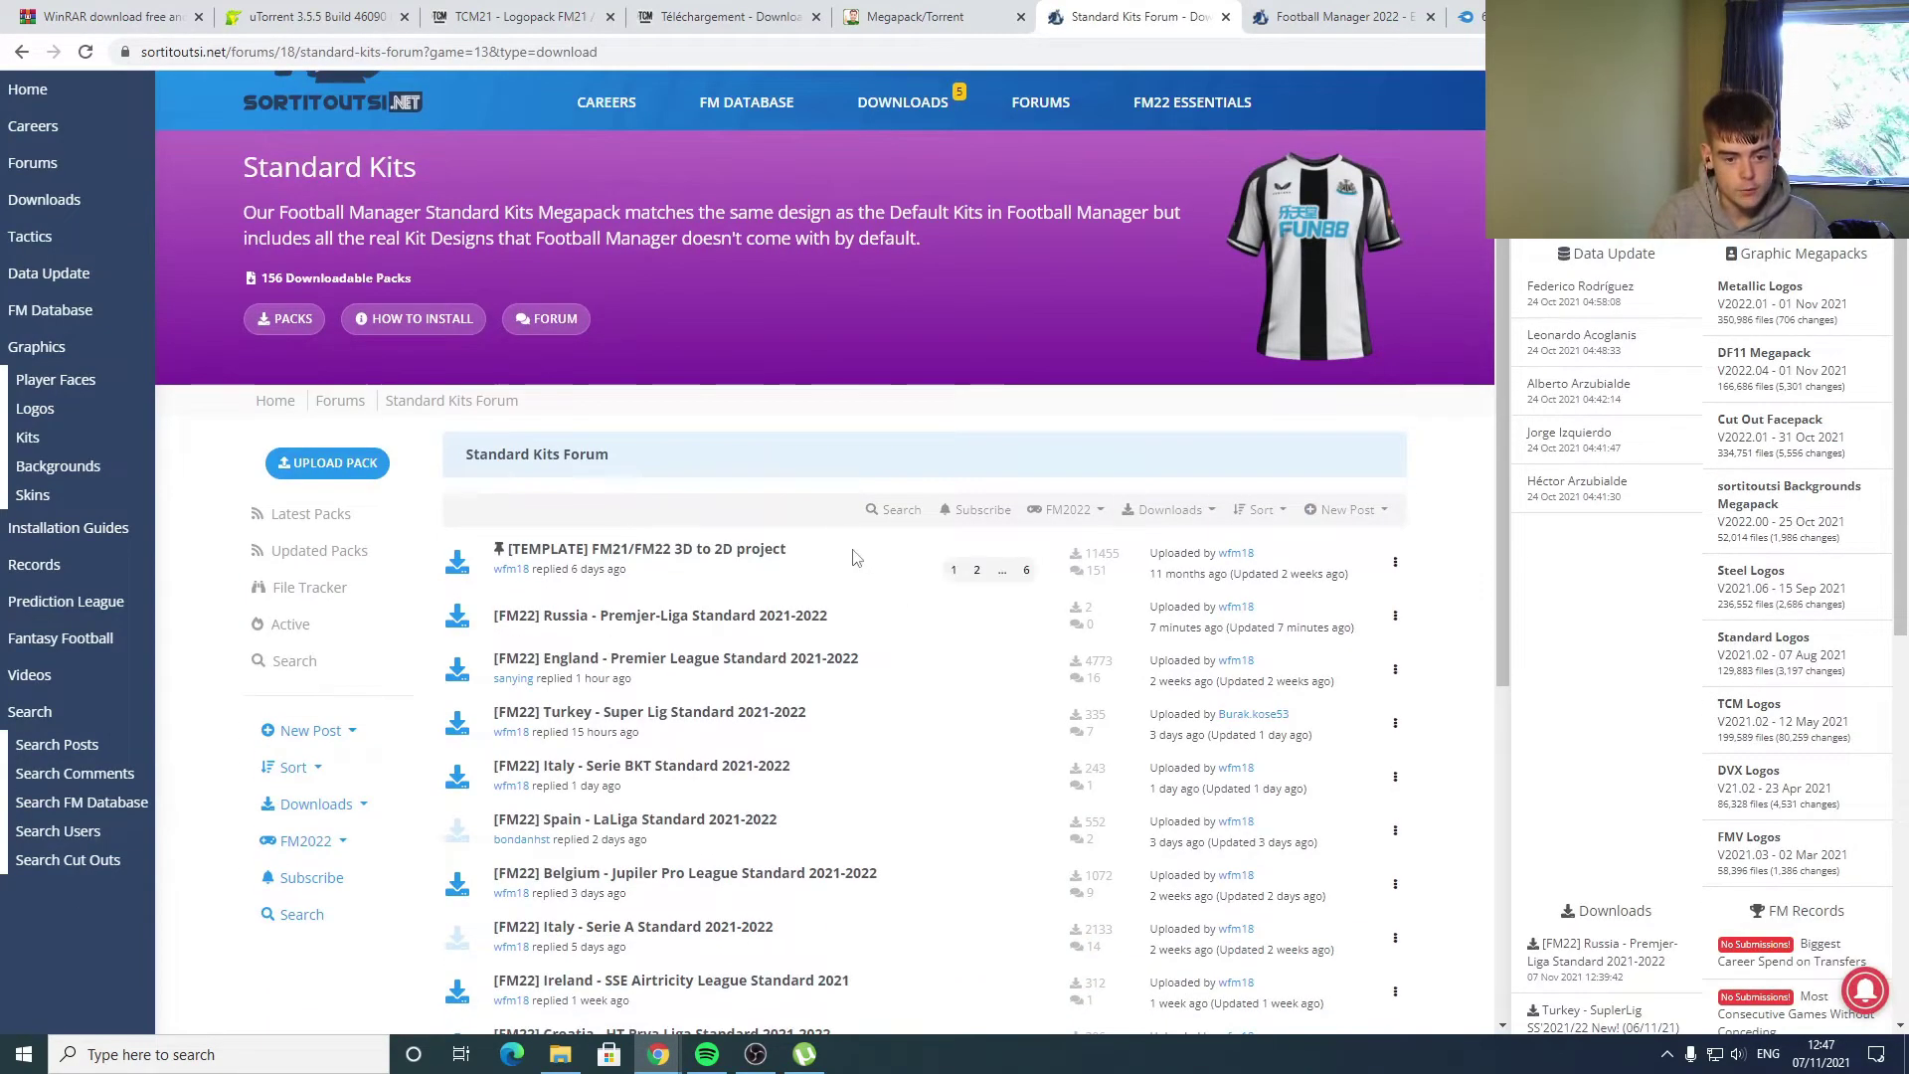
scroll(927, 628, down, 1)
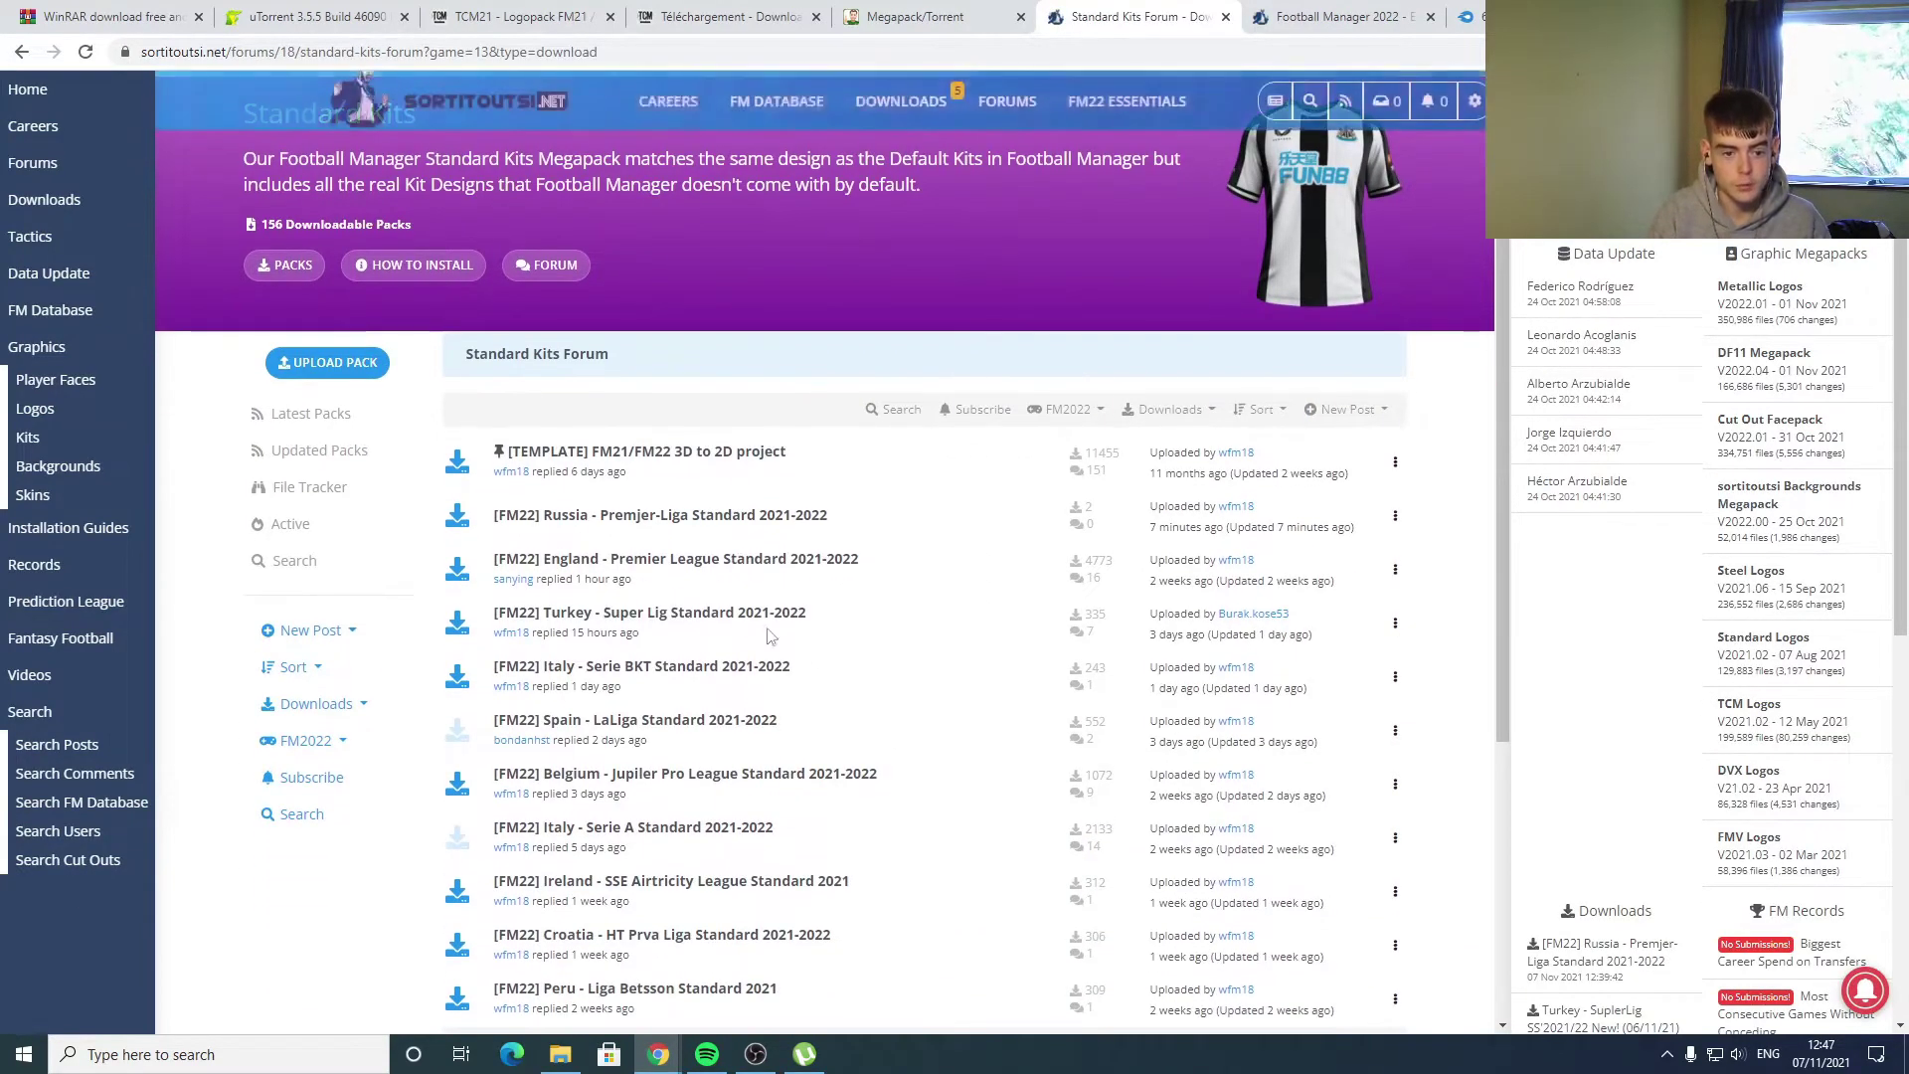
click(660, 571)
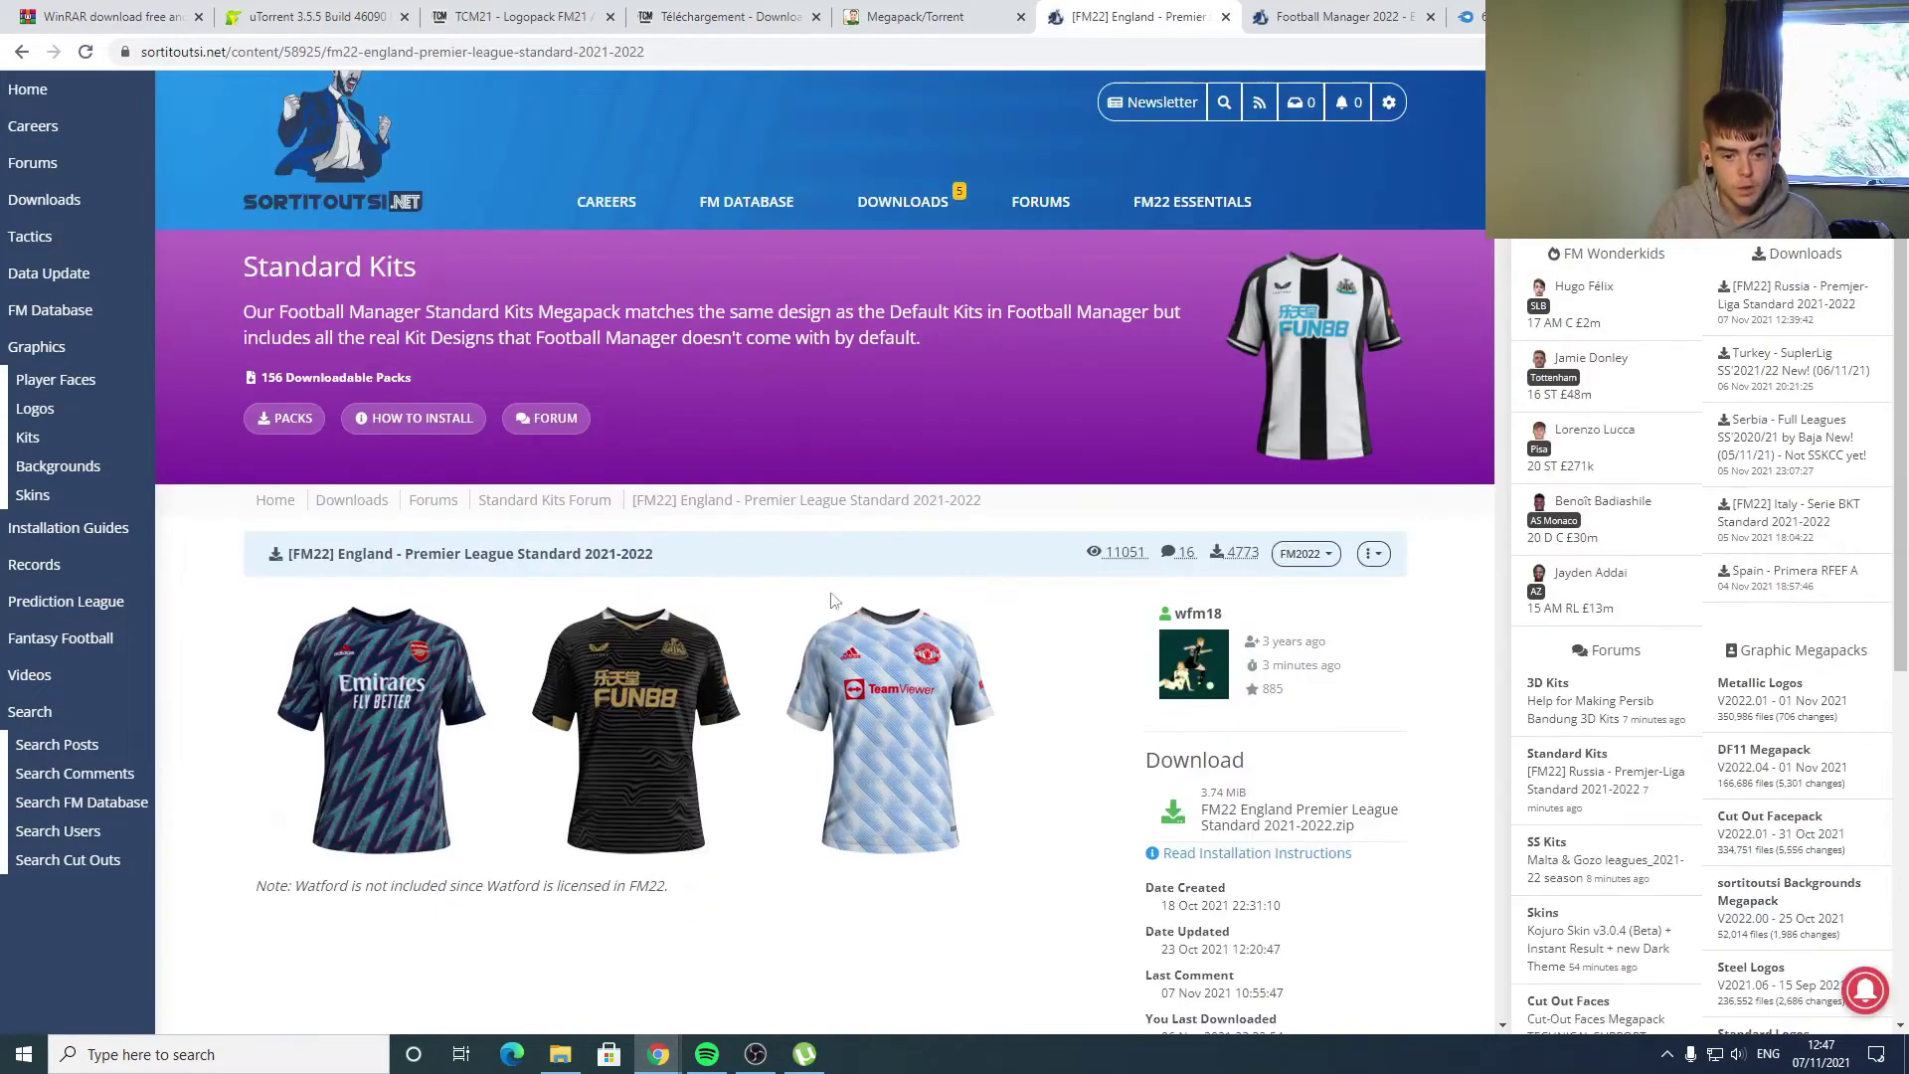
scroll(857, 674, down, 5)
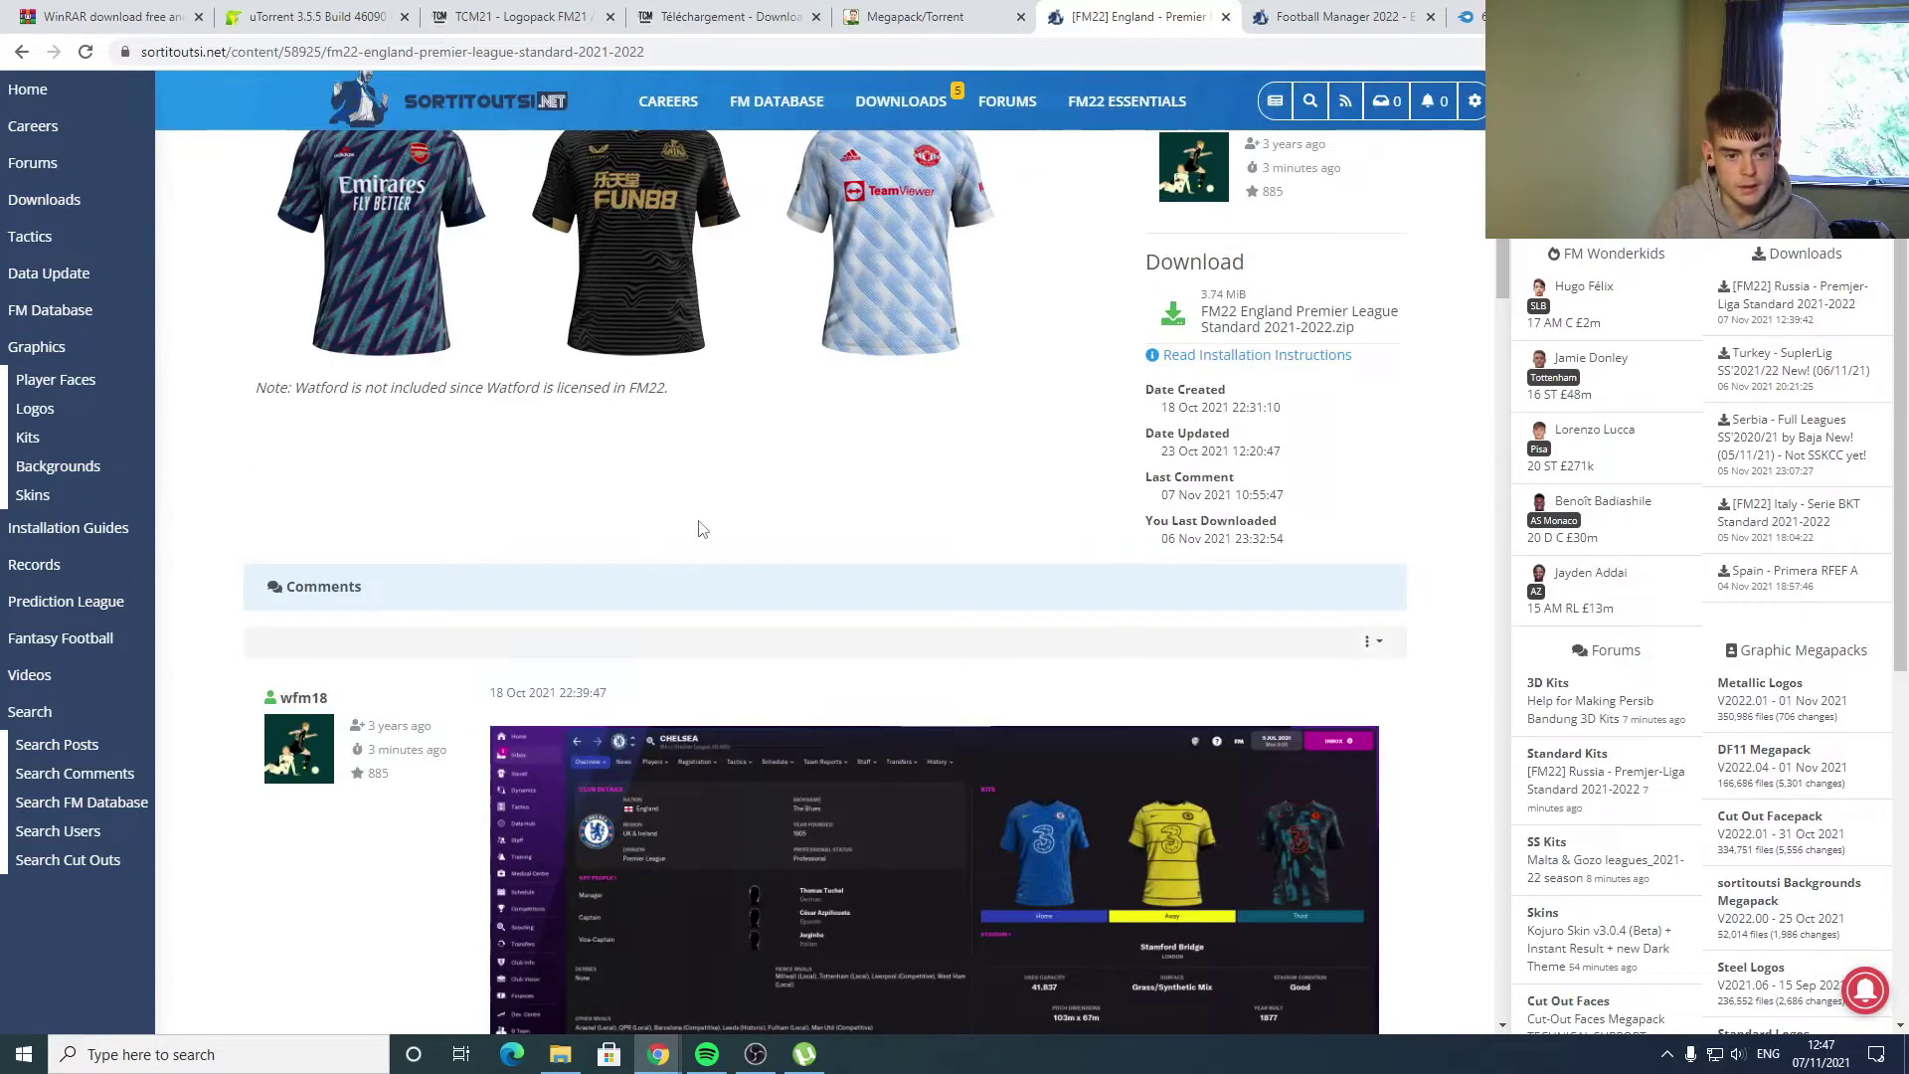
scroll(737, 373, up, 1)
scroll(502, 509, down, 3)
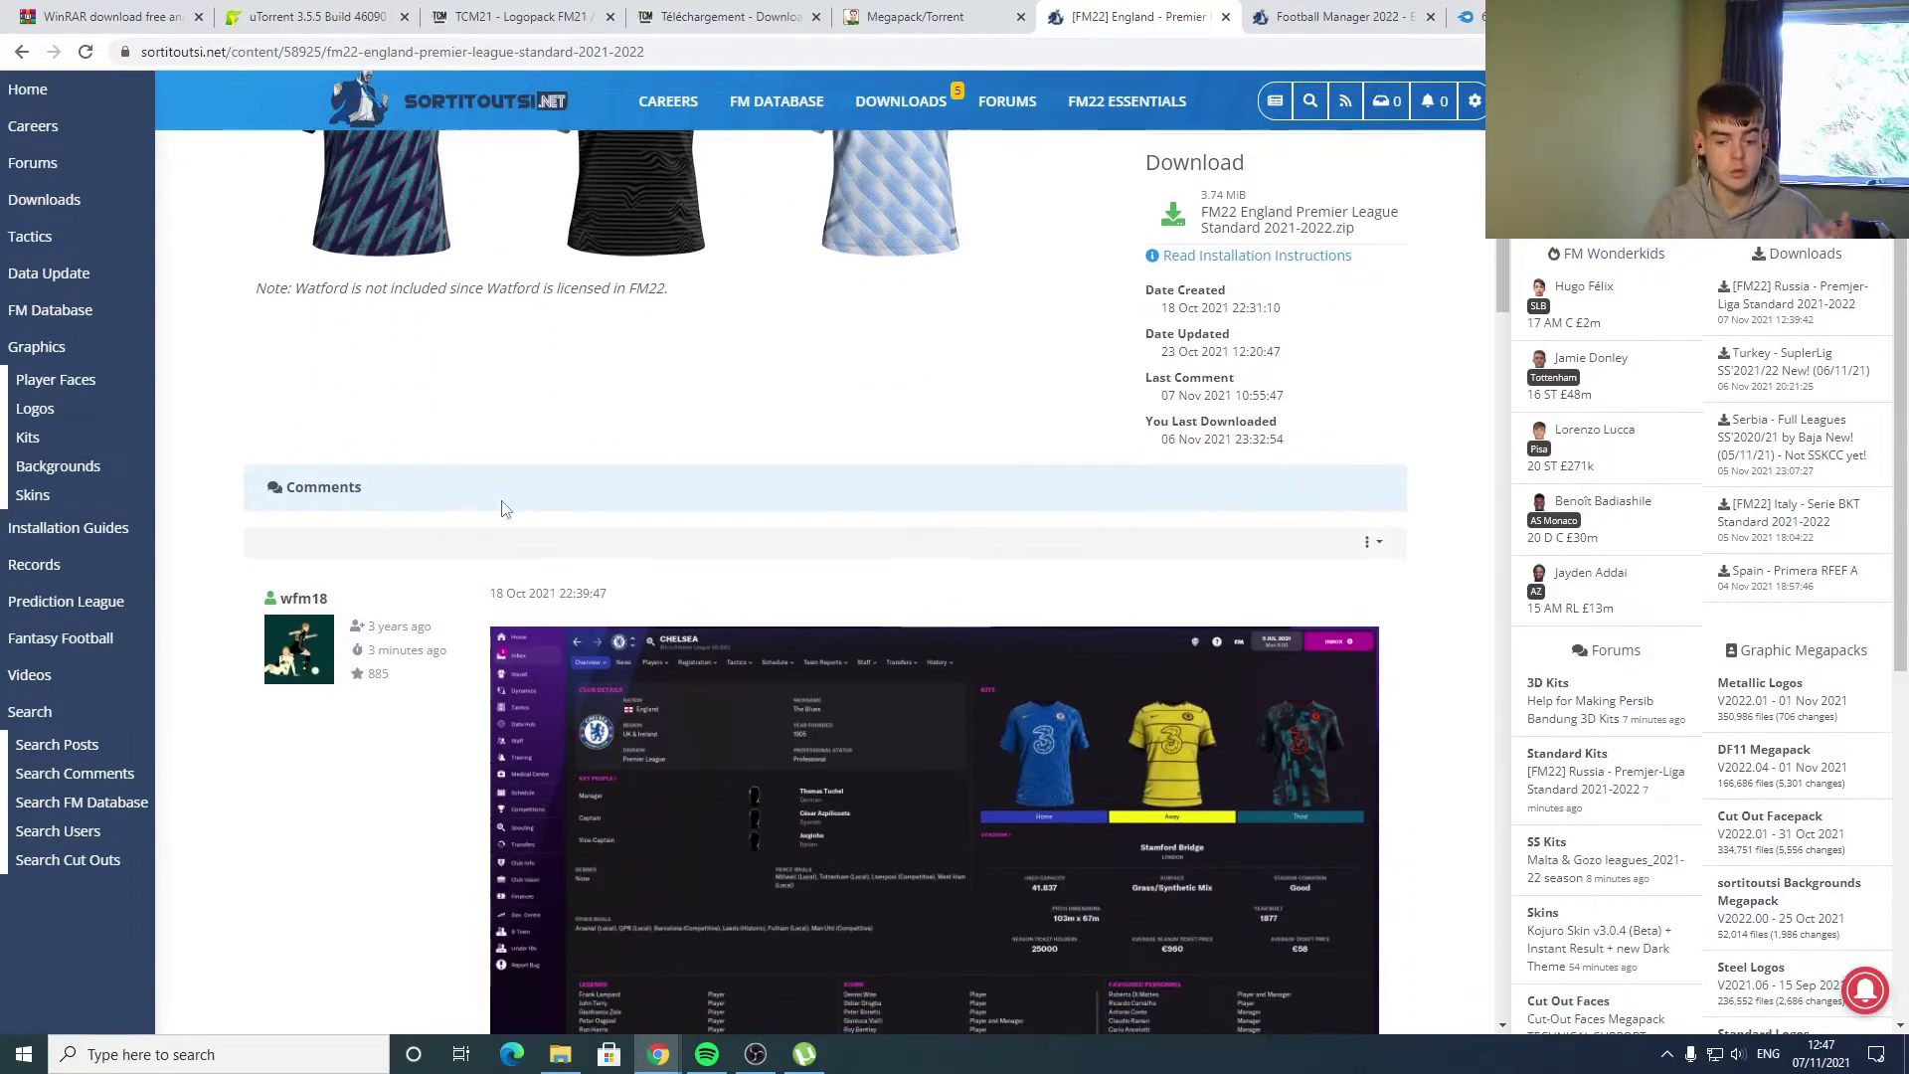
scroll(507, 512, up, 4)
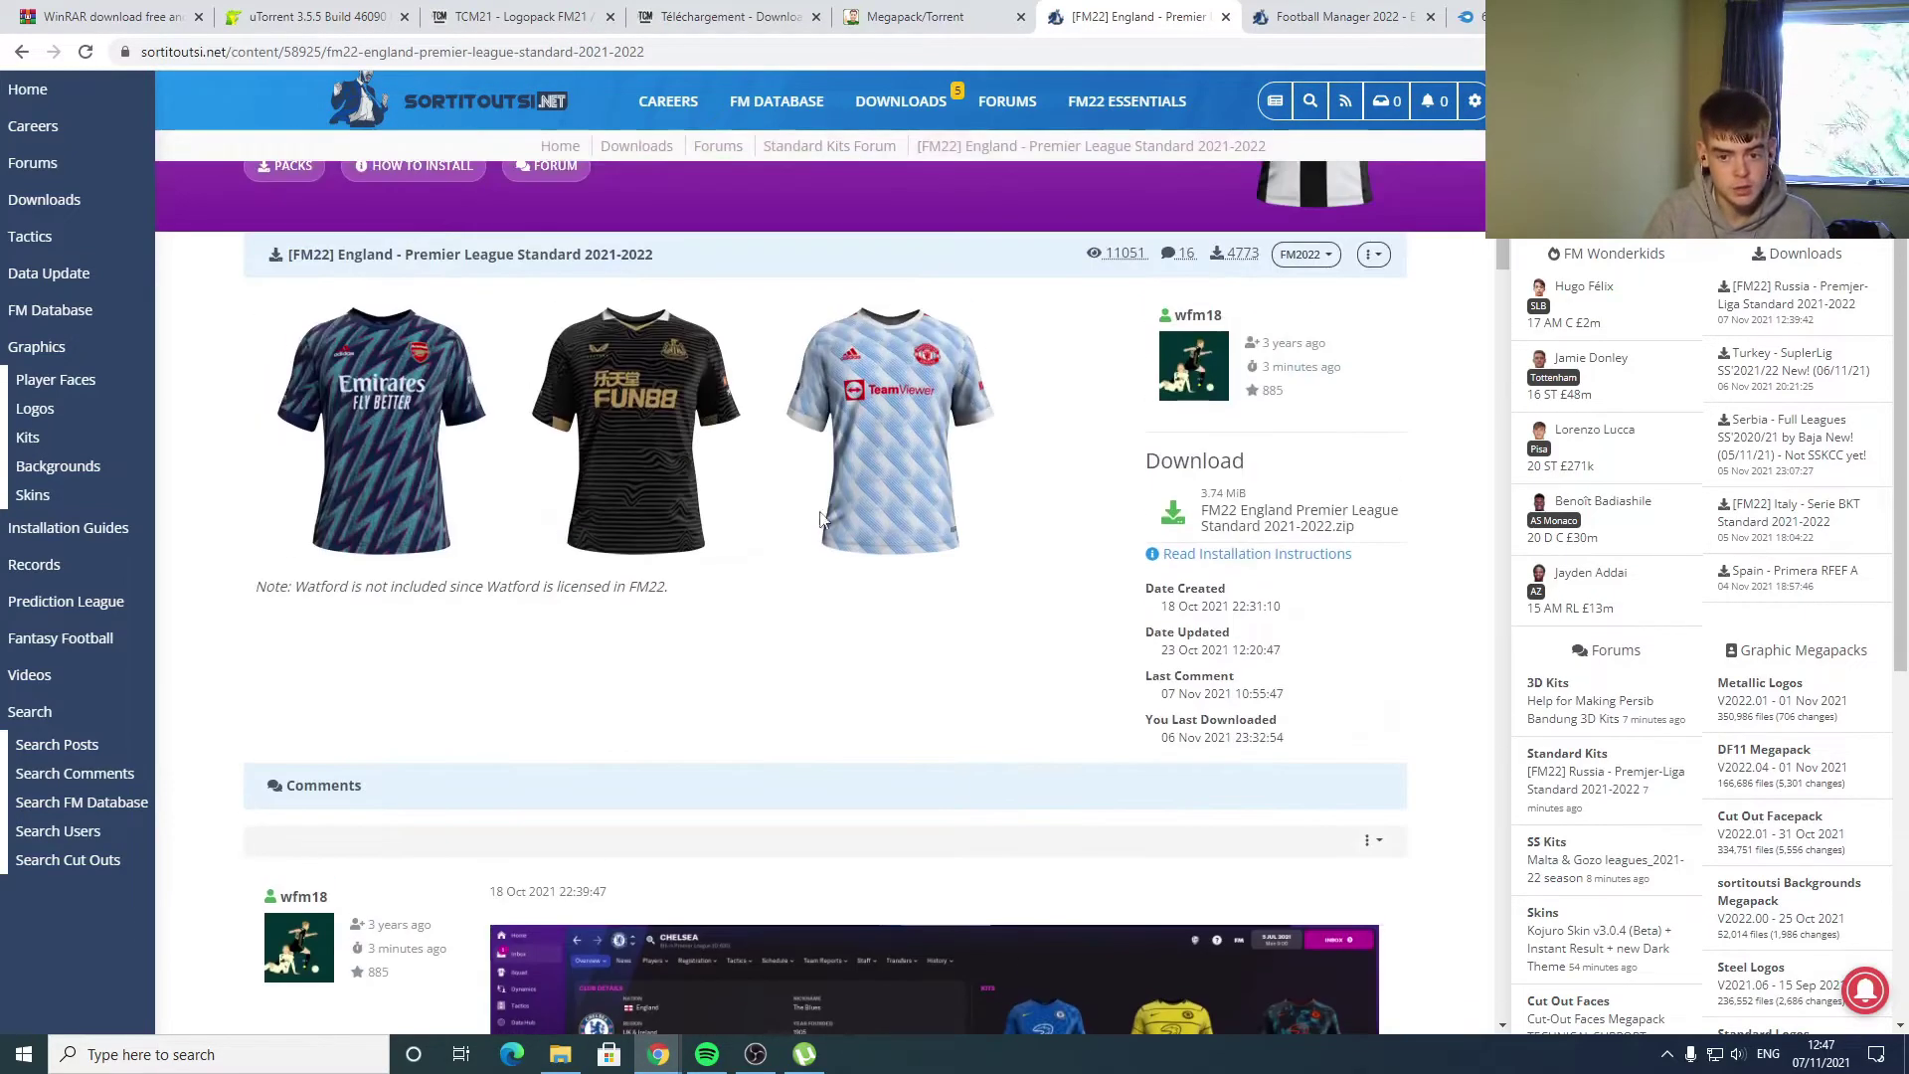
- Request the FM22 England Premier League Standard 2021-2022.zip download and open its free mediafire.com mirror
click(1196, 524)
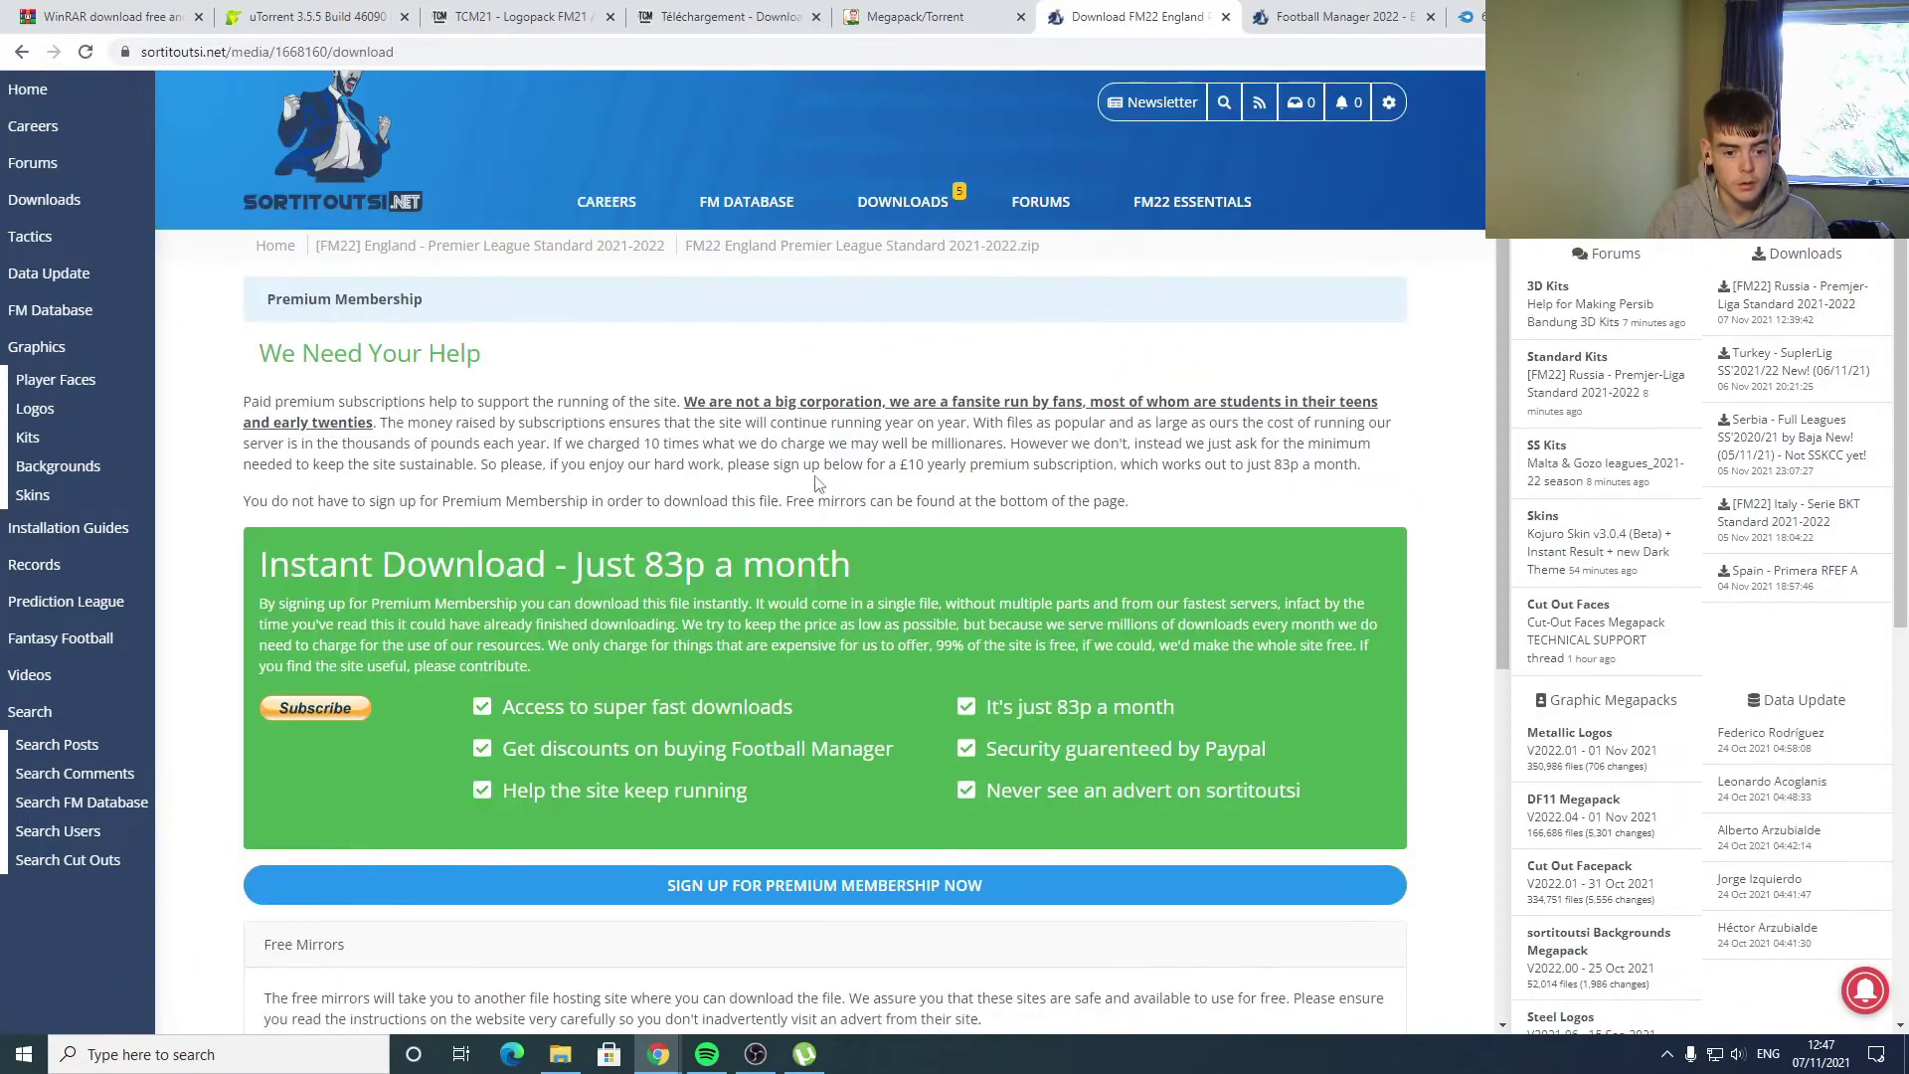
scroll(815, 484, down, 5)
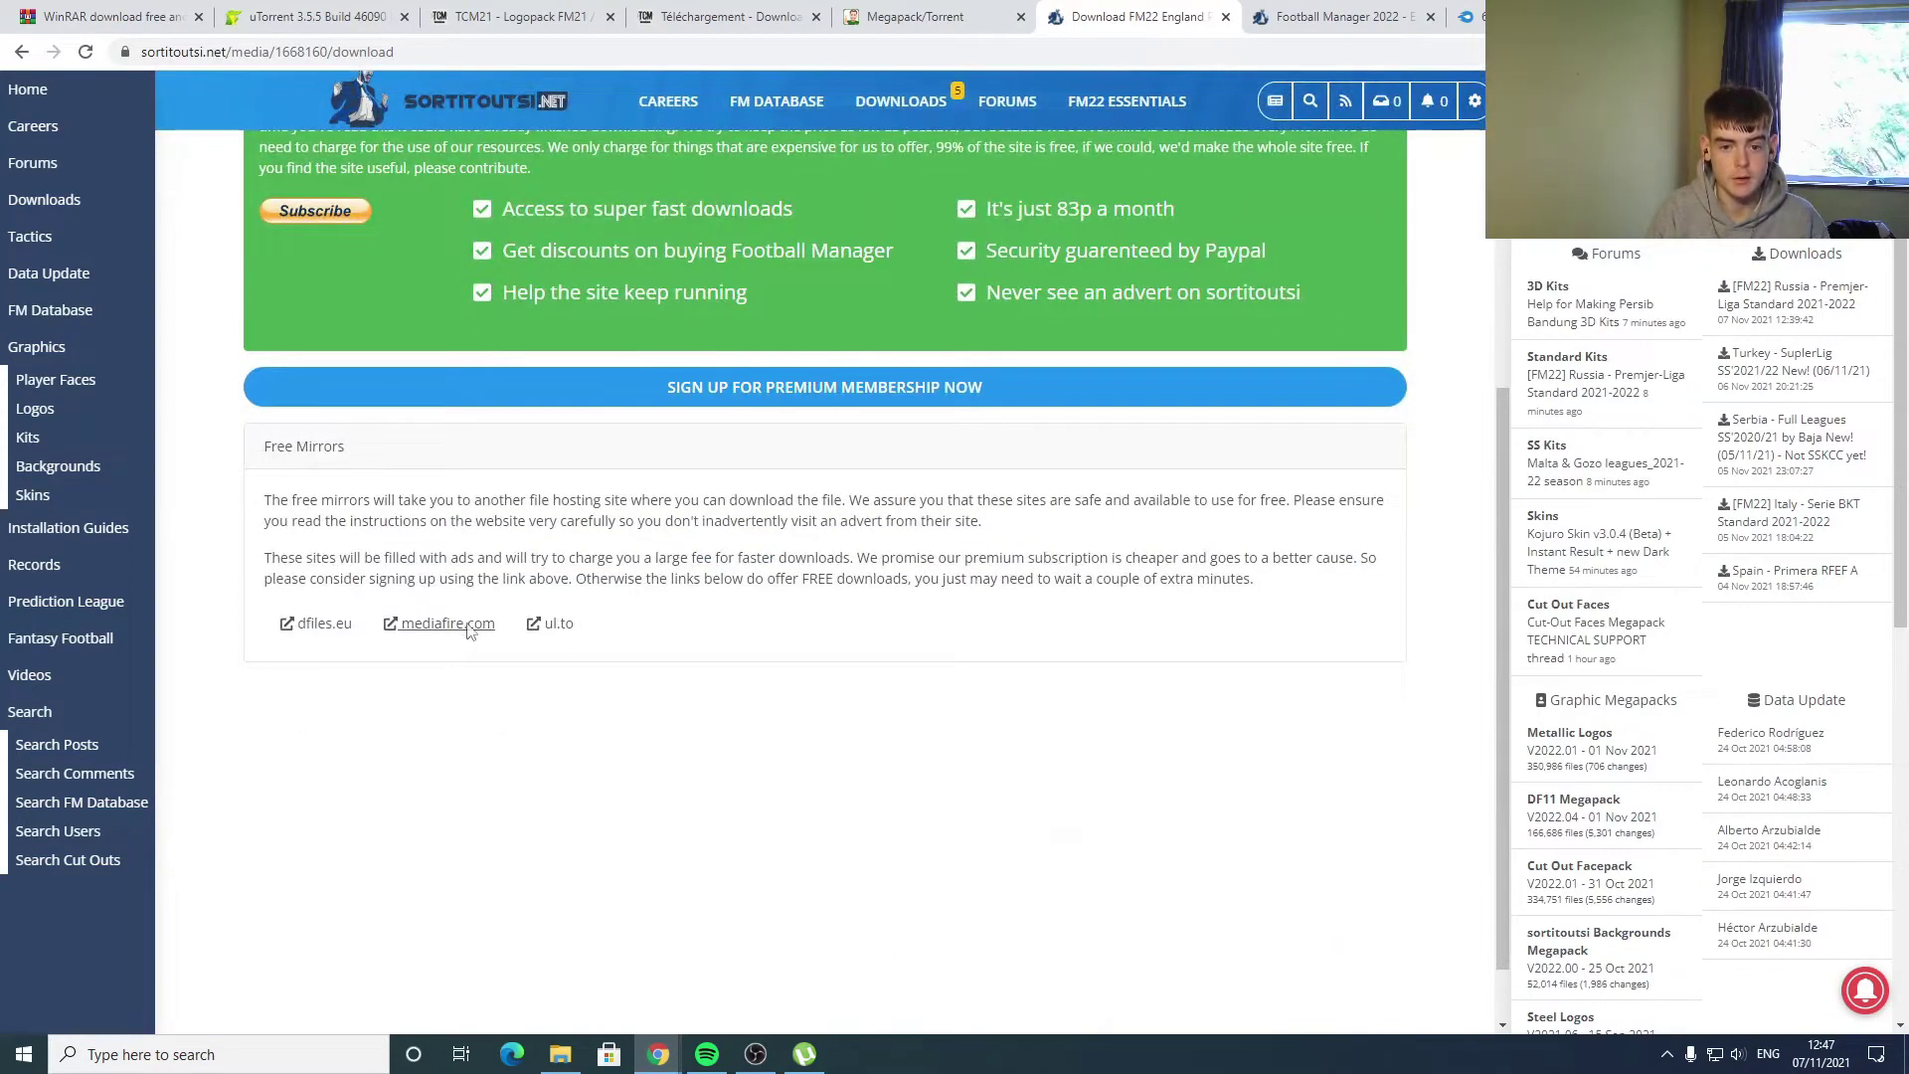
click(447, 623)
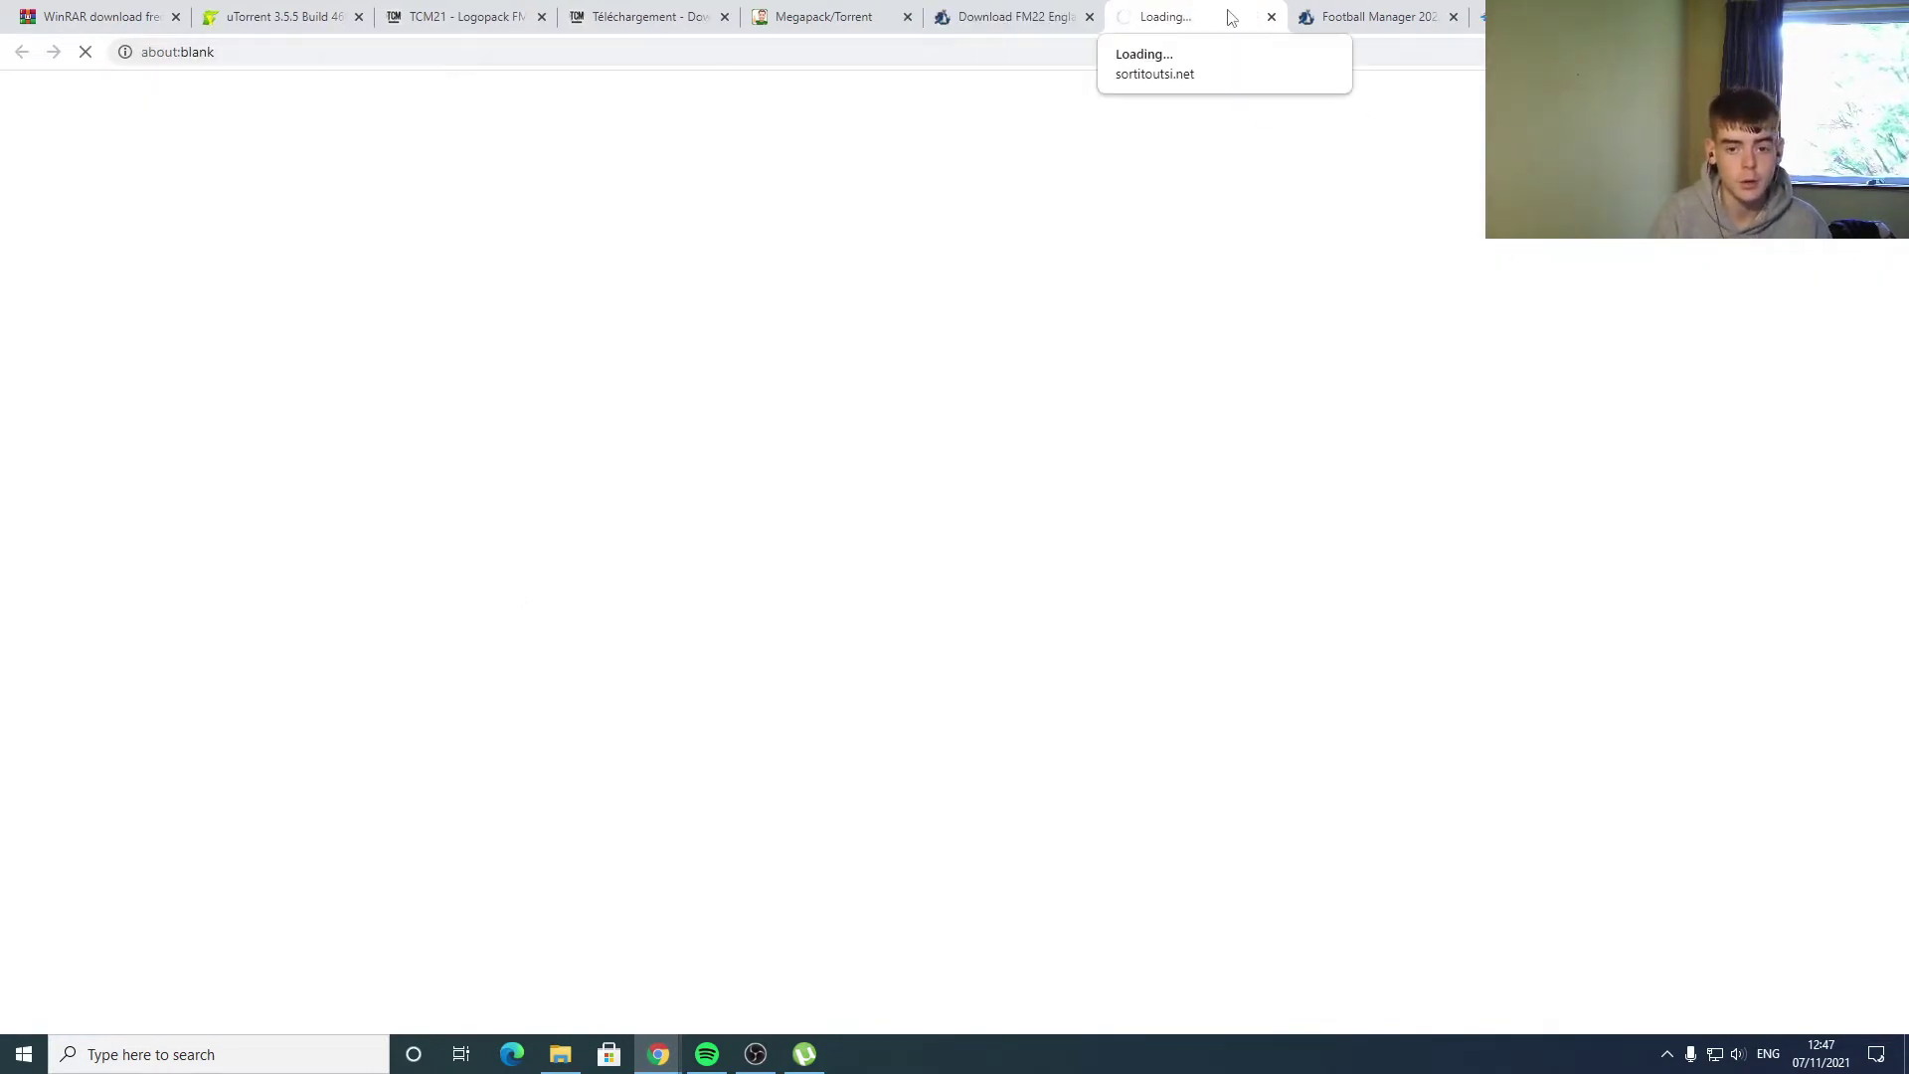
- Check the MediaFire page for the FM22 England Premier League Standard 2021-2022 kit pack, then return to its sortitoutsi download page
click(1052, 8)
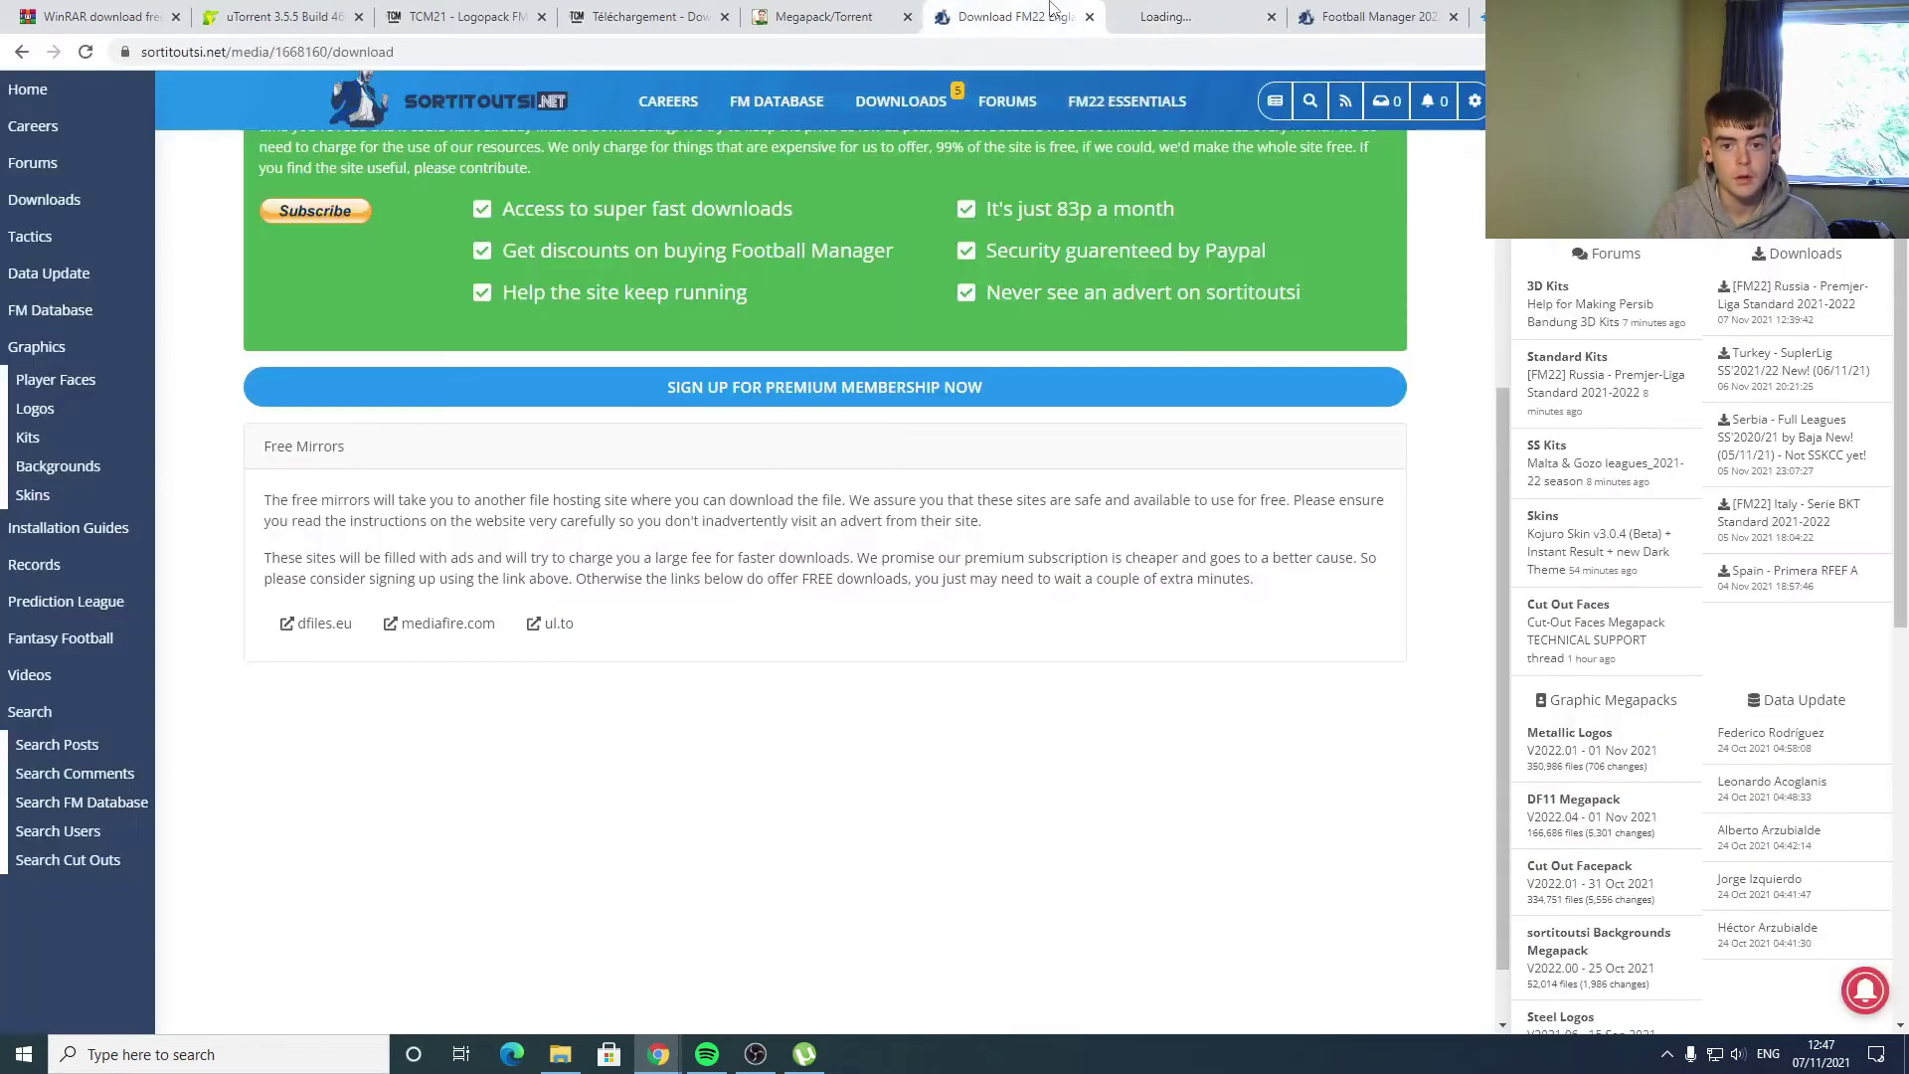
scroll(1081, 177, up, 5)
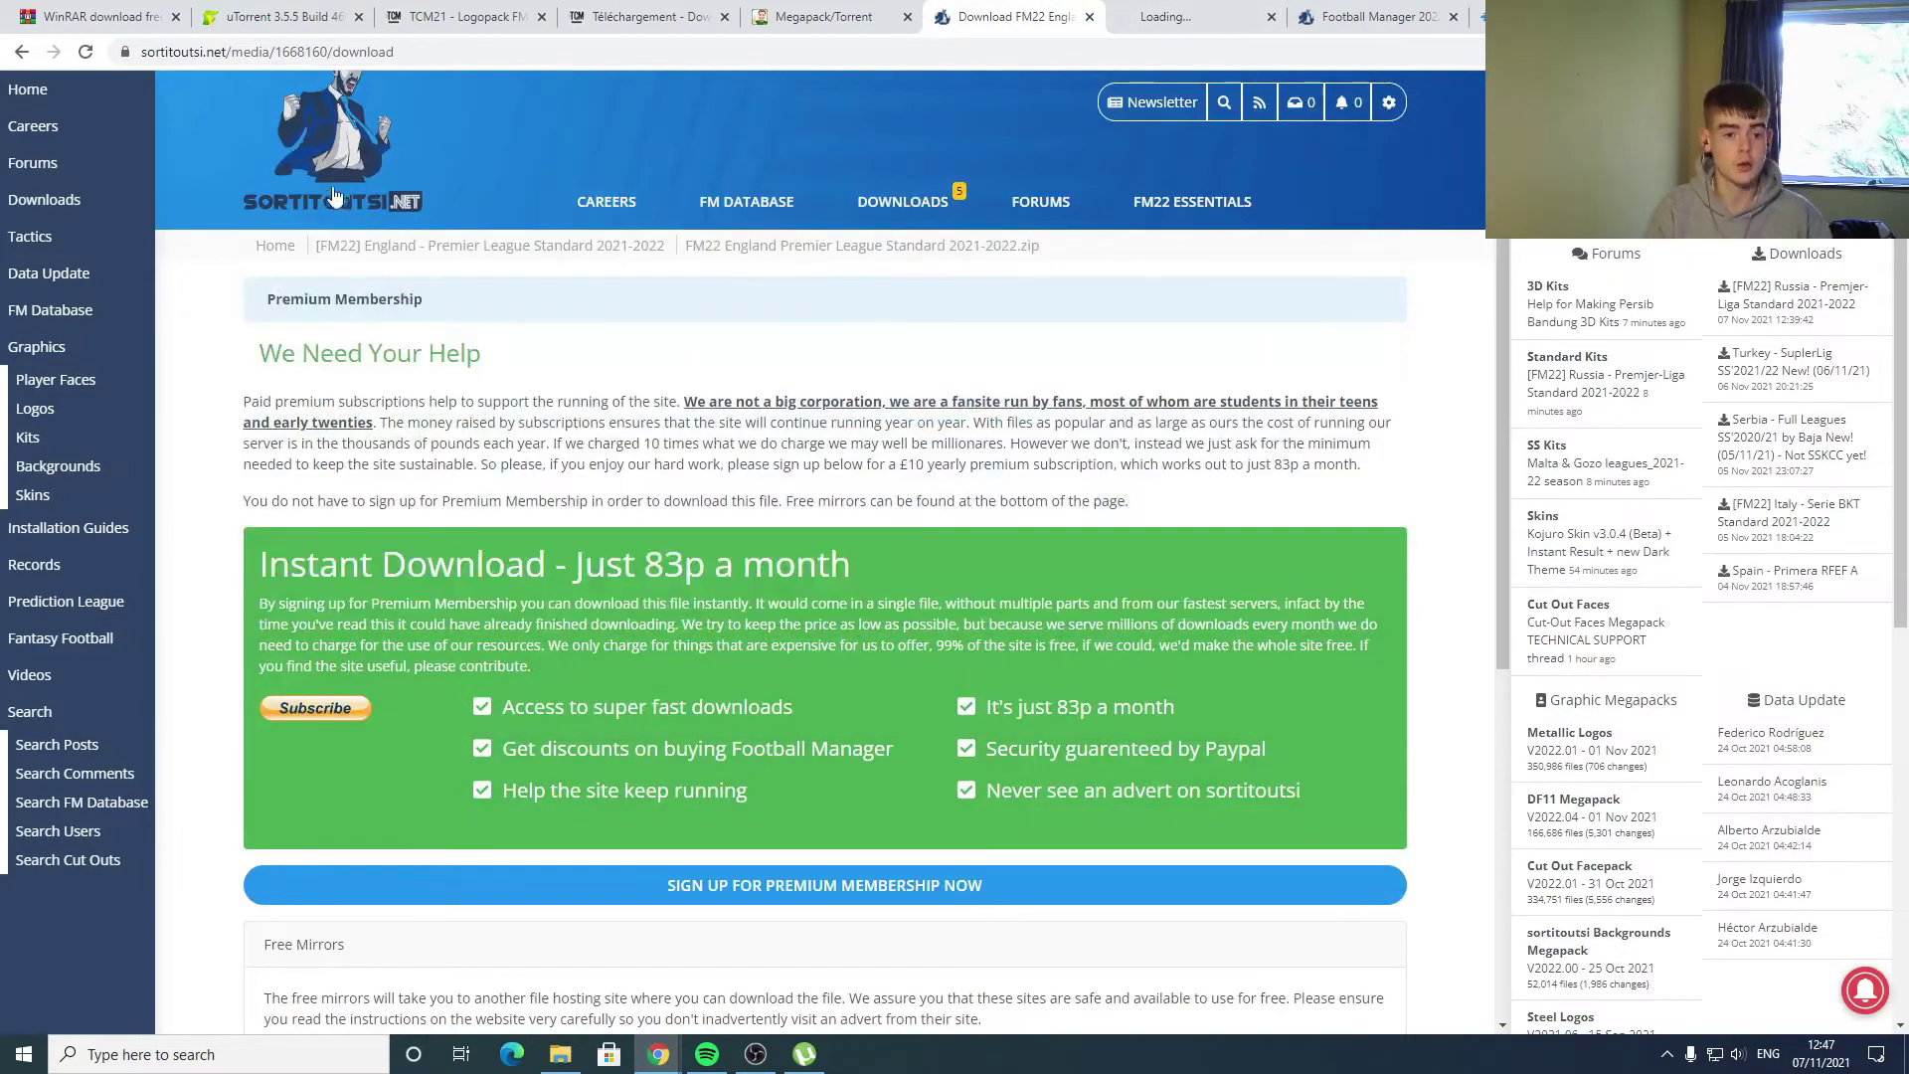
click(1183, 8)
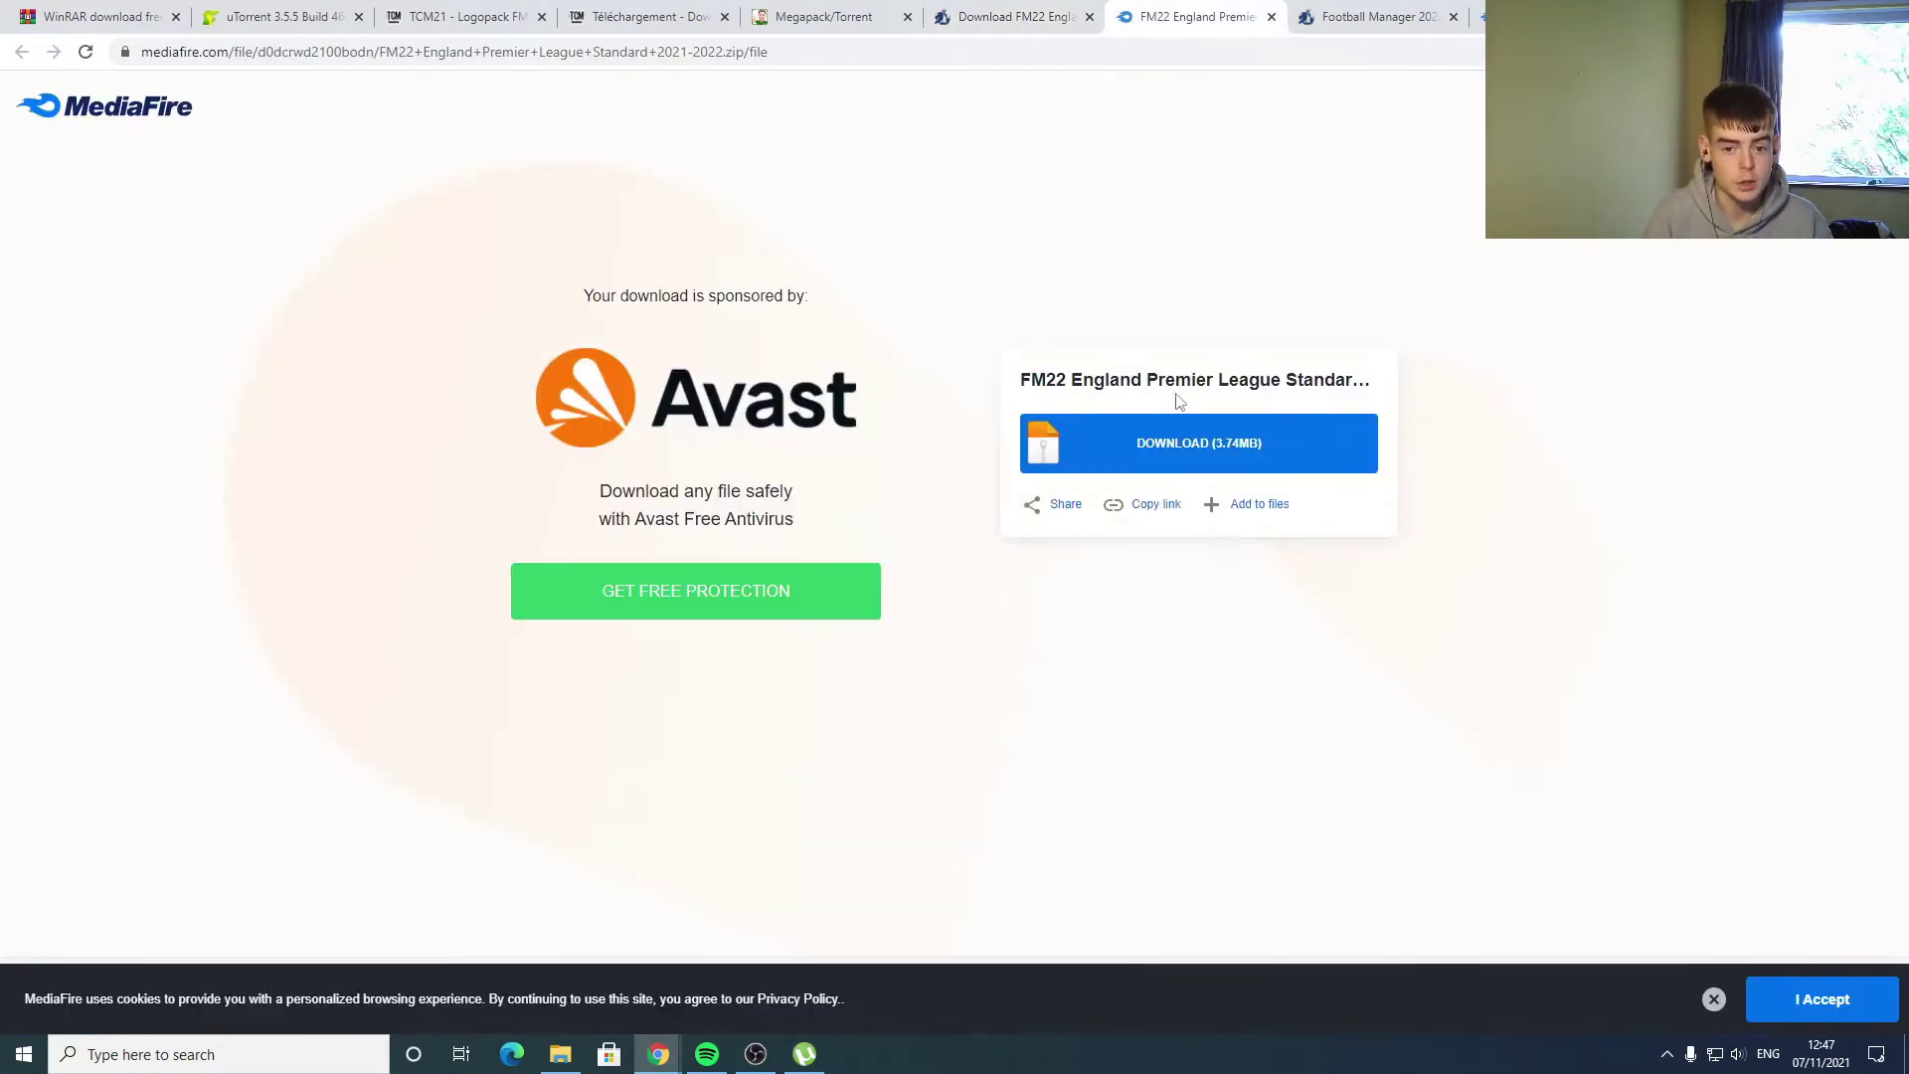
click(1272, 17)
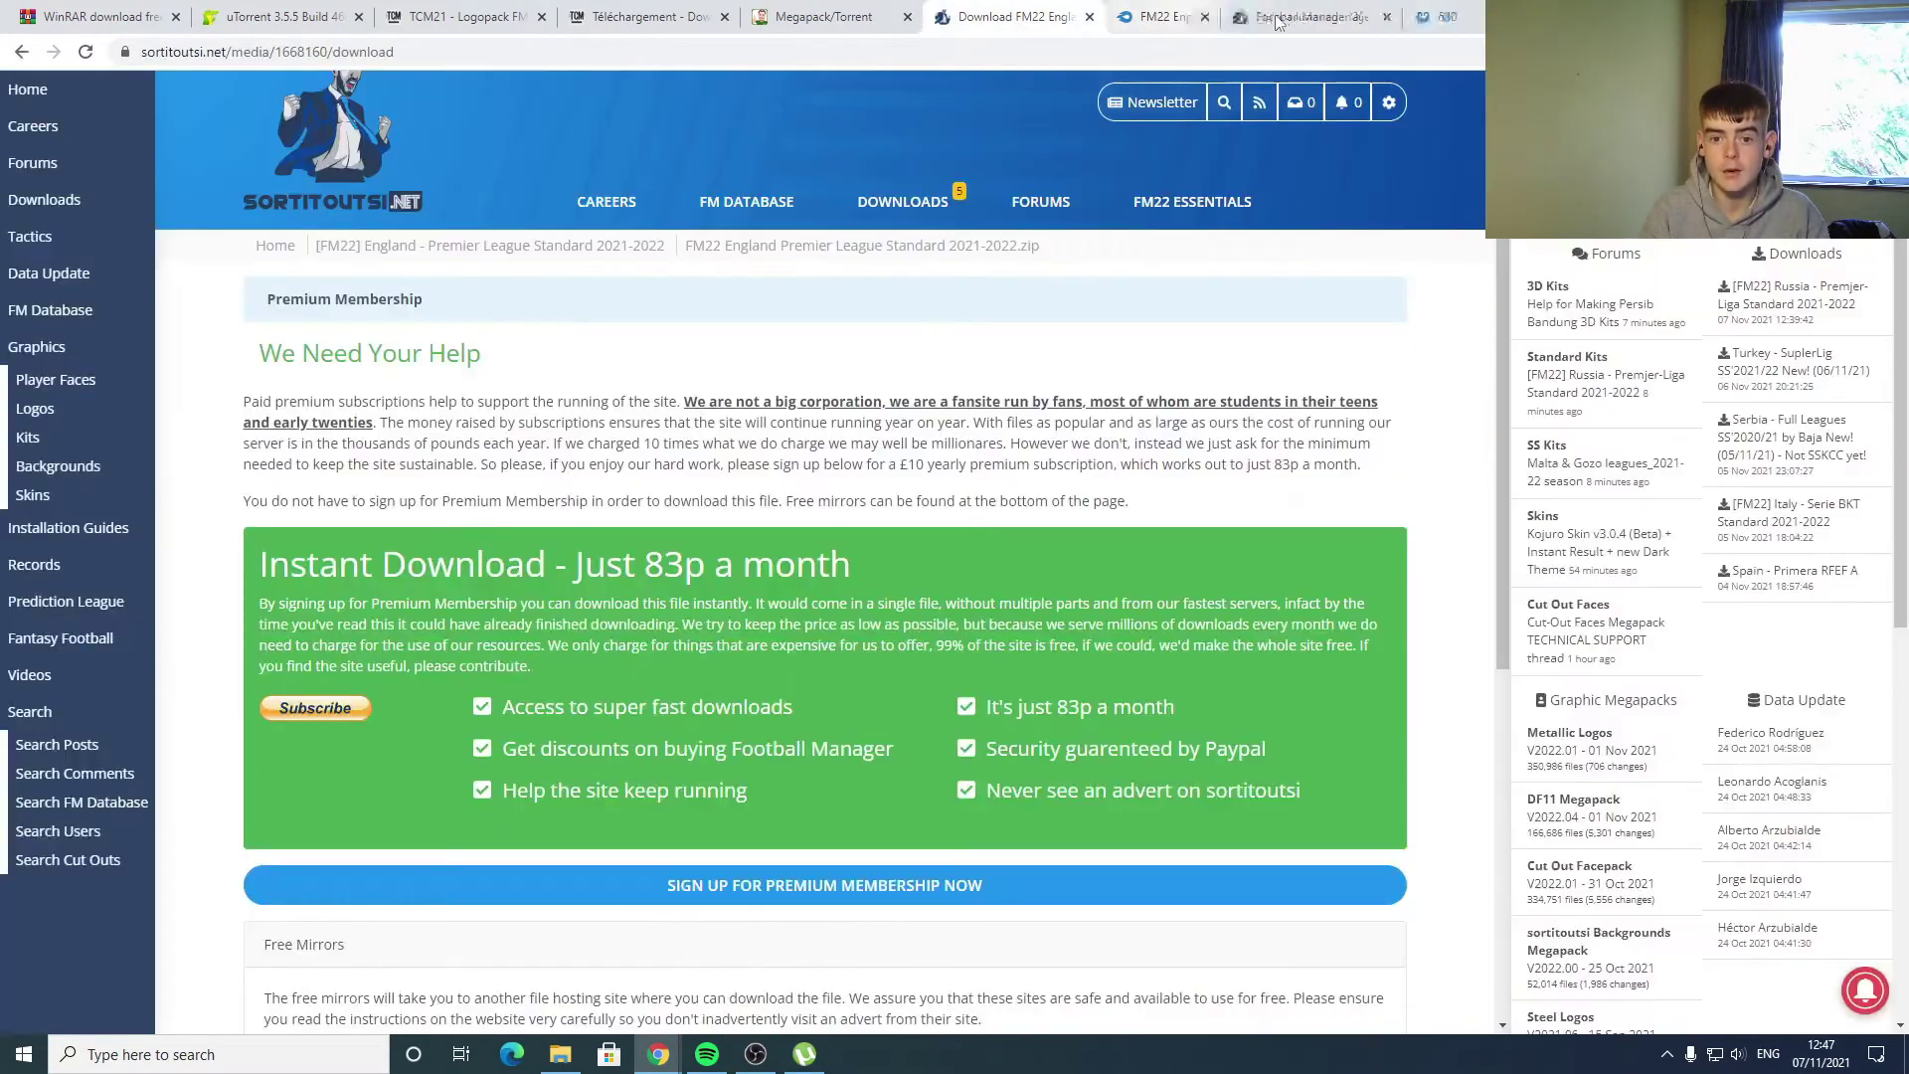
- Go back to the Standard Kits Forum list and look over the other FM22 league kit packs
click(22, 52)
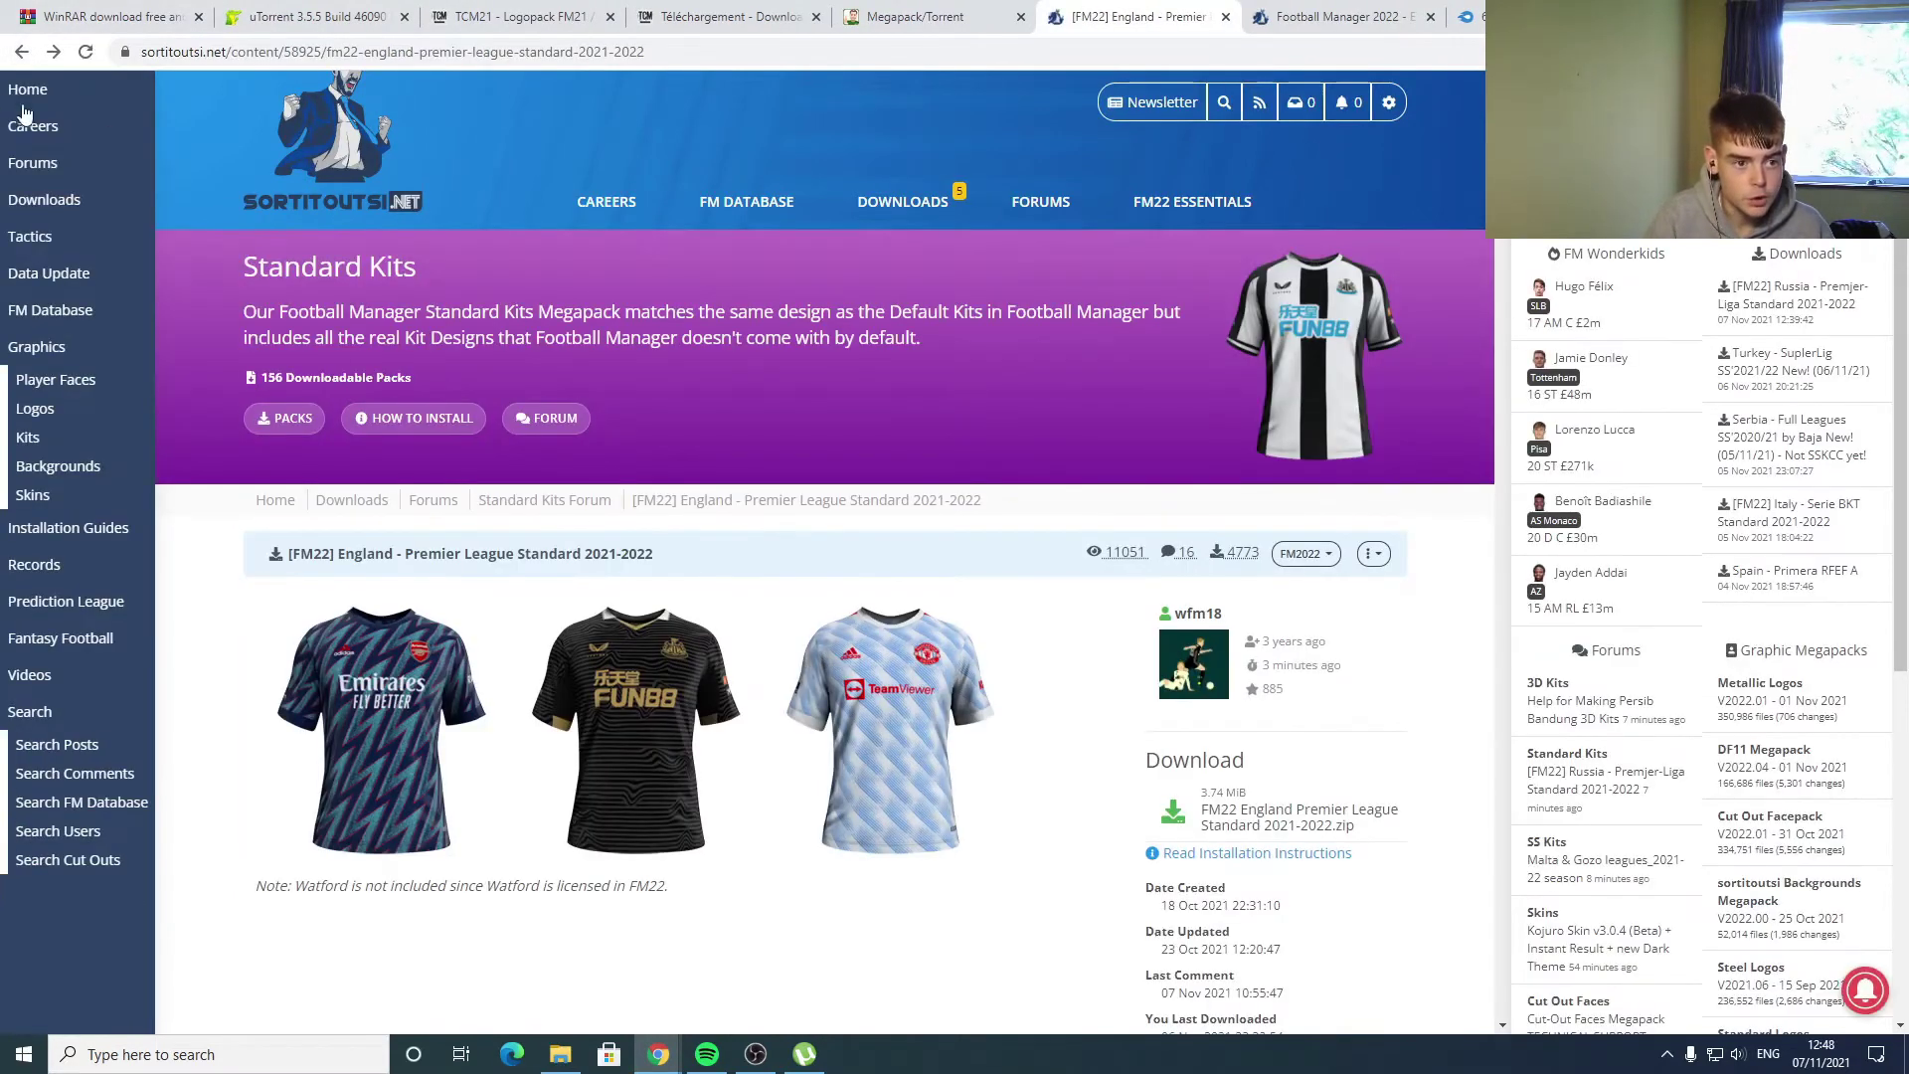
click(22, 52)
scroll(567, 575, down, 4)
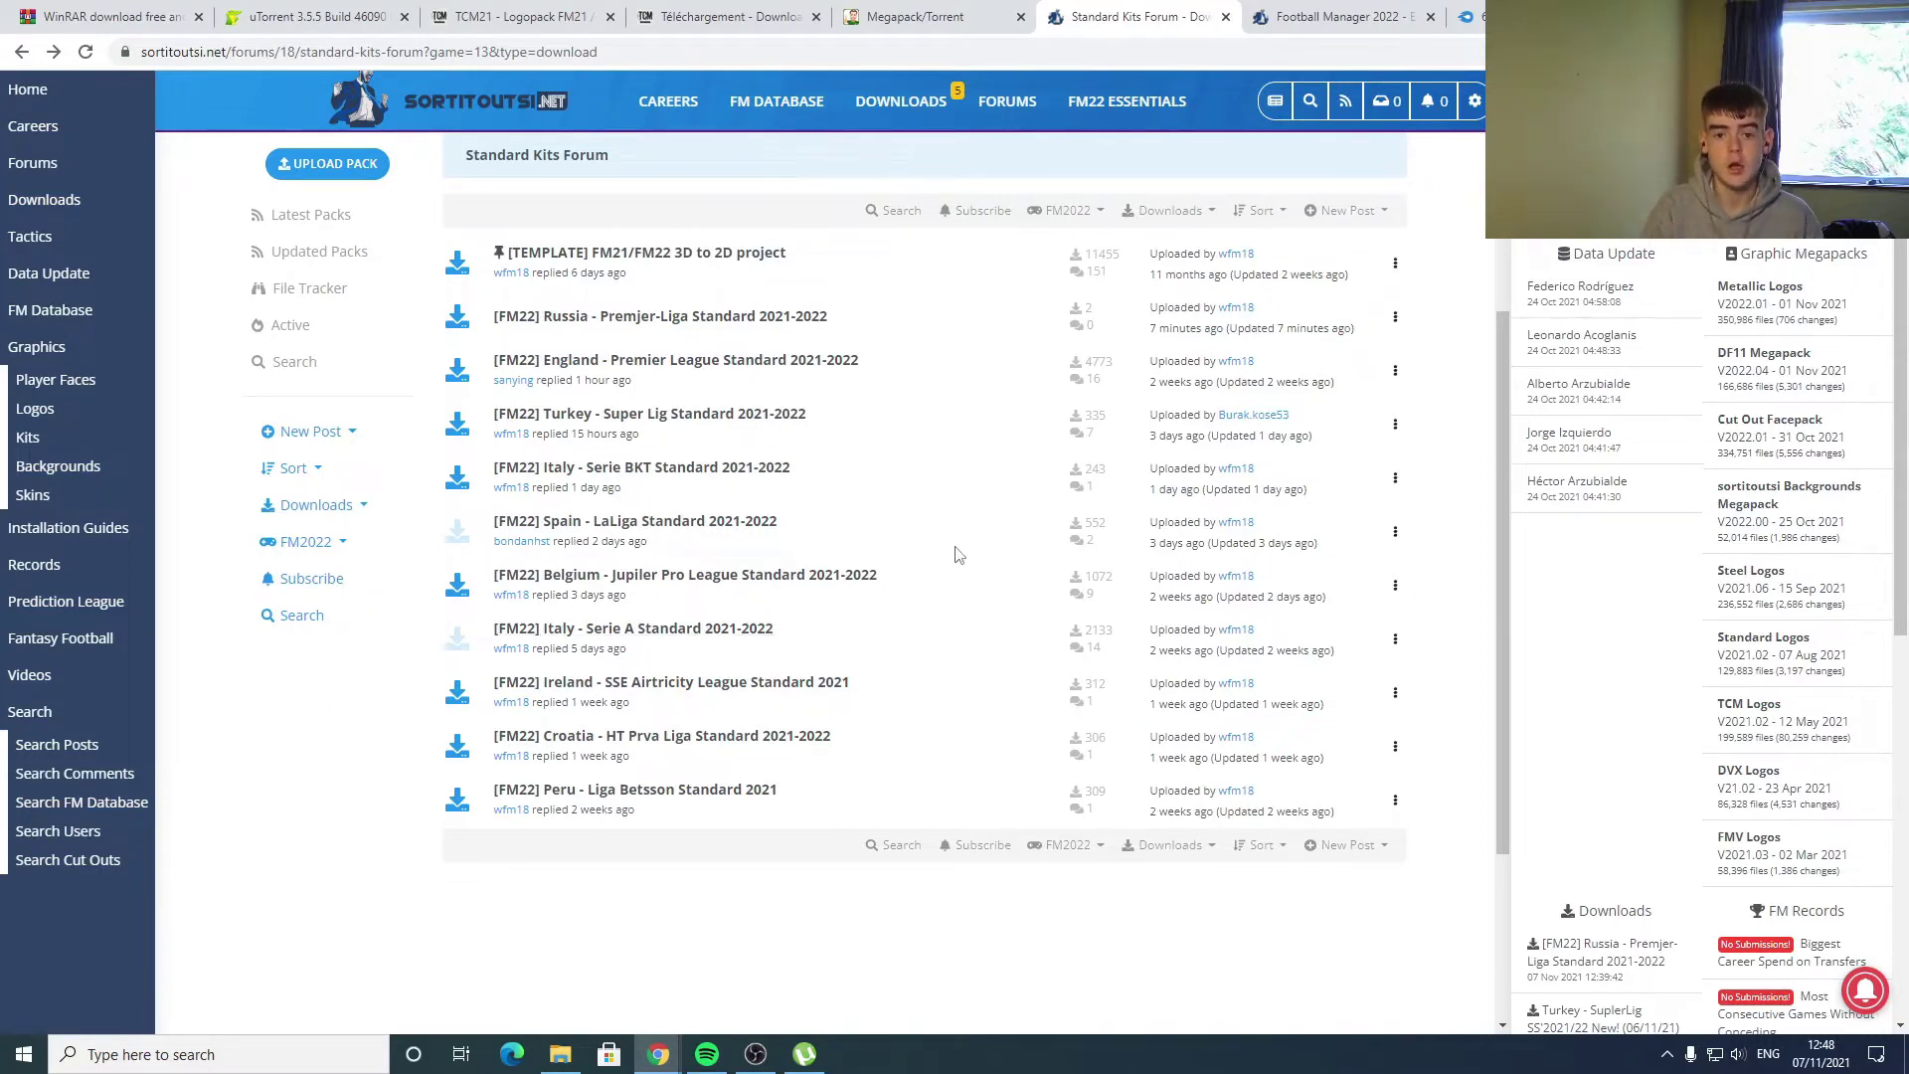
- Return to the kits overview, choose the 3D Kits style and open its Football Manager 2022 Kit Packs list
key(alt+Left)
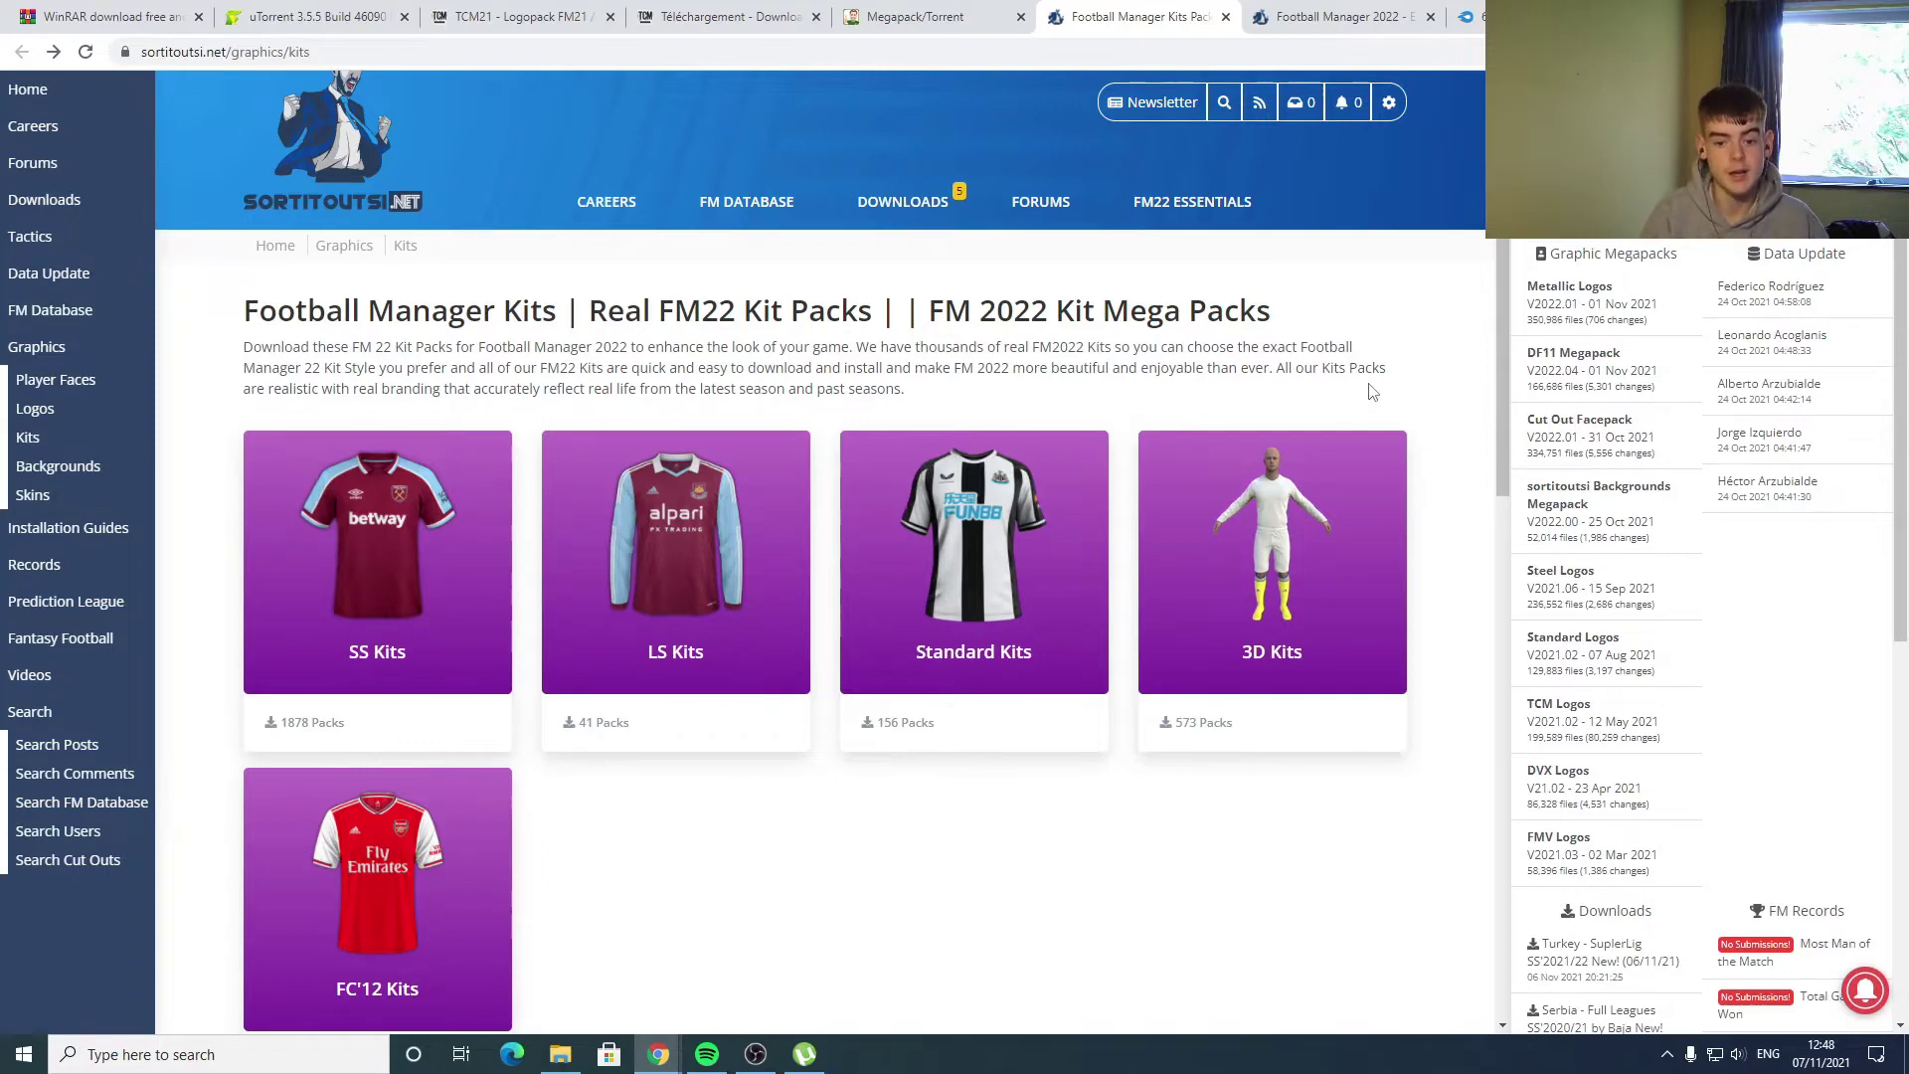
click(1292, 509)
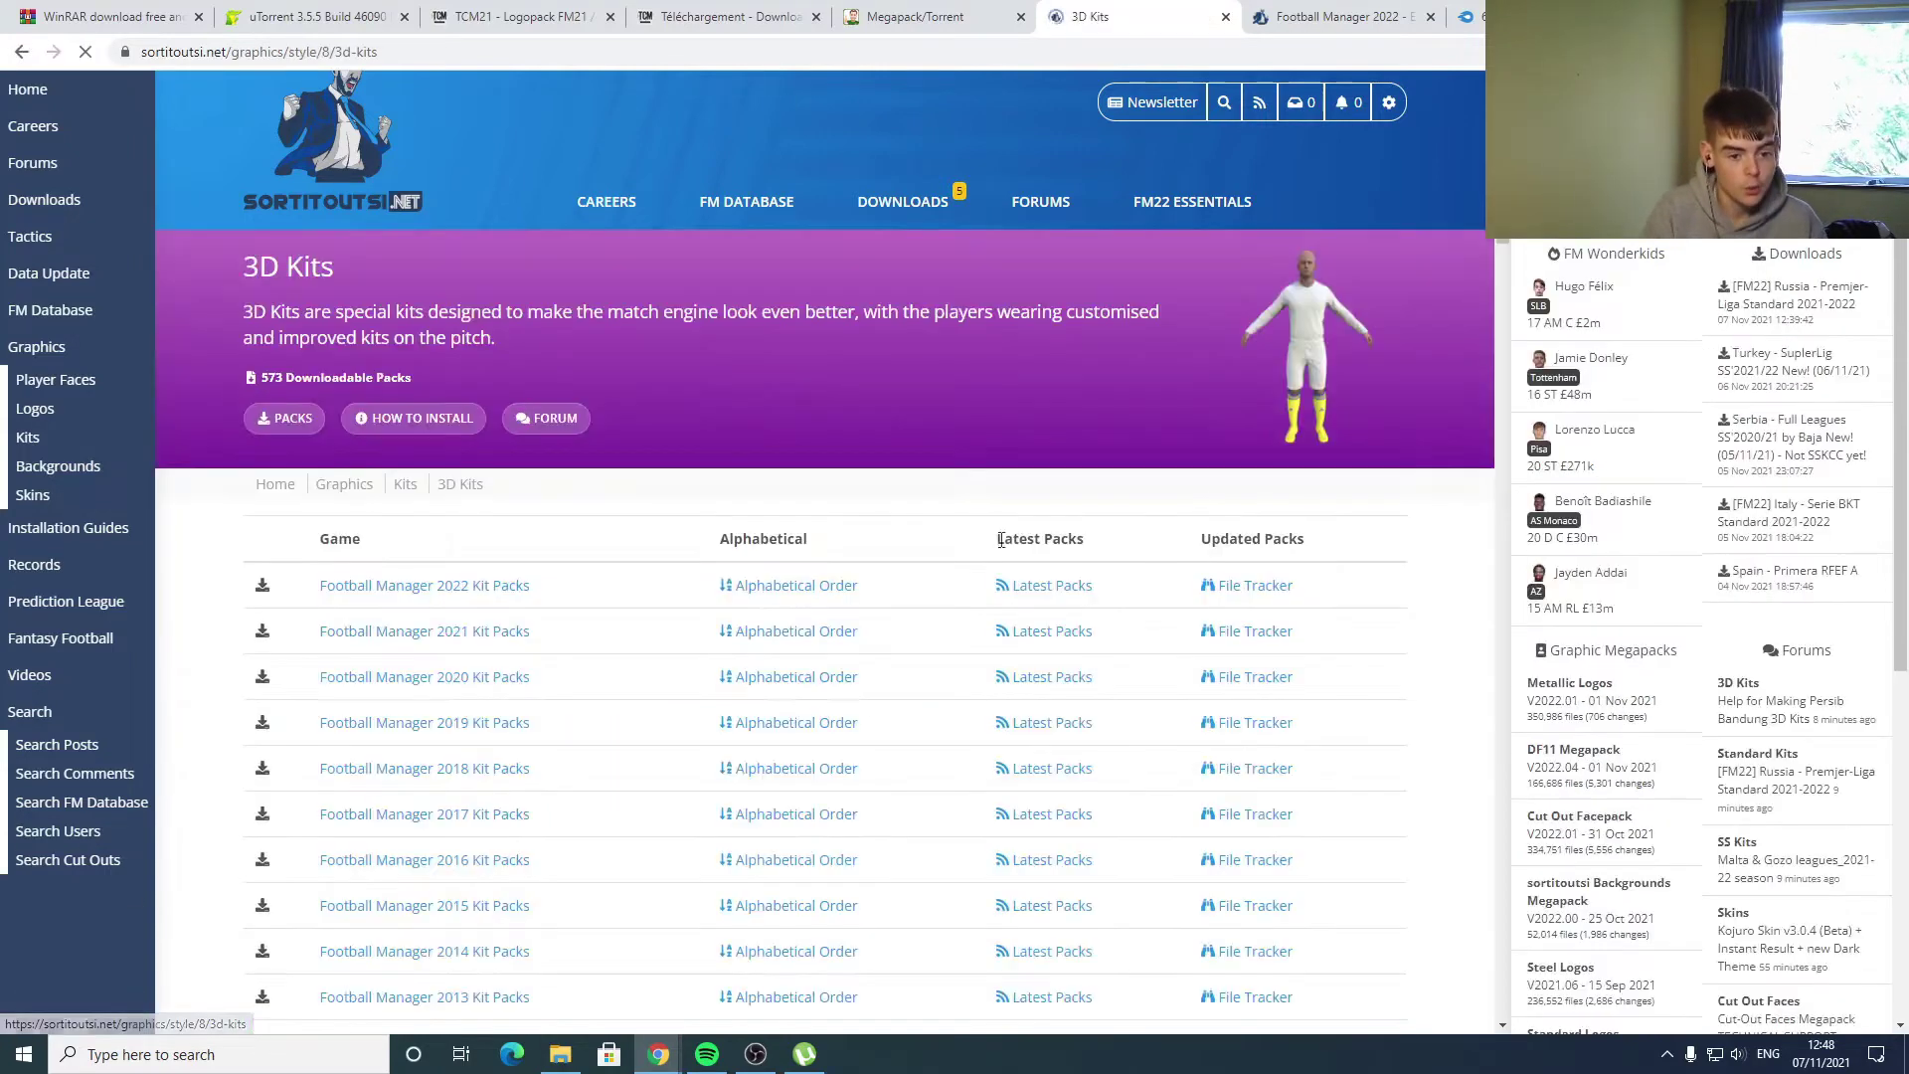
click(503, 587)
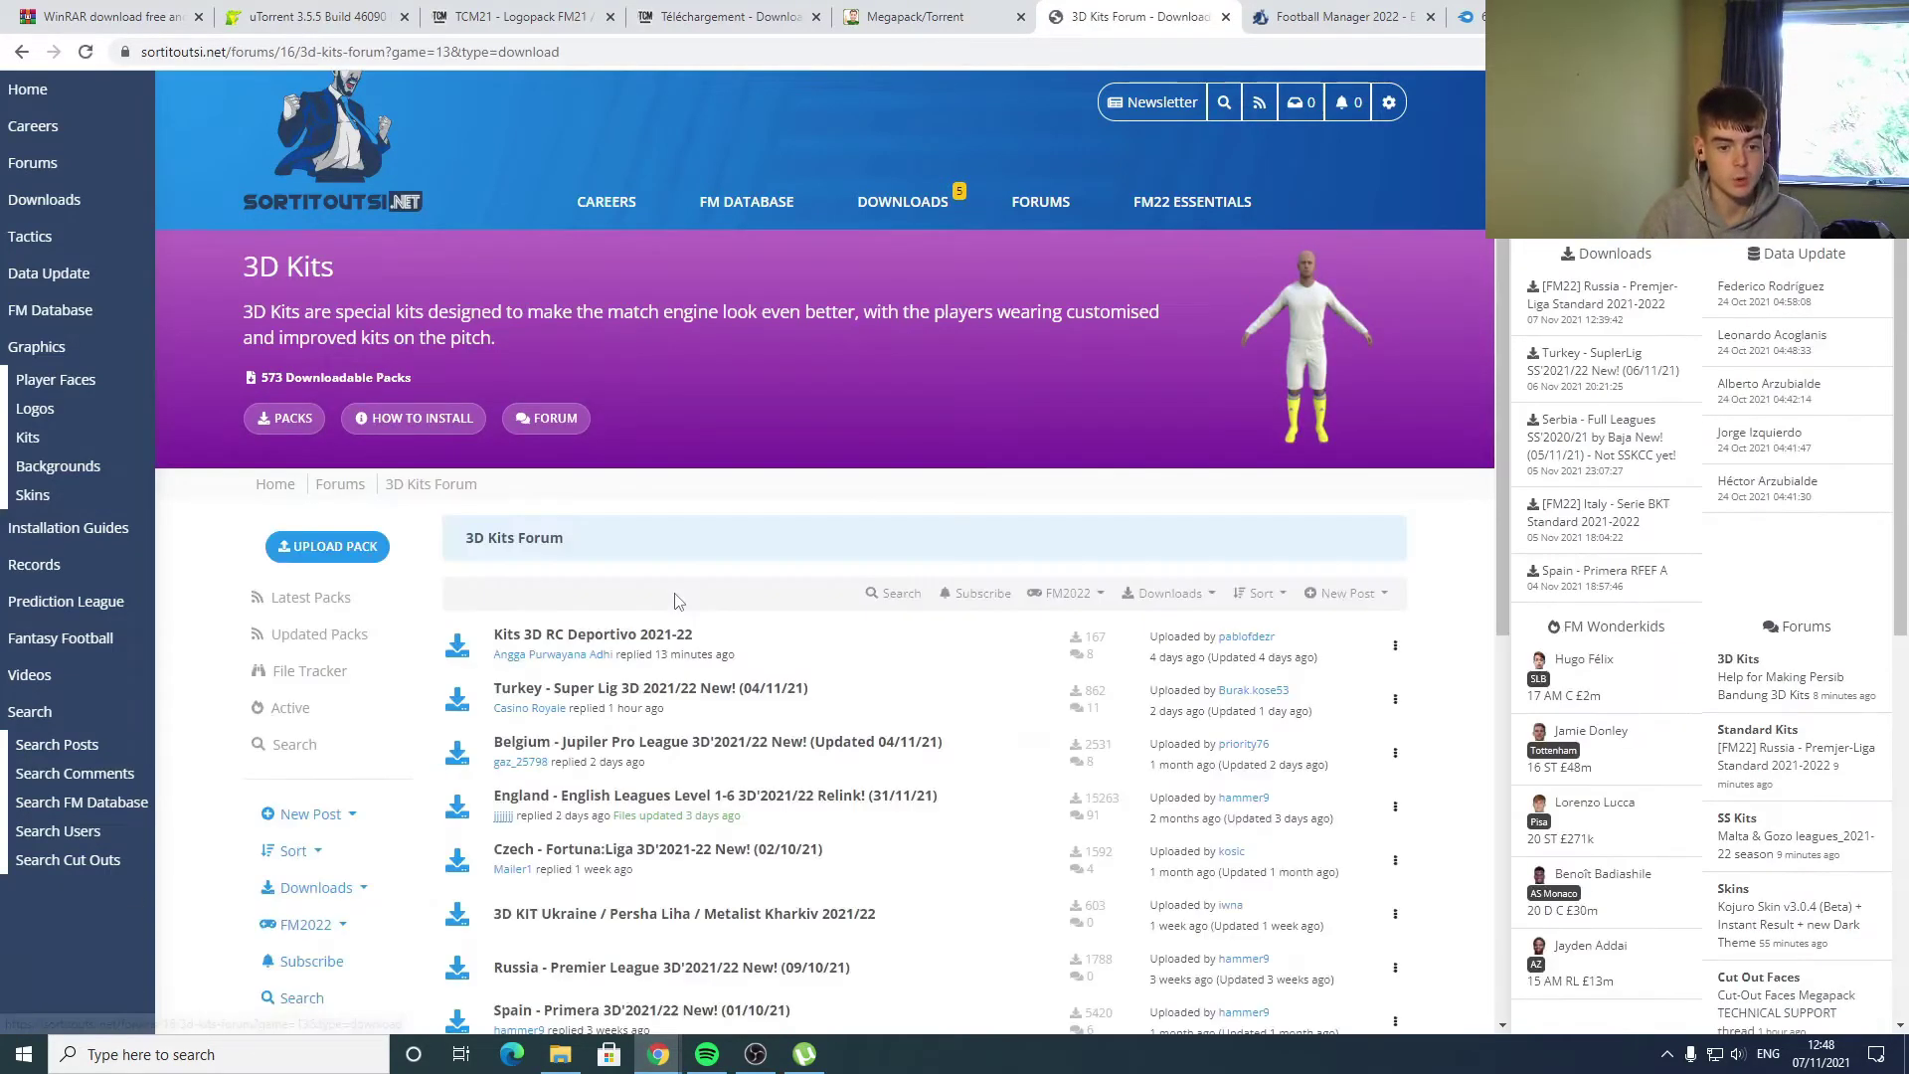
scroll(731, 544, down, 1)
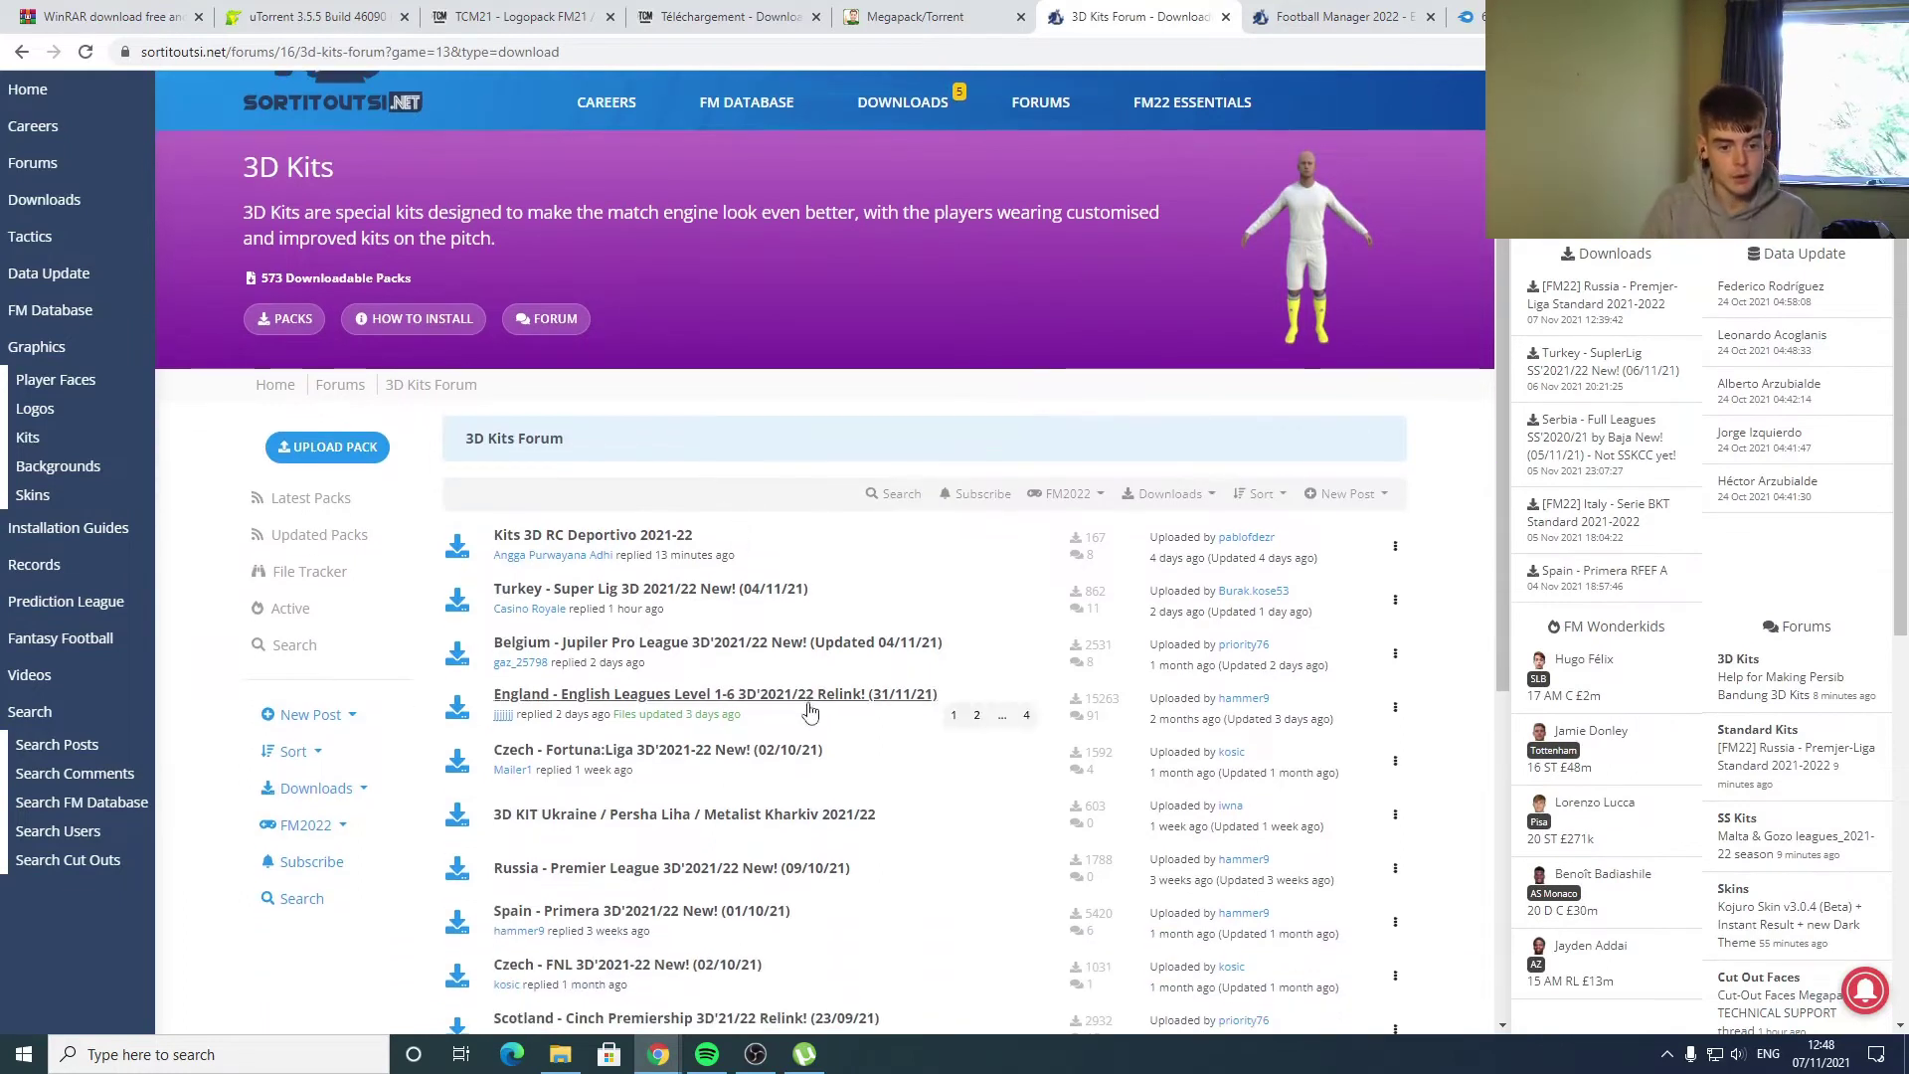
scroll(875, 704, down, 2)
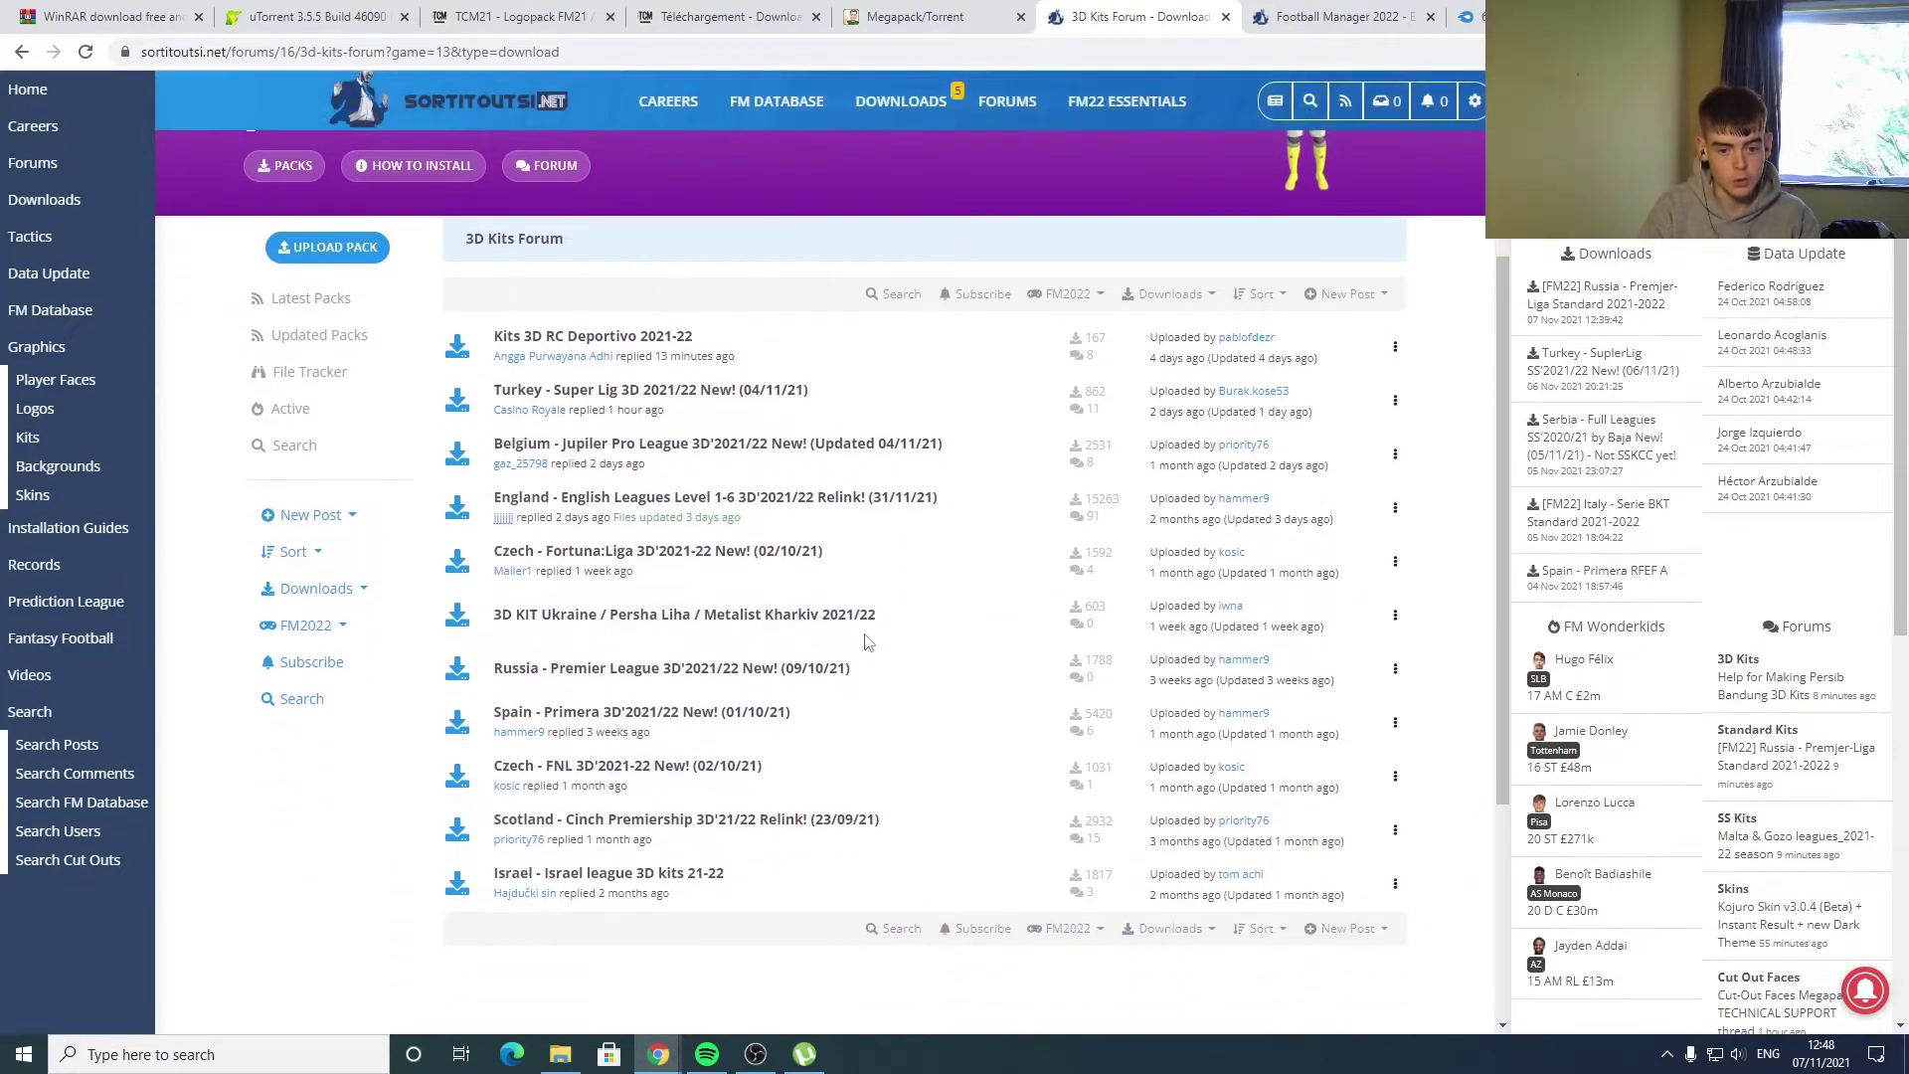
- Open the England - English Leagues Level 1-6 3D'2021/22 pack and read over its description and installation notes
click(790, 499)
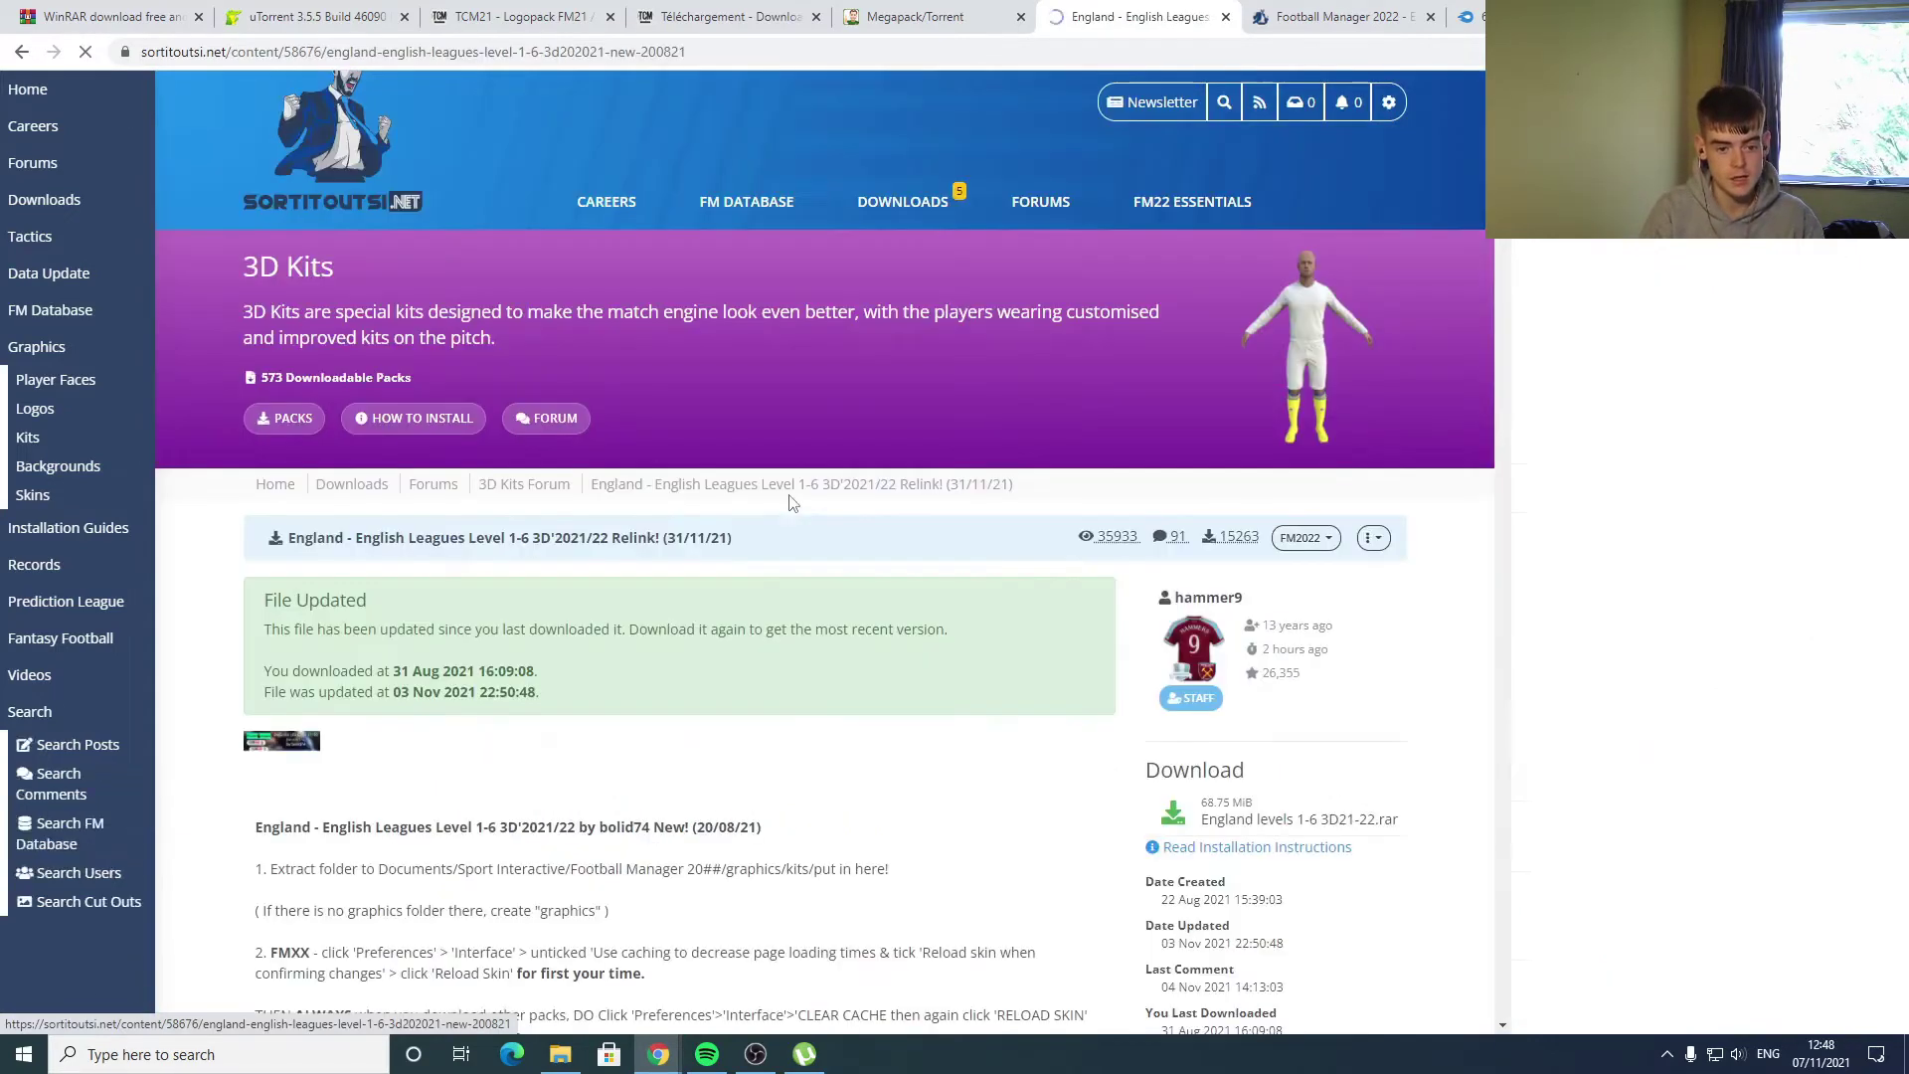
scroll(861, 581, down, 4)
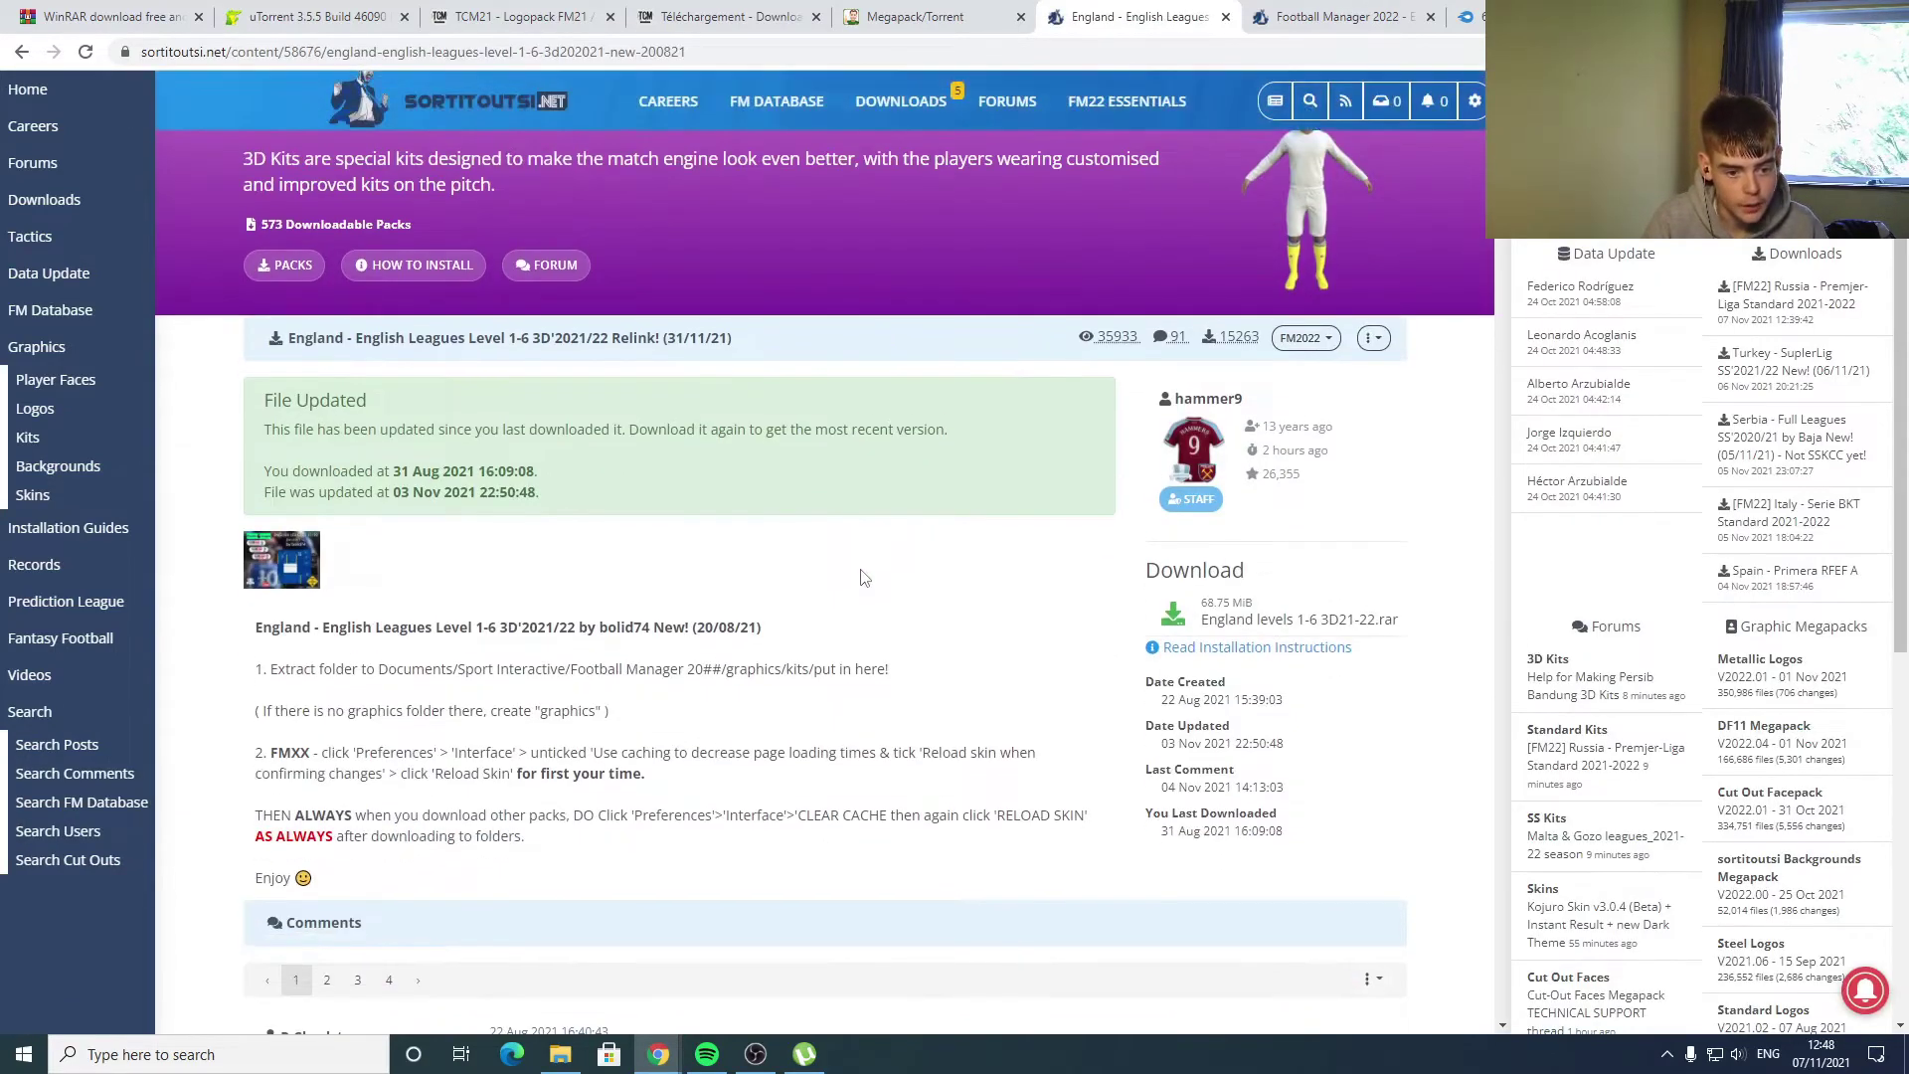
scroll(863, 577, up, 4)
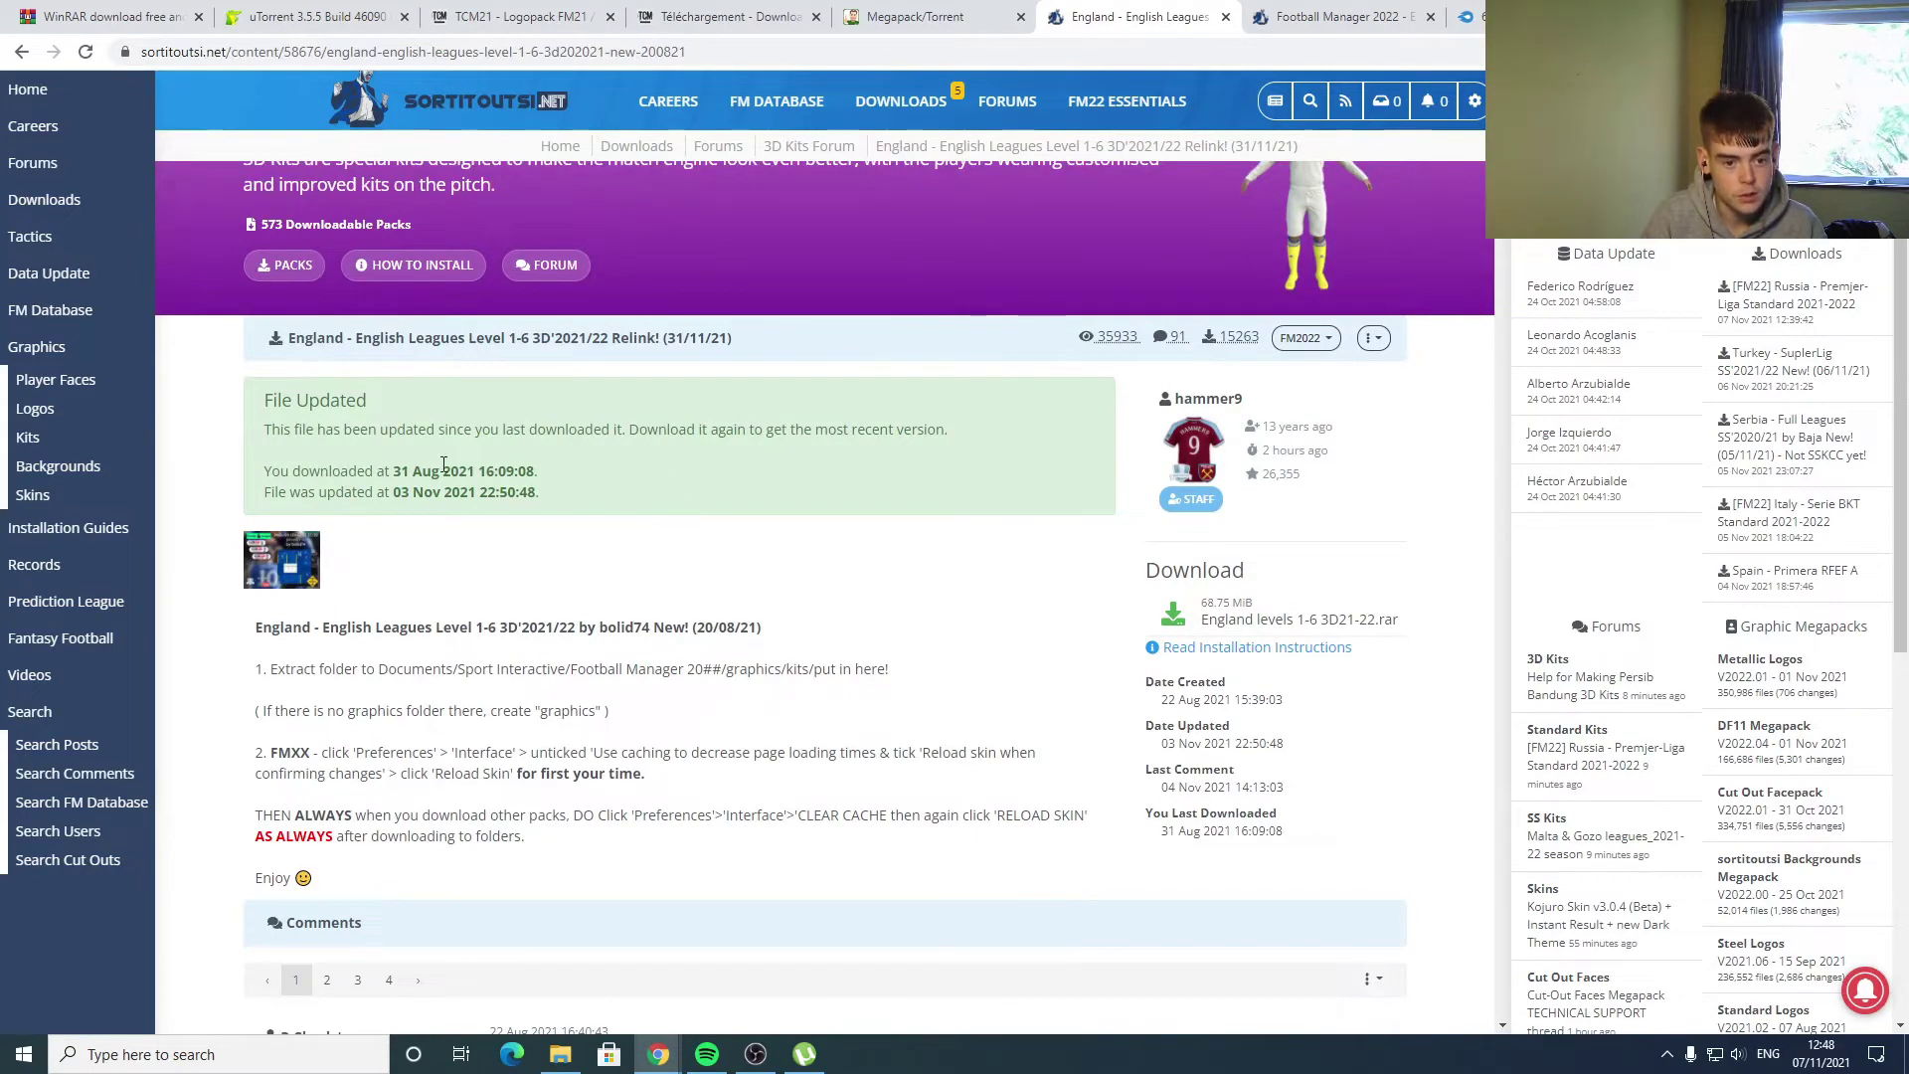
scroll(497, 545, down, 1)
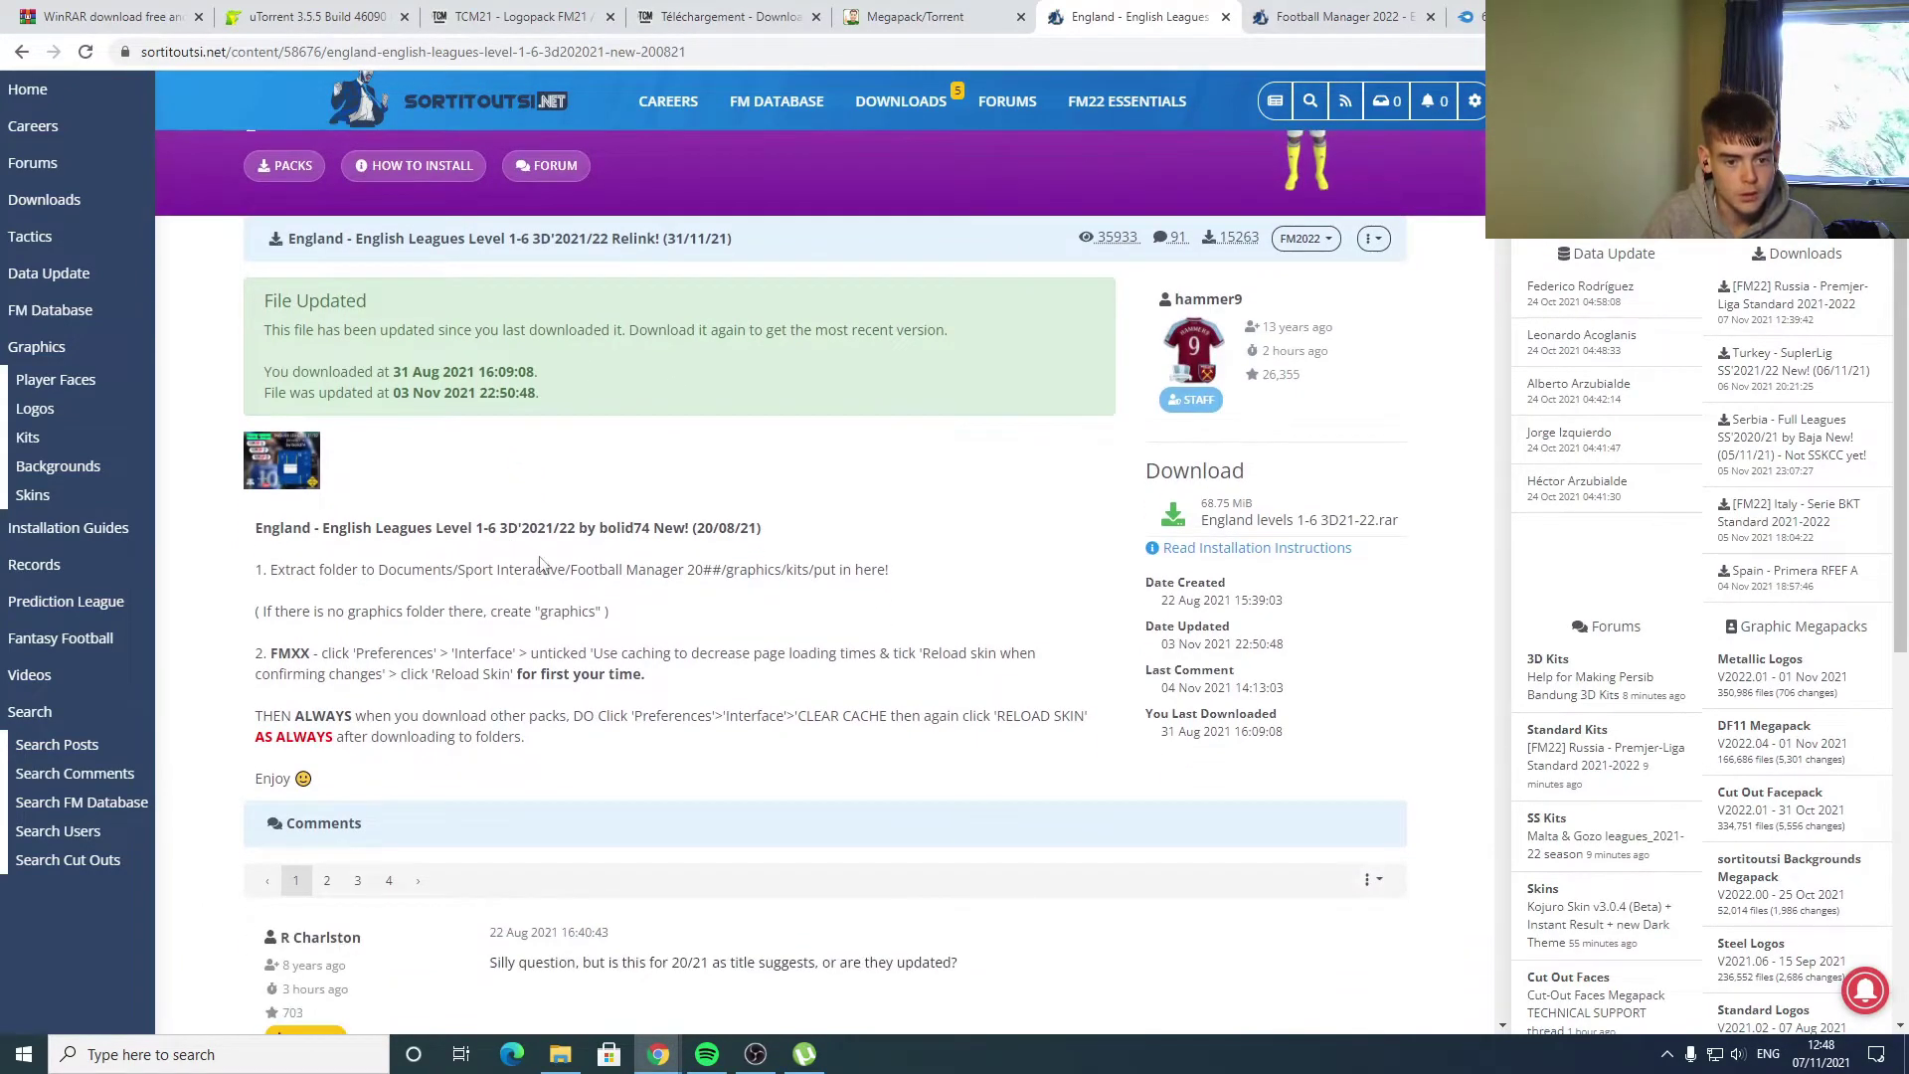
scroll(683, 567, up, 3)
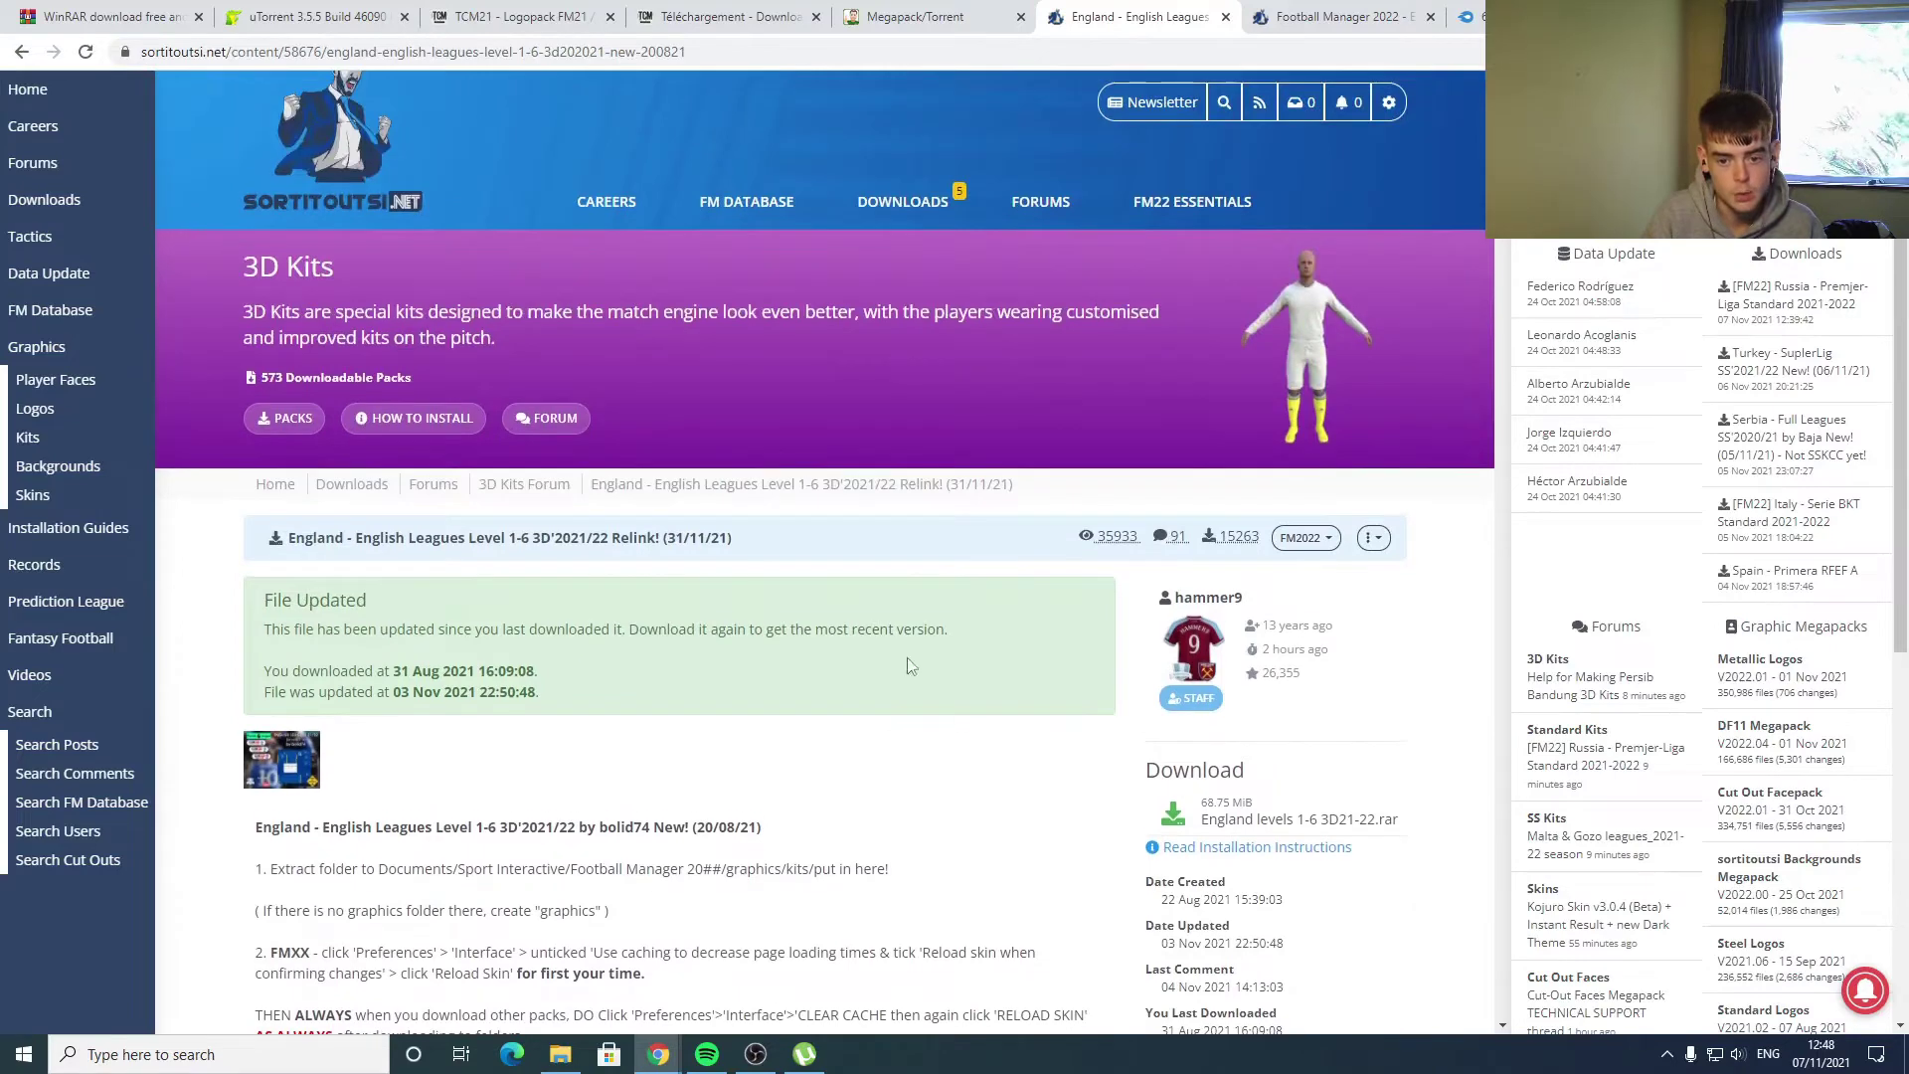
- Download England levels 1-6 3D21-22.rar through its free mediafire.com mirror
click(1233, 820)
scroll(916, 683, down, 6)
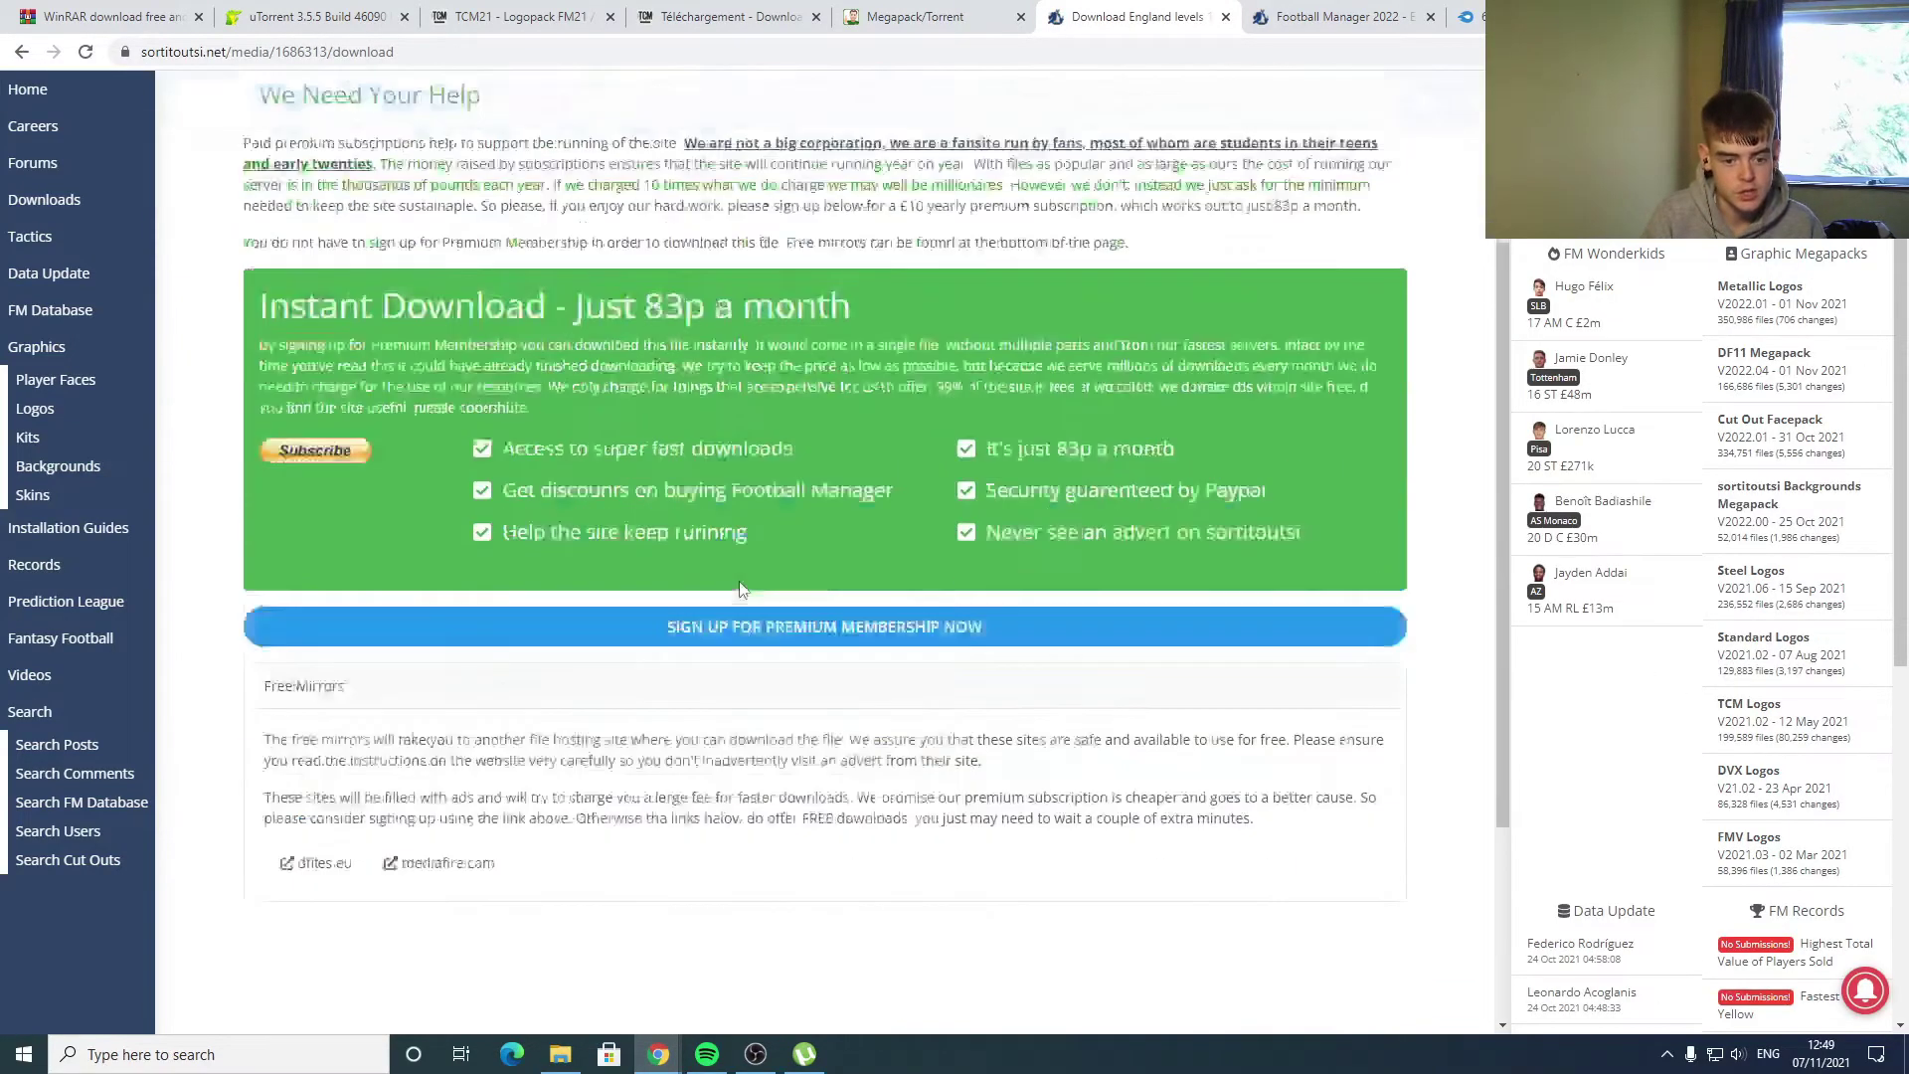
click(448, 723)
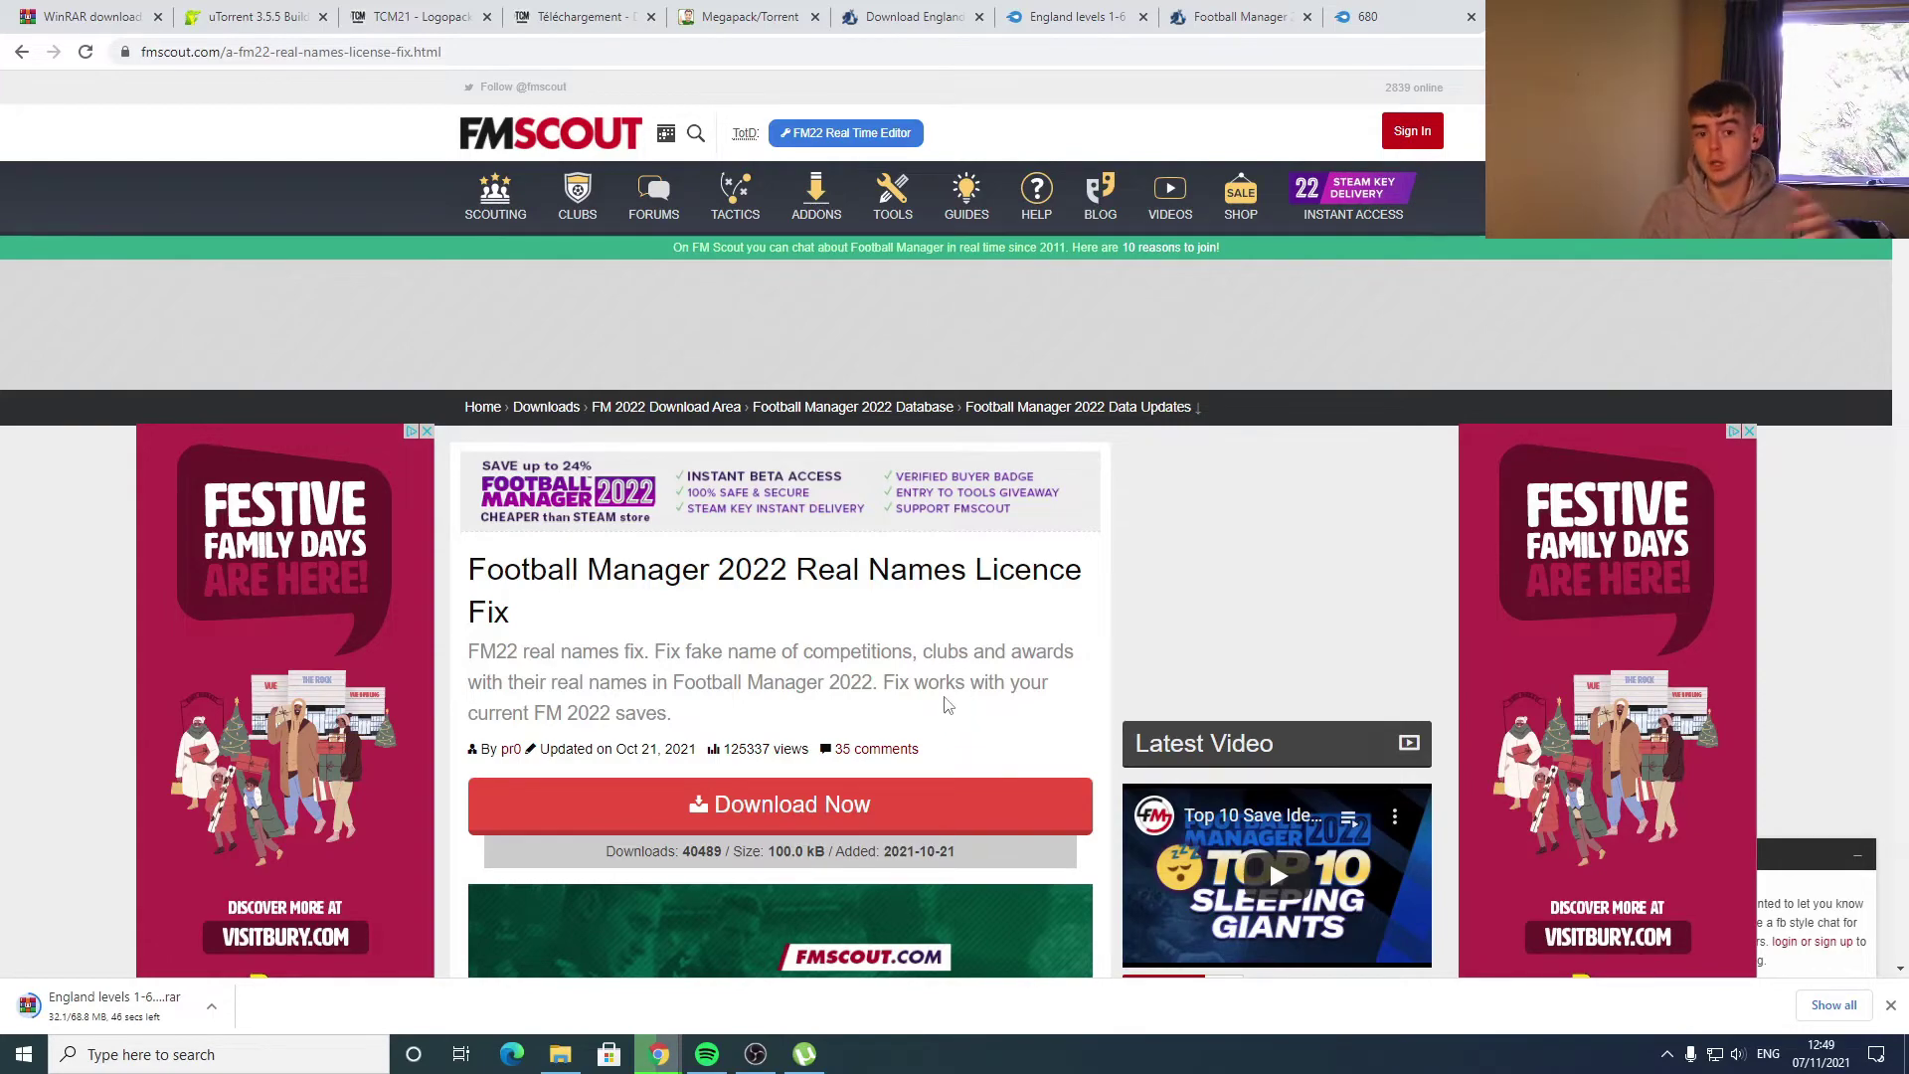
- Look over the FM Scout Football Manager 2022 Real Names Licence Fix page and download the fix
scroll(962, 676, down, 8)
scroll(954, 619, down, 6)
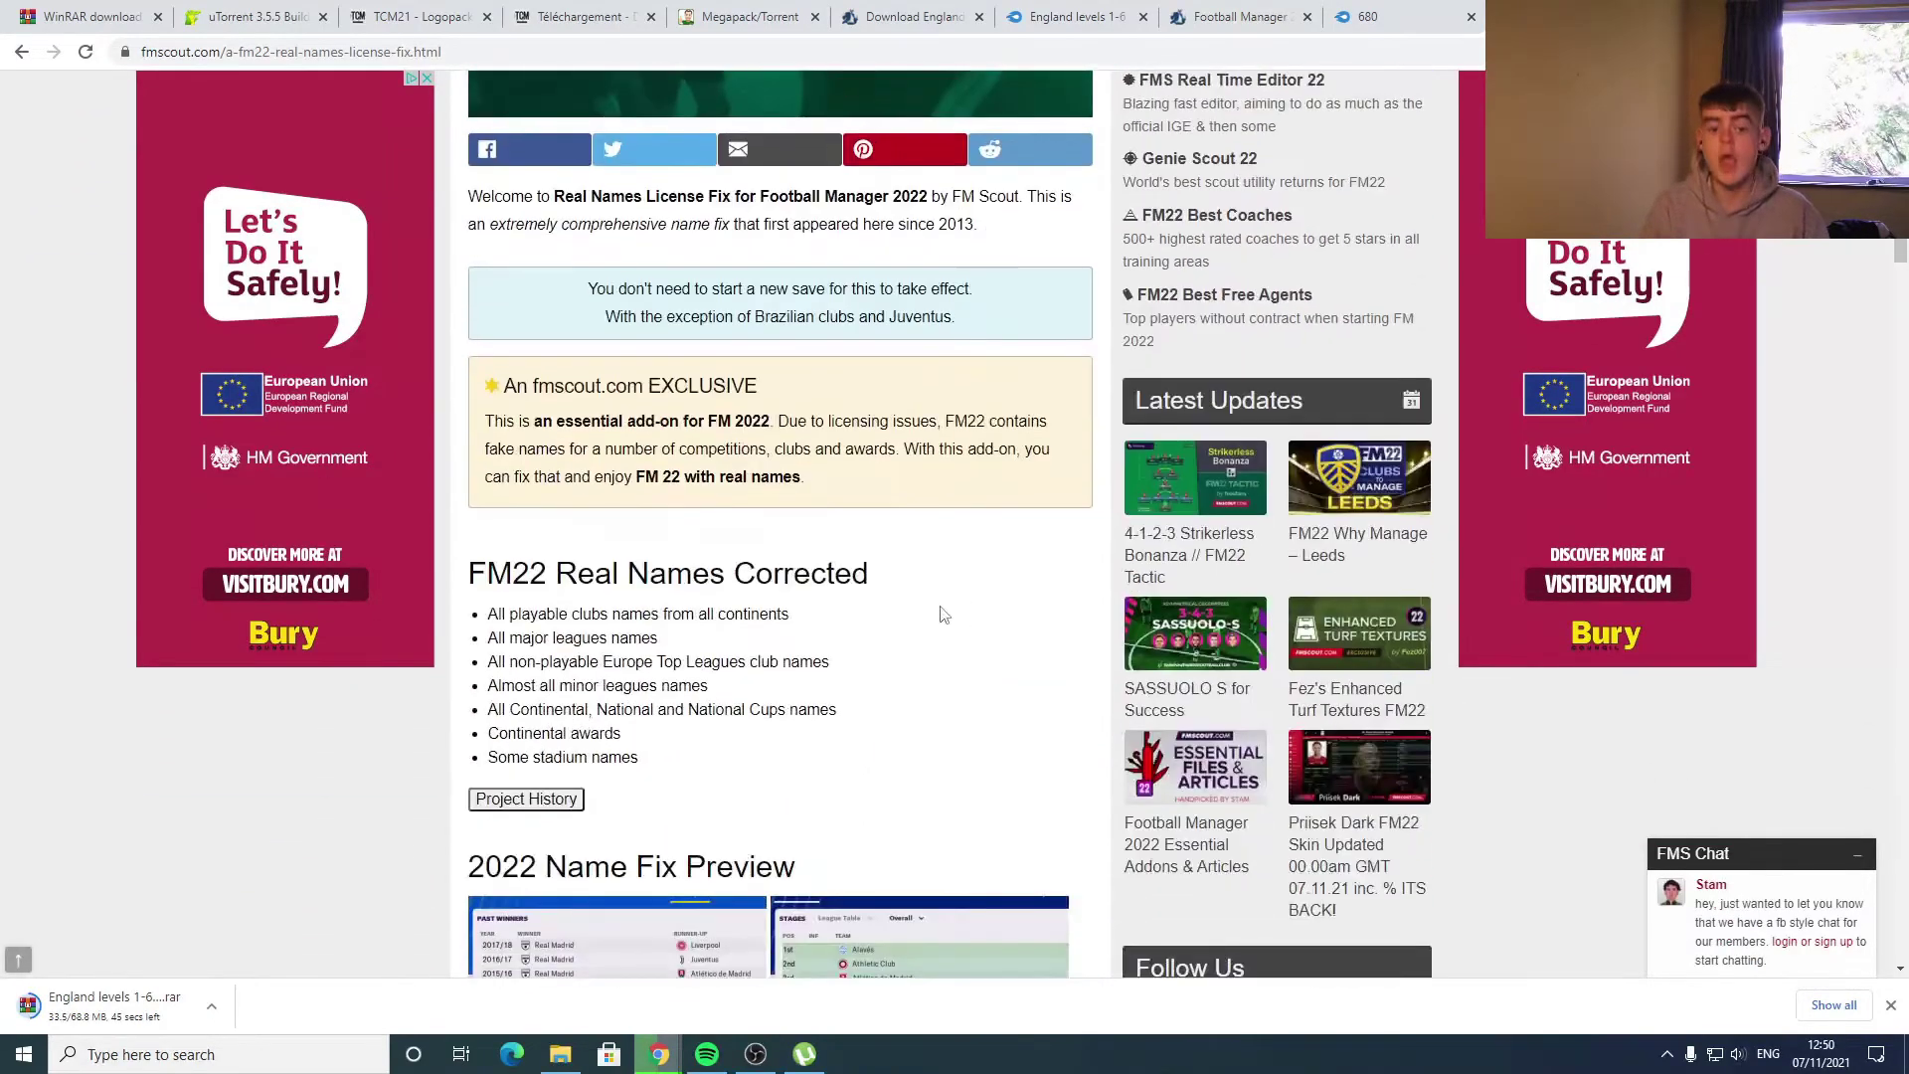
scroll(920, 606, down, 2)
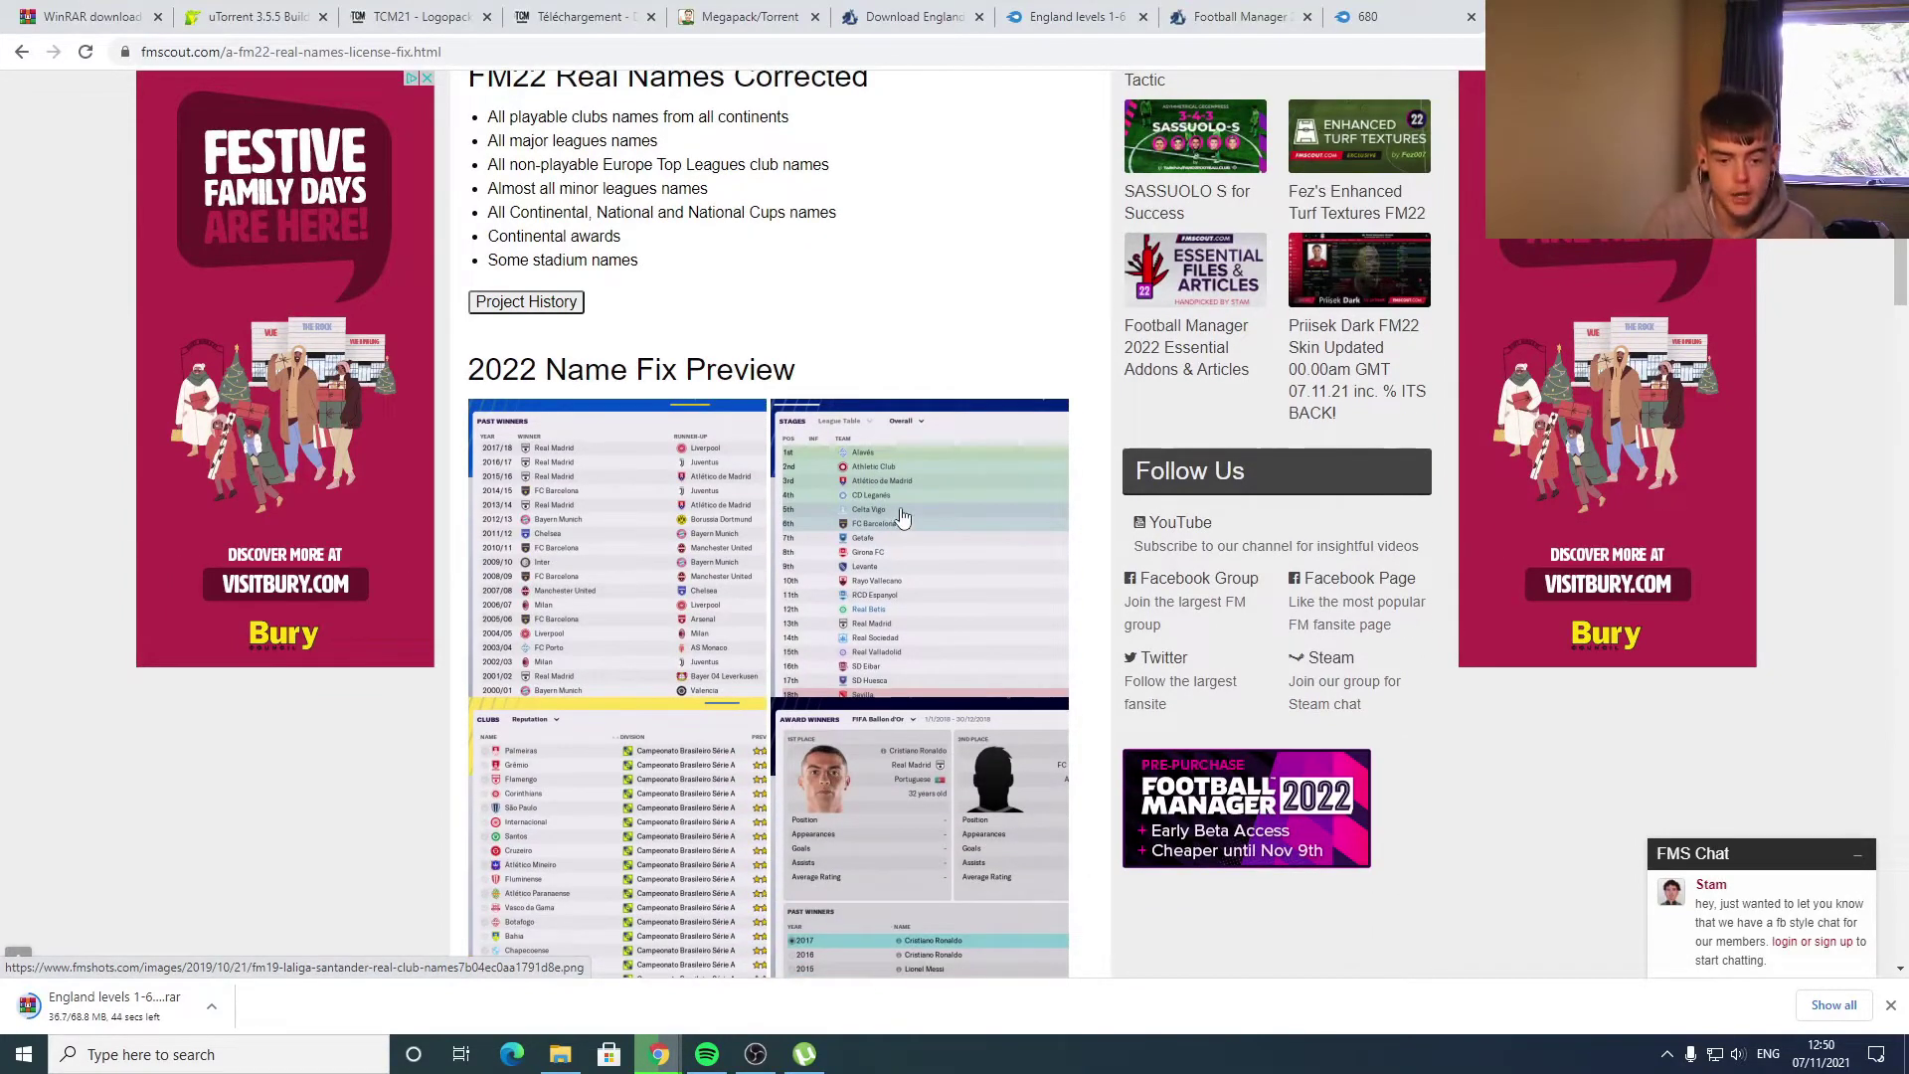
scroll(894, 527, down, 1)
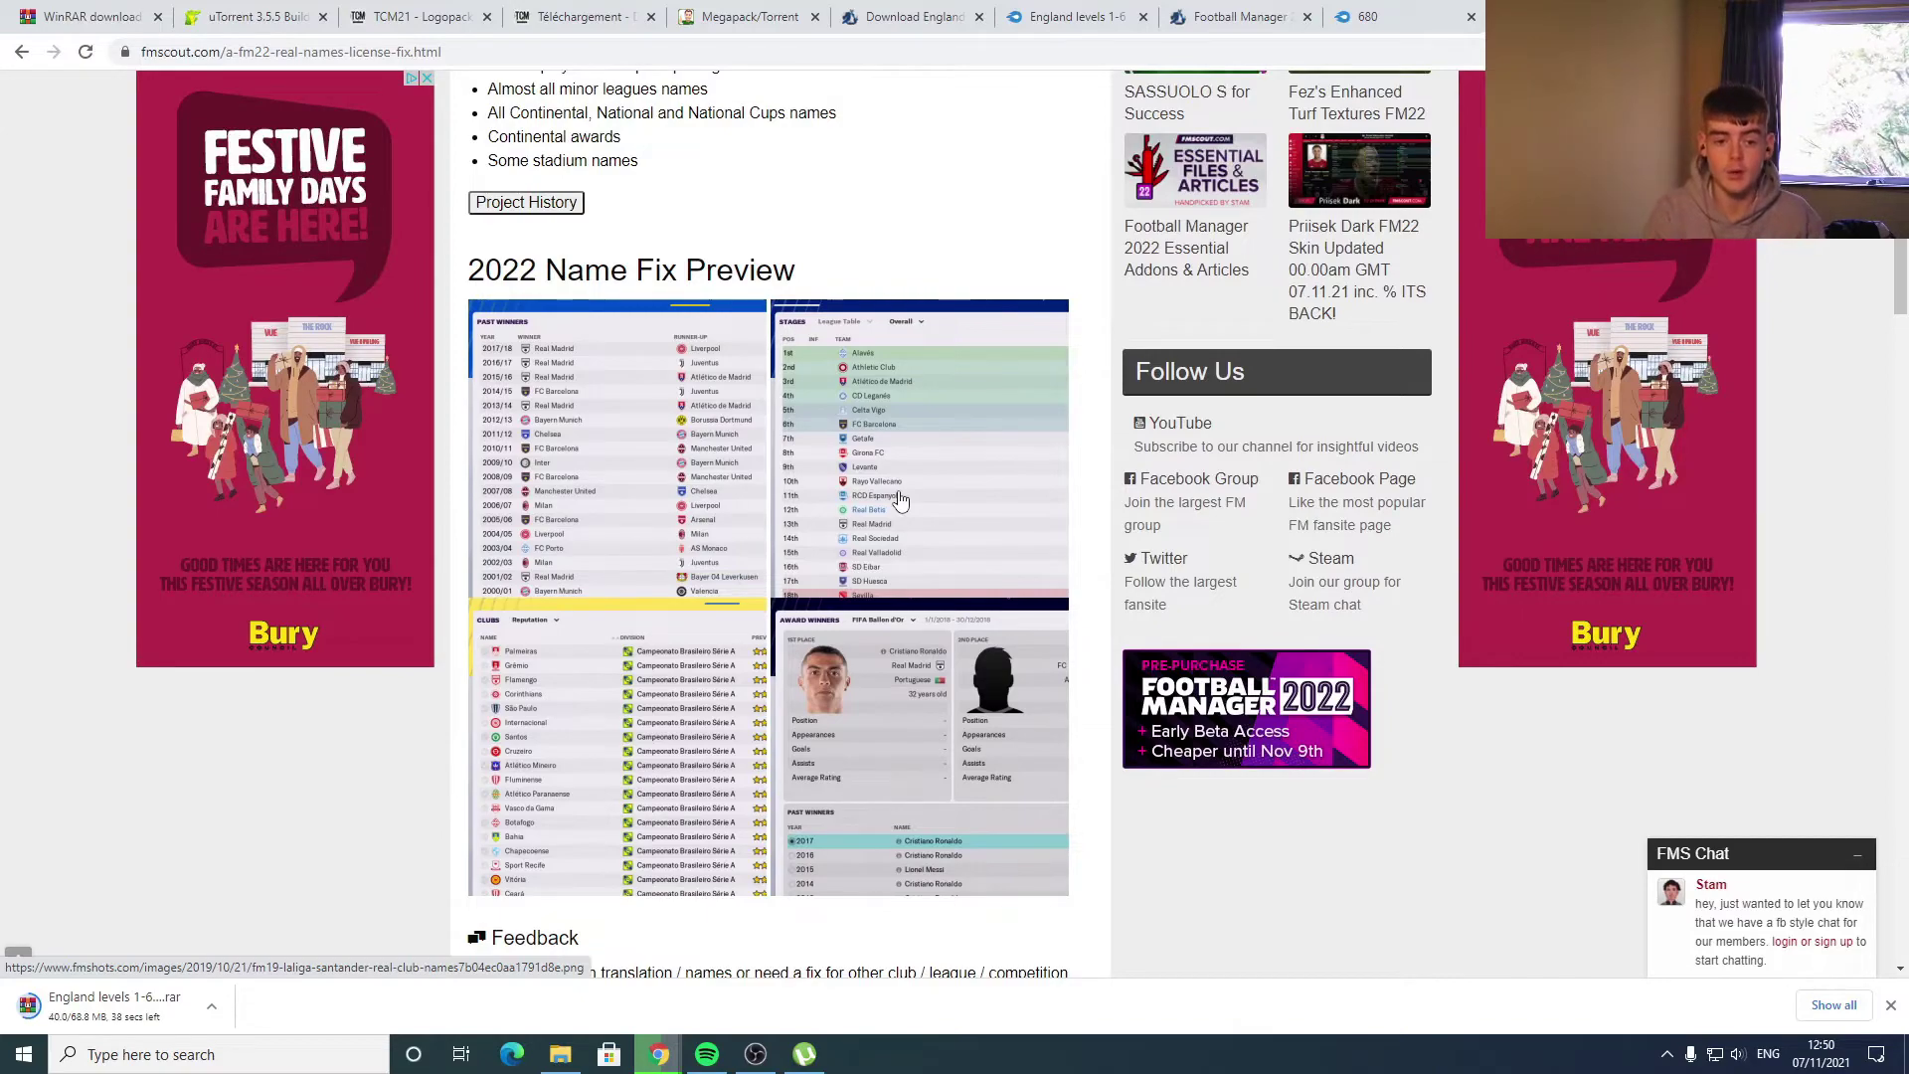
scroll(900, 497, up, 12)
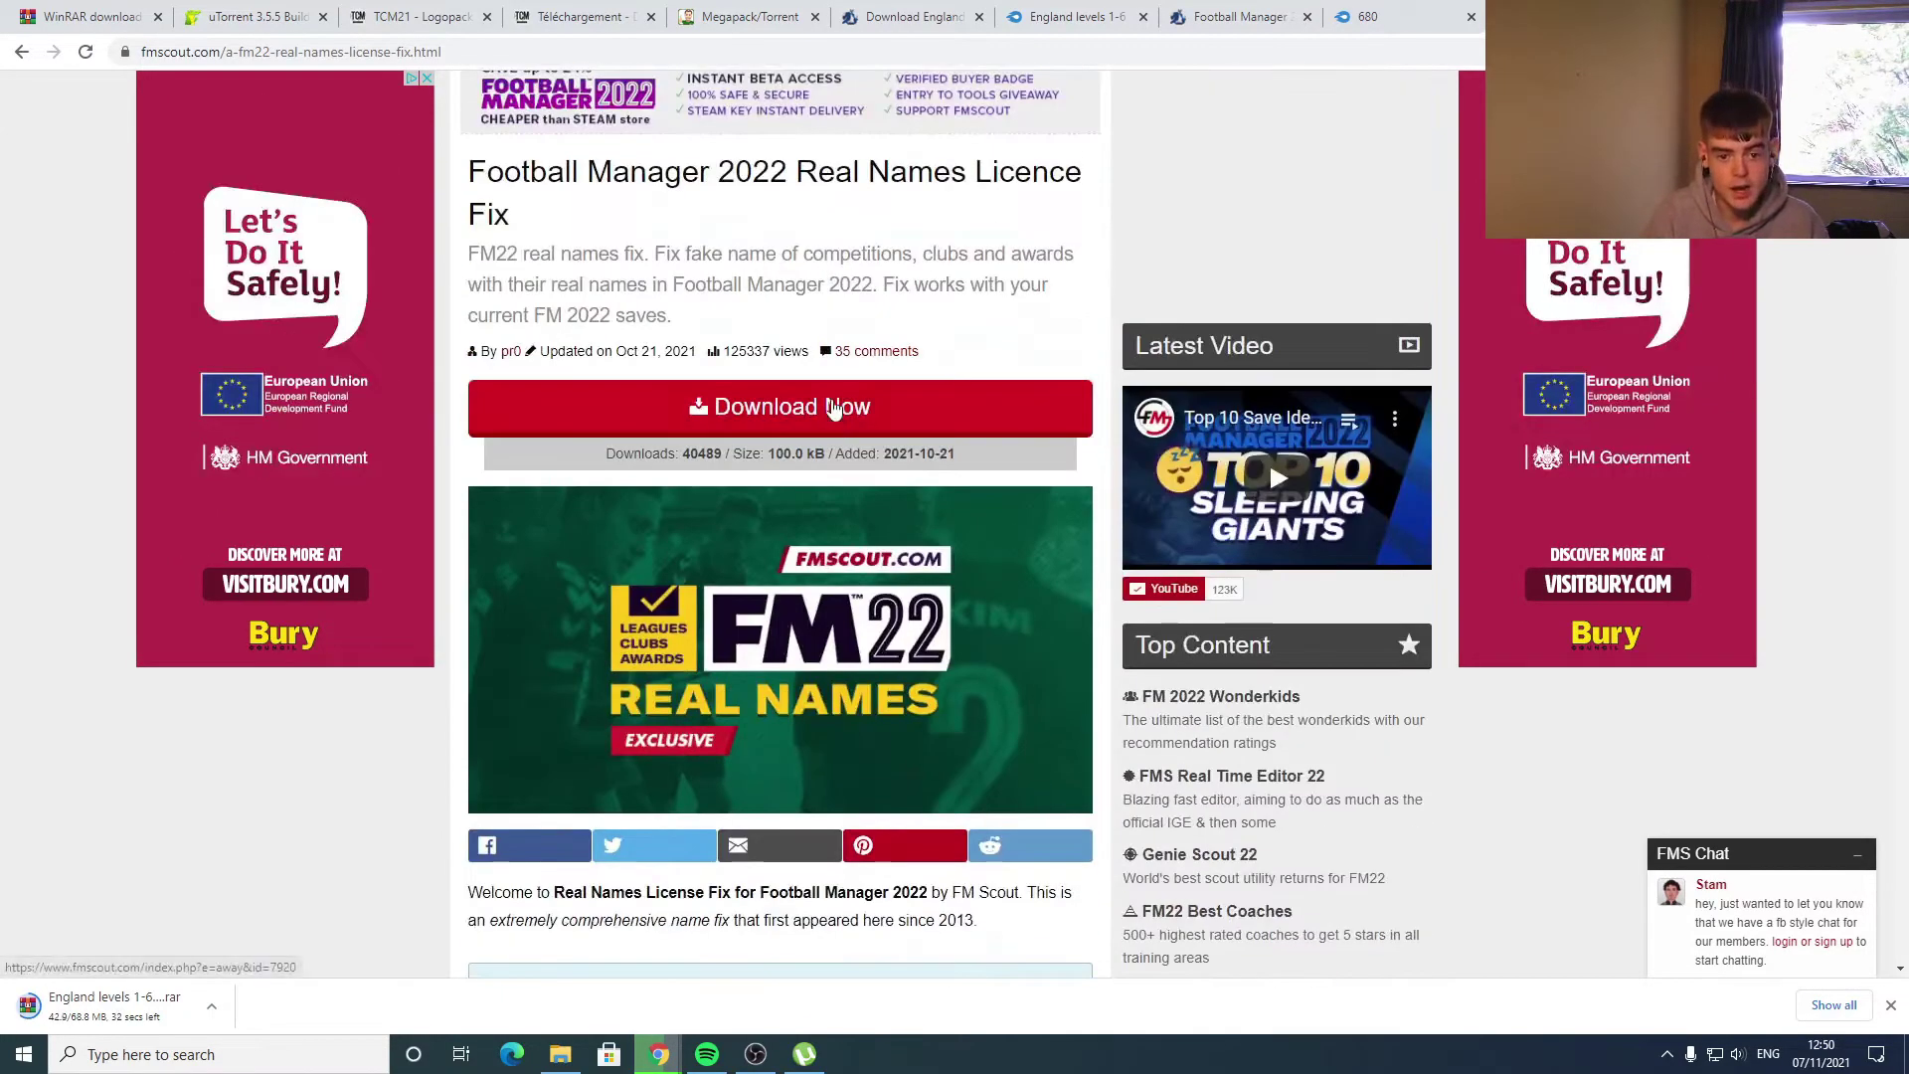
click(833, 408)
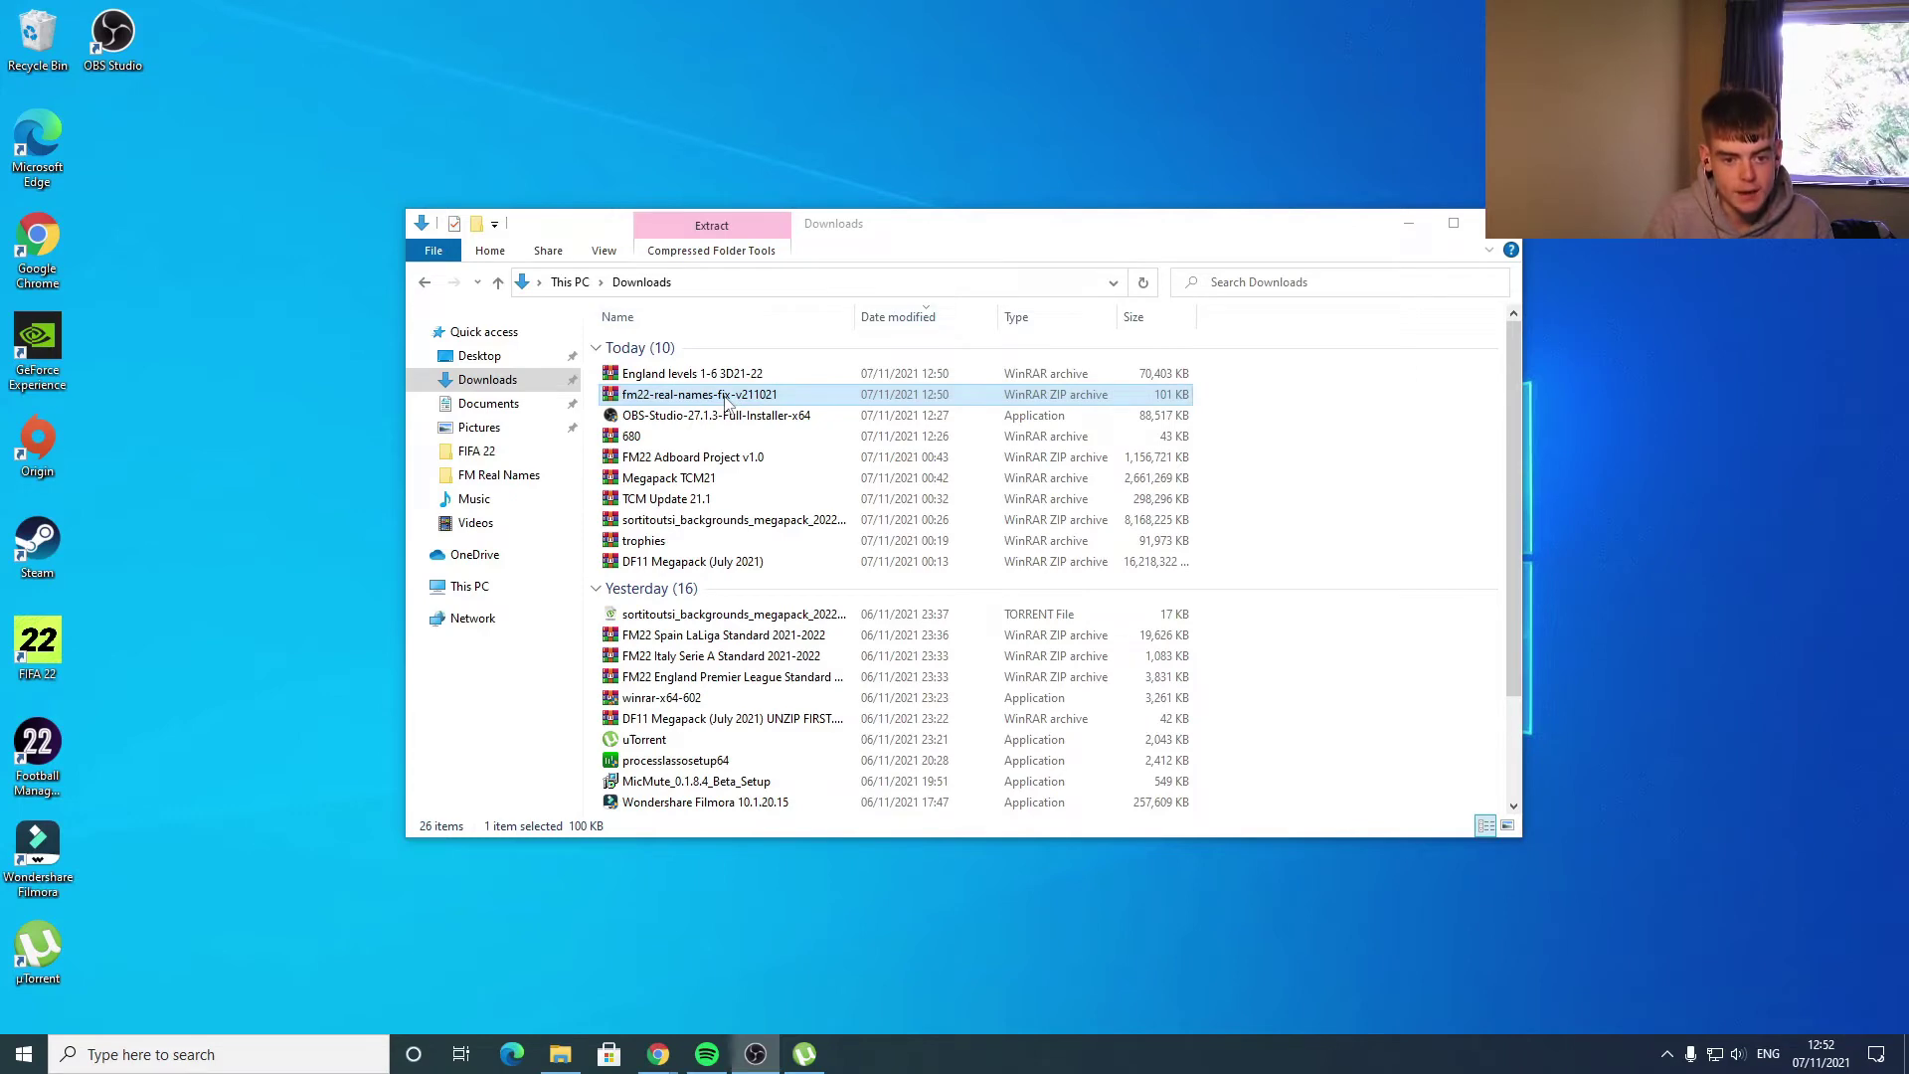
- Open the fm22-real-names-fix-v211021 archive from the Downloads folder and move its window aside
double_click(728, 397)
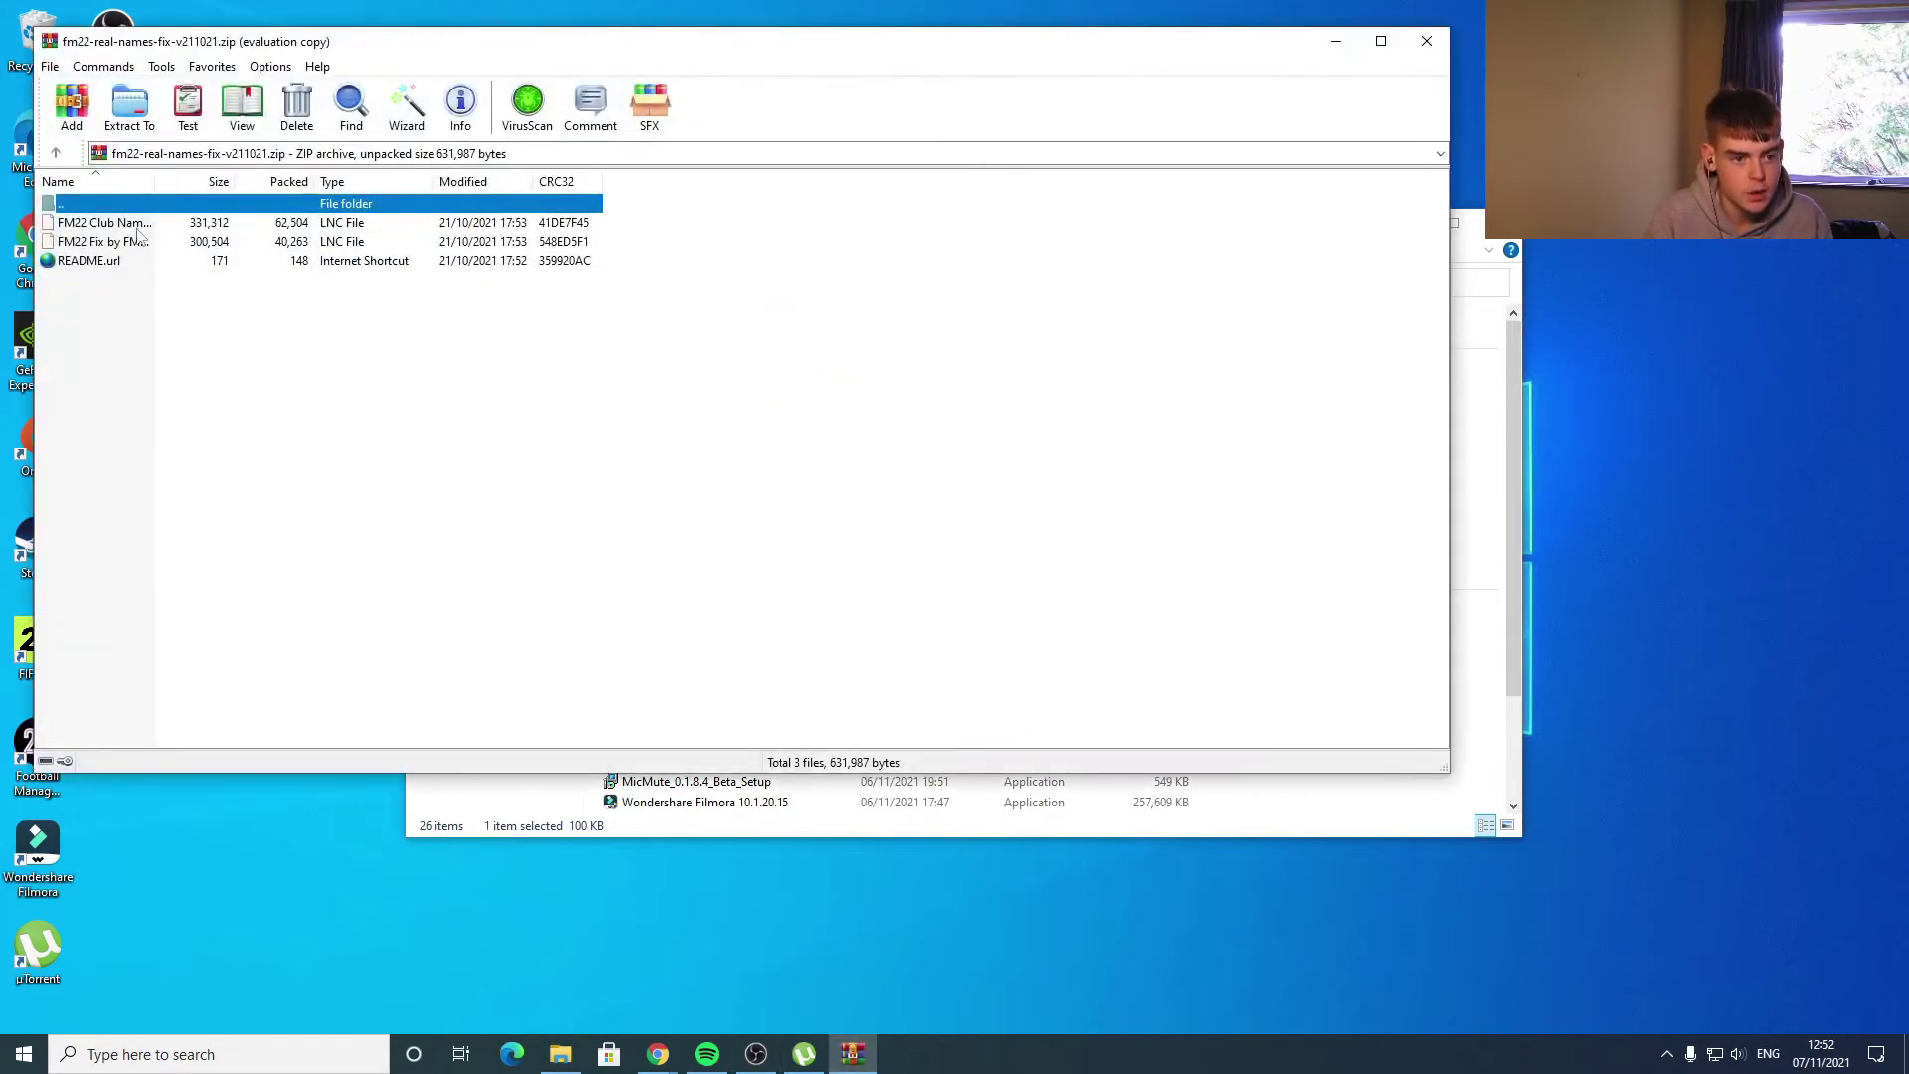
drag(785, 46, 0, 50)
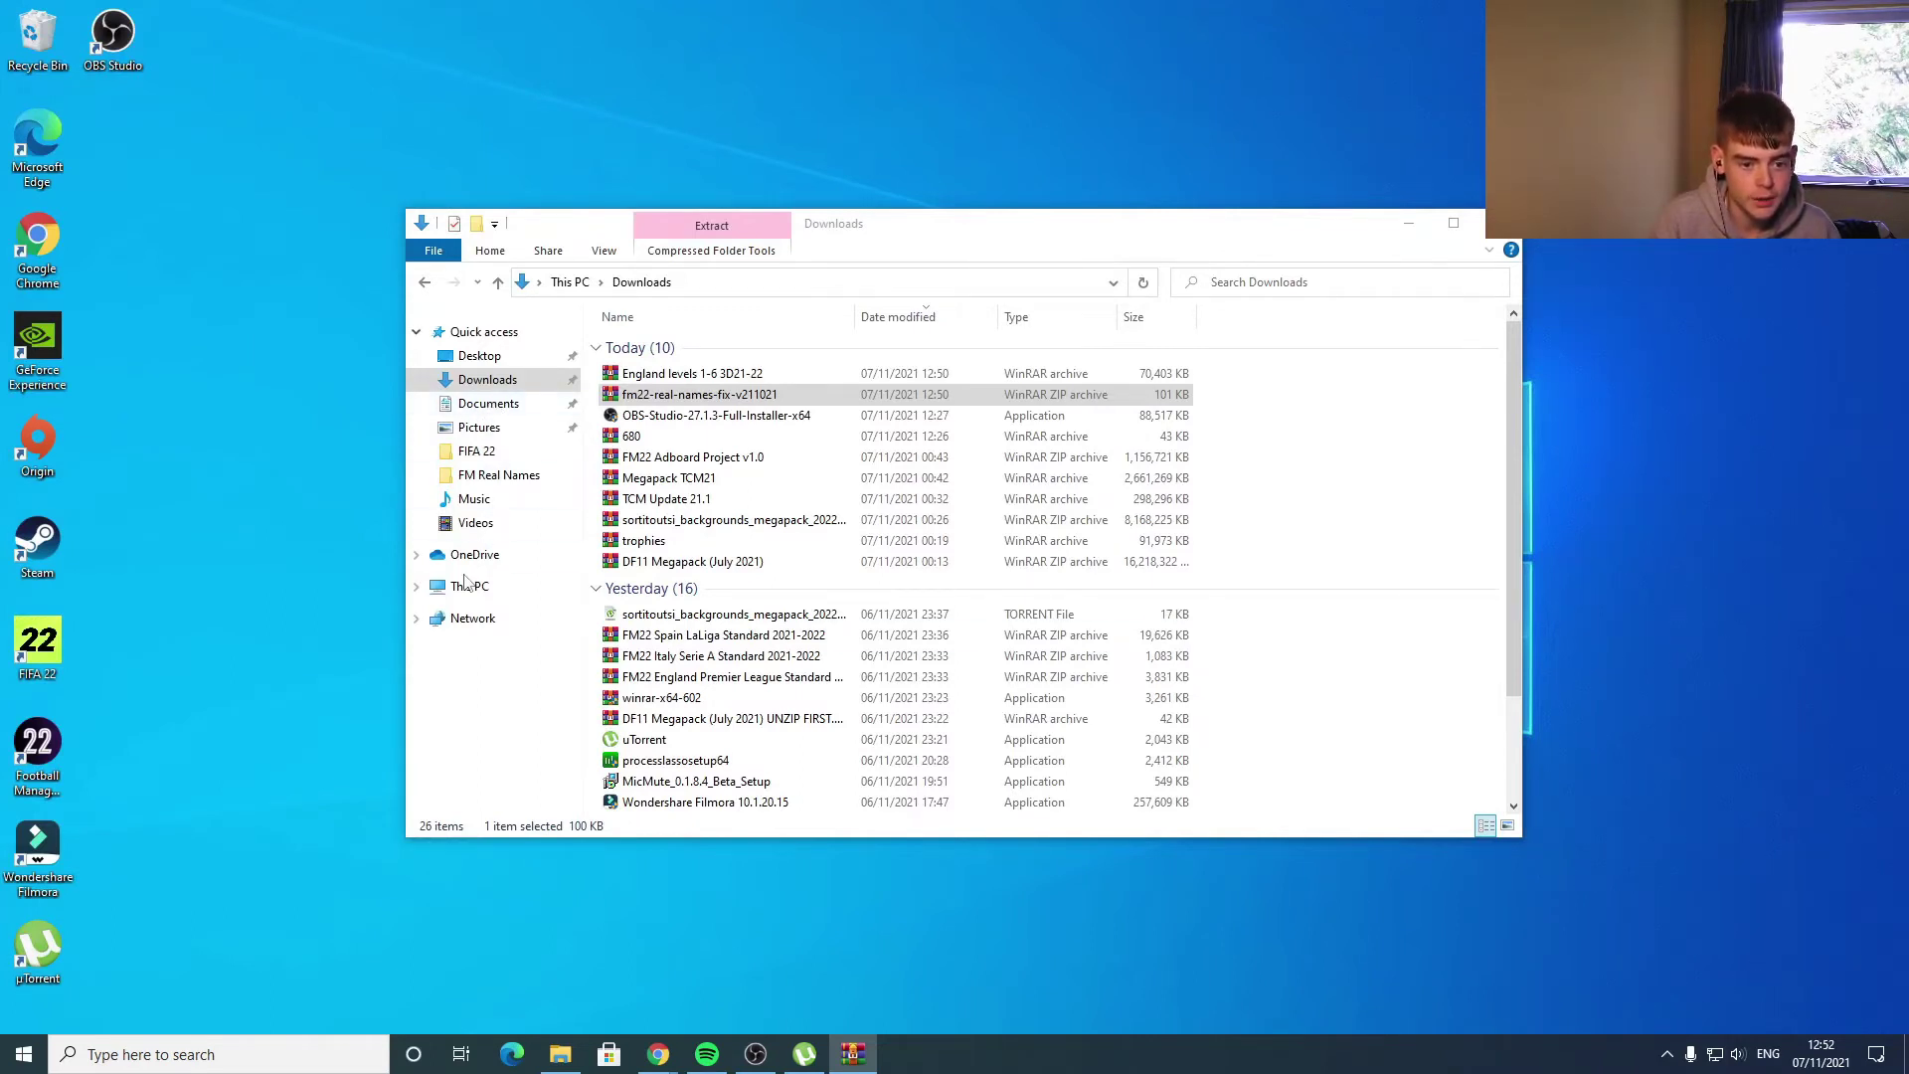
- In File Explorer, go to SteamLibrary\steamapps\common\Football Manager 2022\data\database\db on Local Disk (E:)
click(576, 588)
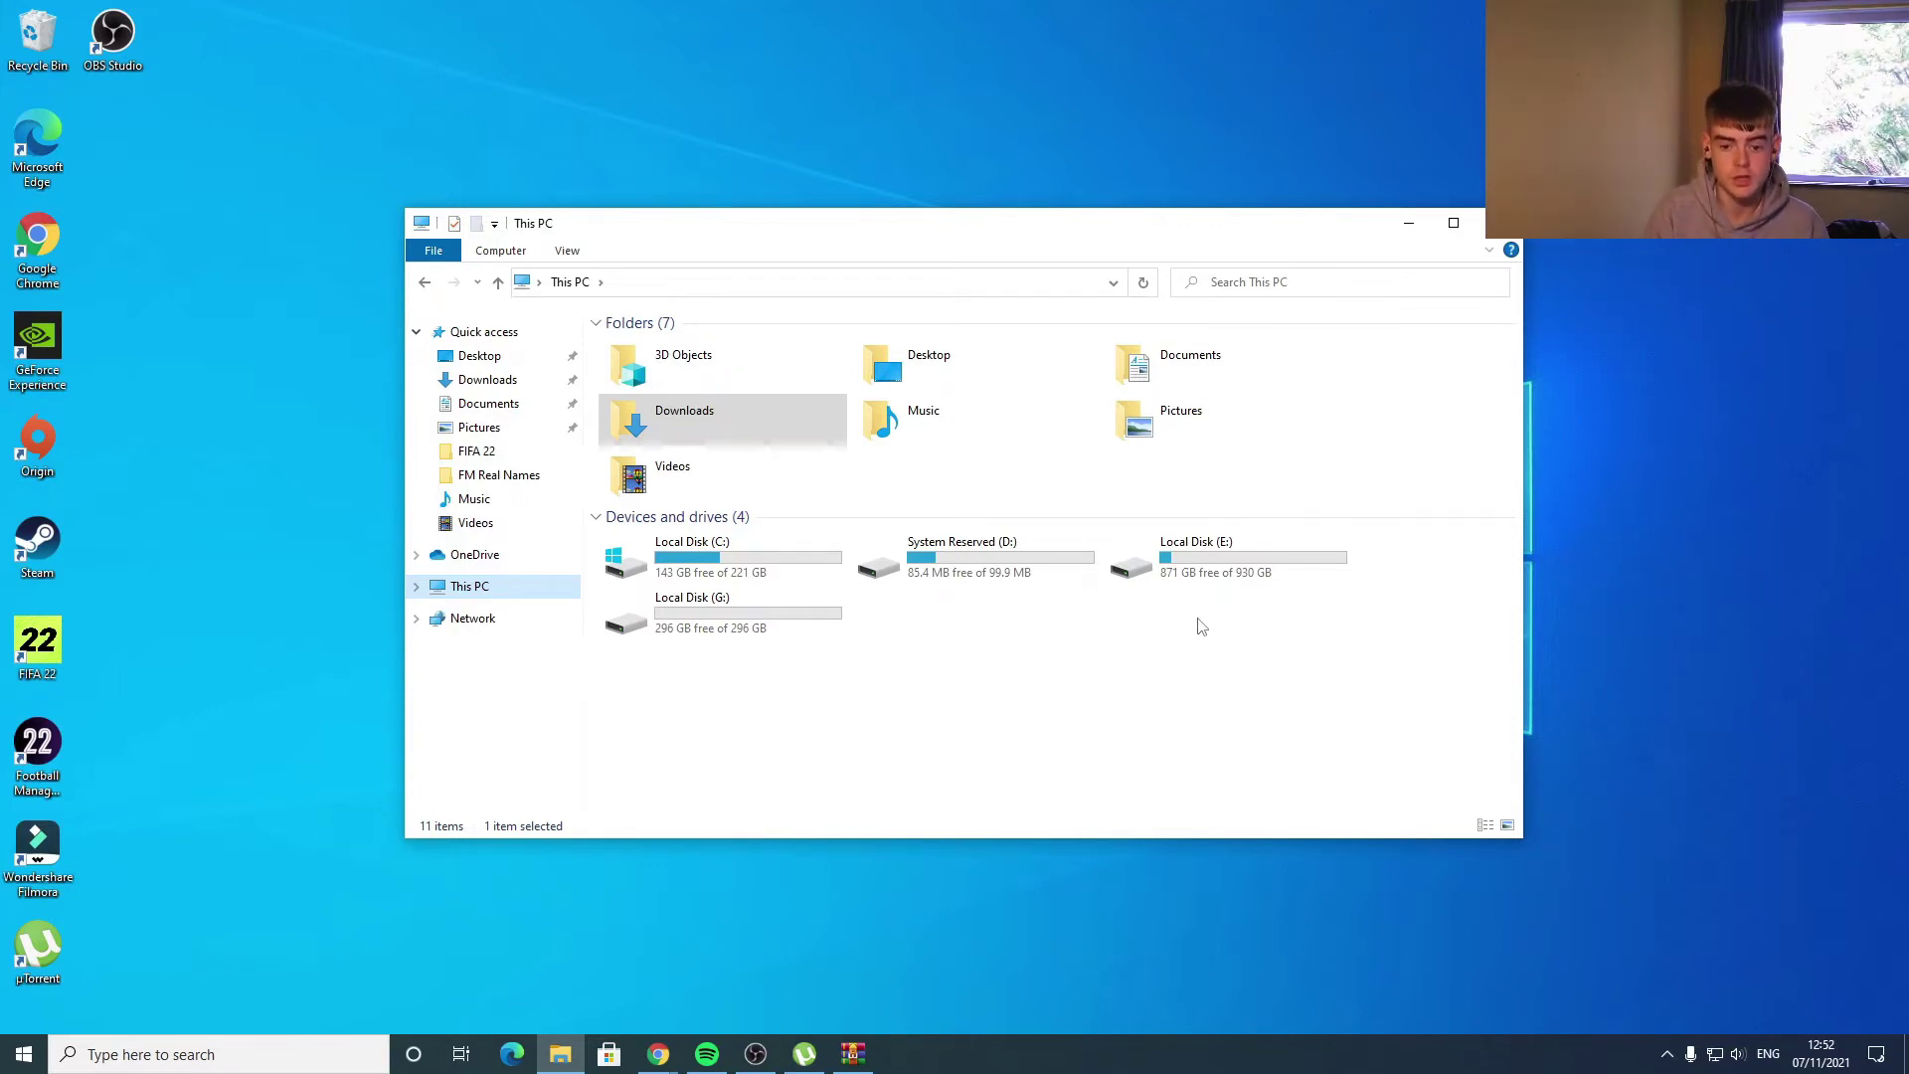
double_click(1206, 585)
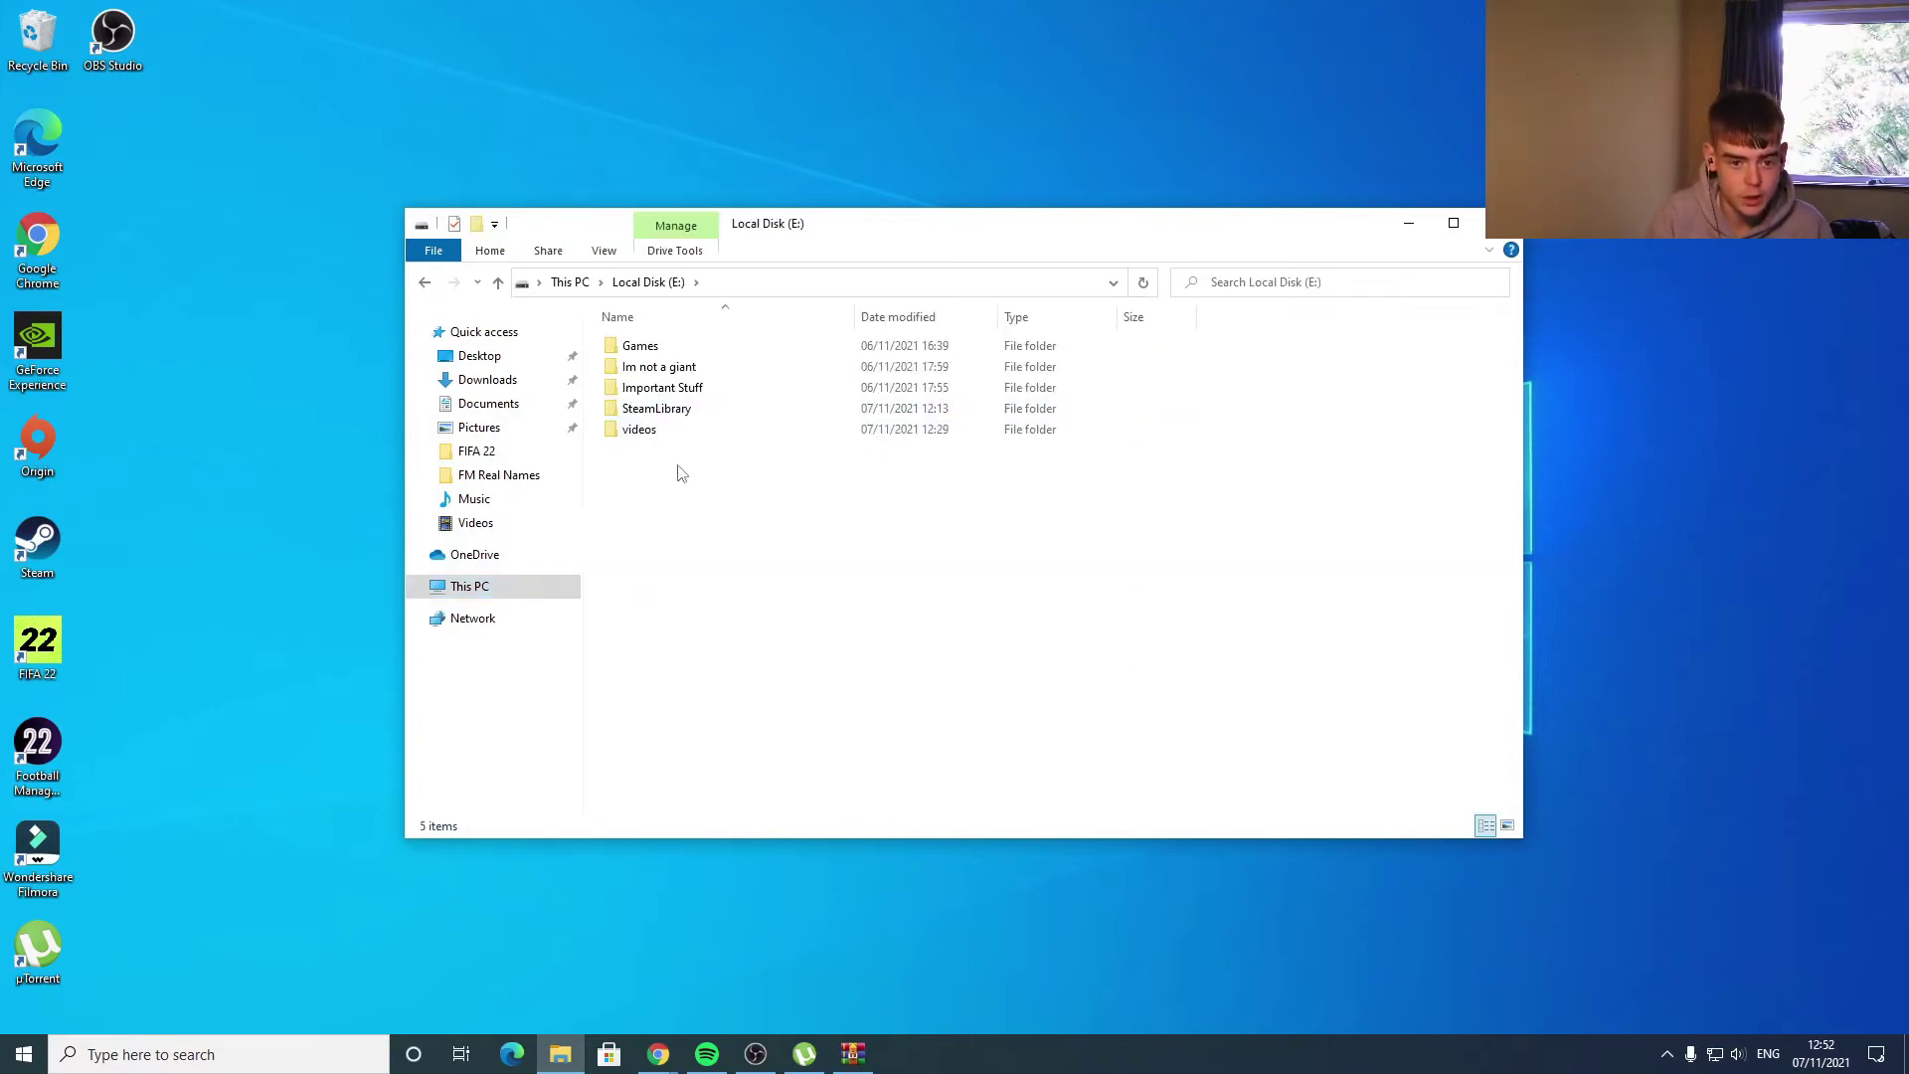
double_click(668, 410)
double_click(651, 347)
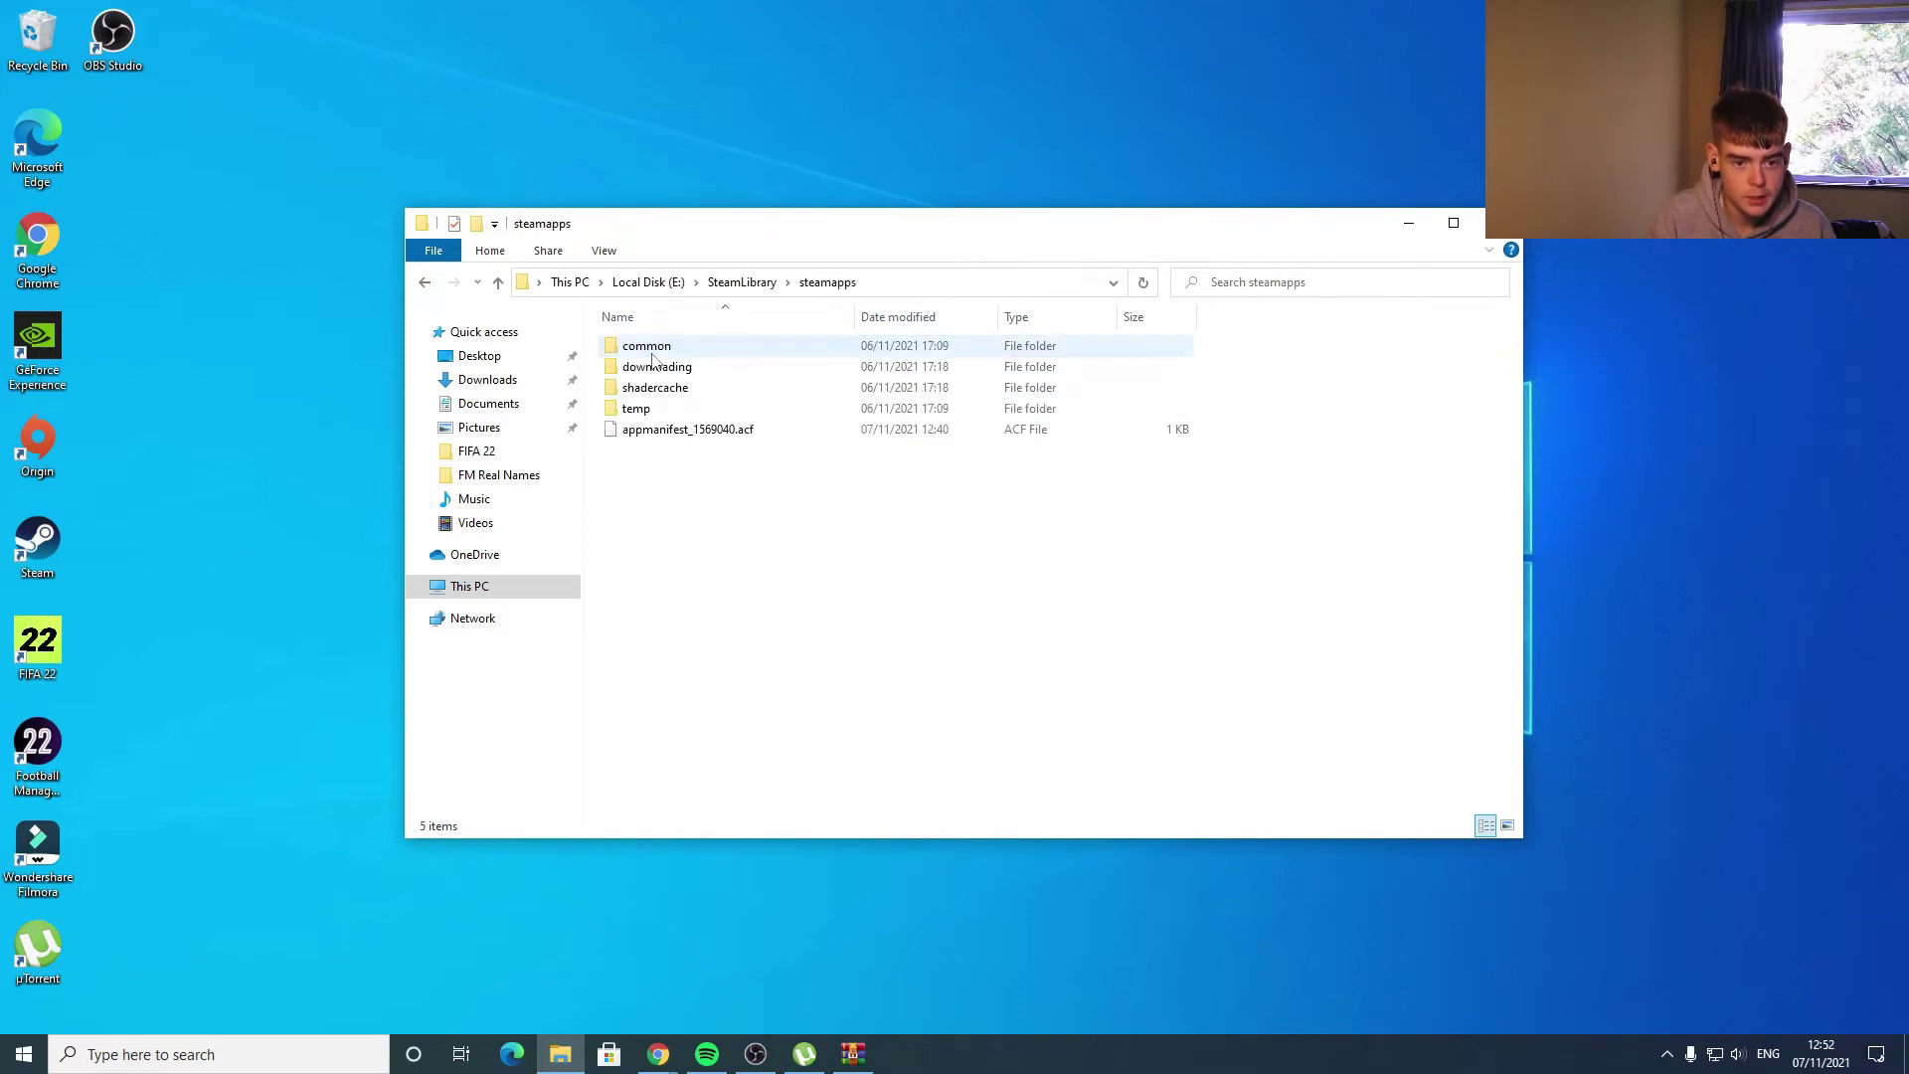
double_click(656, 350)
double_click(656, 350)
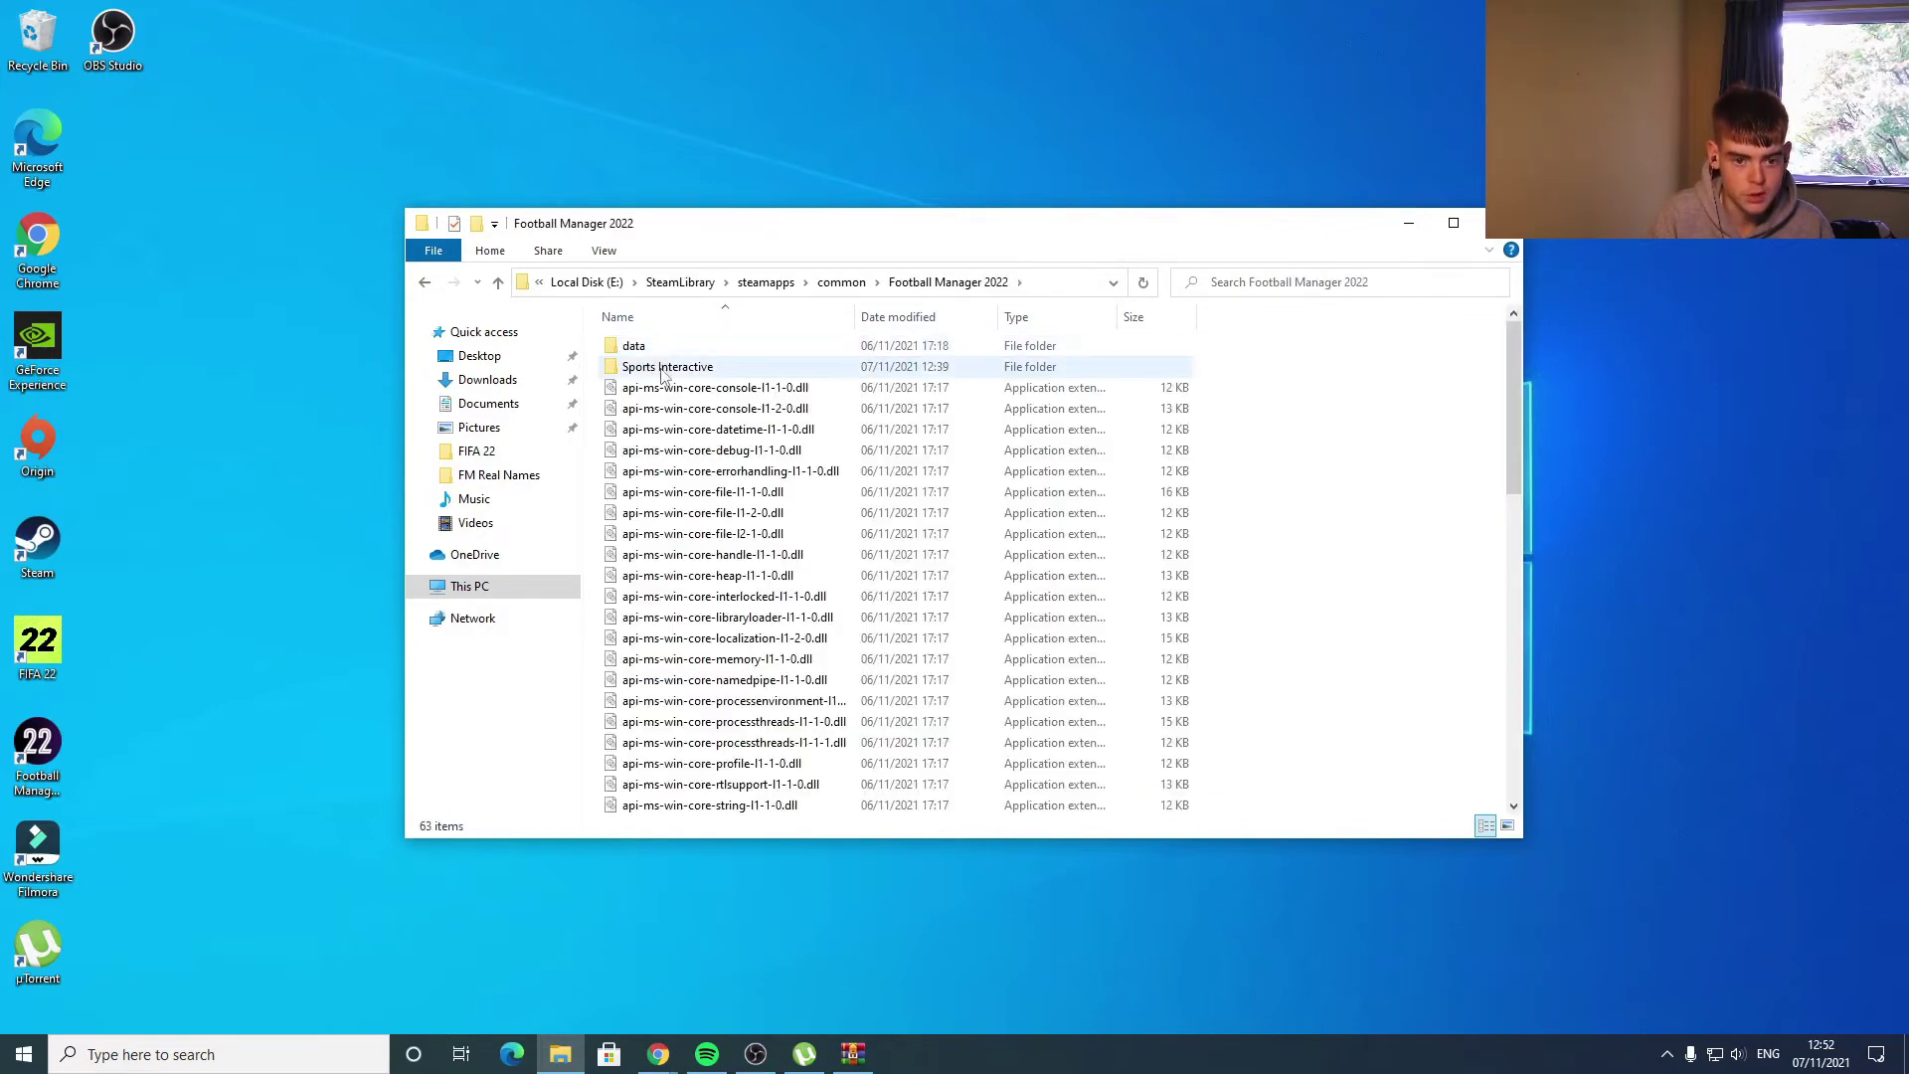
double_click(660, 350)
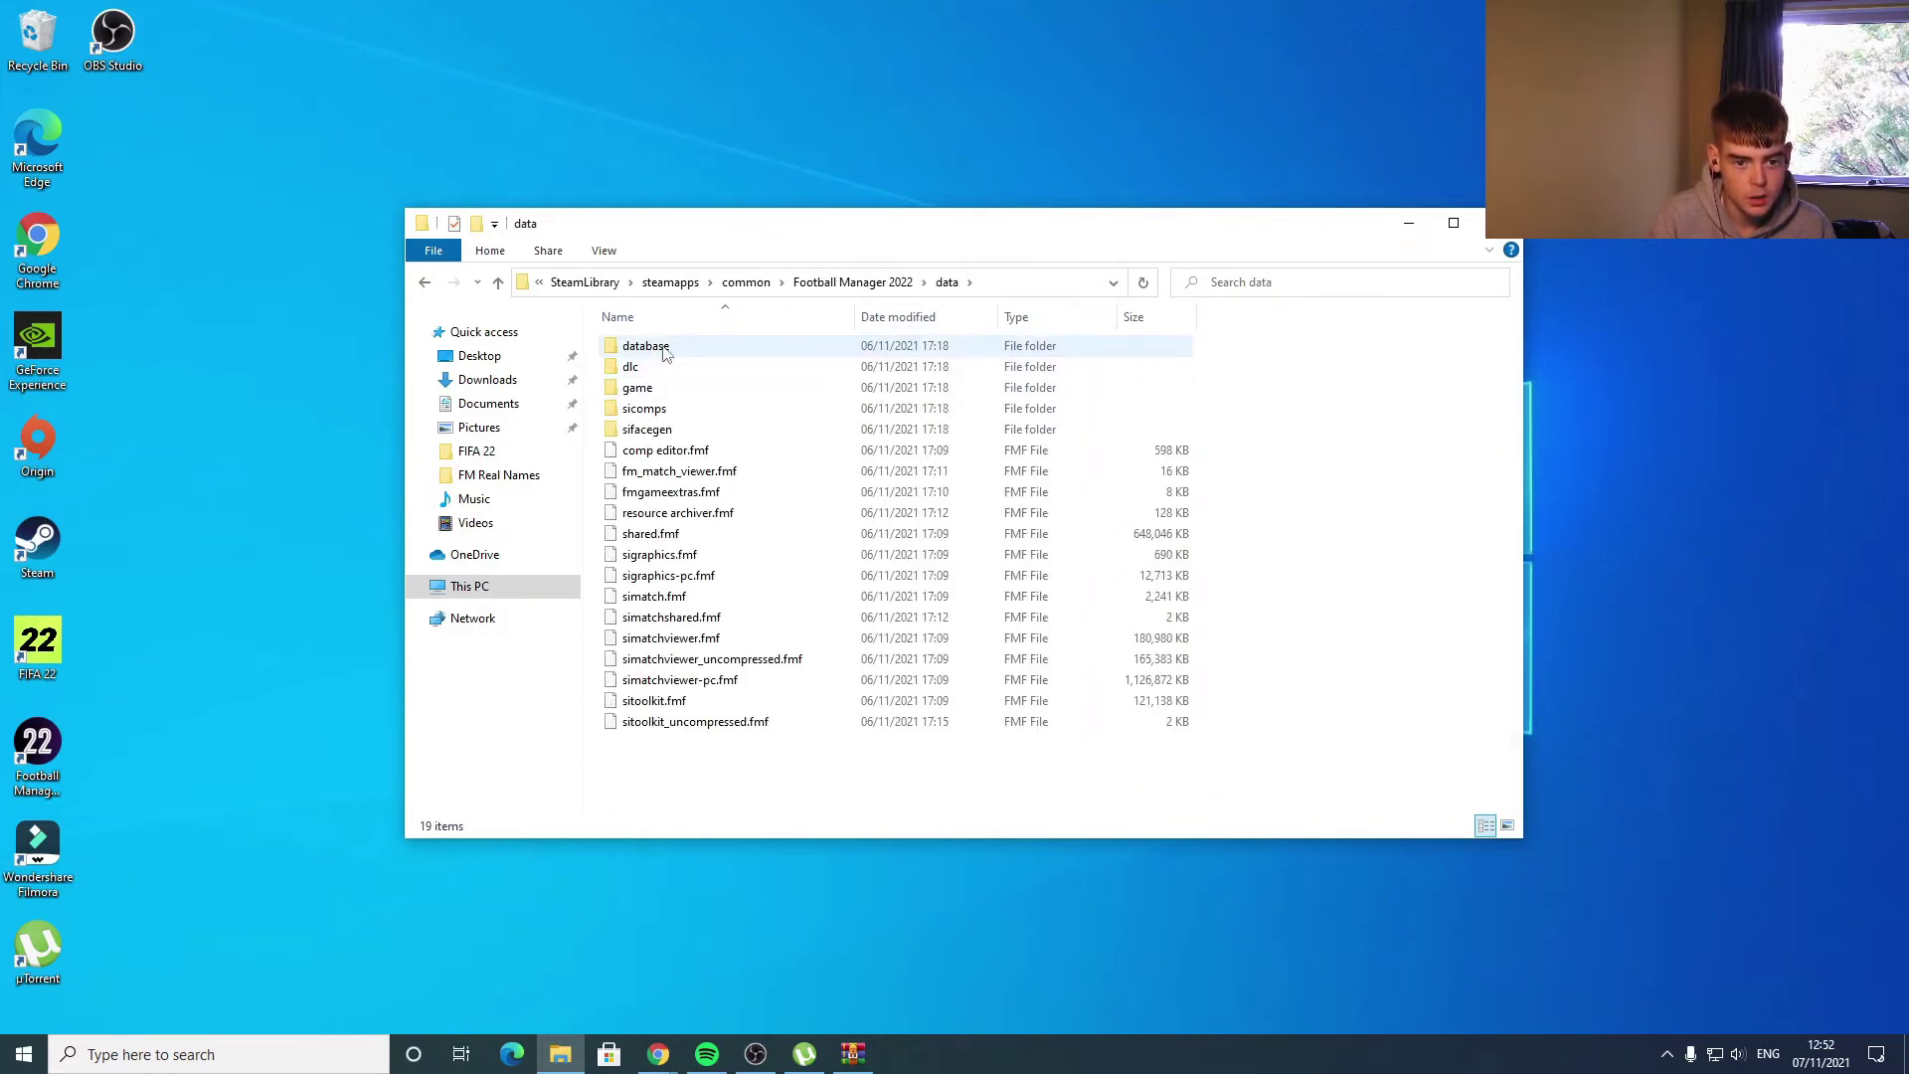
double_click(662, 350)
click(666, 353)
double_click(666, 353)
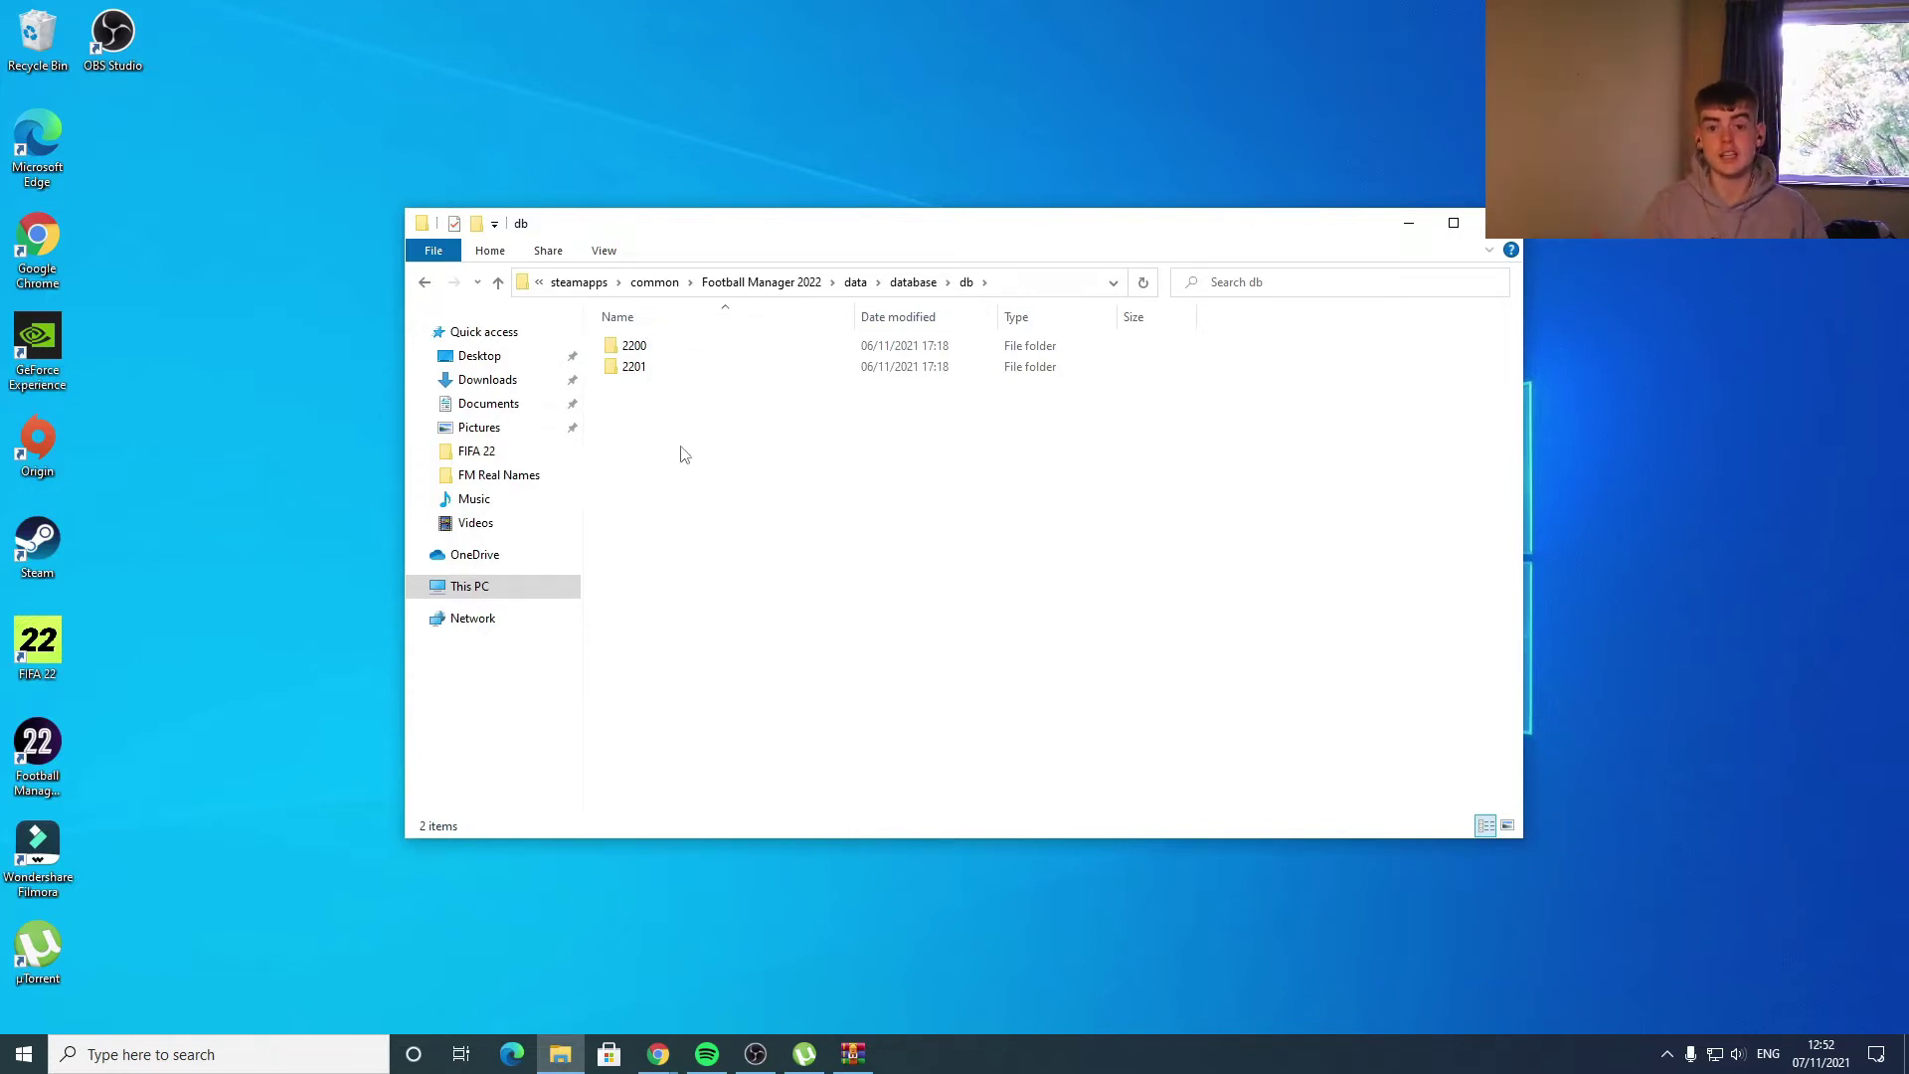
- Open the permanent folder inside 2201\dbc of the Football Manager 2022 database
double_click(643, 372)
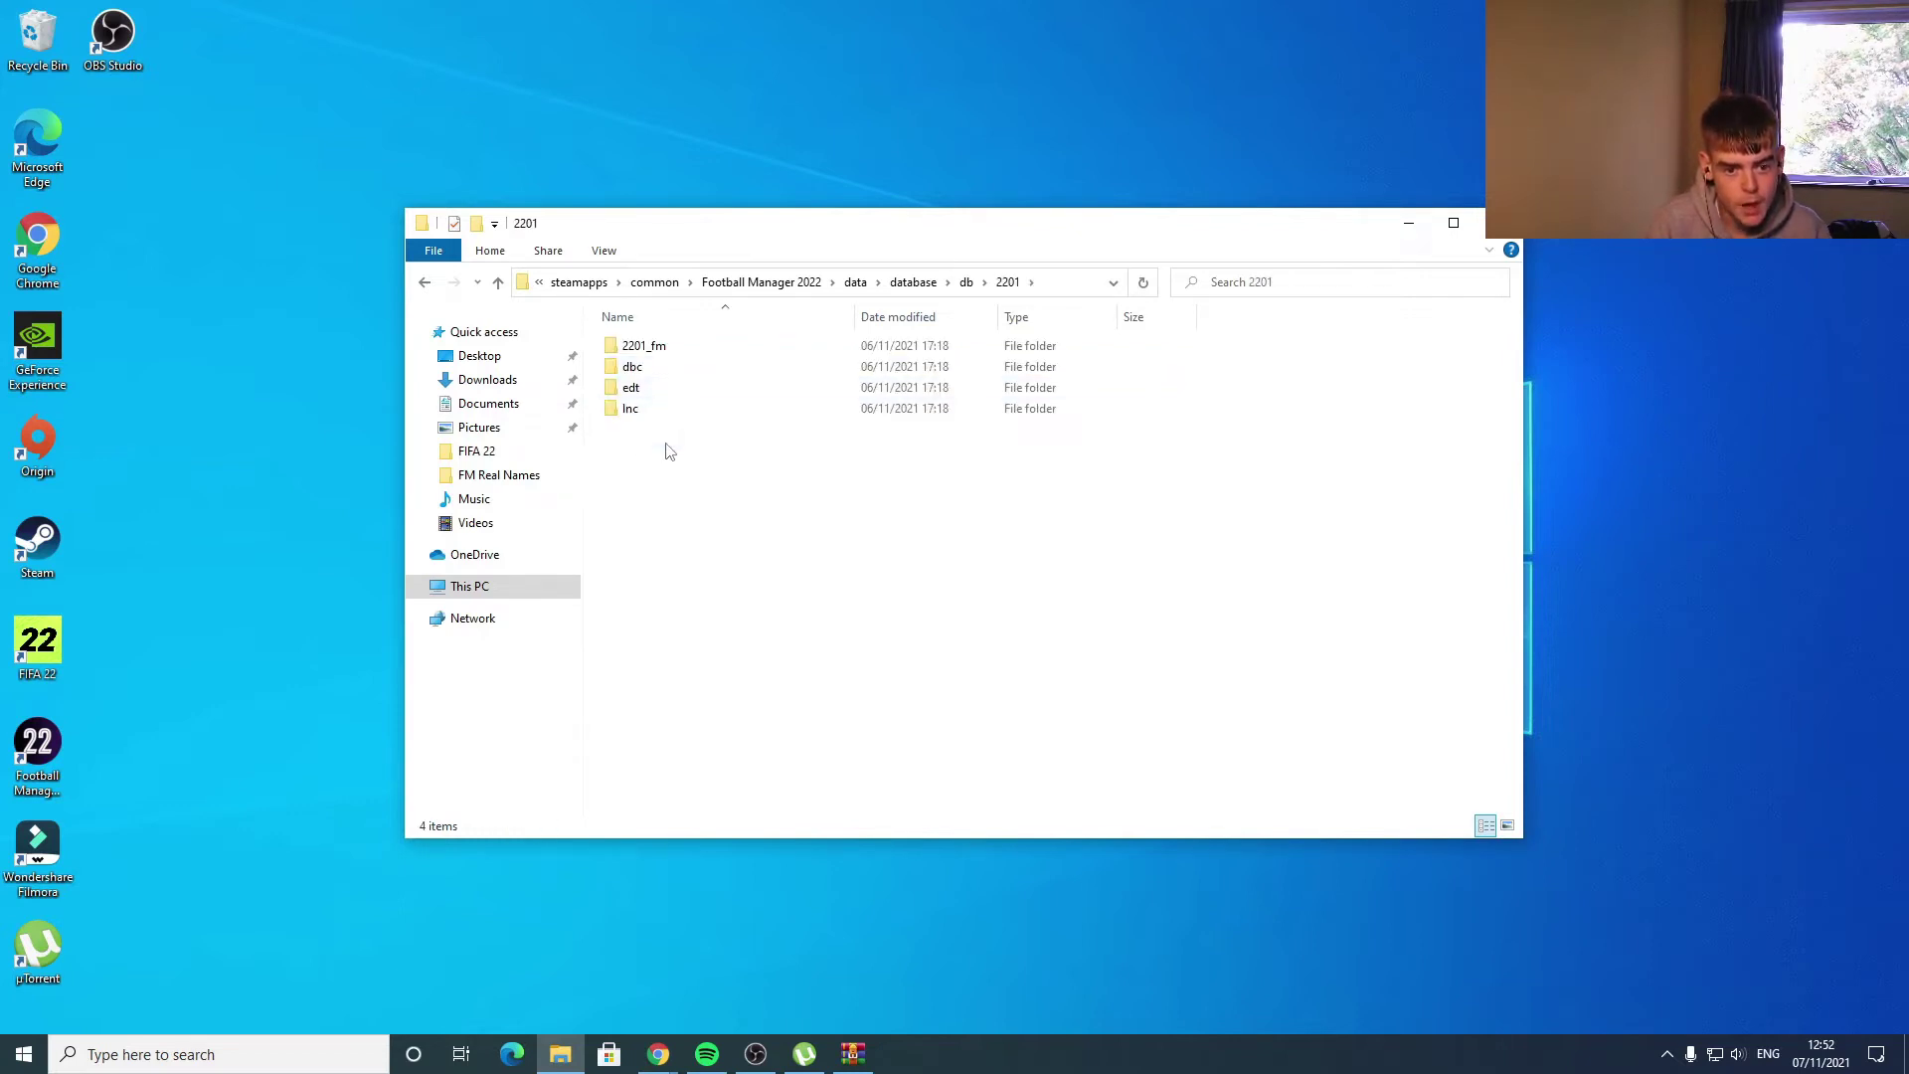
double_click(646, 368)
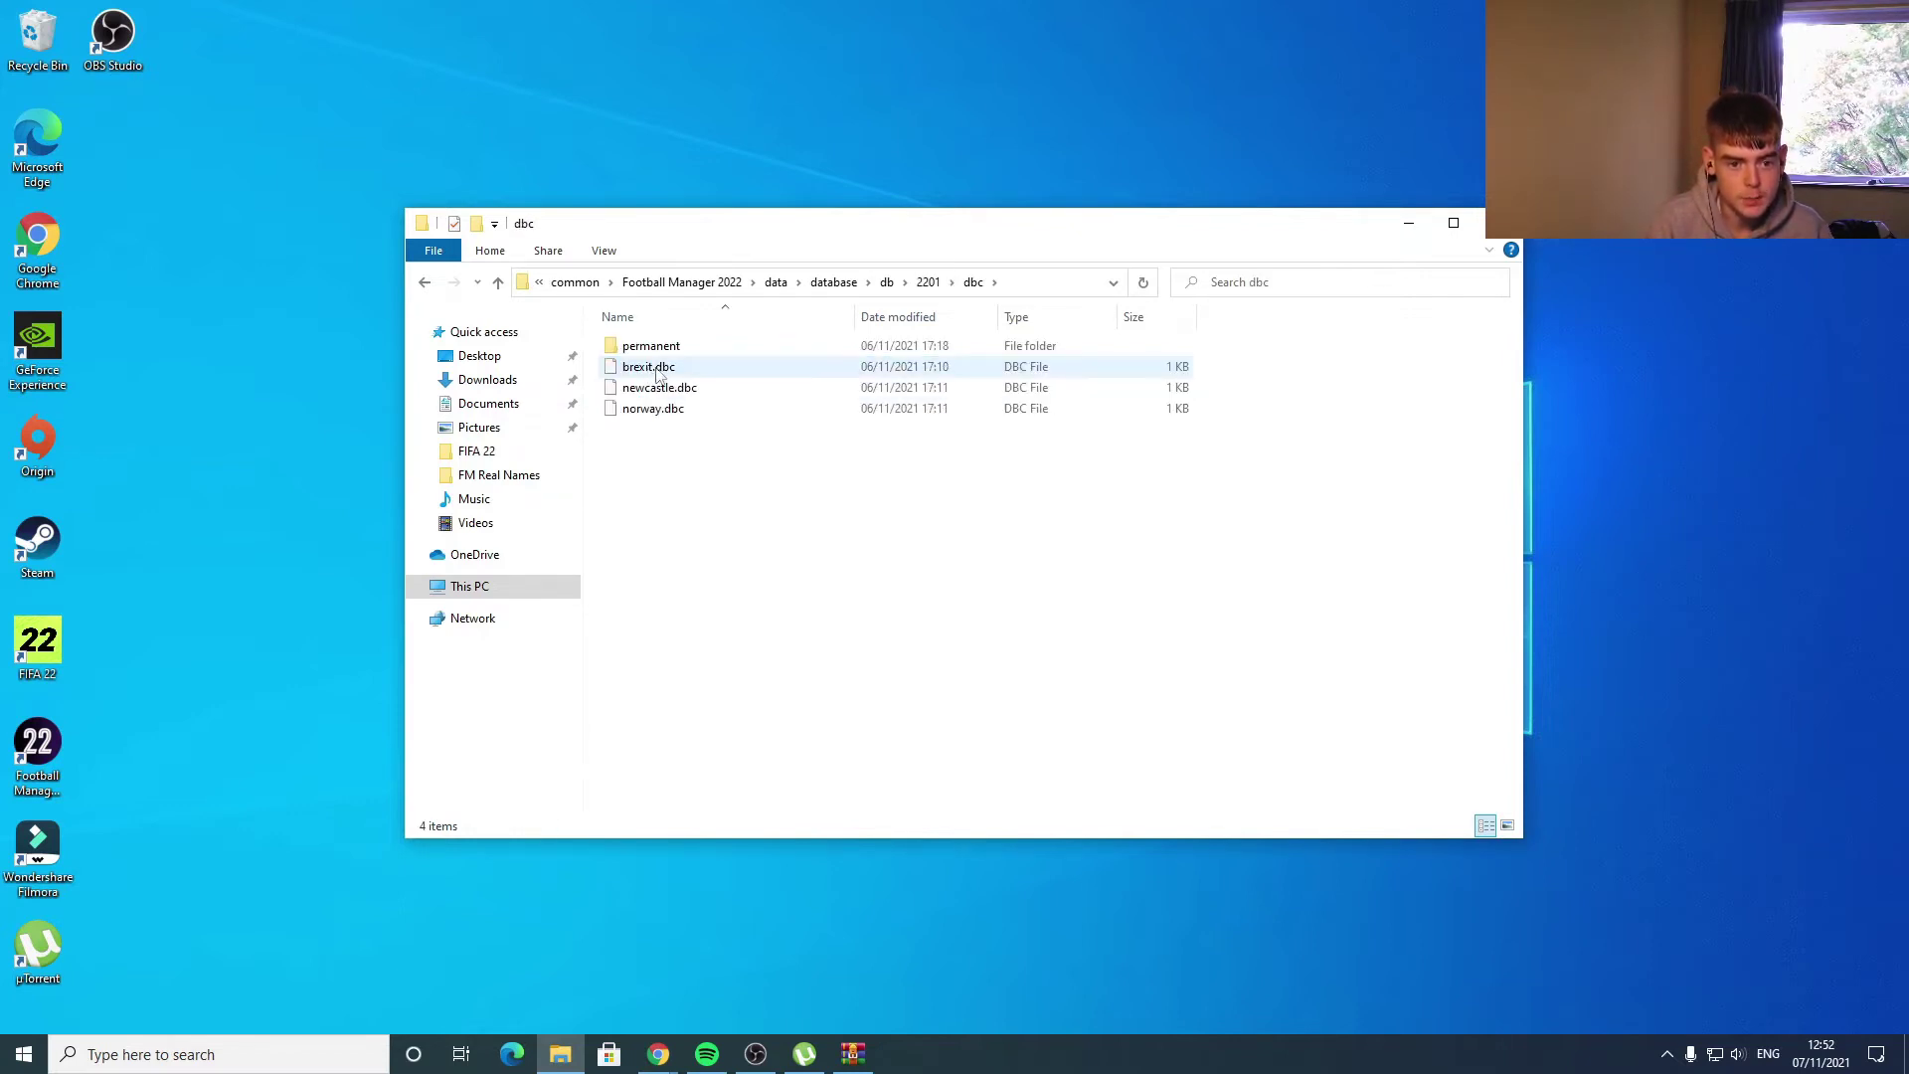
double_click(671, 350)
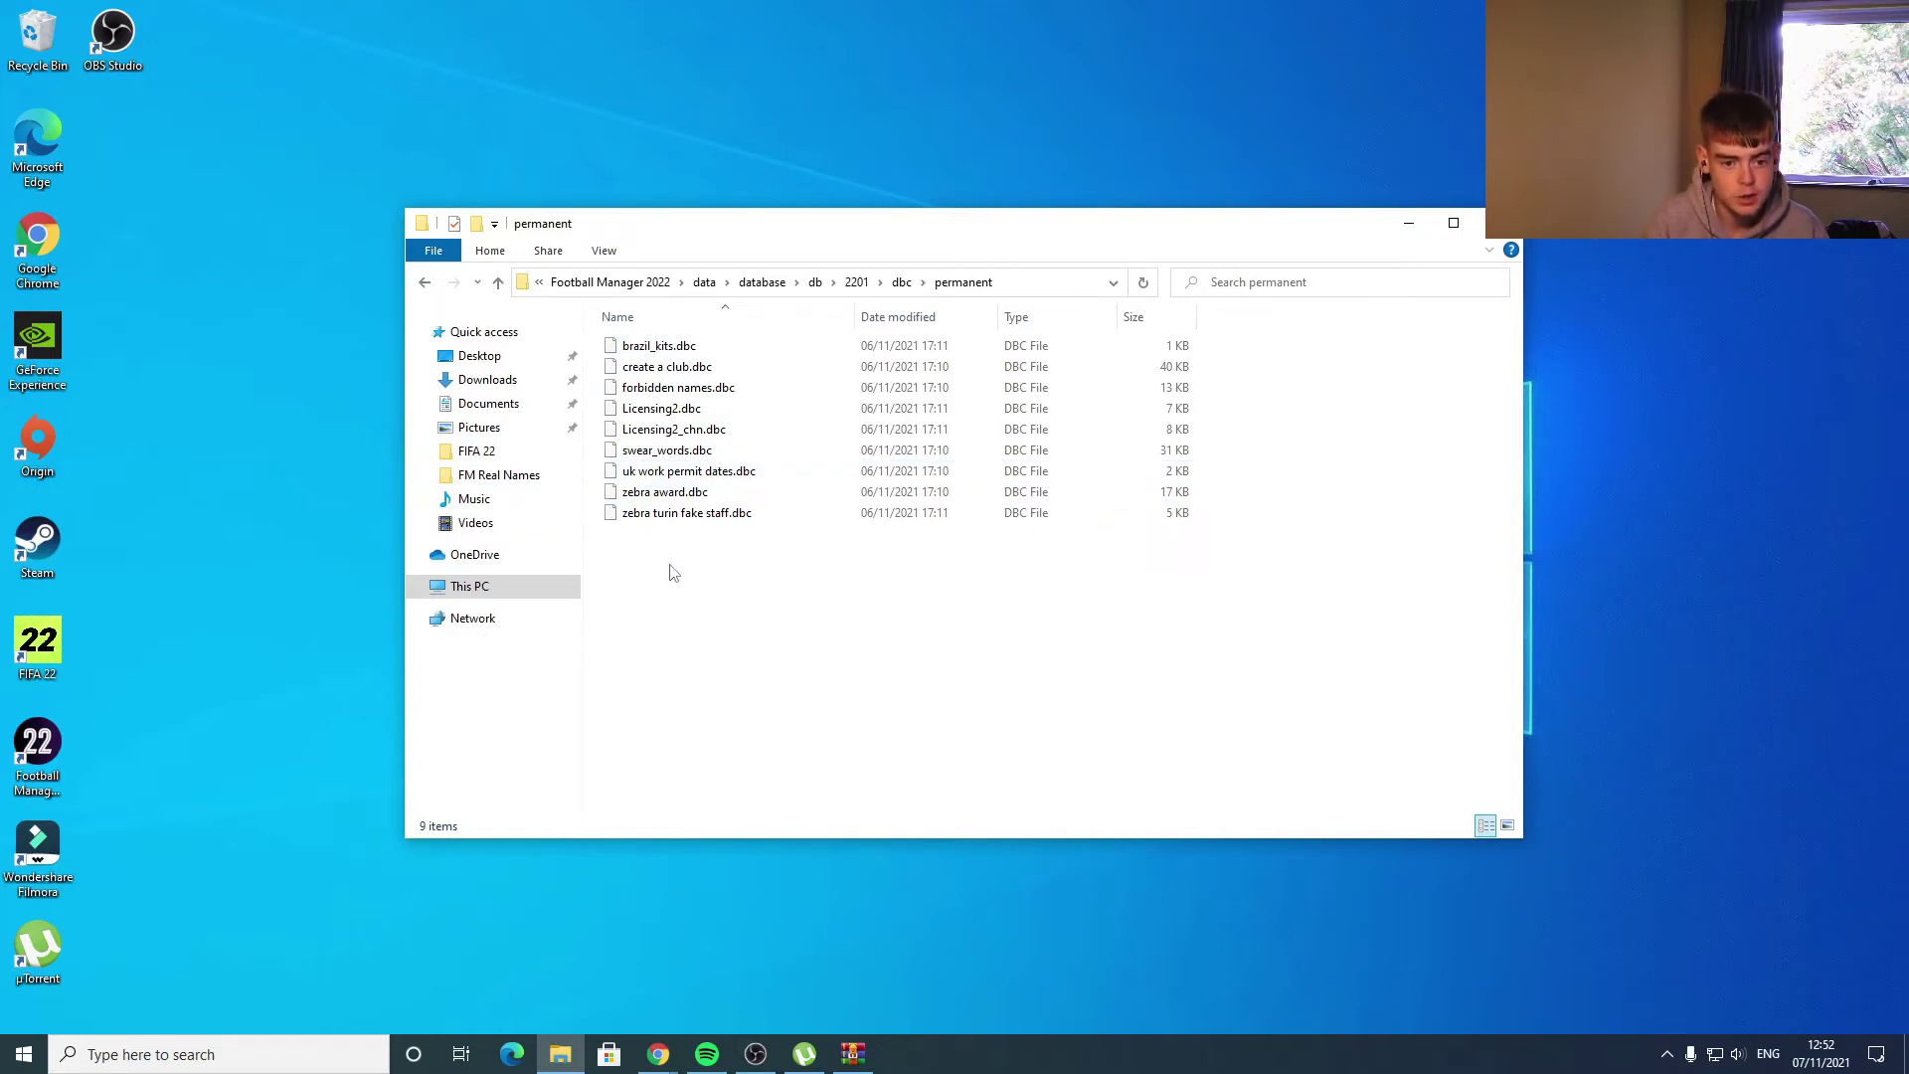
- Delete all files in dbc\permanent except create a club.dbc and uk work permit dates.dbc
click(676, 517)
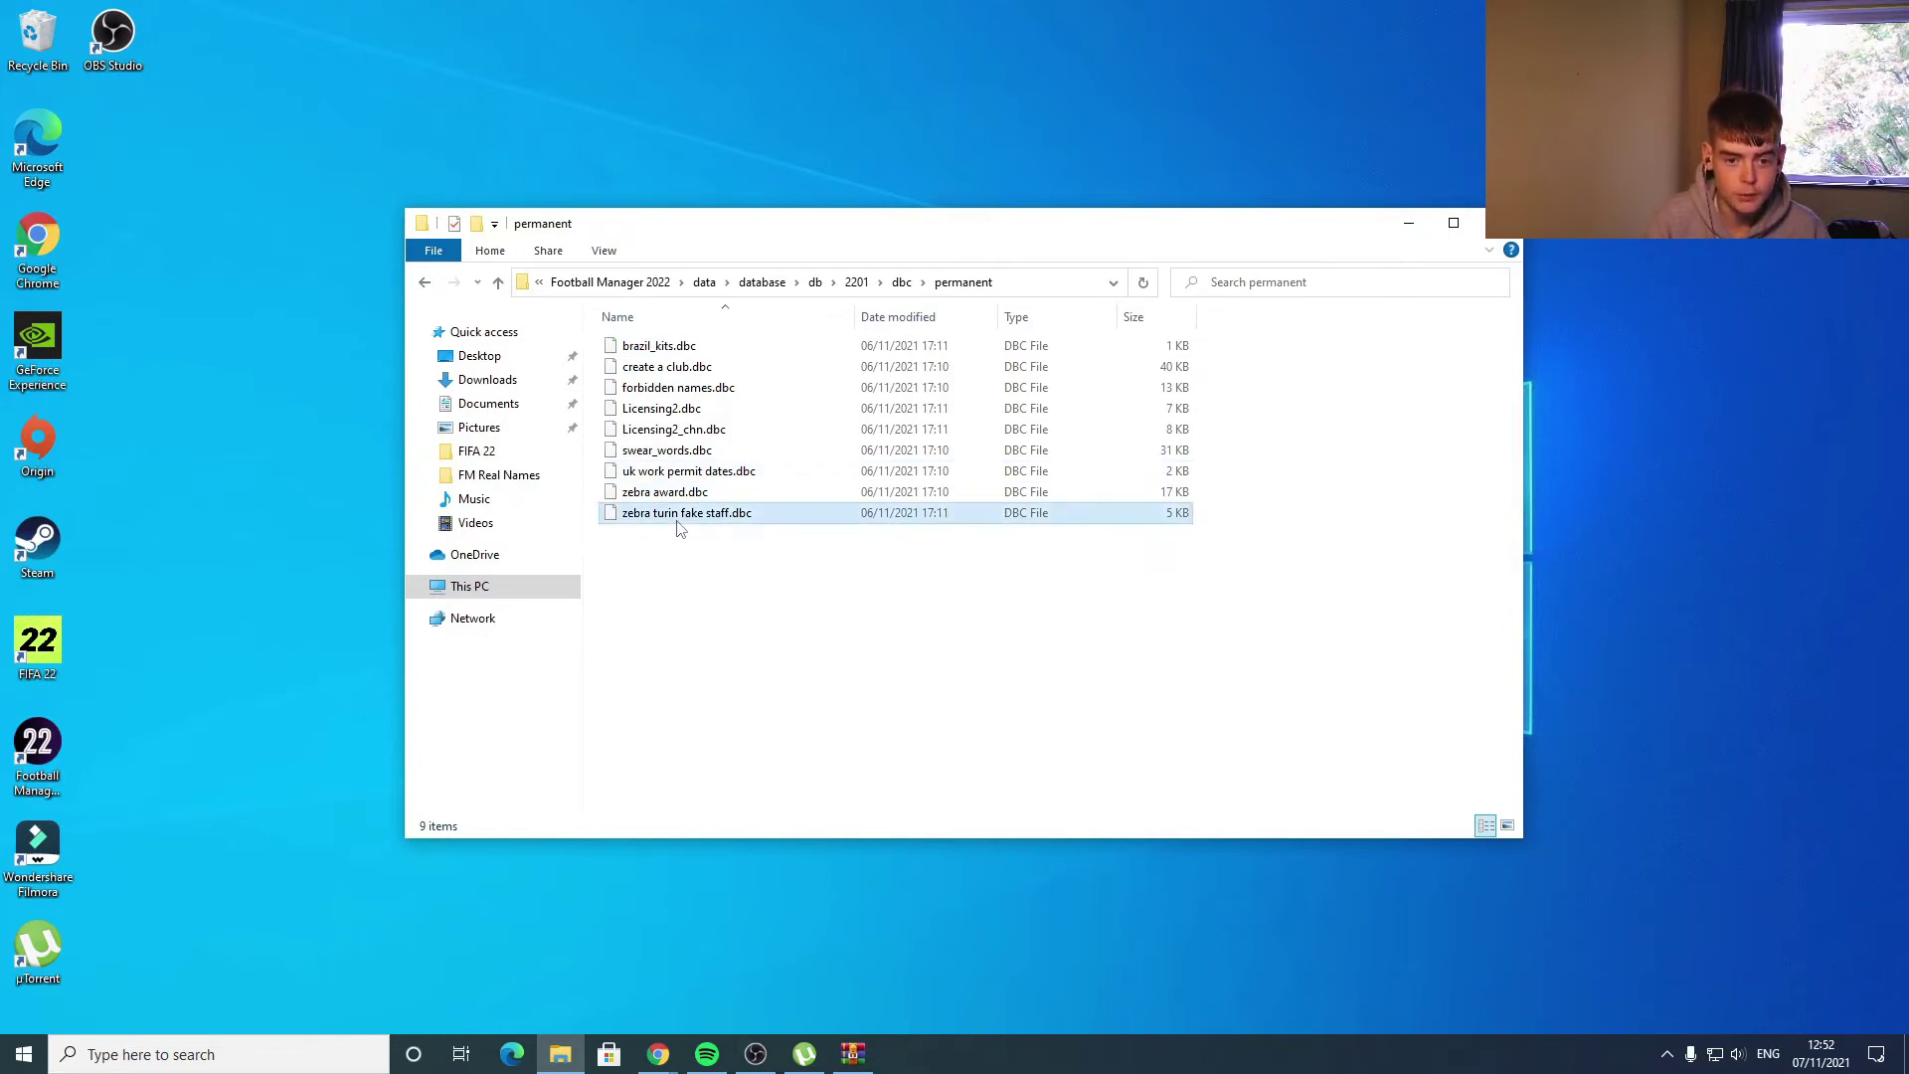
ctrl+click(676, 493)
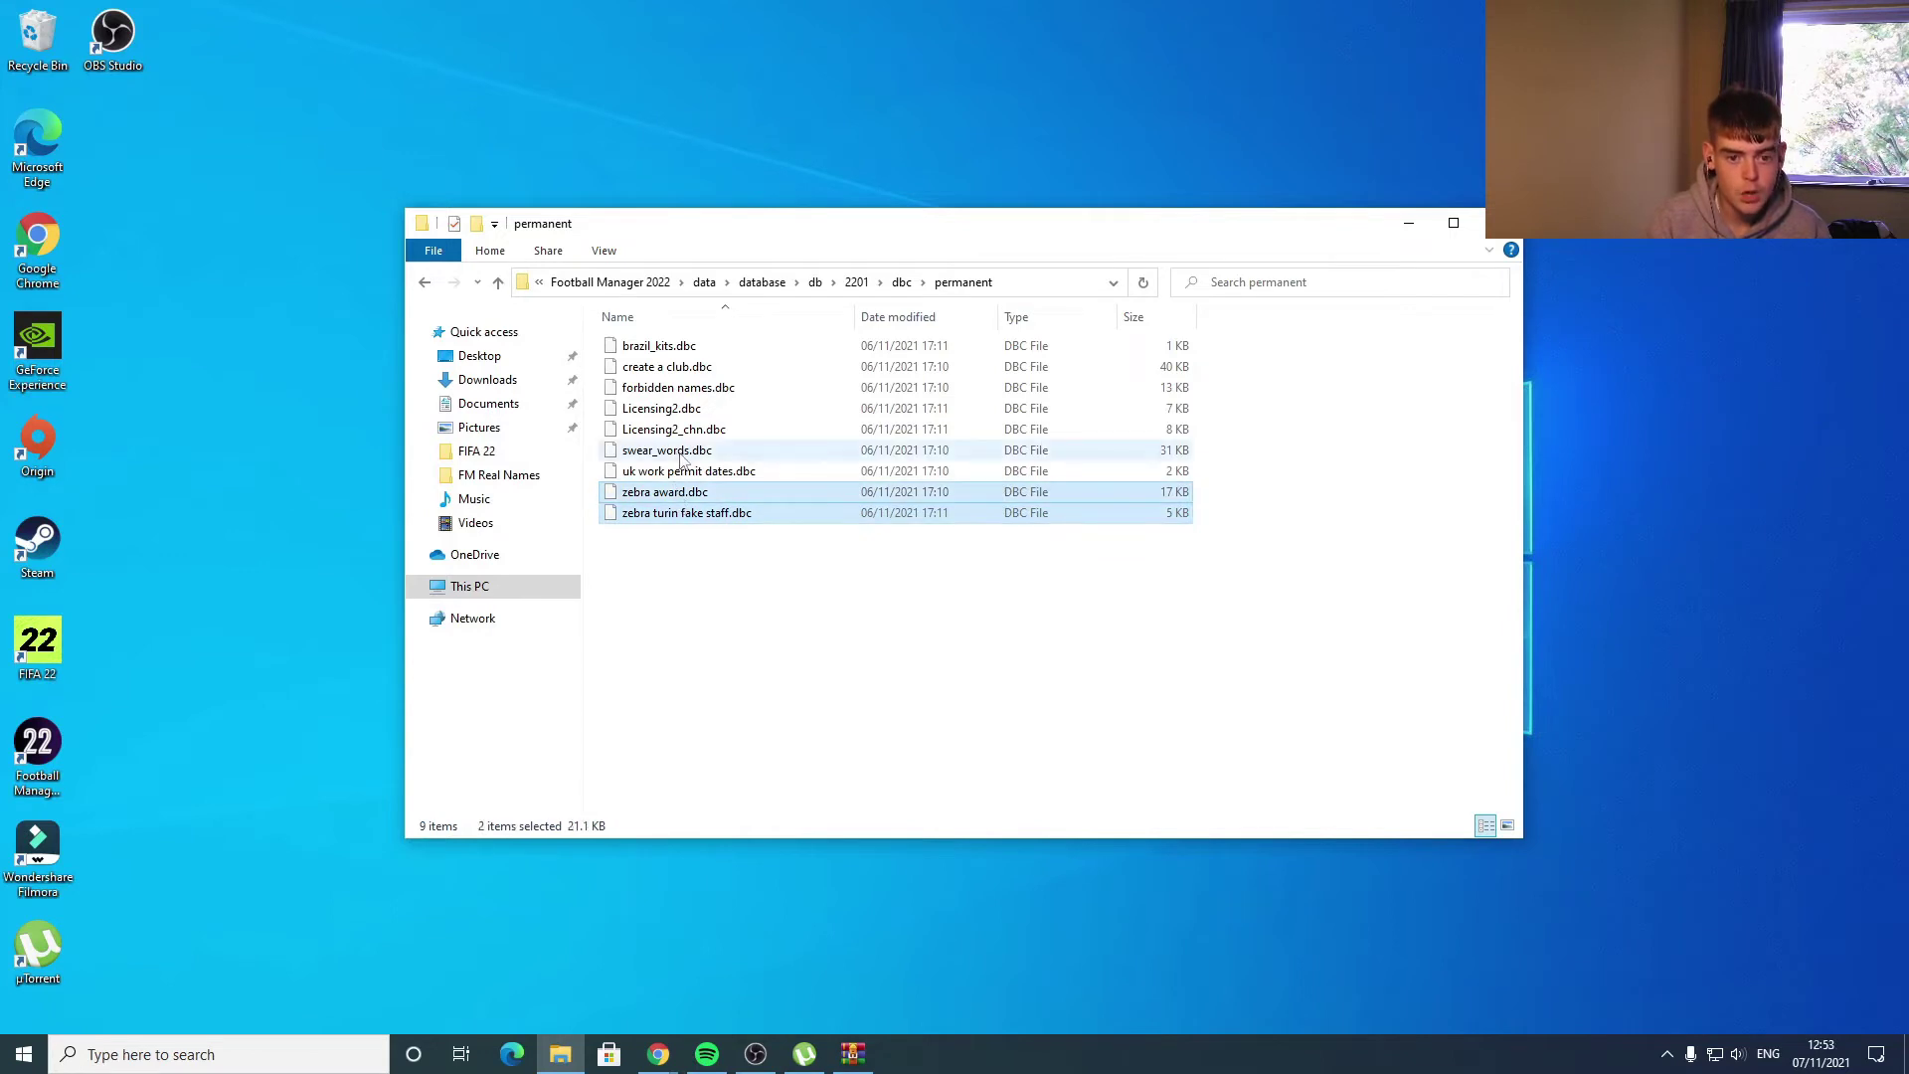
ctrl+click(684, 451)
ctrl+click(688, 430)
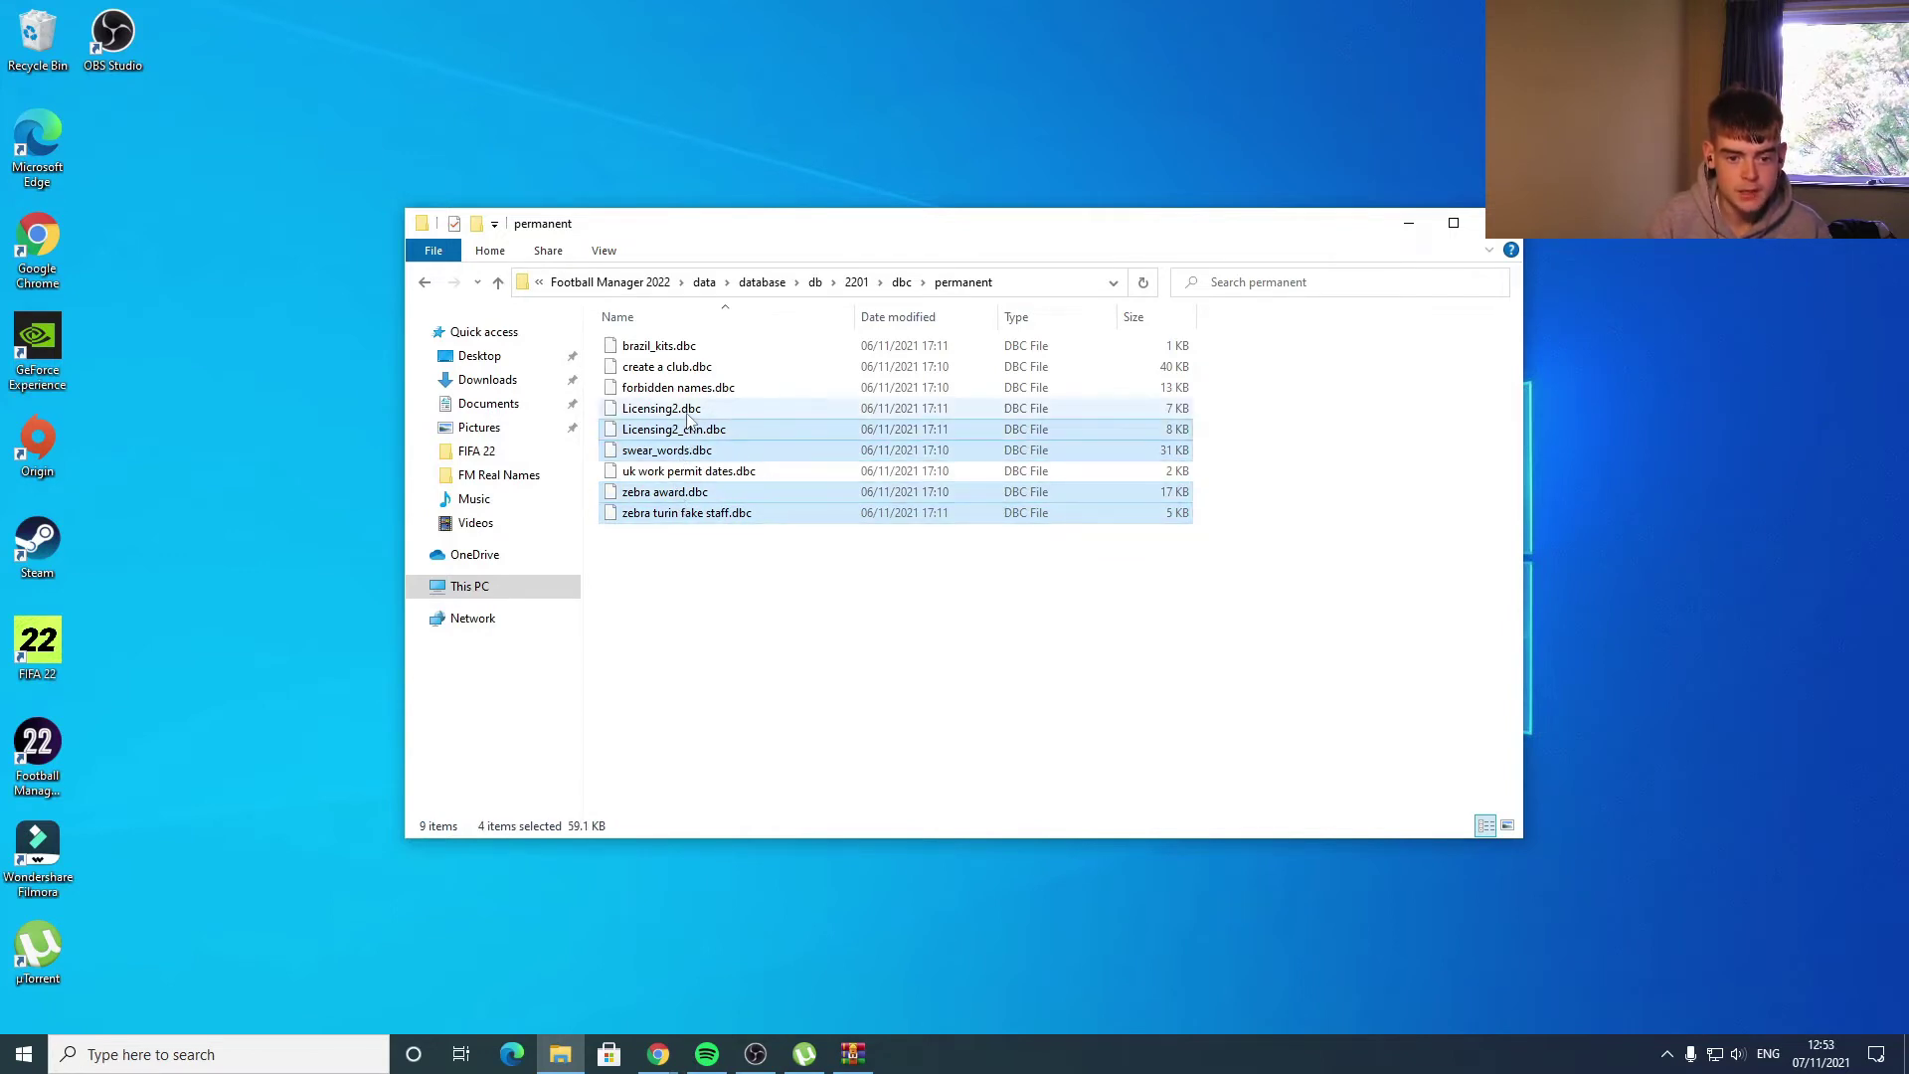
ctrl+click(692, 409)
ctrl+click(697, 396)
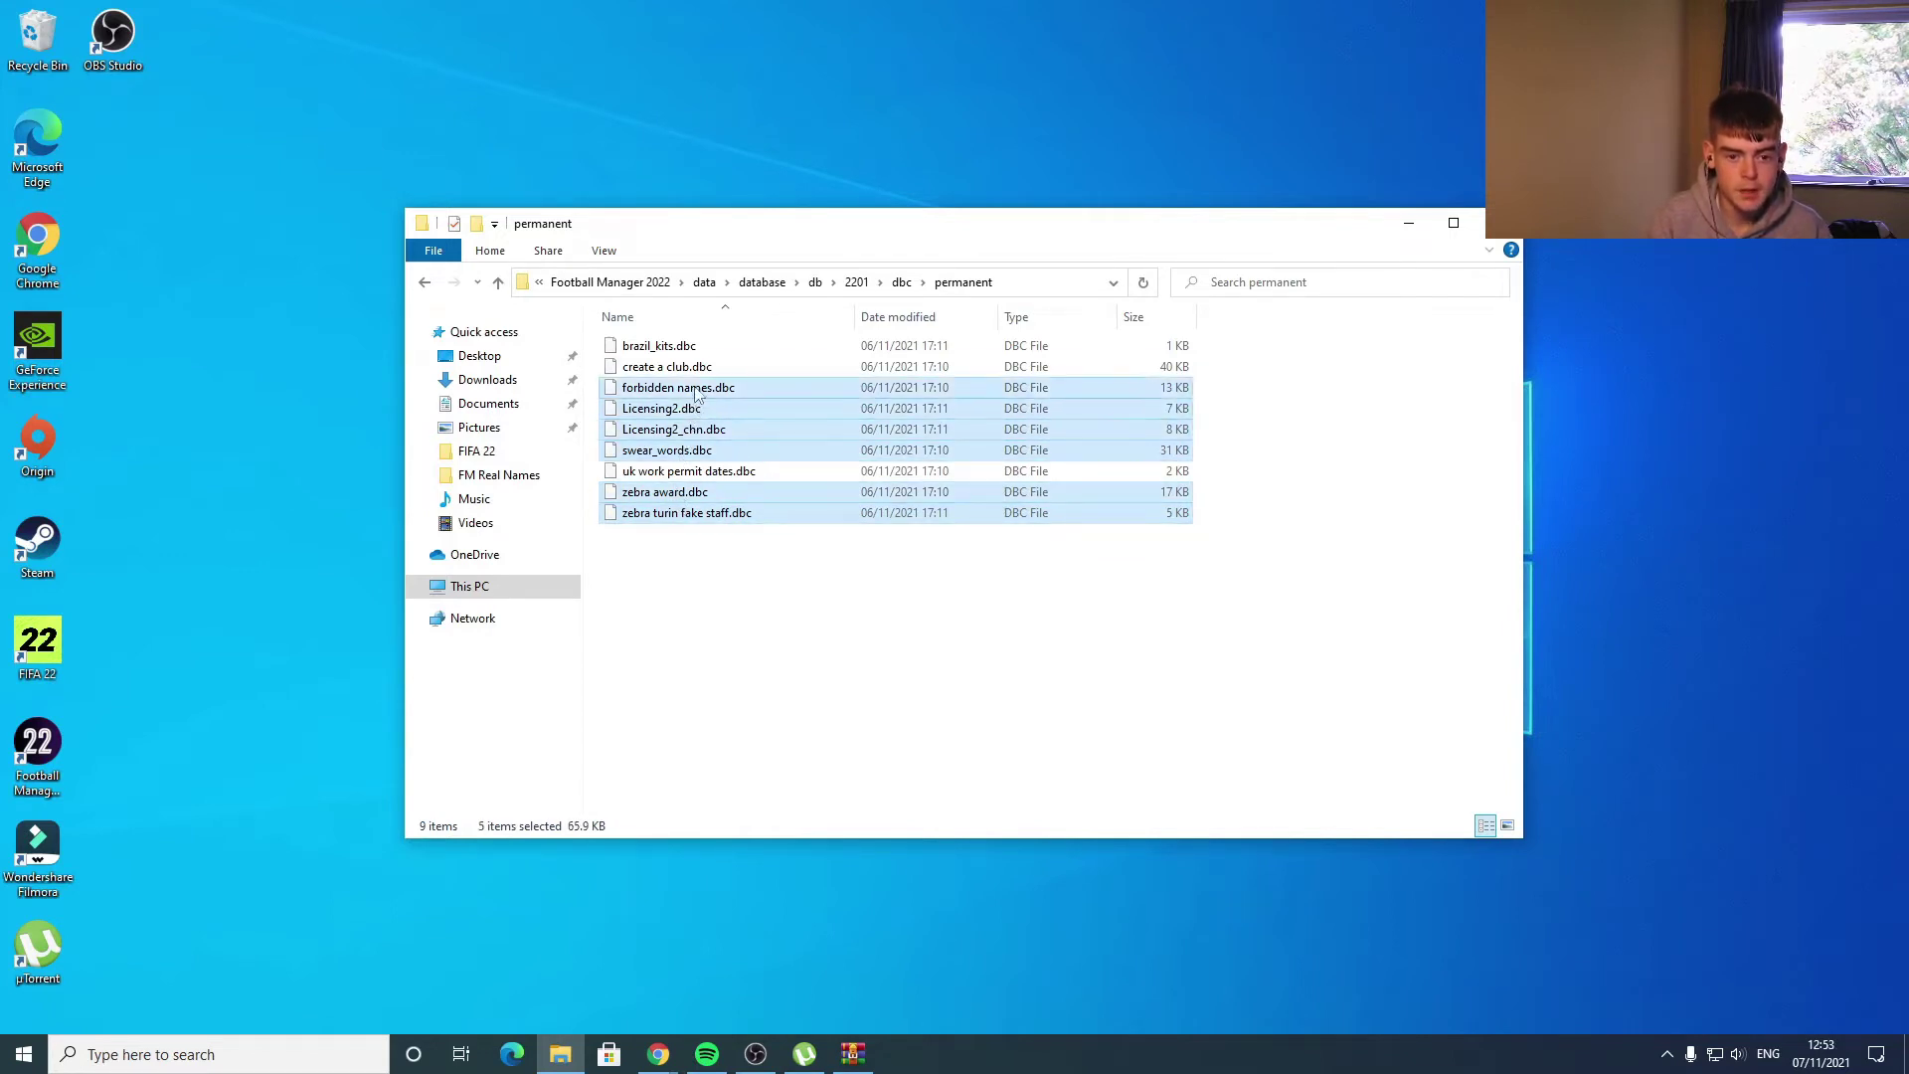
ctrl+click(690, 348)
right_click(693, 351)
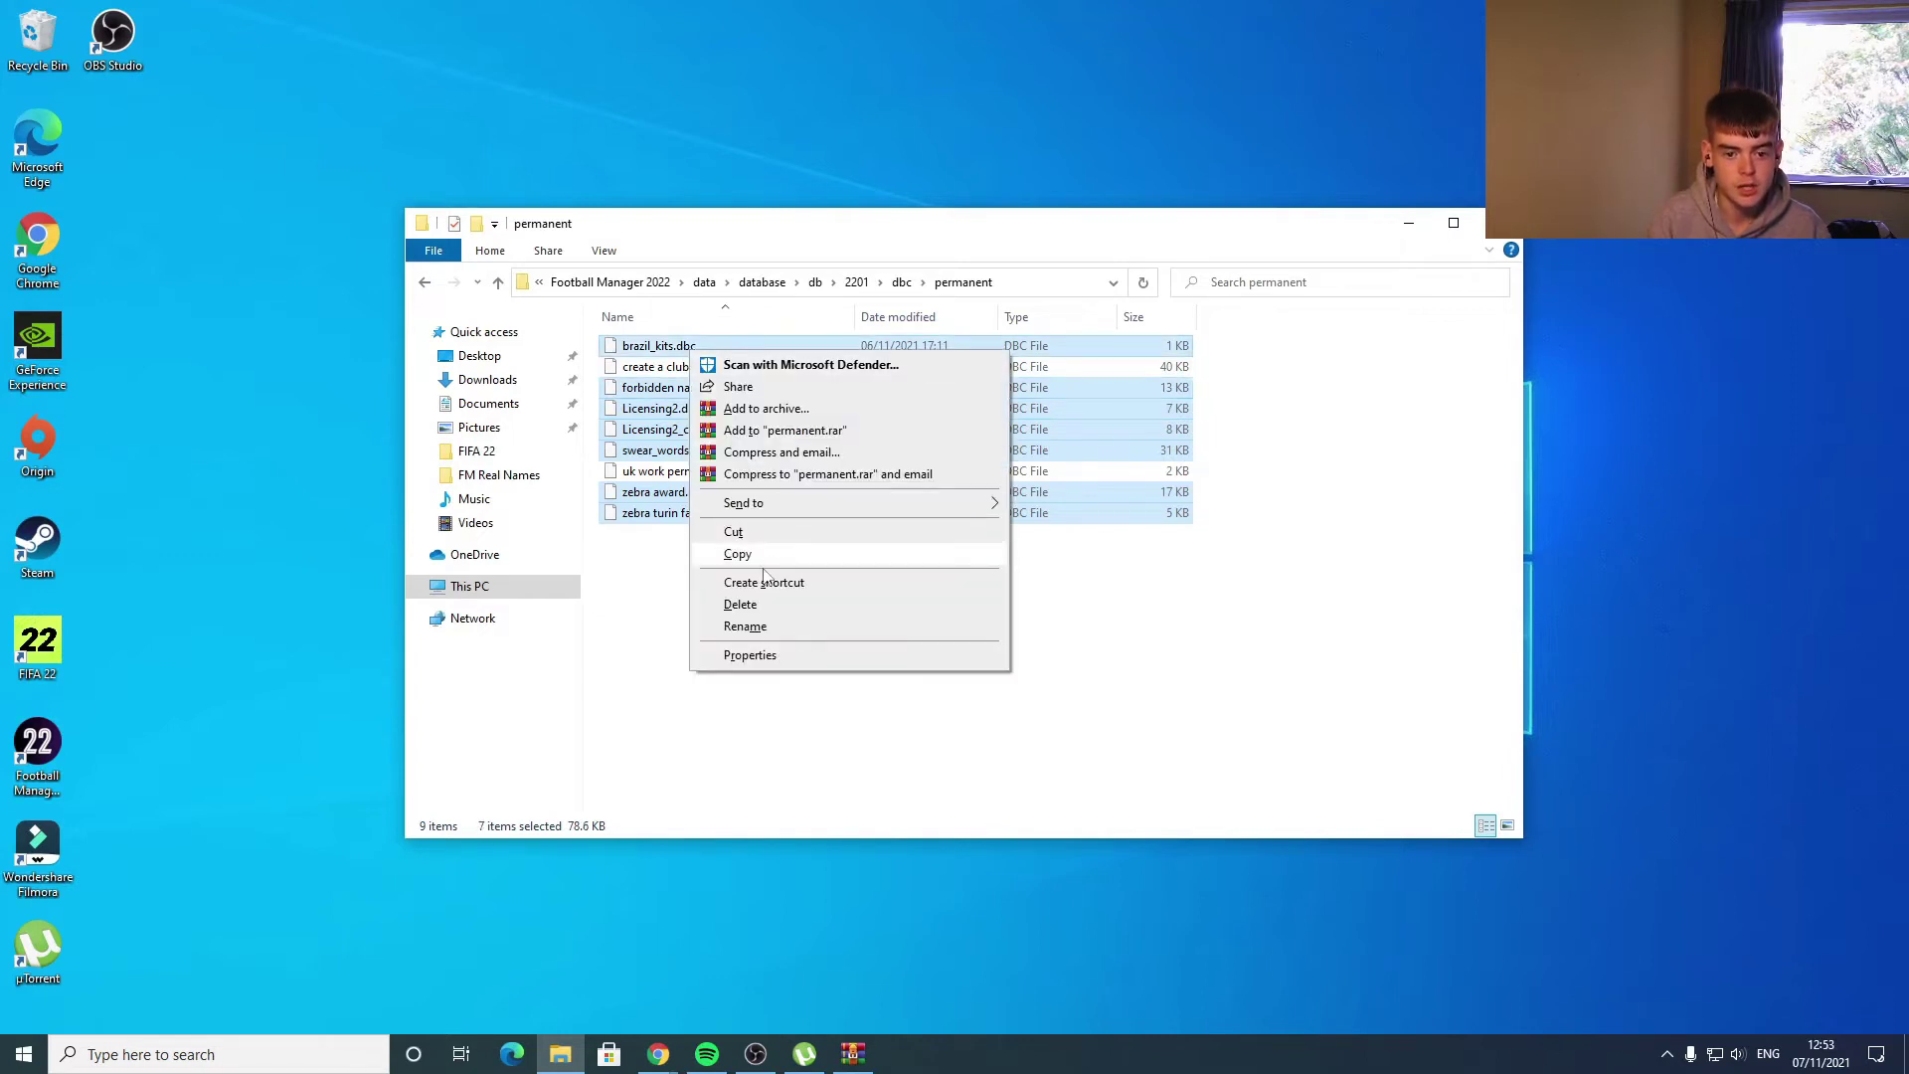
click(740, 604)
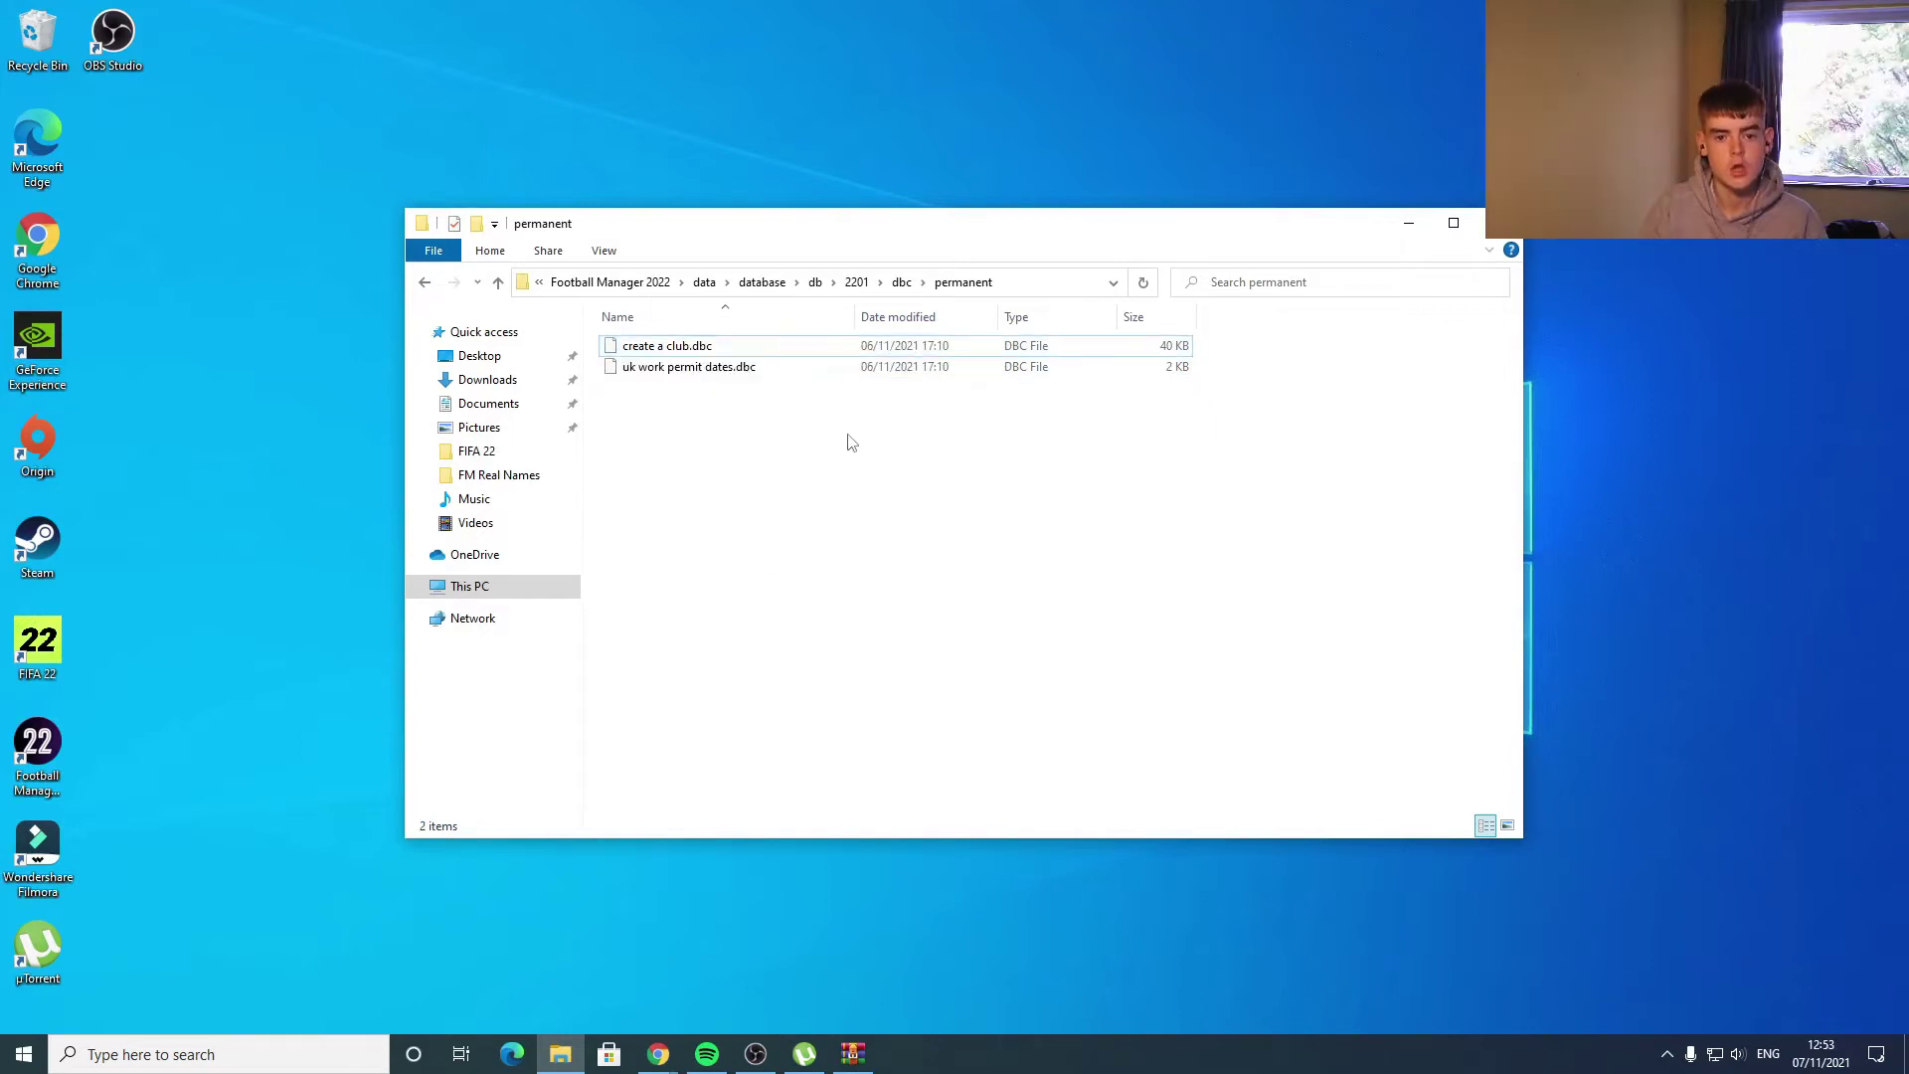
- Delete fake.edt from the 2201\edt\permanent folder
click(861, 283)
double_click(683, 382)
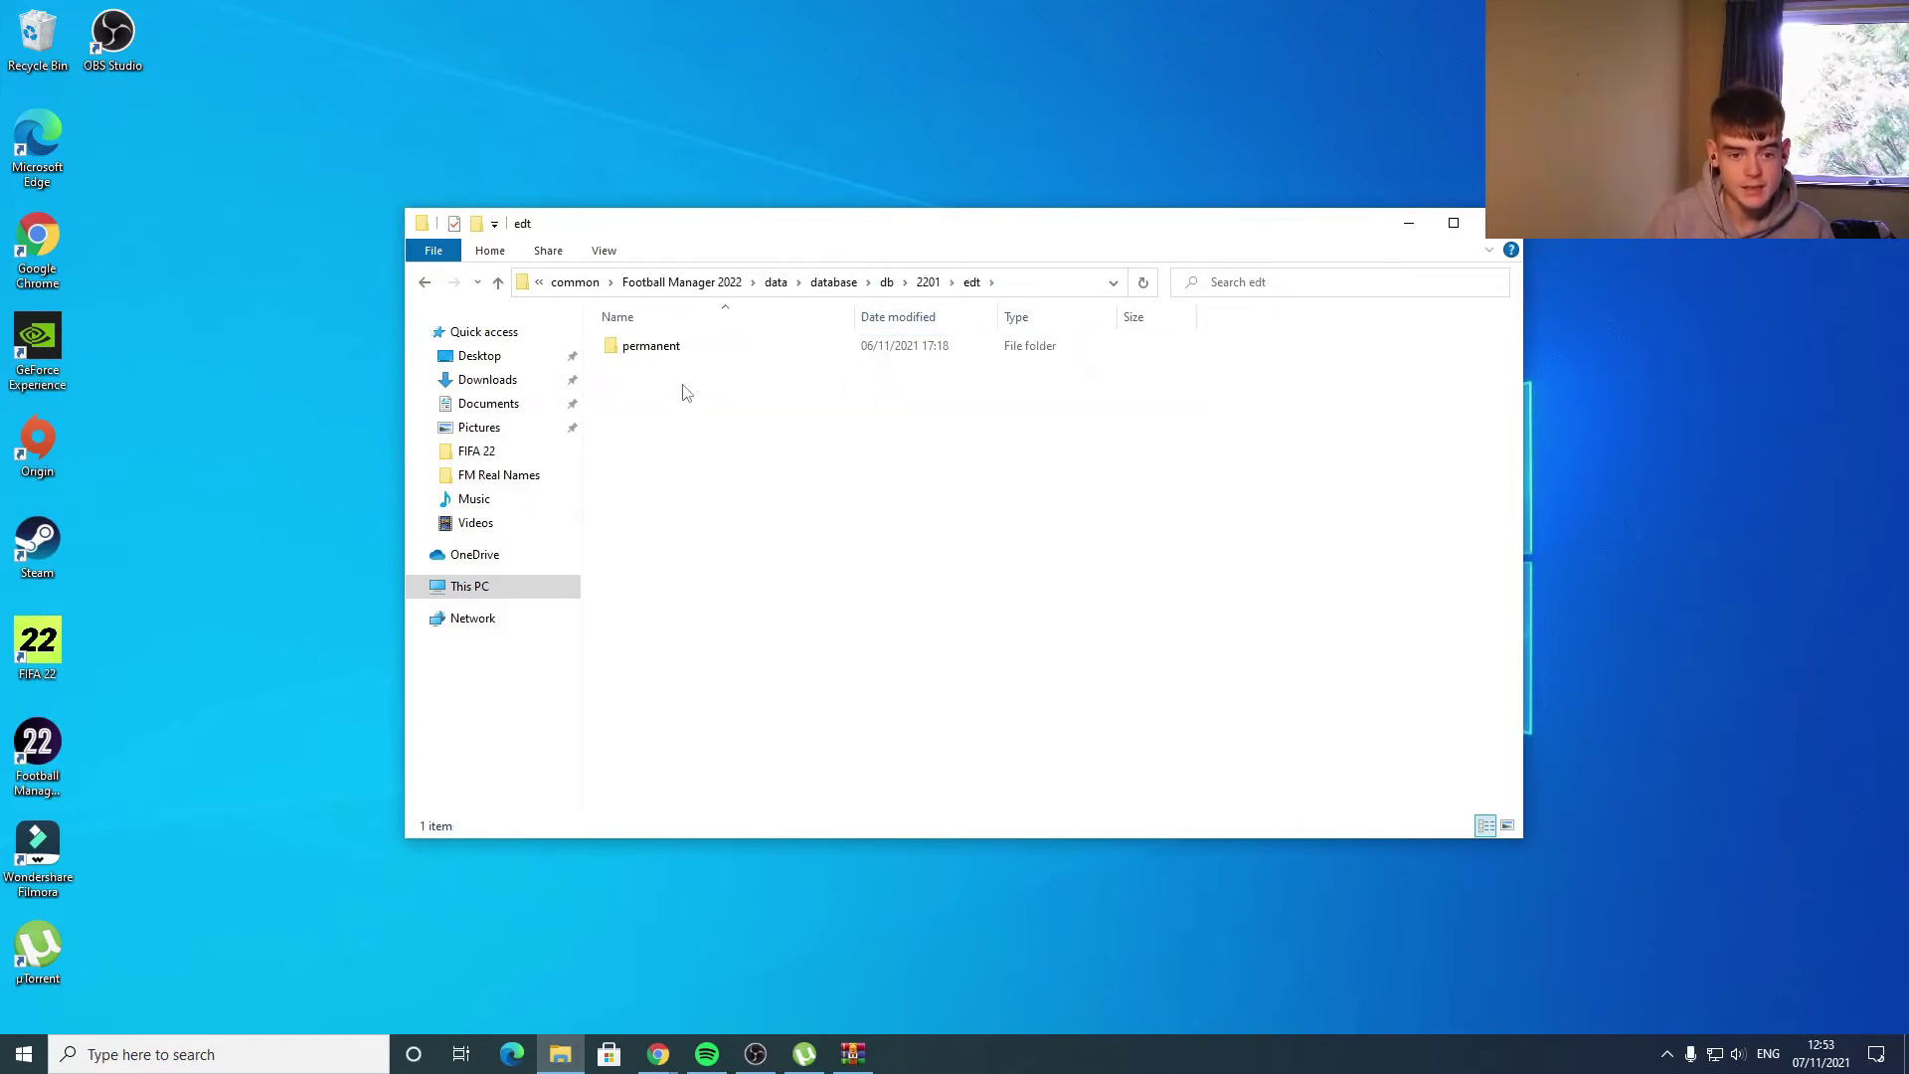
double_click(682, 350)
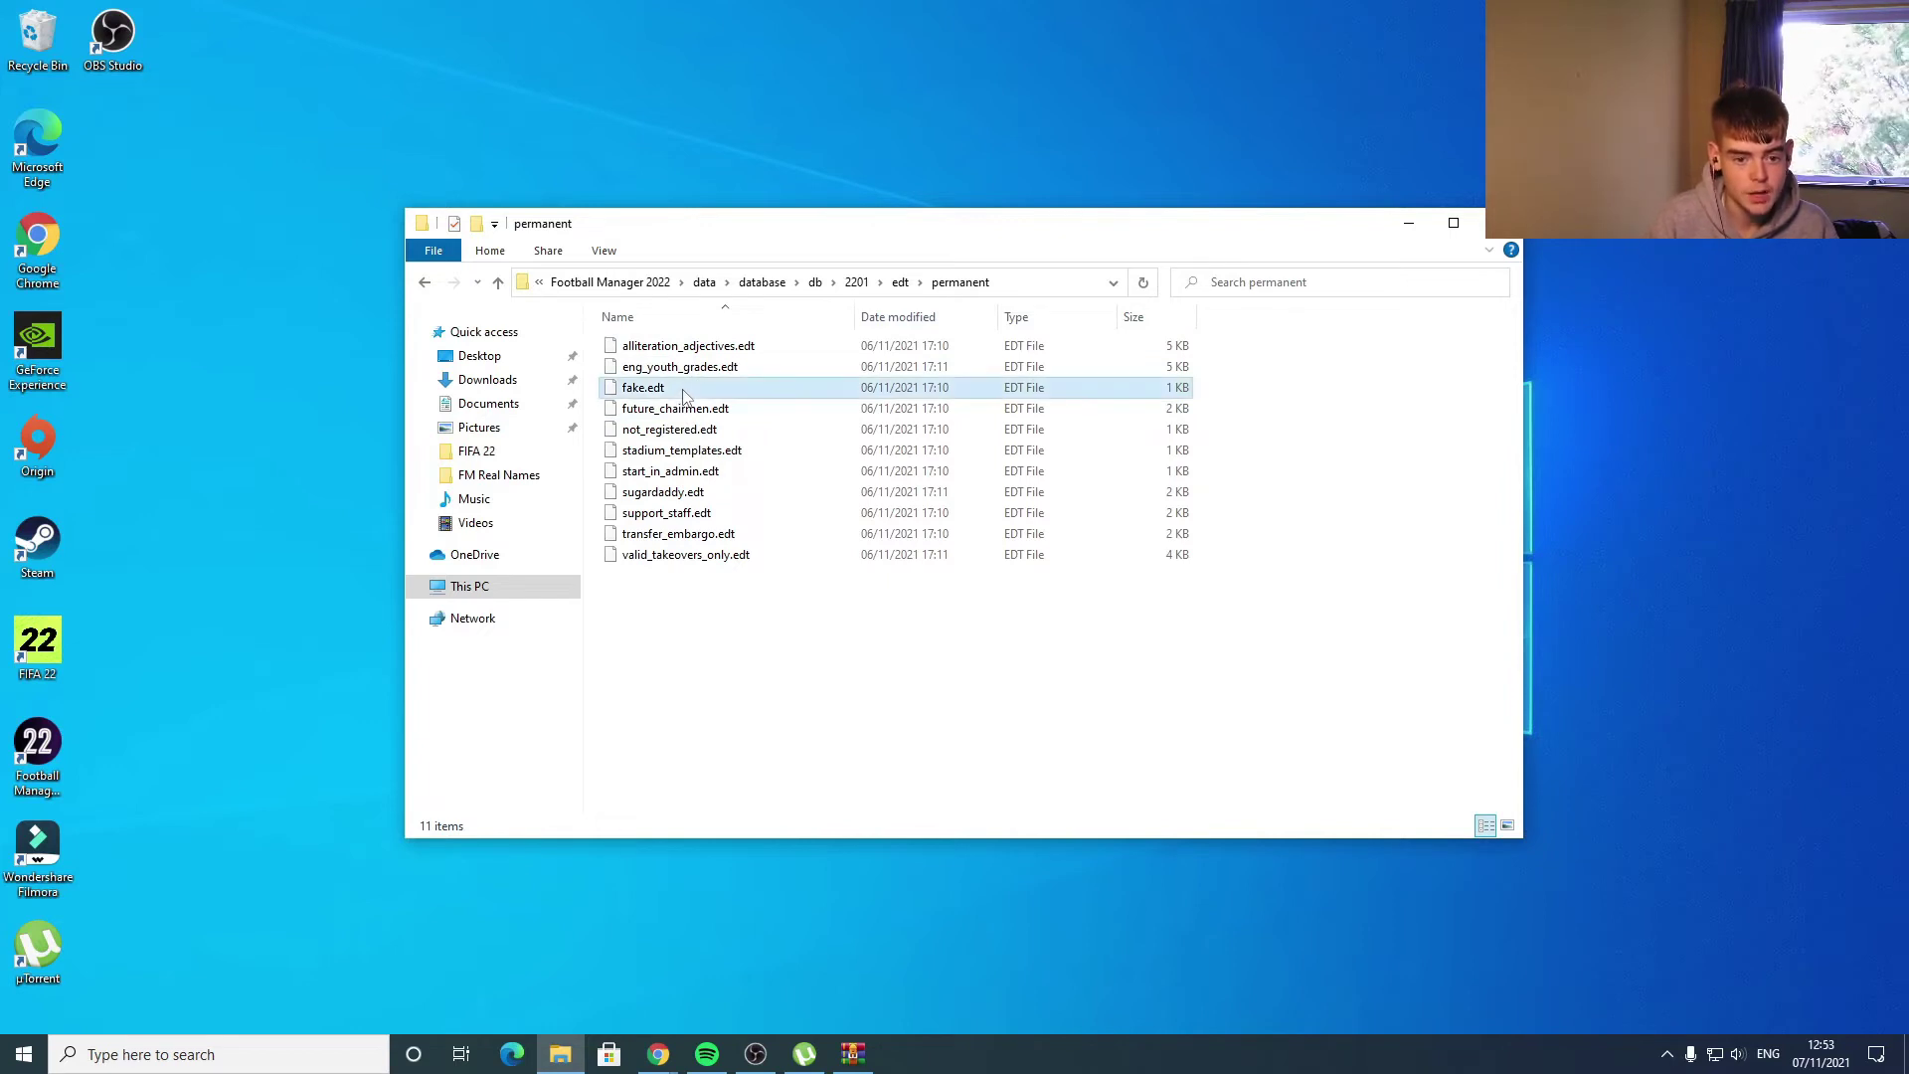
right_click(683, 393)
click(726, 710)
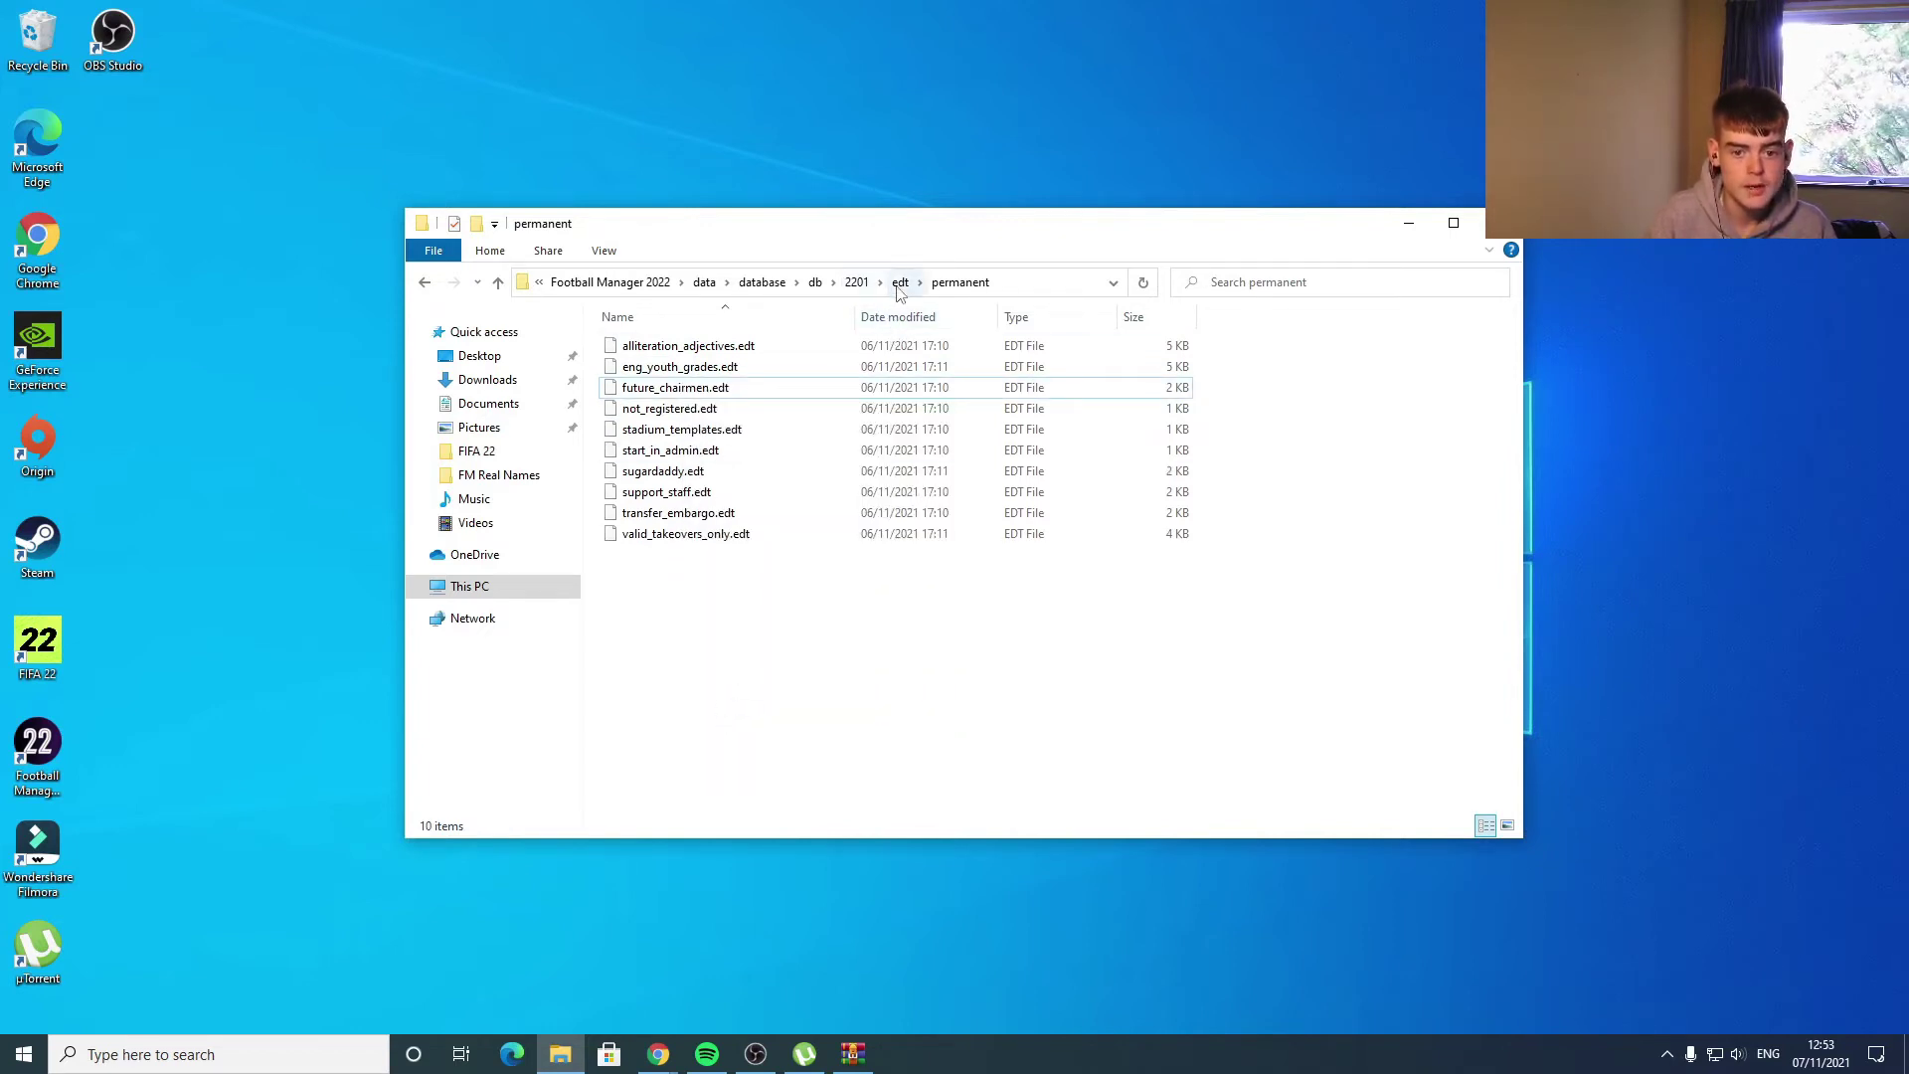
- Delete fake.lnc, lic_dan_swe_fra.lnc and nleague.lnc from the 2201\lnc\all folder
click(856, 283)
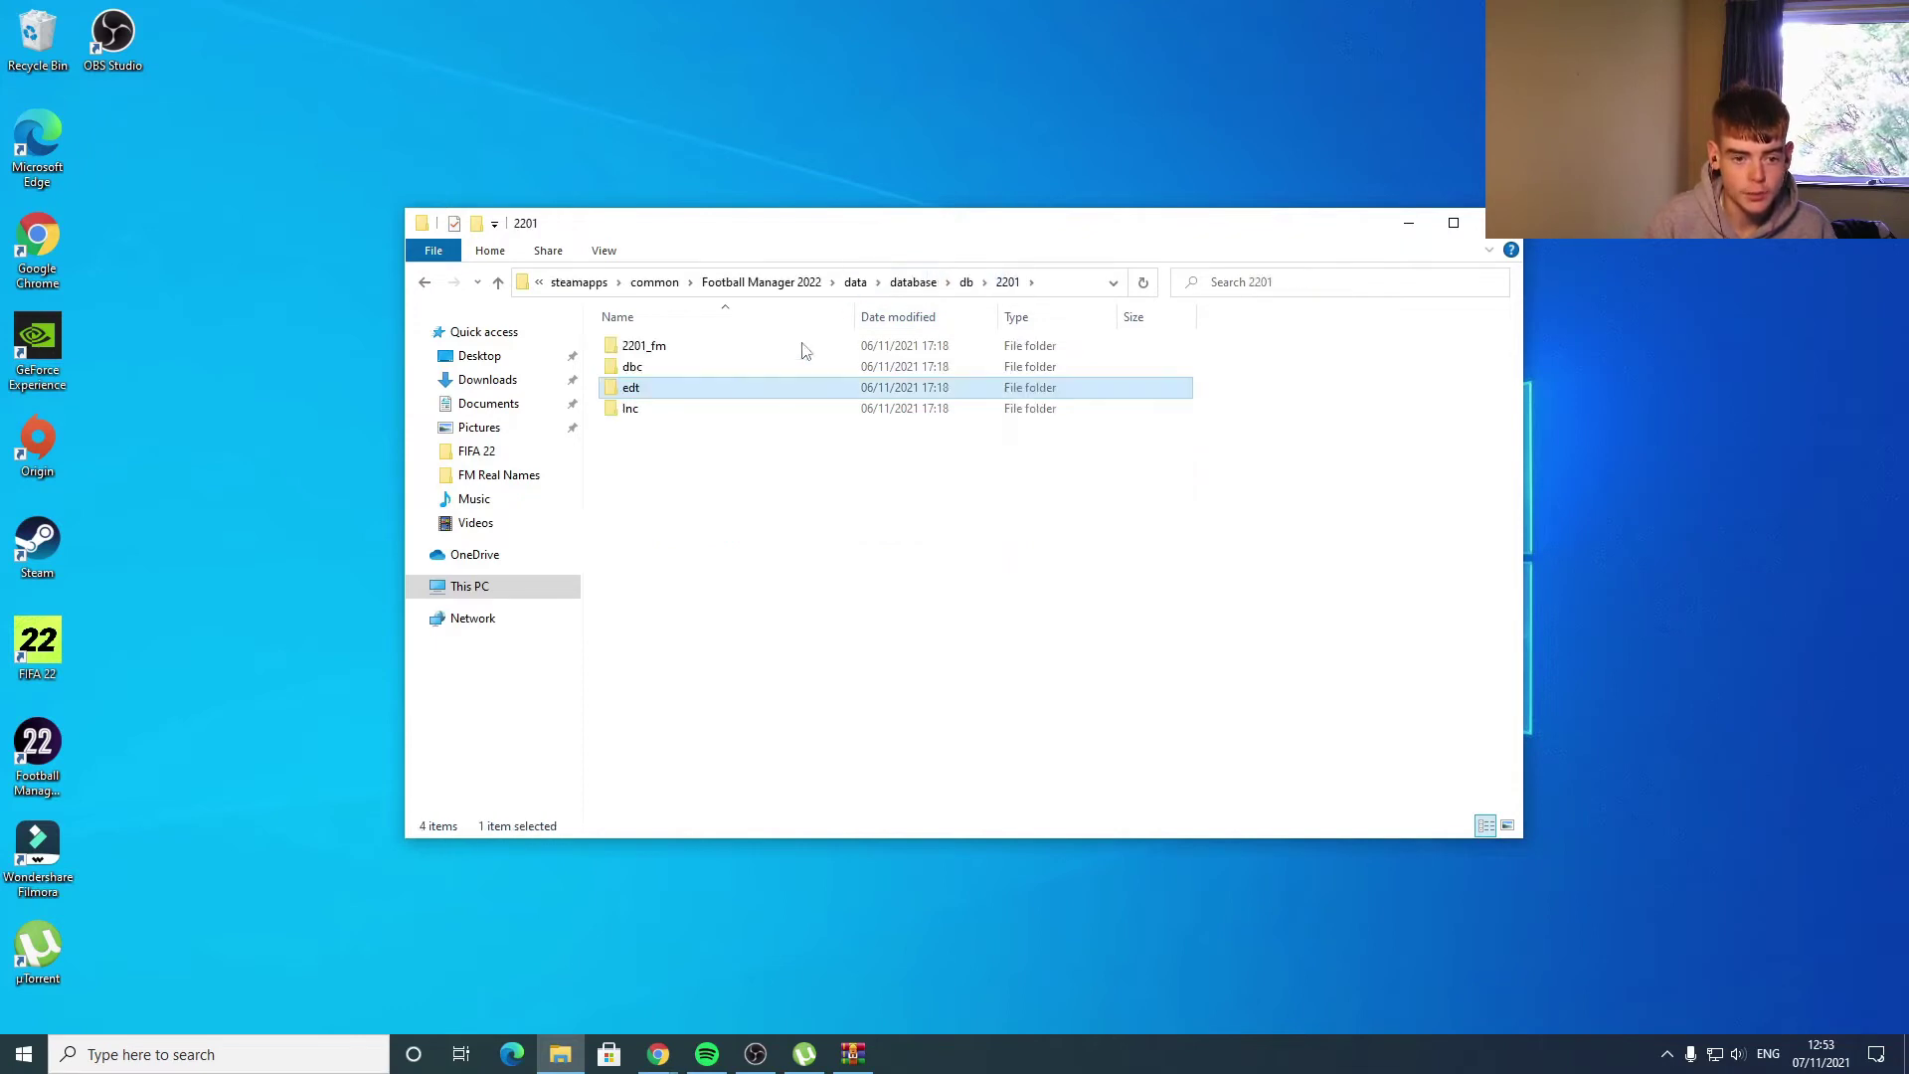
double_click(674, 409)
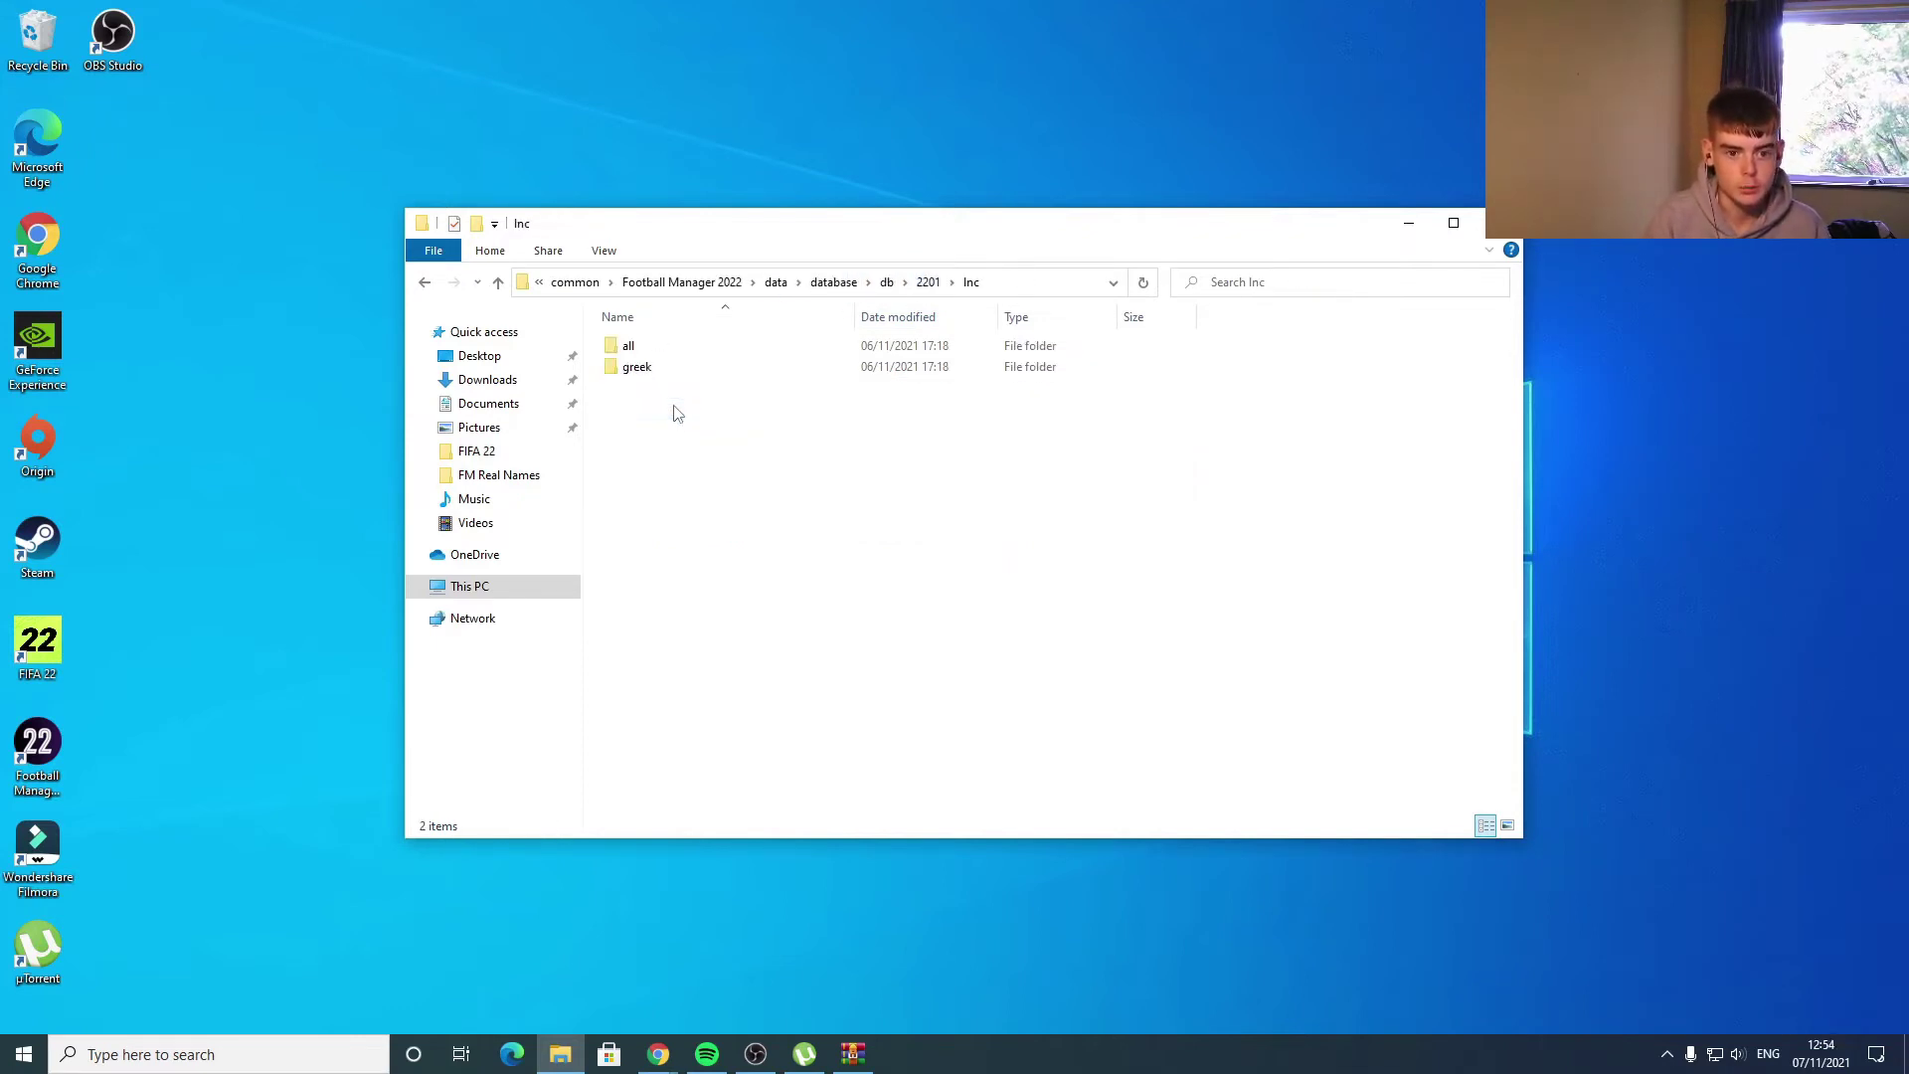
double_click(672, 346)
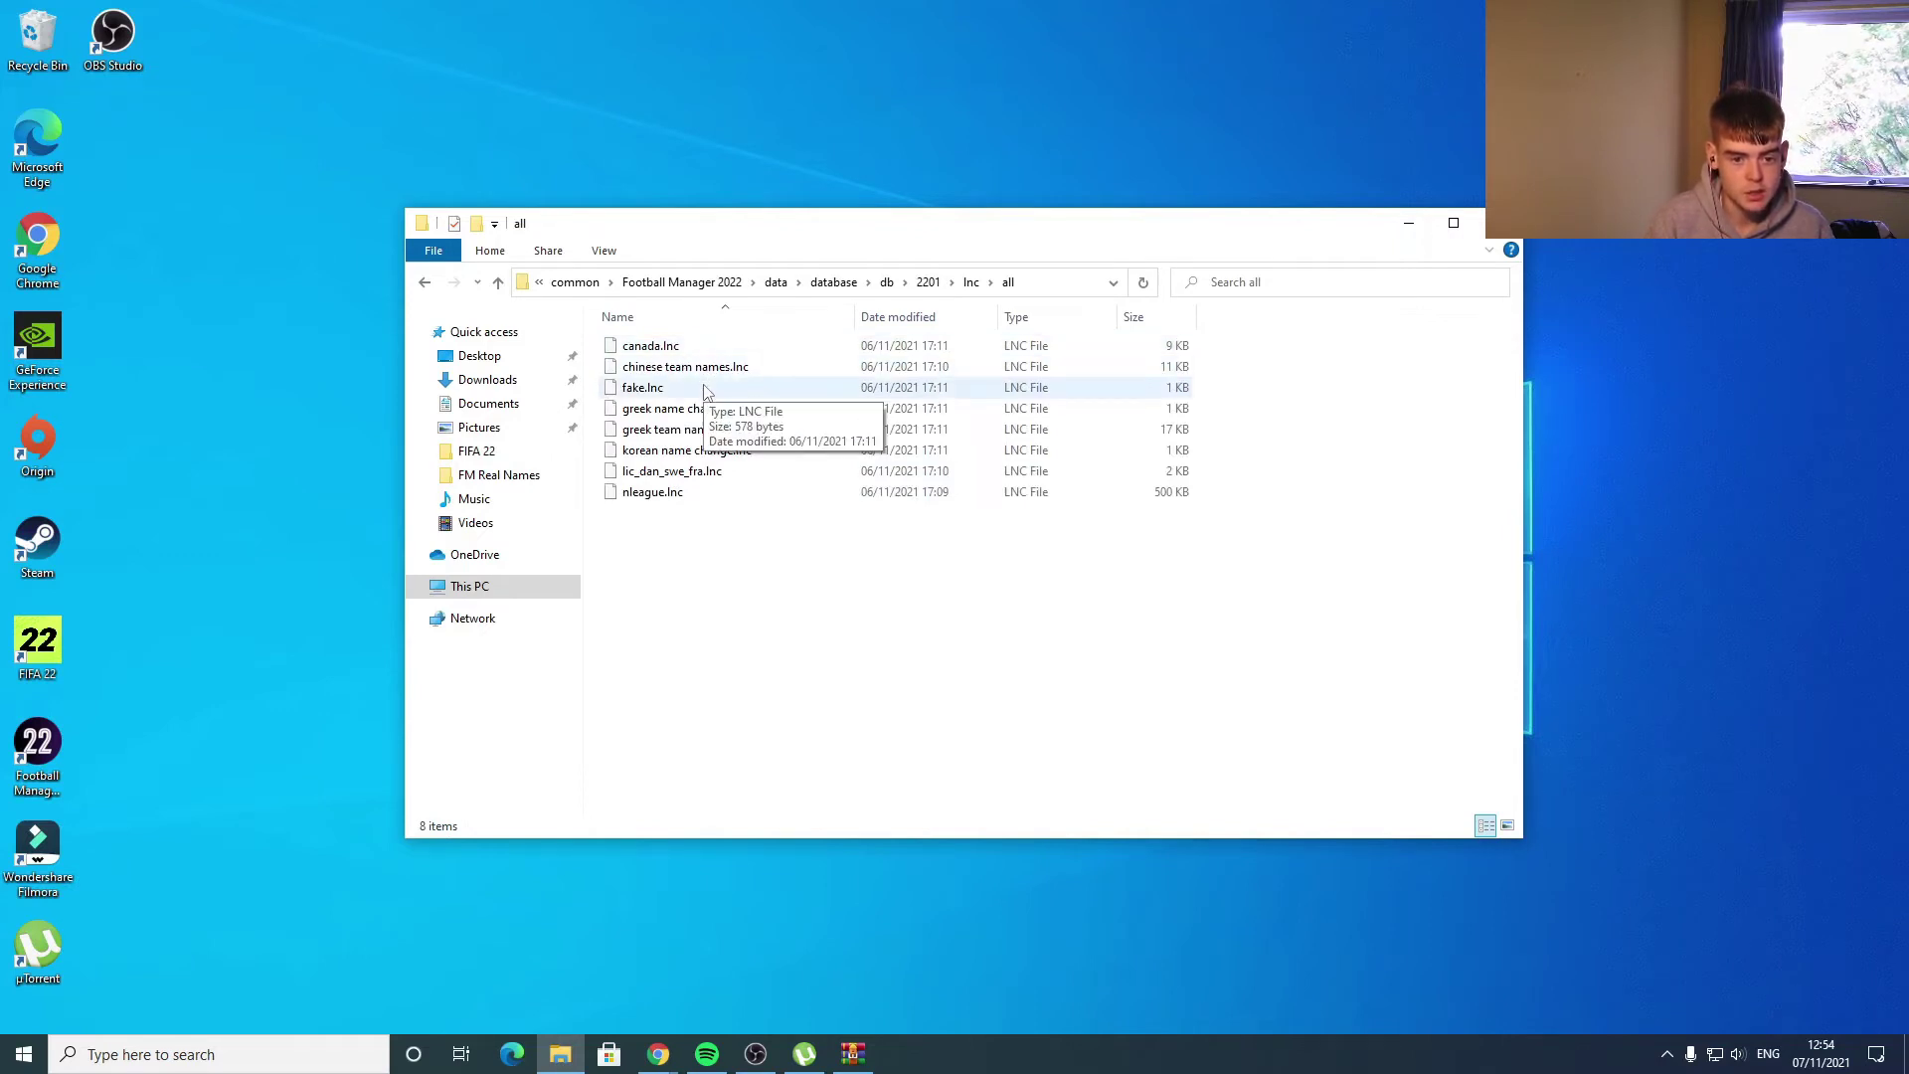
click(704, 390)
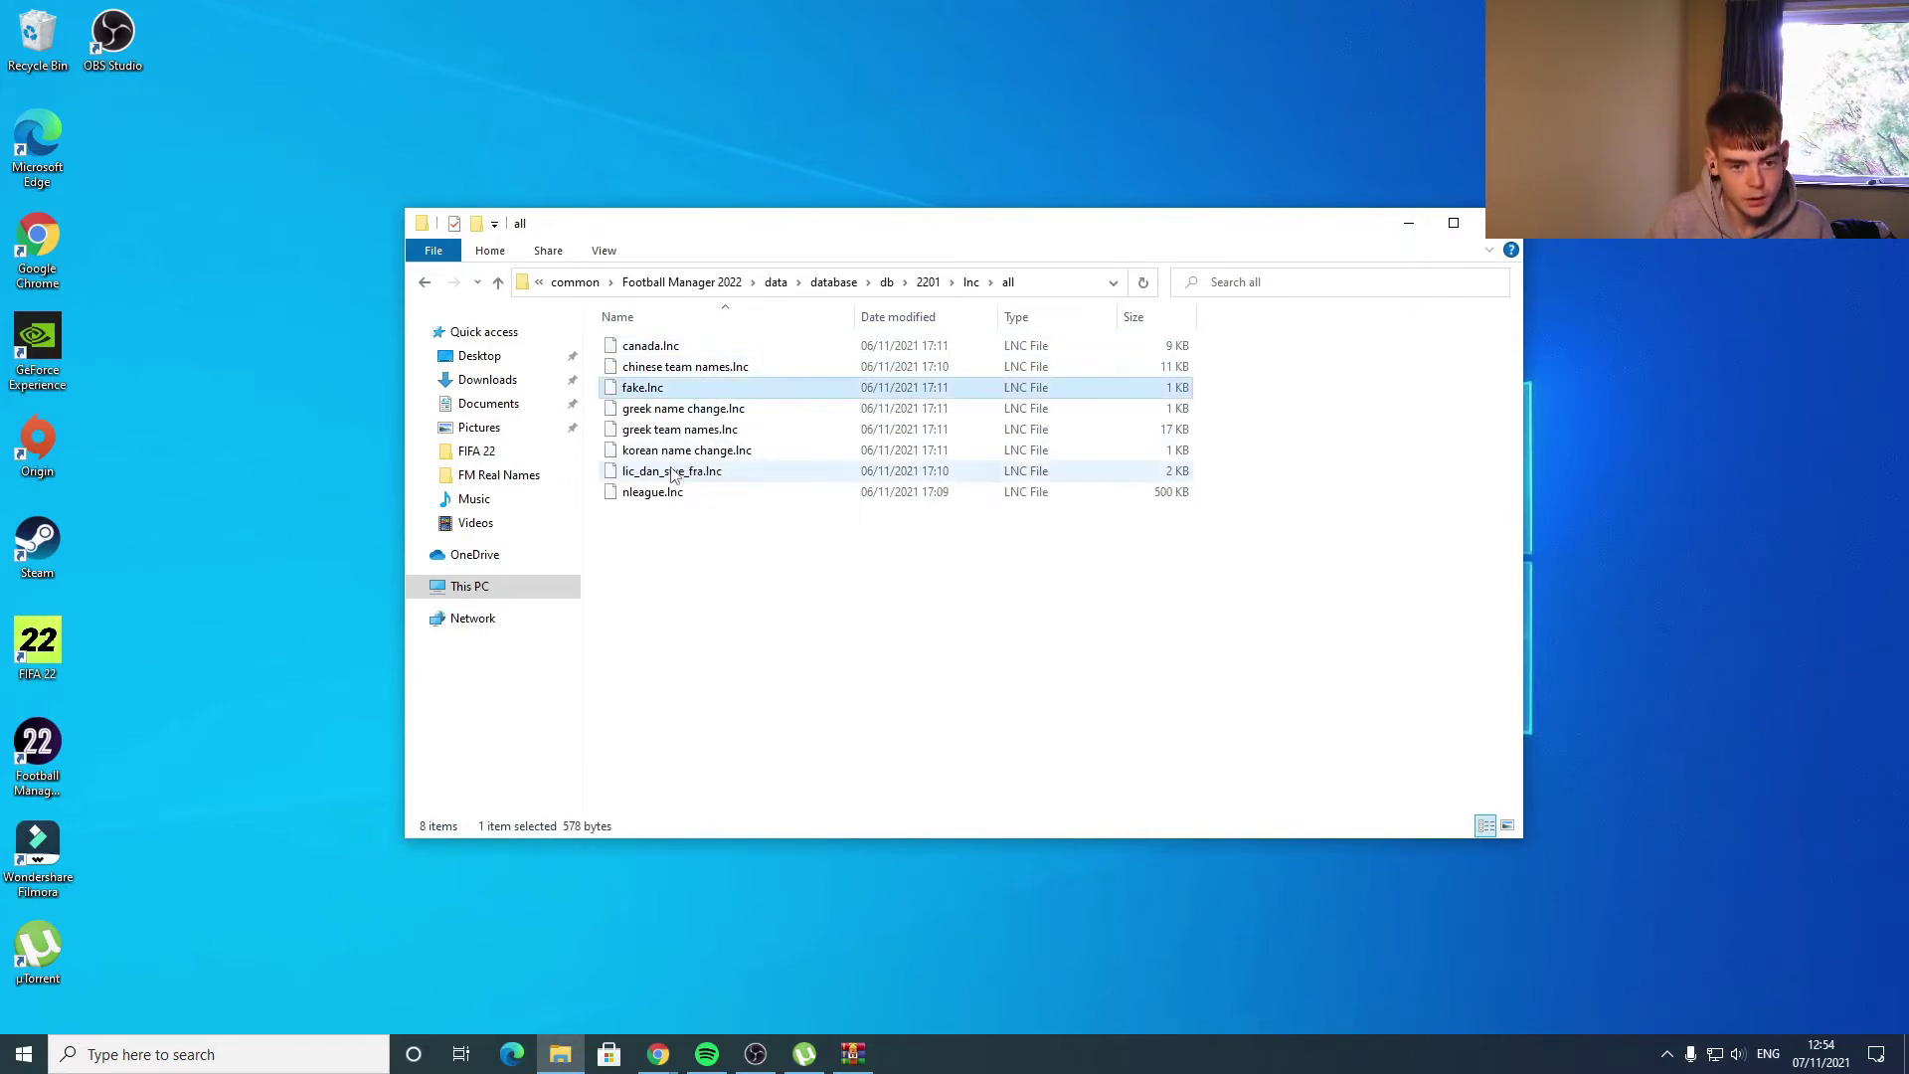
ctrl+click(684, 472)
ctrl+click(679, 502)
right_click(676, 494)
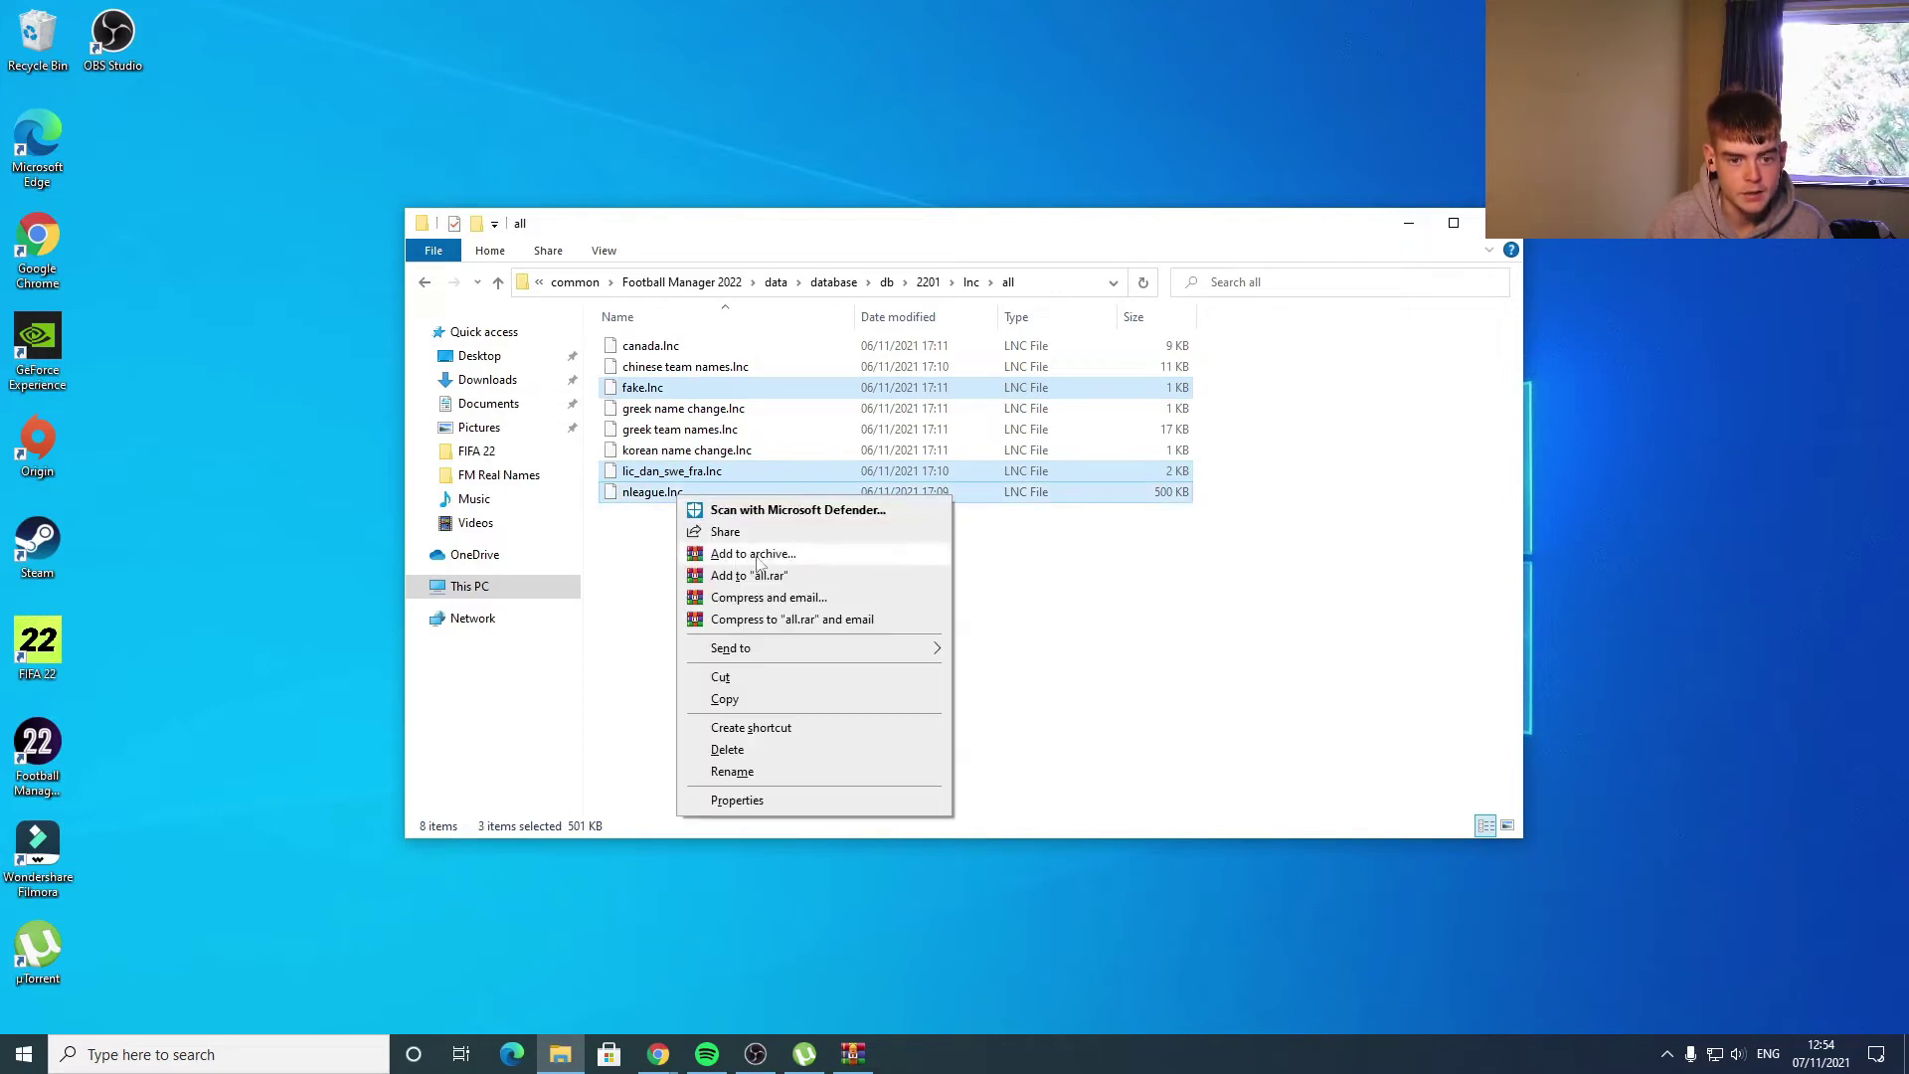
click(724, 754)
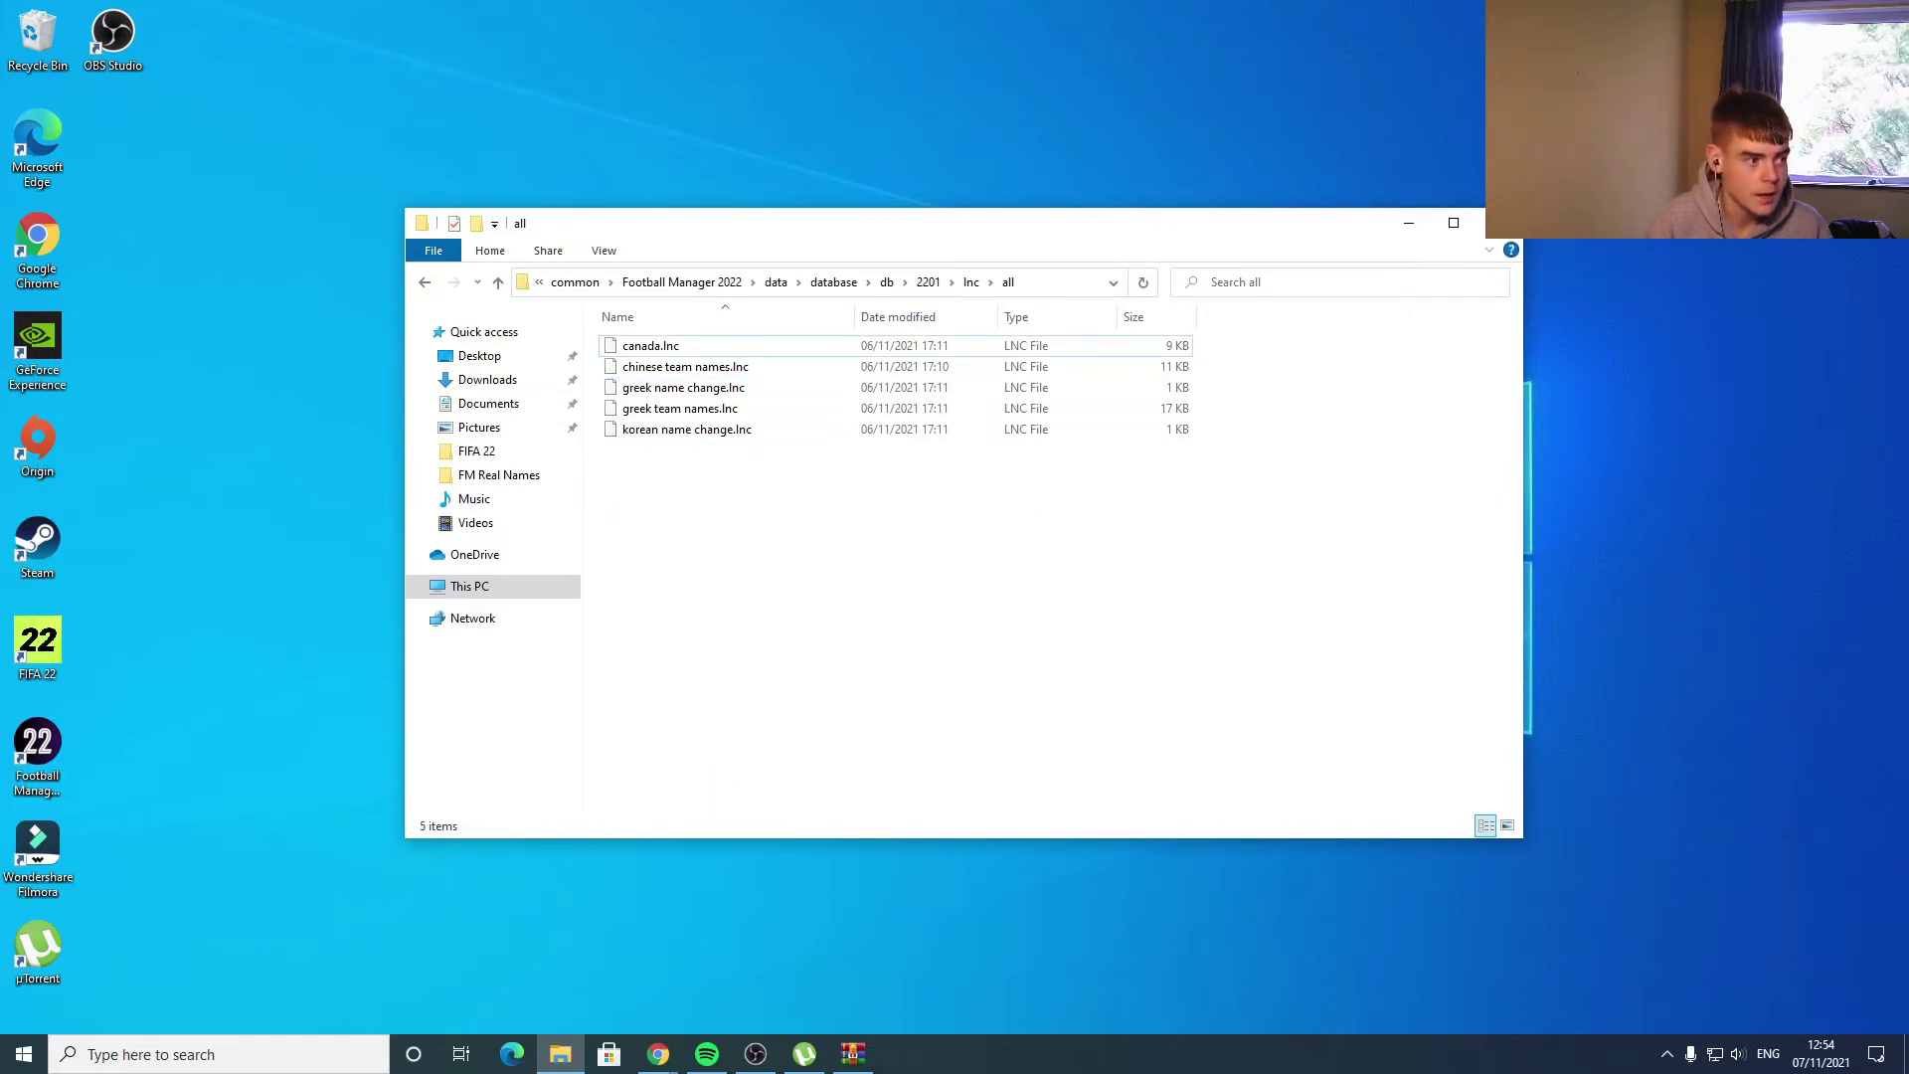
- Bring back the fm22-real-names-fix-v211021 archive window and extract its LNC files into the lnc\all folder
drag(0, 527, 800, 542)
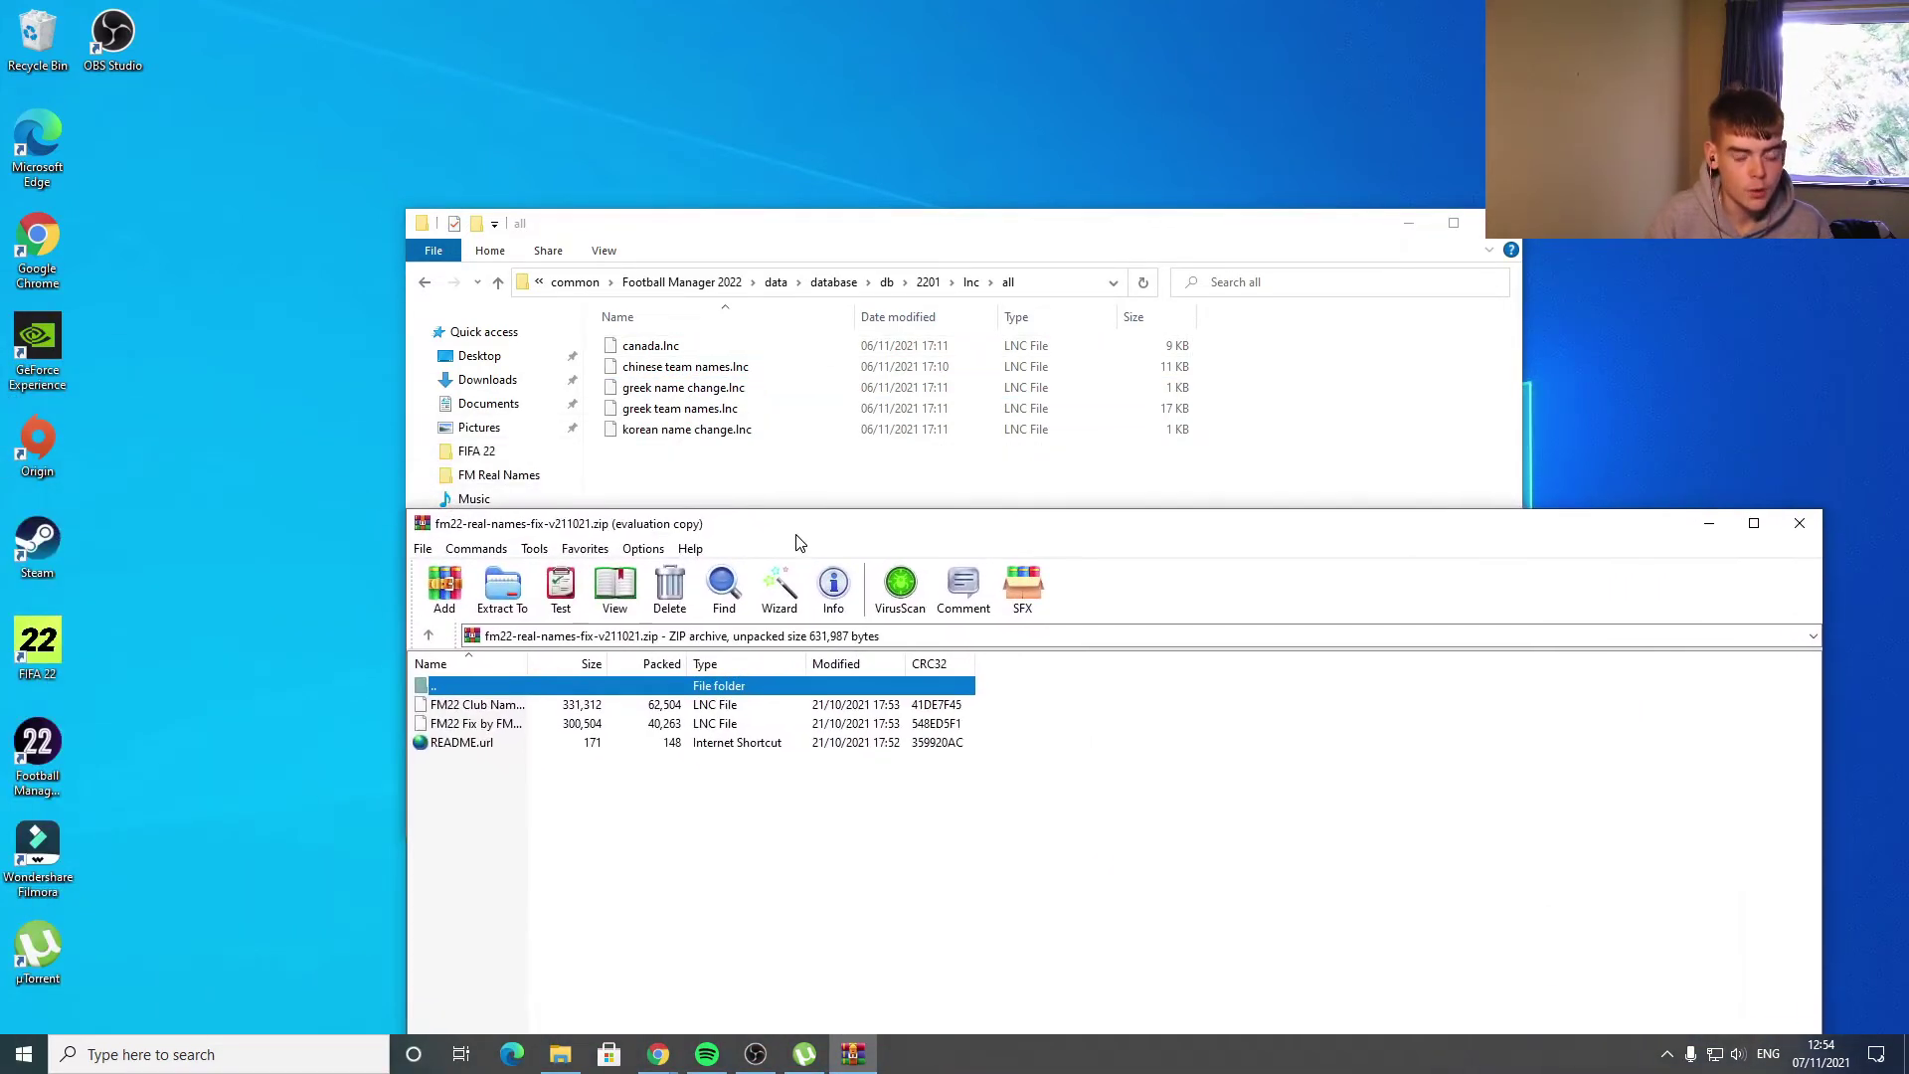
drag(1009, 709, 838, 494)
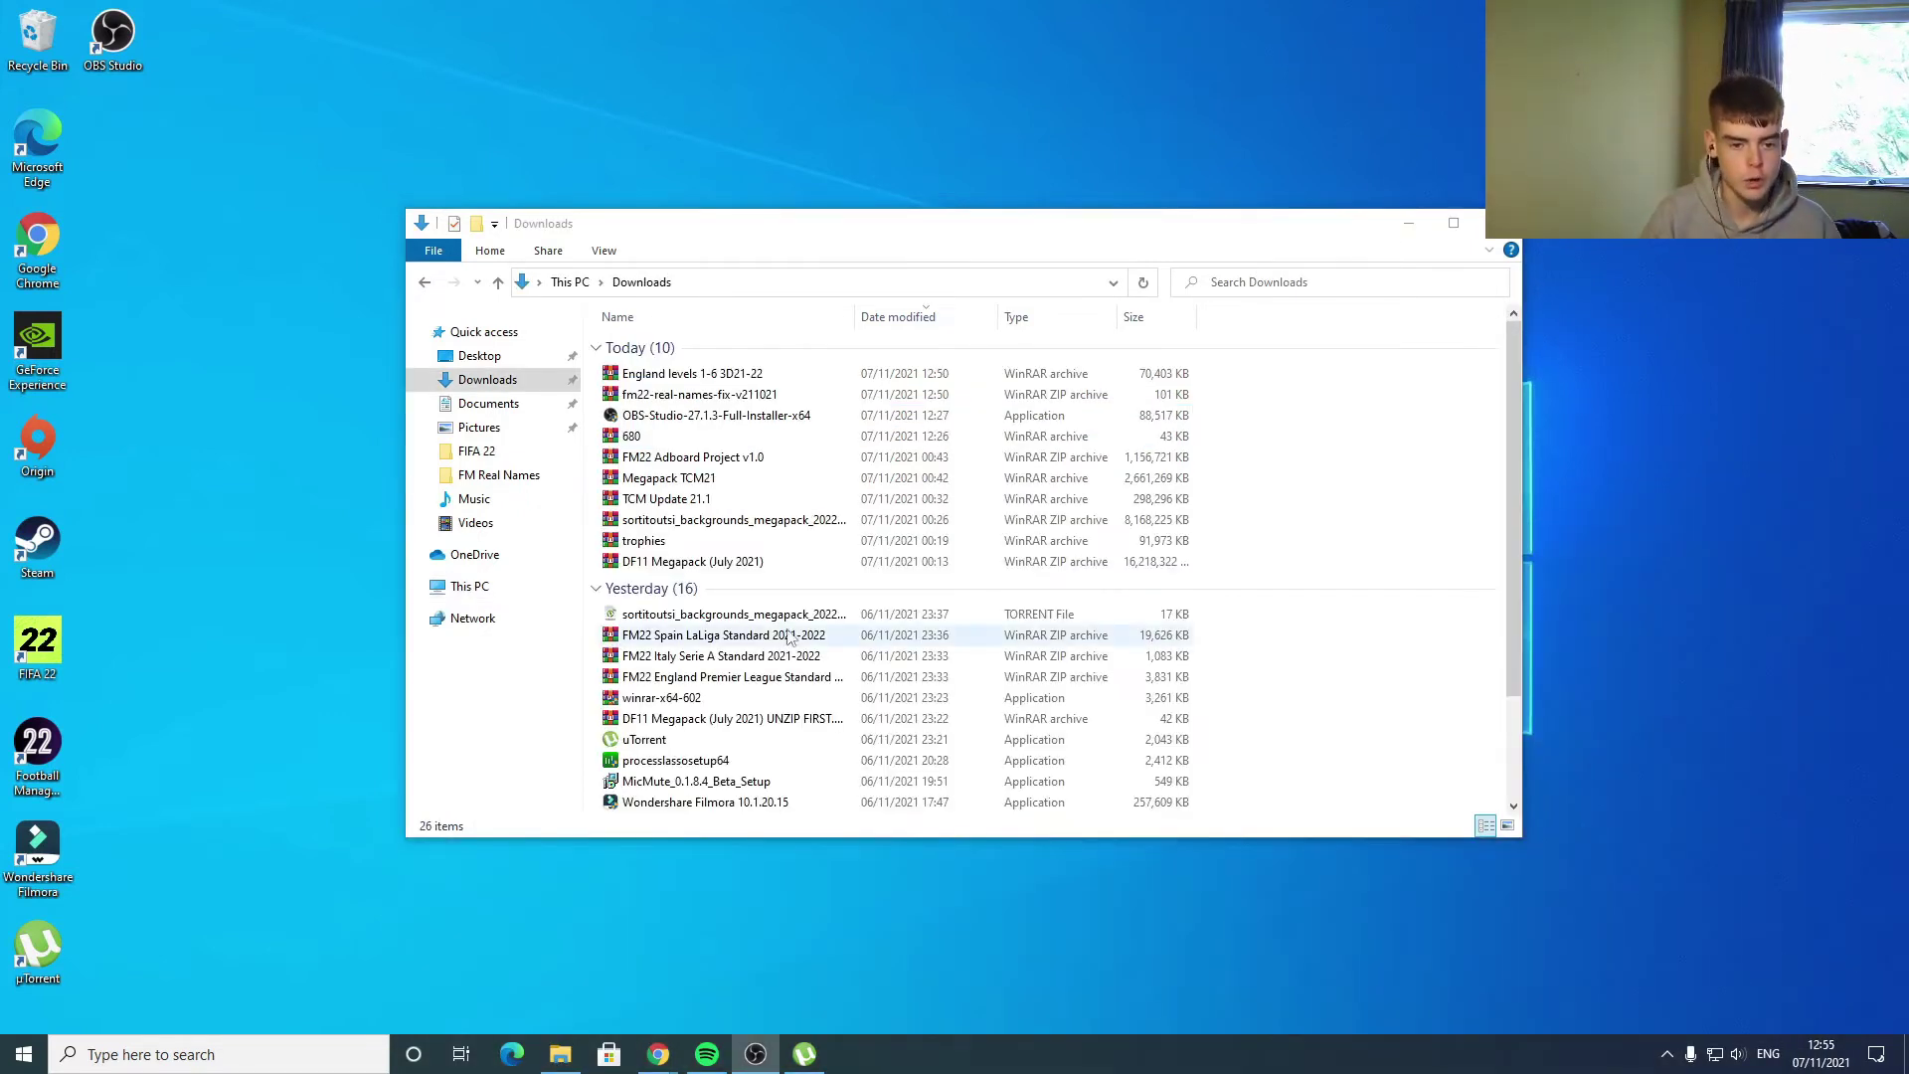
- Open the Megapack TCM21, TCM Update 21.1 and 680 archives from Downloads and move their windows aside
double_click(711, 480)
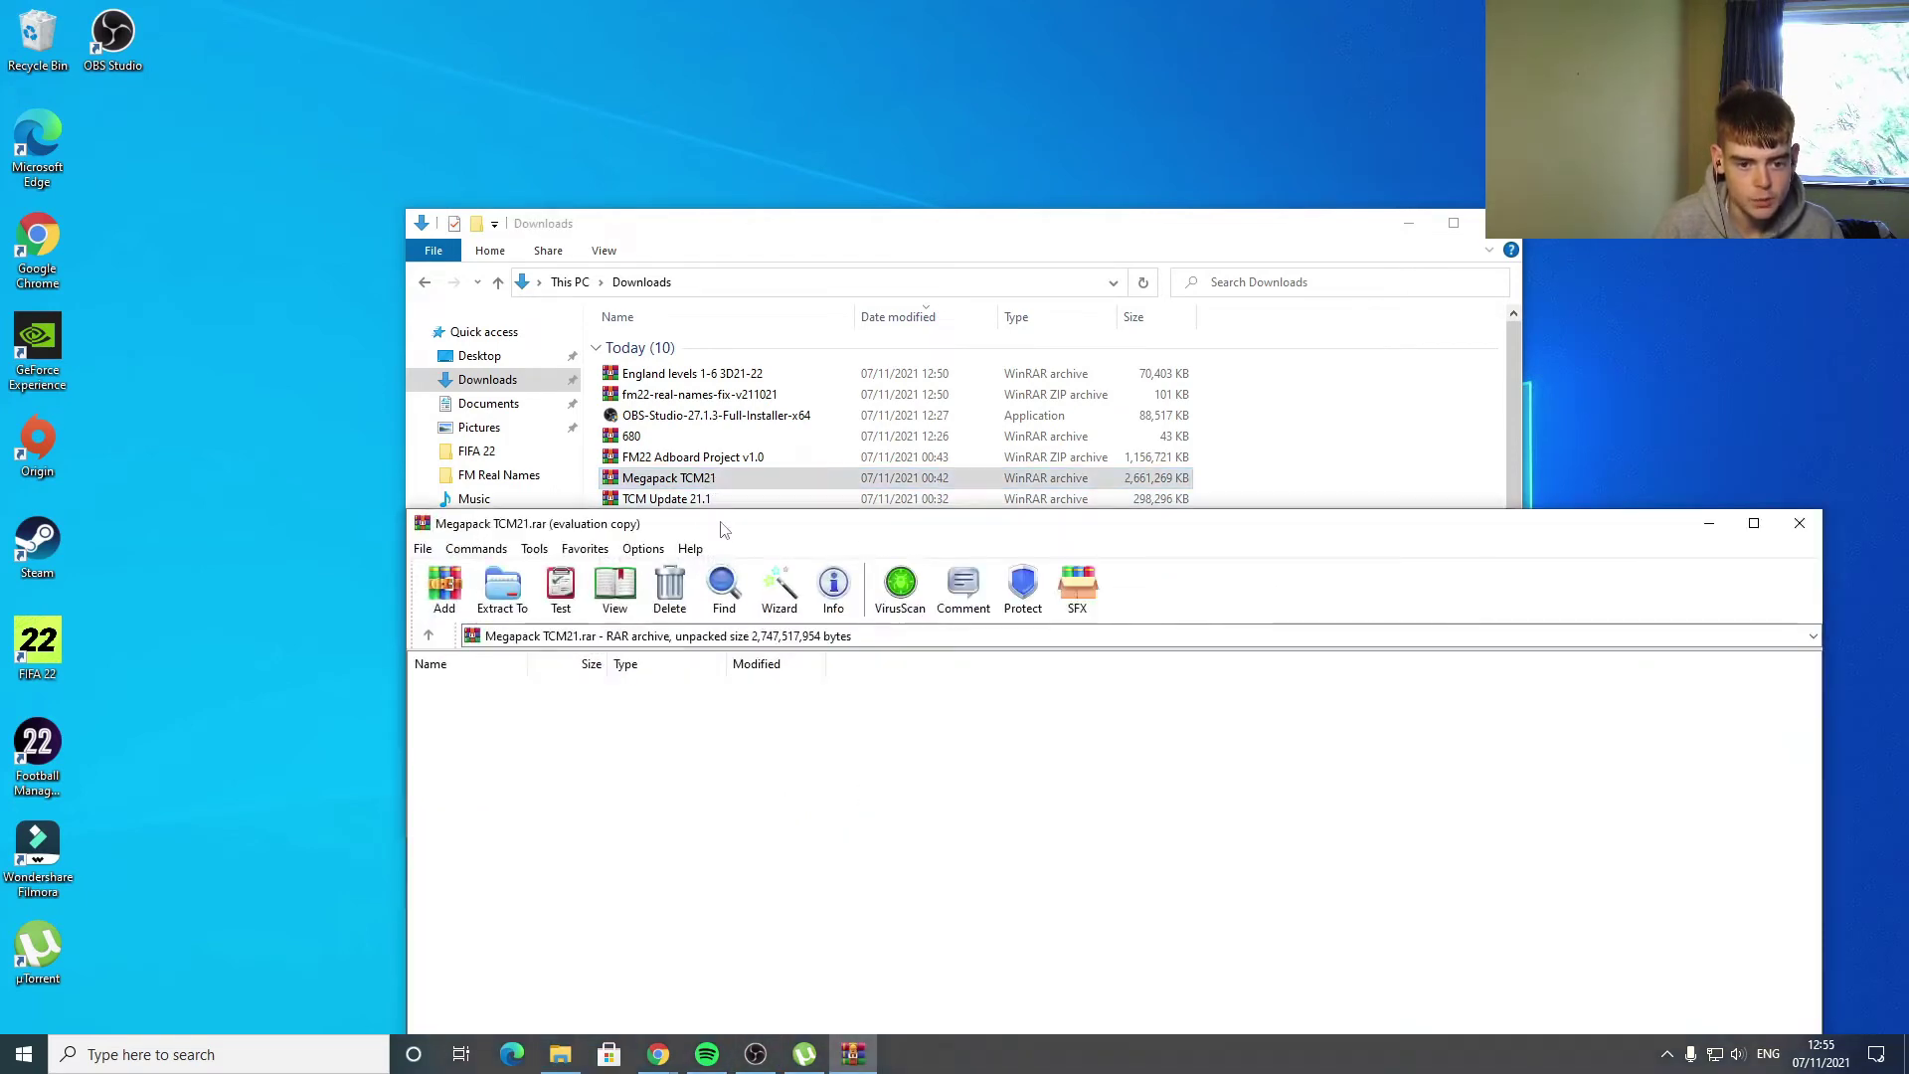
drag(718, 528, 0, 299)
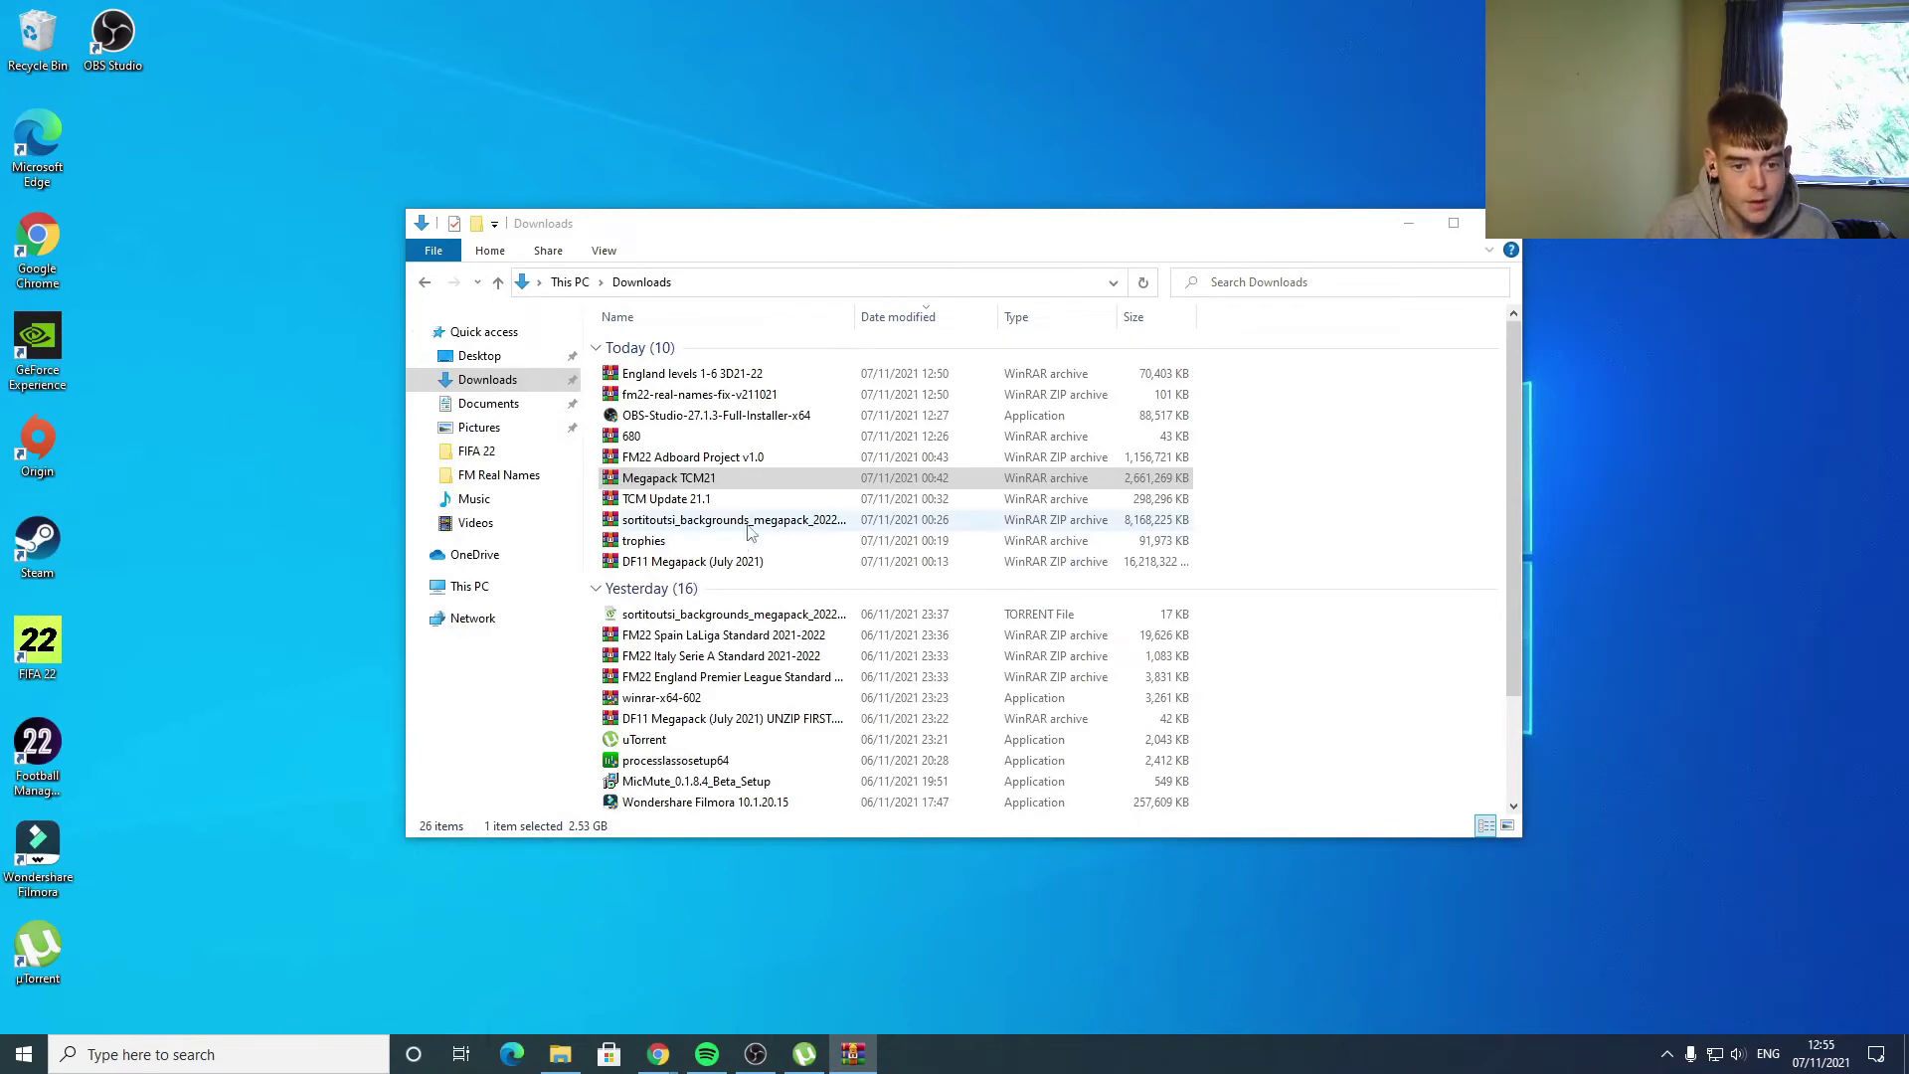
double_click(747, 498)
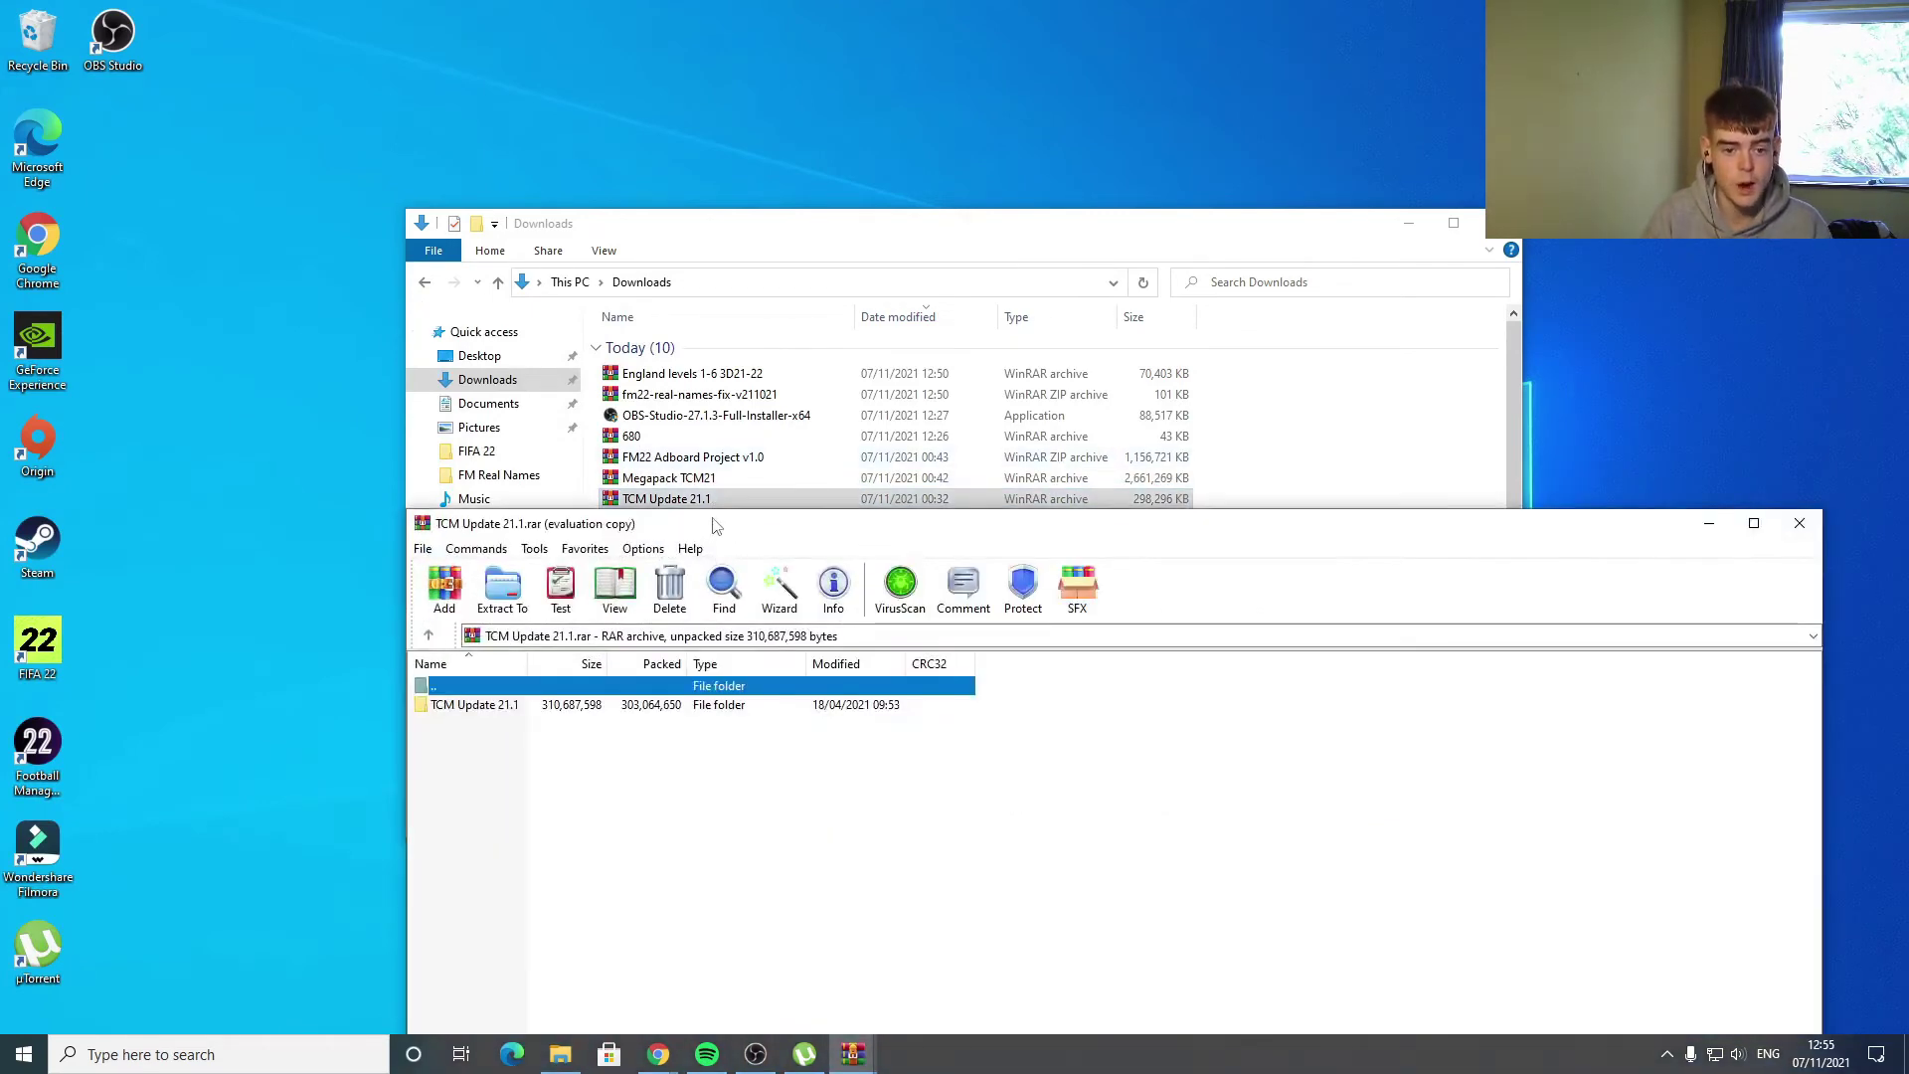
drag(716, 525, 0, 462)
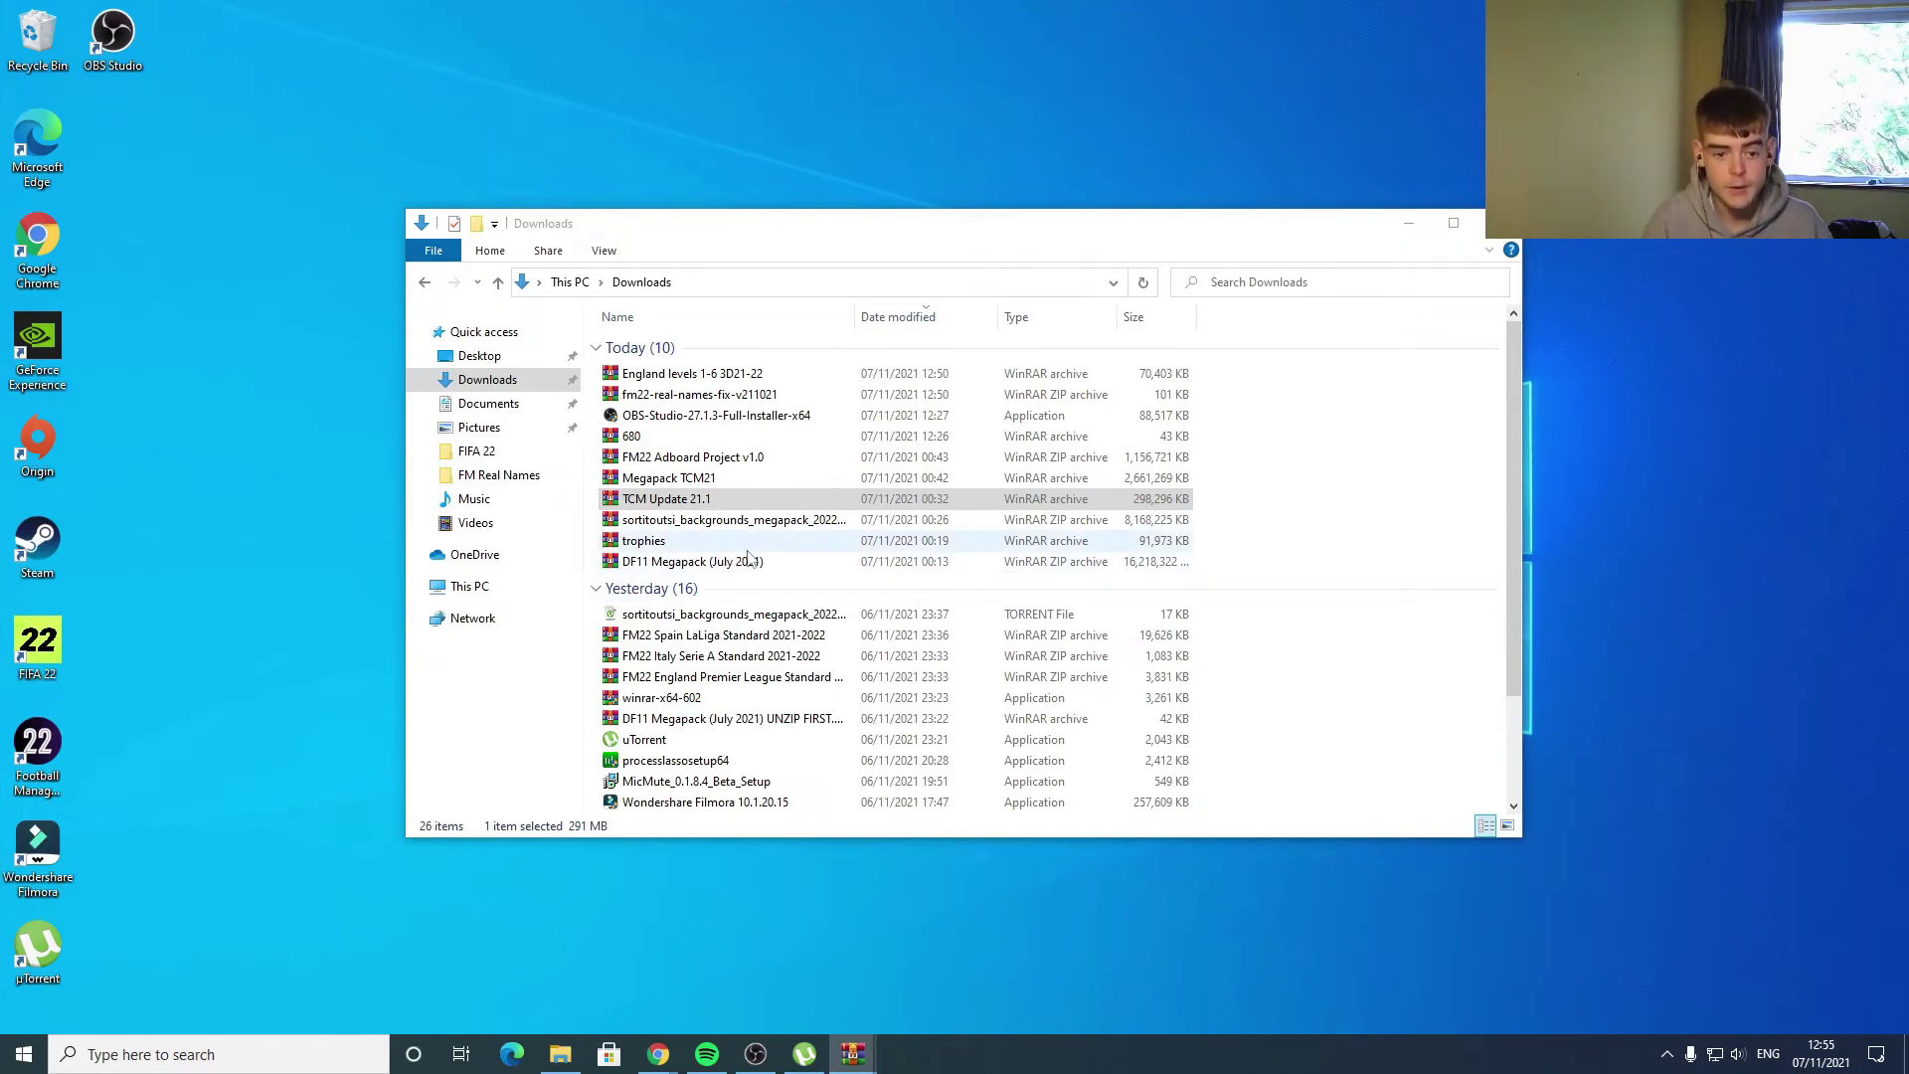
double_click(696, 435)
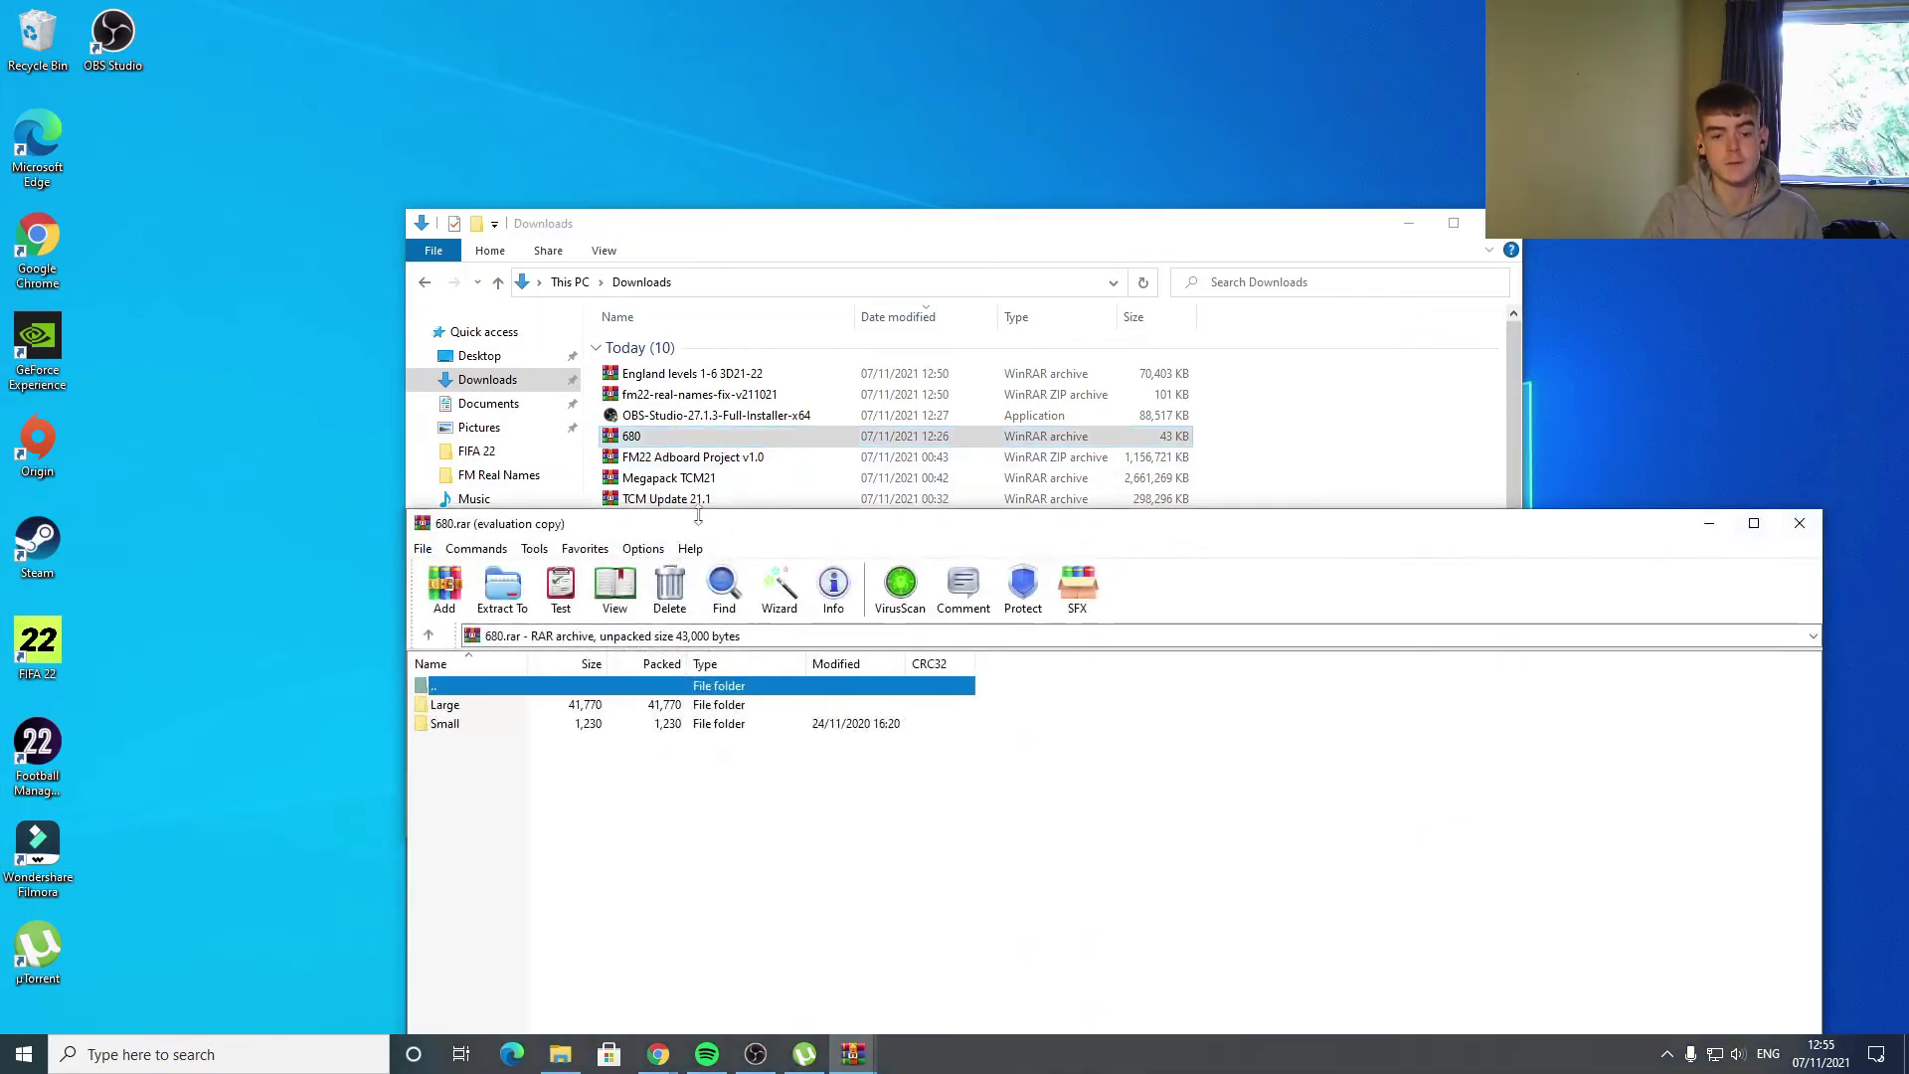
key(Escape)
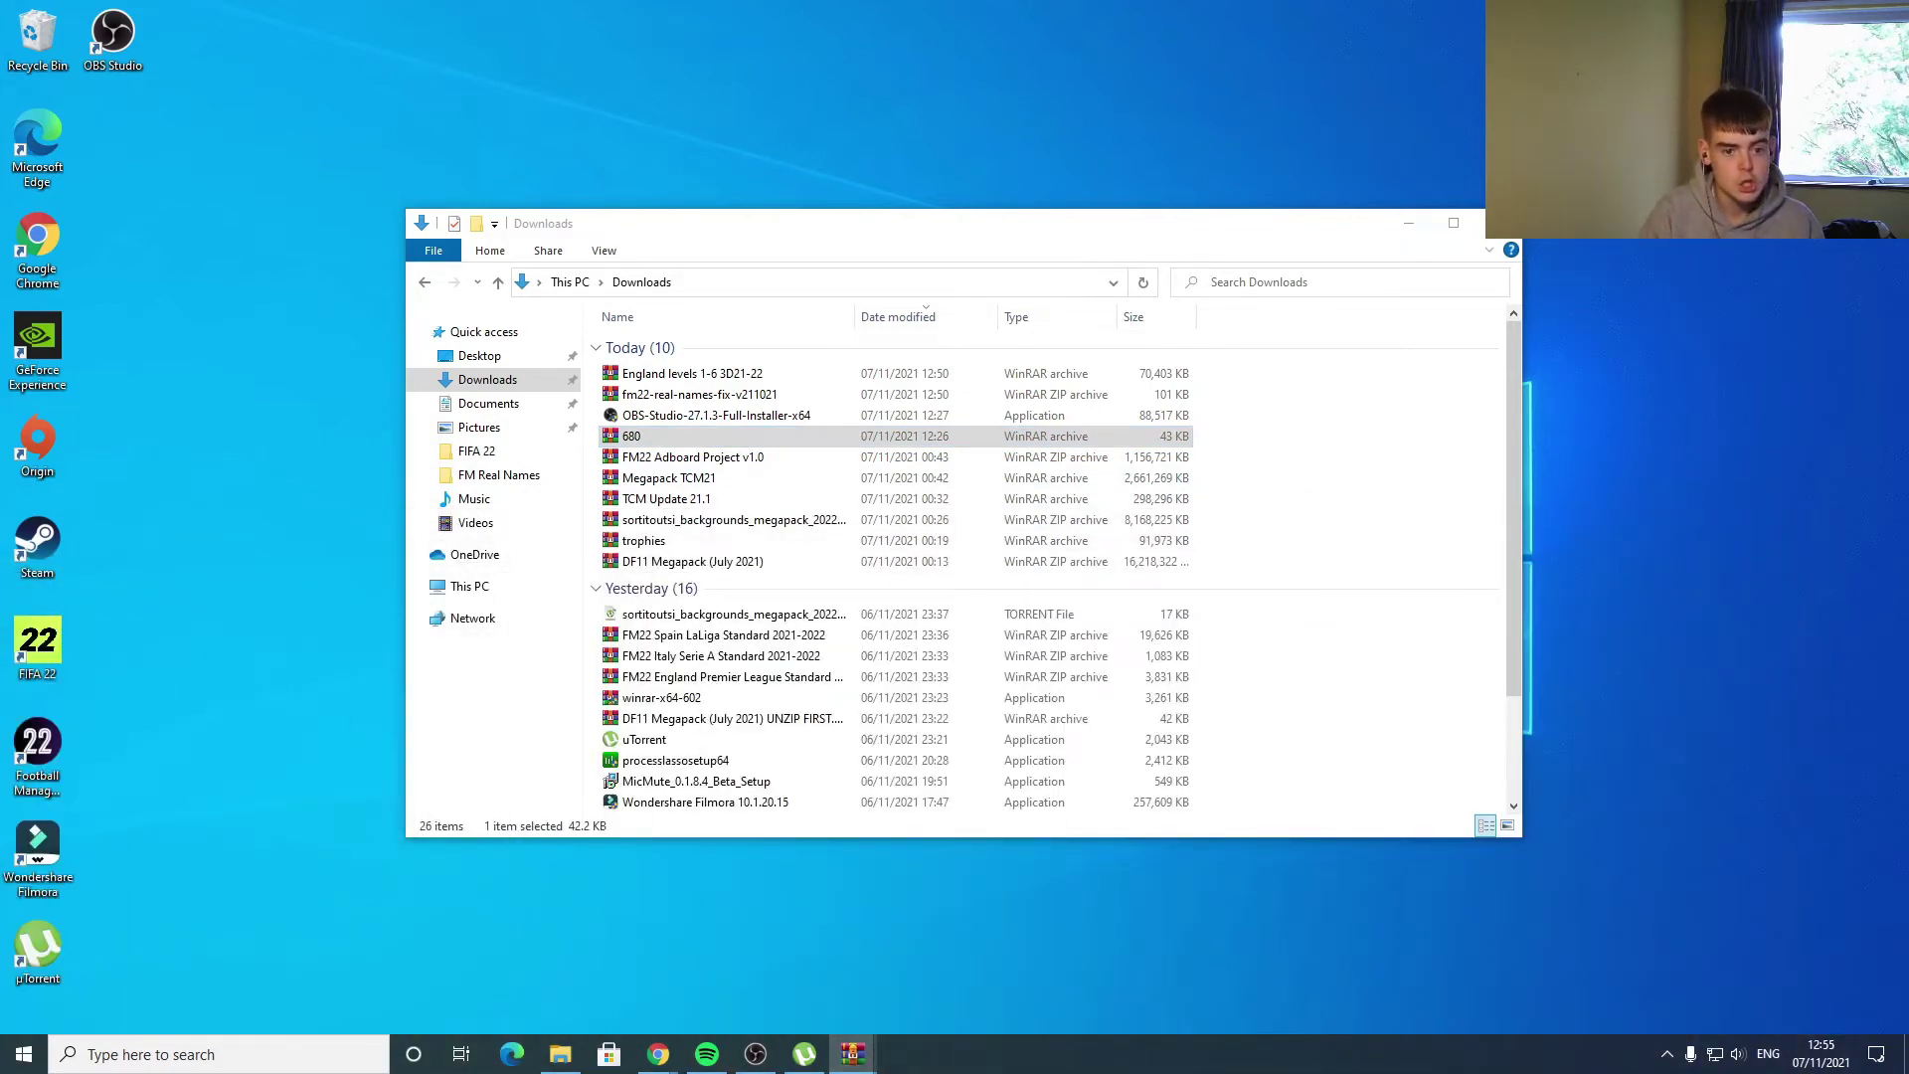
- Go to Documents\Sports Interactive\Football Manager 2022\graphics\logos
click(508, 408)
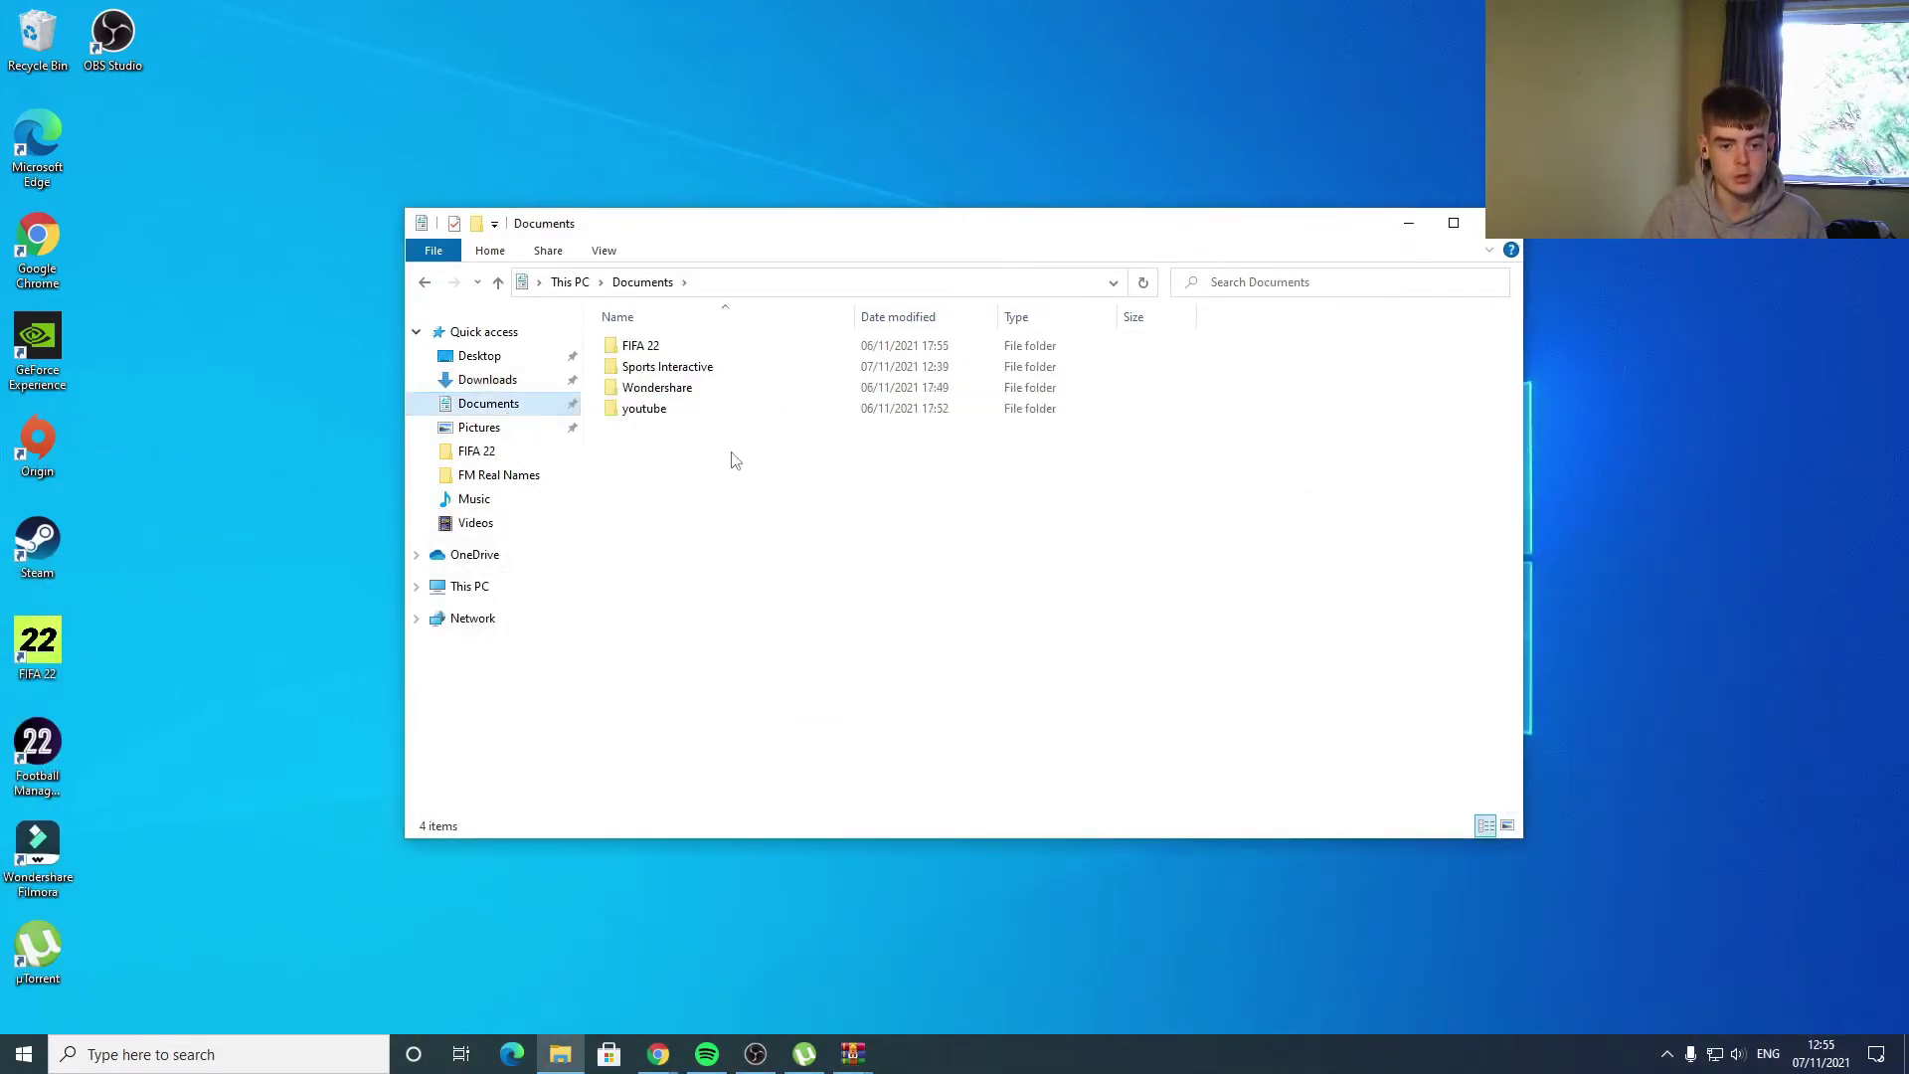
double_click(696, 366)
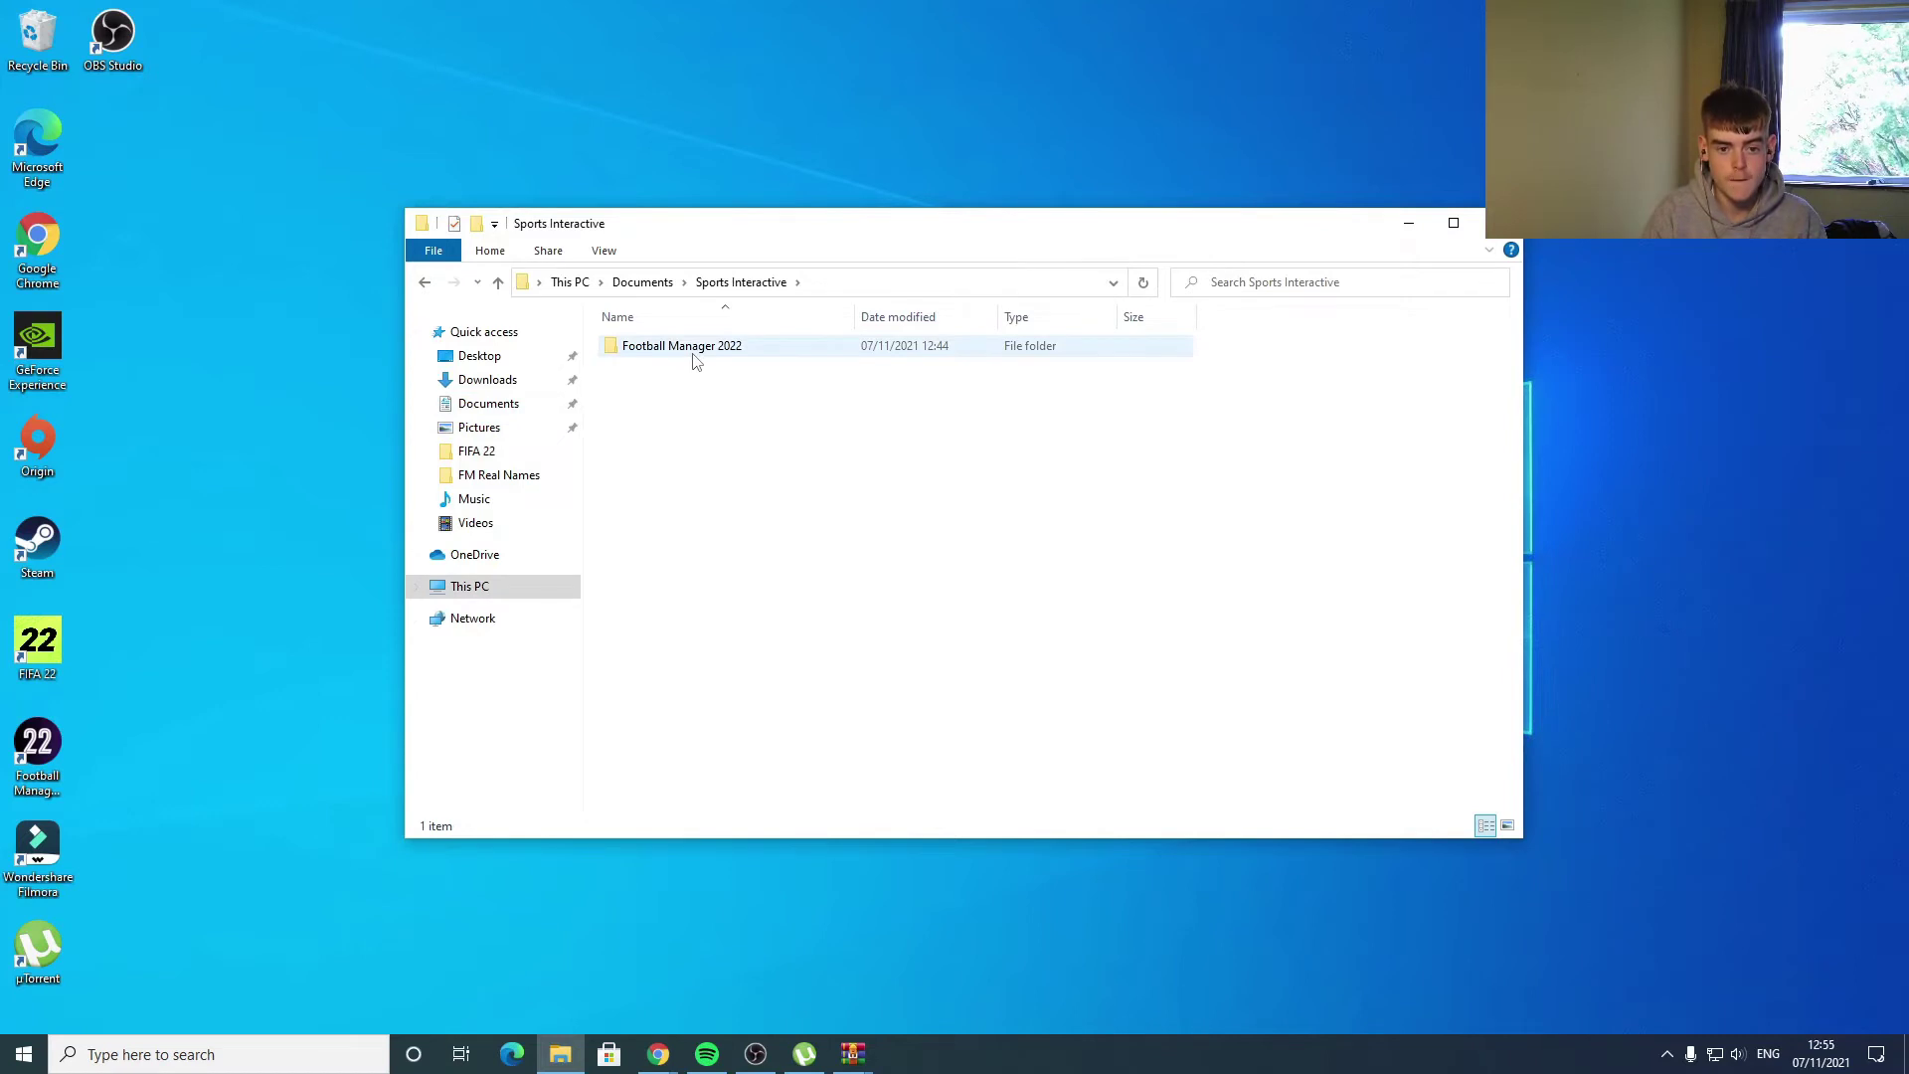
double_click(694, 356)
double_click(661, 407)
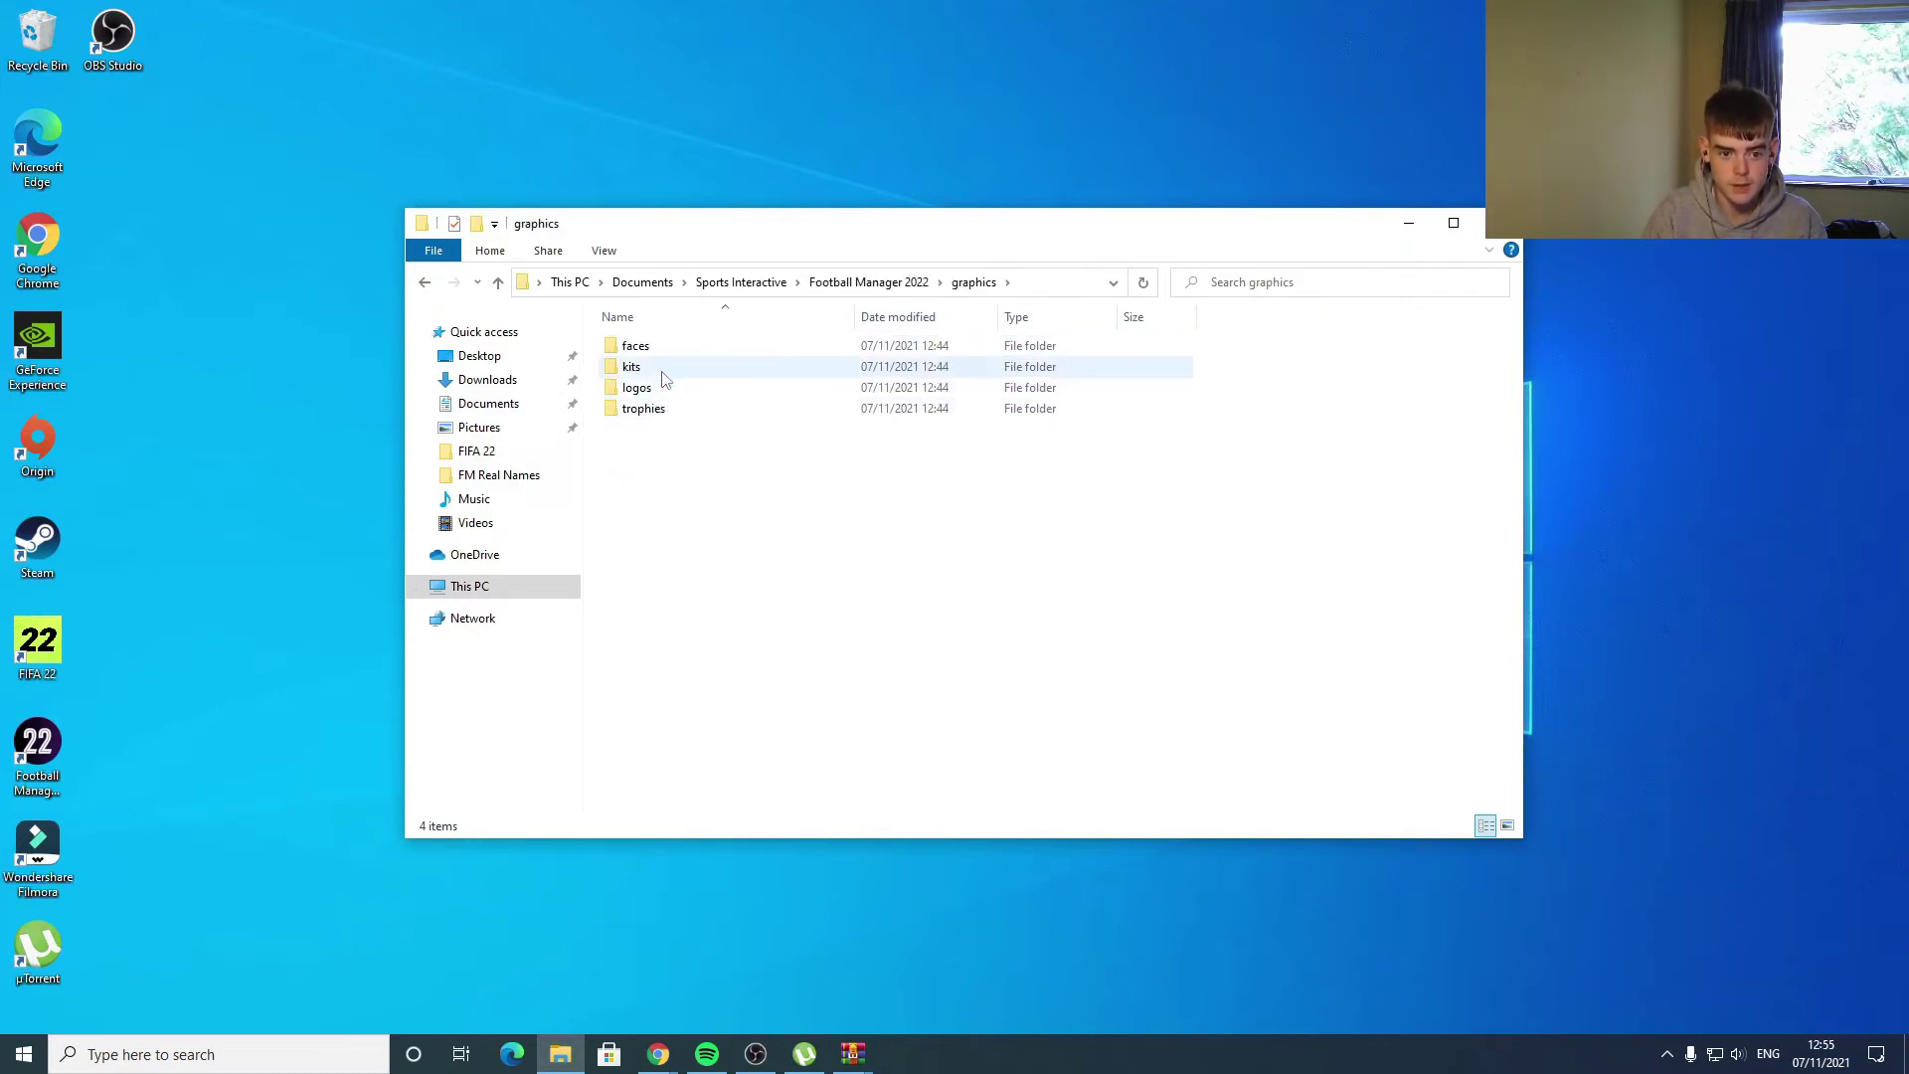
double_click(662, 389)
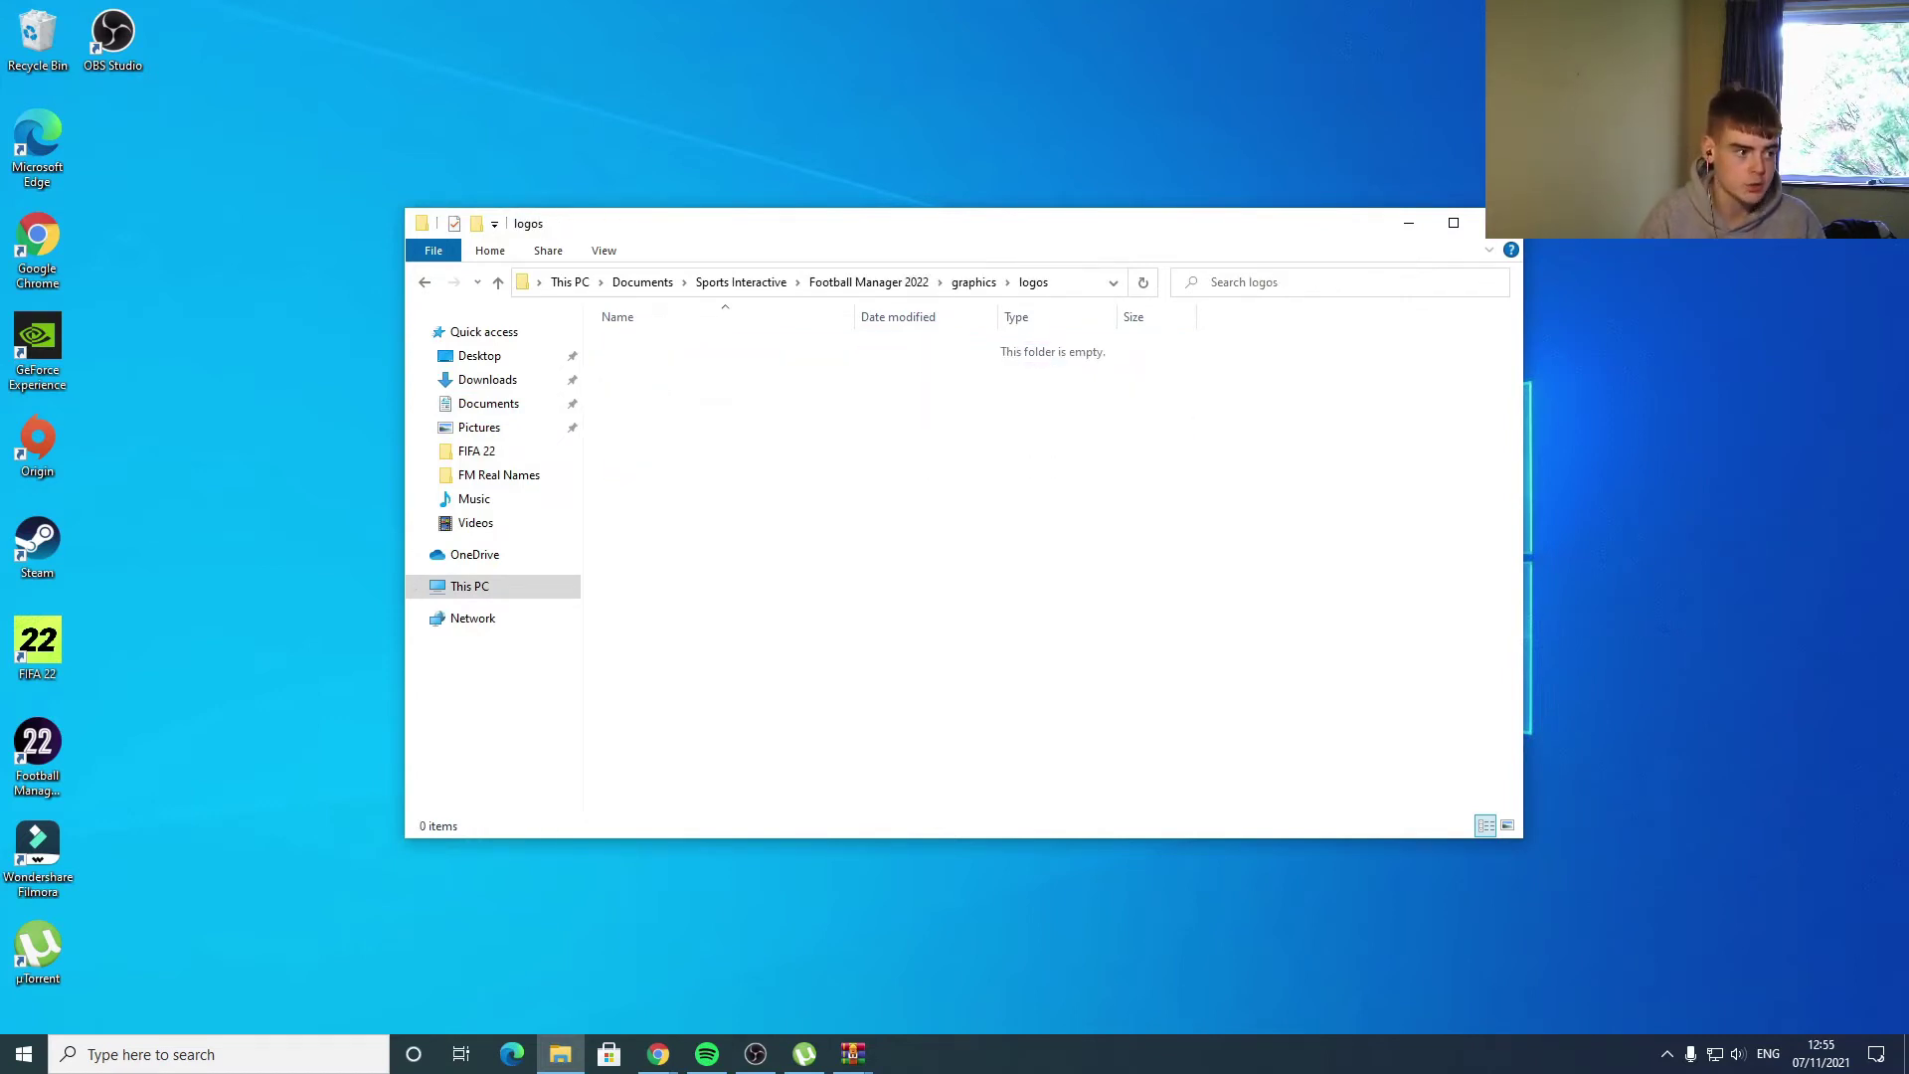
- Extract the Megapack TCM21 folder from its archive into the logos folder, then close the archive
click(852, 1053)
drag(587, 646, 717, 430)
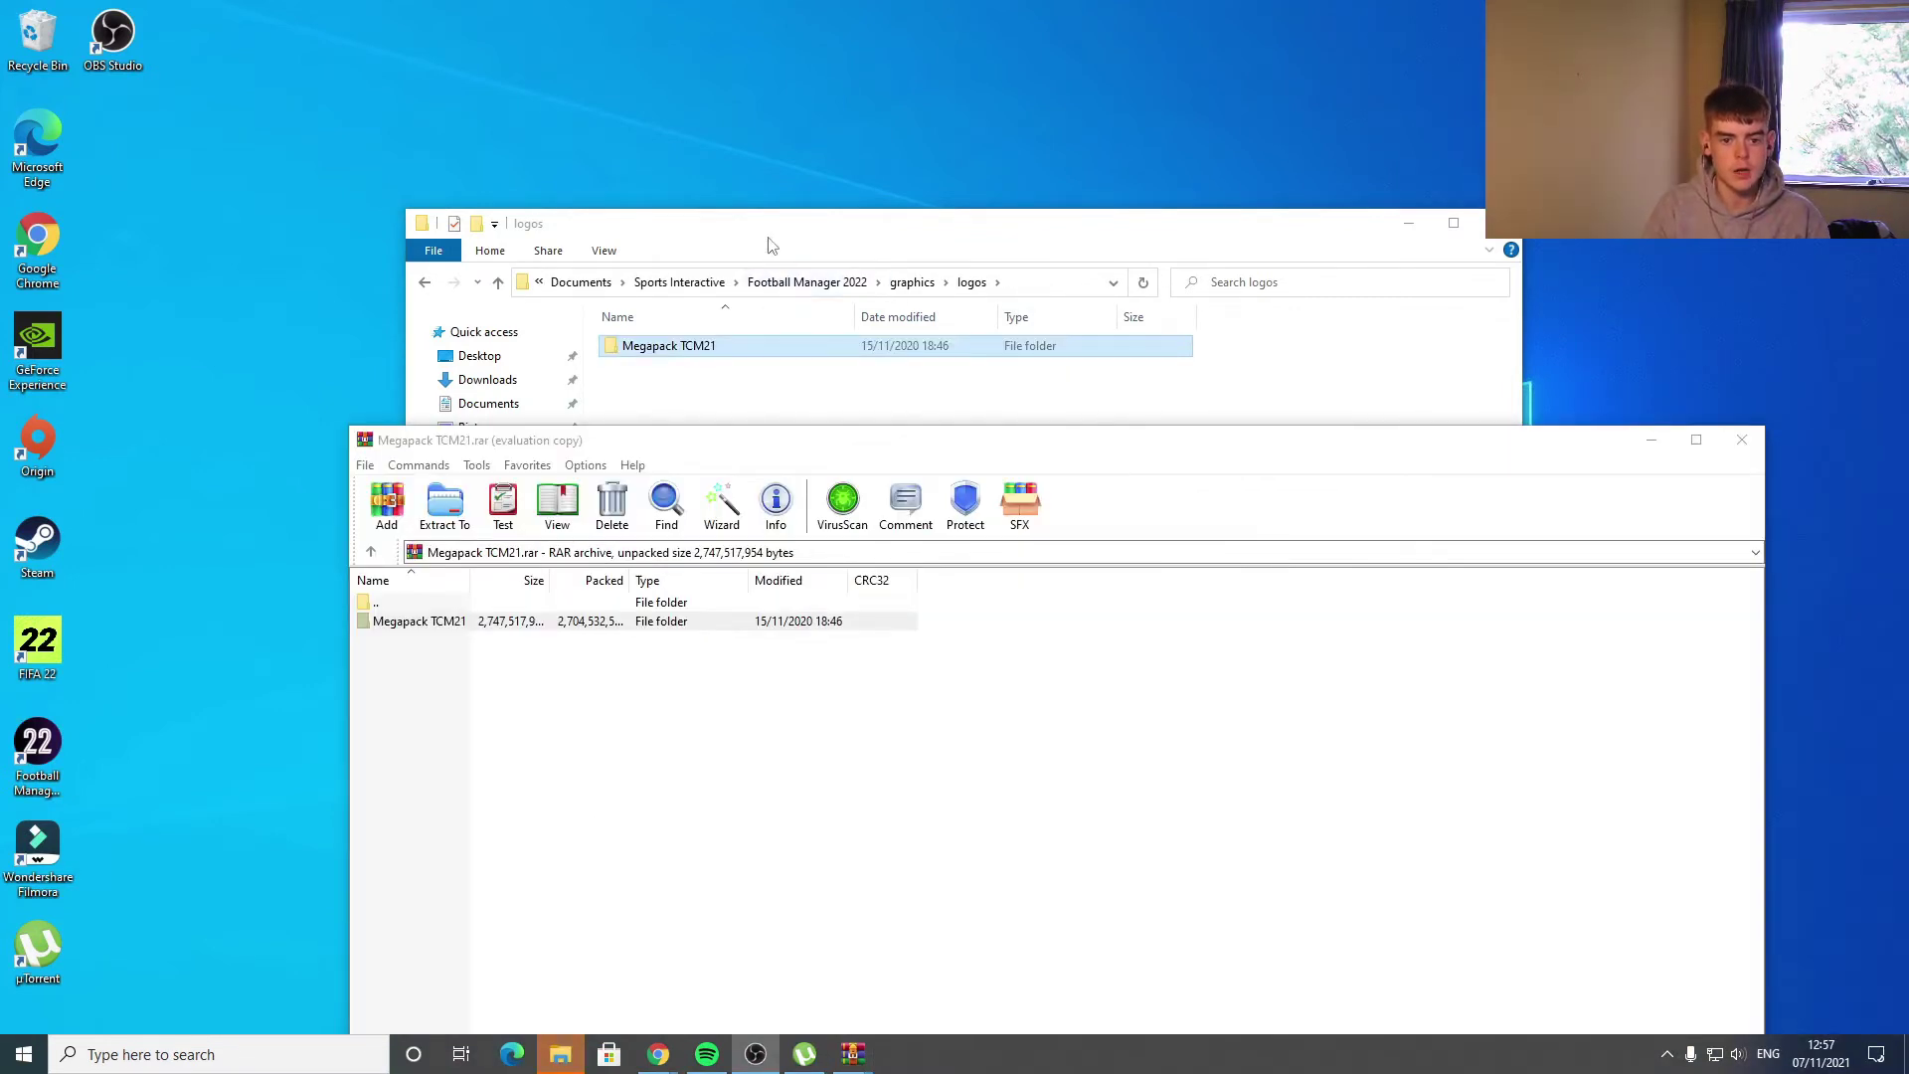
click(771, 246)
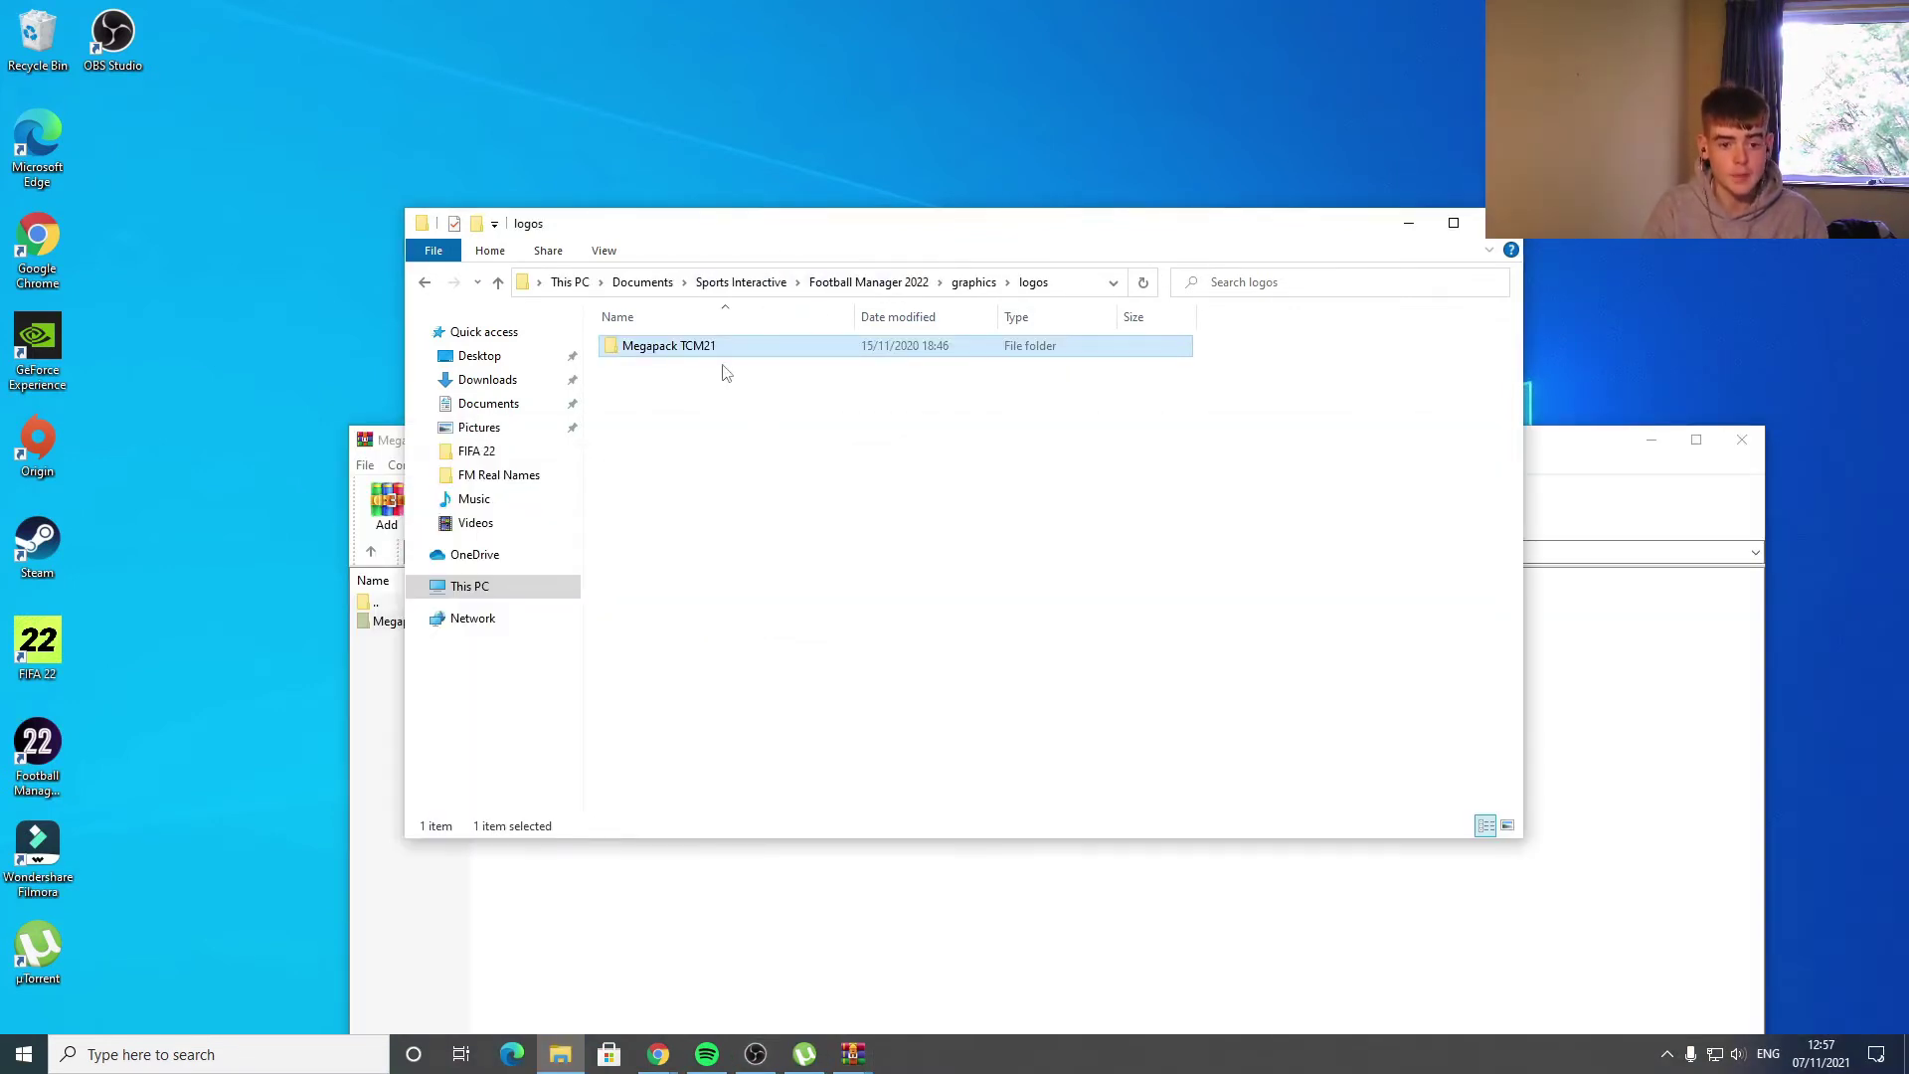
click(1667, 656)
click(1742, 439)
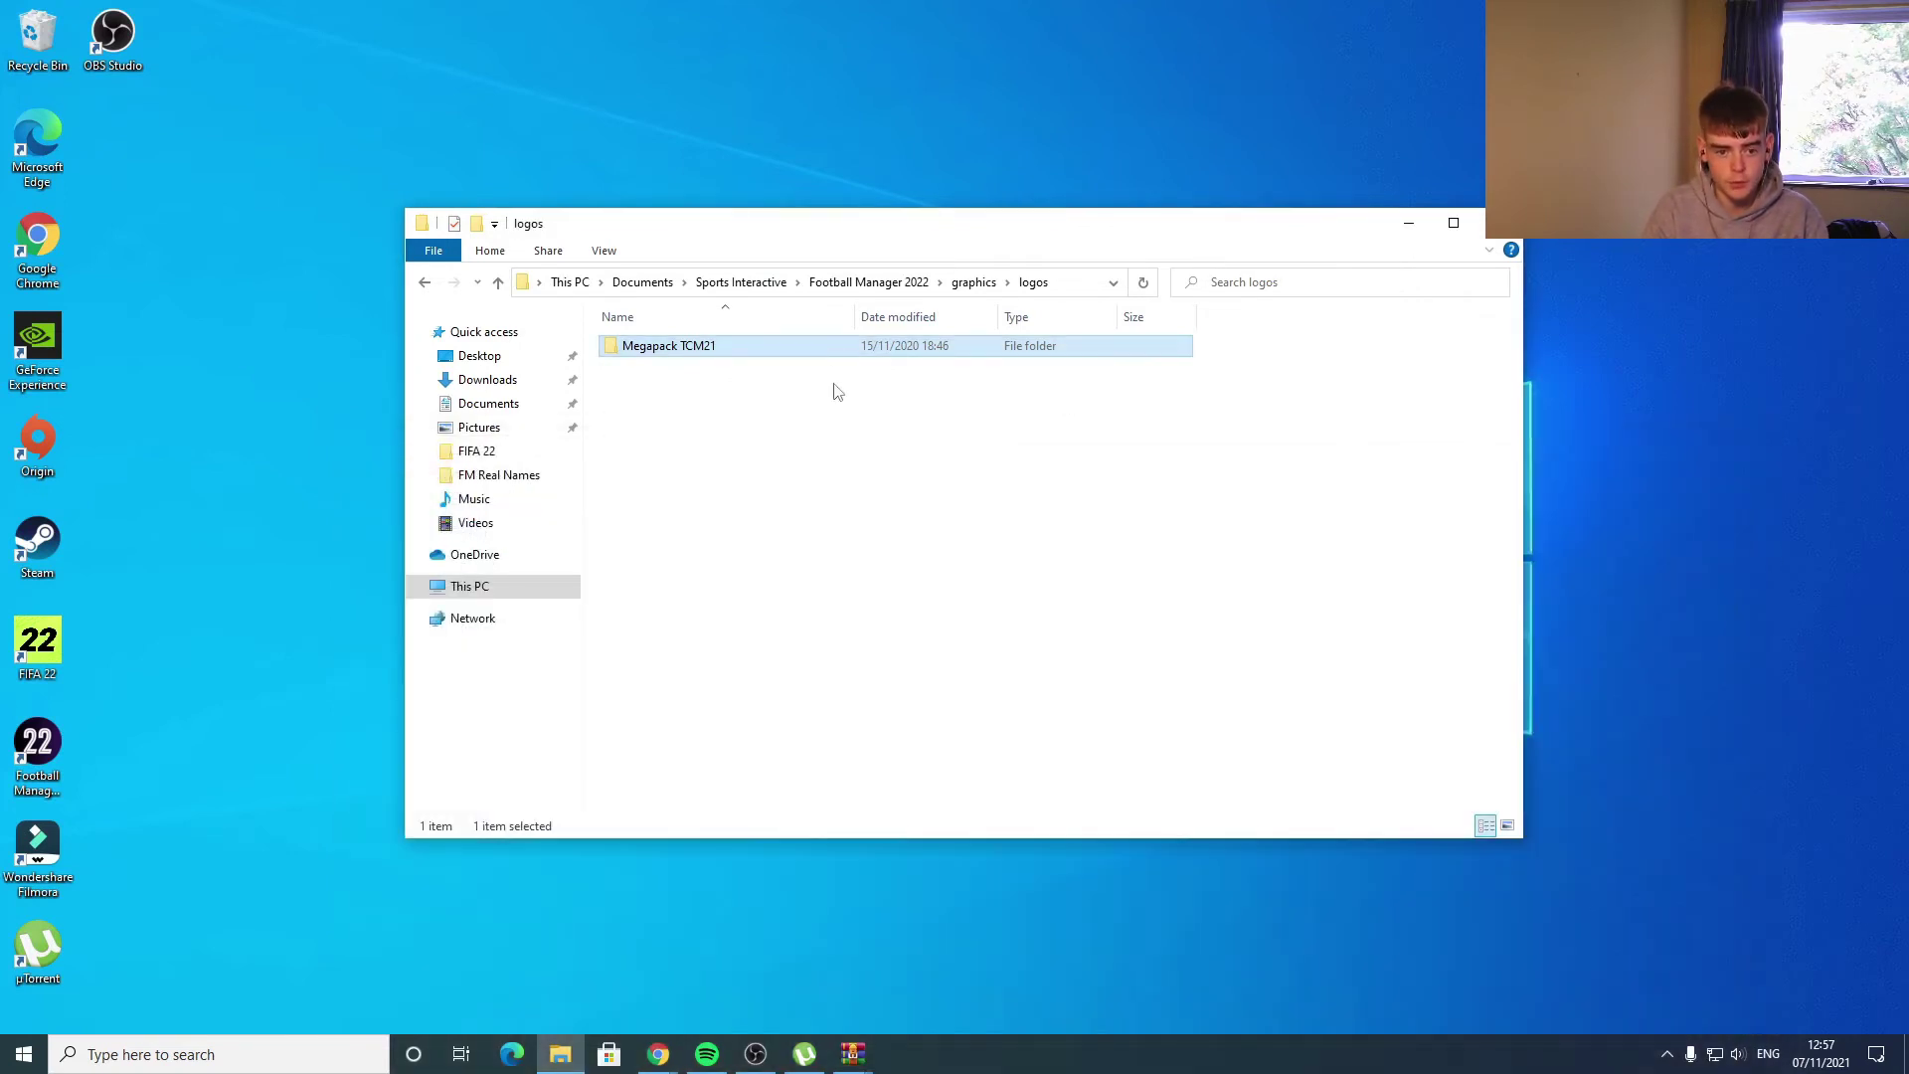
- Extract the Logos and pictures folders from the TCM Update 21.1 archive into Megapack TCM21\graphics, replacing files with the same names
double_click(815, 350)
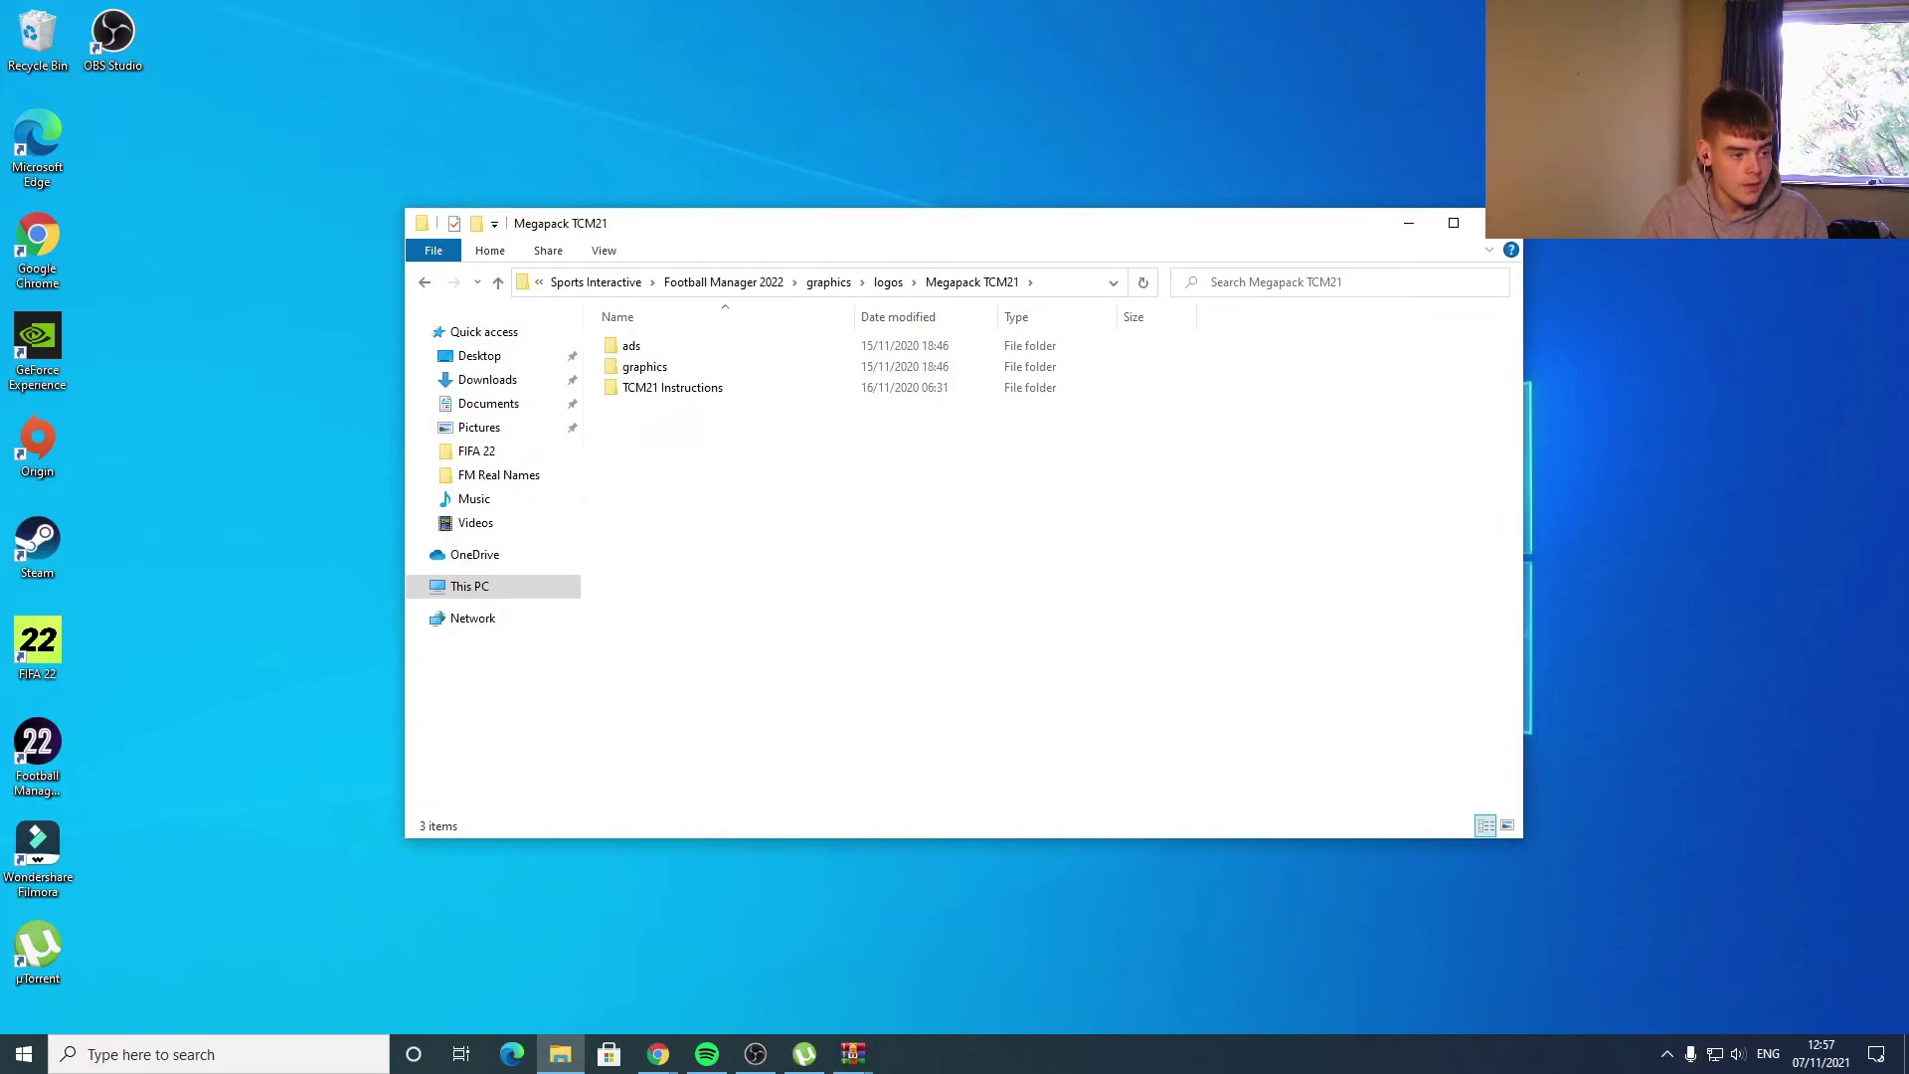
key(alt+Tab)
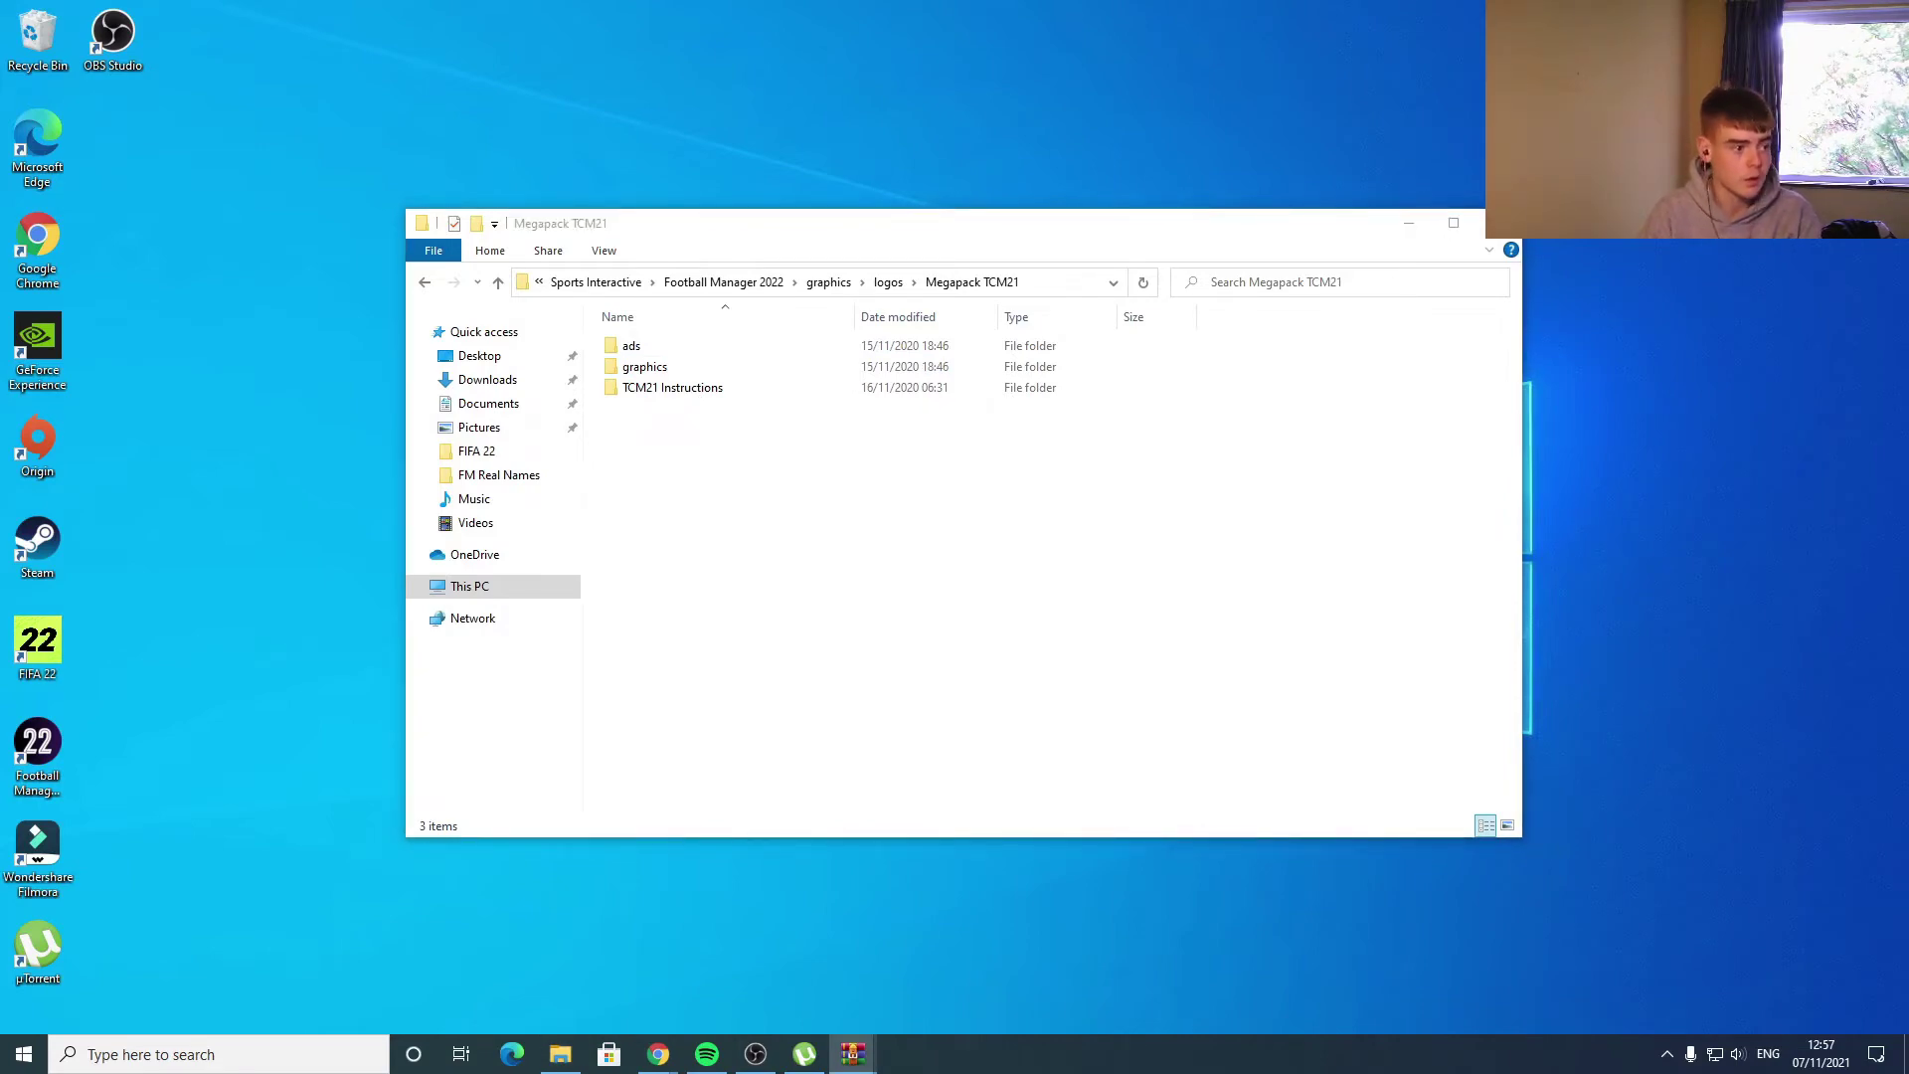
drag(0, 398, 691, 561)
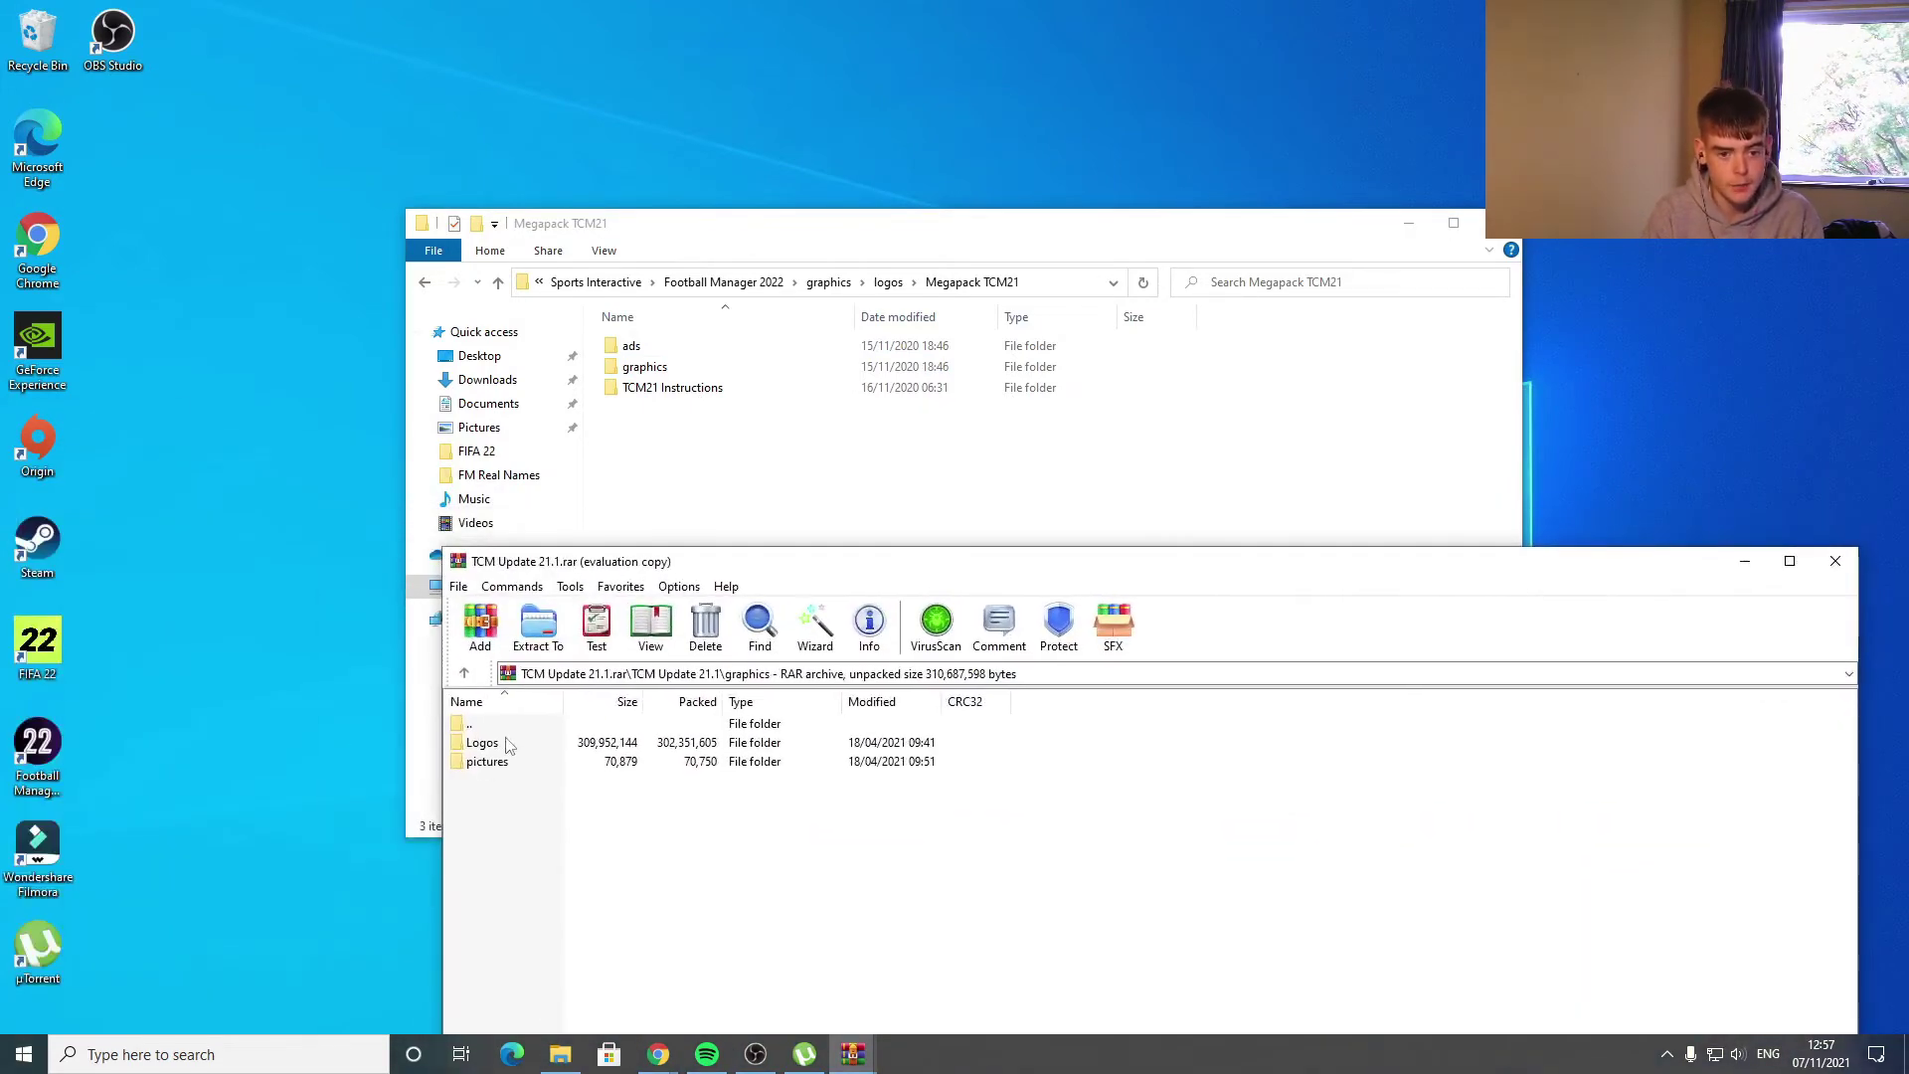
double_click(673, 366)
click(1533, 946)
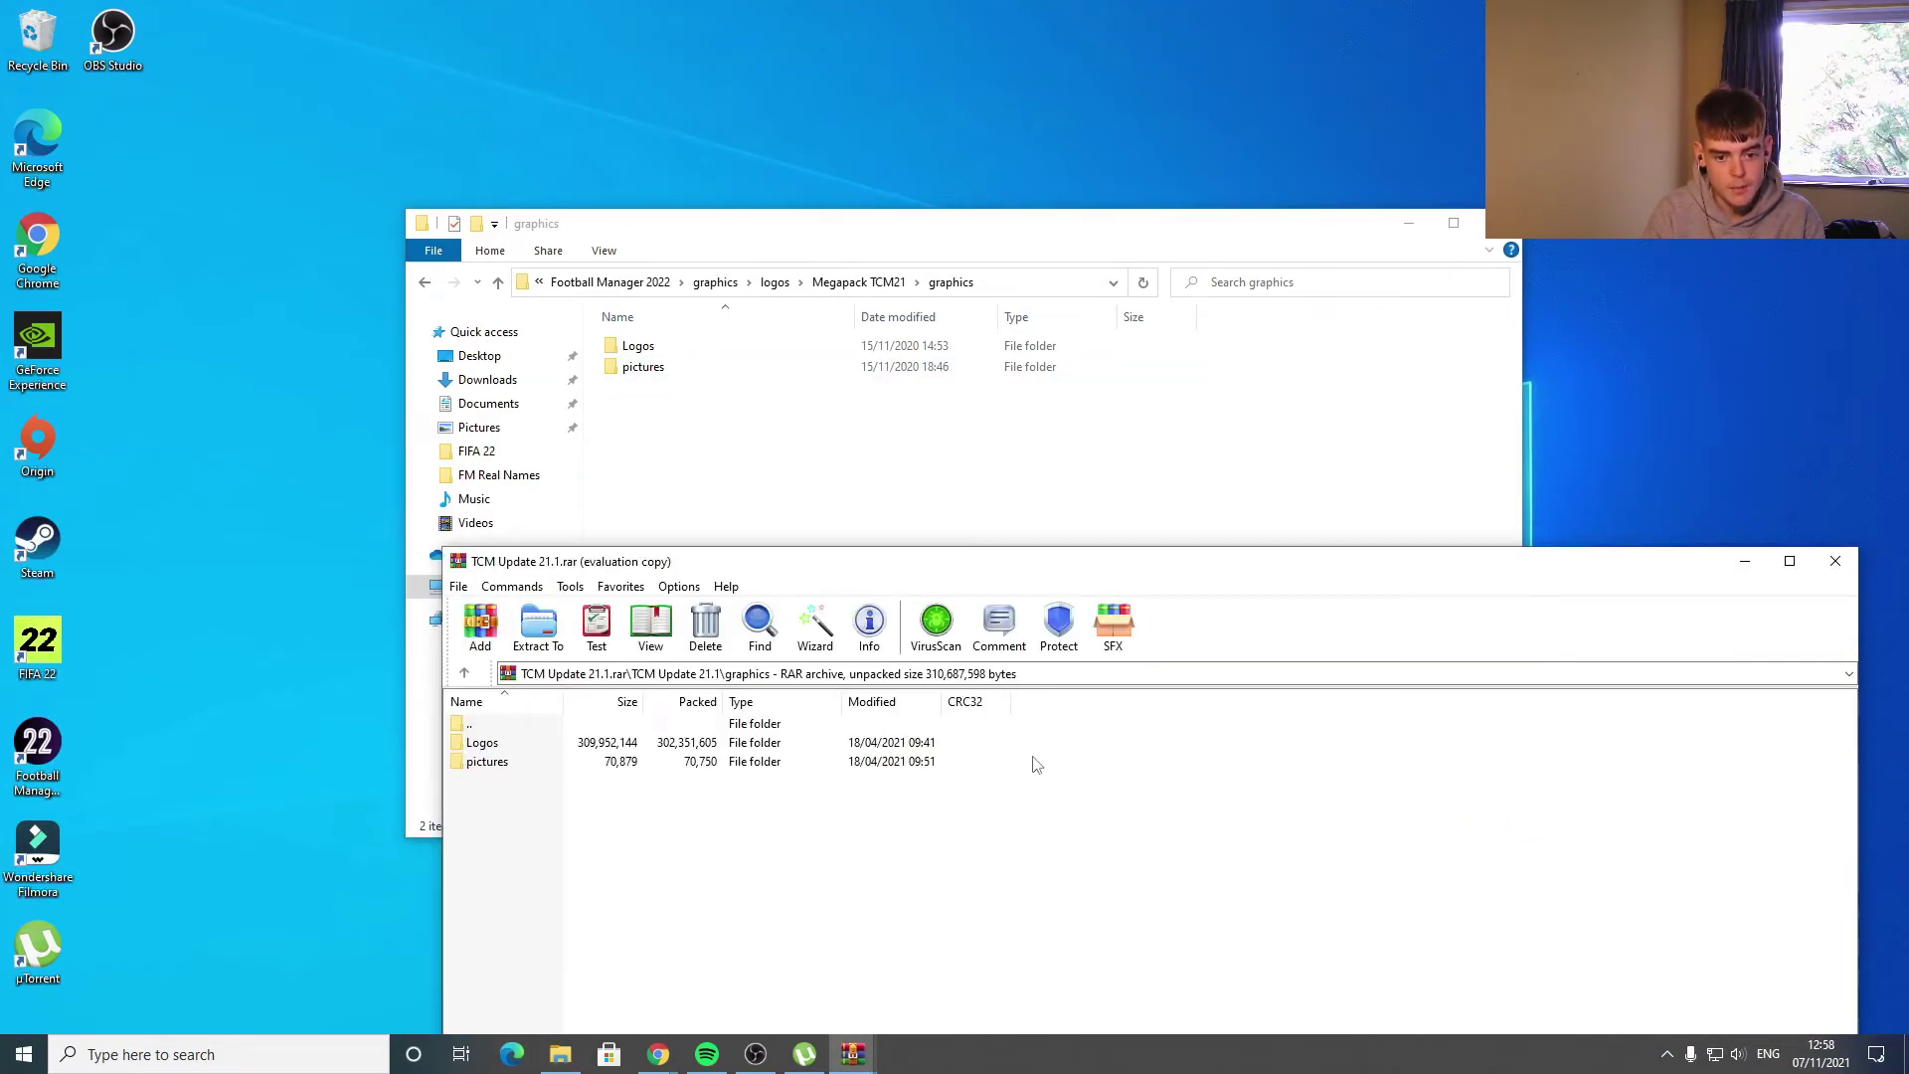
drag(1037, 764, 921, 740)
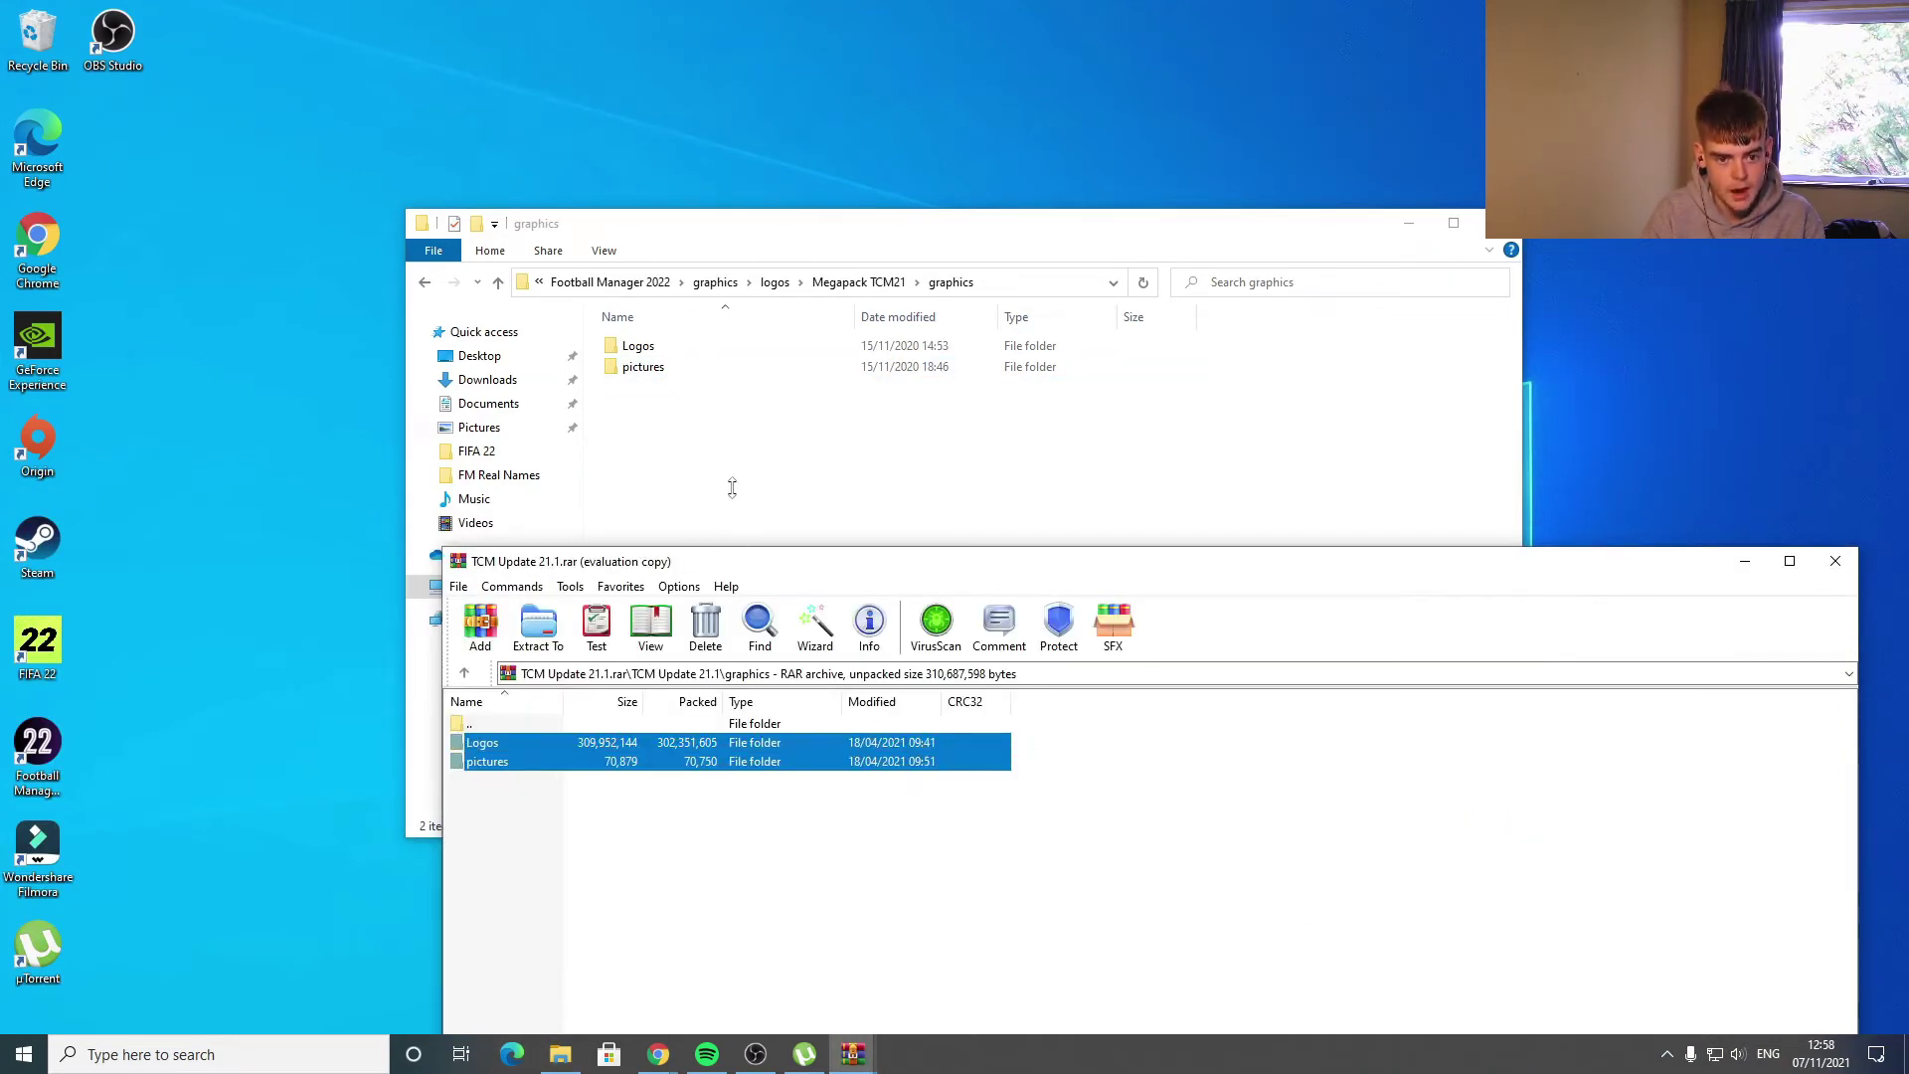
drag(732, 487, 734, 489)
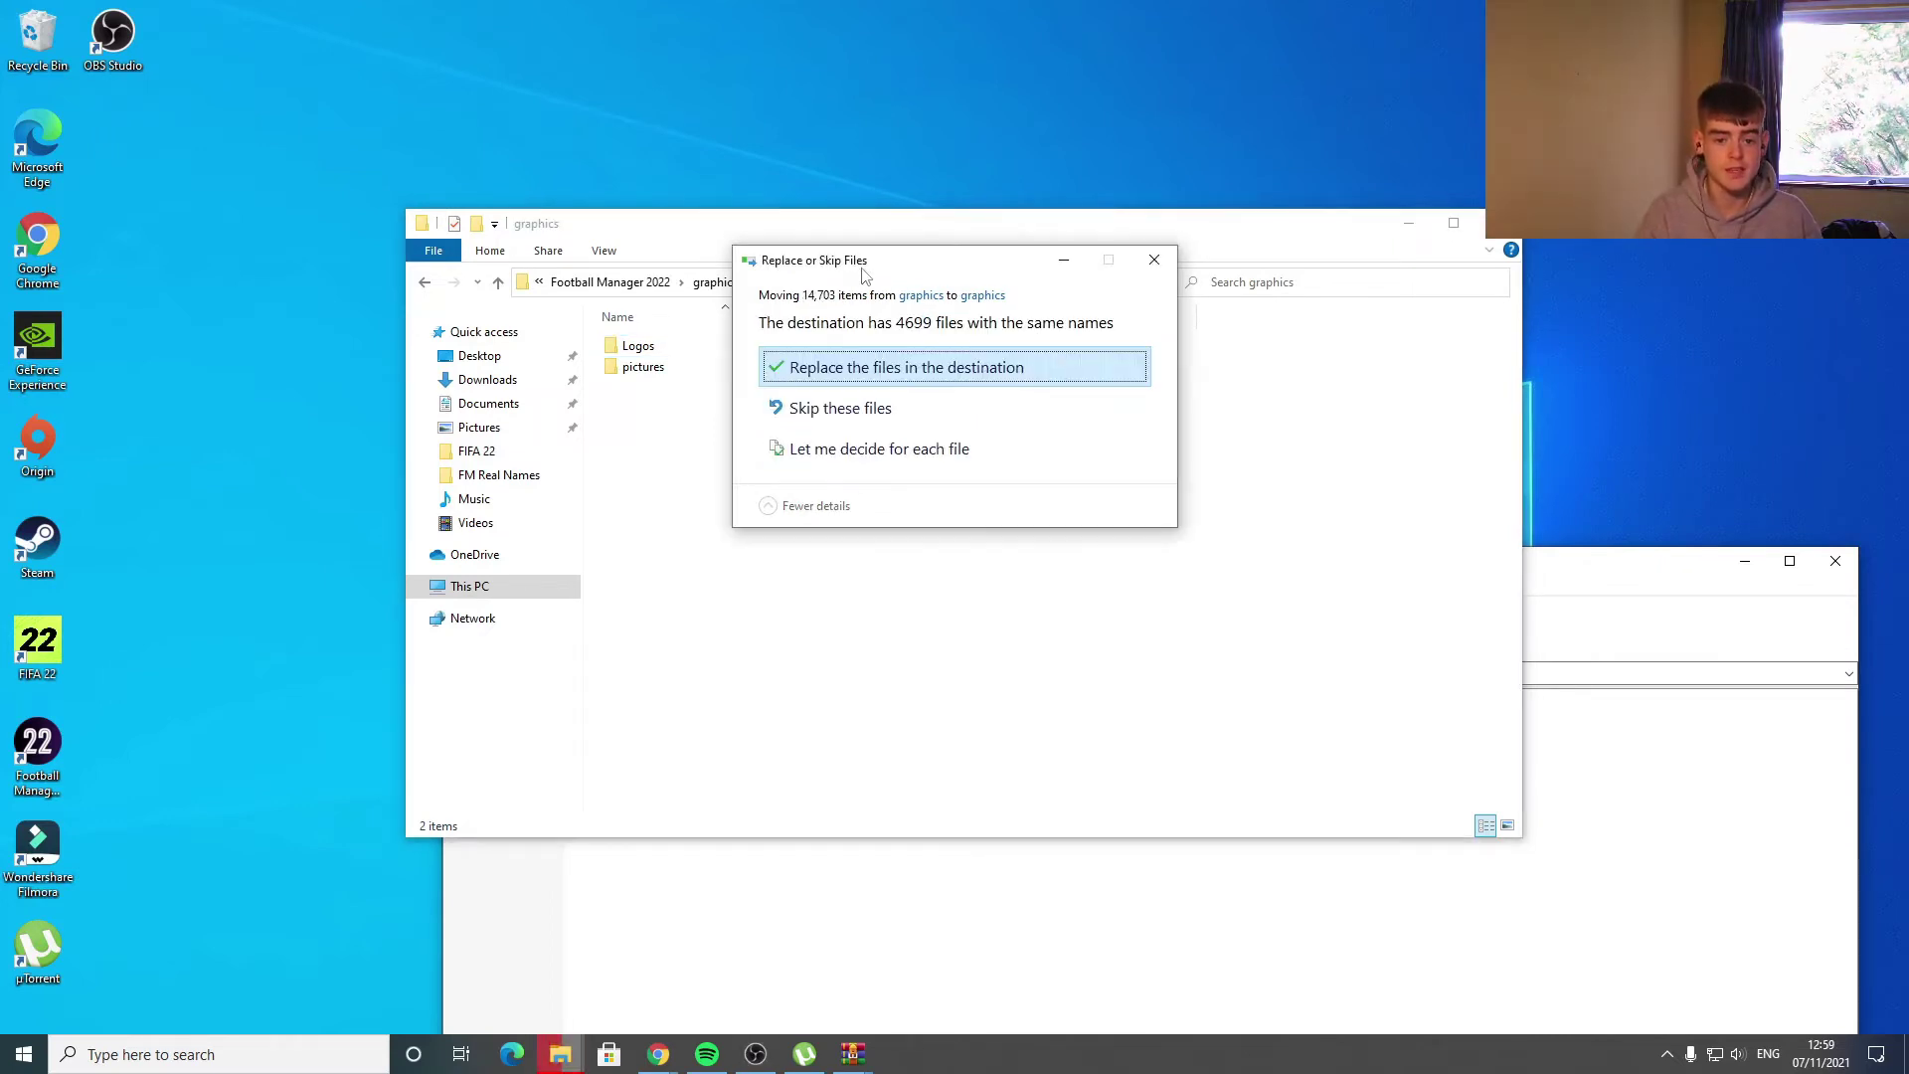
click(913, 367)
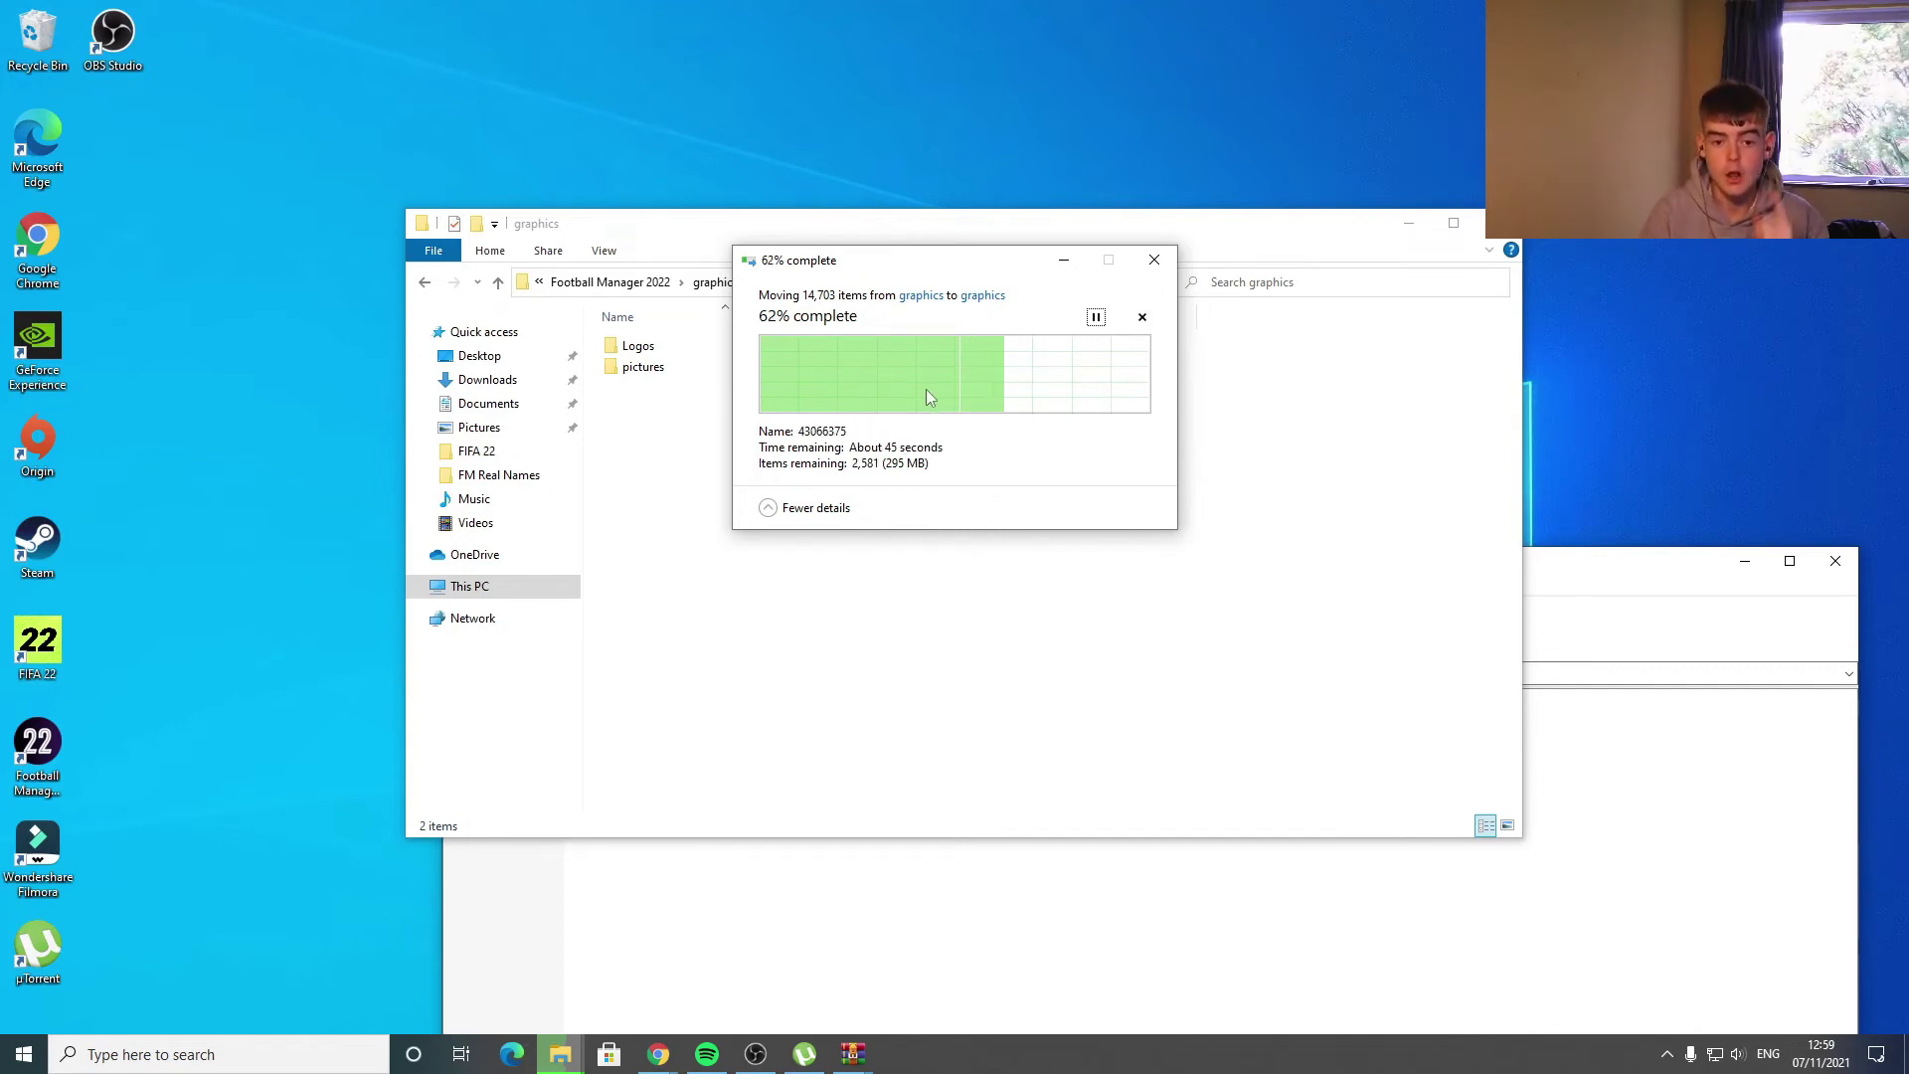
click(934, 586)
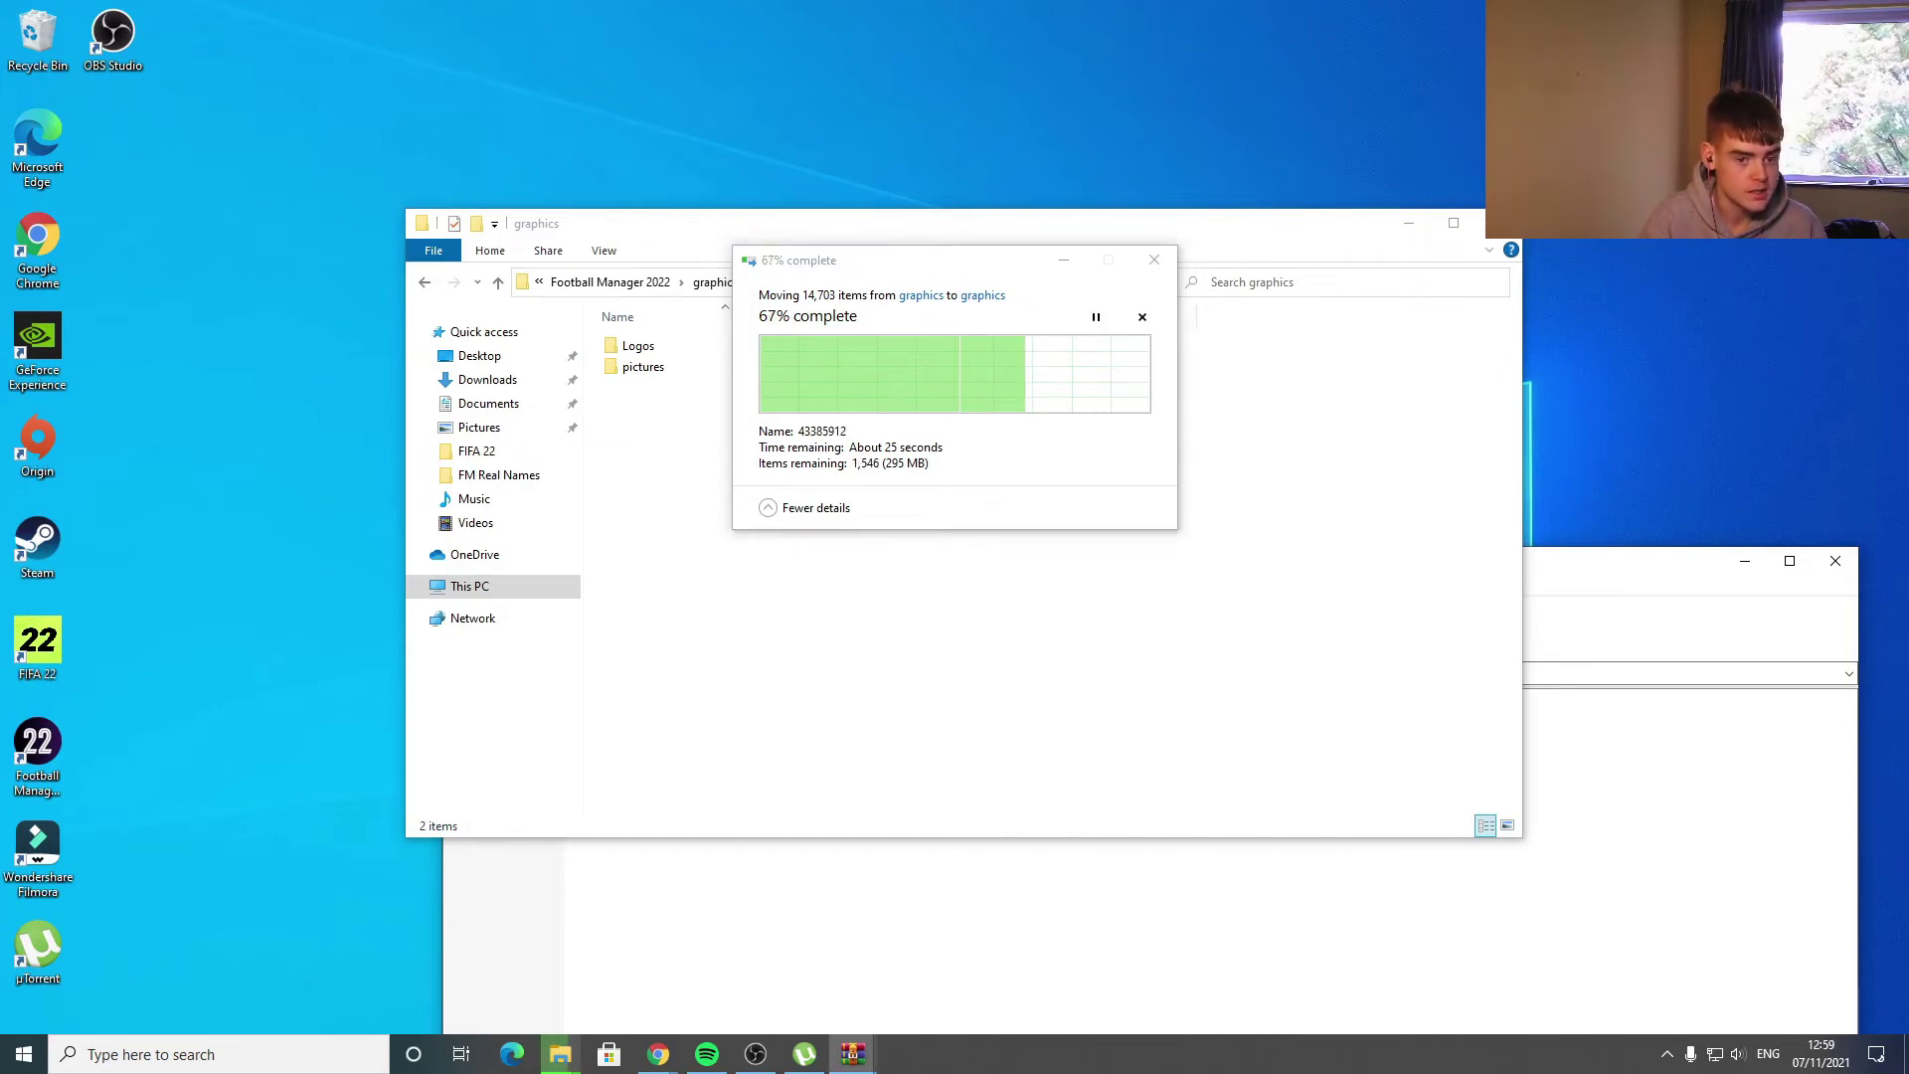
- Bring up the 680 archive and go to Logos\Europe\England\Clubs inside the Megapack TCM21 graphics folder
drag(628, 411, 1538, 573)
drag(1059, 565, 1080, 497)
click(502, 678)
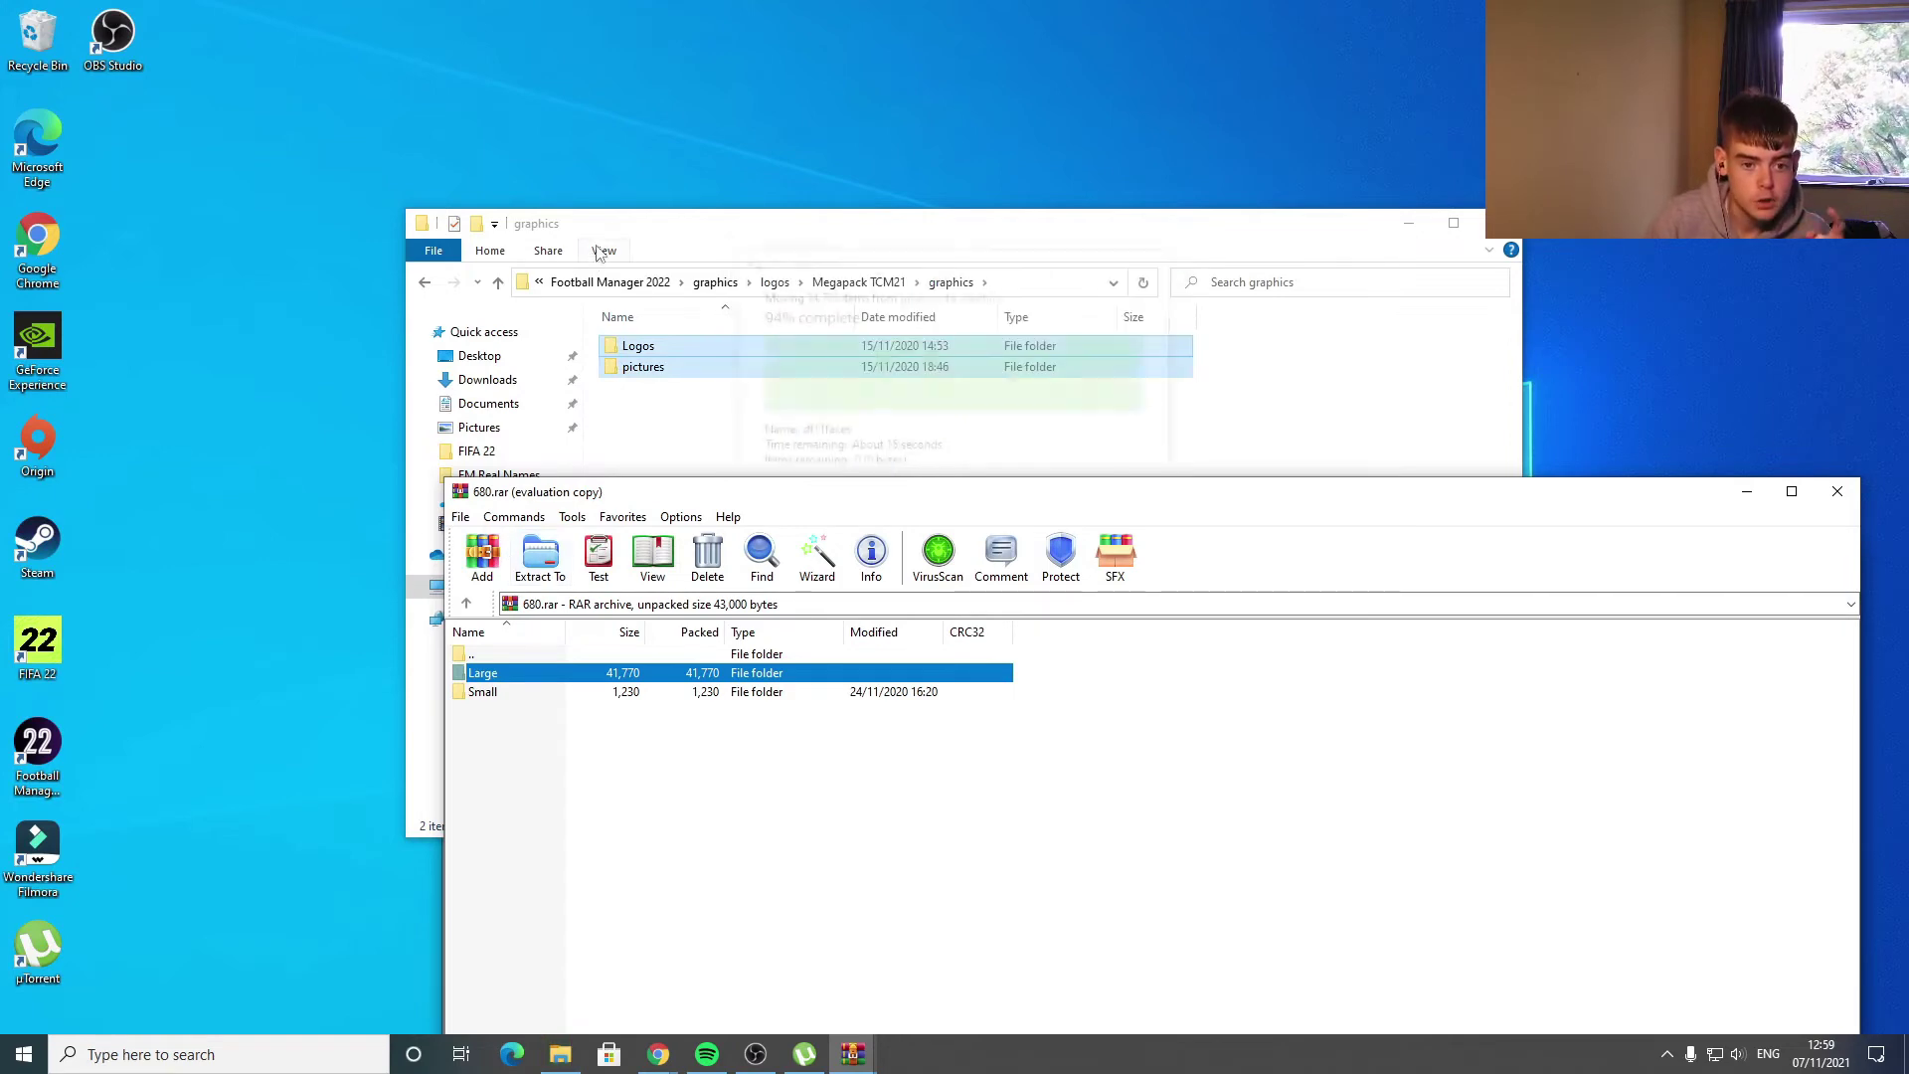
click(673, 350)
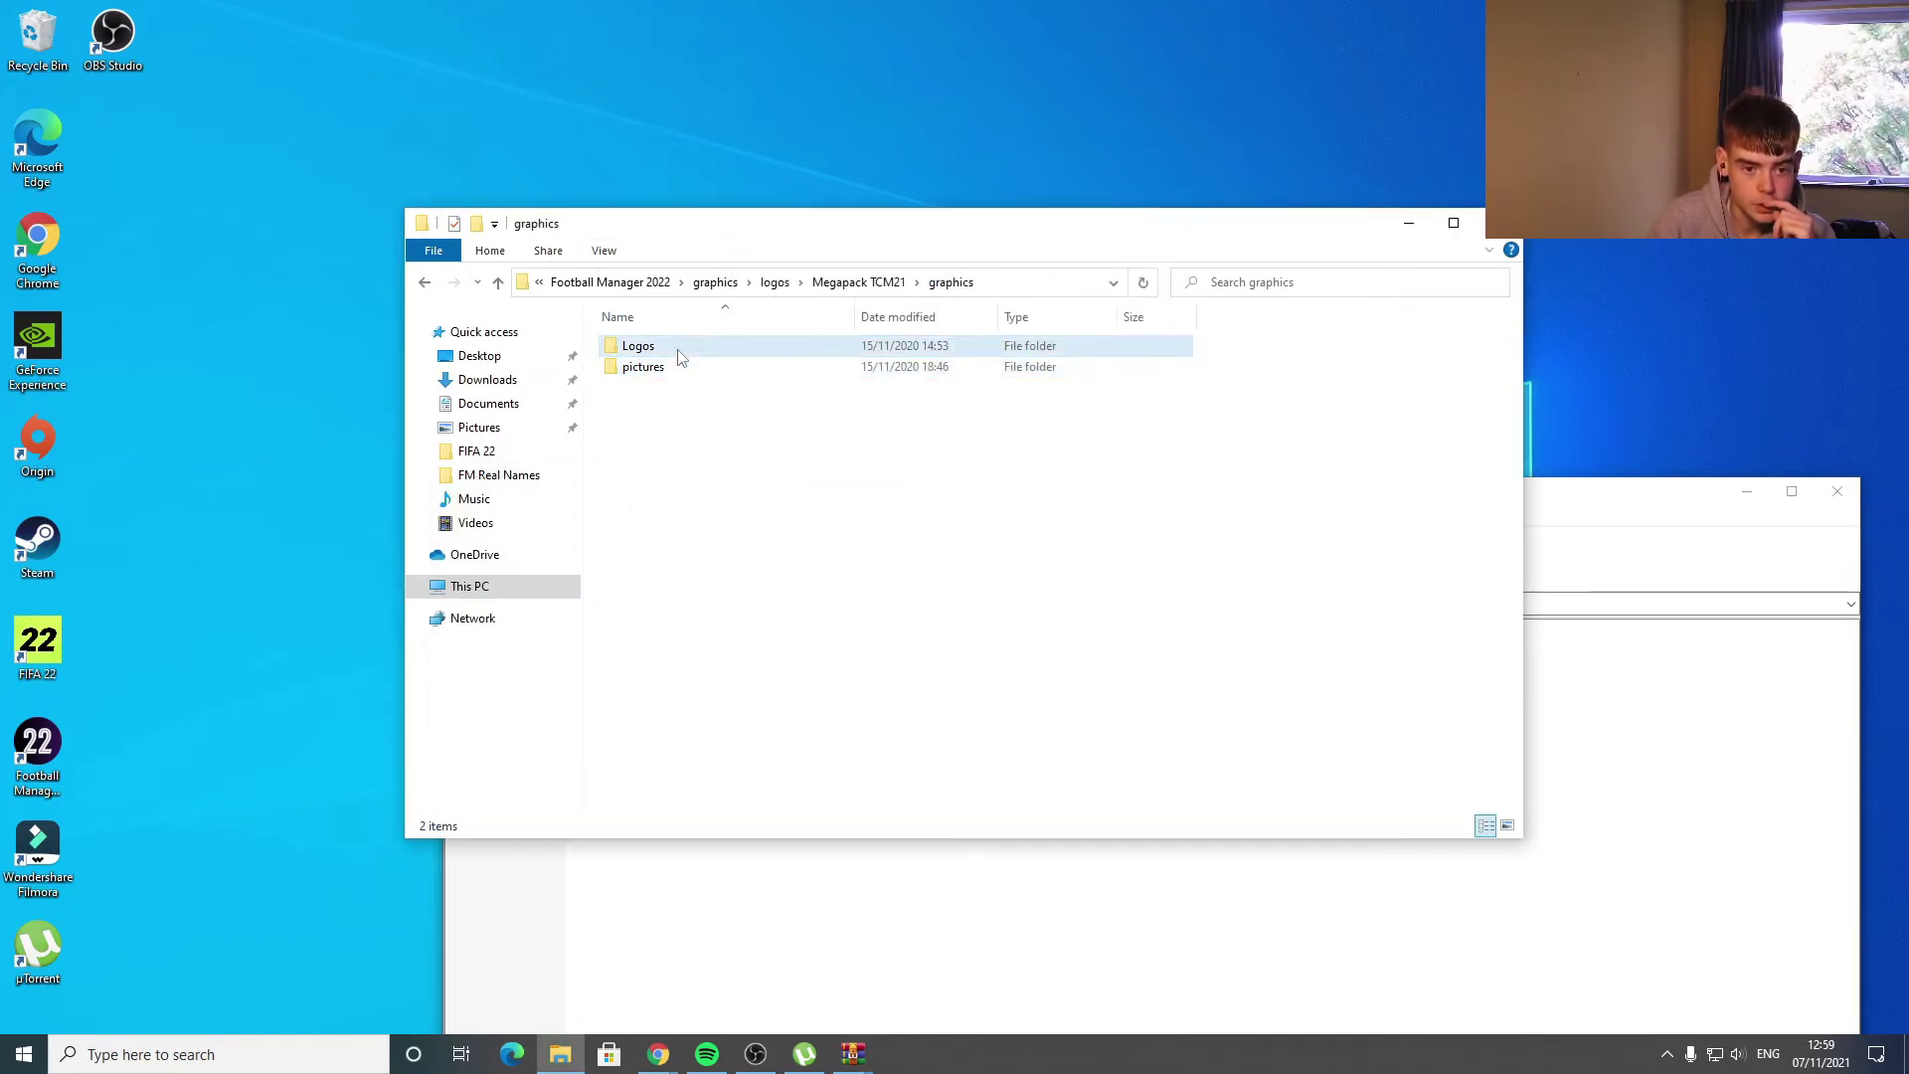
double_click(673, 350)
click(653, 390)
double_click(653, 390)
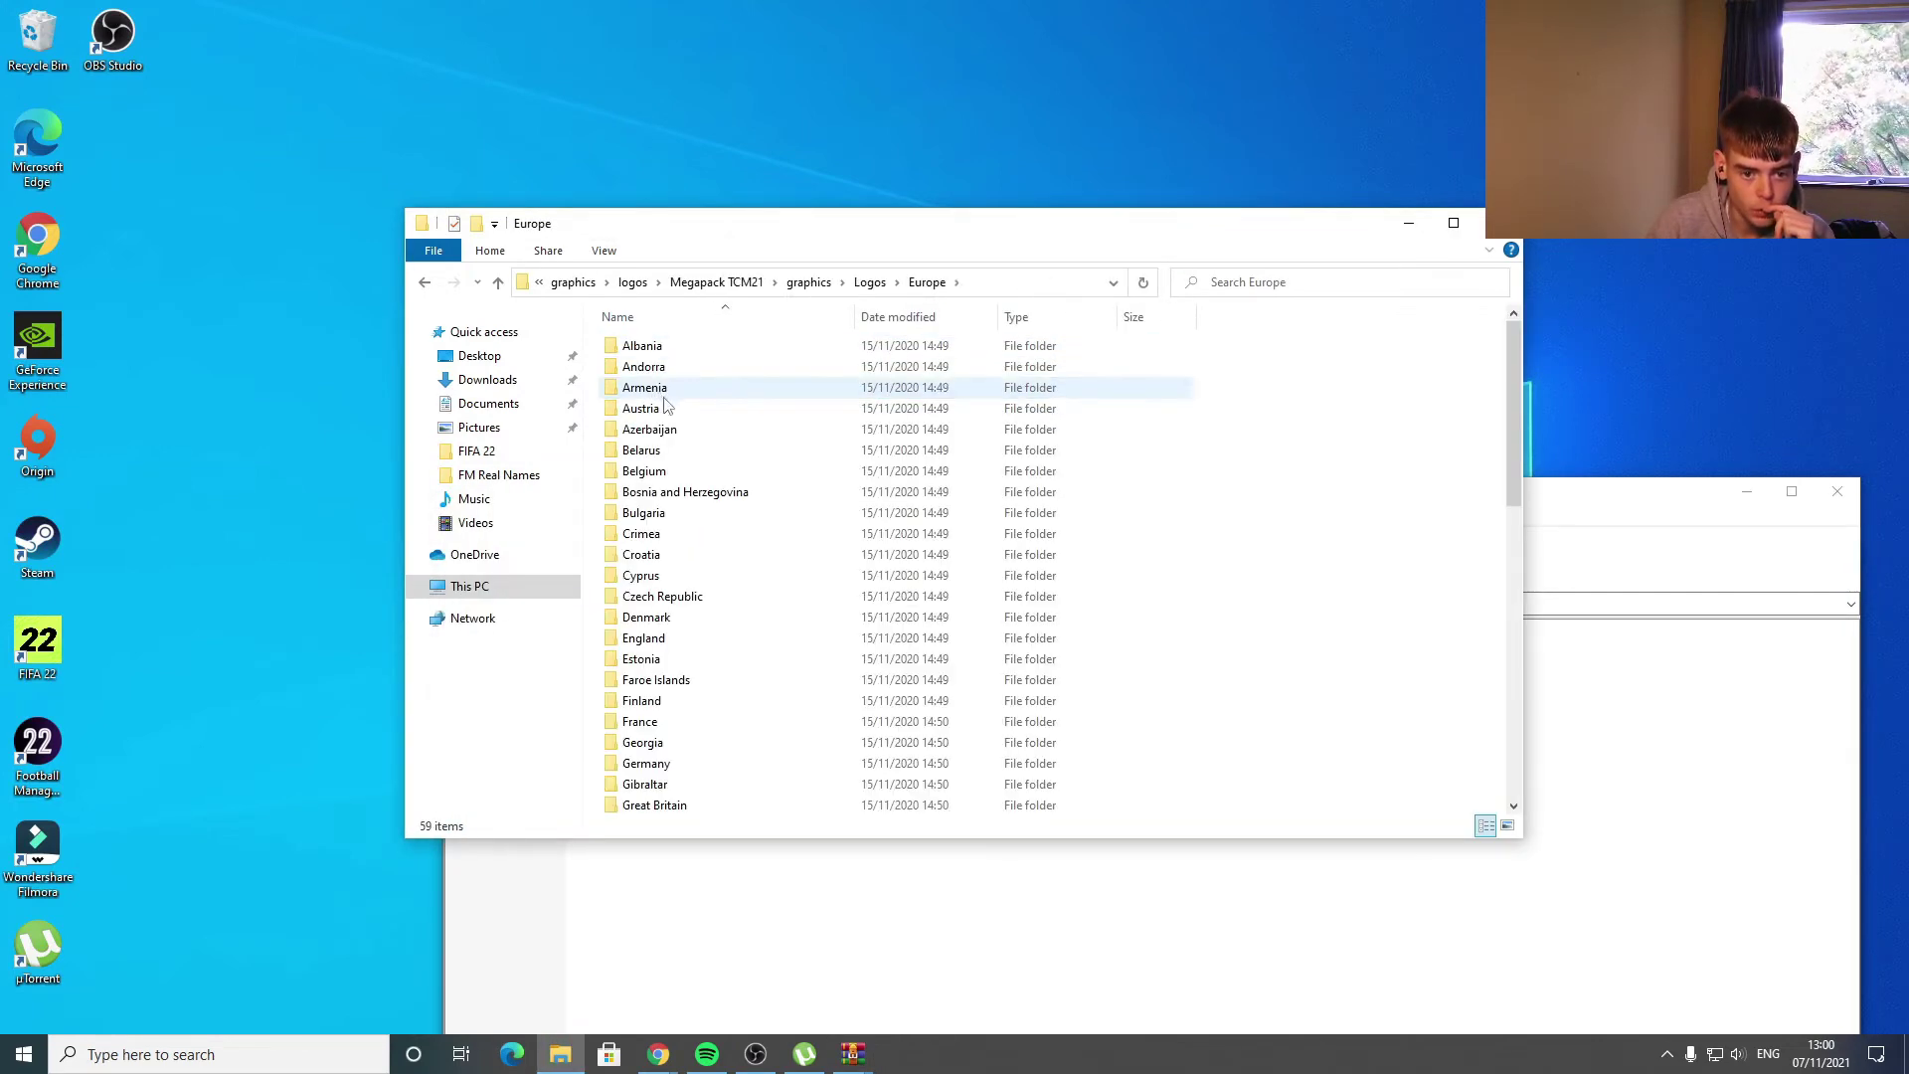
double_click(664, 636)
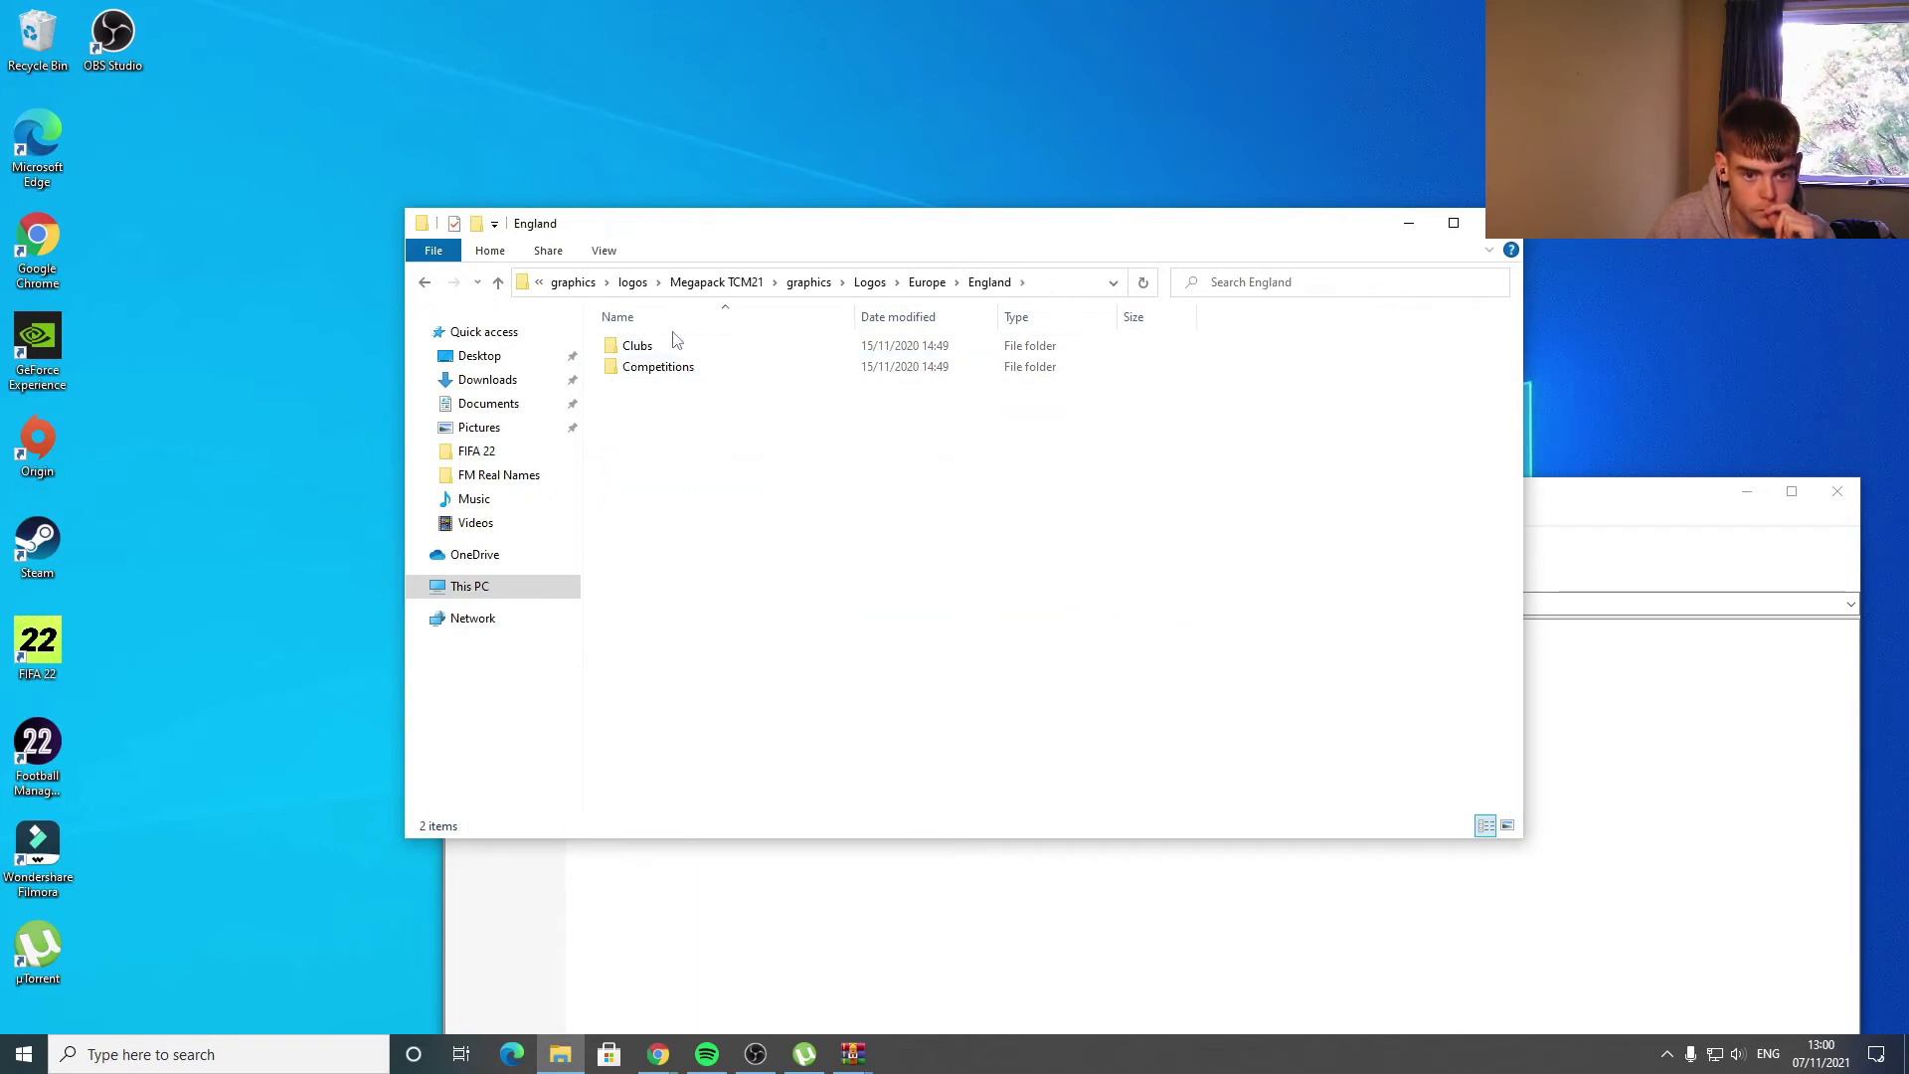
double_click(637, 345)
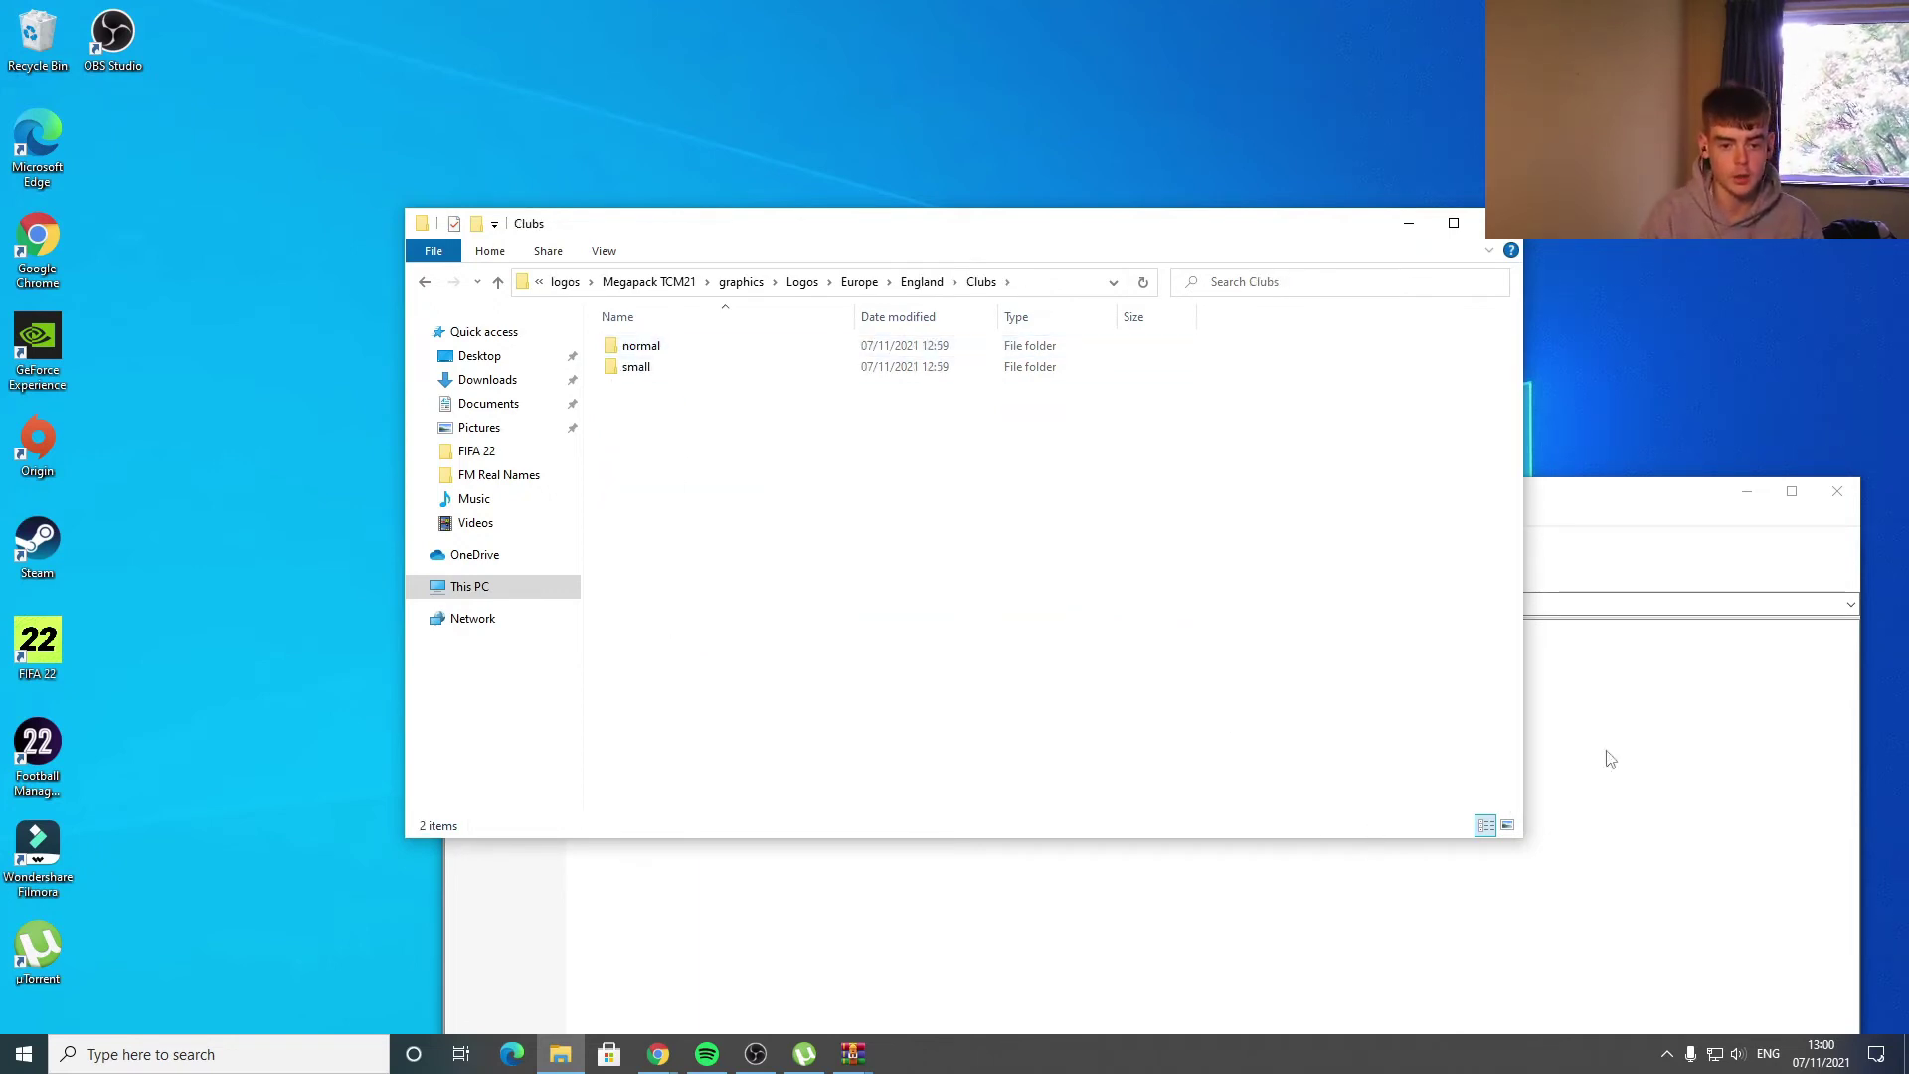
- Extract 680.png from the 680 archive's Large folder into the England Clubs\normal folder
click(1730, 621)
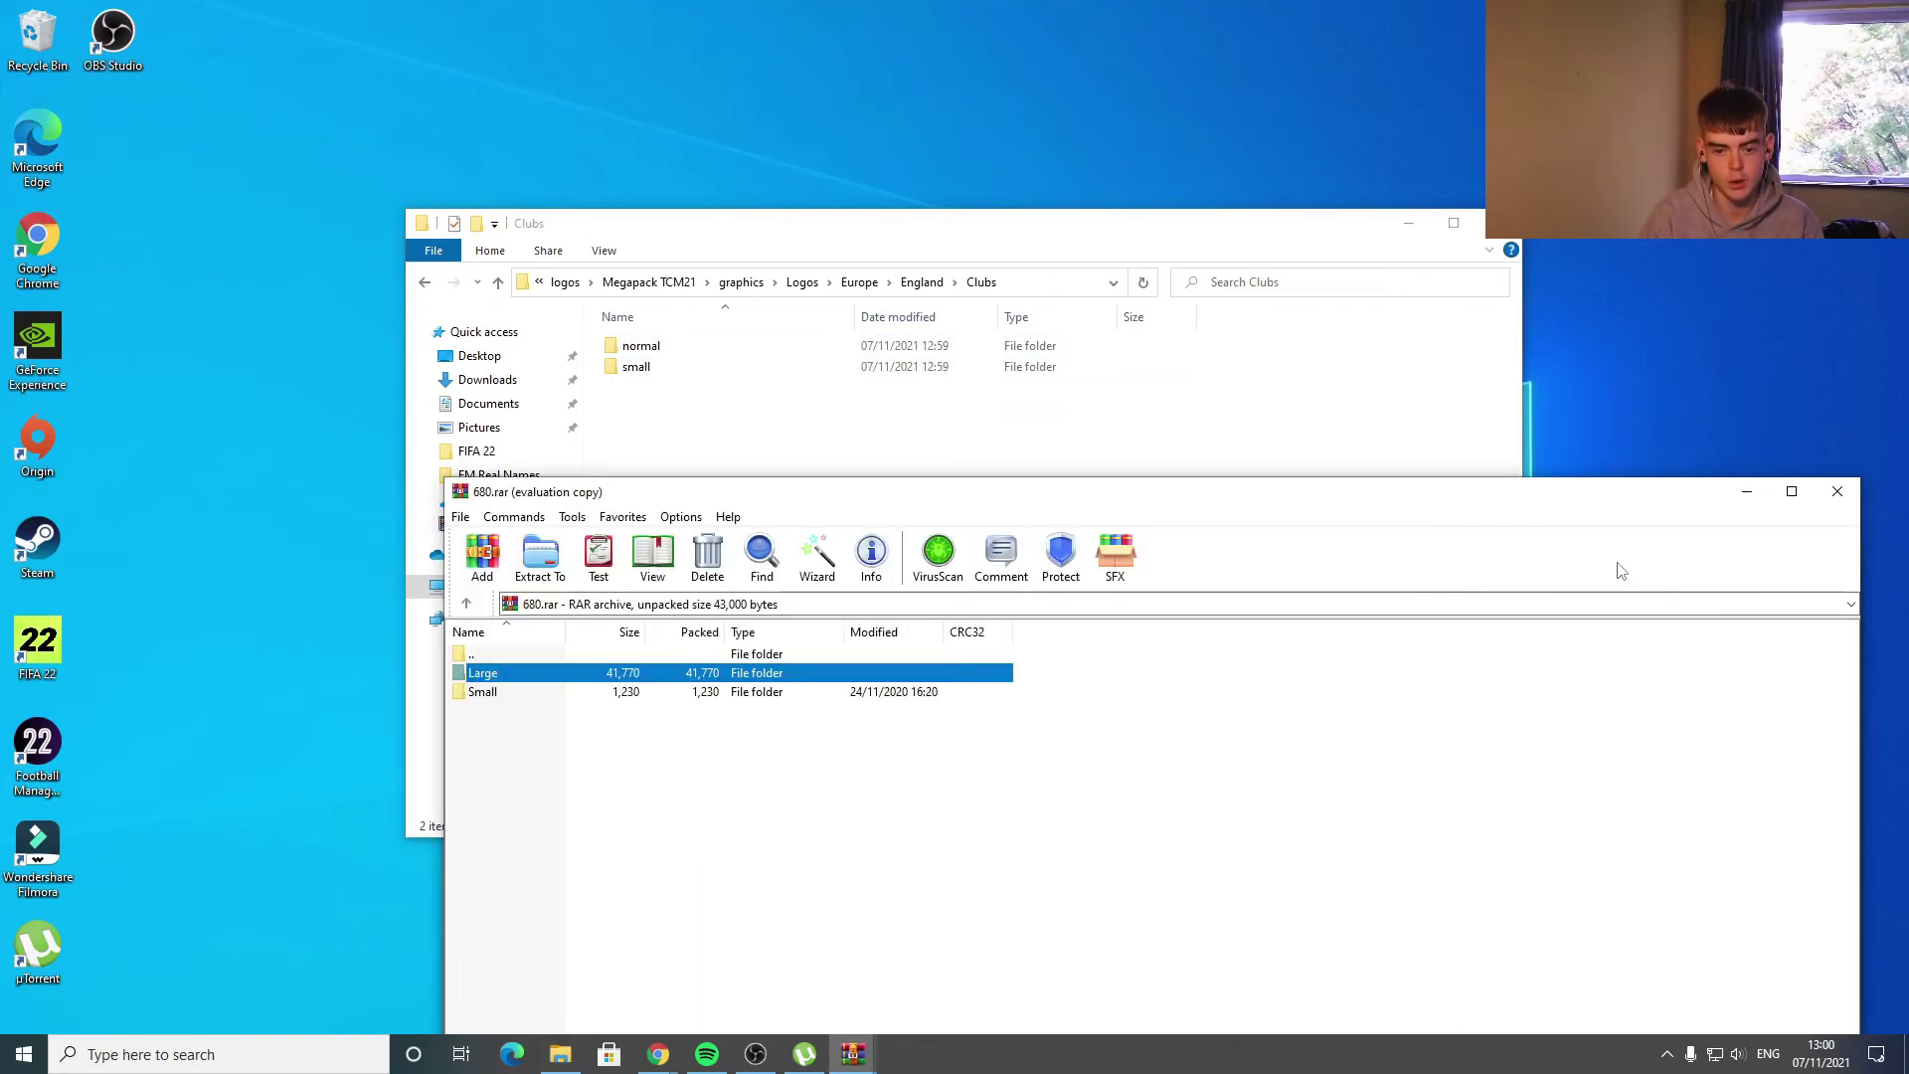
double_click(685, 354)
click(1658, 775)
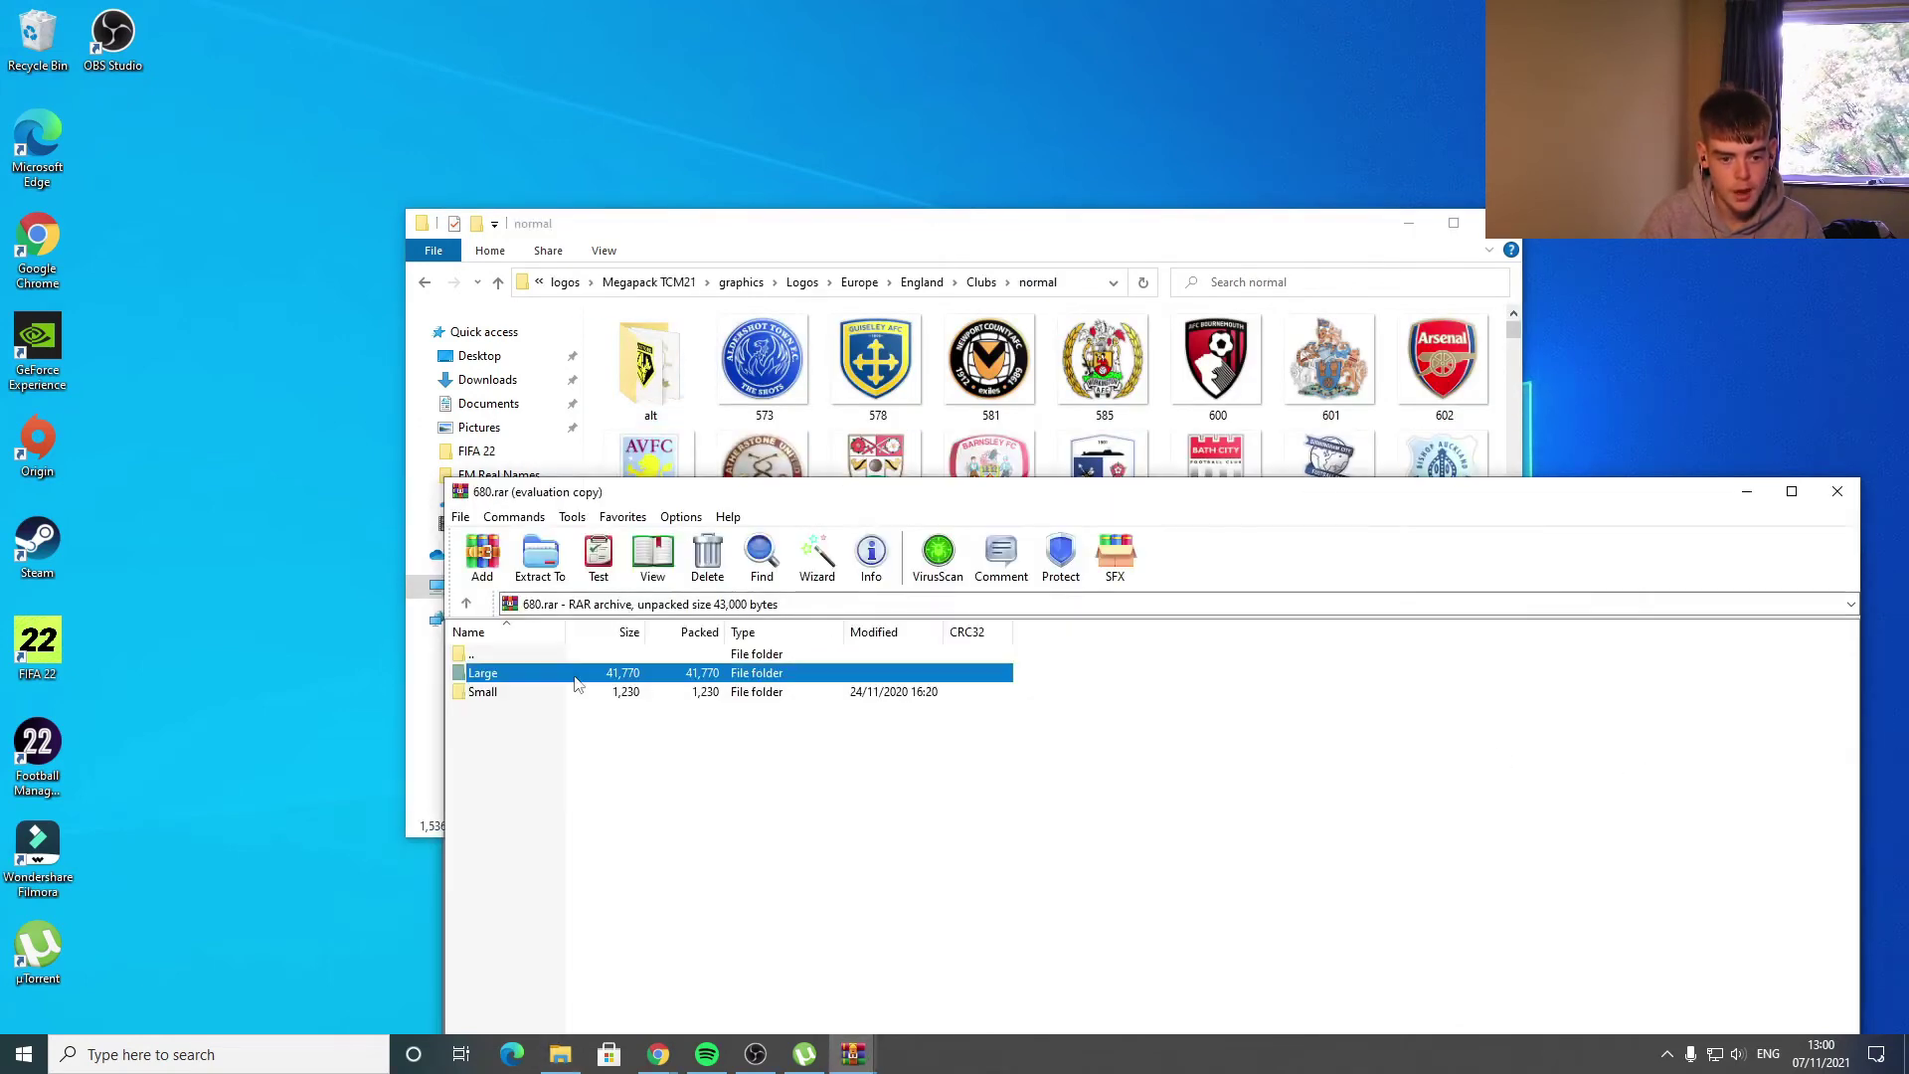
double_click(522, 673)
click(542, 681)
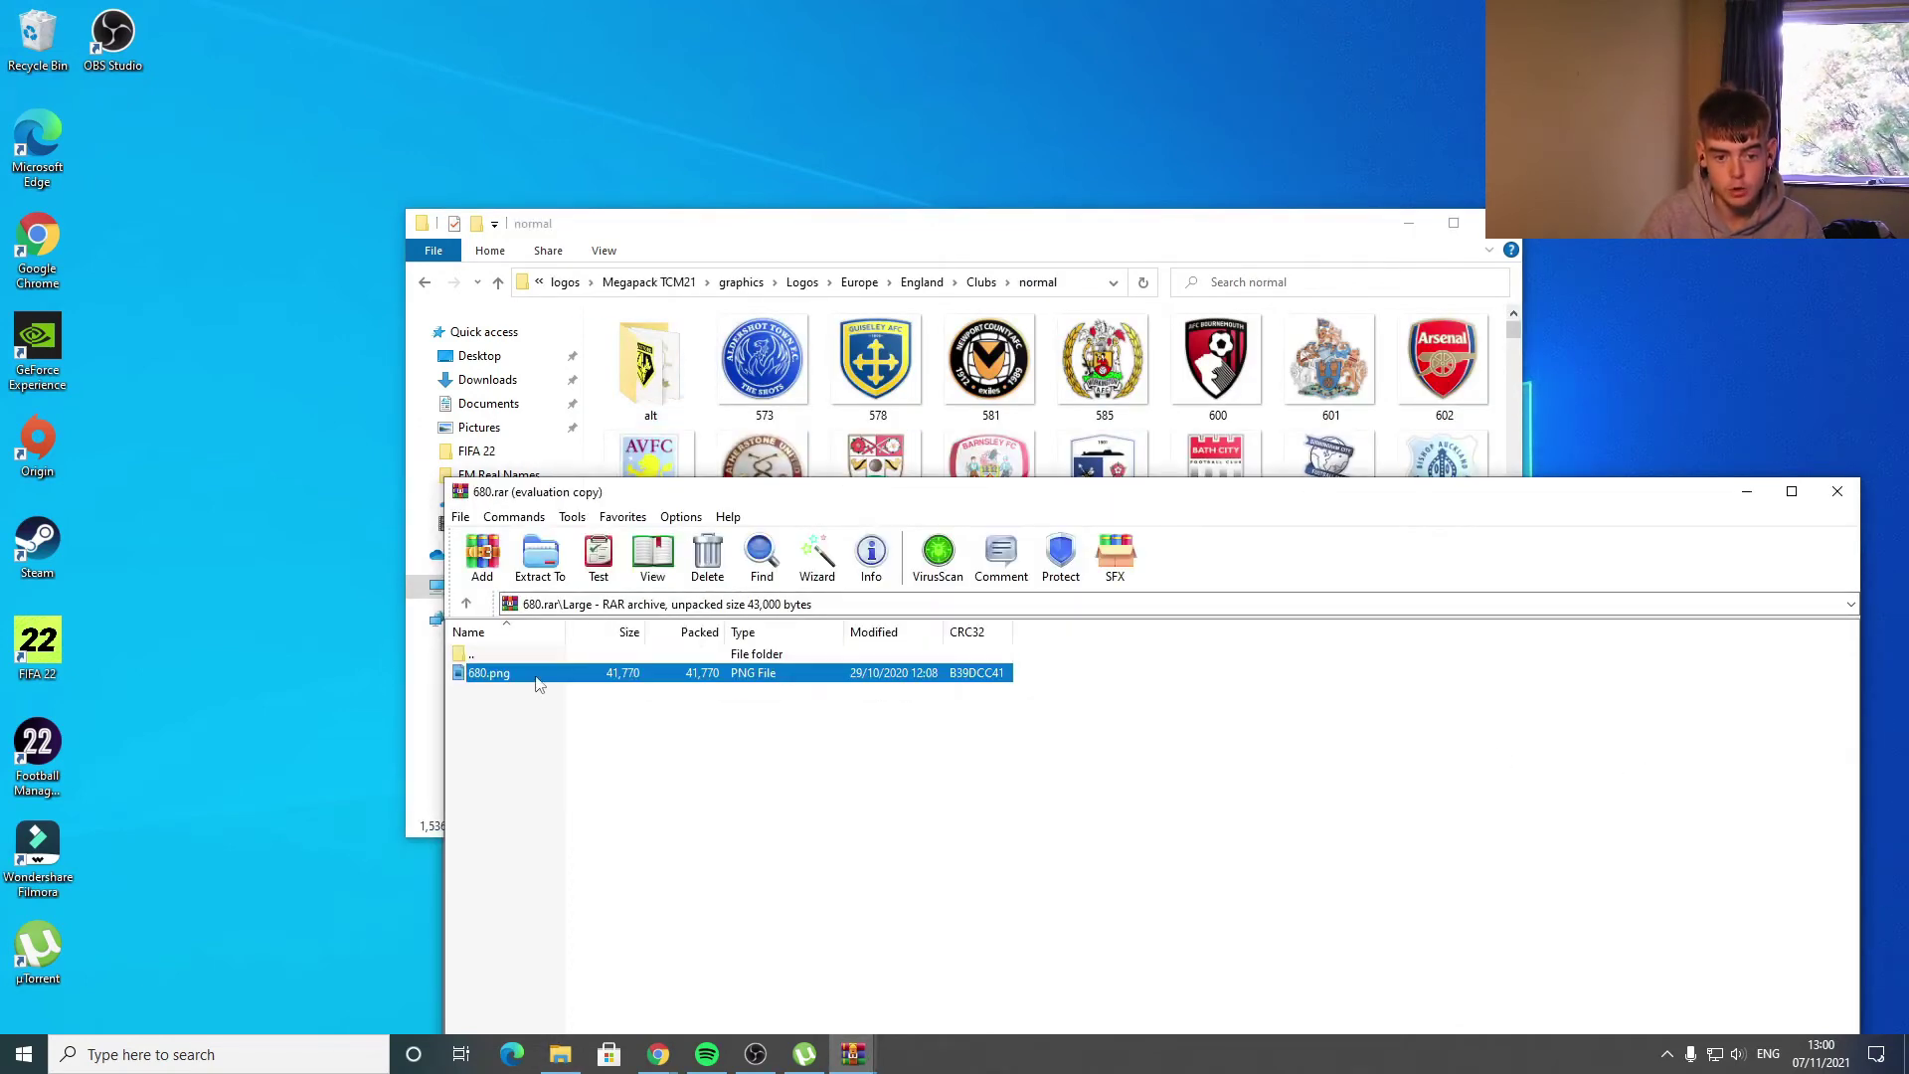
click(731, 428)
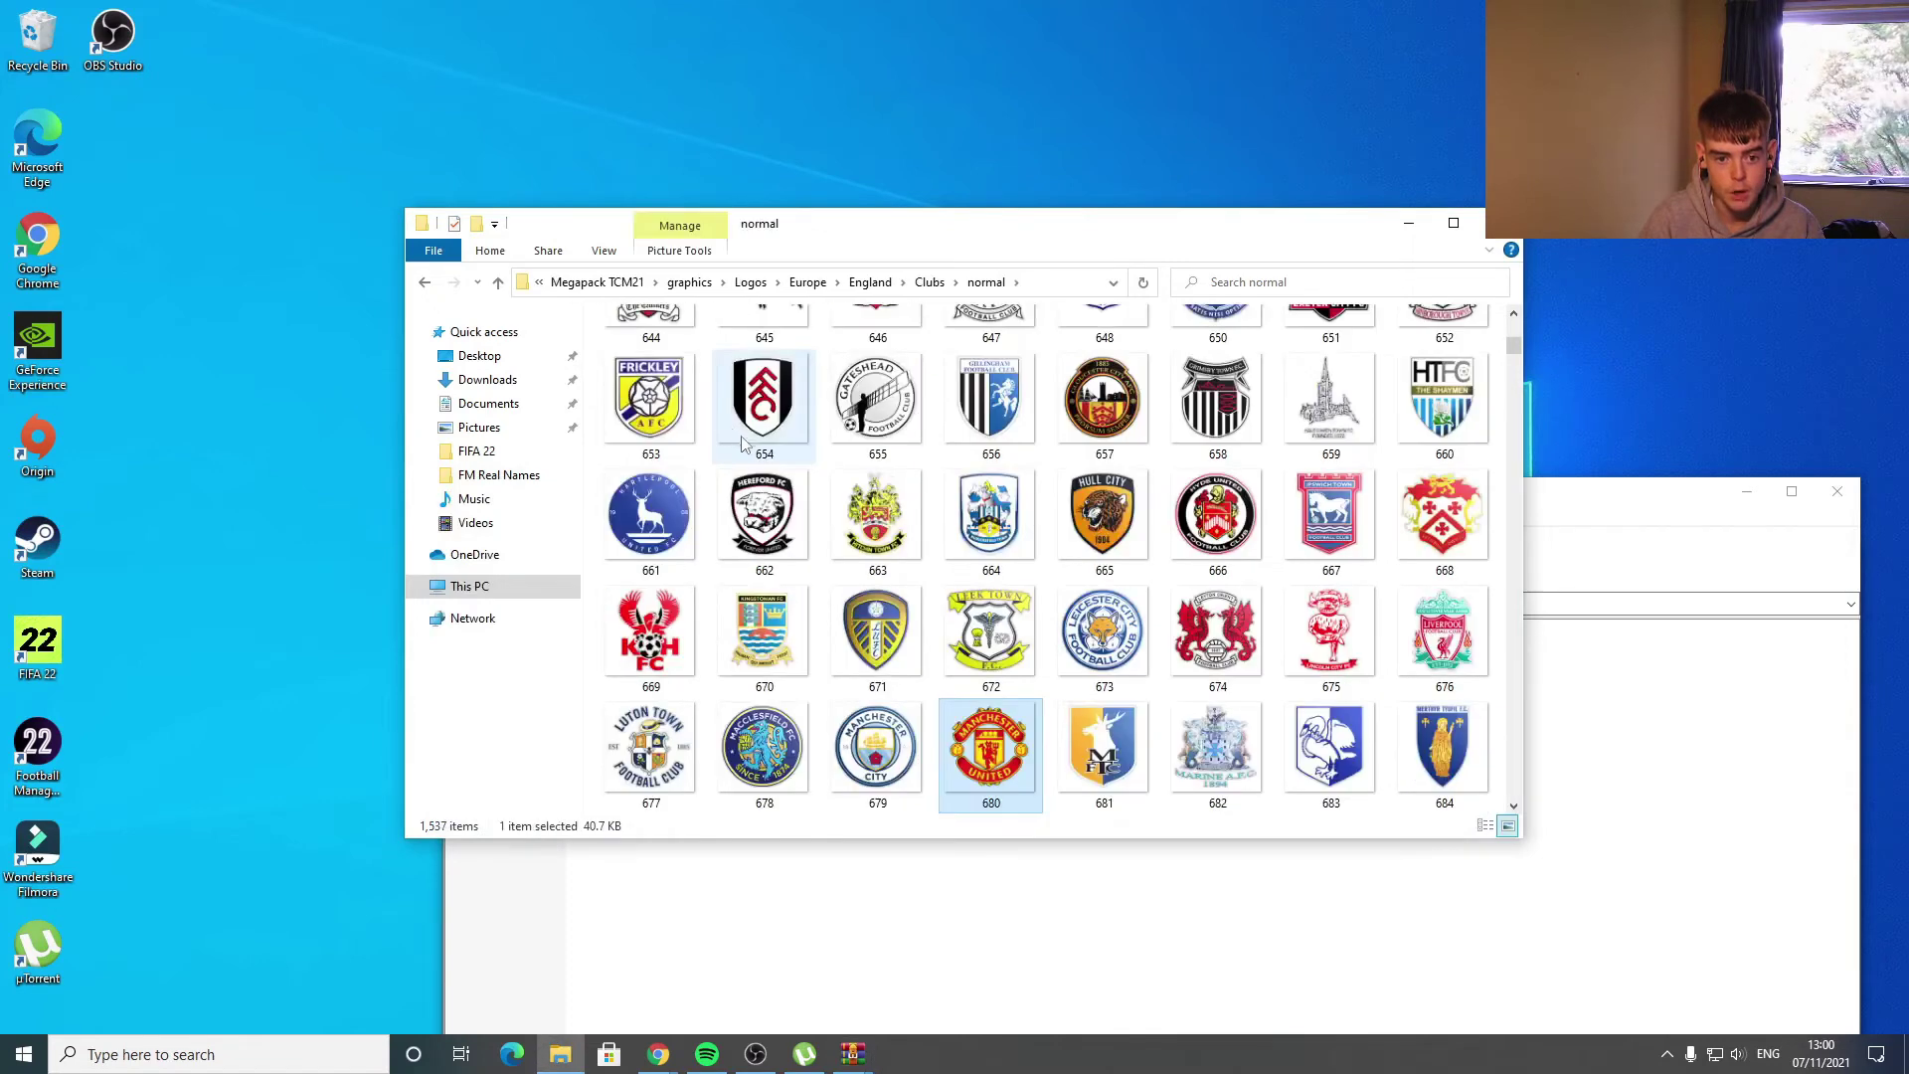
- Extract 680.png from the 680 archive's Small folder into the England Clubs\small folder
click(930, 281)
click(723, 368)
double_click(722, 368)
click(1742, 776)
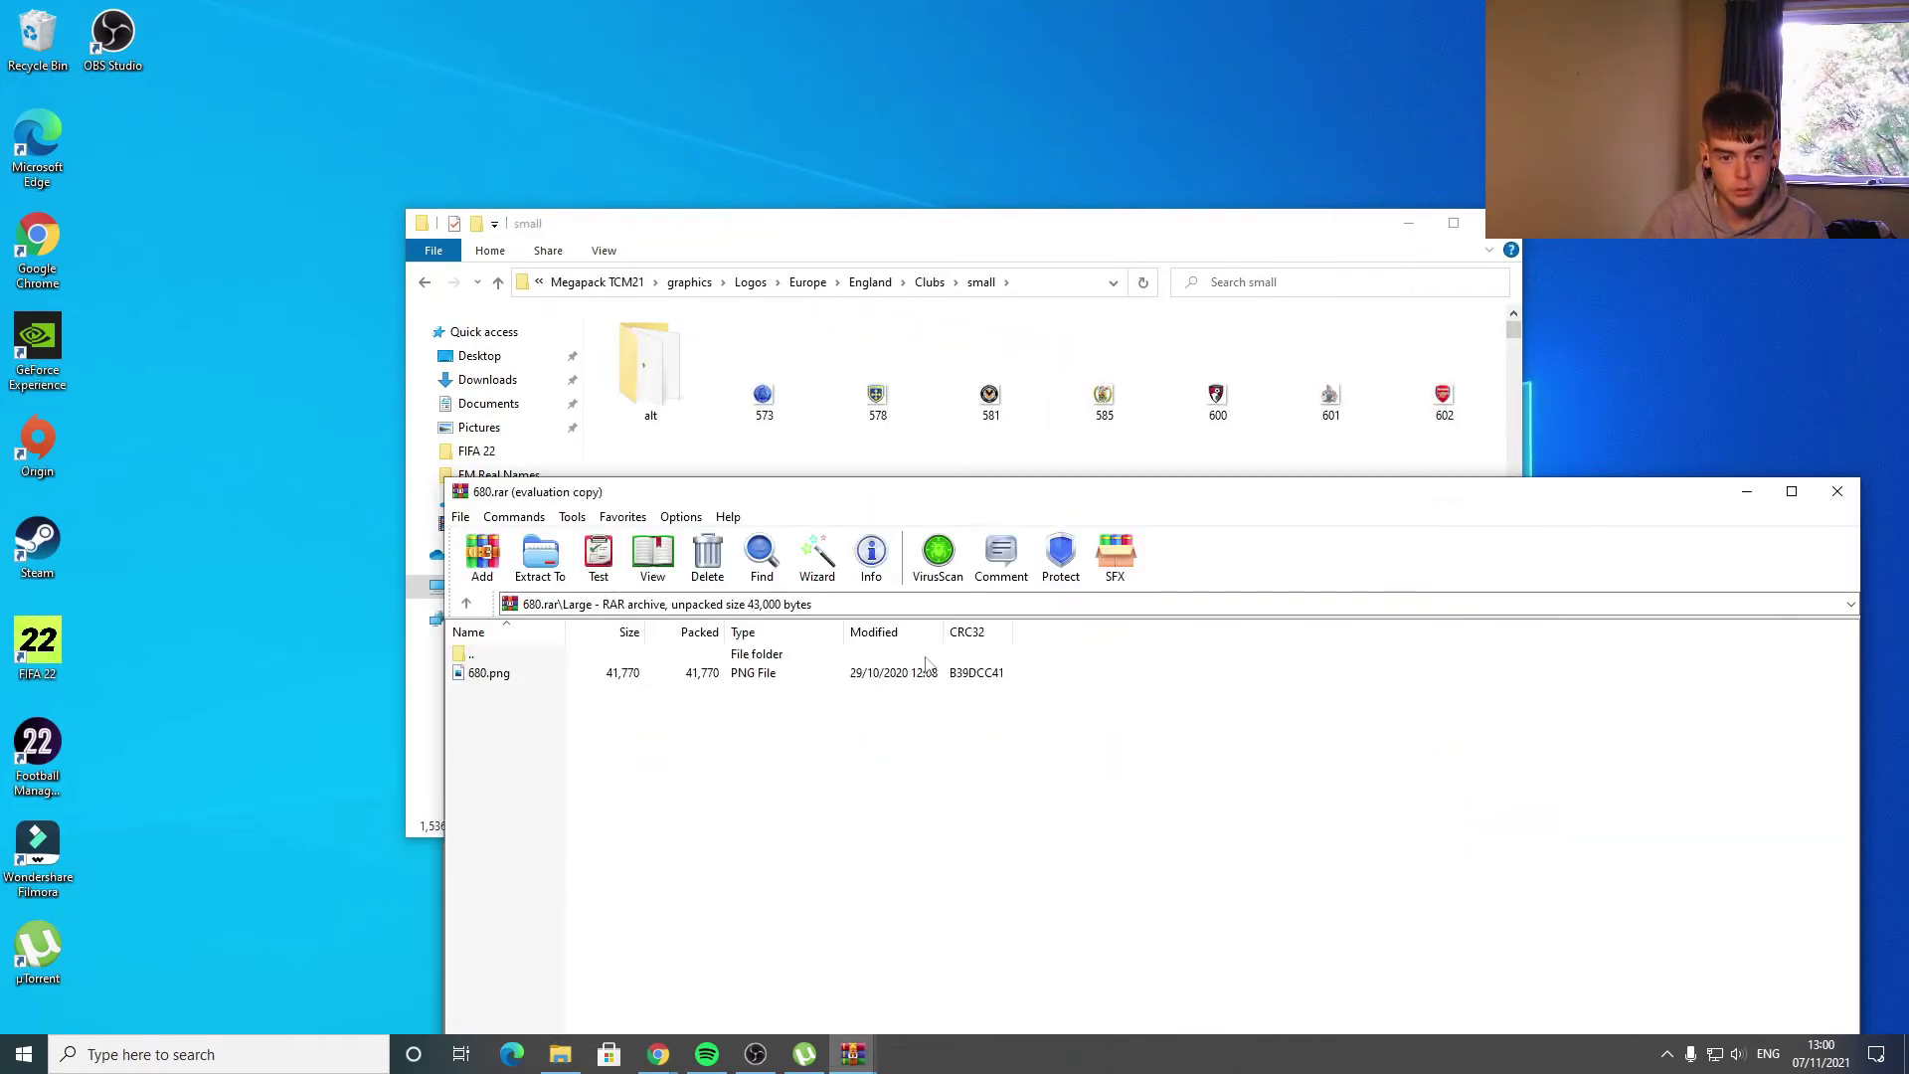
click(564, 671)
double_click(510, 694)
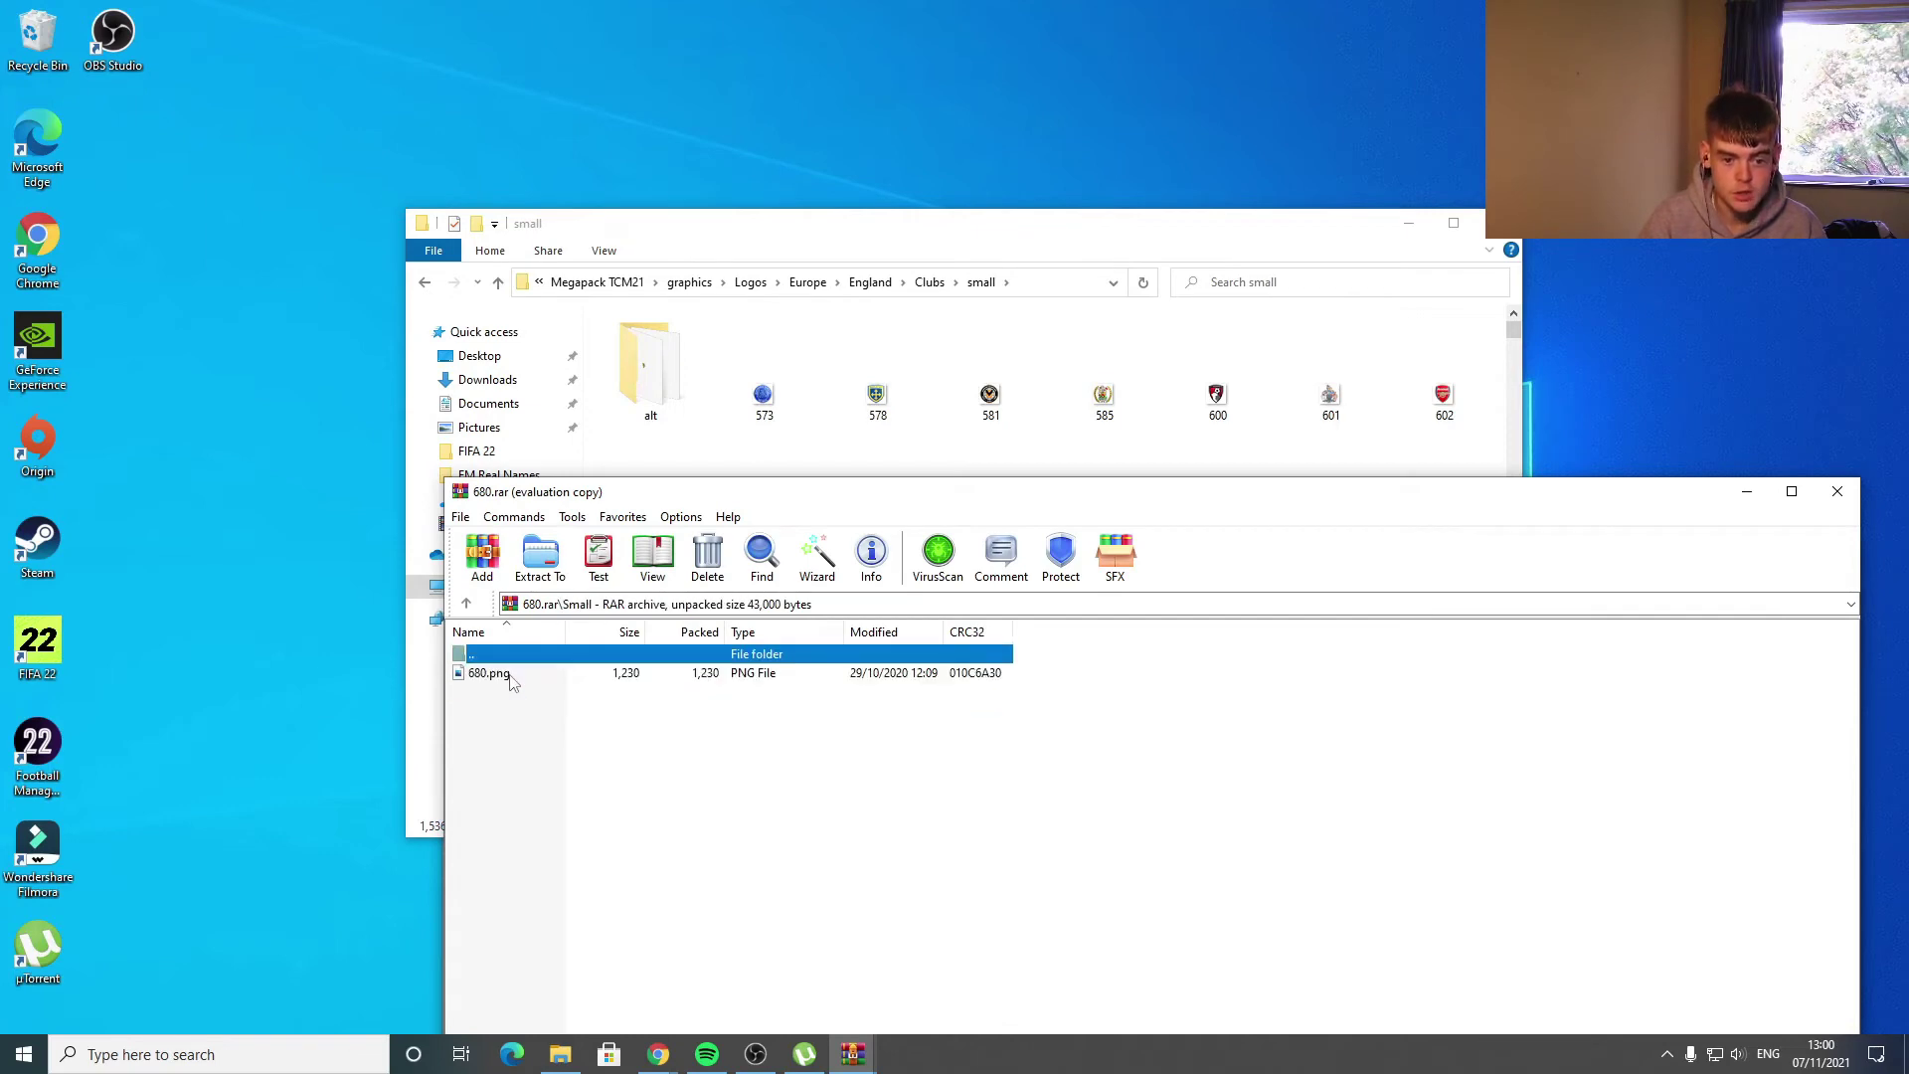
drag(512, 674, 840, 530)
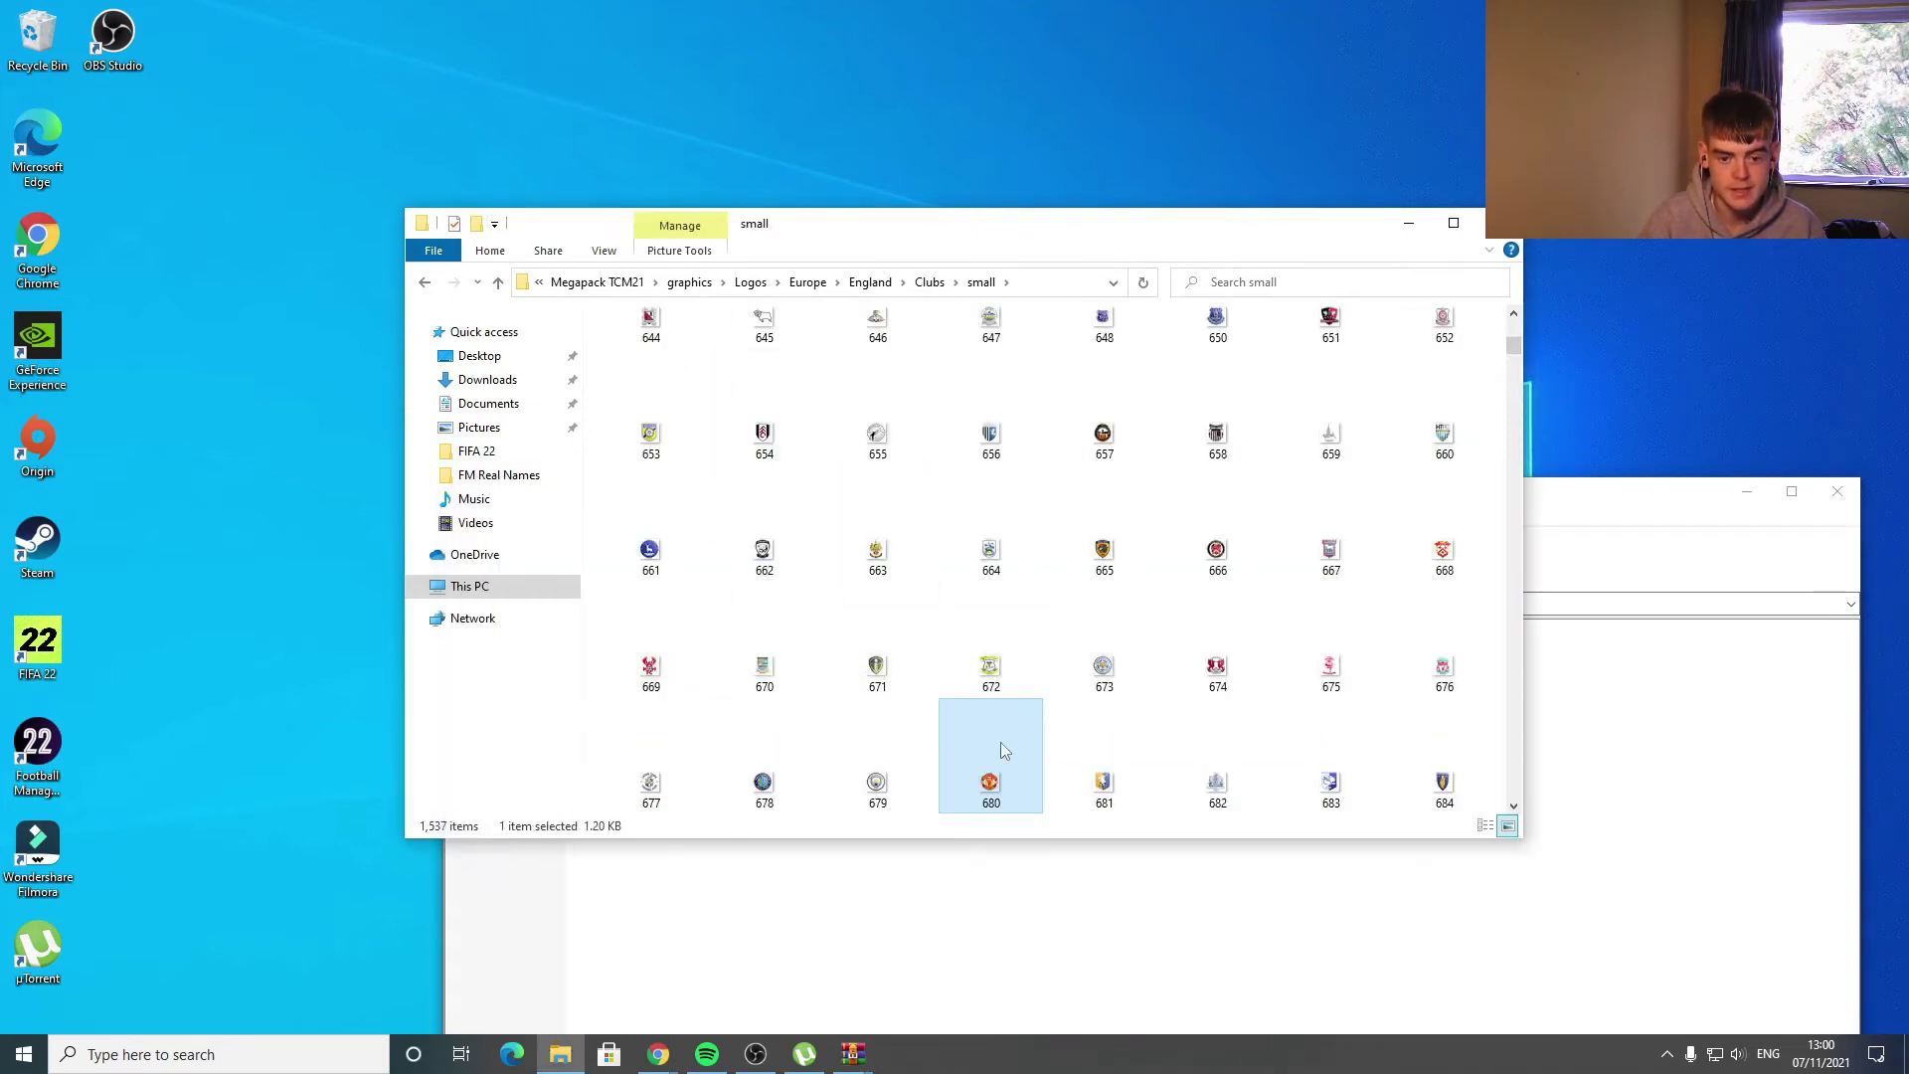
click(1636, 517)
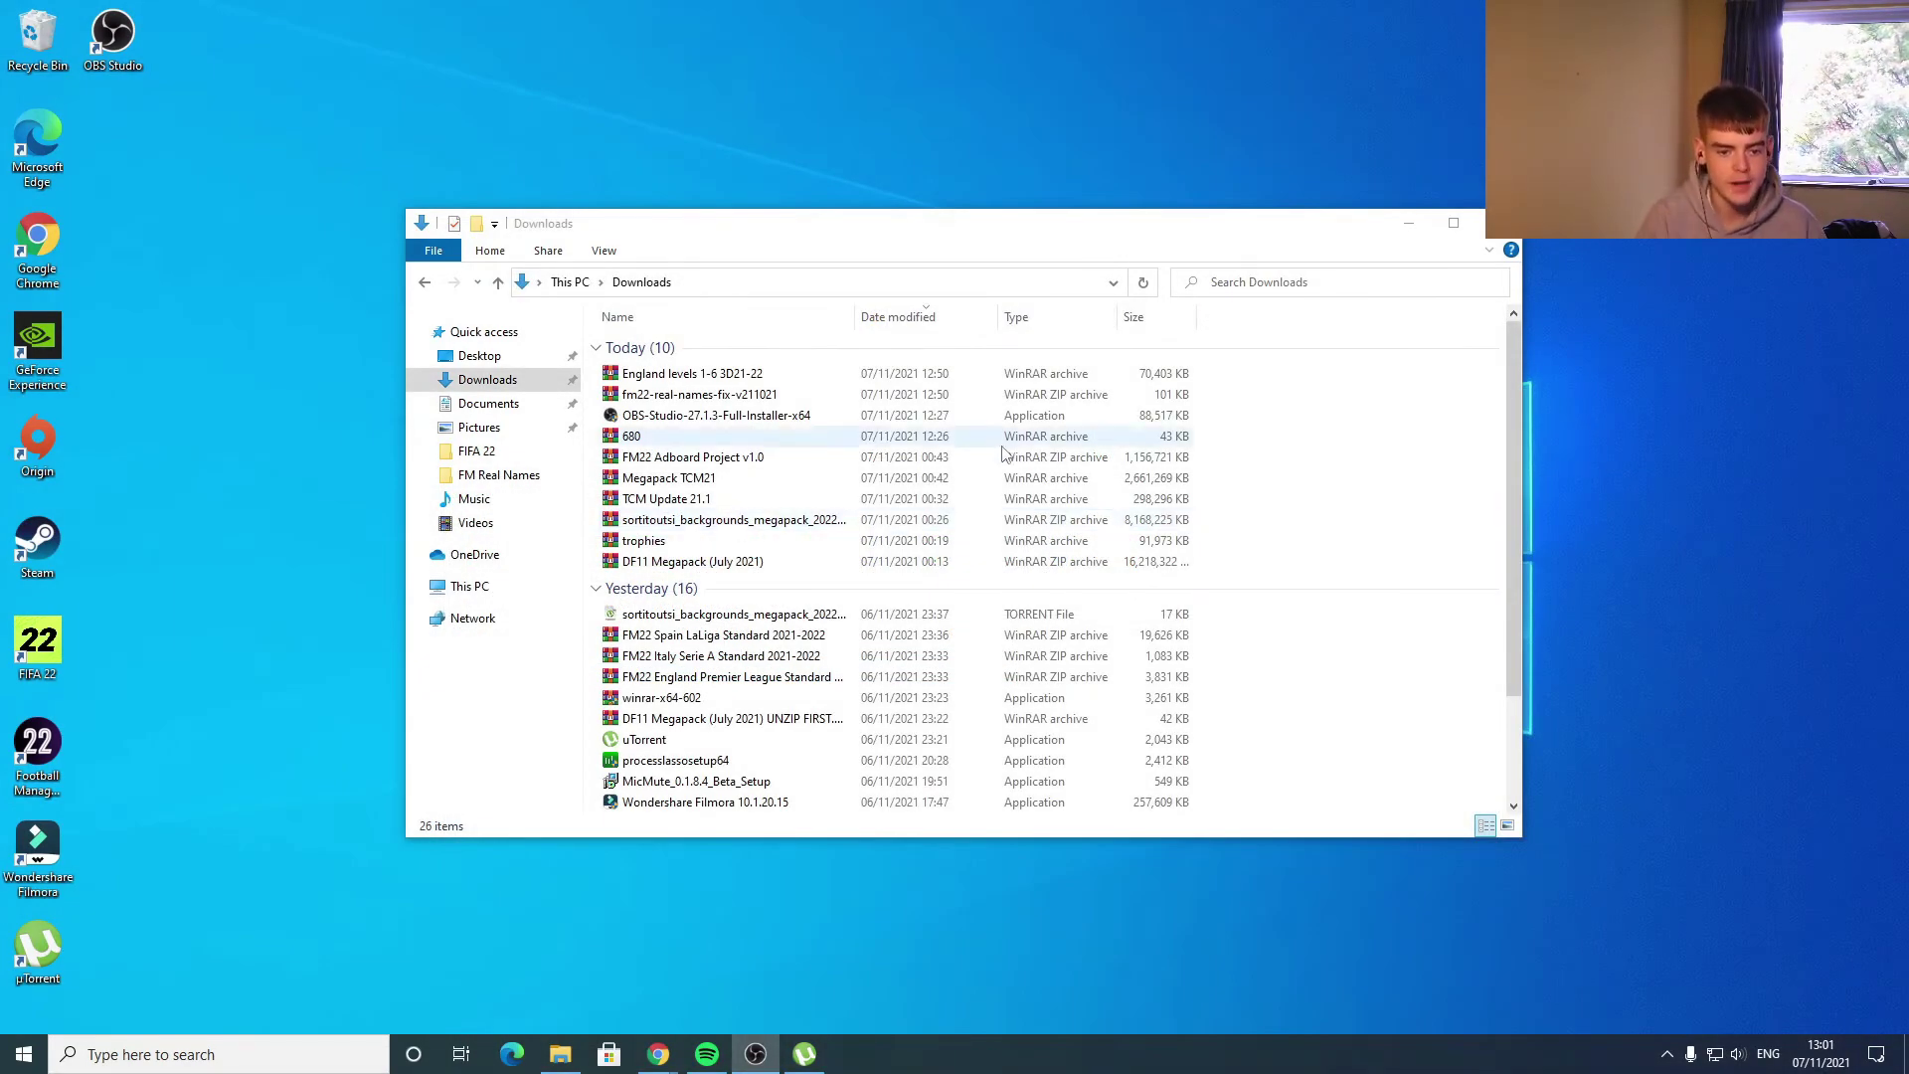
- Open the FM22 England Premier League, Italy Serie A, Spain LaLiga and England levels 1-6 3D21-22 archives from Downloads and move their windows aside
scroll(795, 527, down, 1)
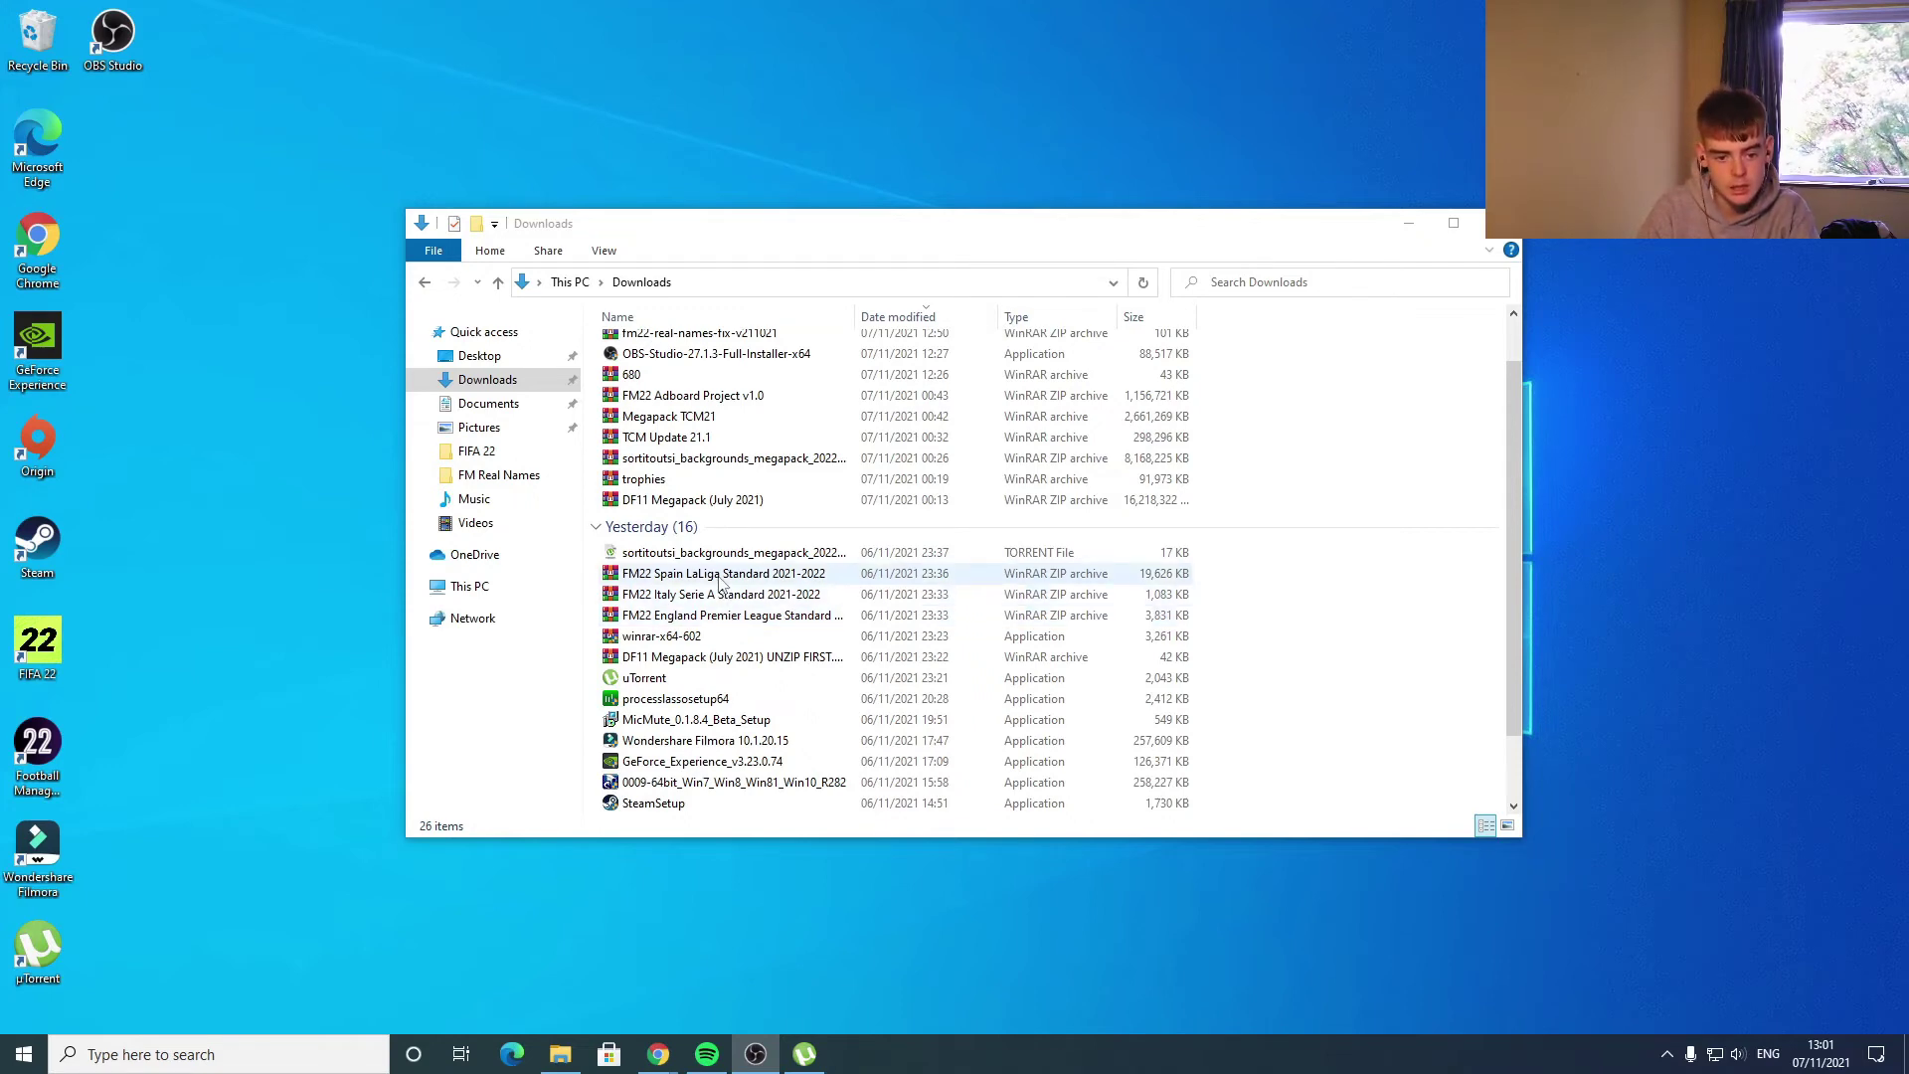
double_click(722, 614)
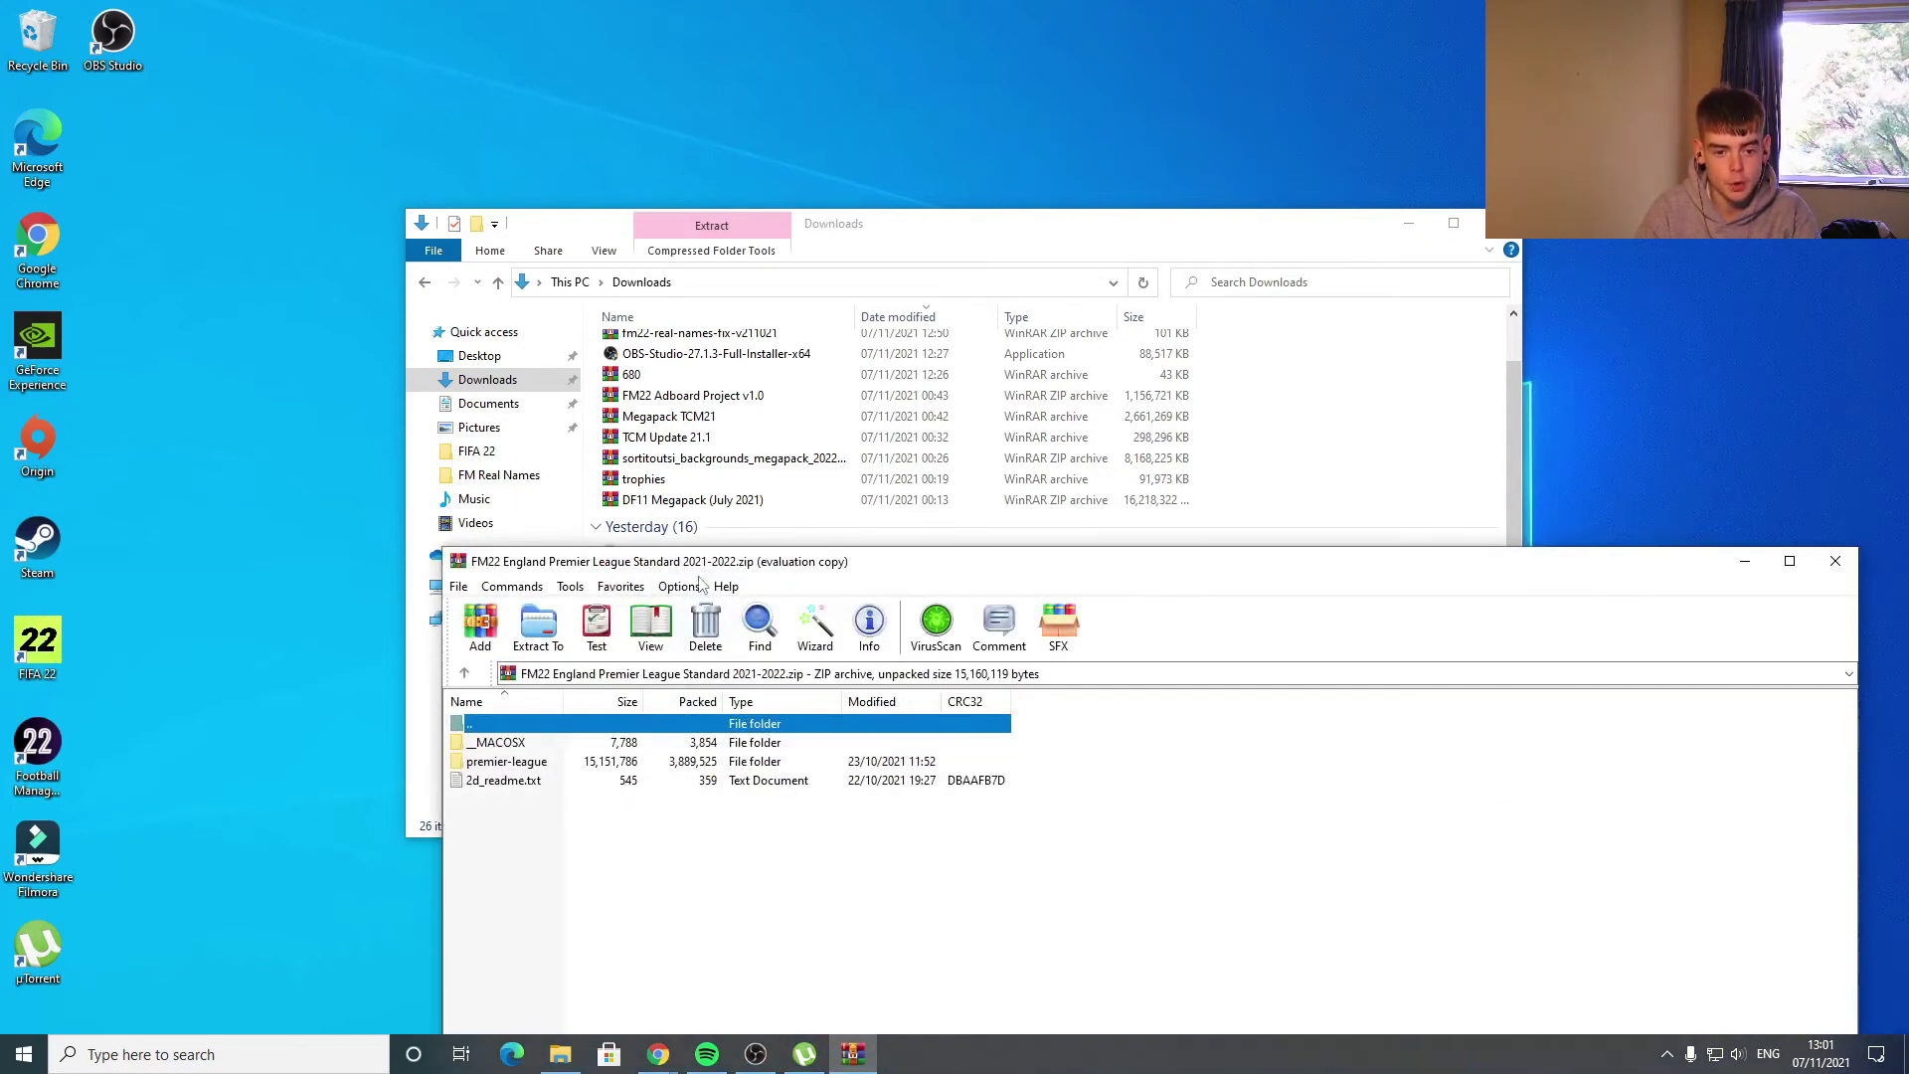
key(Escape)
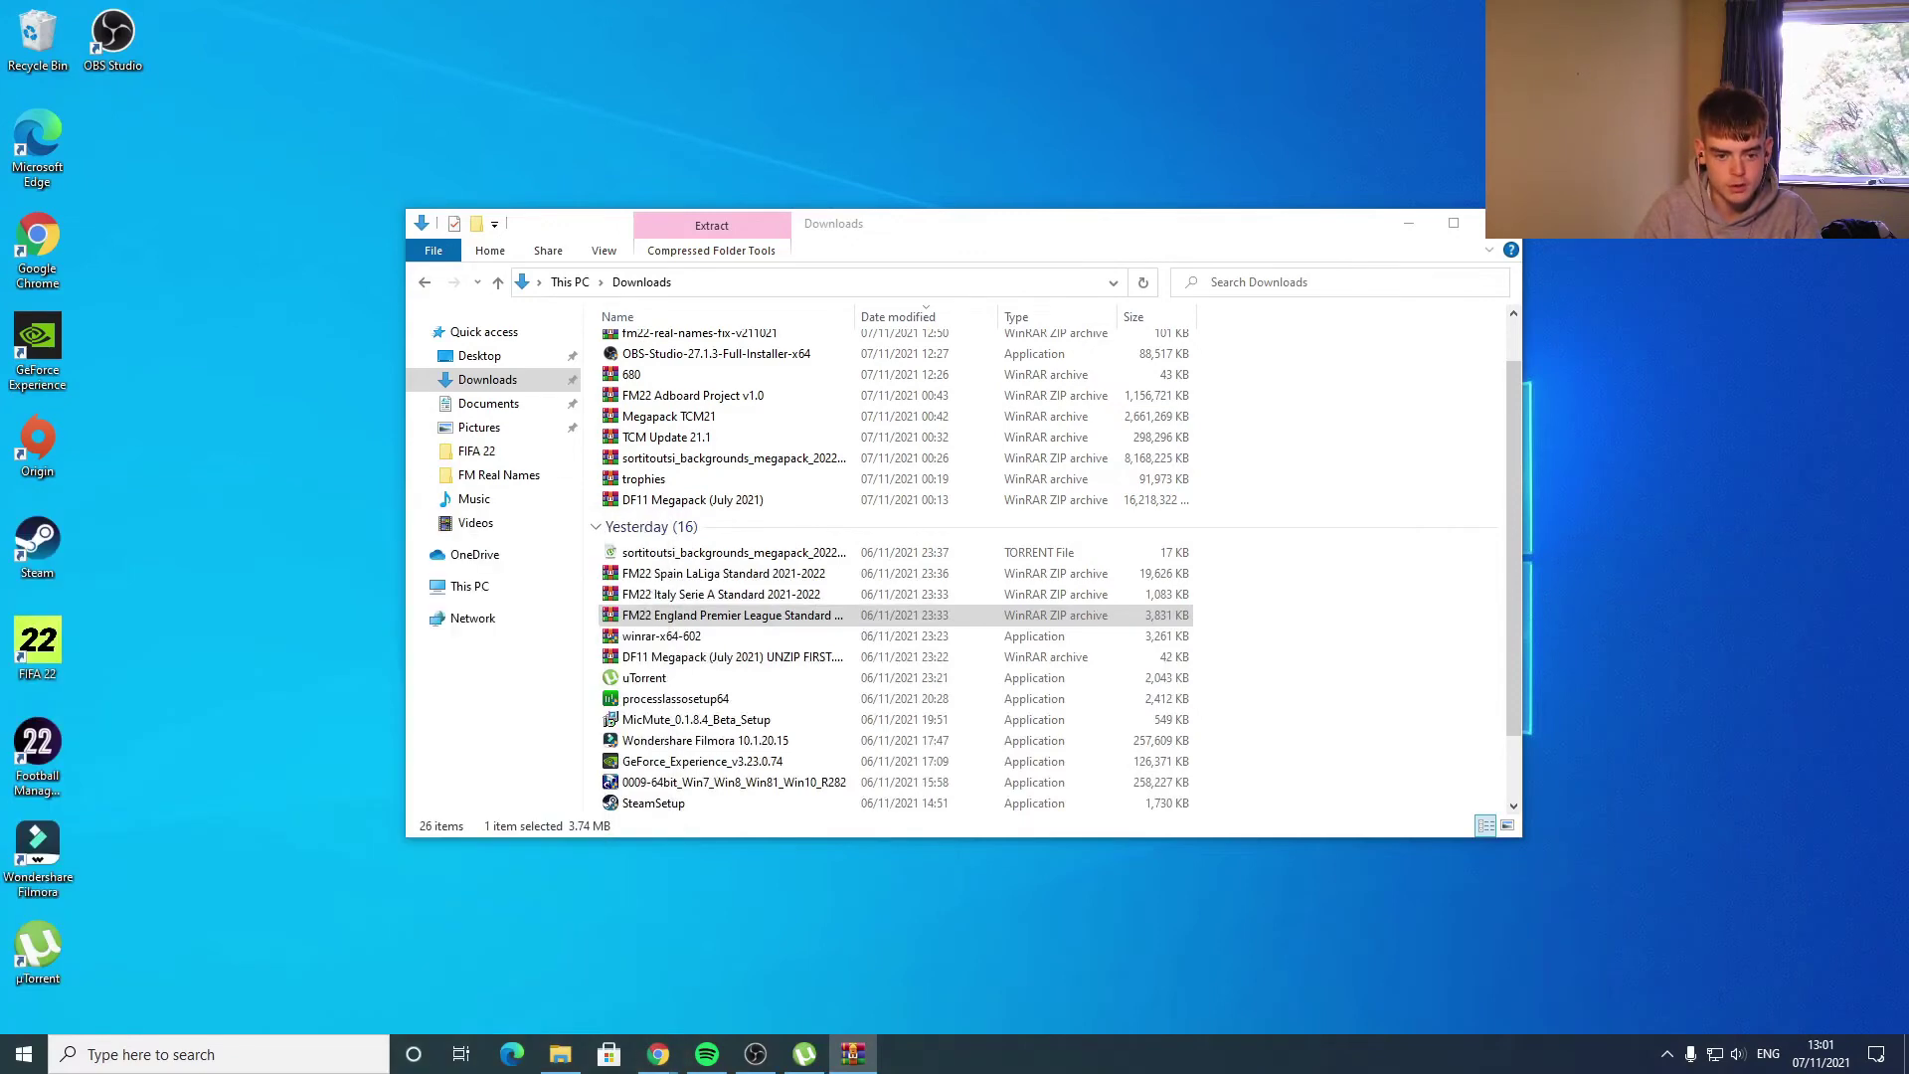
double_click(721, 593)
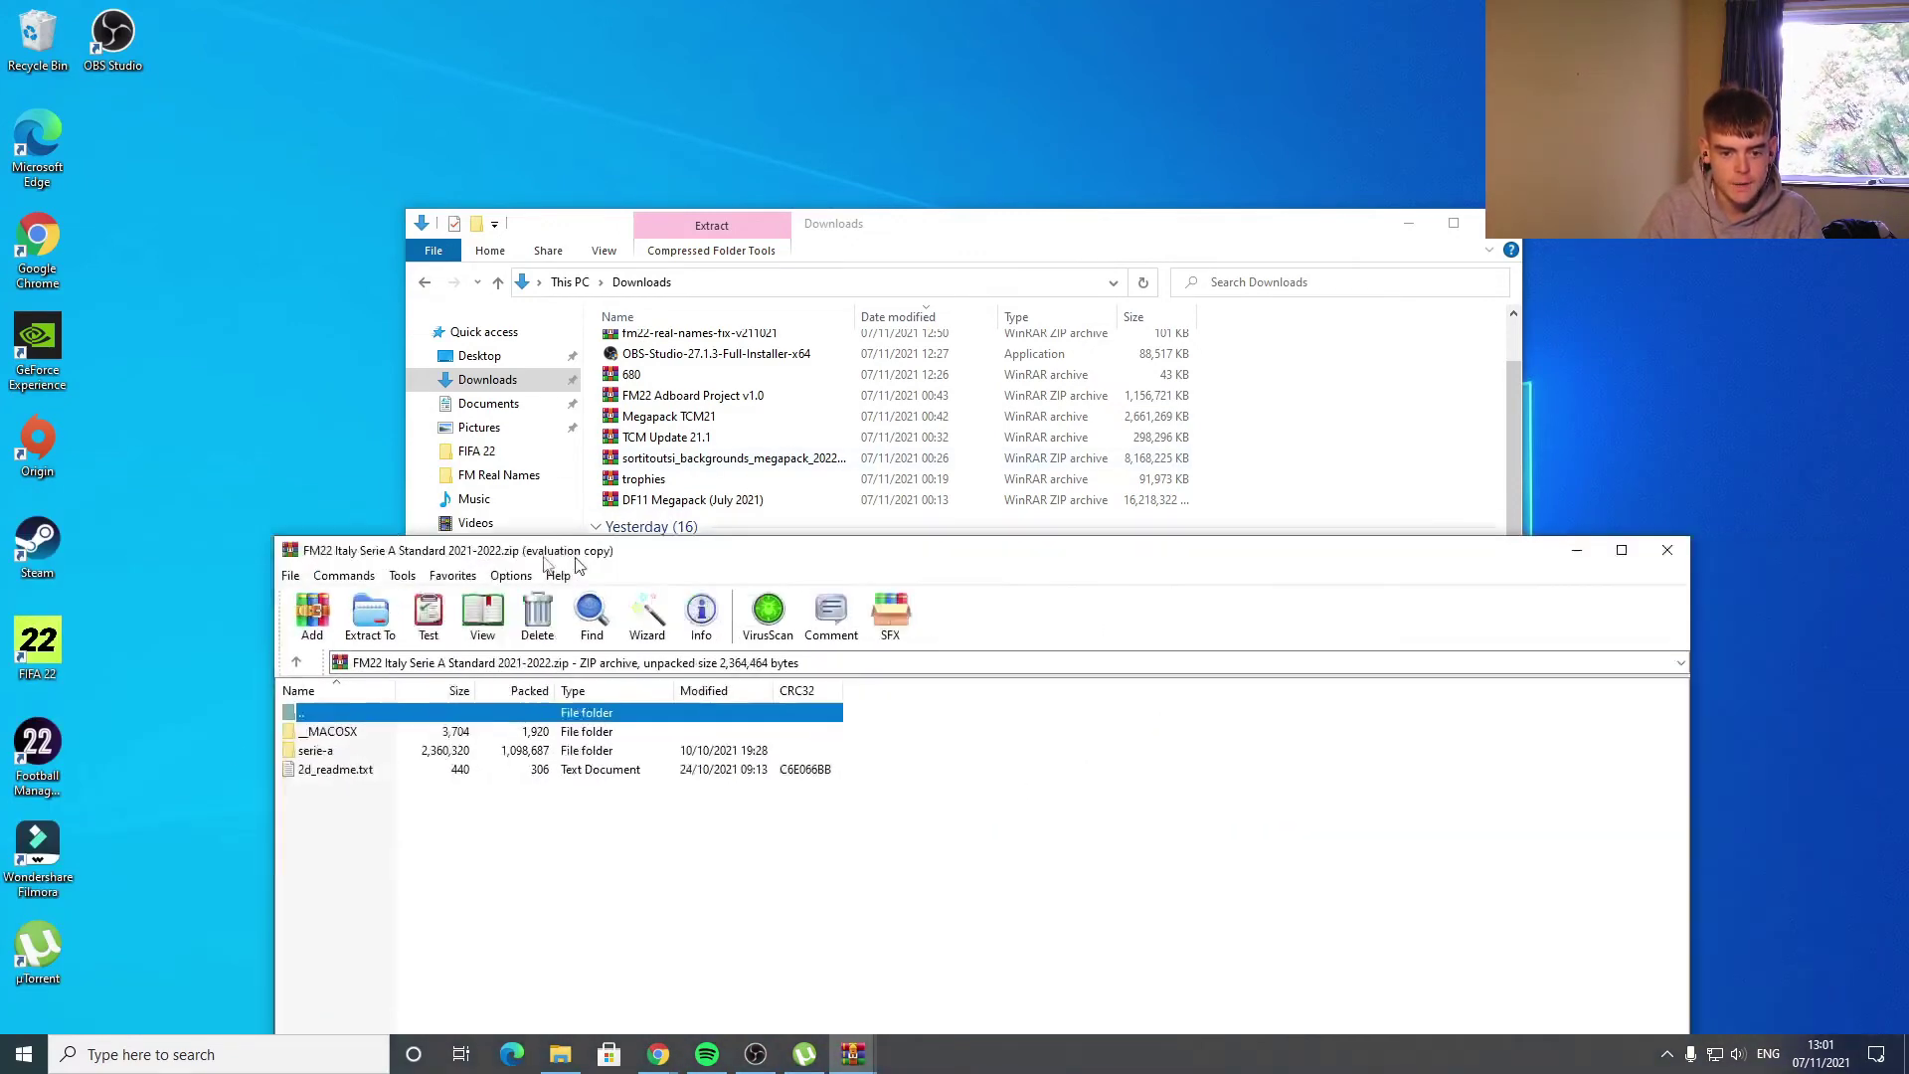
key(Escape)
double_click(696, 573)
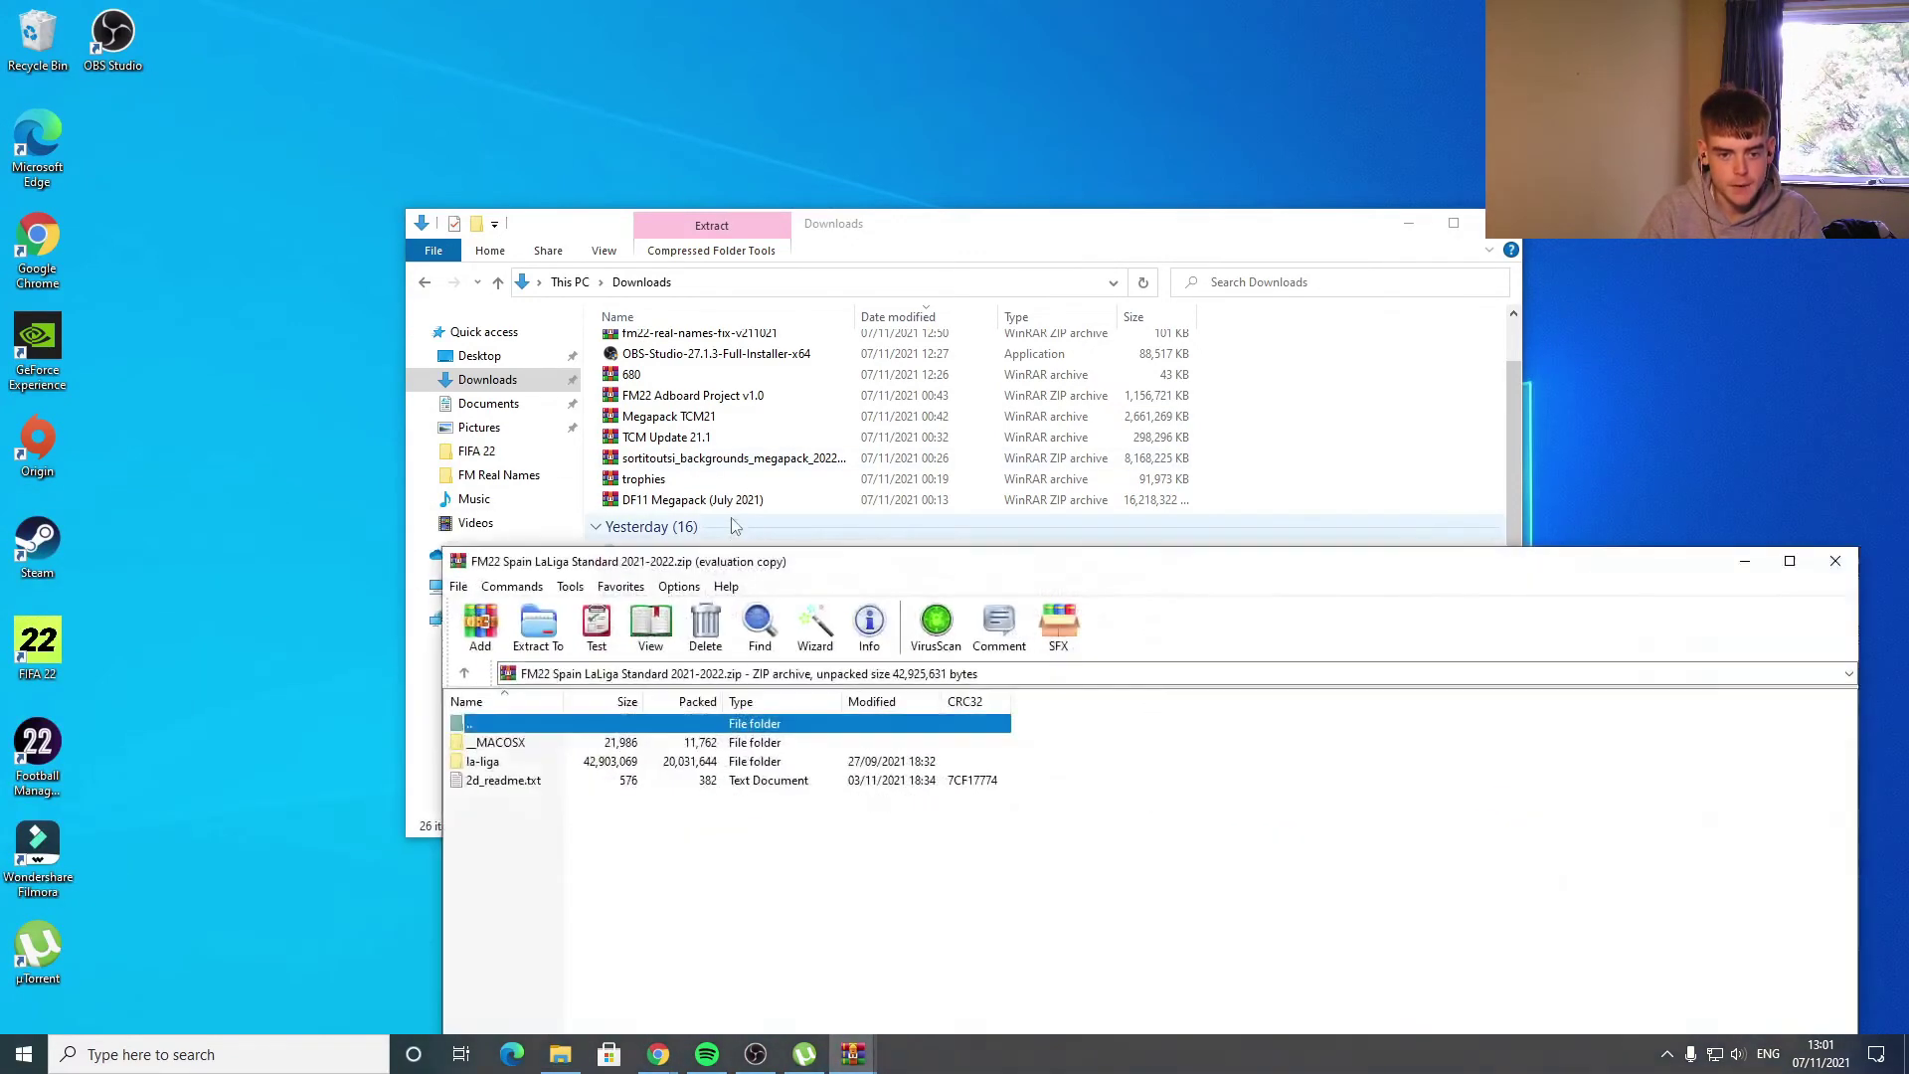
drag(649, 558, 6, 477)
key(Escape)
scroll(809, 414, up, 1)
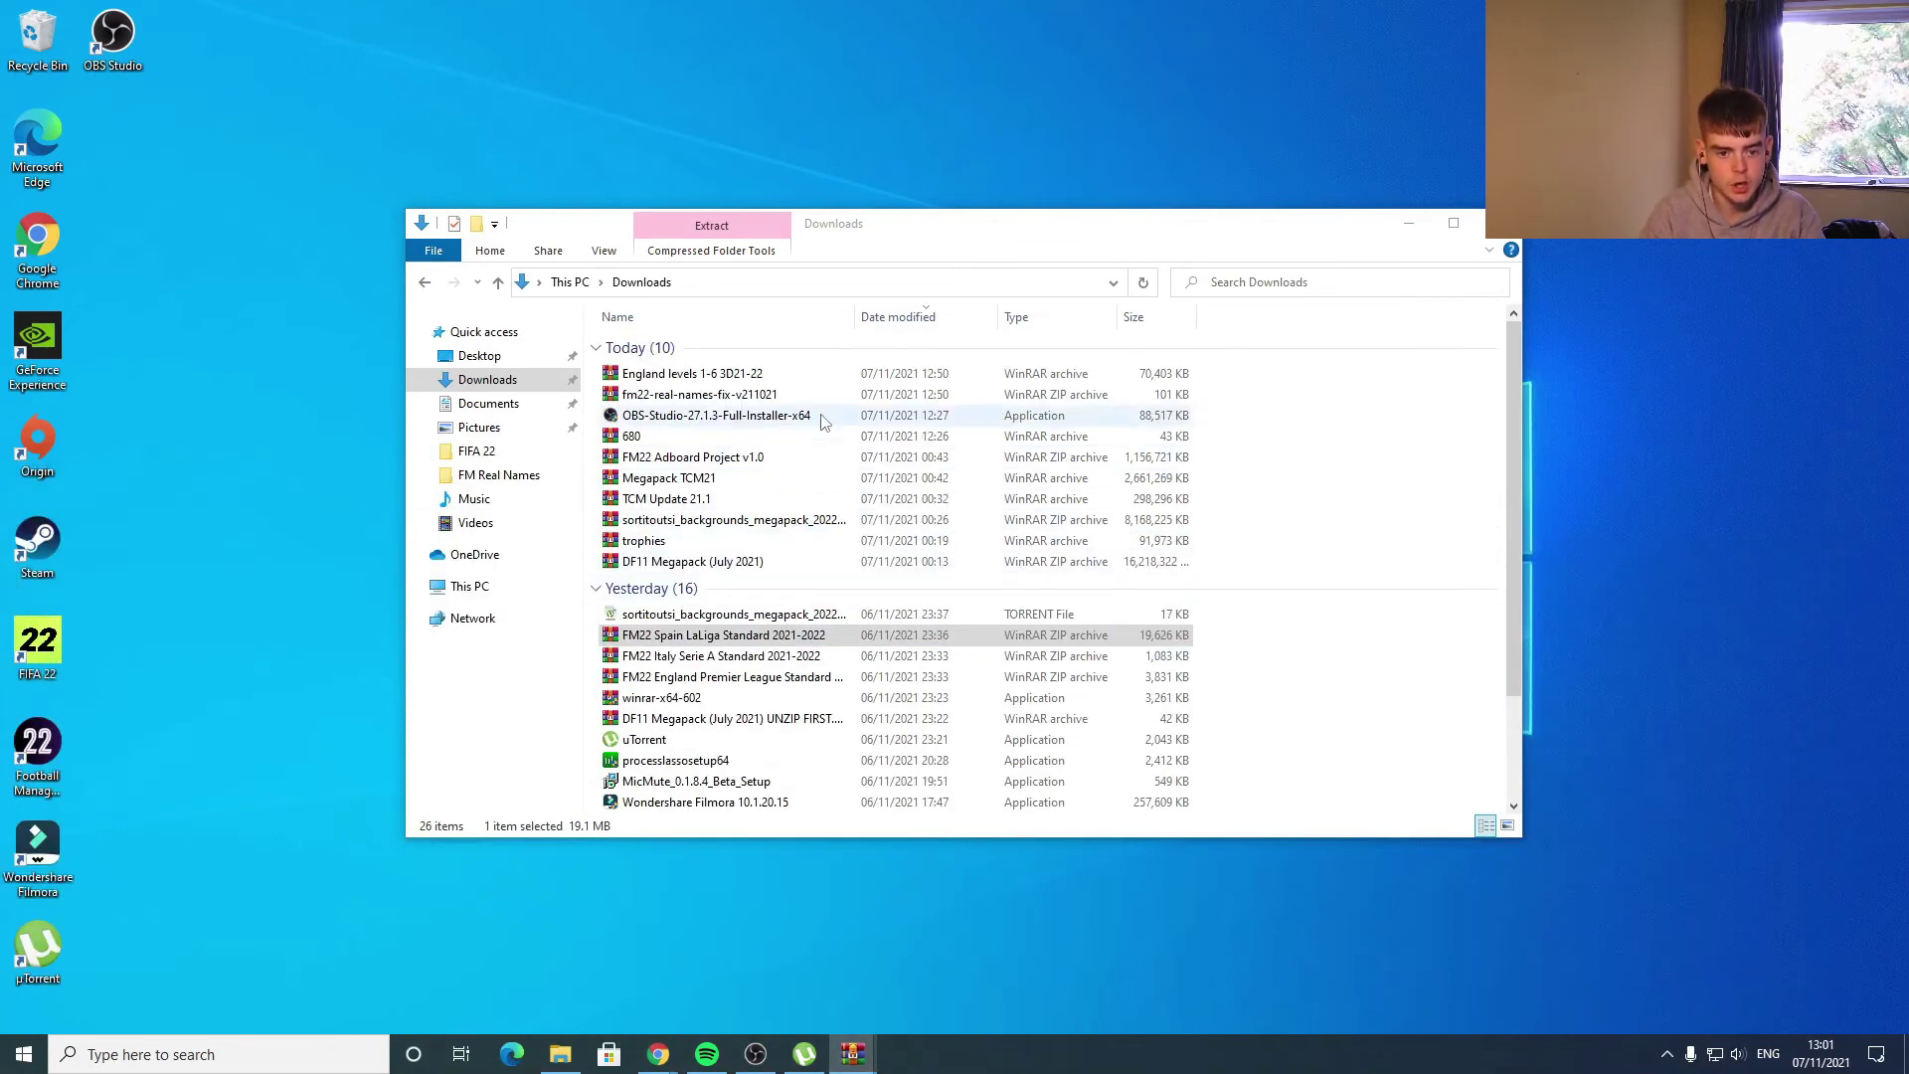
click(755, 375)
double_click(756, 375)
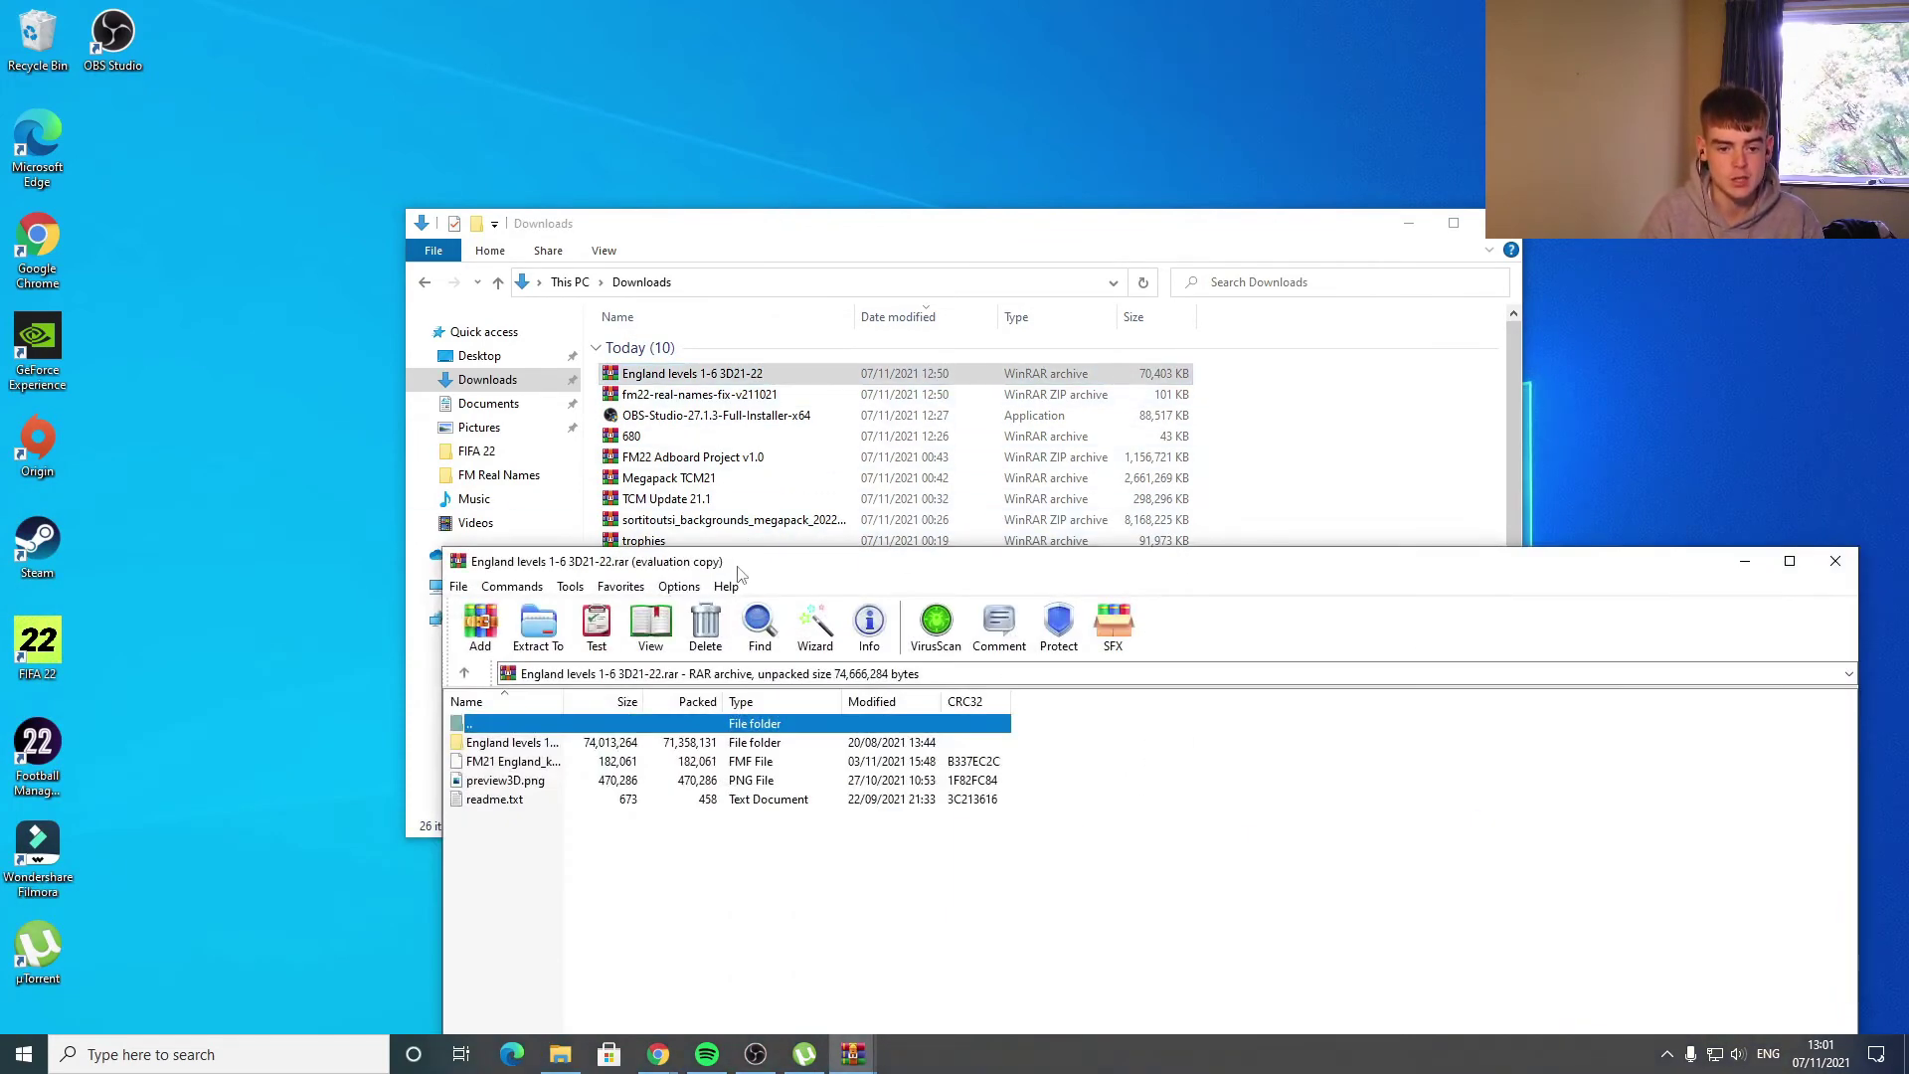
key(super+Down)
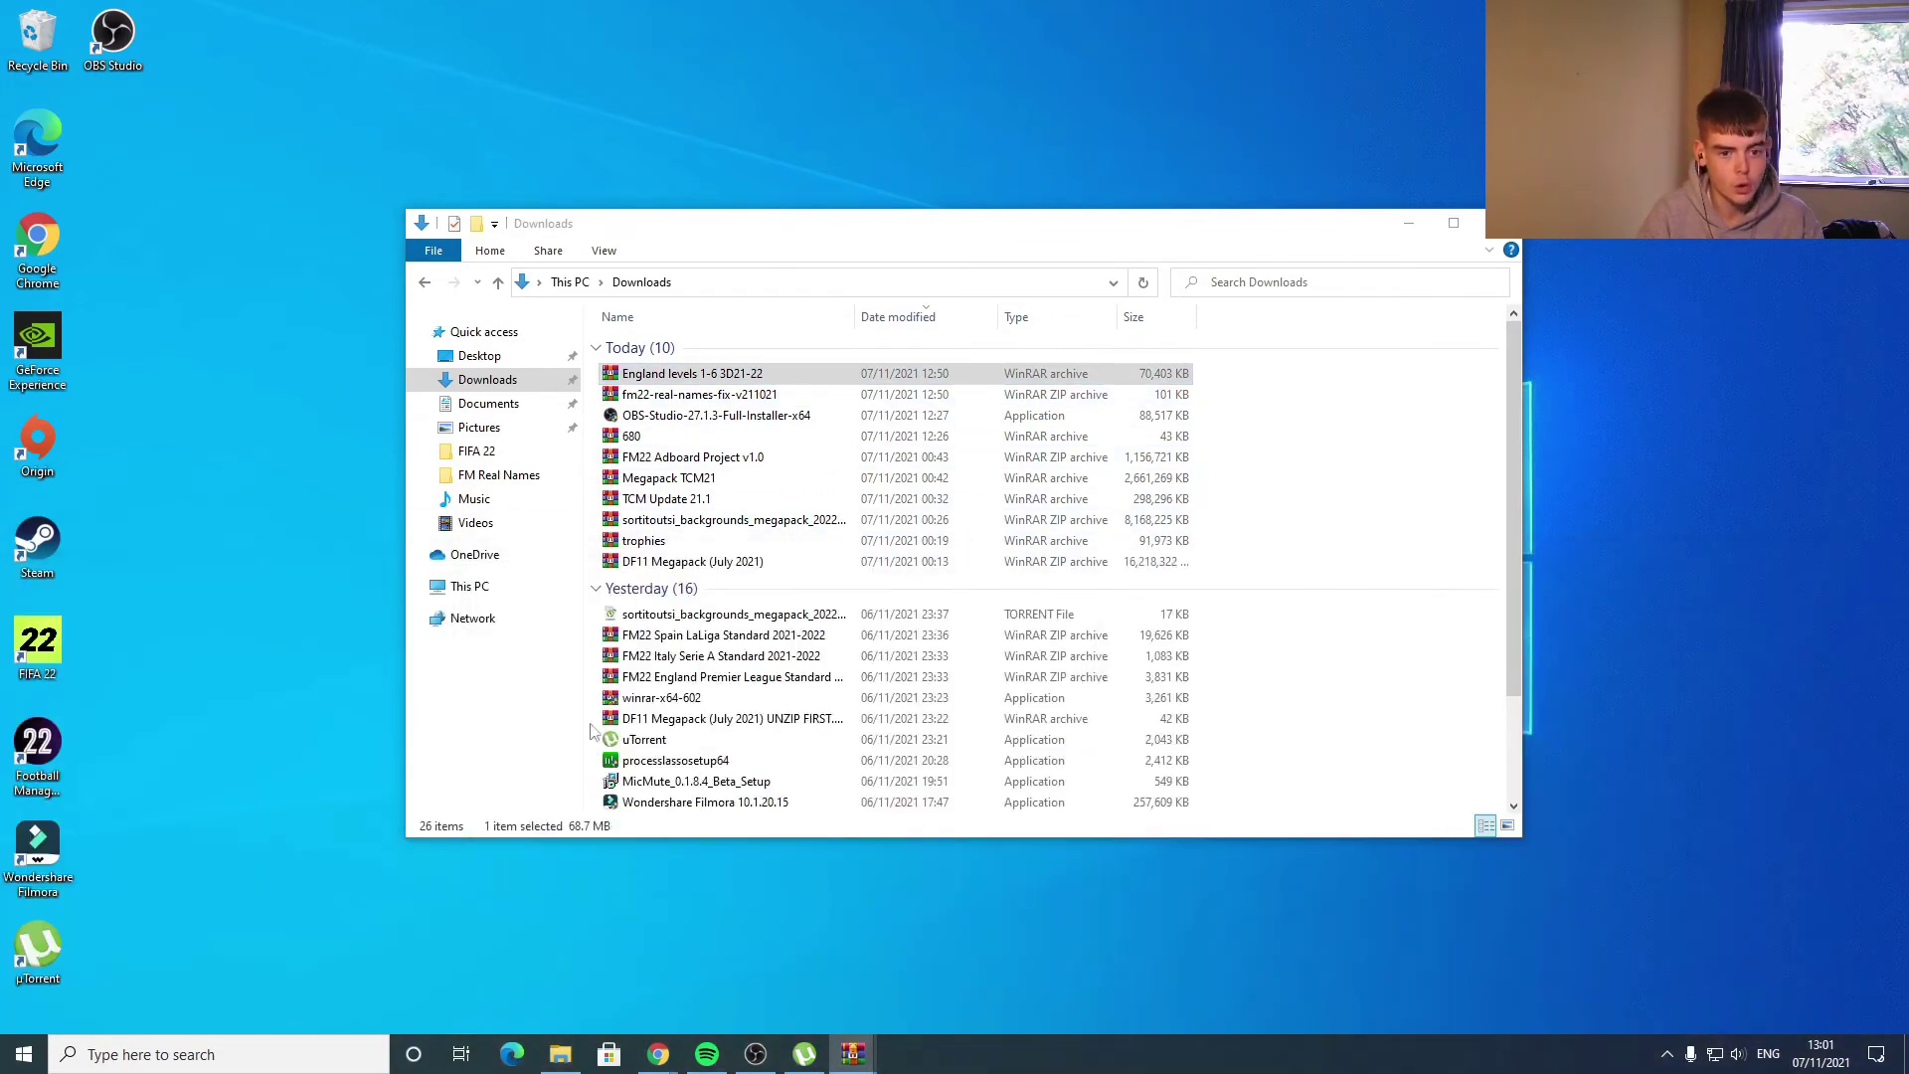
- Go to Documents\Sports Interactive\Football Manager 2022\graphics\kits
click(488, 403)
click(700, 375)
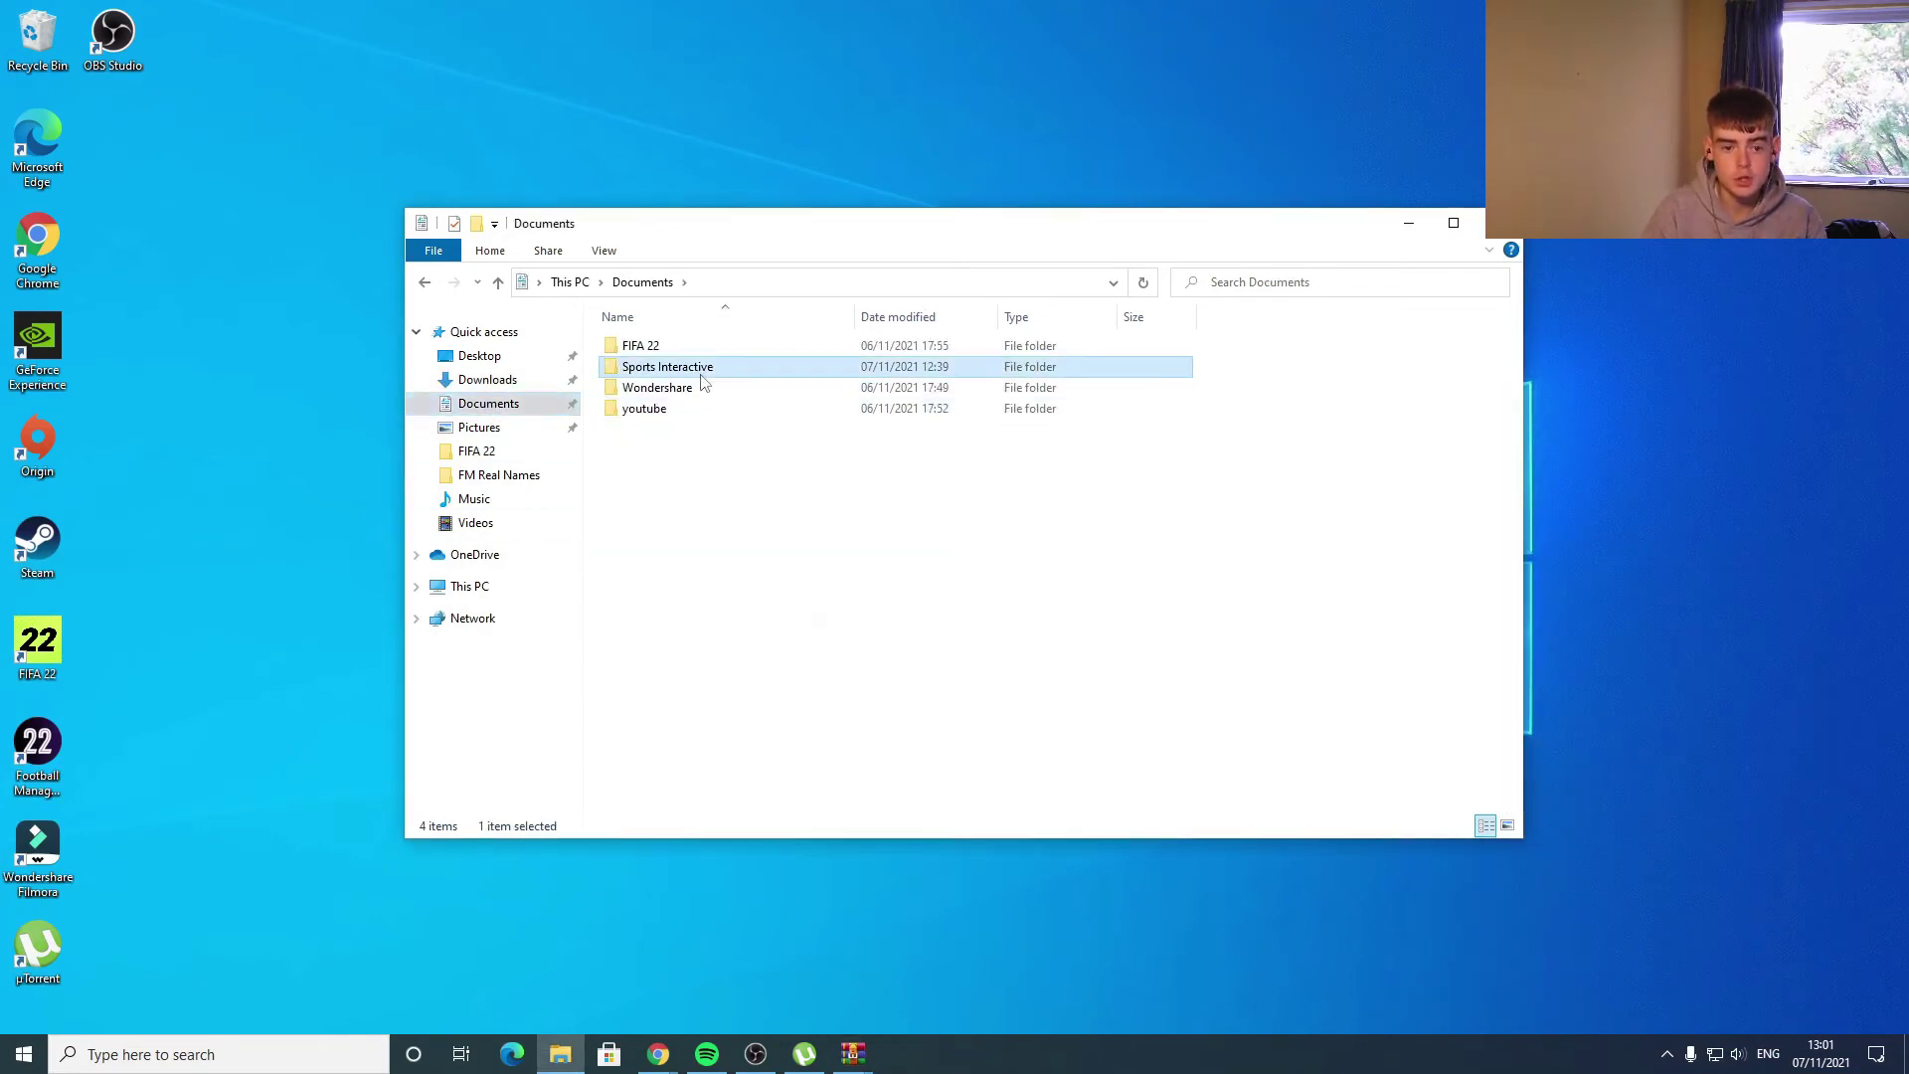
double_click(700, 370)
click(710, 350)
double_click(710, 349)
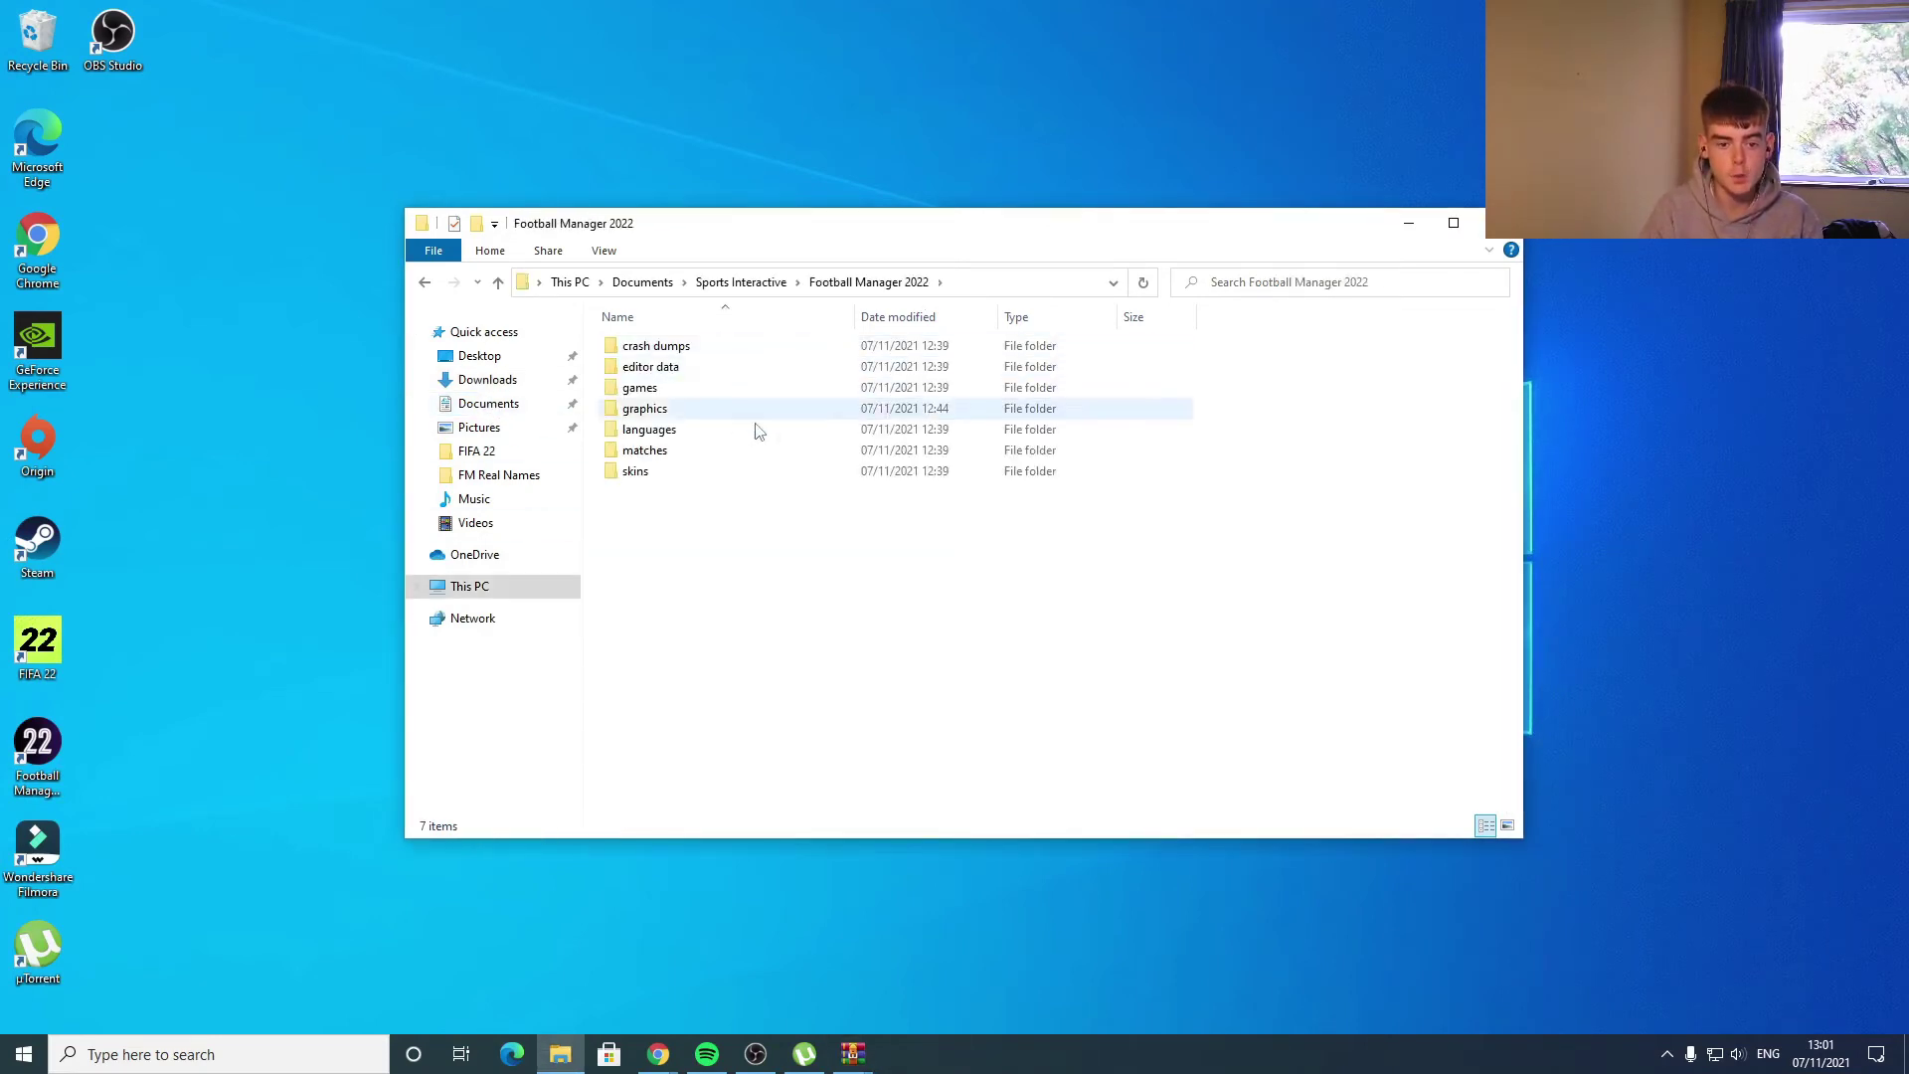
click(702, 408)
double_click(702, 408)
click(669, 372)
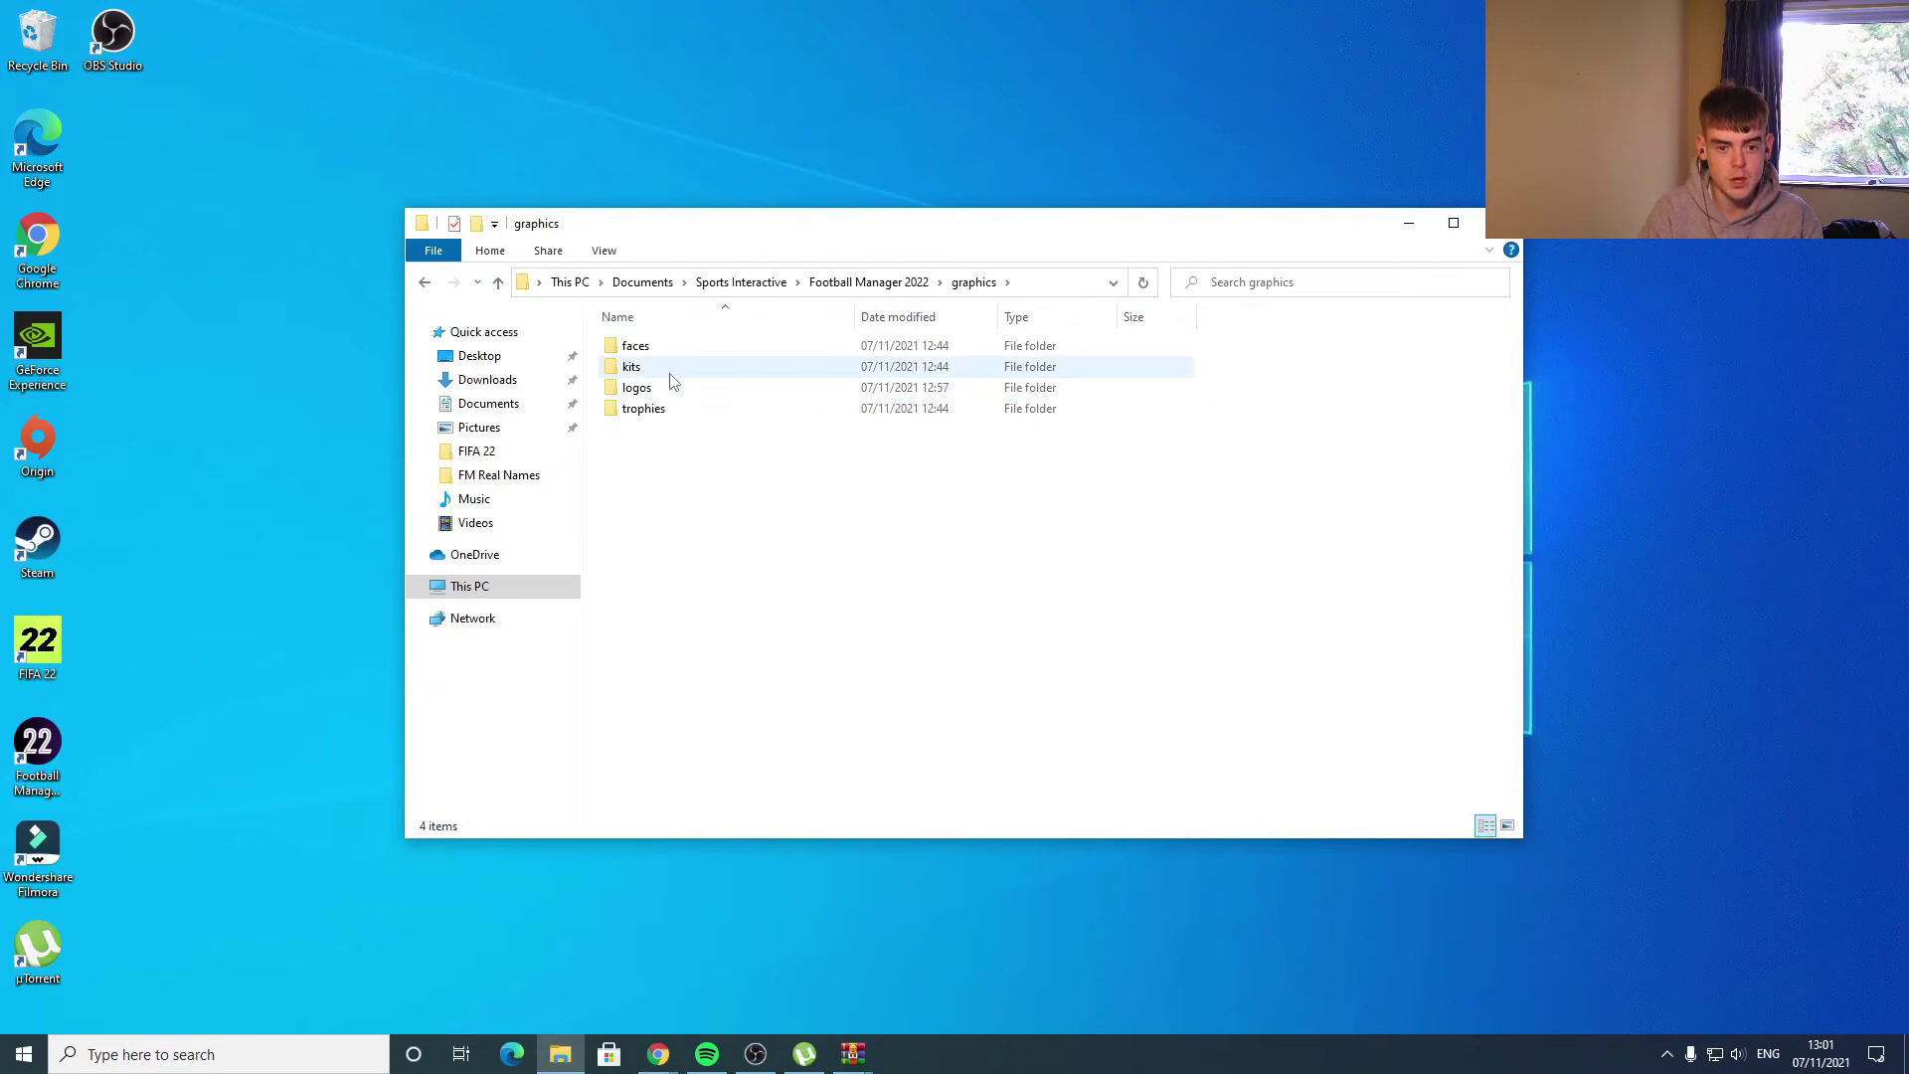
double_click(669, 373)
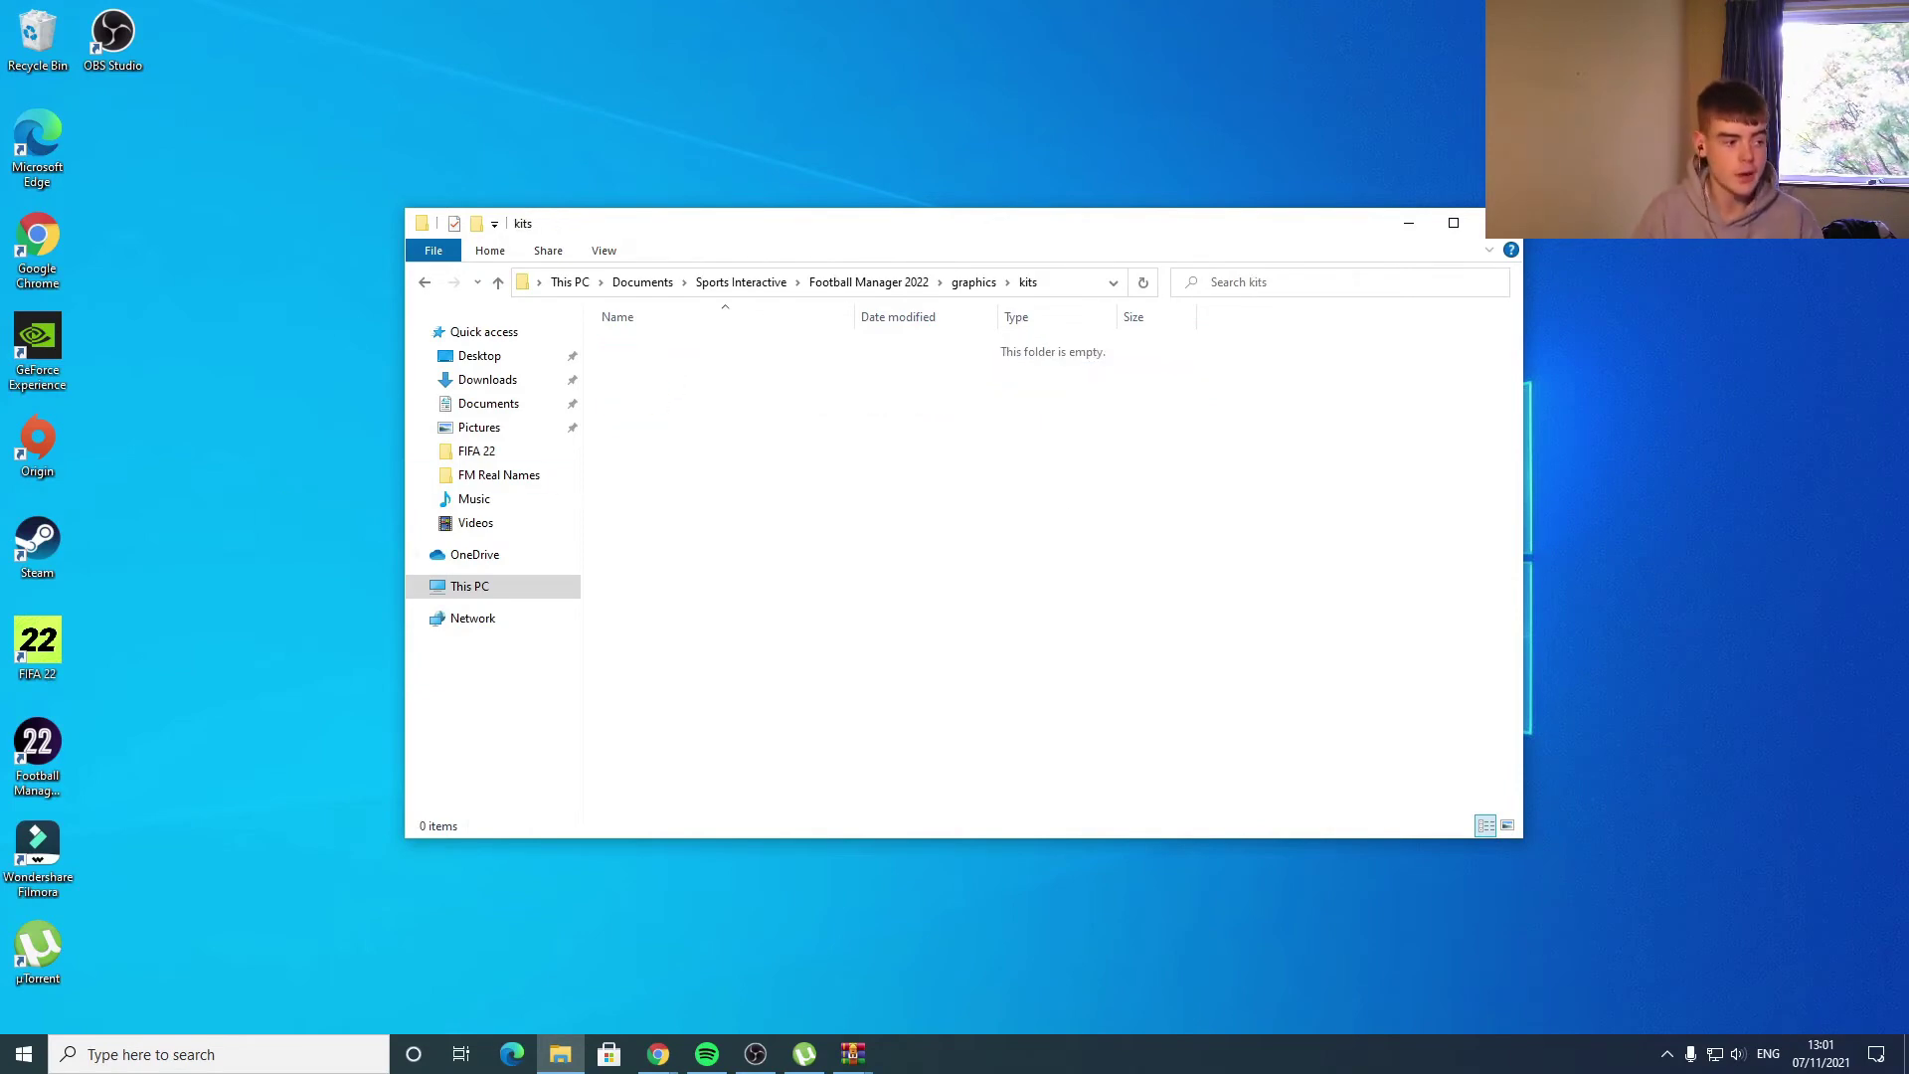
- Extract the premier-league folder from the FM22 England Premier League archive into the graphics\kits folder and close the archive
click(852, 1054)
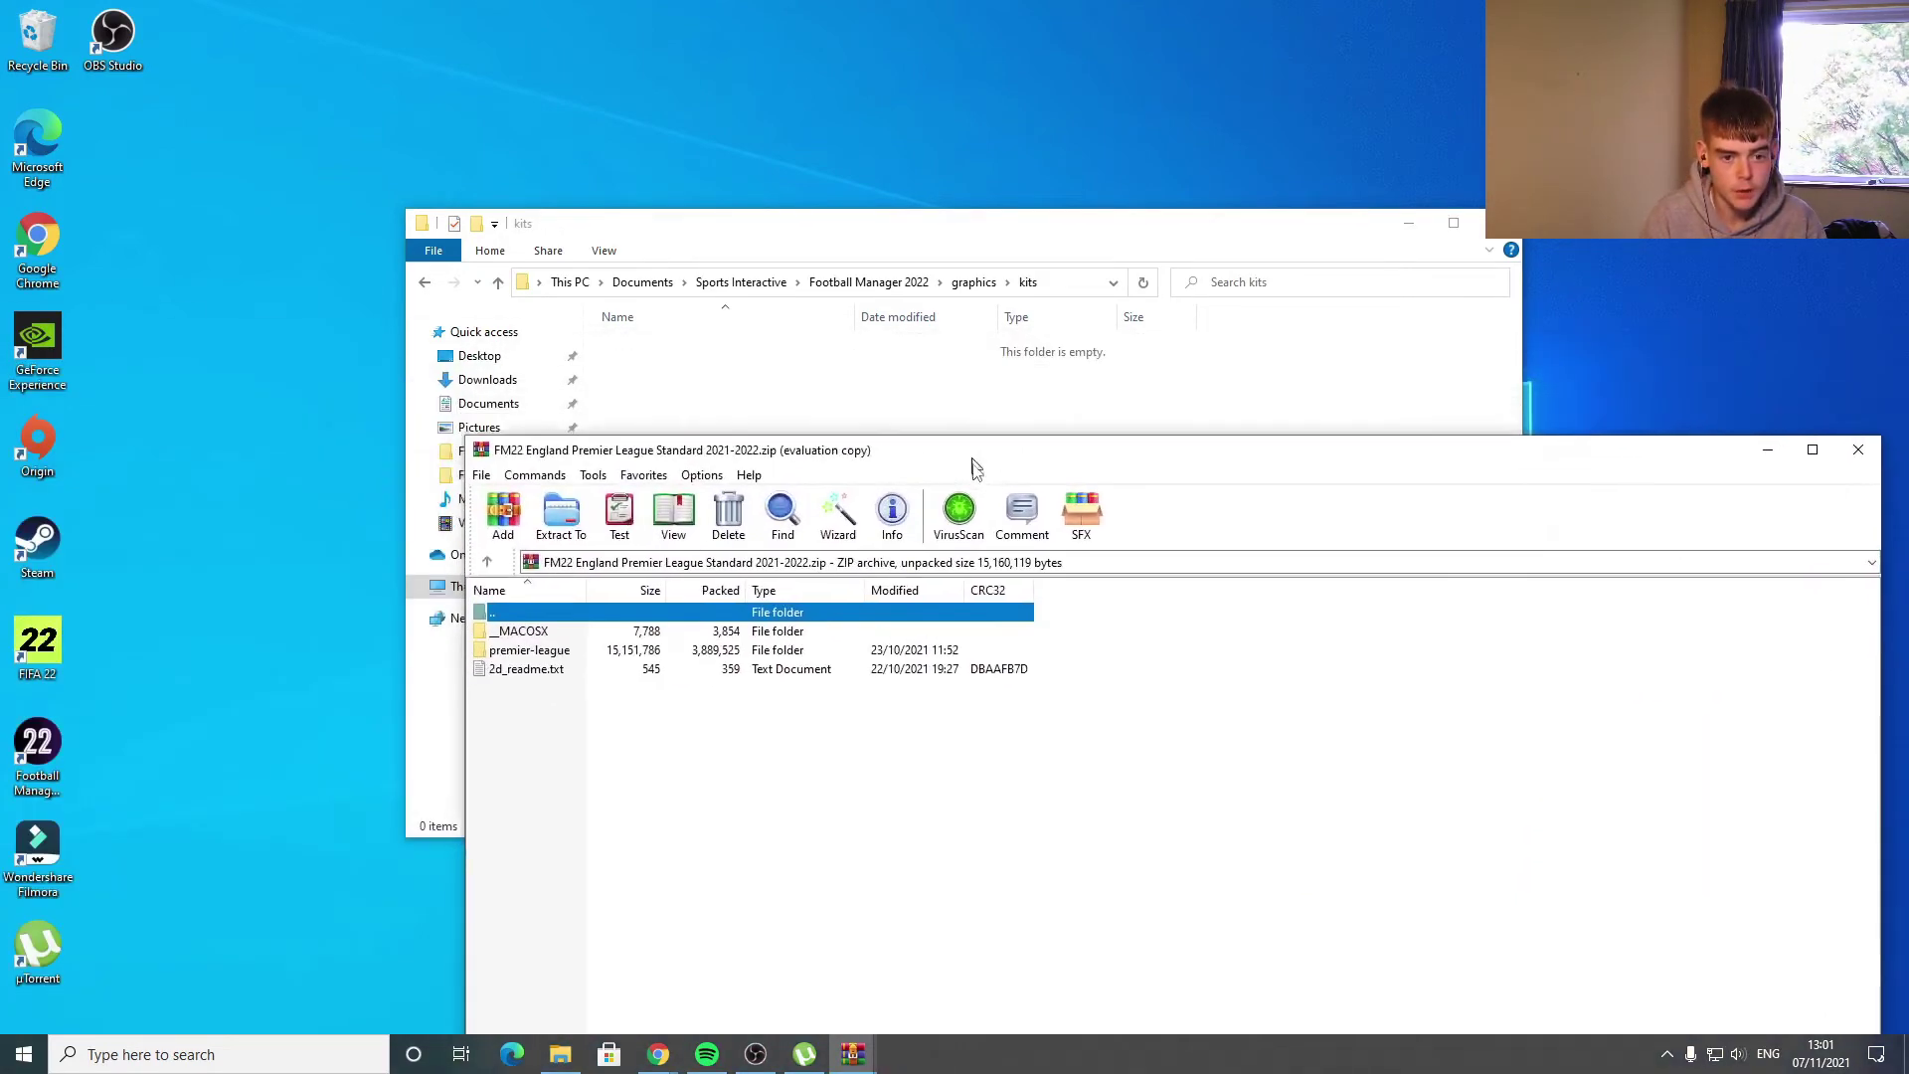
double_click(537, 703)
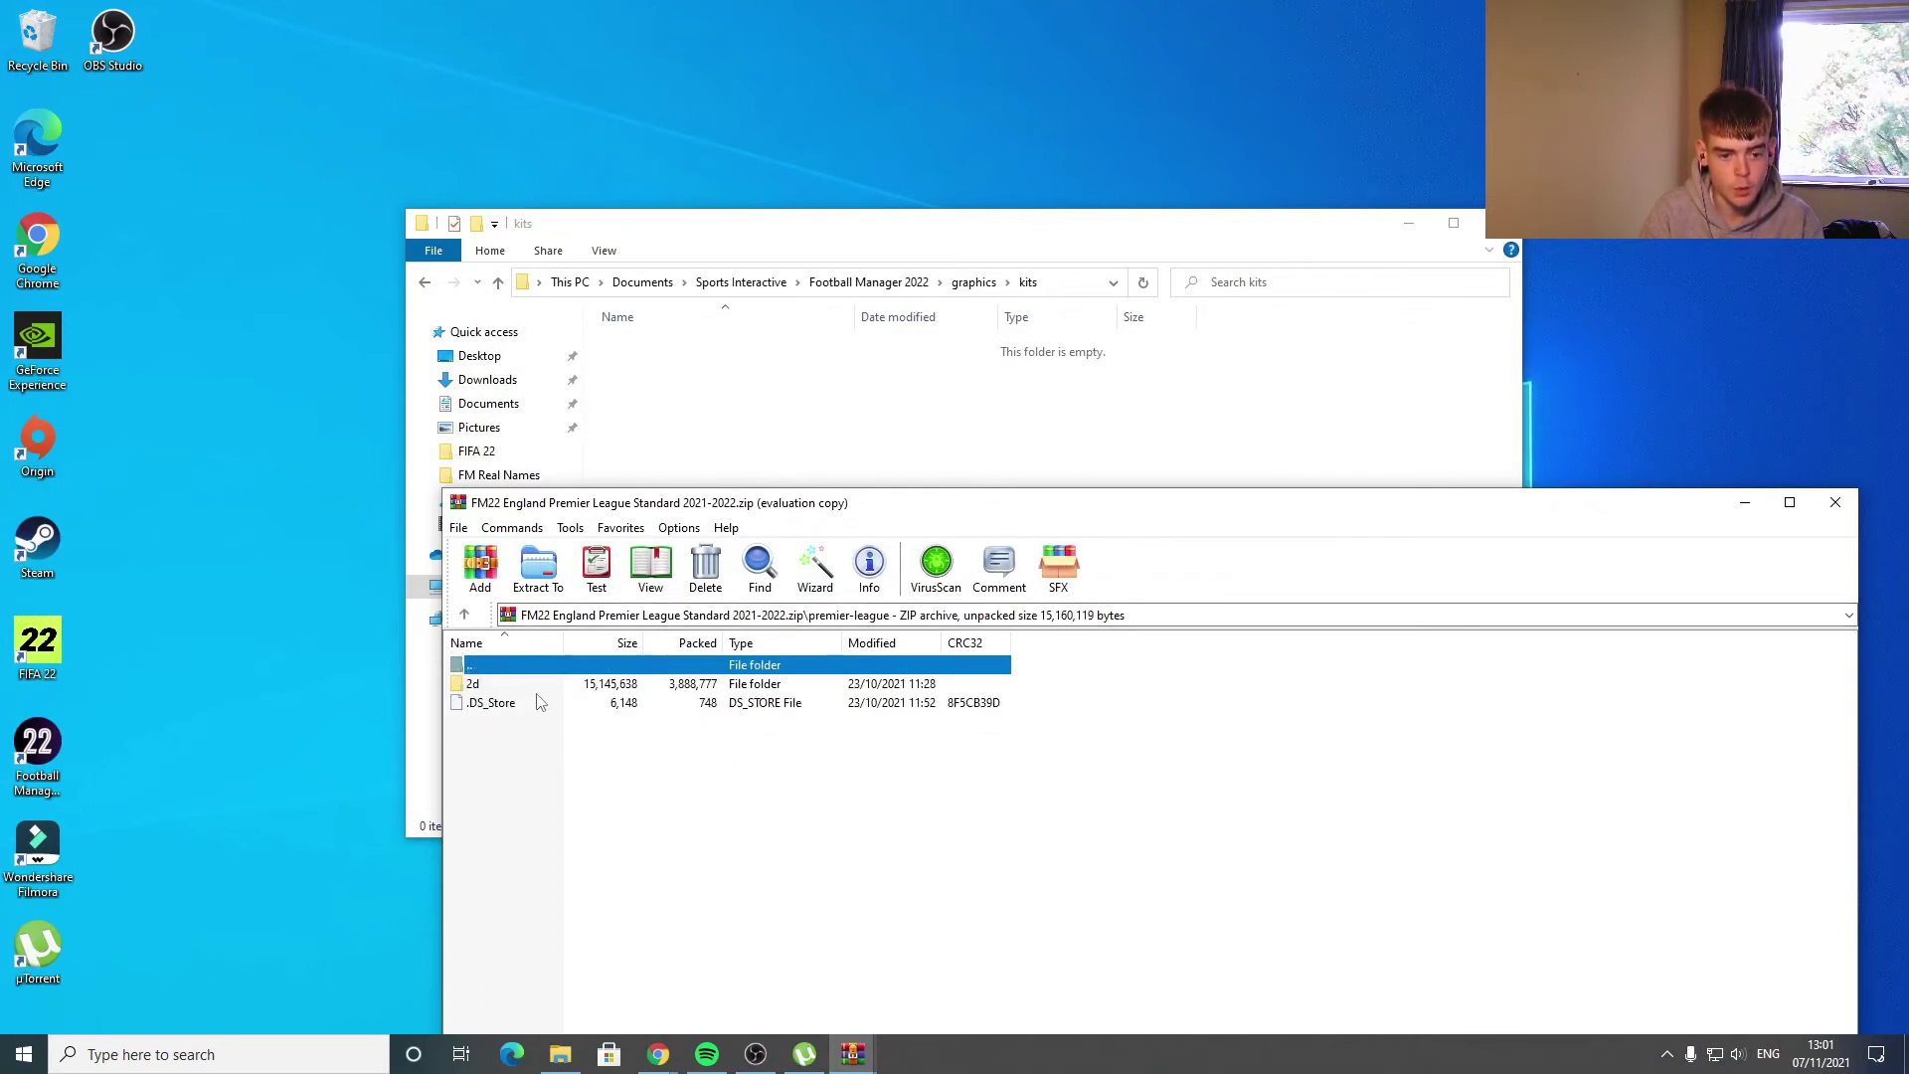
double_click(512, 674)
drag(480, 701, 729, 423)
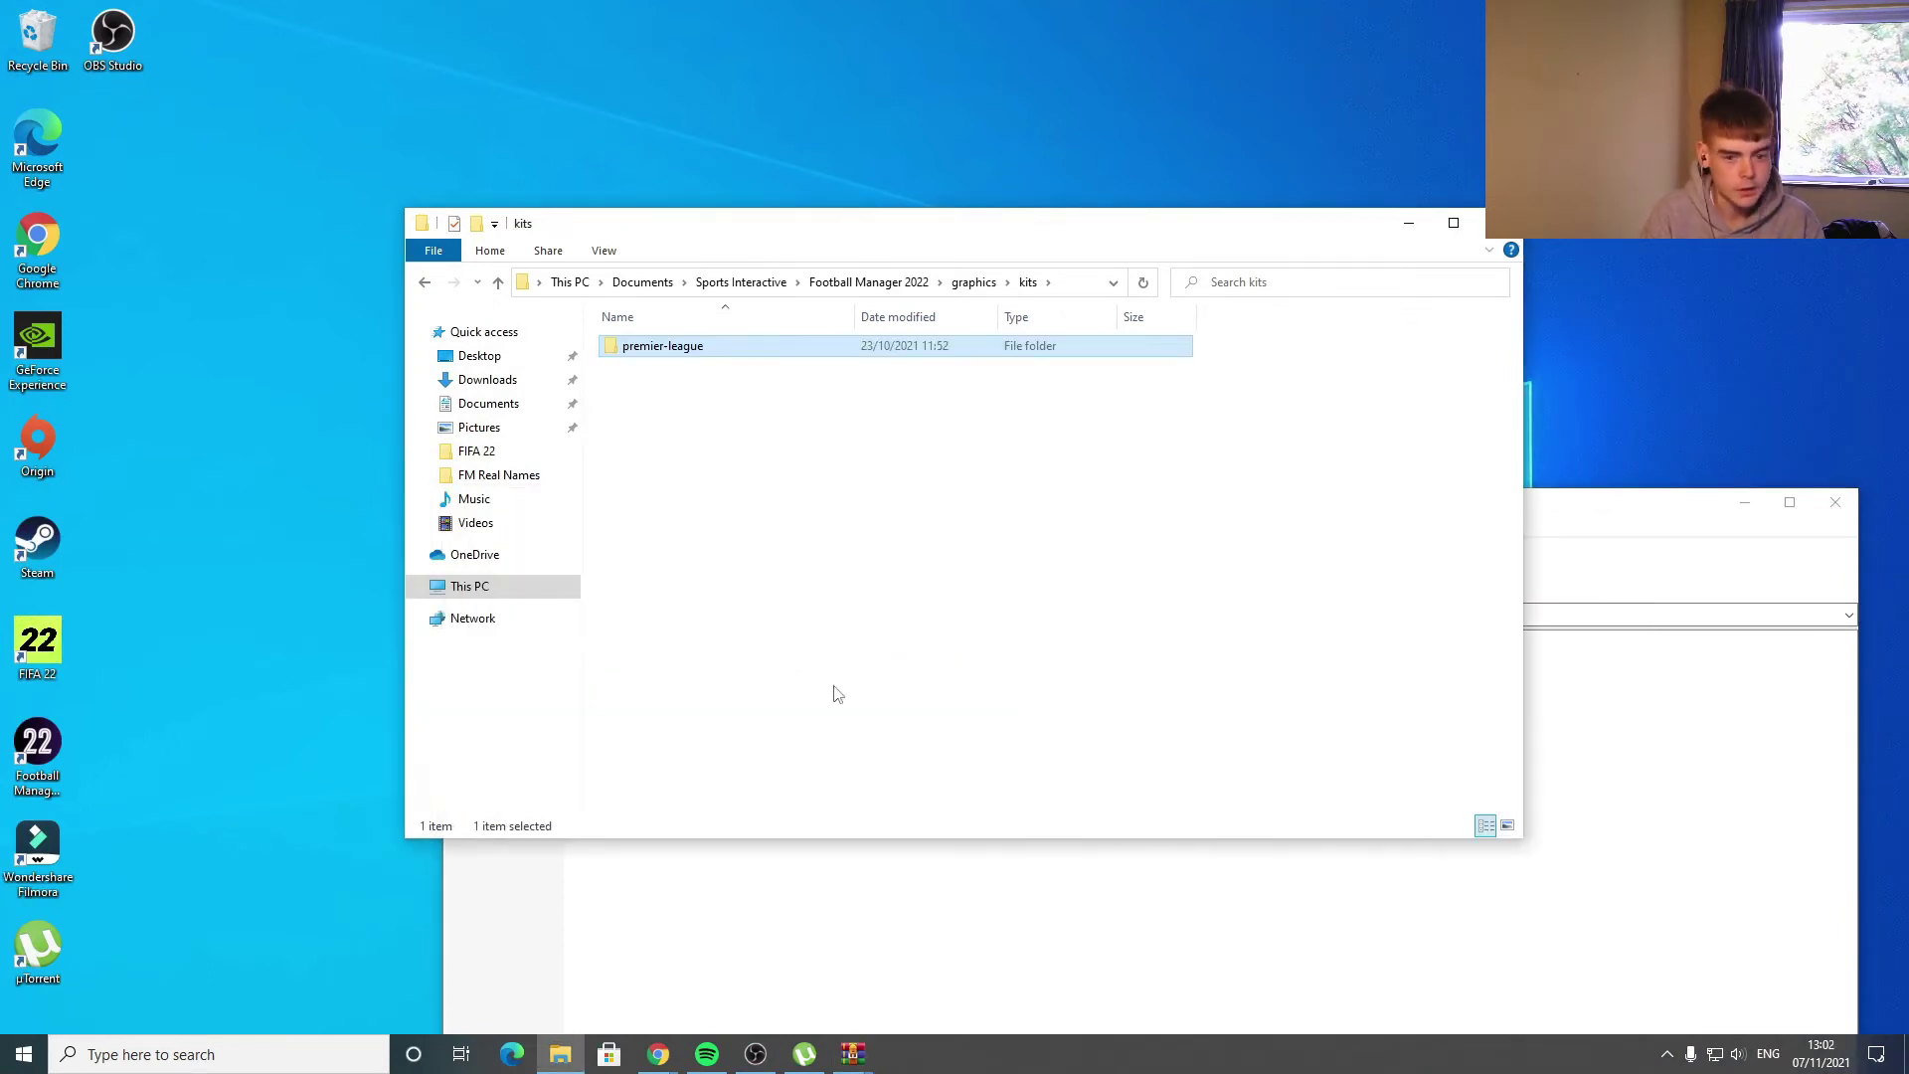
click(1834, 502)
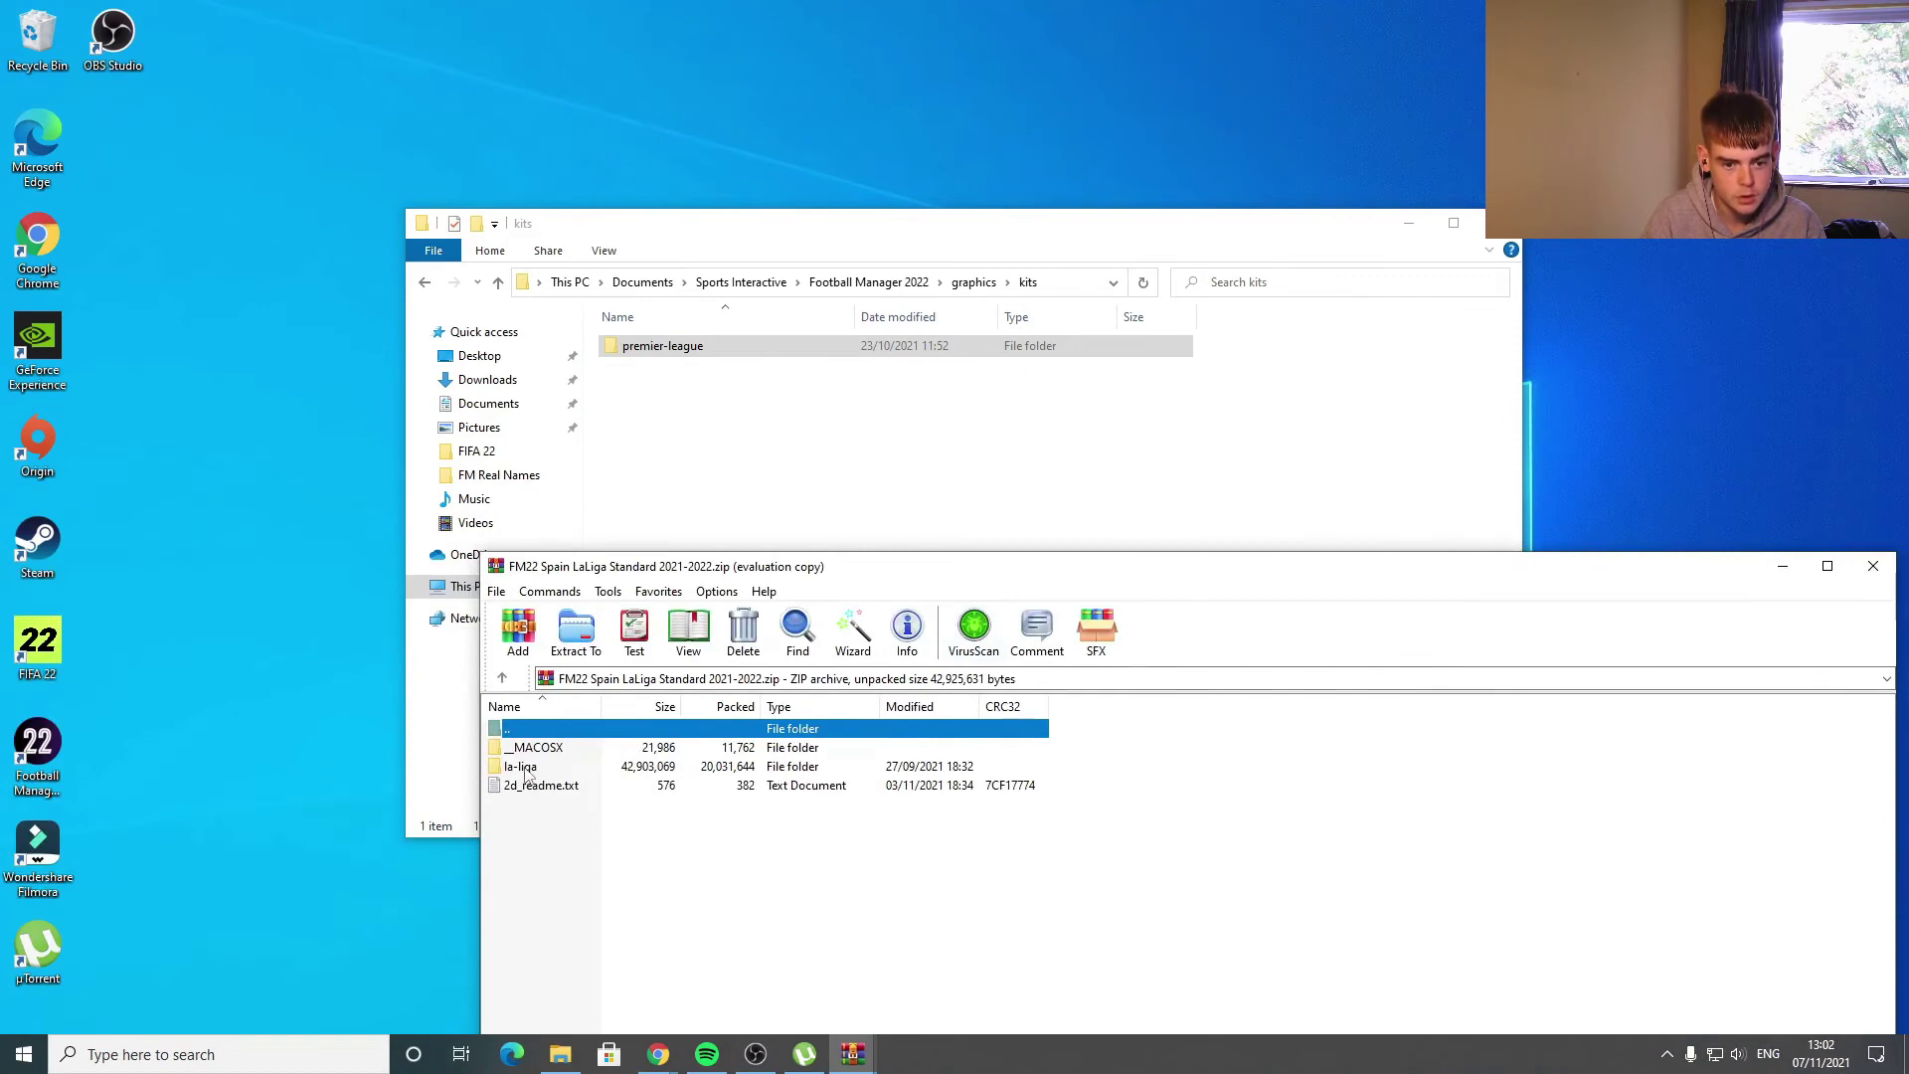
- Extract the la-liga folder from the FM22 Spain LaLiga archive into the kits folder and close the archive
drag(520, 767, 1019, 522)
click(1556, 590)
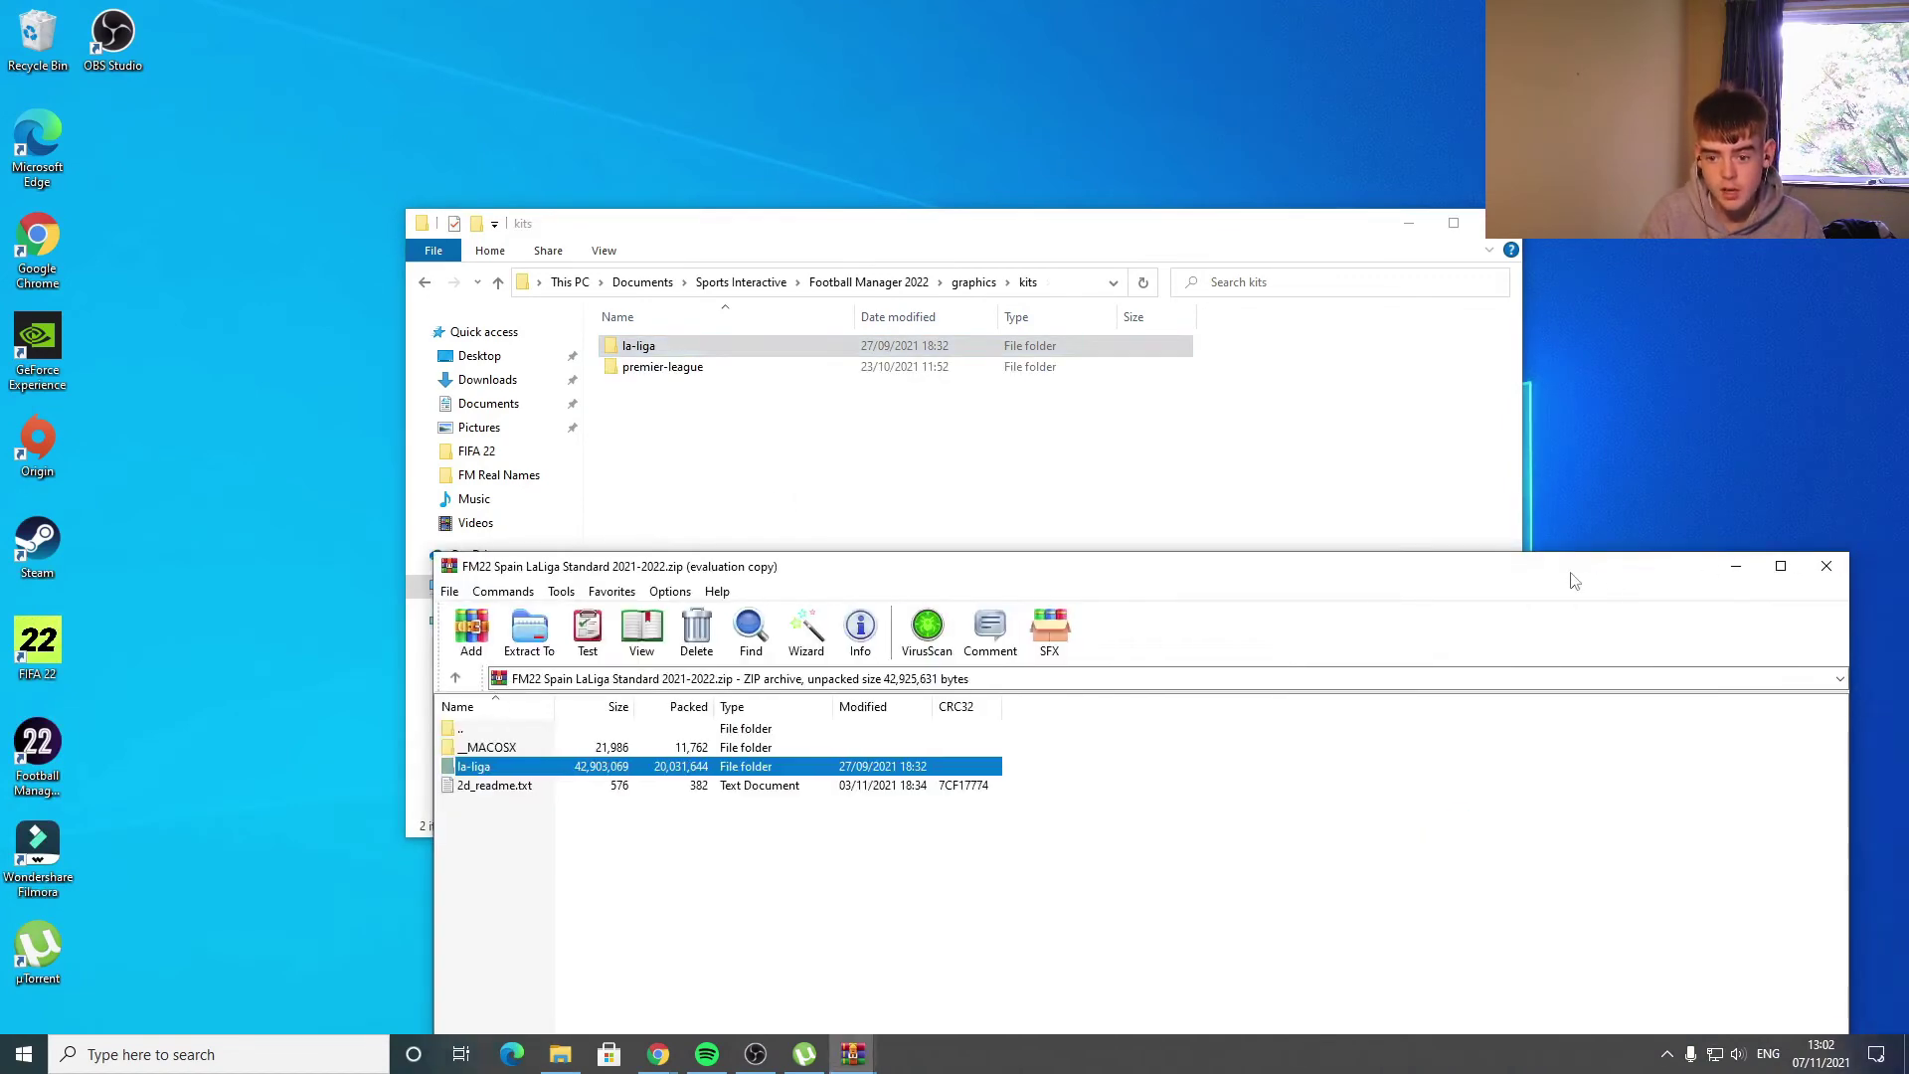
click(1873, 565)
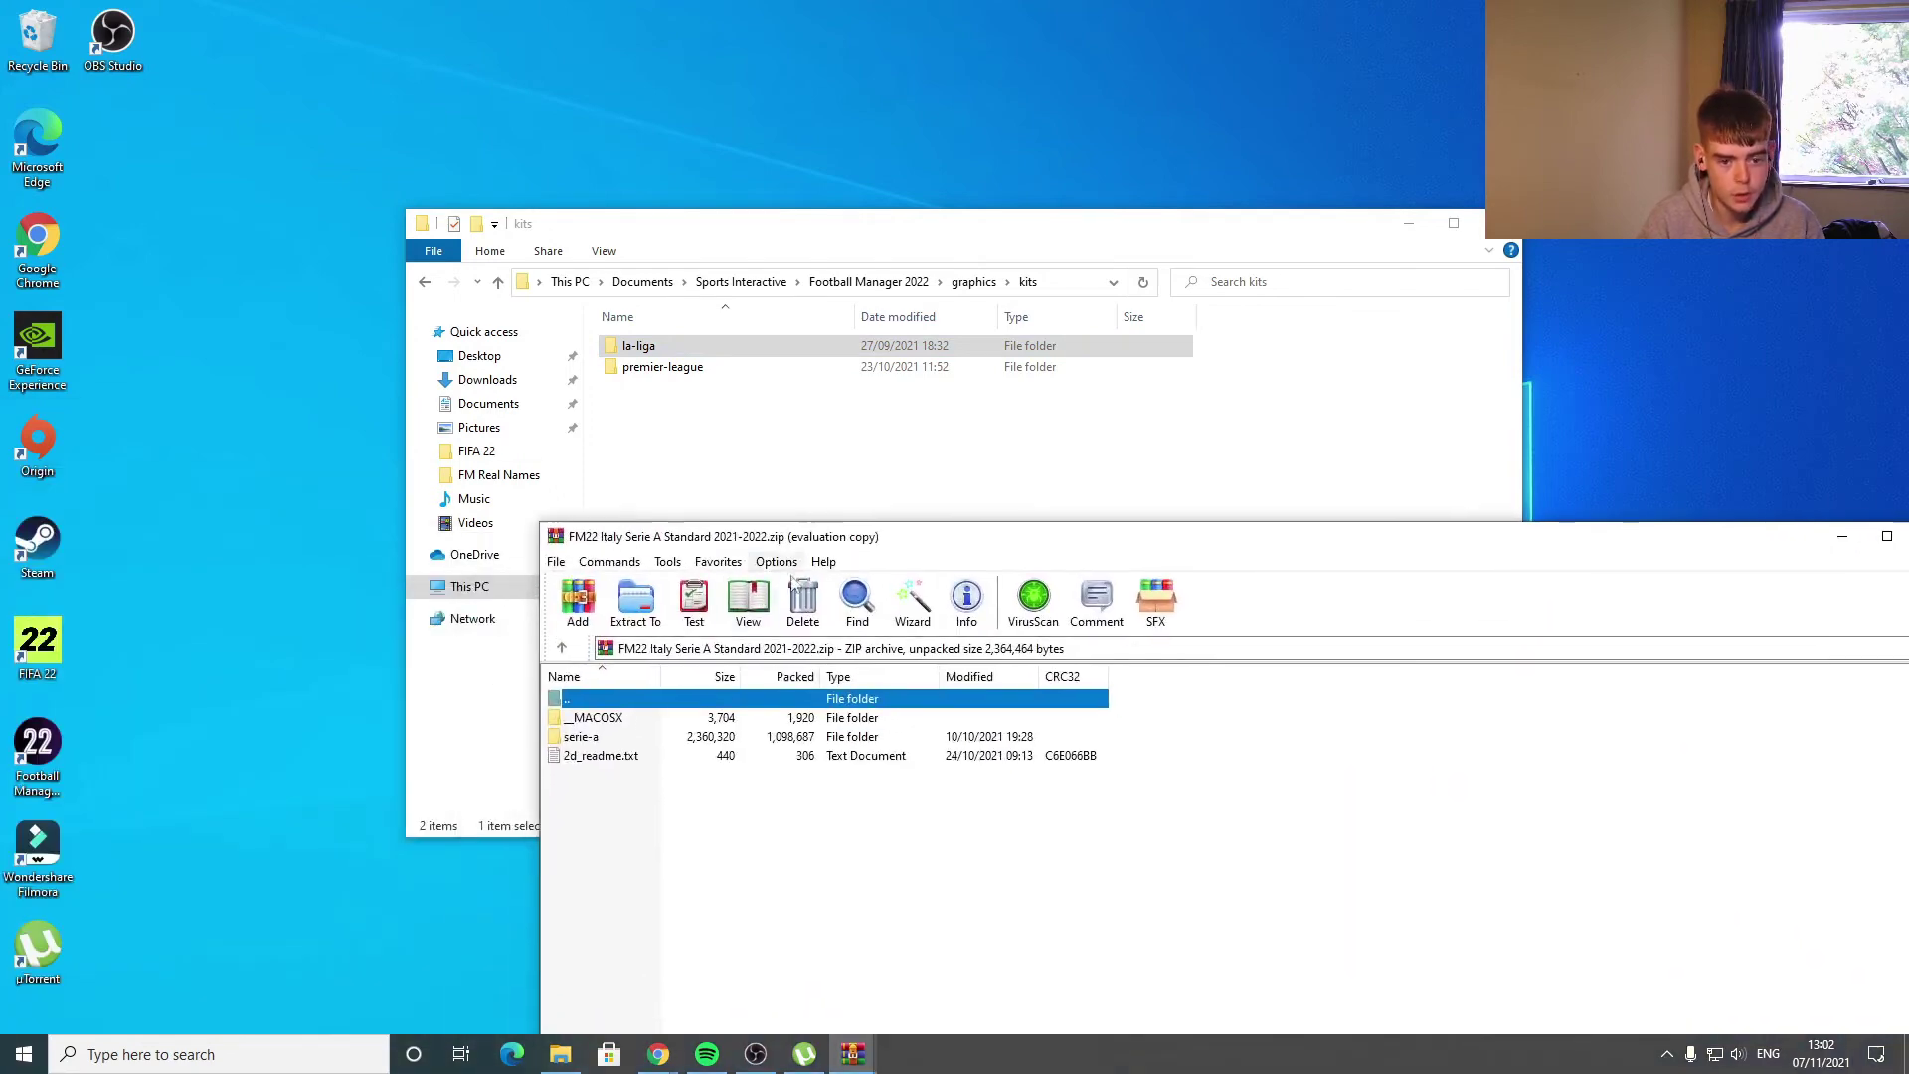
- Extract the serie-a folder from the FM22 Italy Serie A archive into the kits folder and close the archive
key(Down)
key(Down)
drag(748, 518, 776, 488)
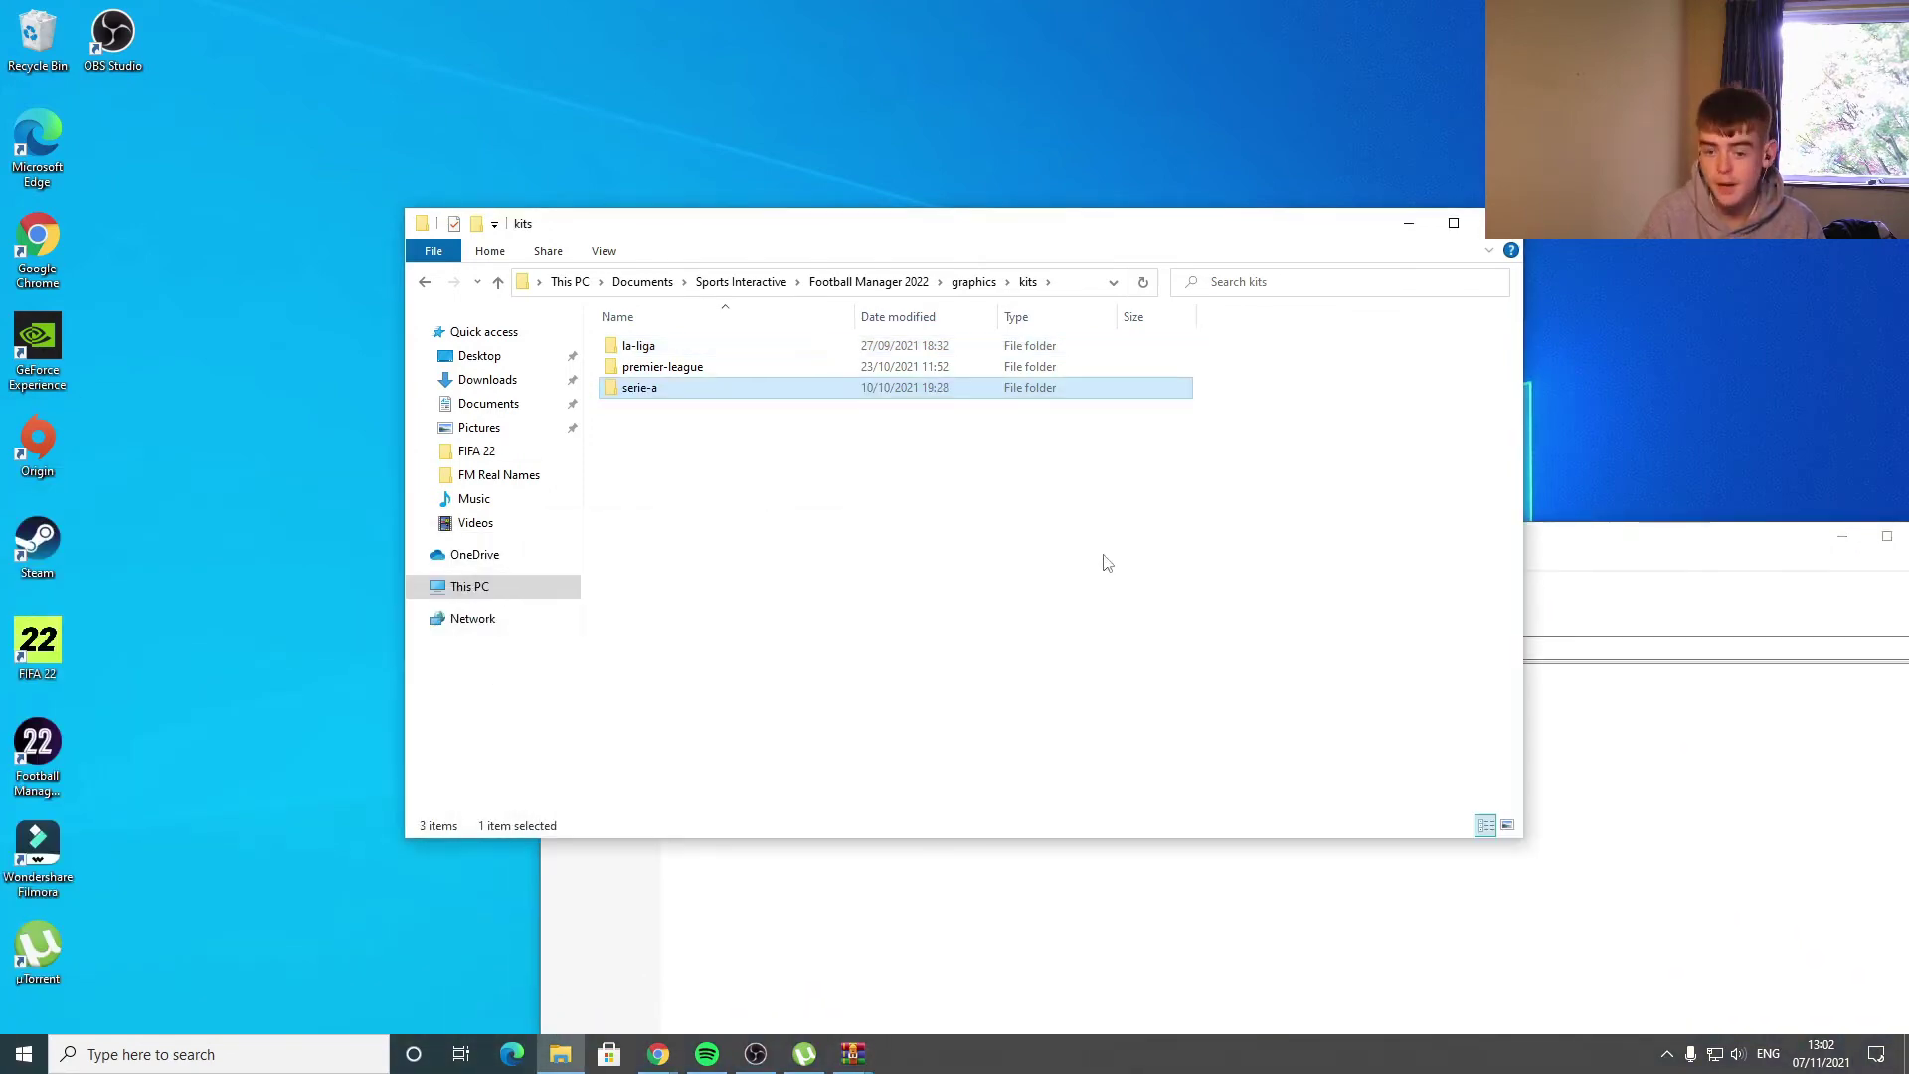
click(1793, 545)
key(Escape)
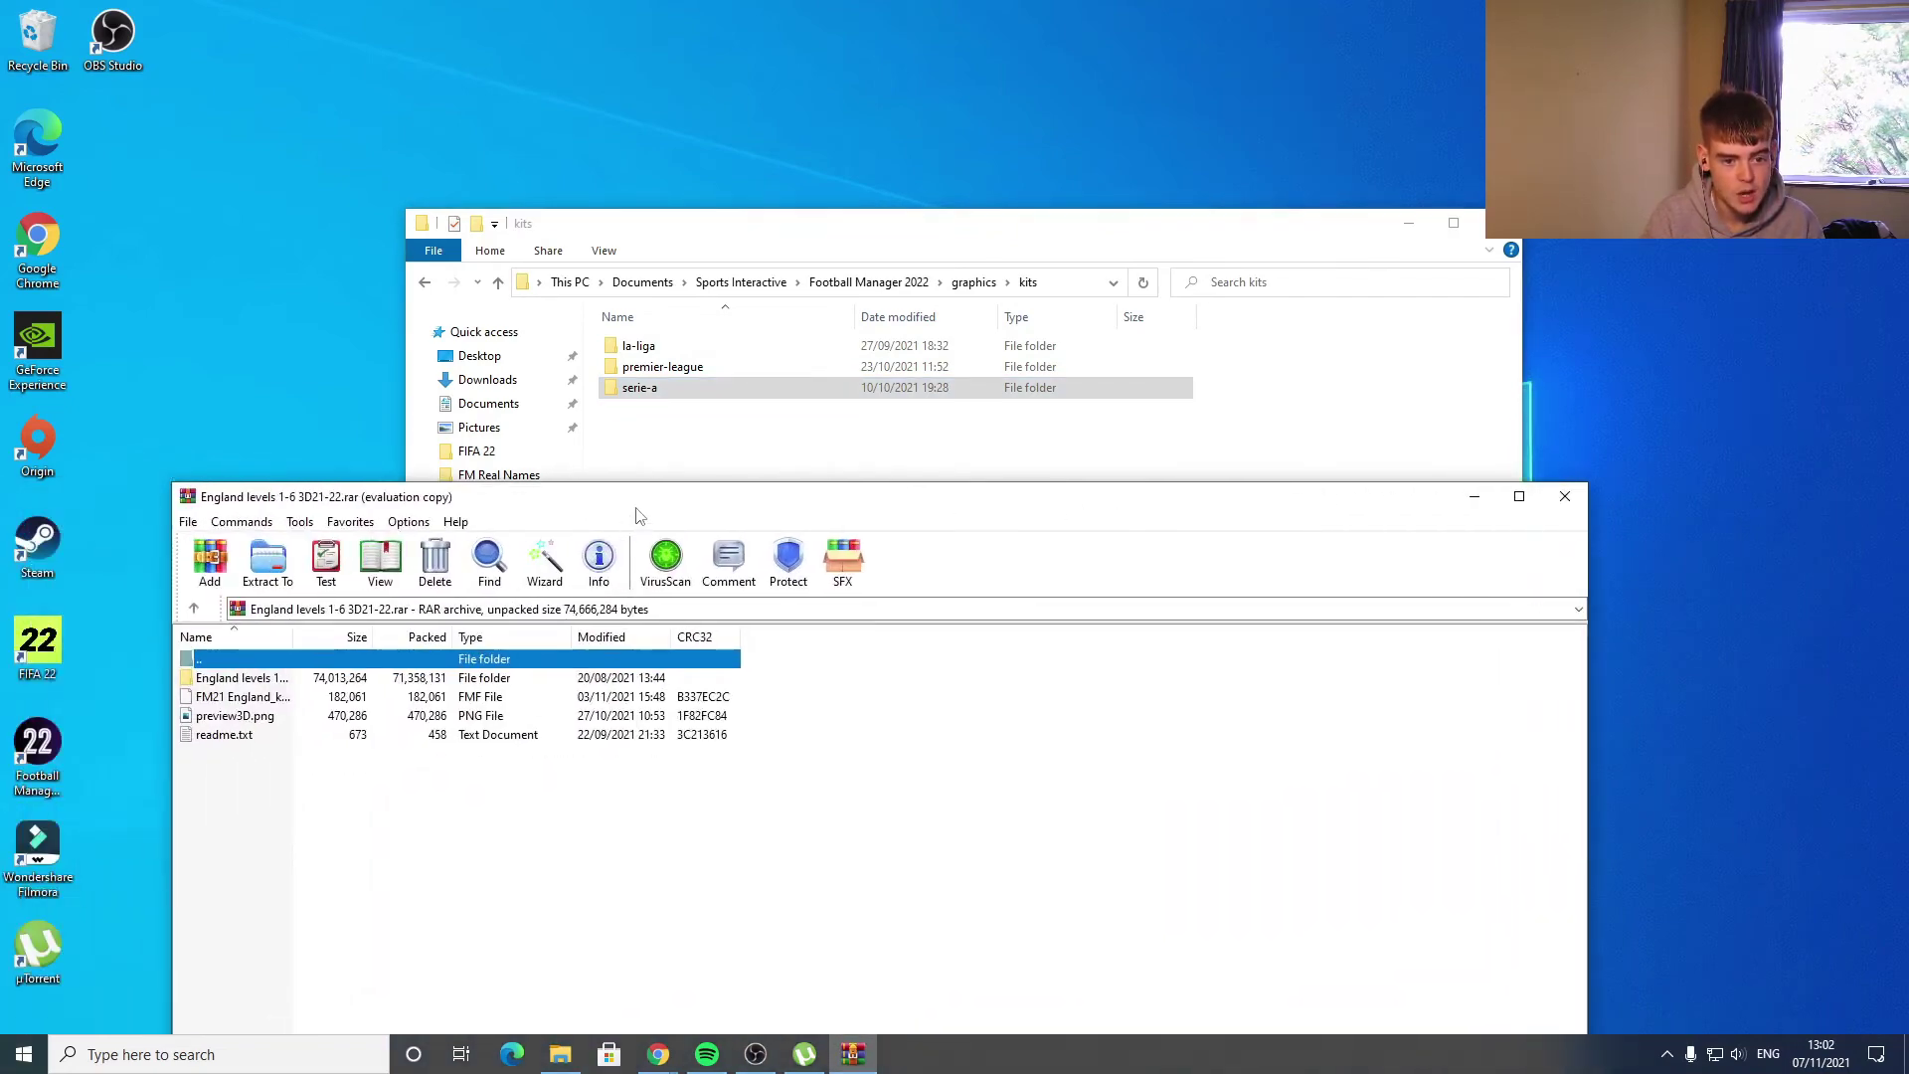
- Extract the England levels 1-6 3D'21-22 folder and the FM21 England kit colours FMF file into the kits folder, and close their archive
drag(638, 515, 769, 512)
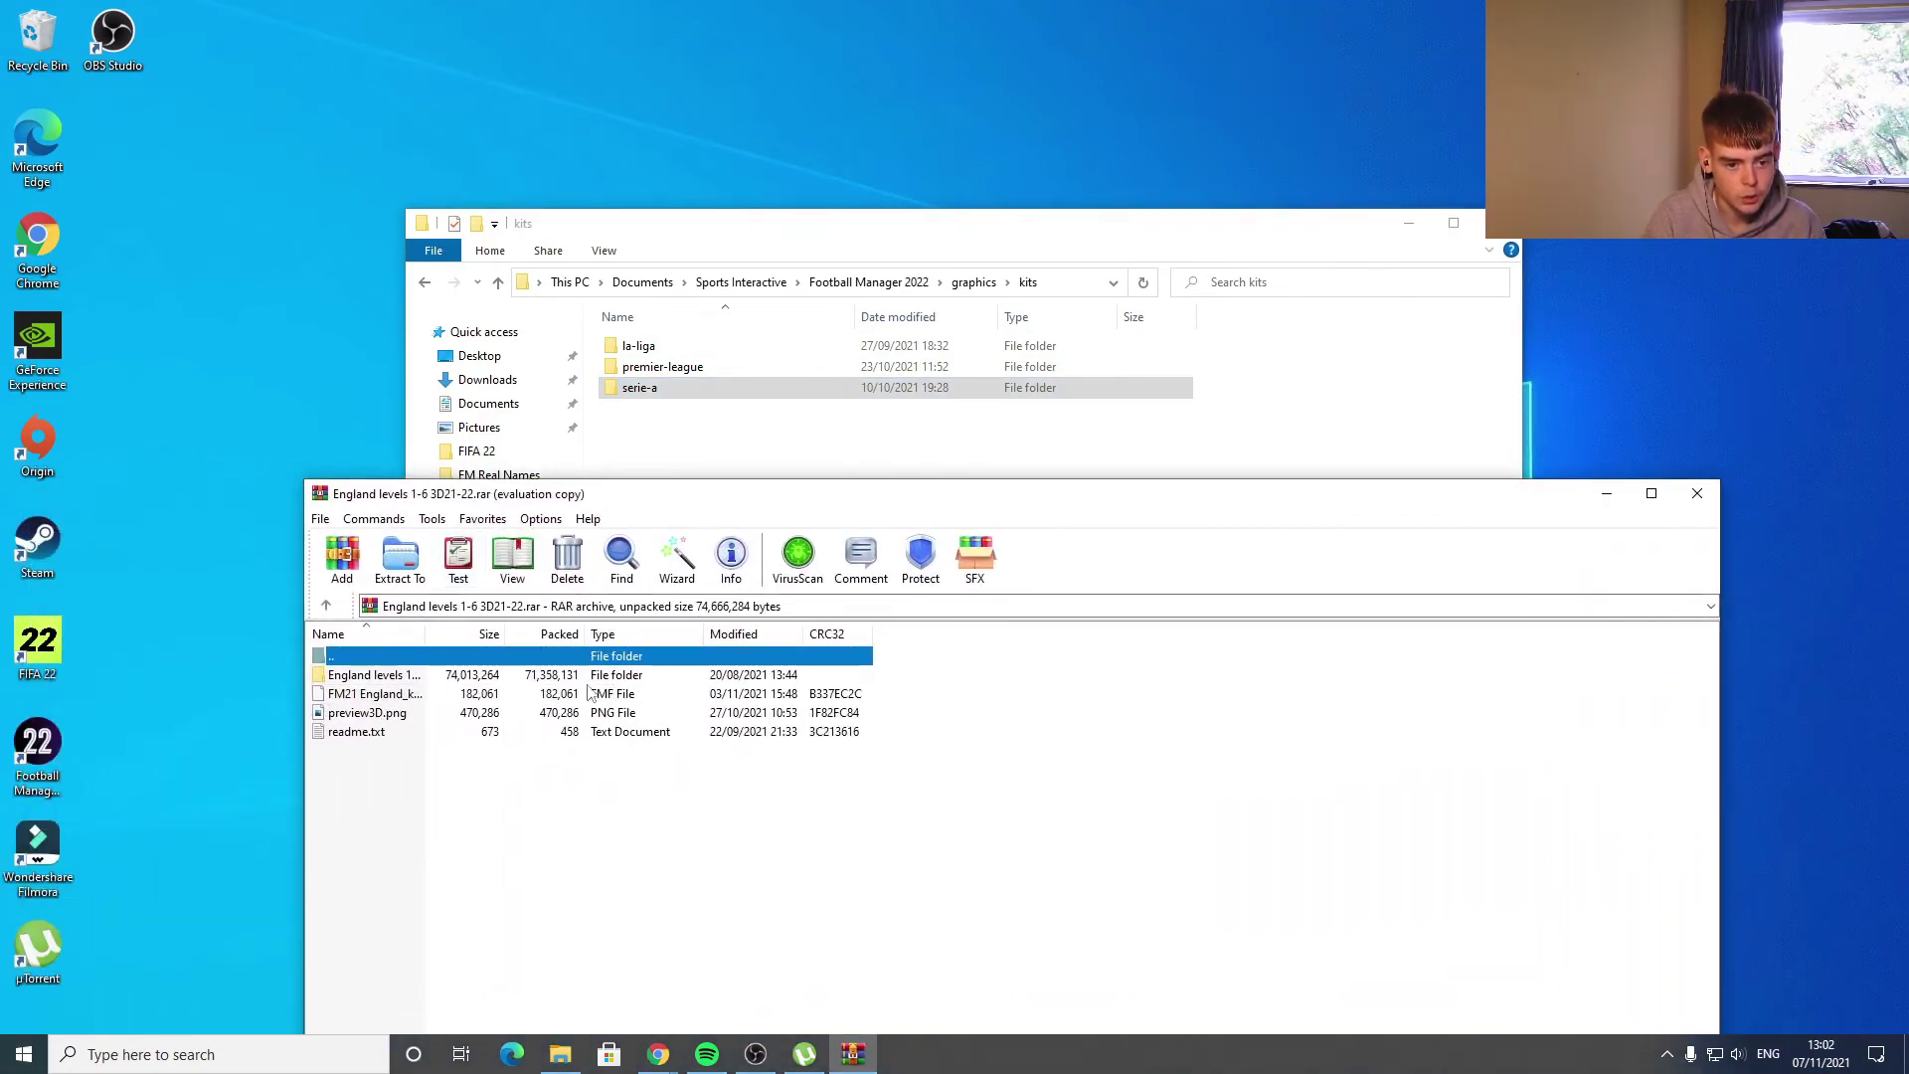
drag(900, 679, 827, 699)
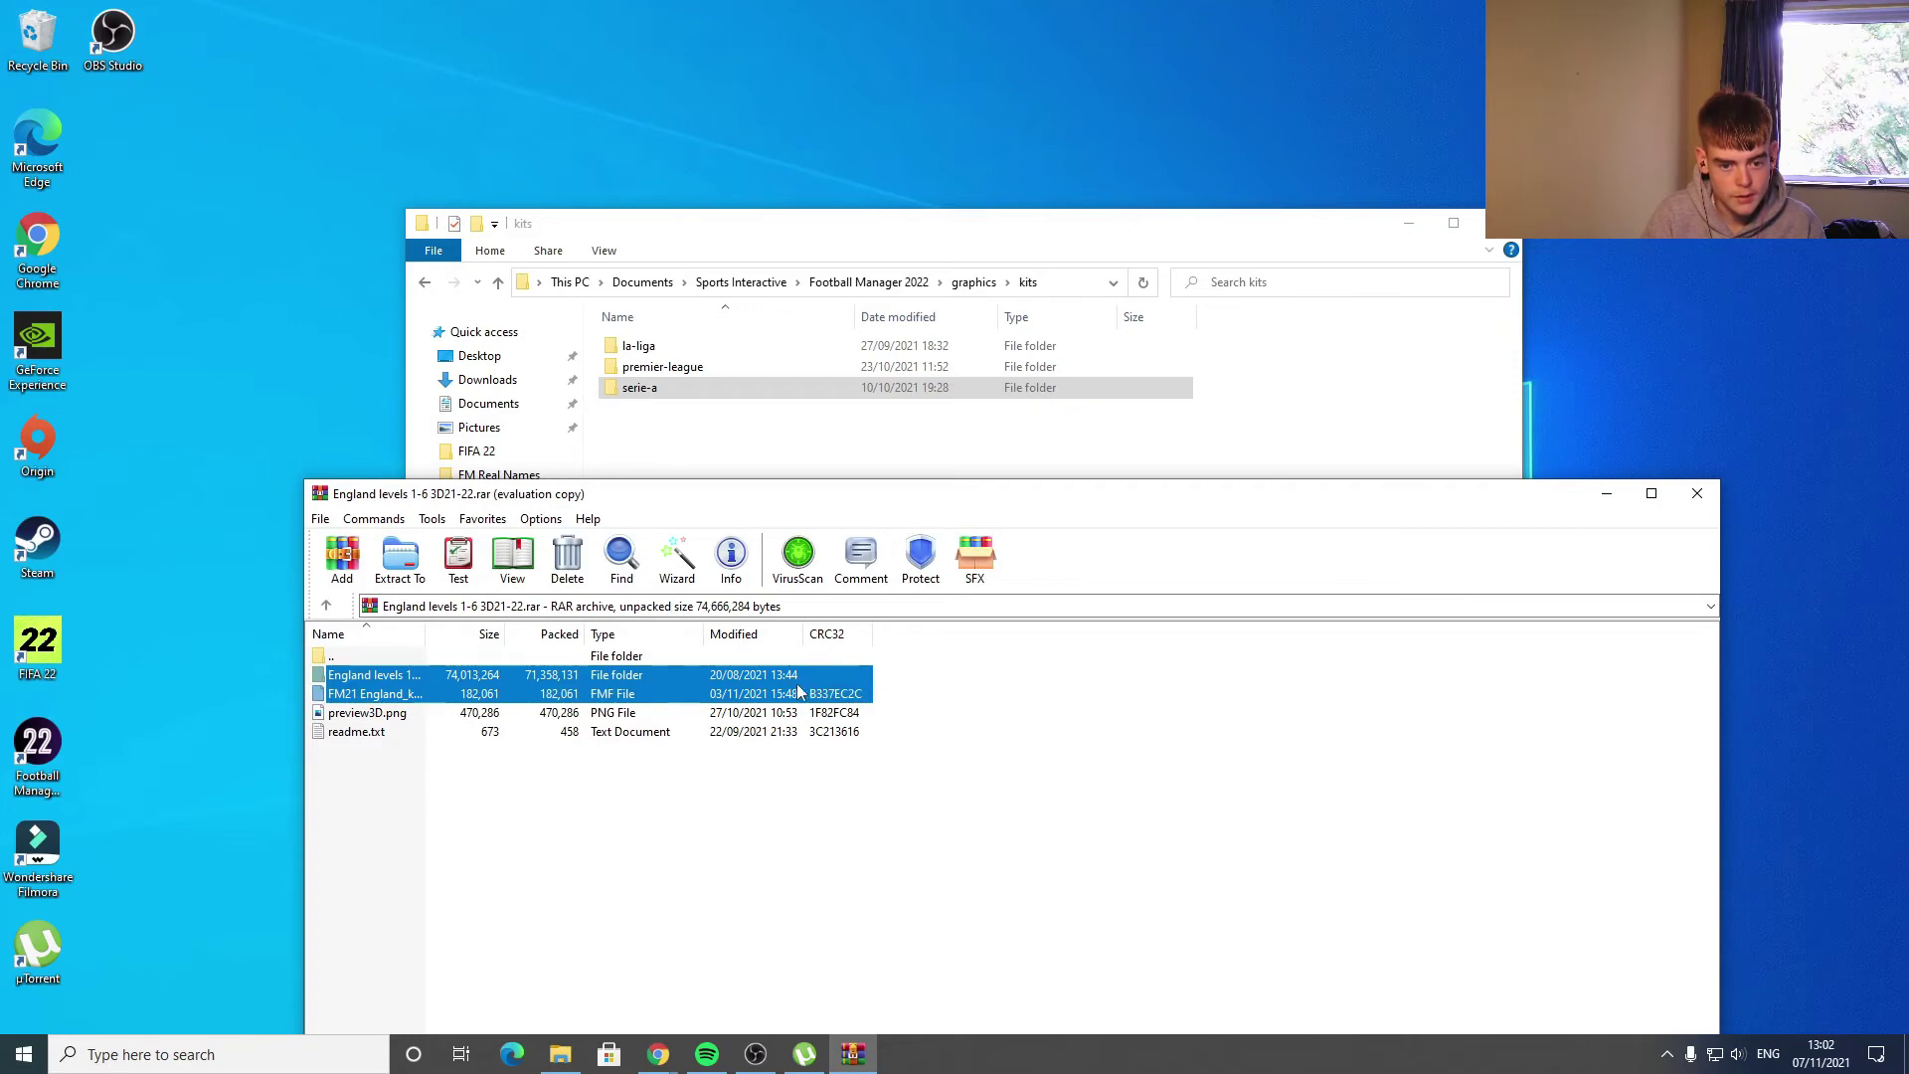
drag(772, 457, 774, 460)
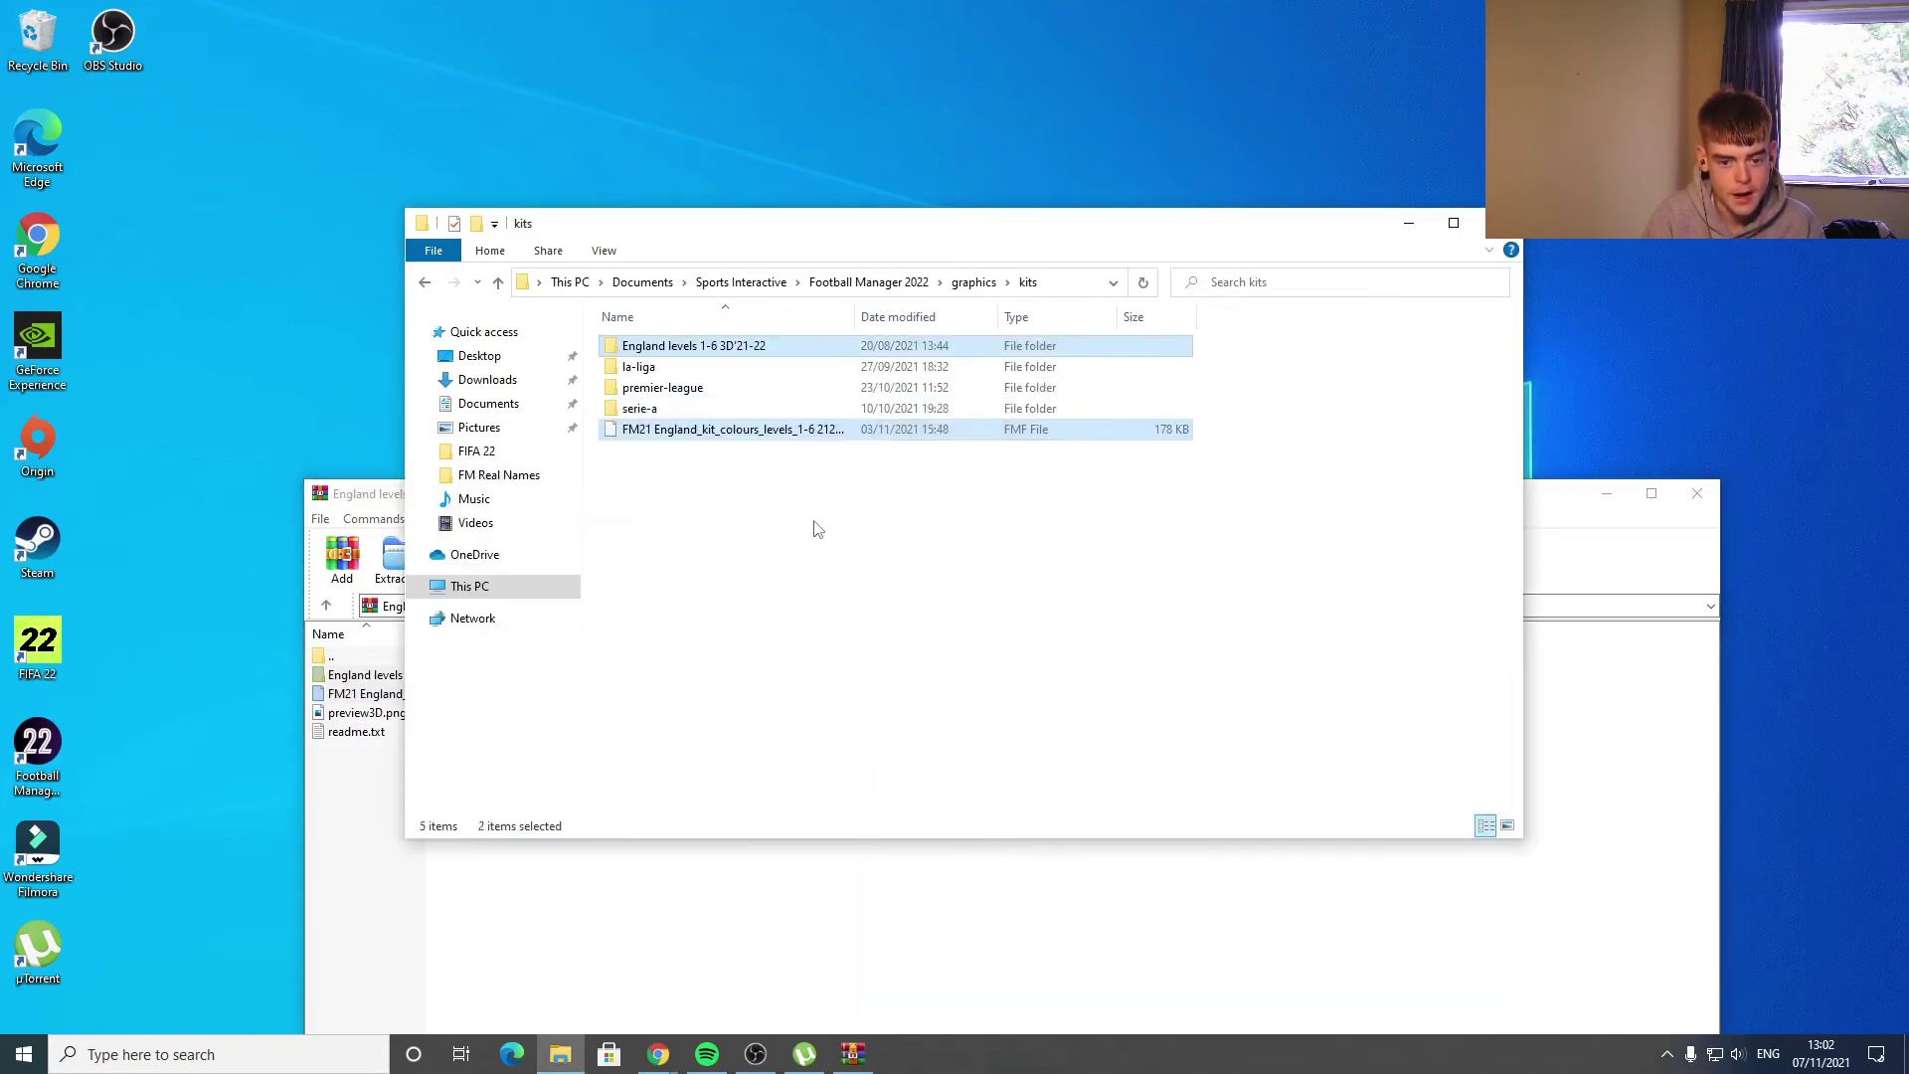
click(836, 497)
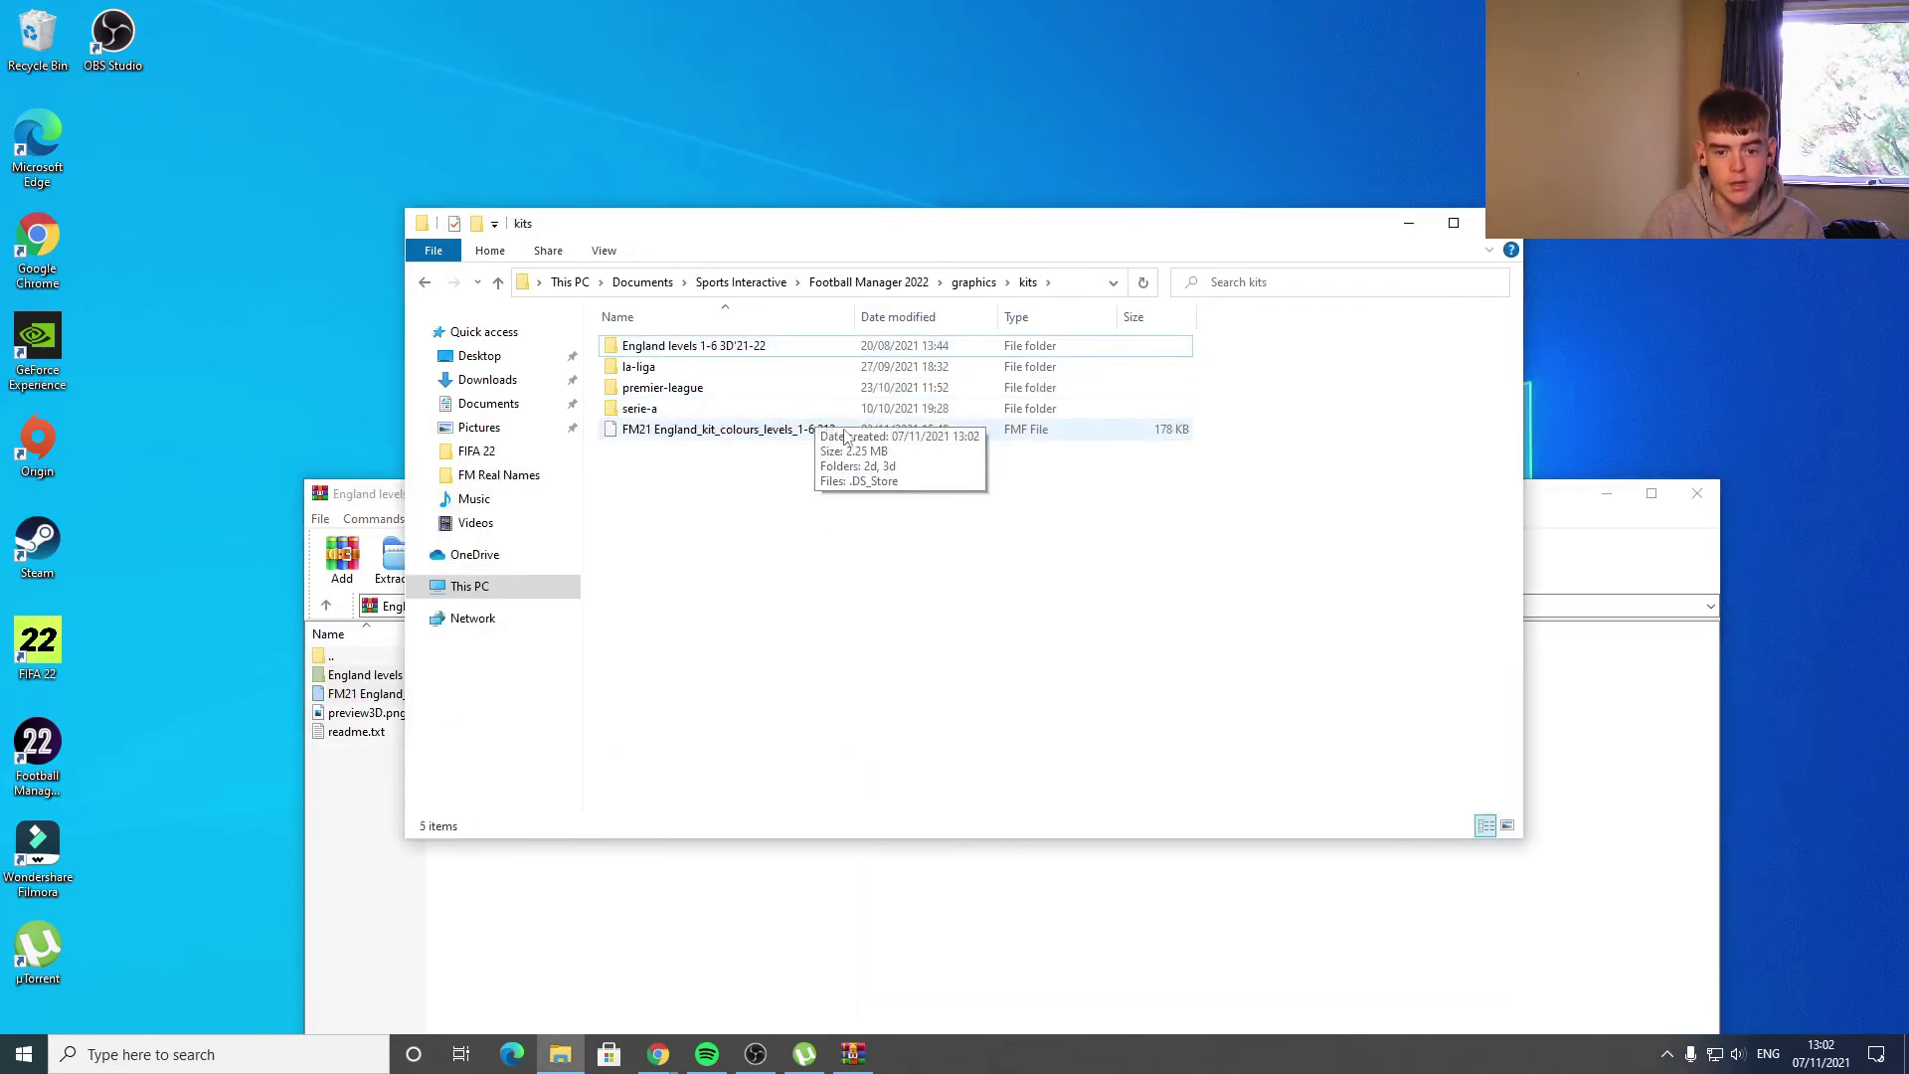
click(1696, 493)
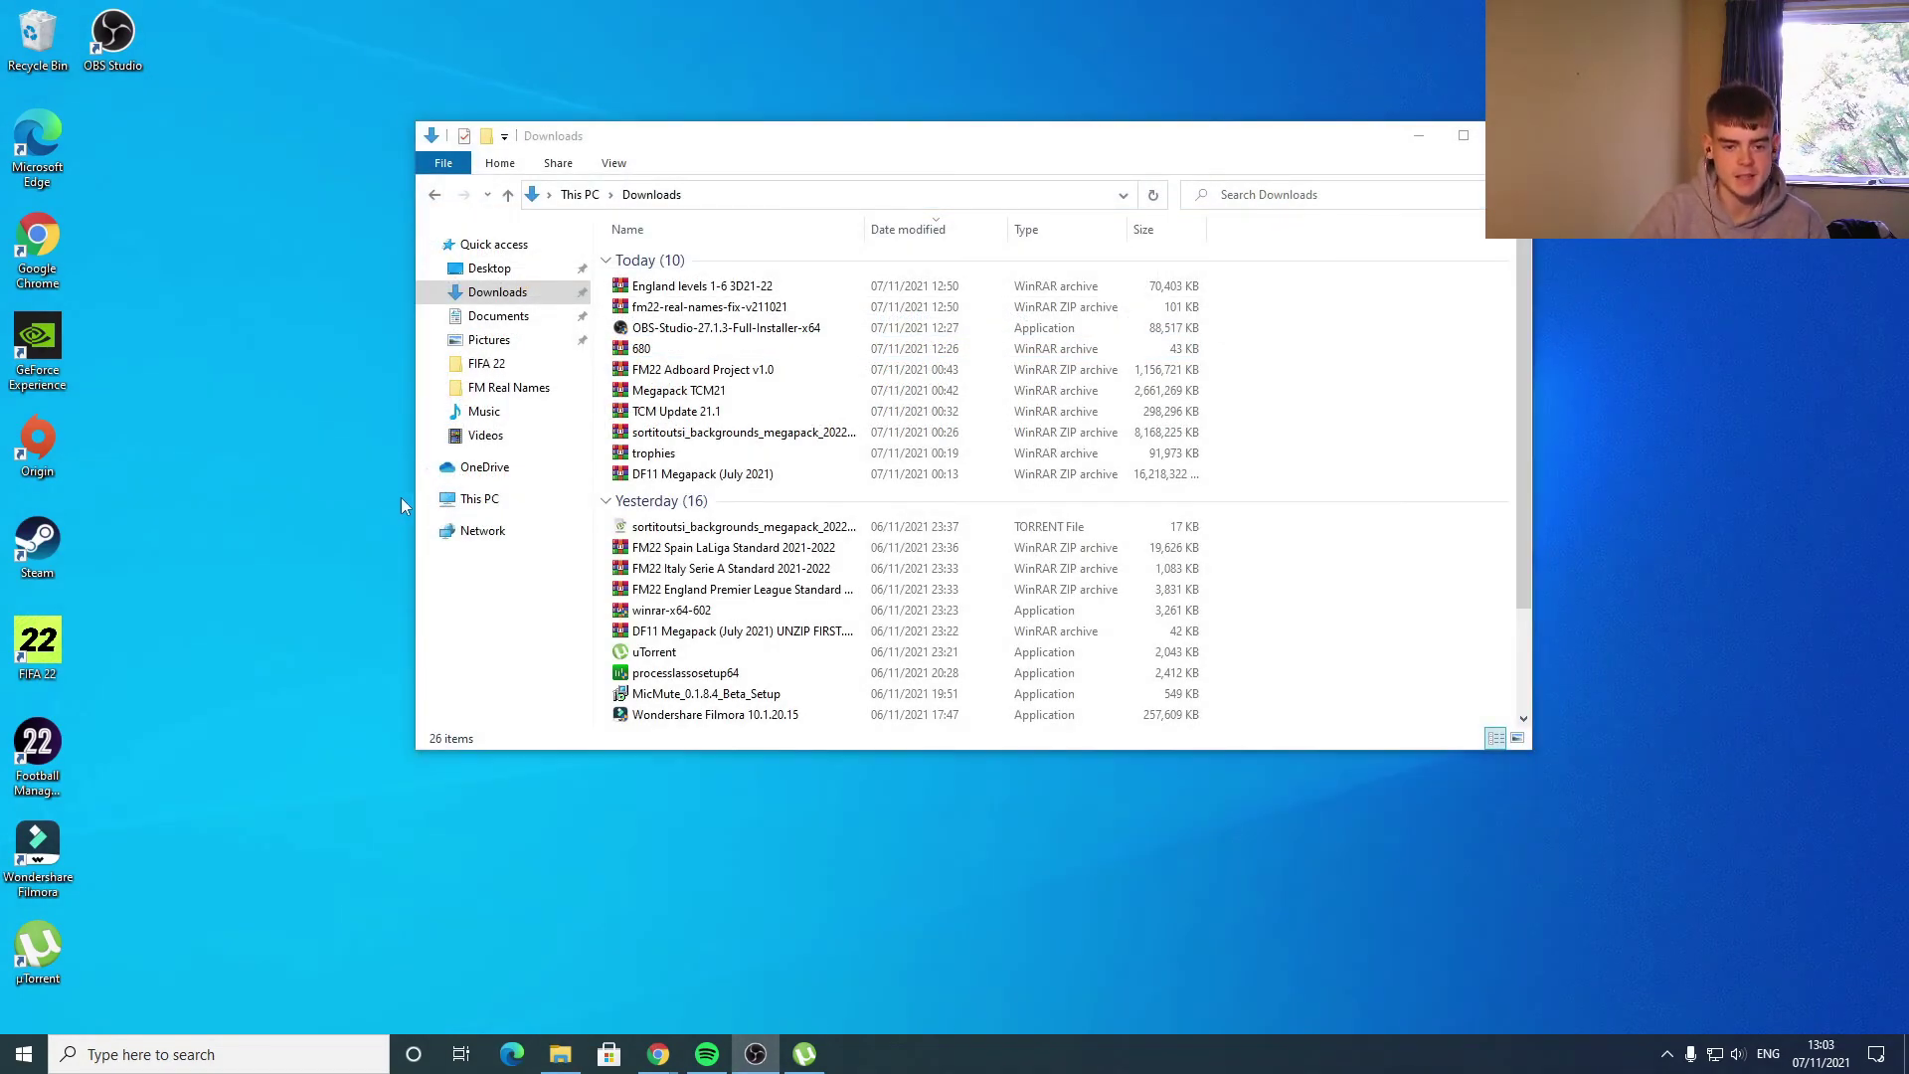
- Extract the DF11 Megapack folder from the DF11 Megapack (July 2021) archive in Downloads into Football Manager 2022\graphics\faces
double_click(732, 475)
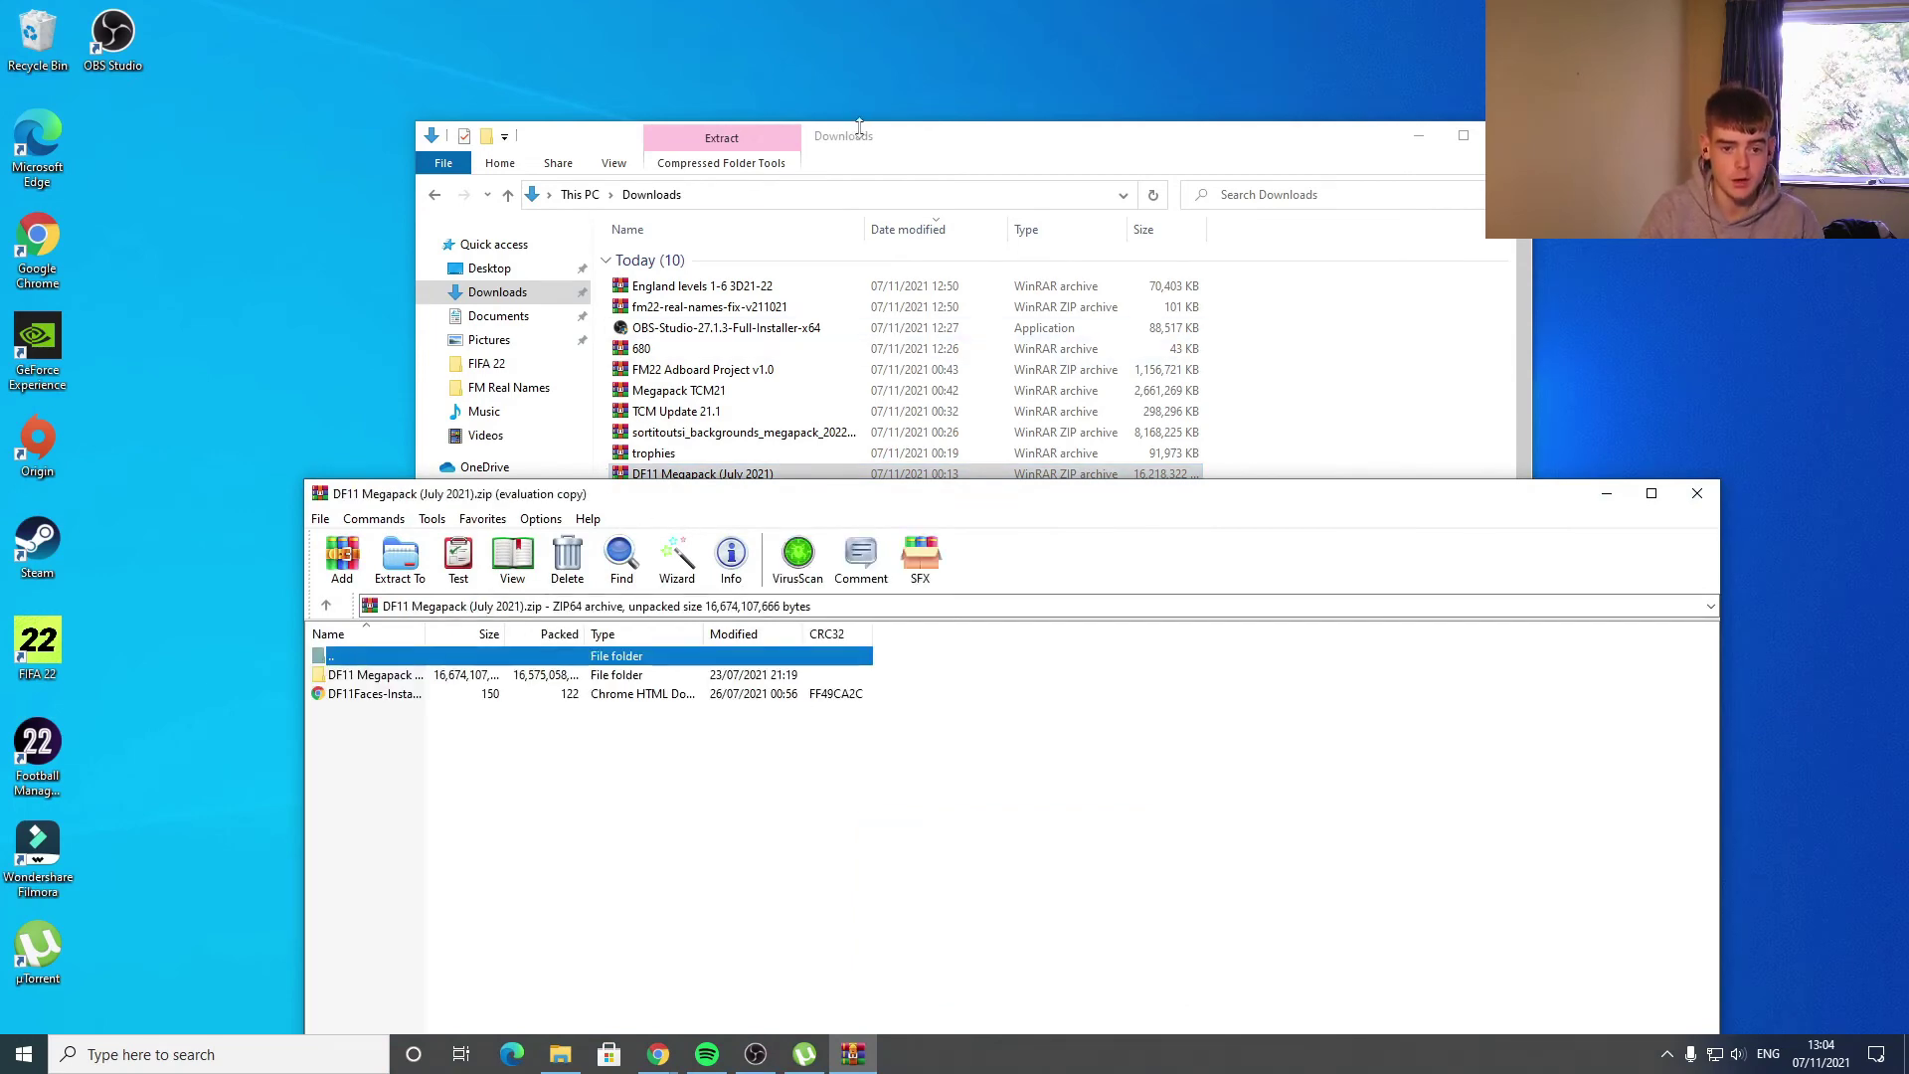
drag(865, 139, 887, 101)
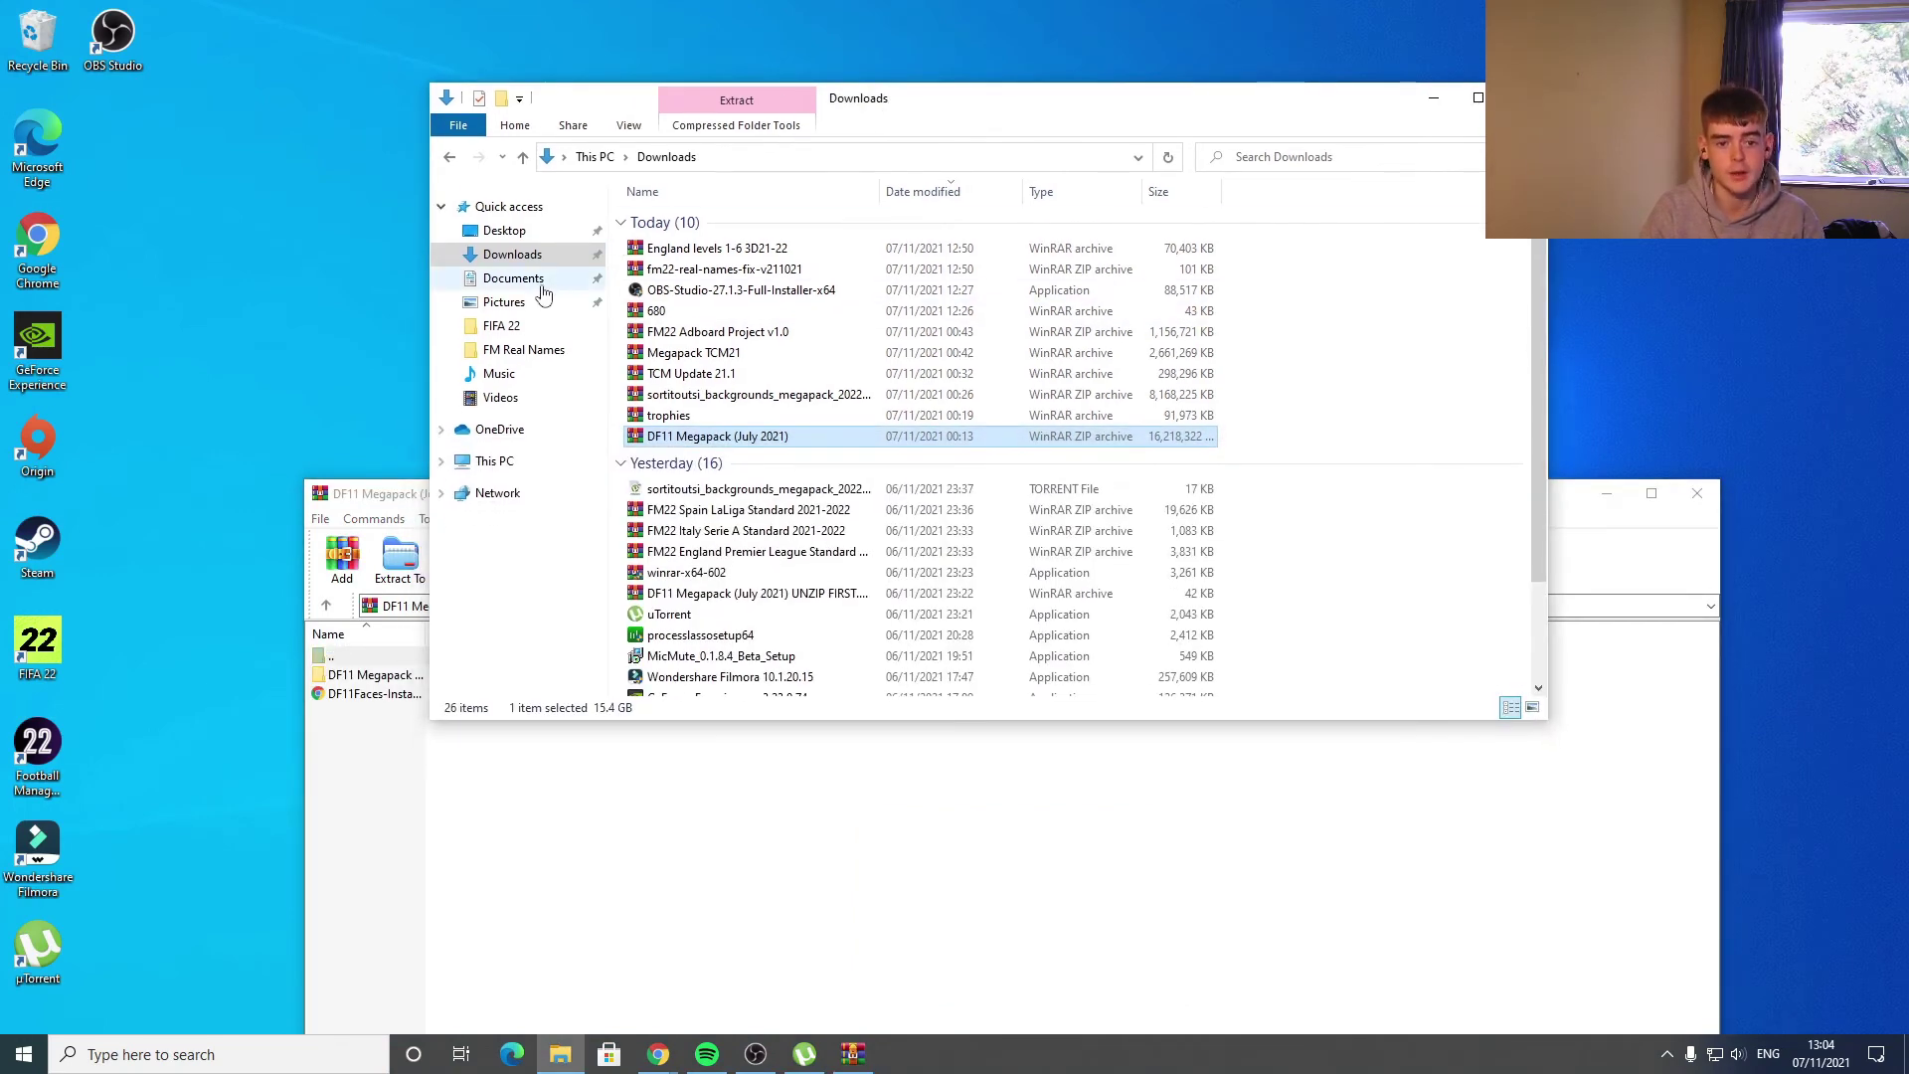
click(543, 283)
double_click(696, 240)
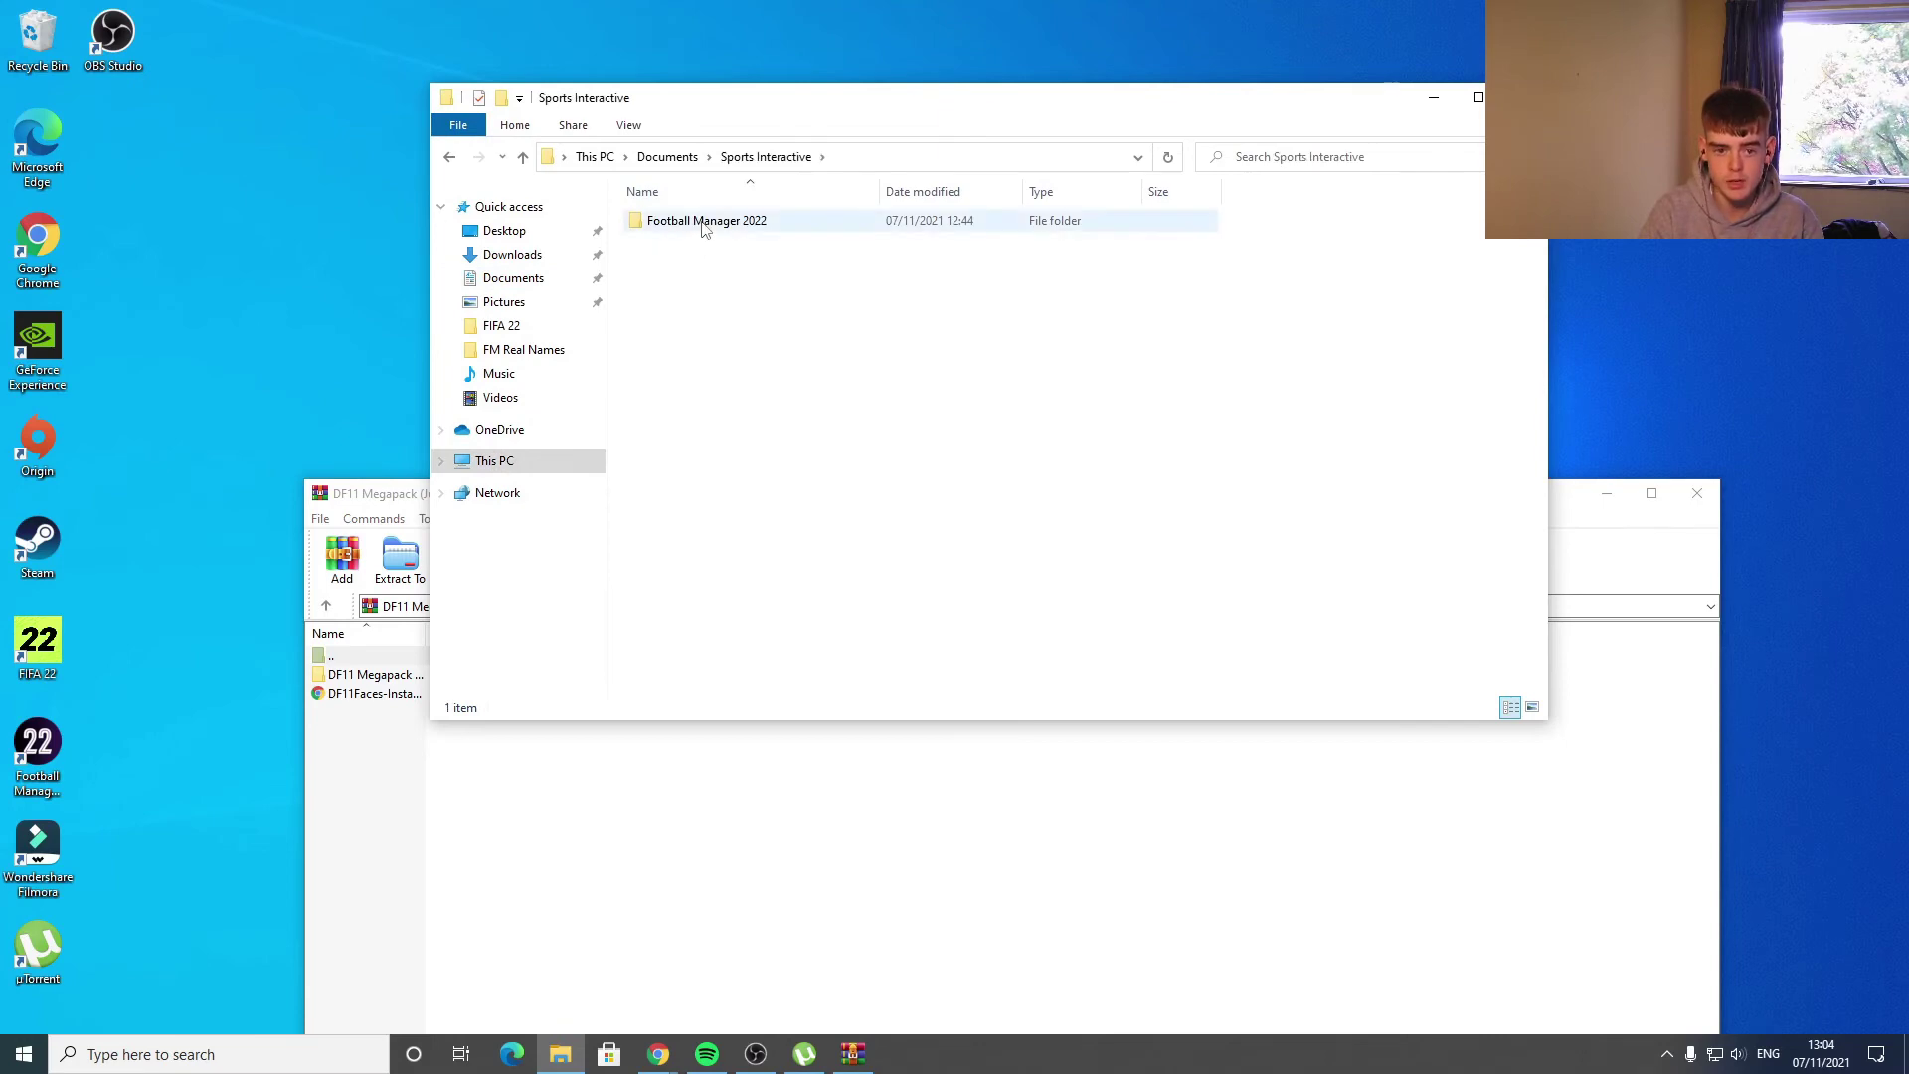
double_click(702, 221)
double_click(686, 285)
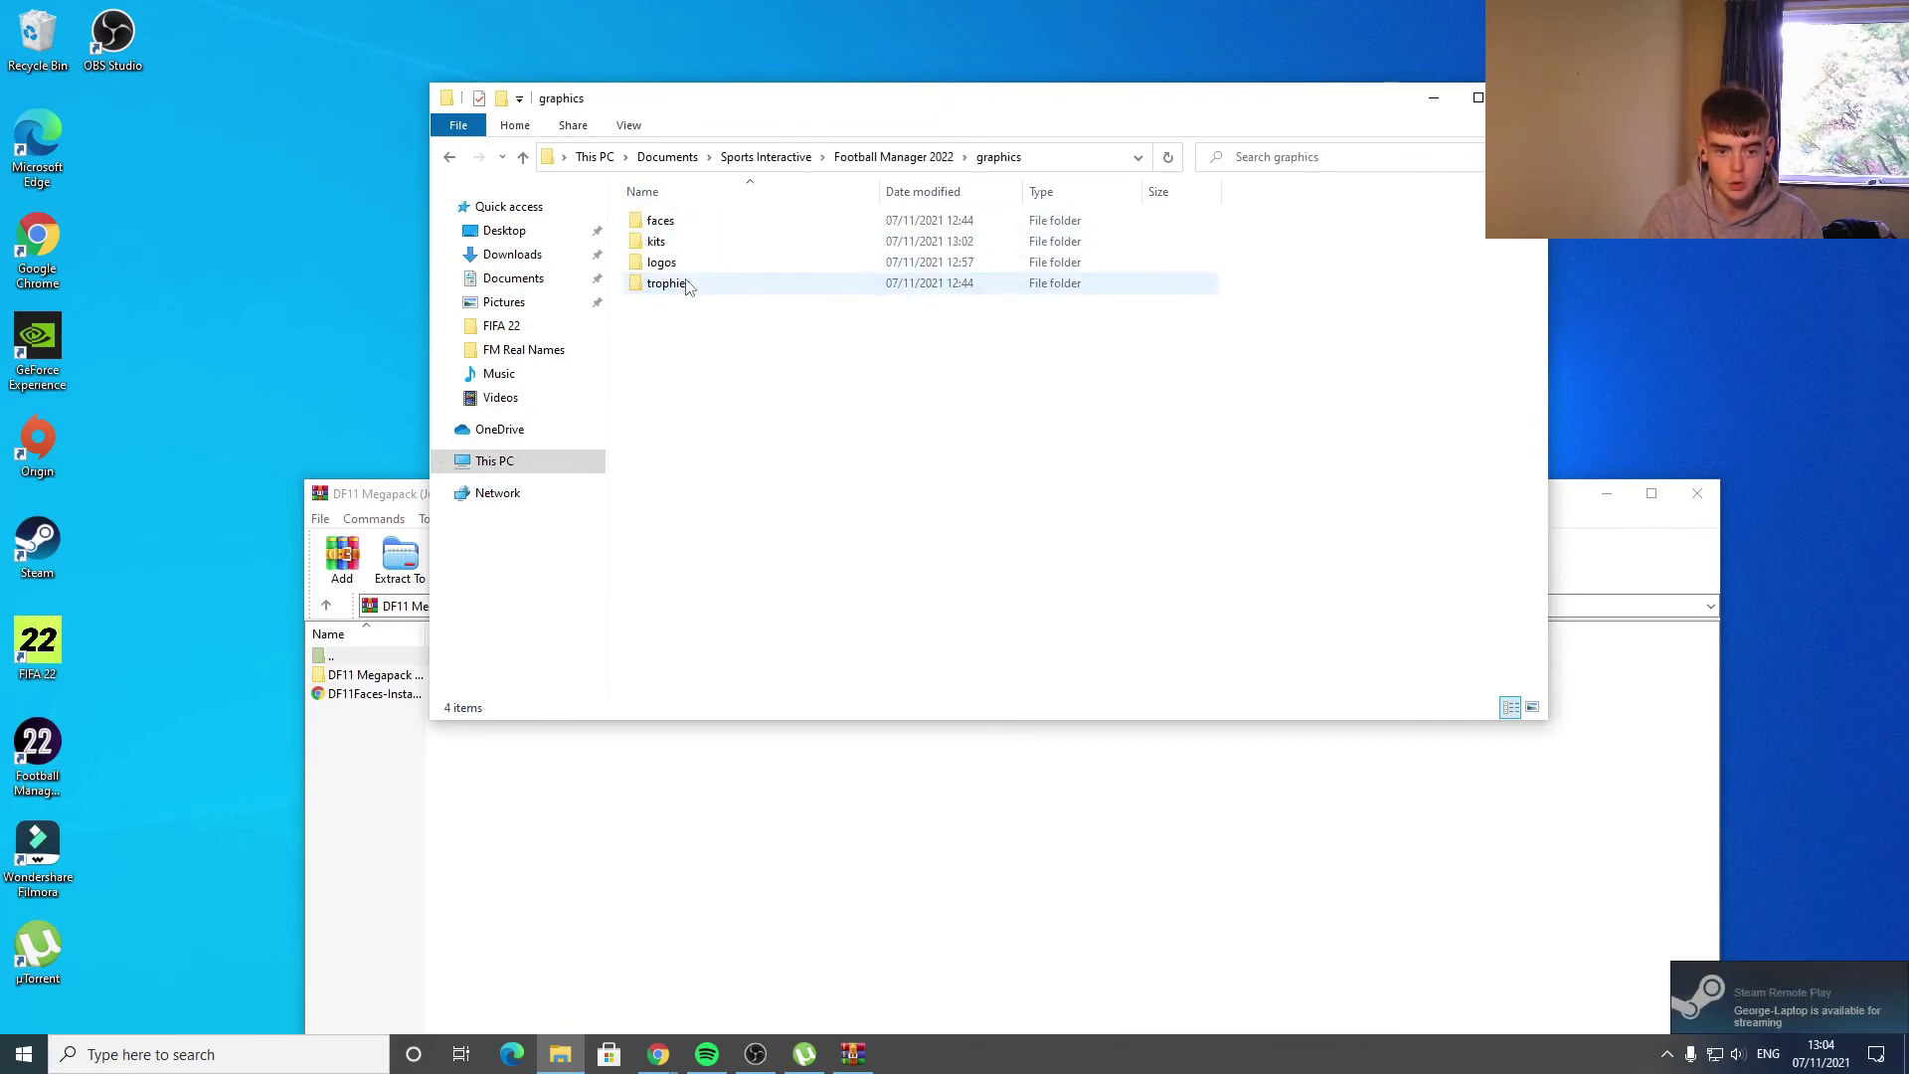
double_click(685, 222)
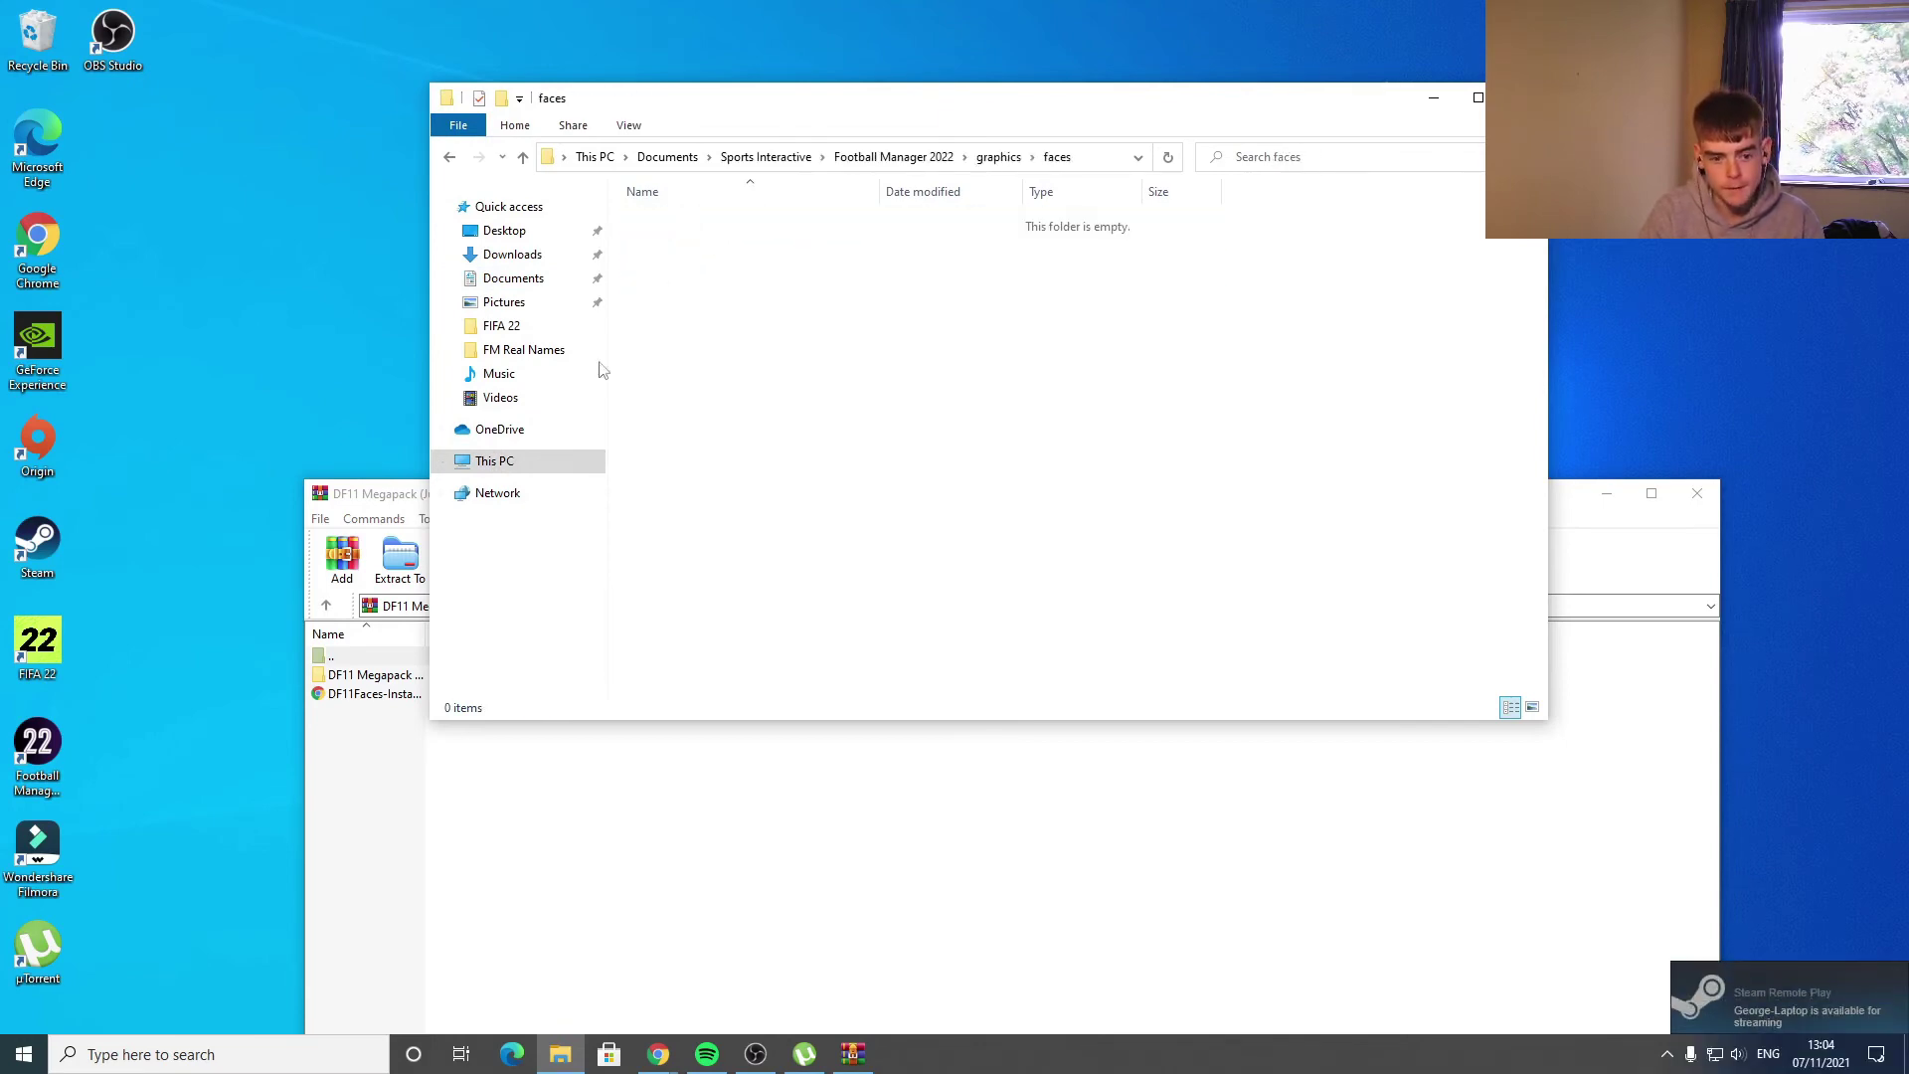
click(453, 784)
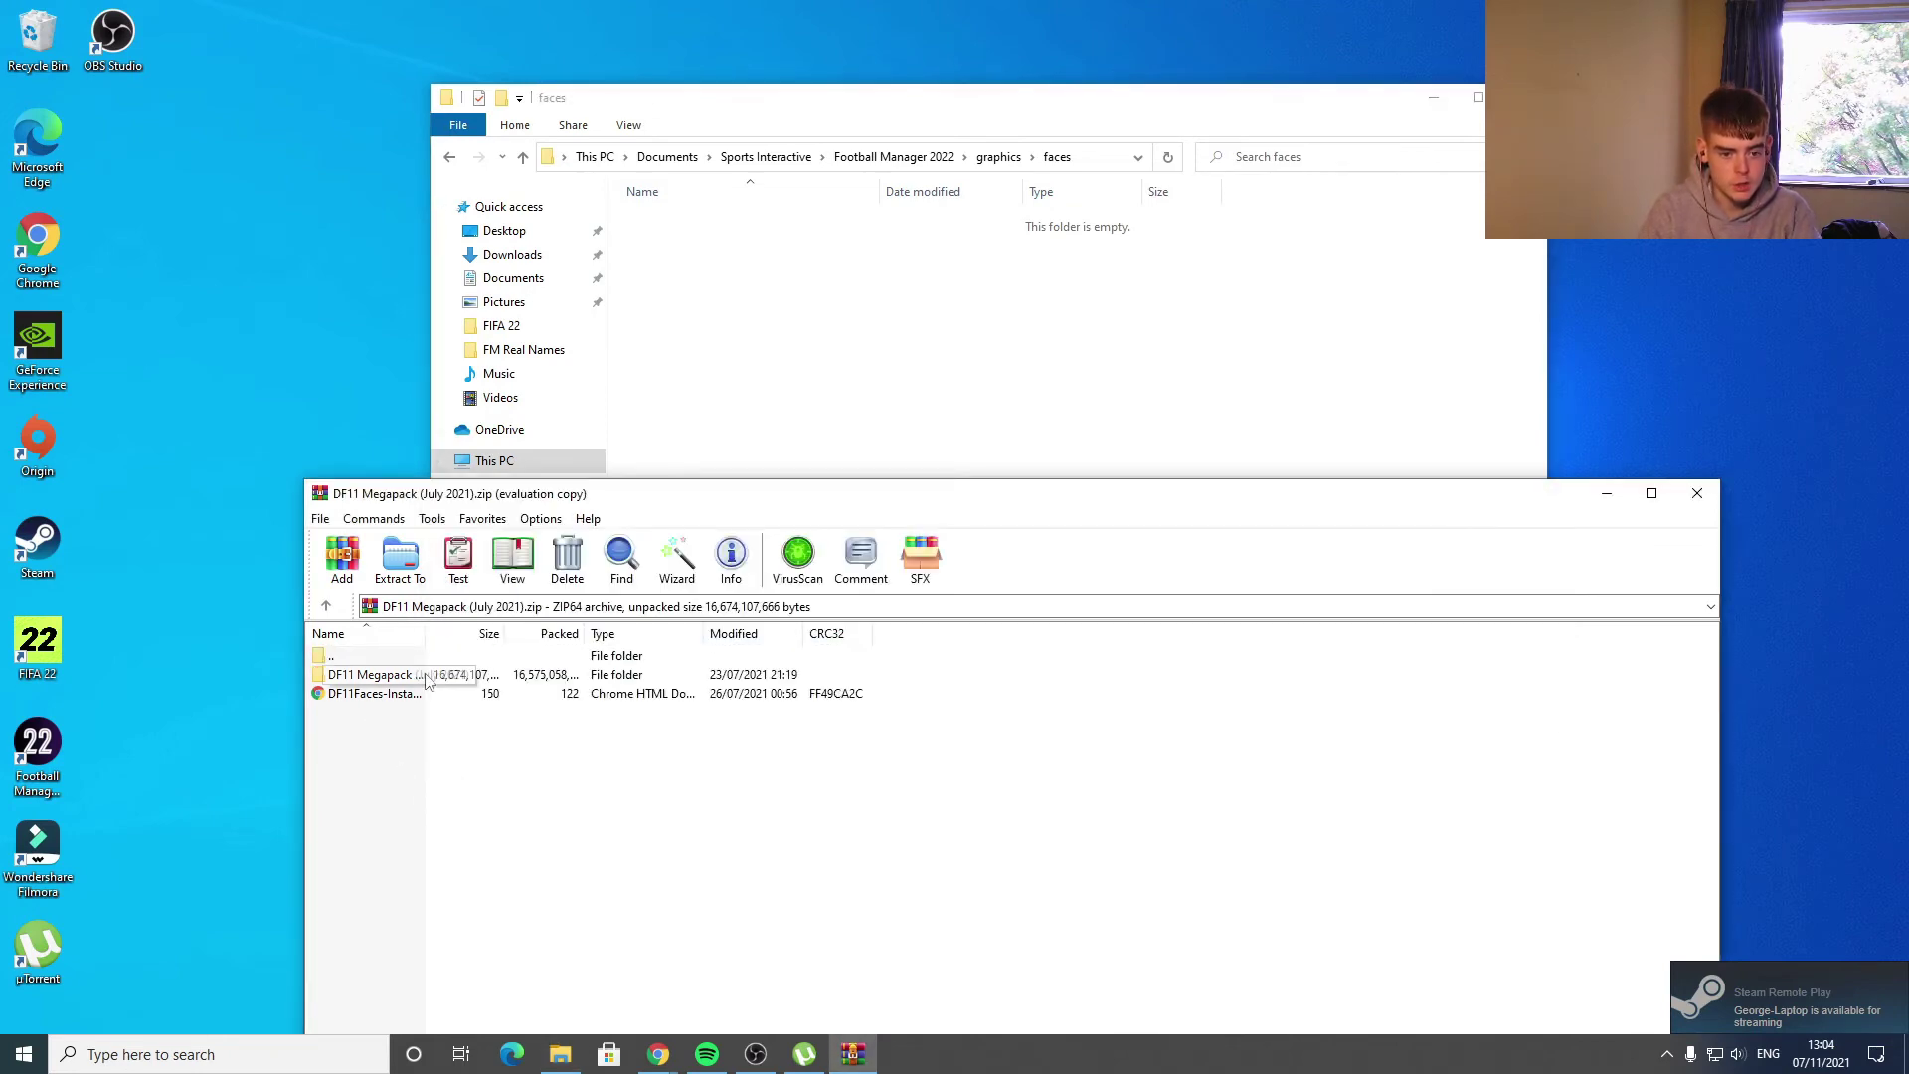
drag(376, 675, 774, 338)
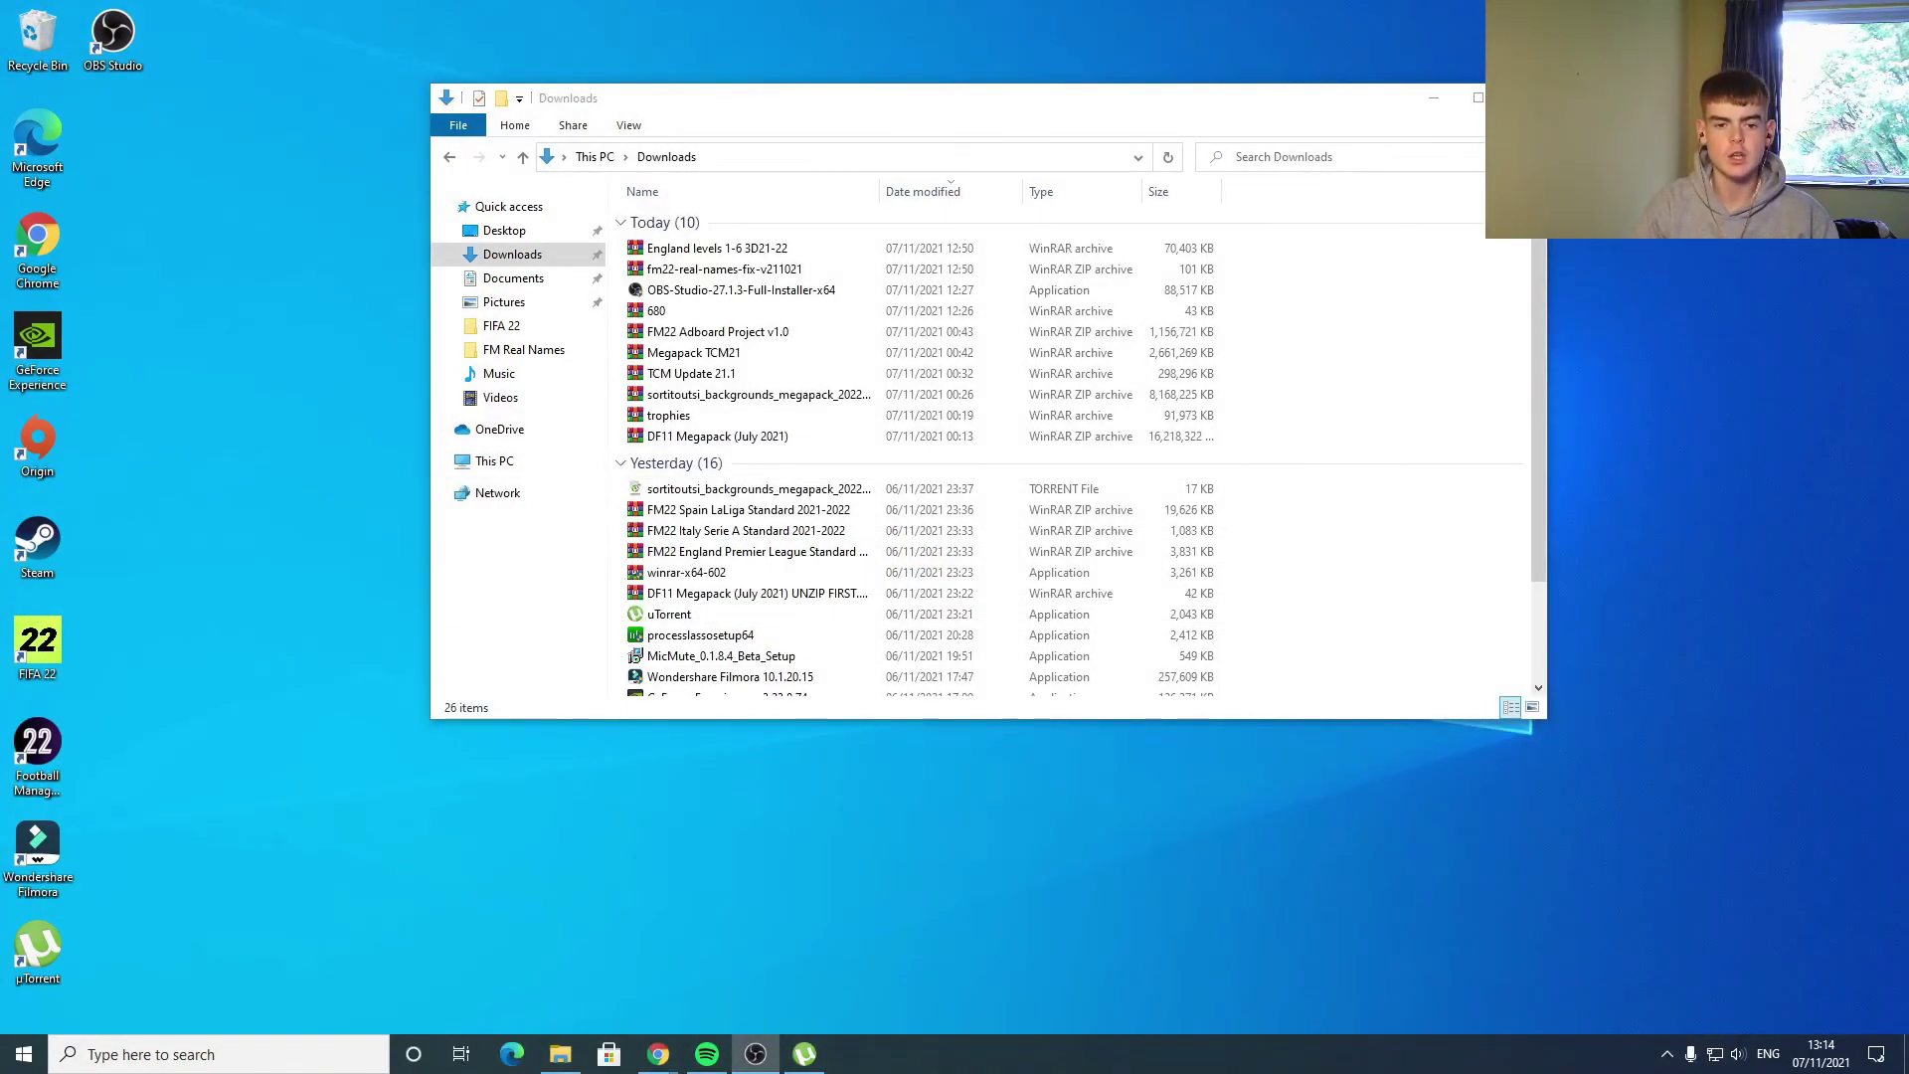
- Open the trophies archive from Downloads and go to Documents\Sports Interactive\Football Manager 2022\graphics\trophies
double_click(723, 417)
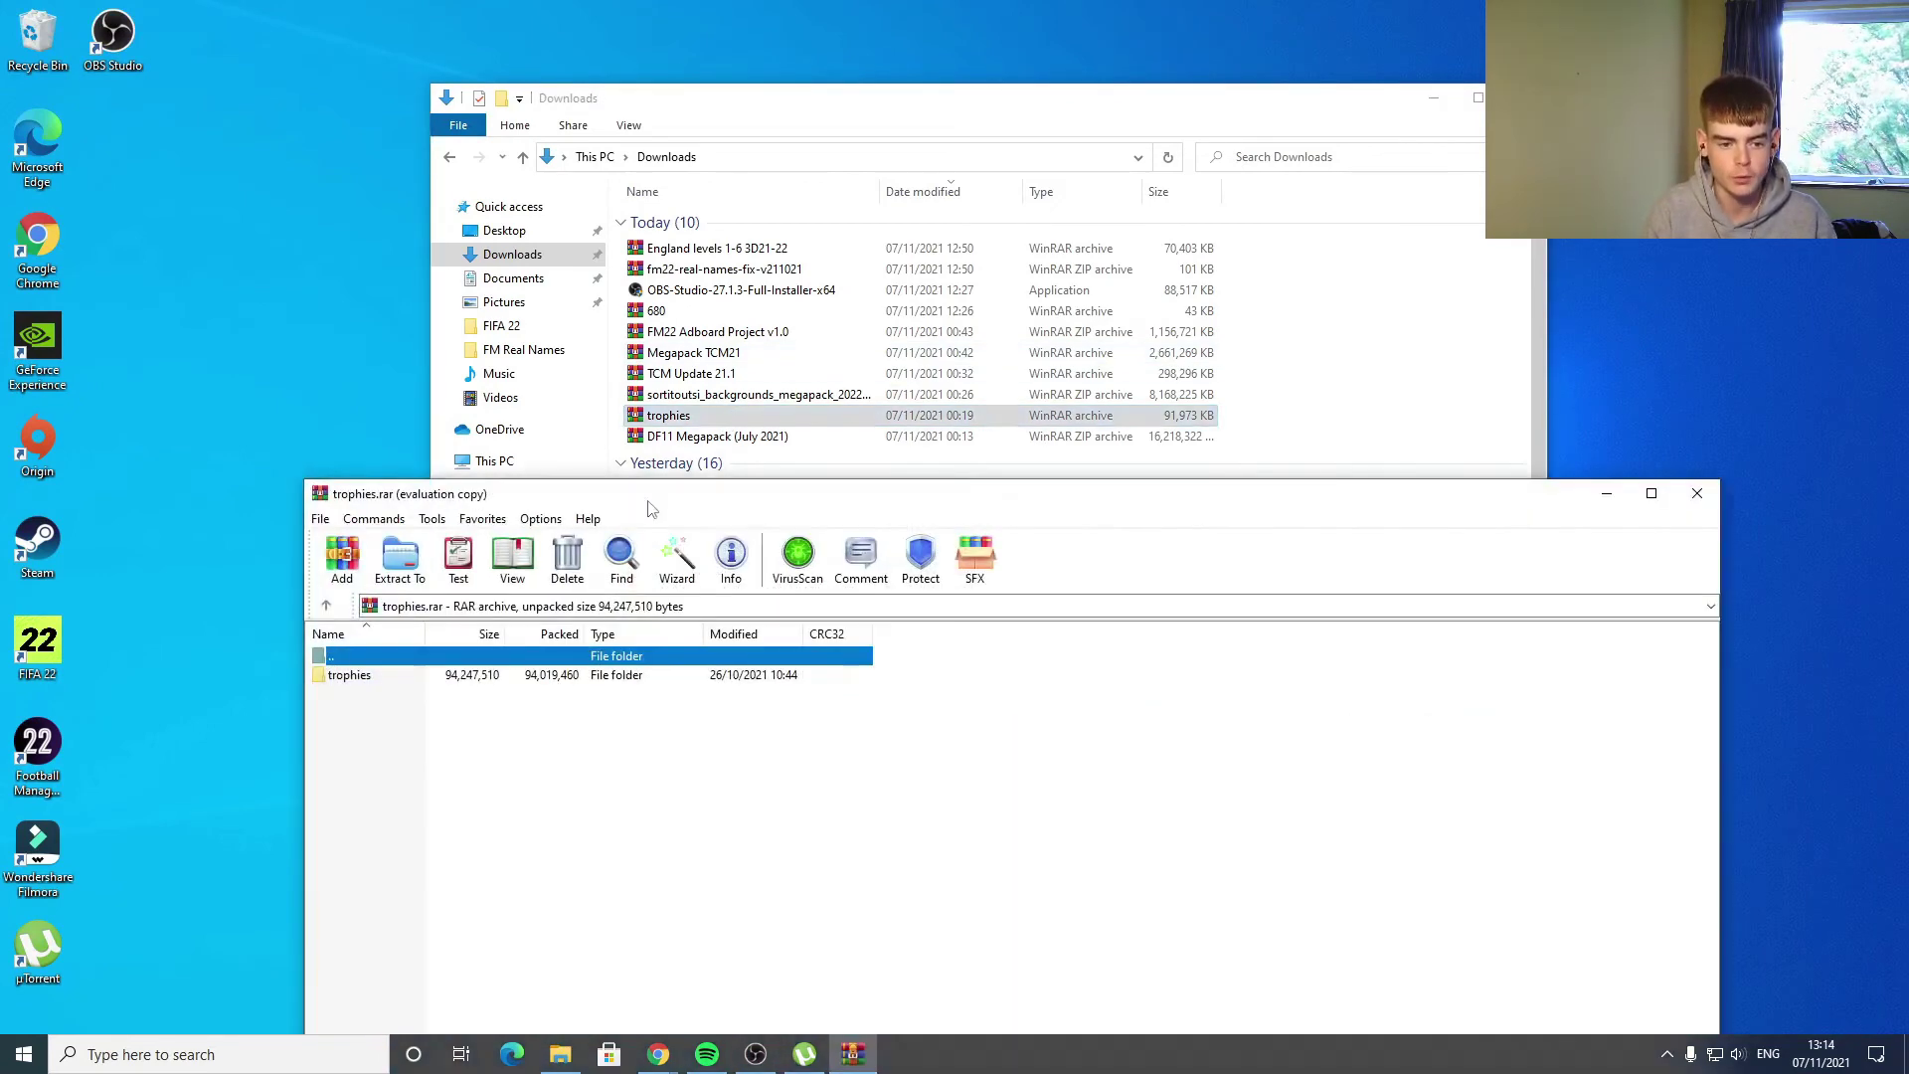
click(513, 279)
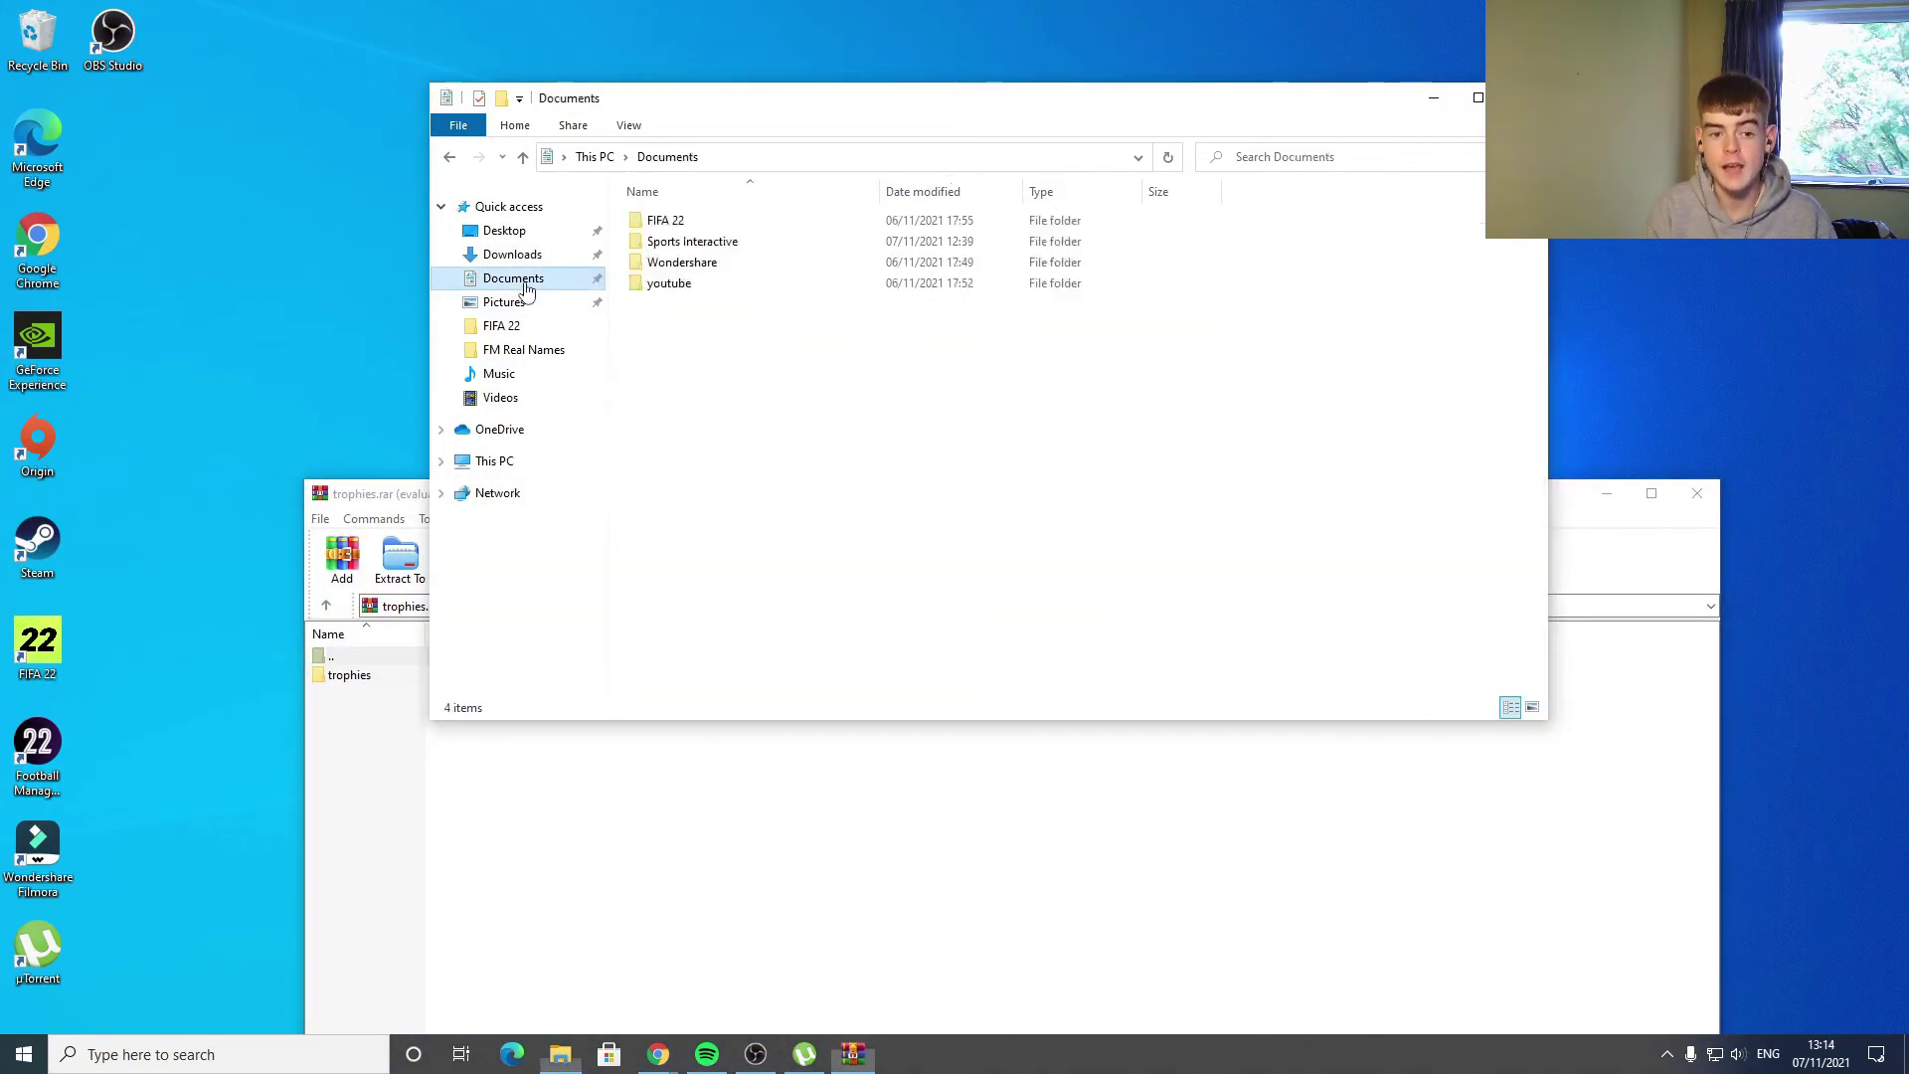
double_click(690, 242)
double_click(693, 225)
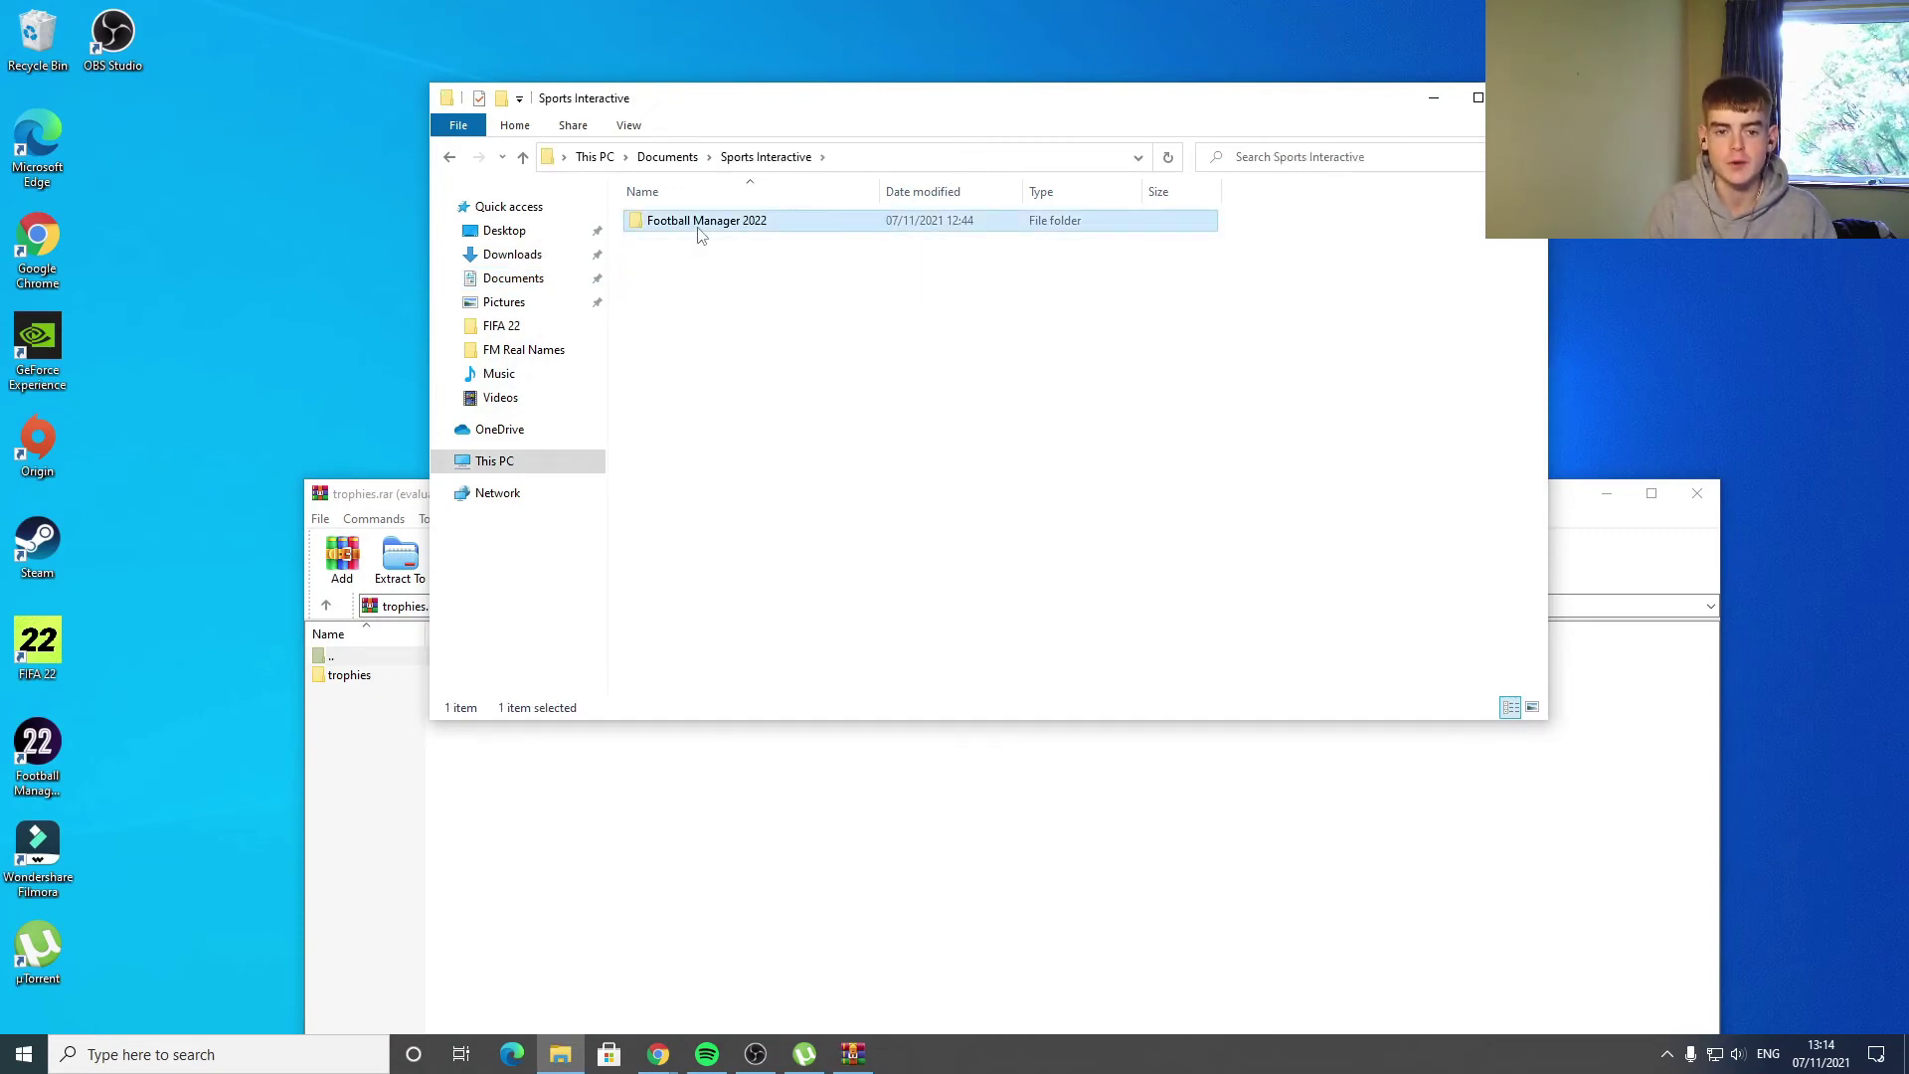
double_click(676, 286)
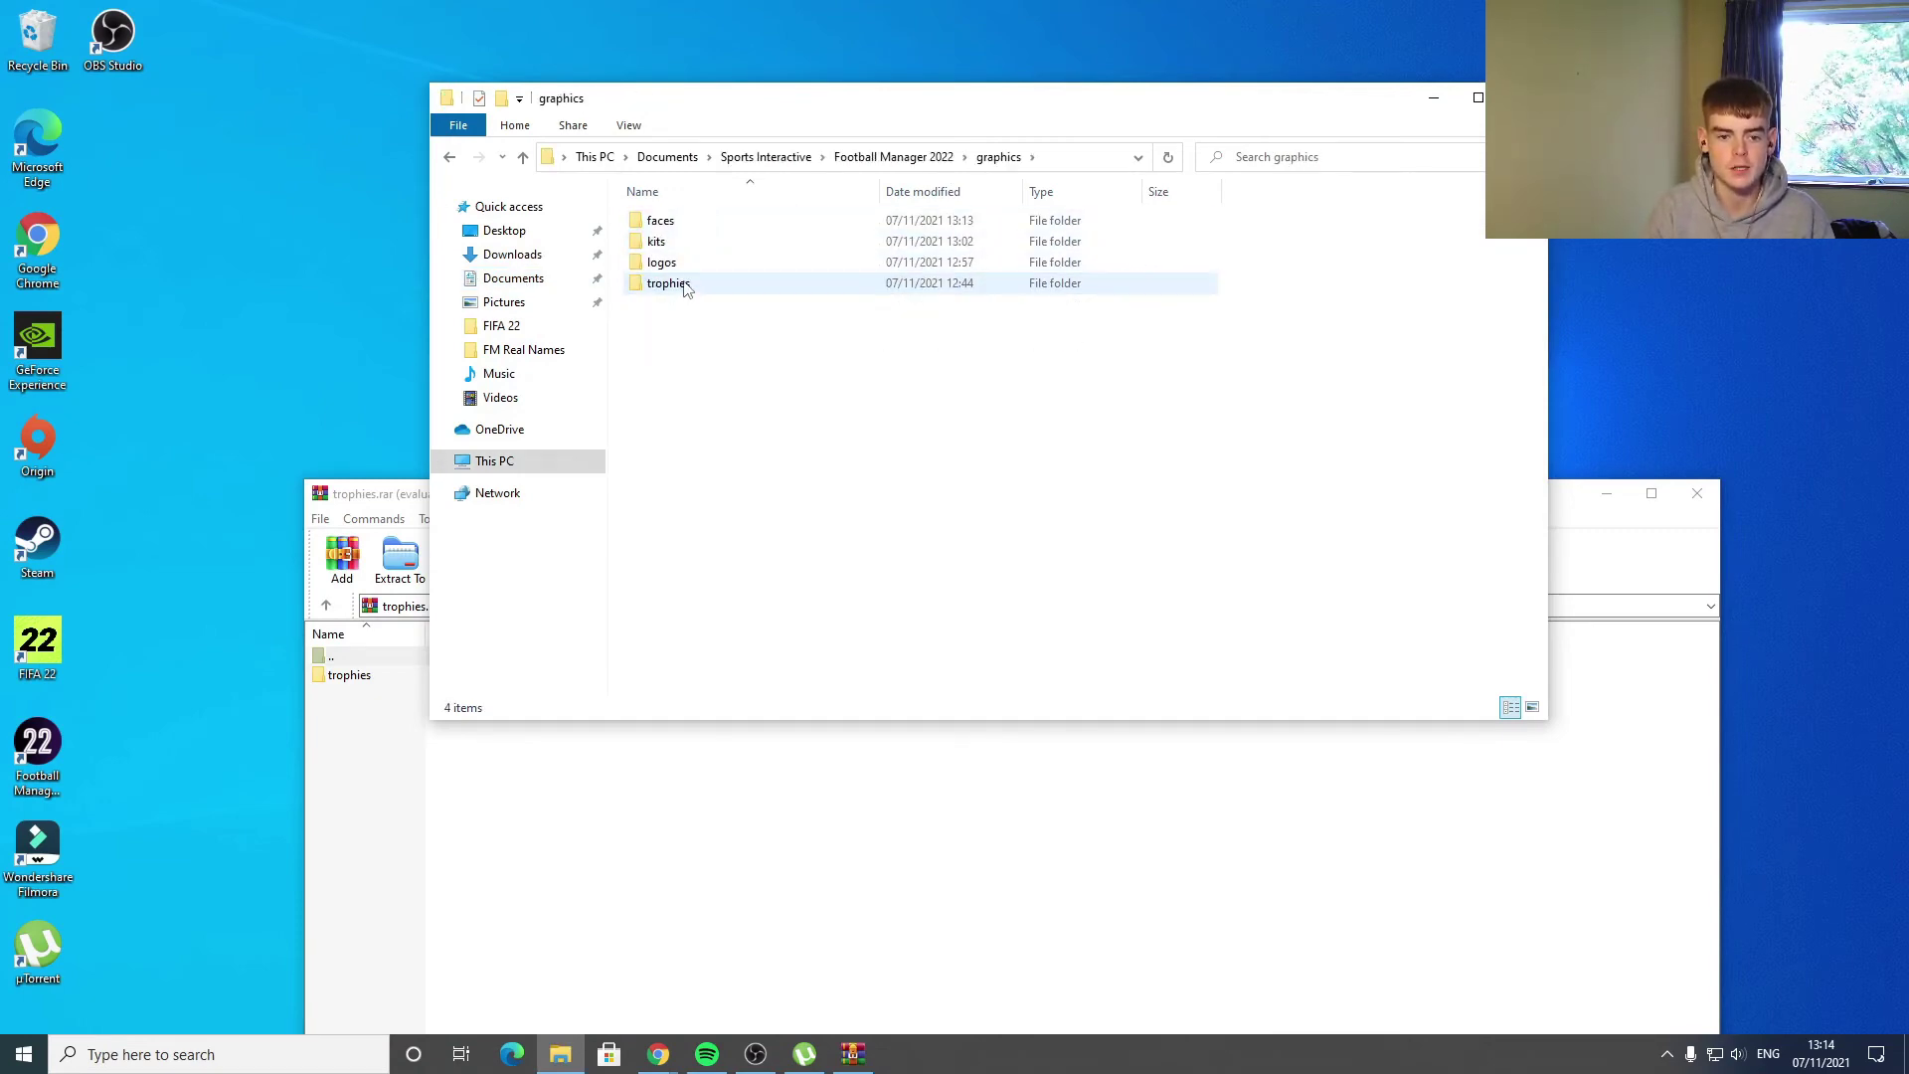
double_click(668, 285)
- Look inside the archive's trophies folder, return to the archive root and extract the trophies folder into graphics\trophies
click(417, 751)
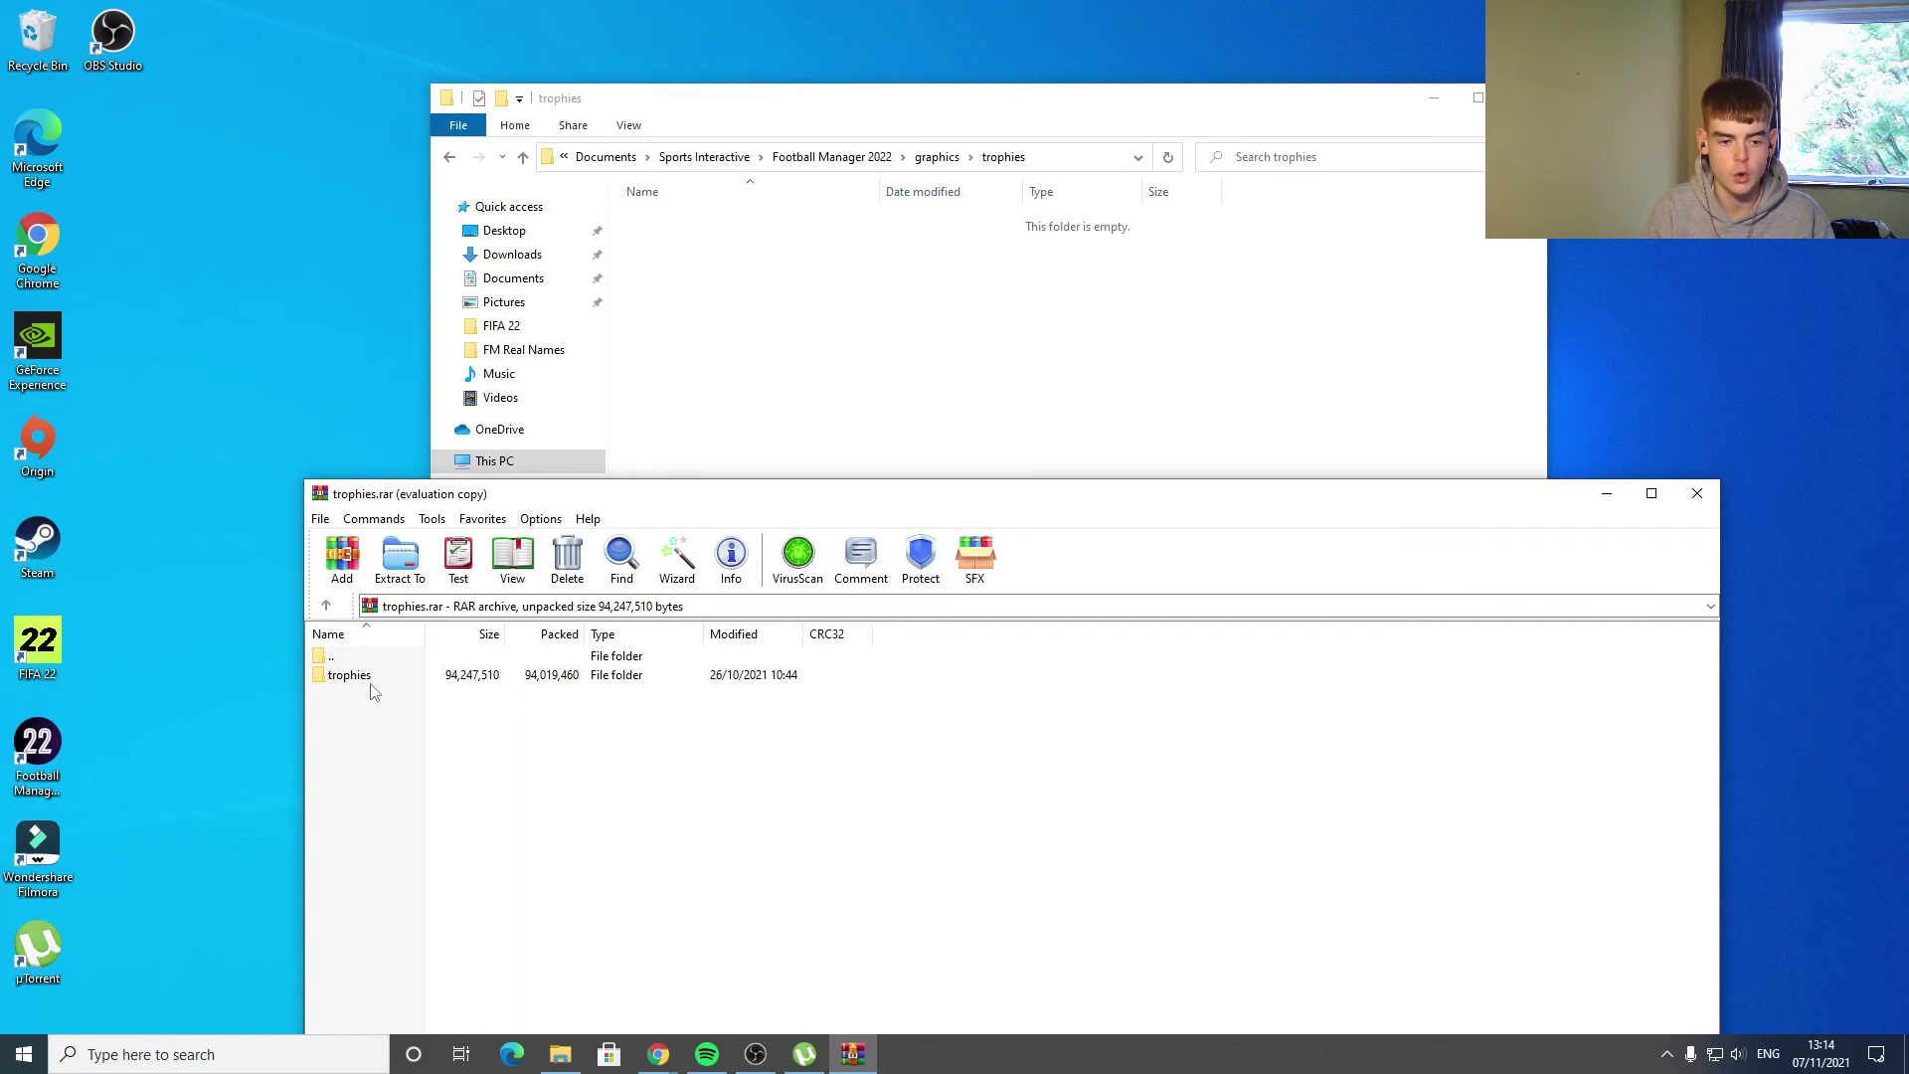
double_click(370, 680)
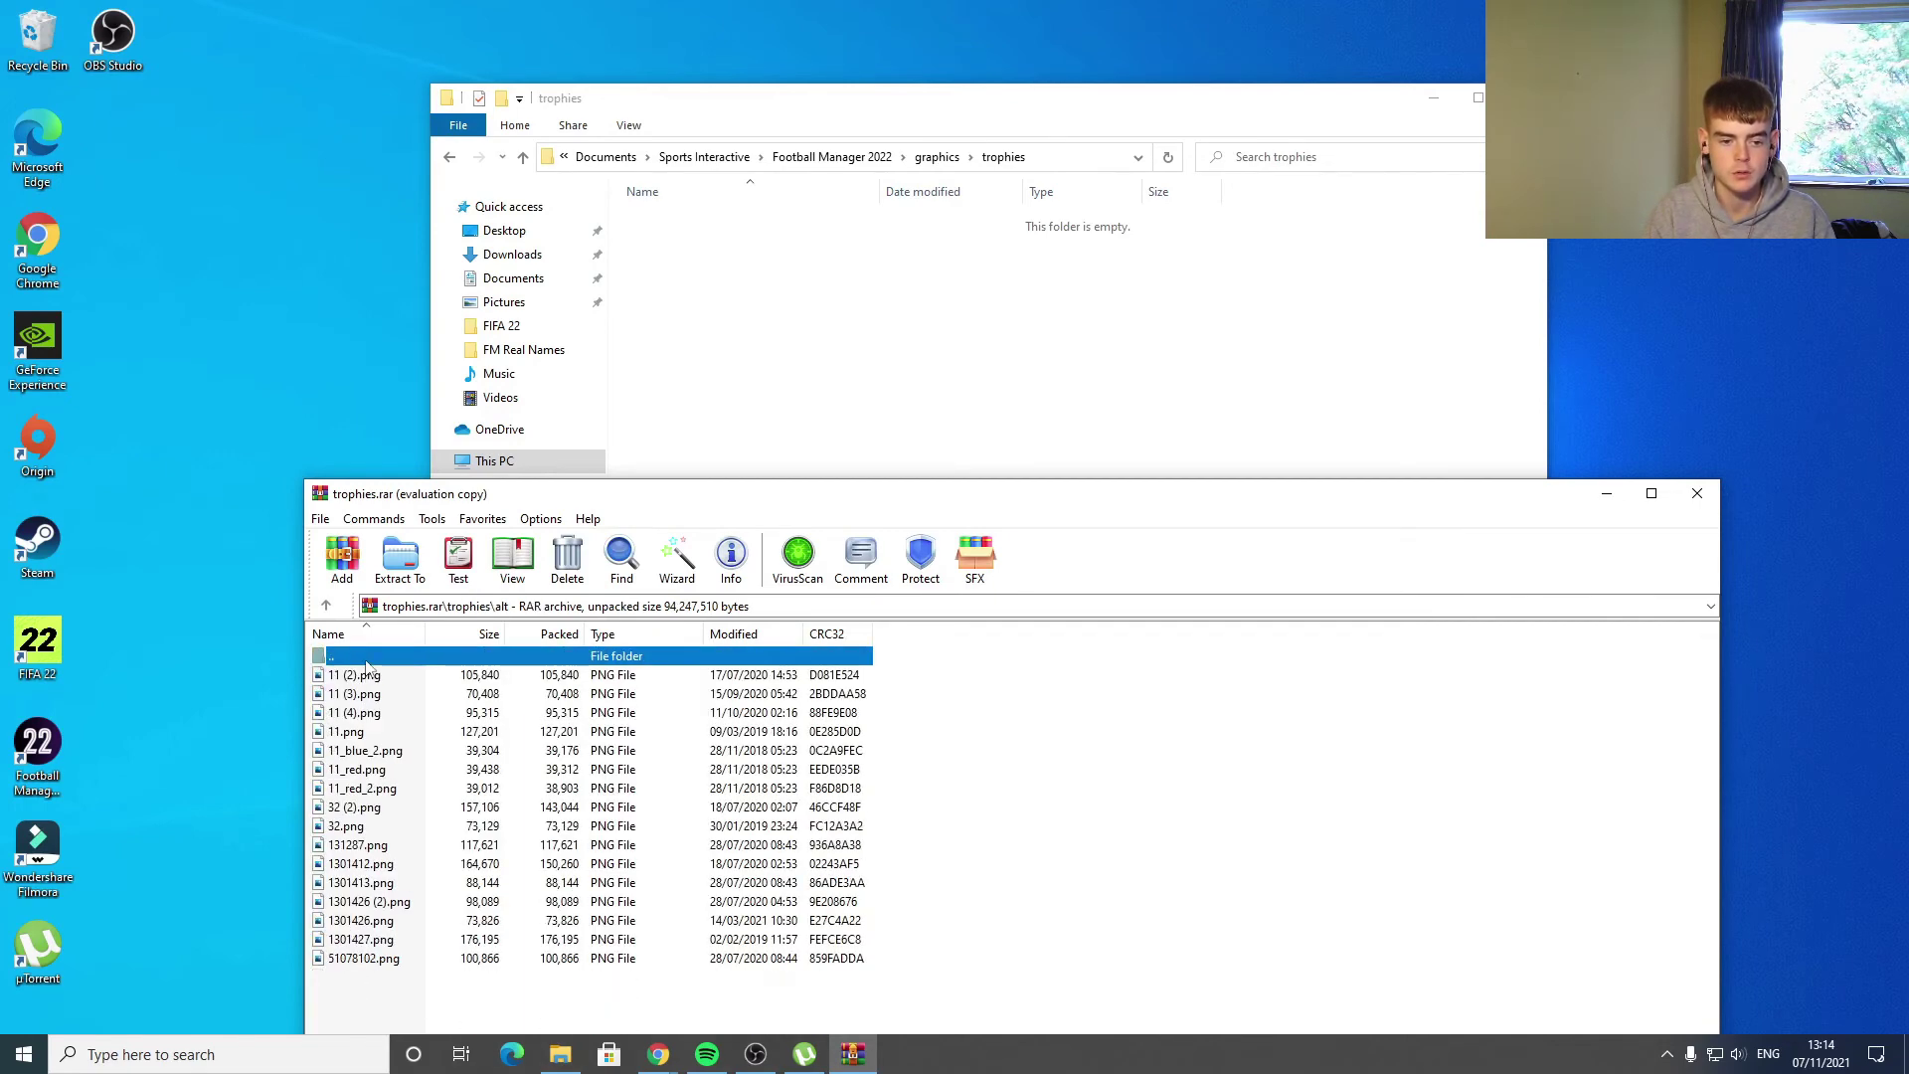
double_click(368, 658)
double_click(368, 661)
drag(358, 676, 876, 318)
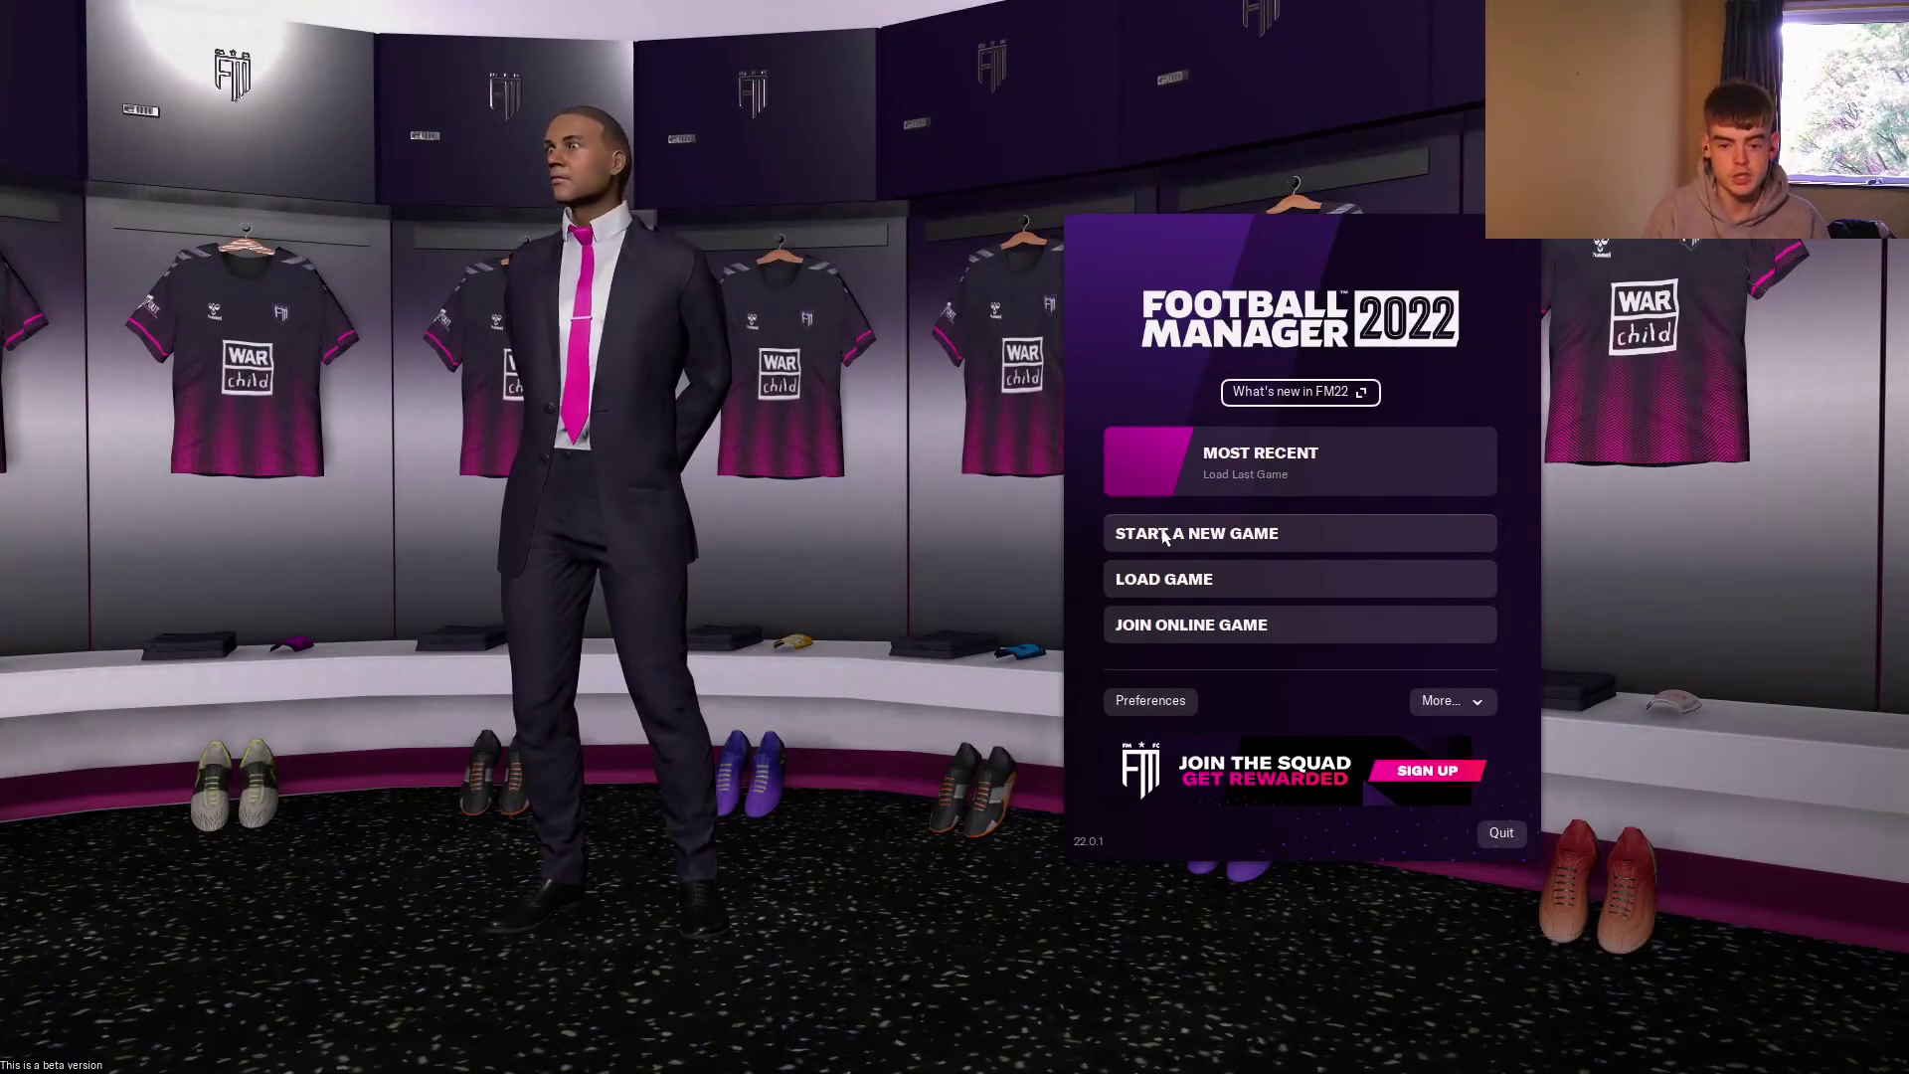
- In Football Manager 2022, start a new career setup, check the England Premier League club logos and names, and cancel the setup
click(1165, 537)
click(854, 478)
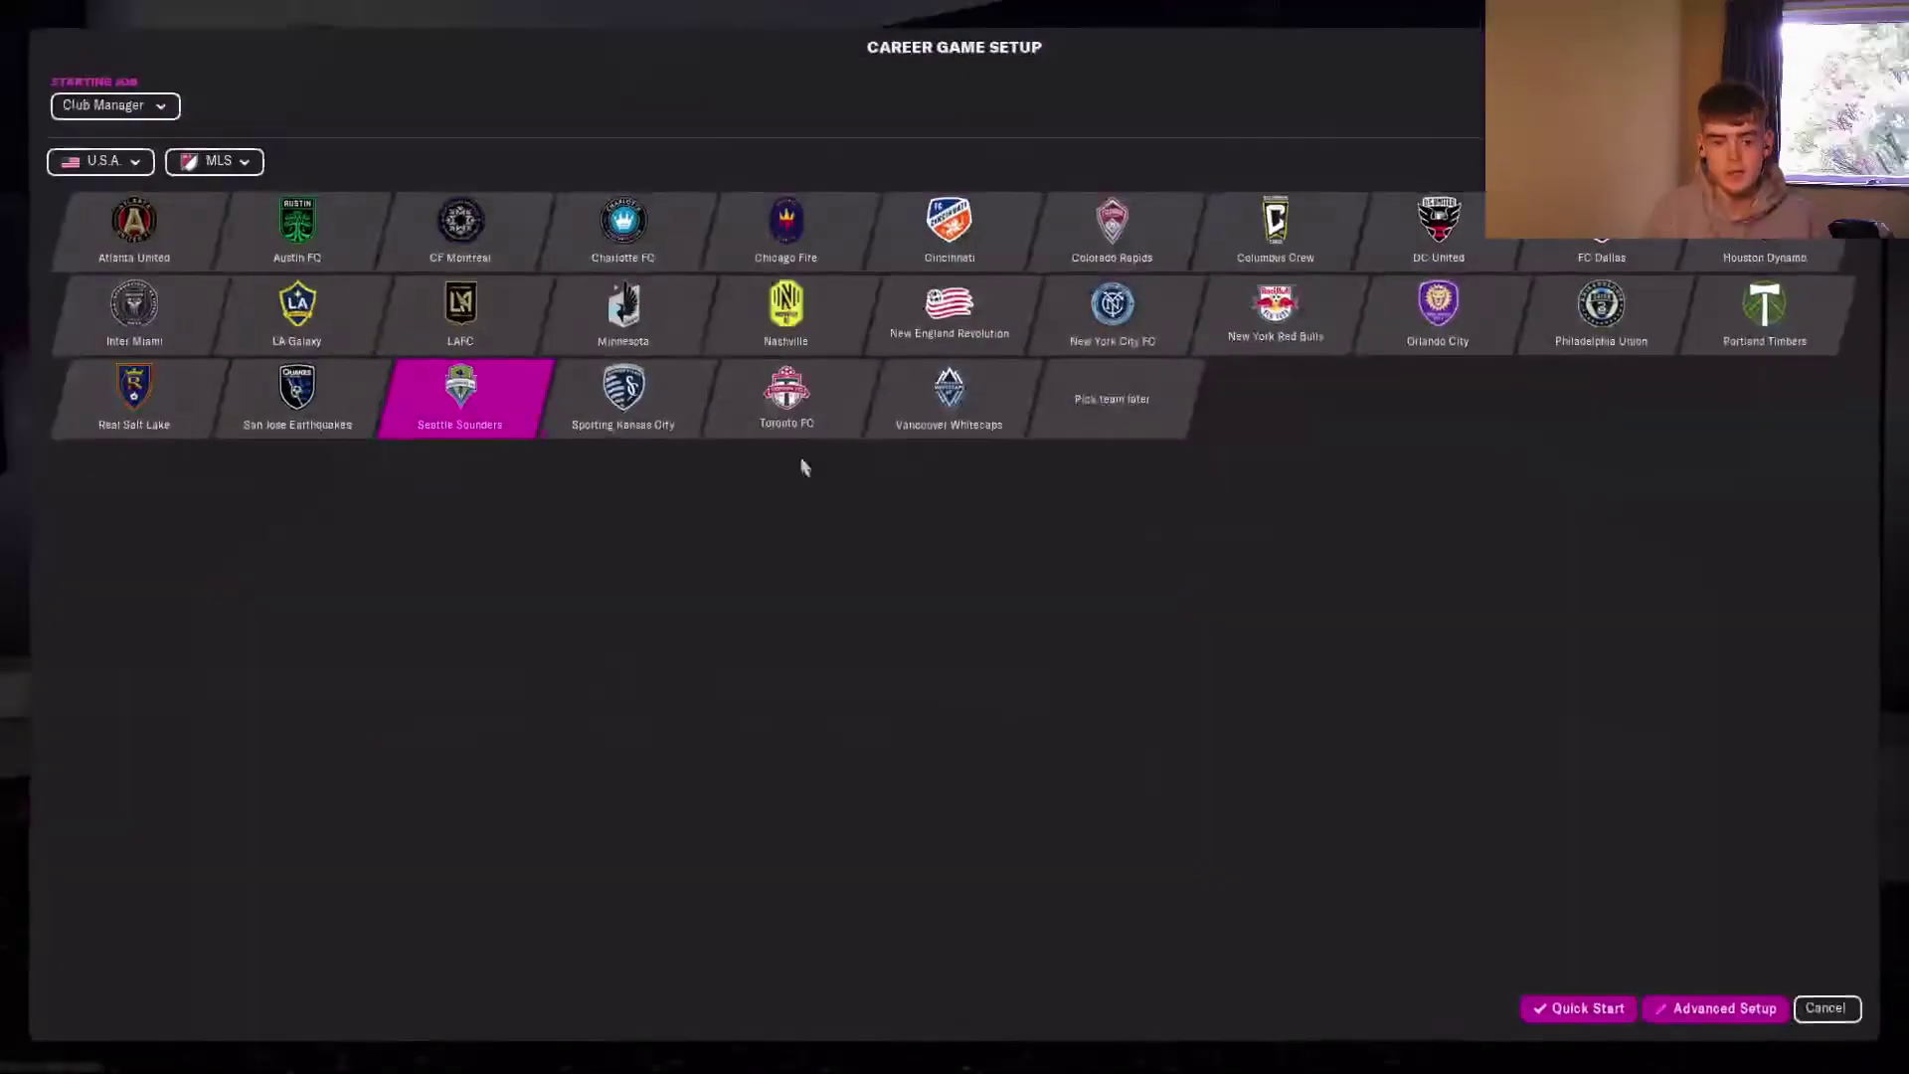
click(139, 162)
mouse_move(167, 259)
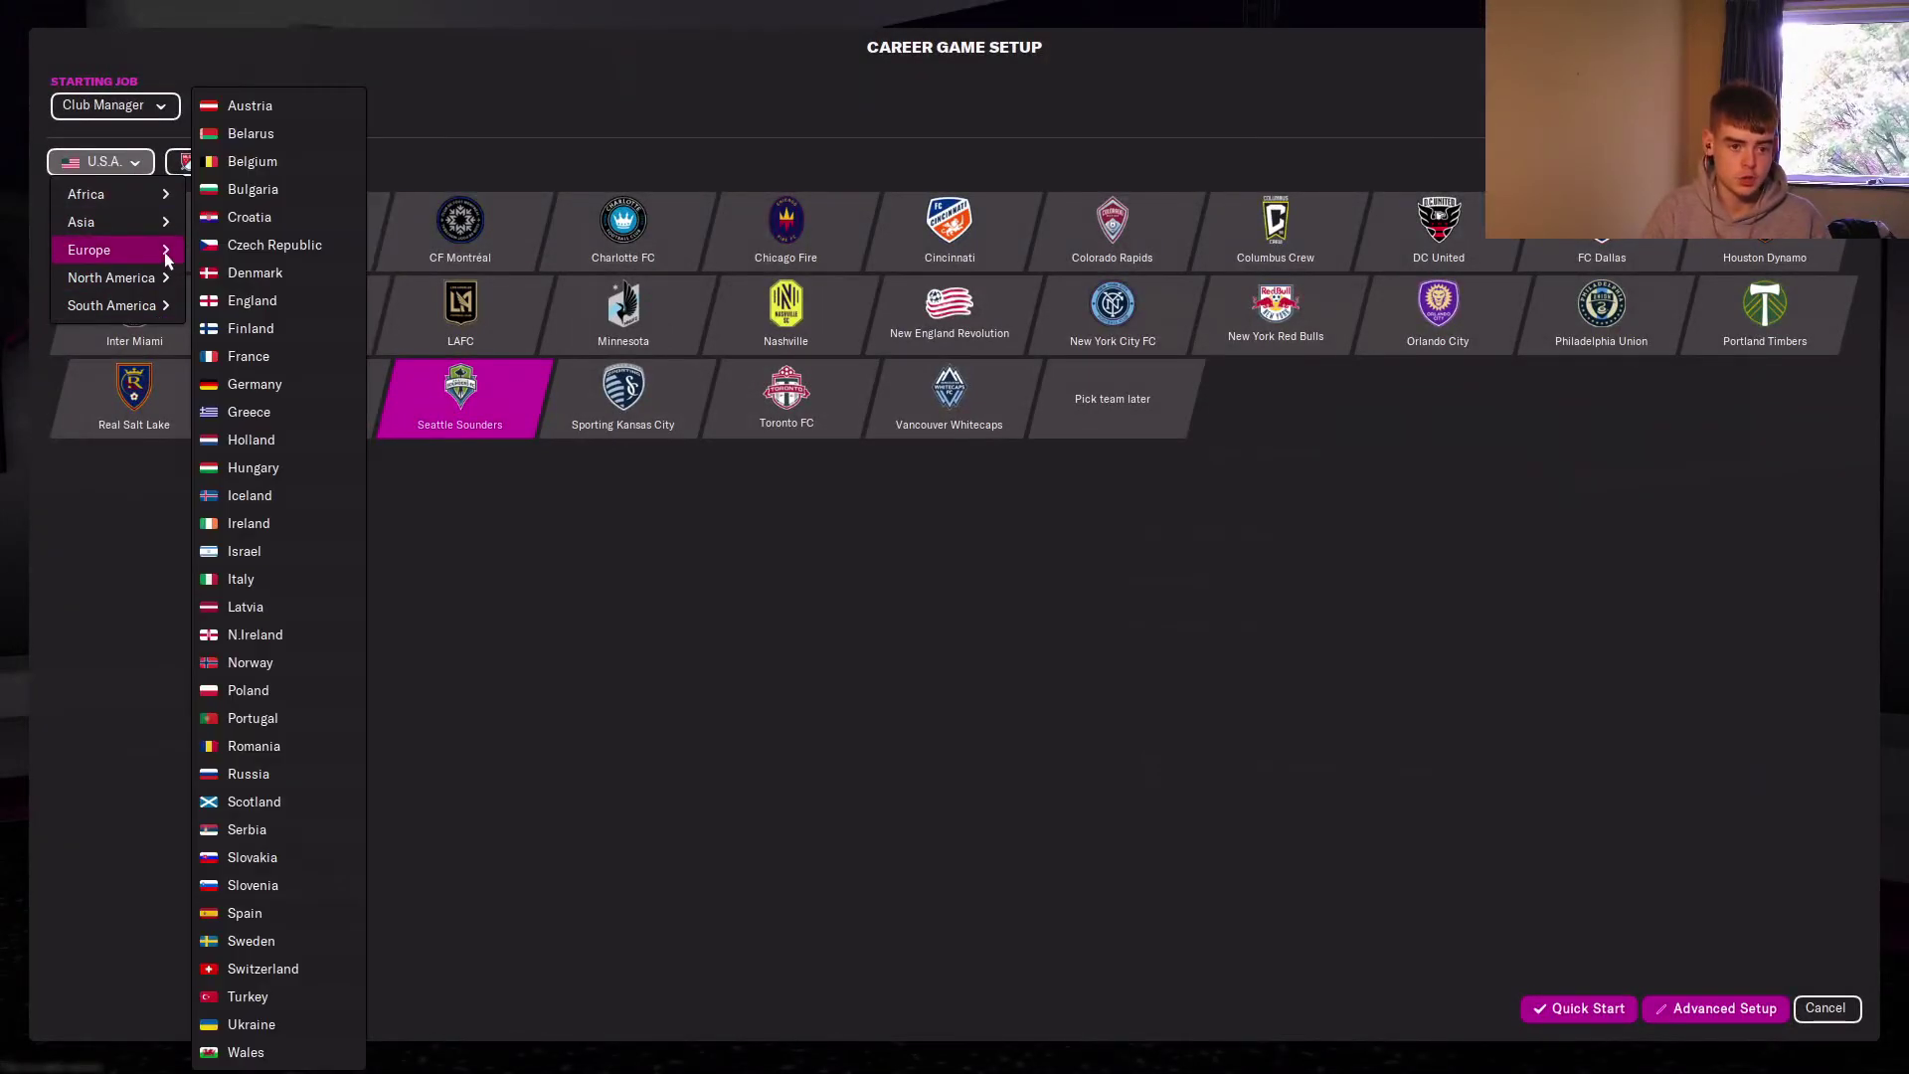
click(288, 300)
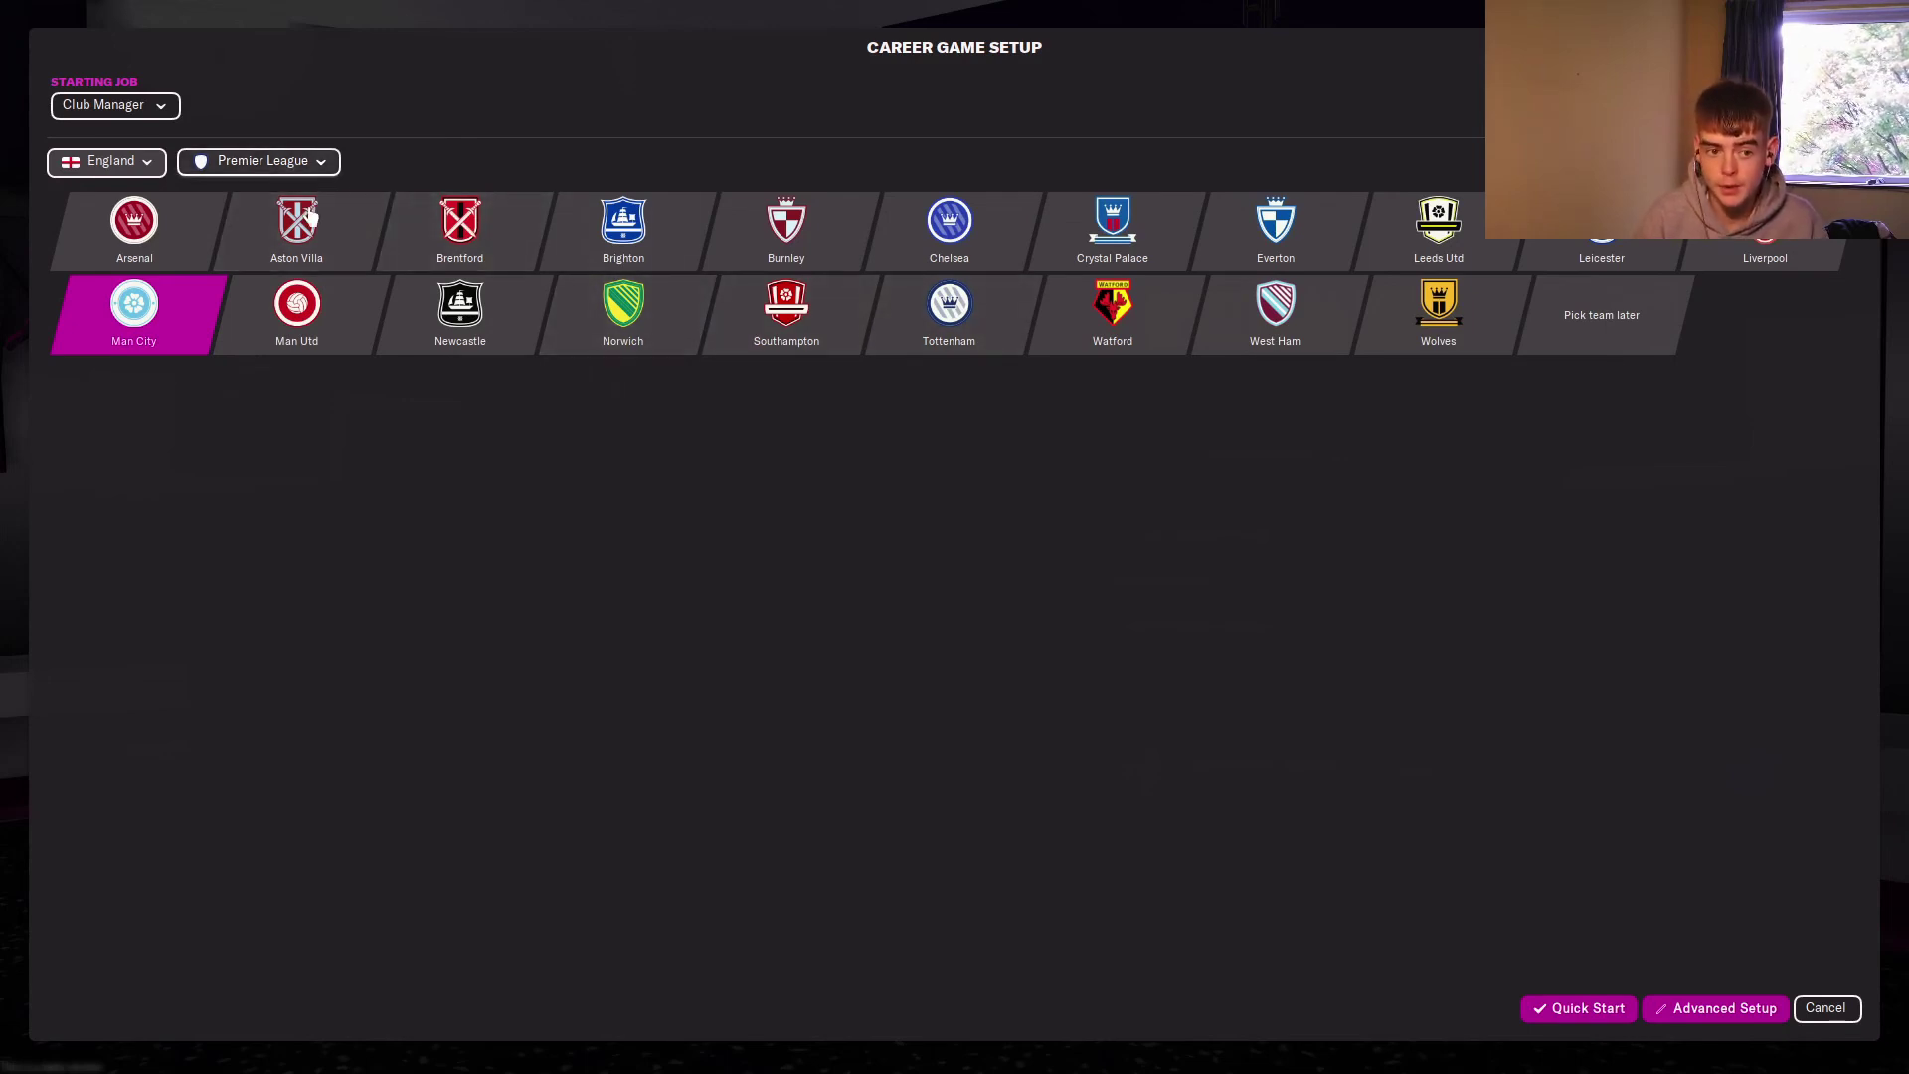
click(1847, 1018)
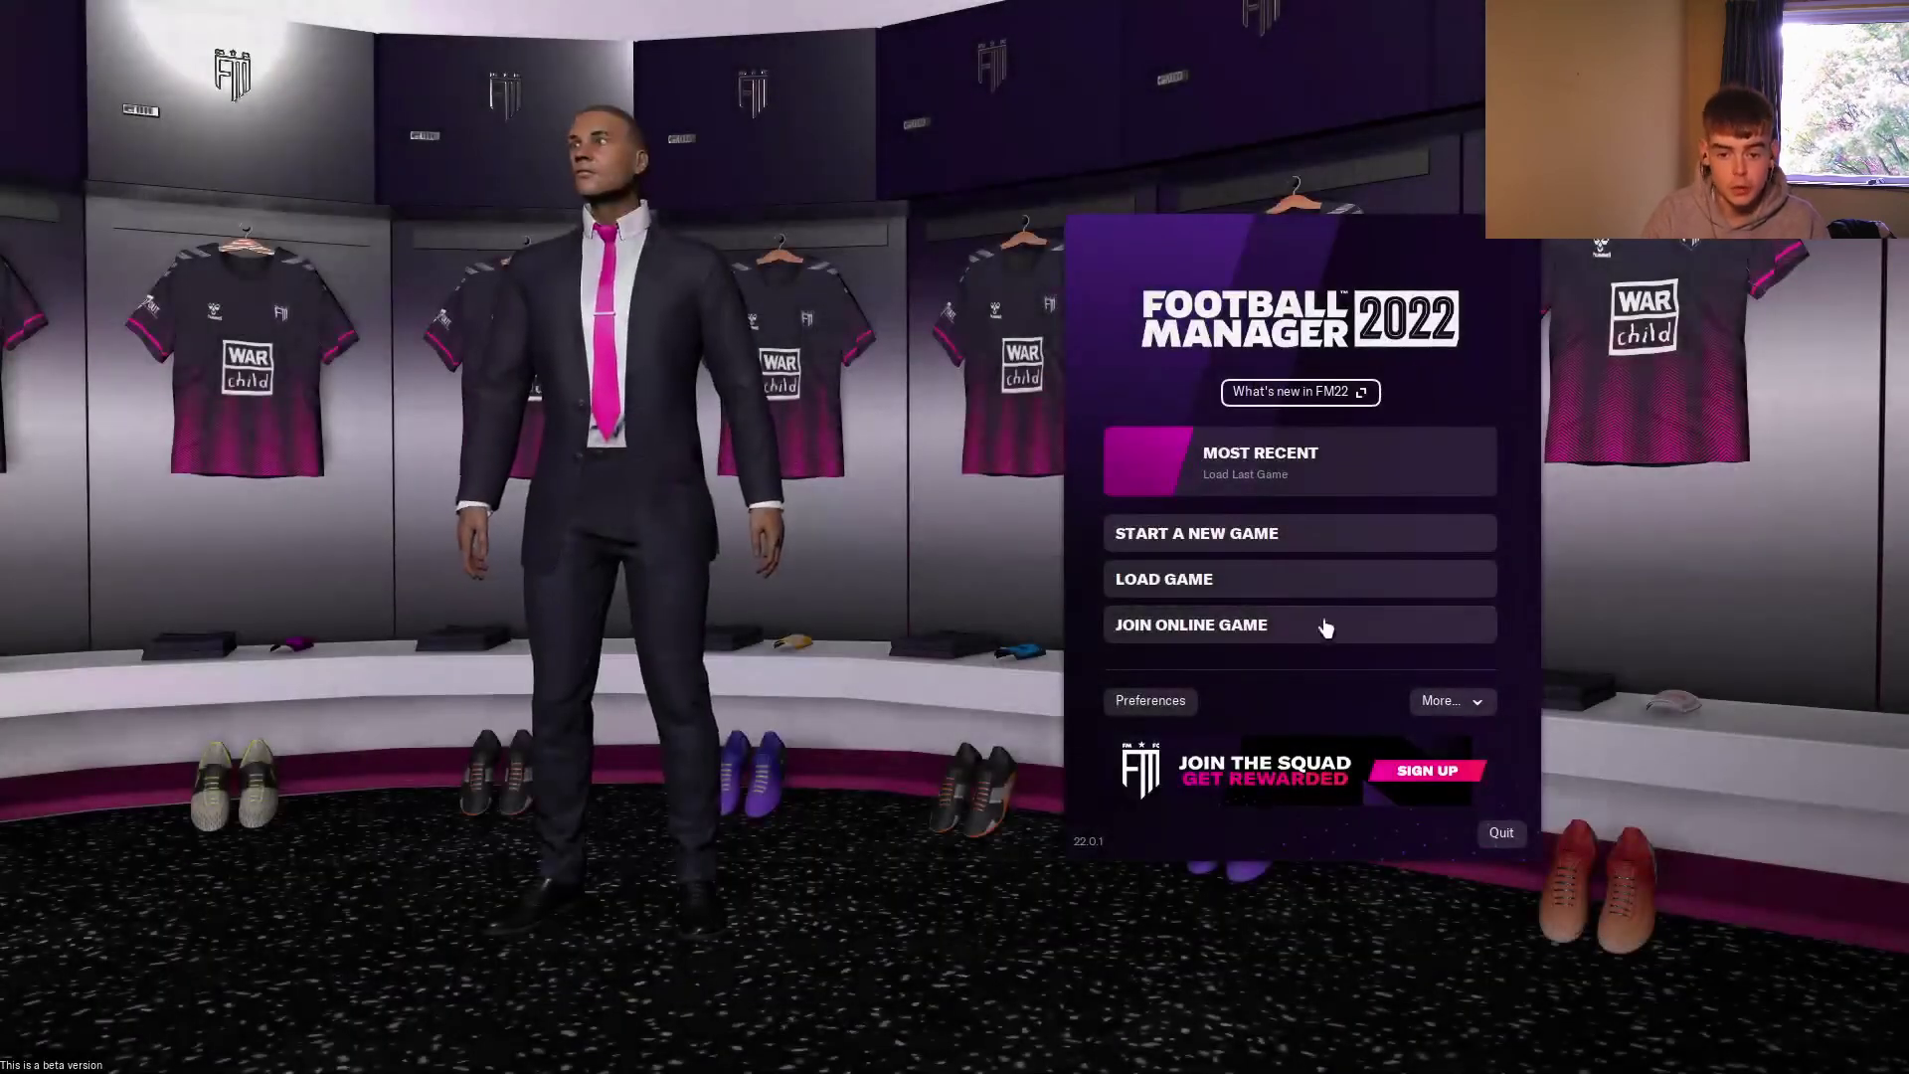
- In Preferences, turn off caching to decrease page loading times, keep skin reloading on confirmation enabled, and confirm the changes
click(1175, 700)
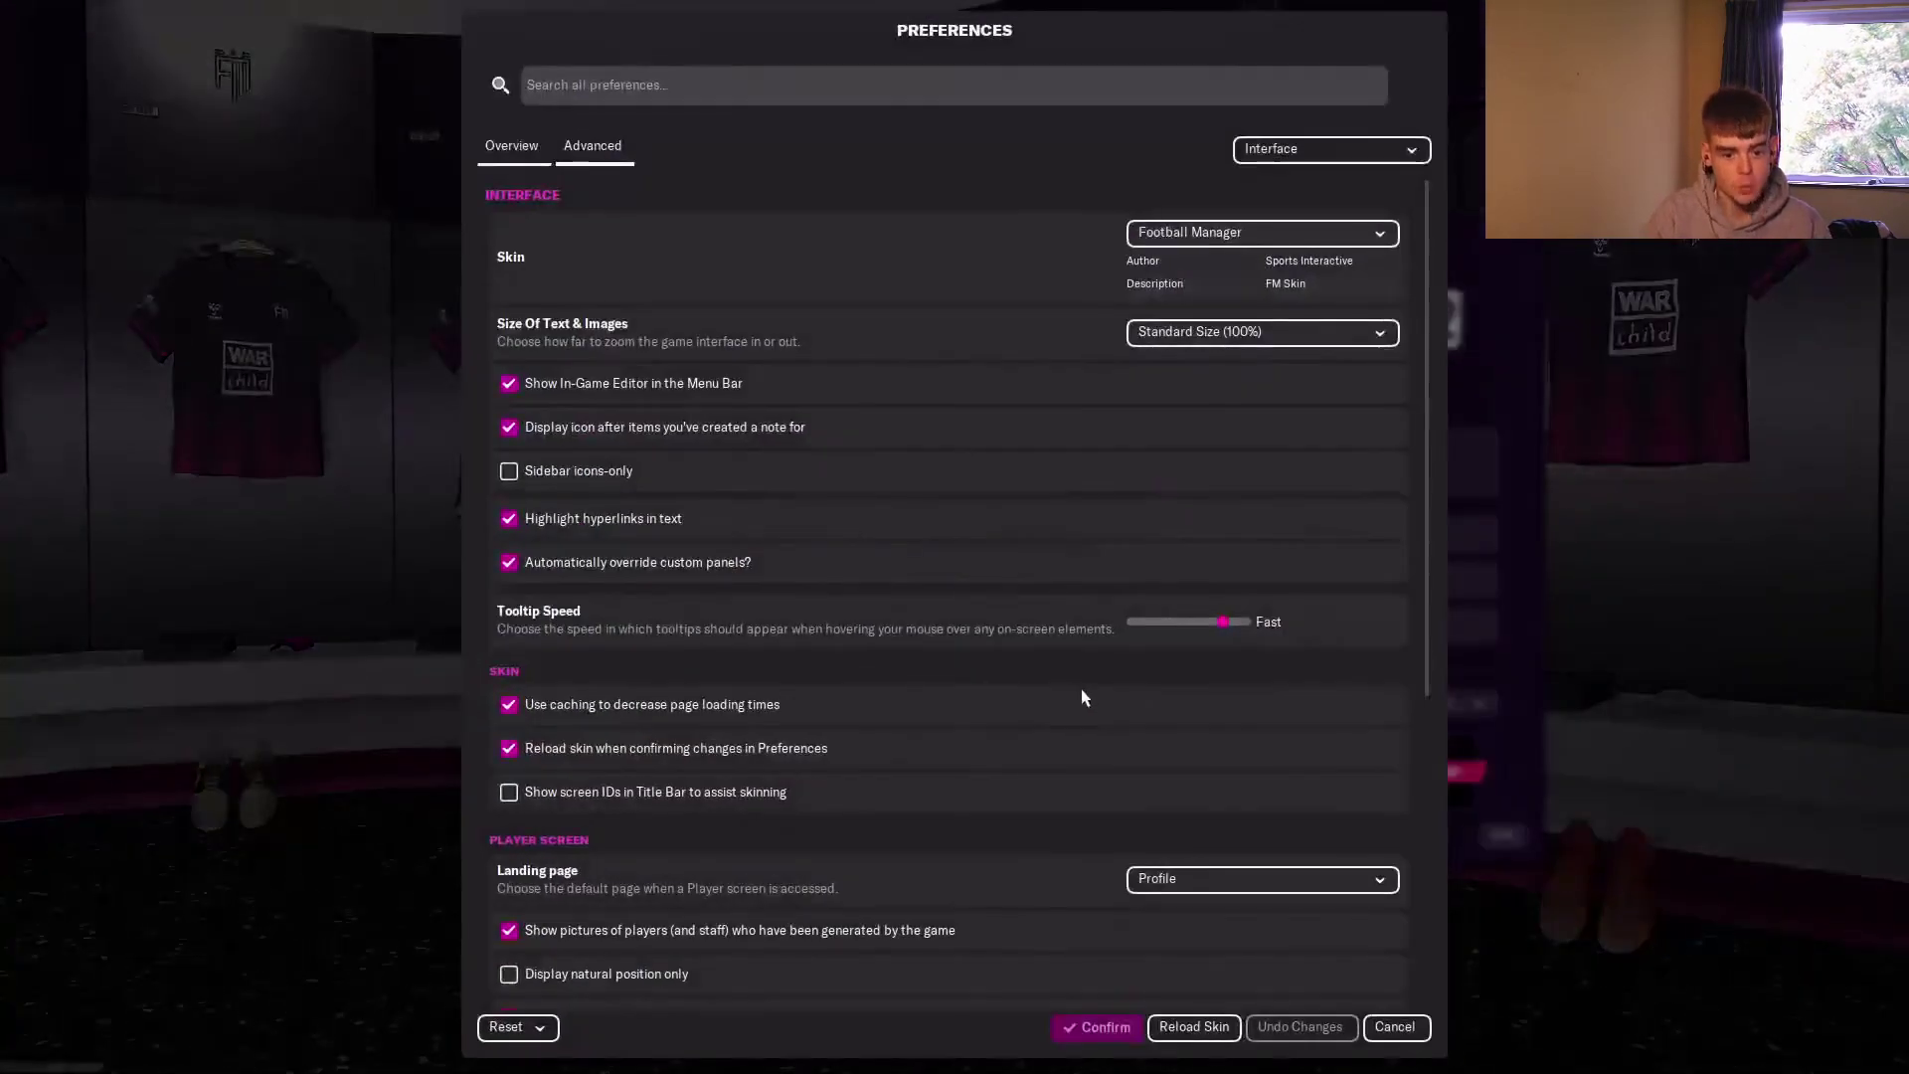
scroll(989, 642, down, 5)
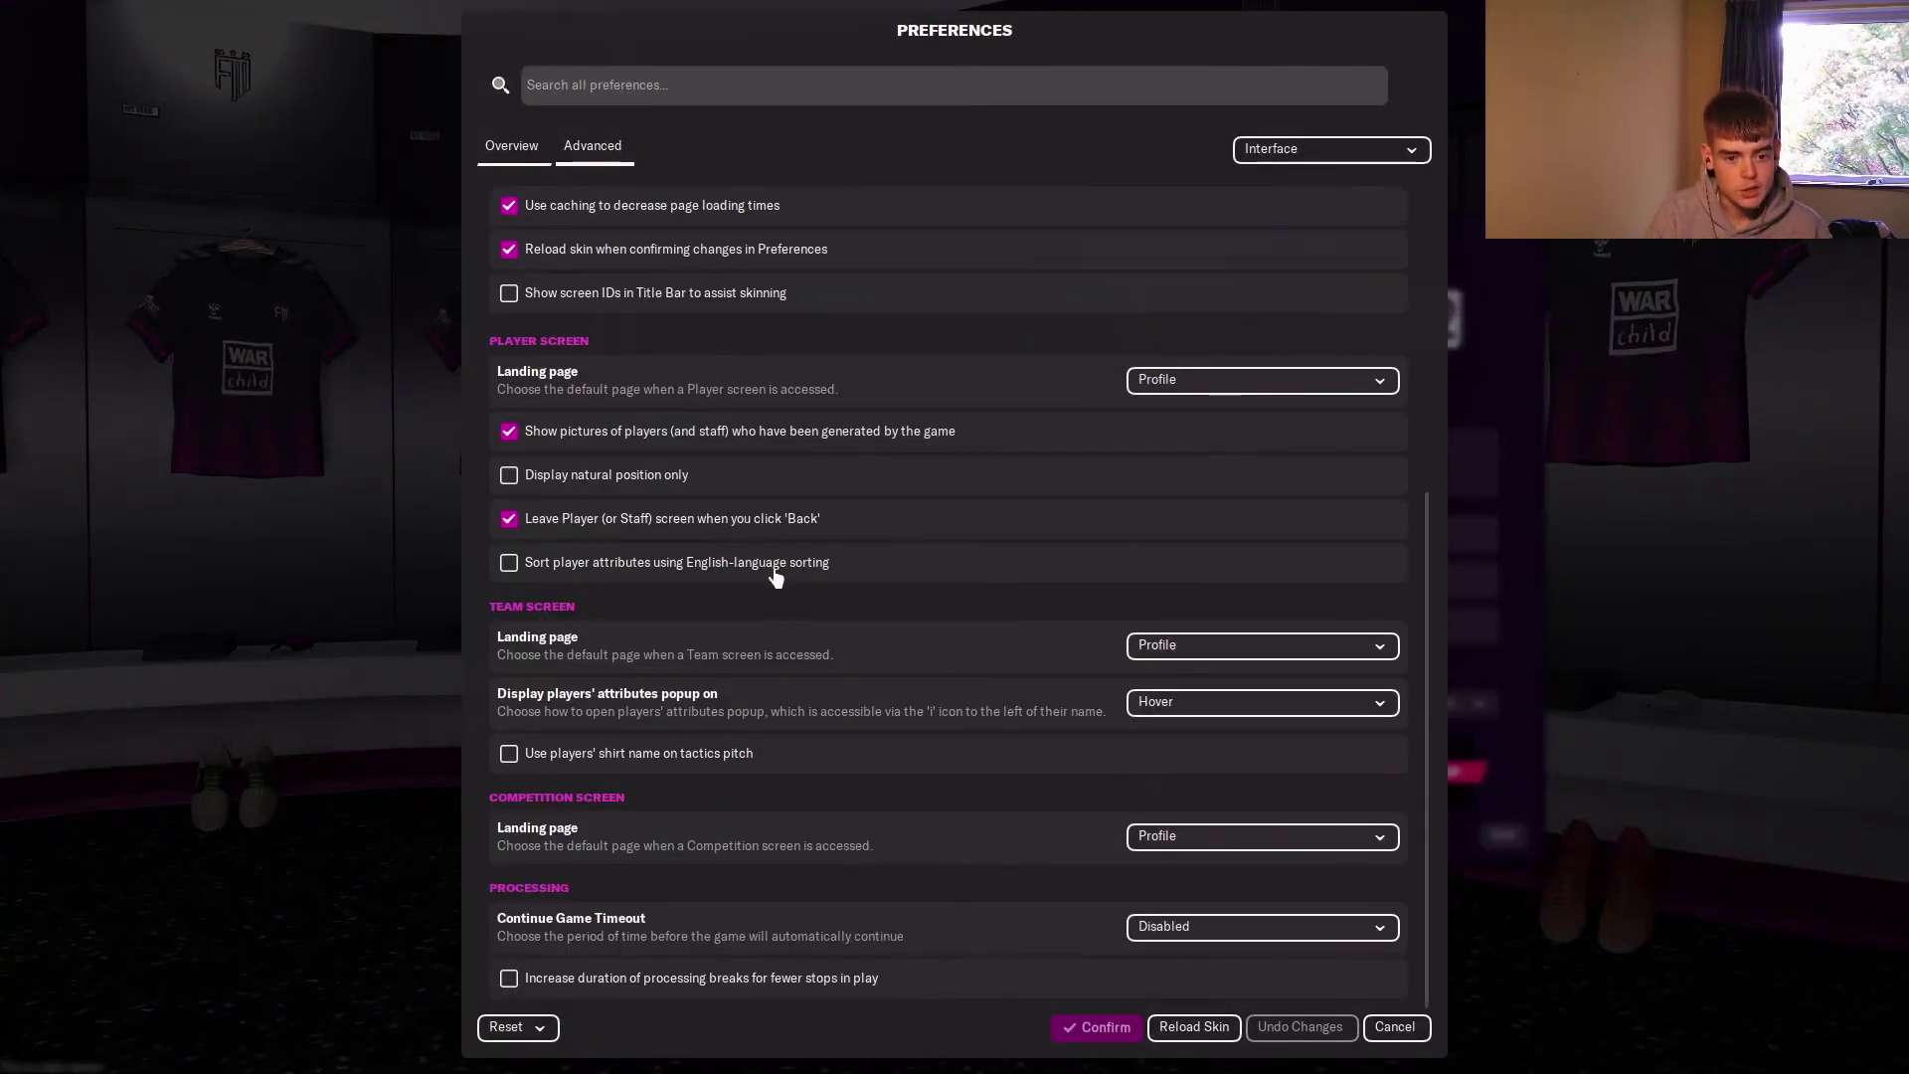
scroll(775, 577, up, 3)
click(1330, 149)
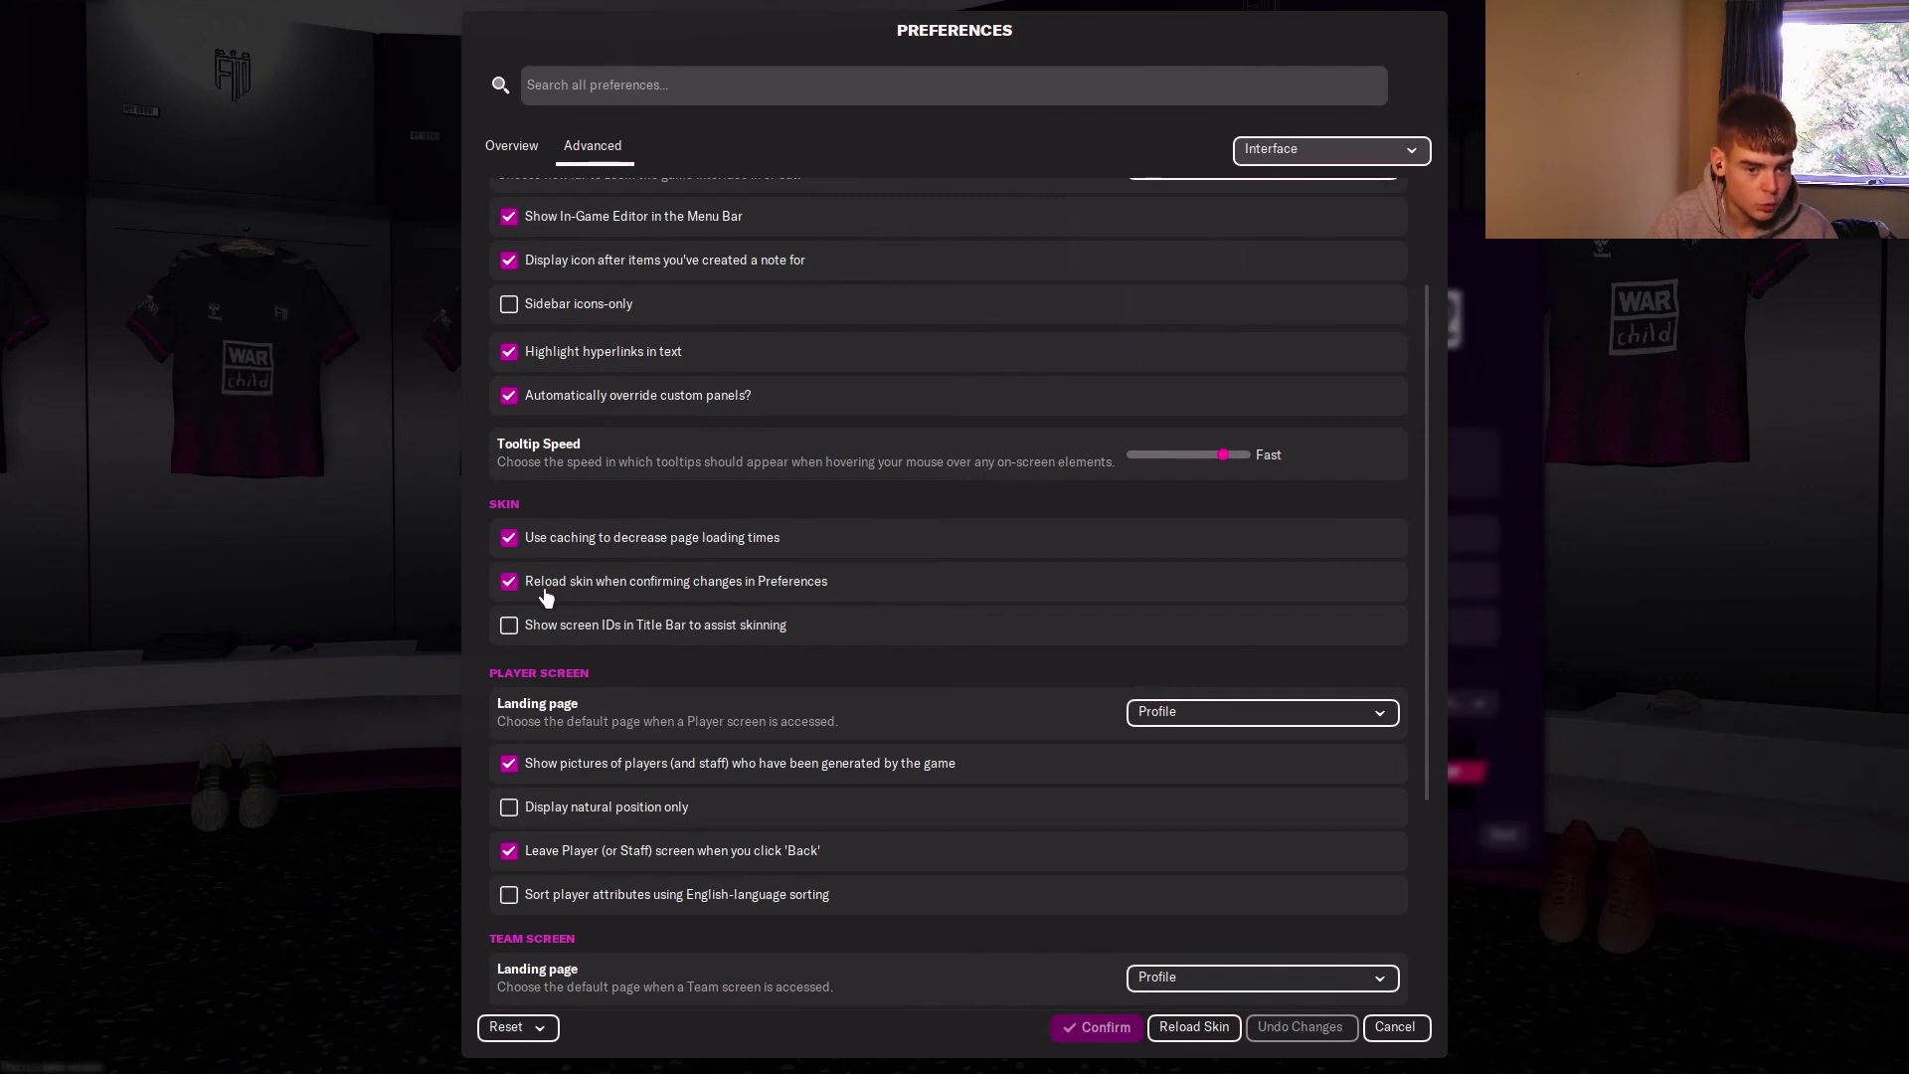
mouse_move(556, 592)
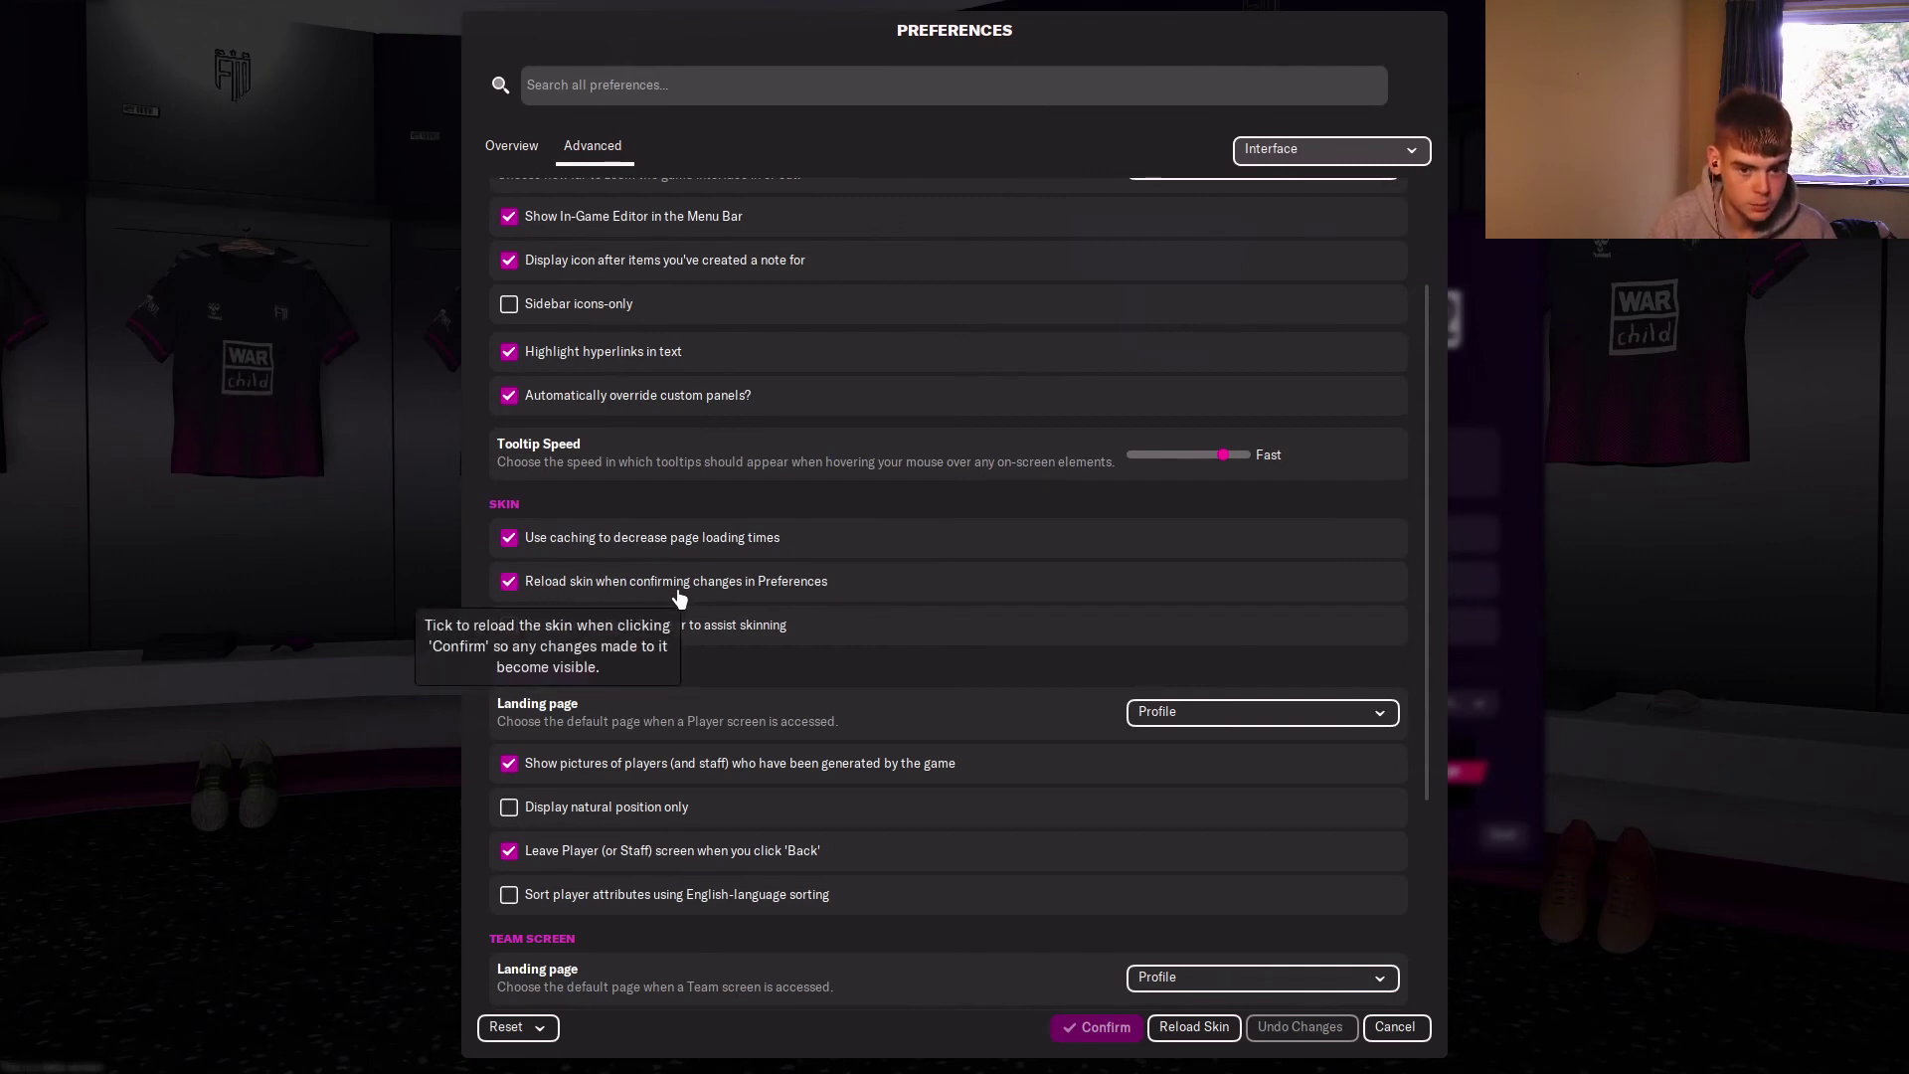
click(507, 537)
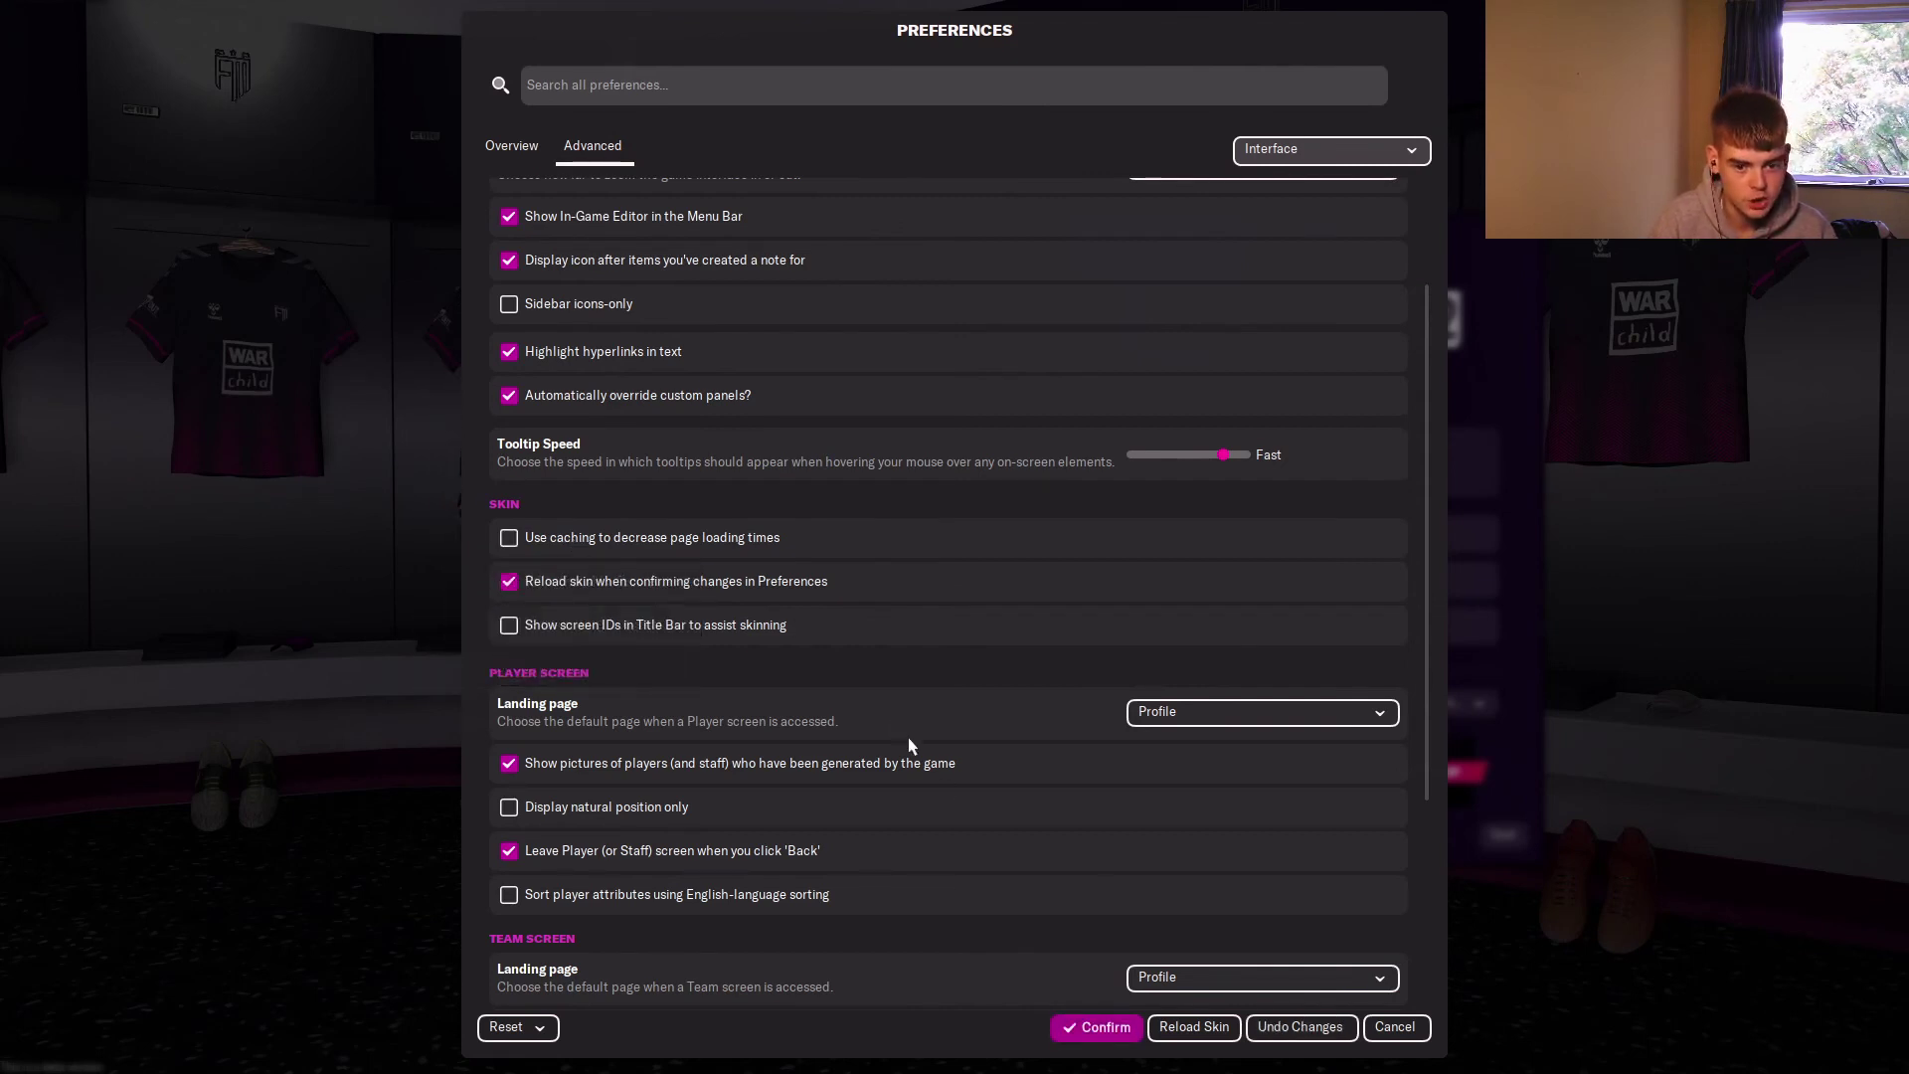
click(1083, 1034)
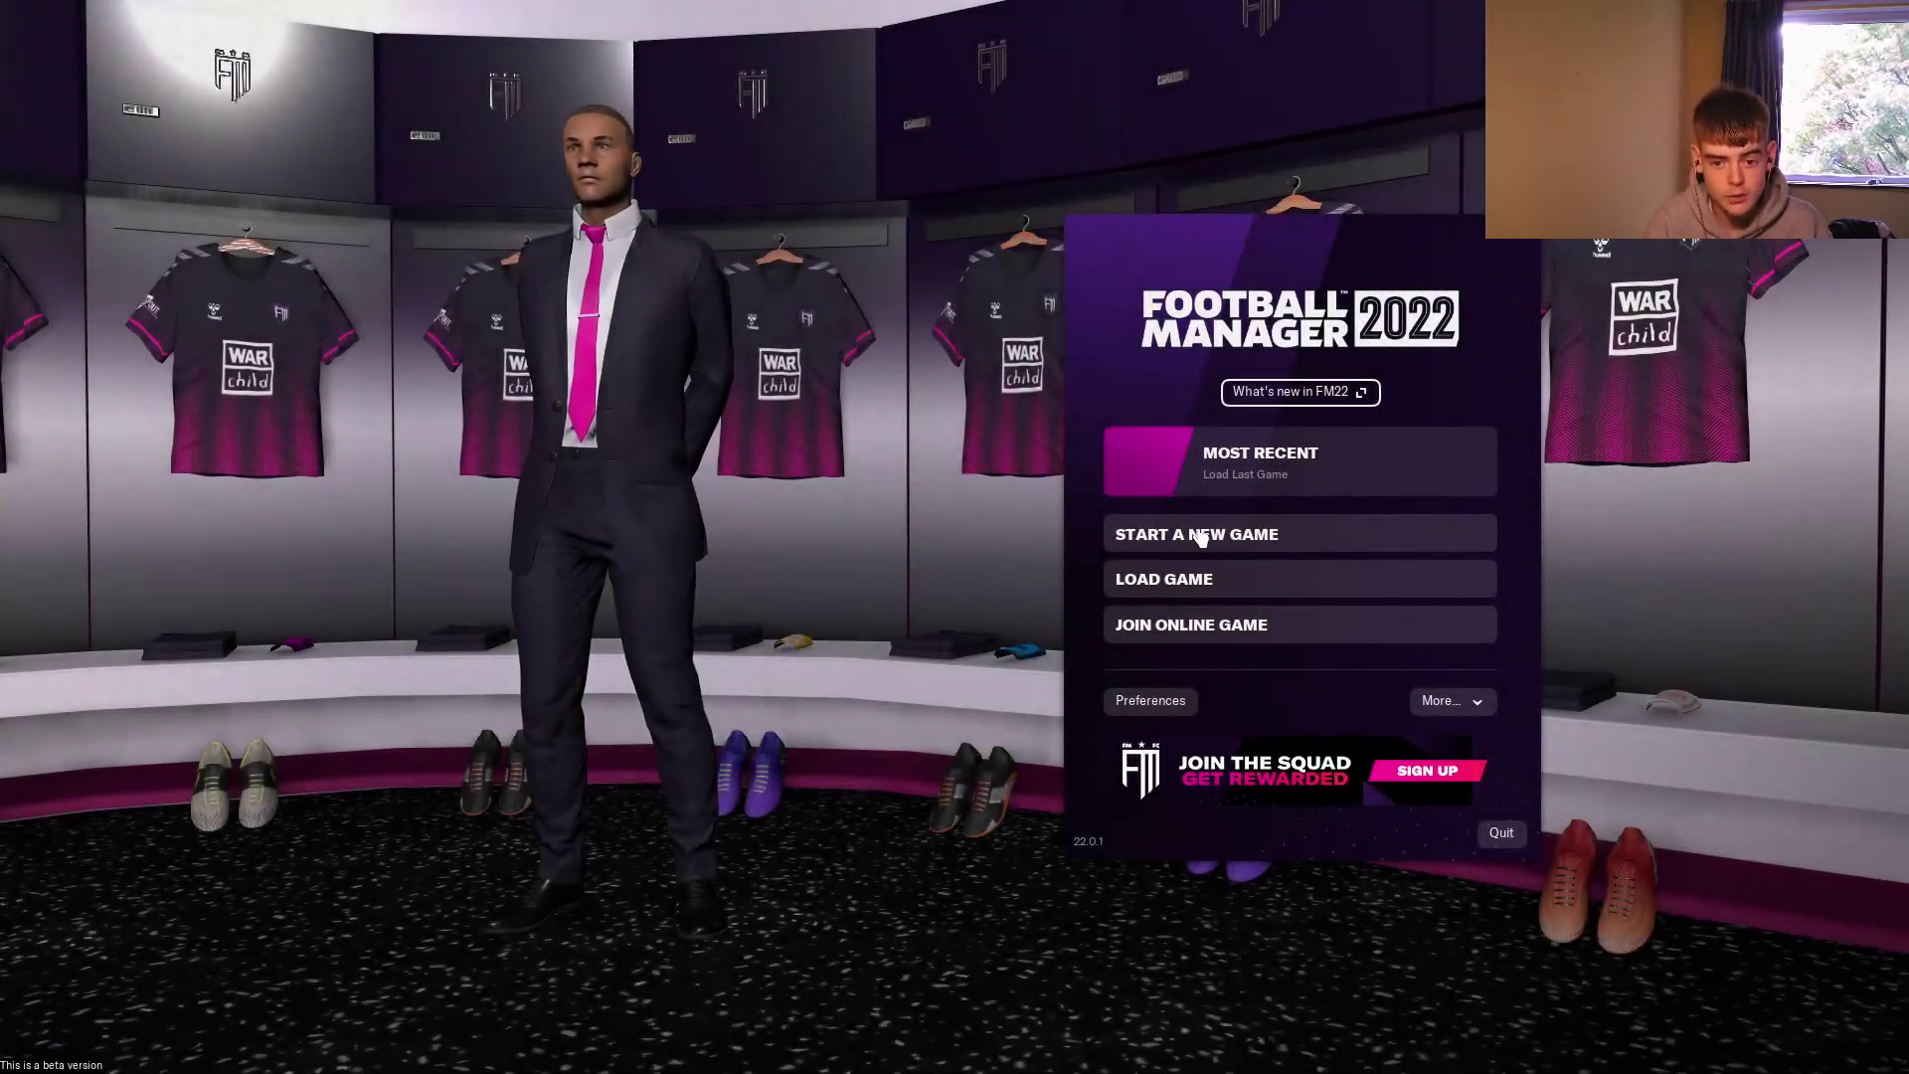
- Start a new Career game, show the England Premier League clubs with their logos, and choose Man Utd as the team
click(1201, 537)
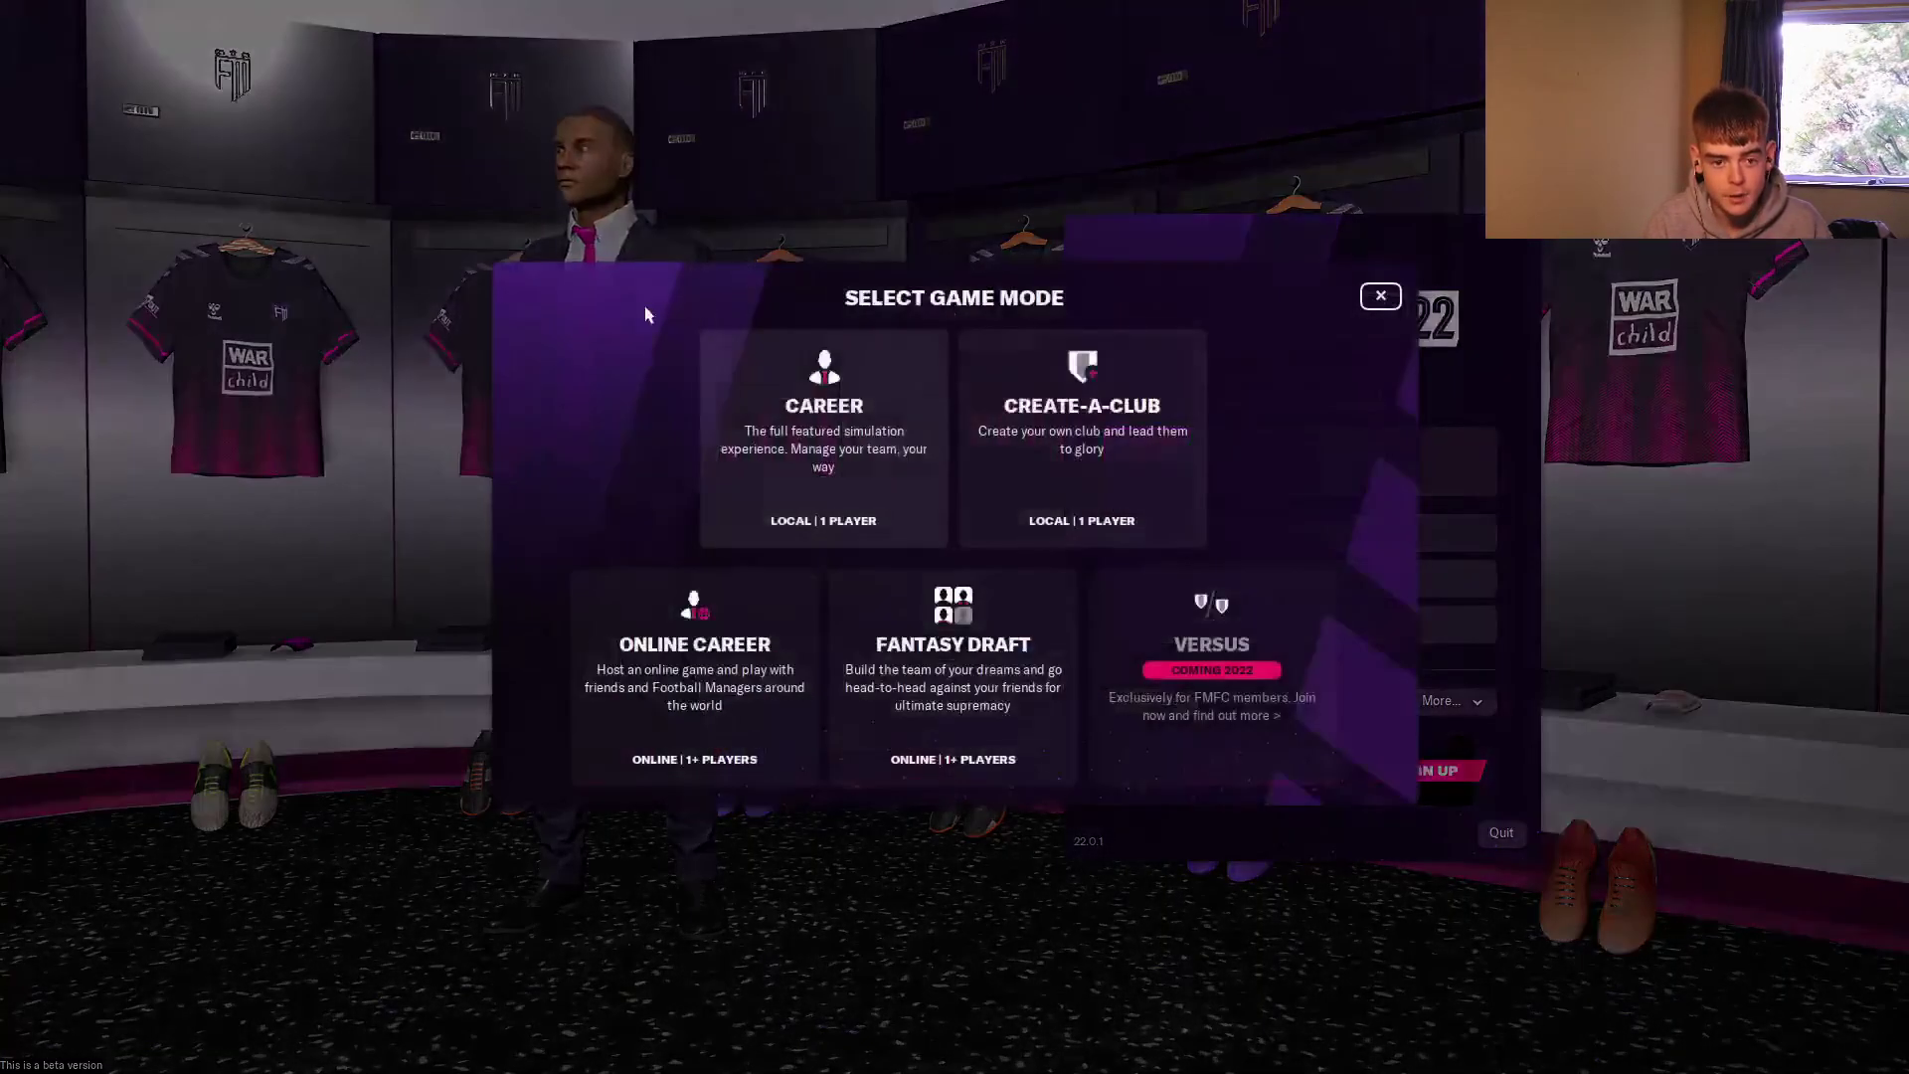
click(825, 438)
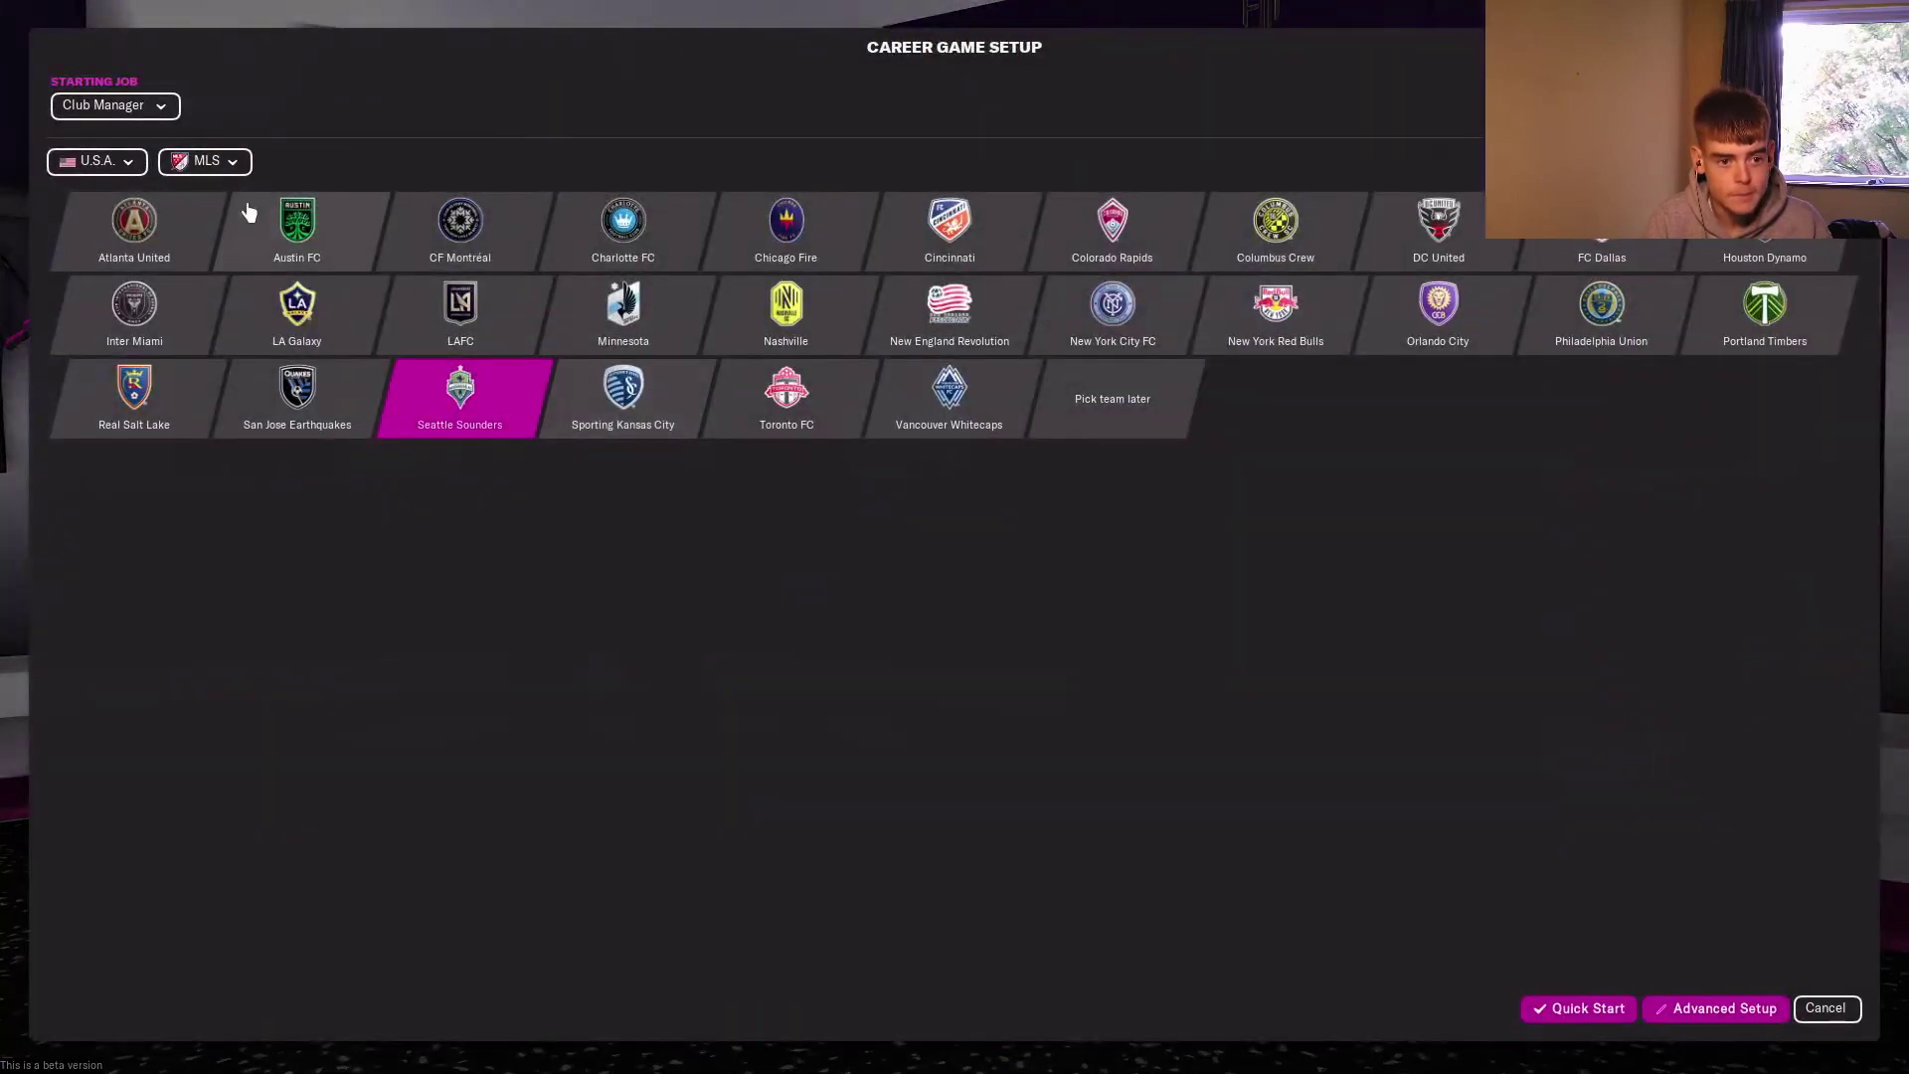
click(97, 161)
mouse_move(162, 251)
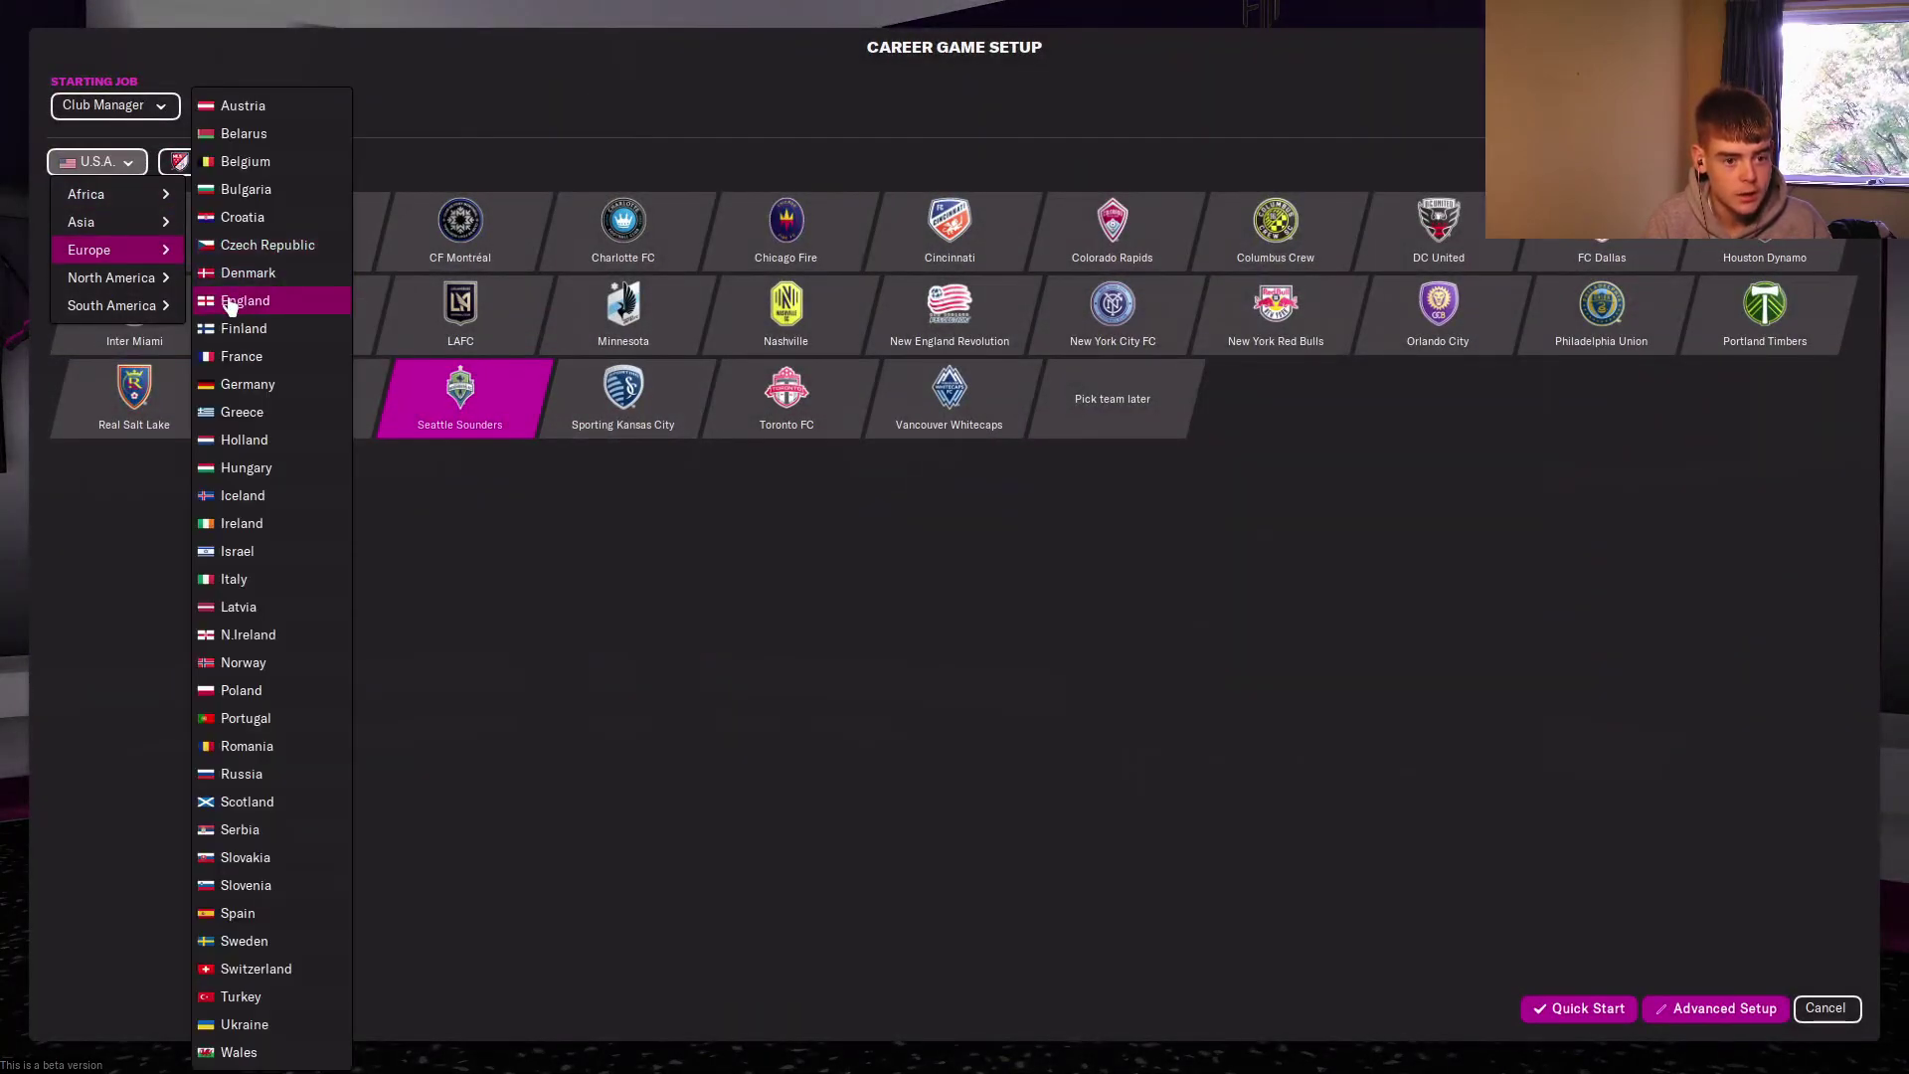
click(229, 300)
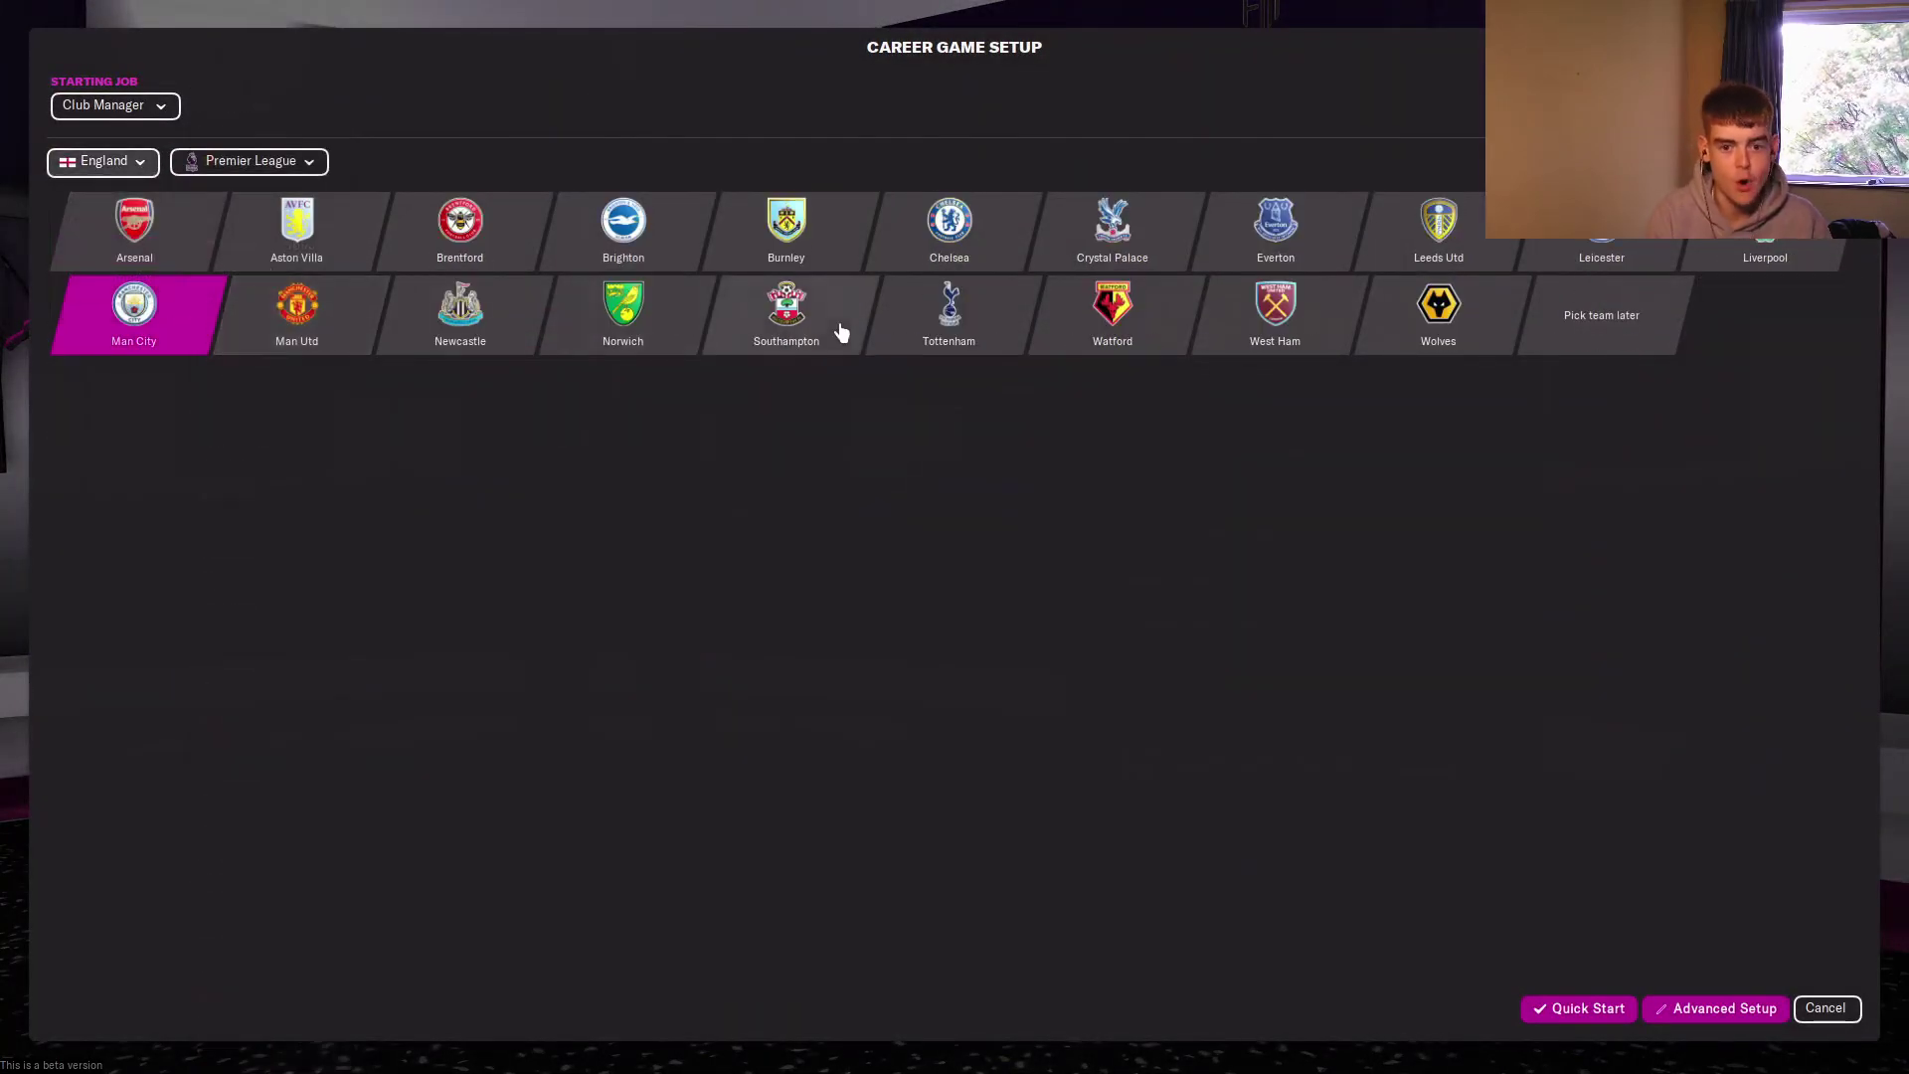
click(307, 330)
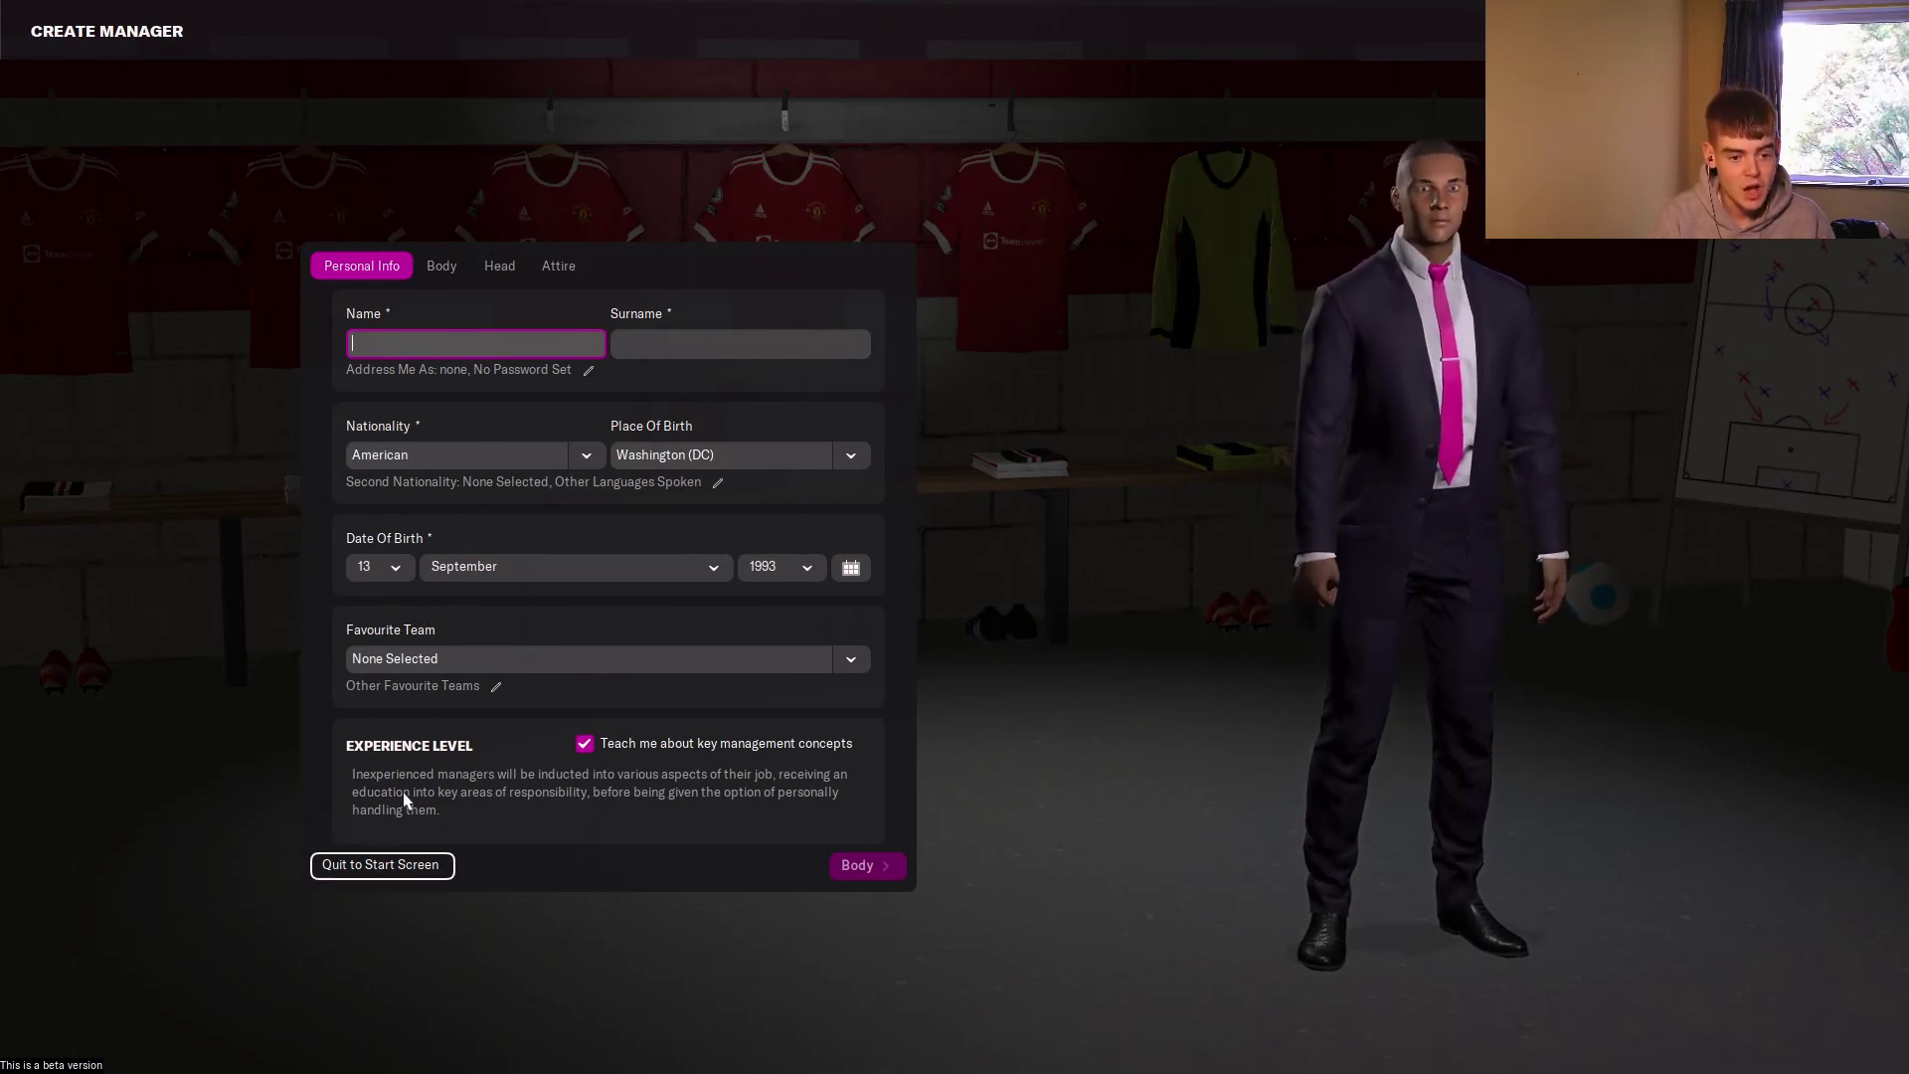
- Quit the new career to the start screen without saving and discard the manager being created
click(416, 869)
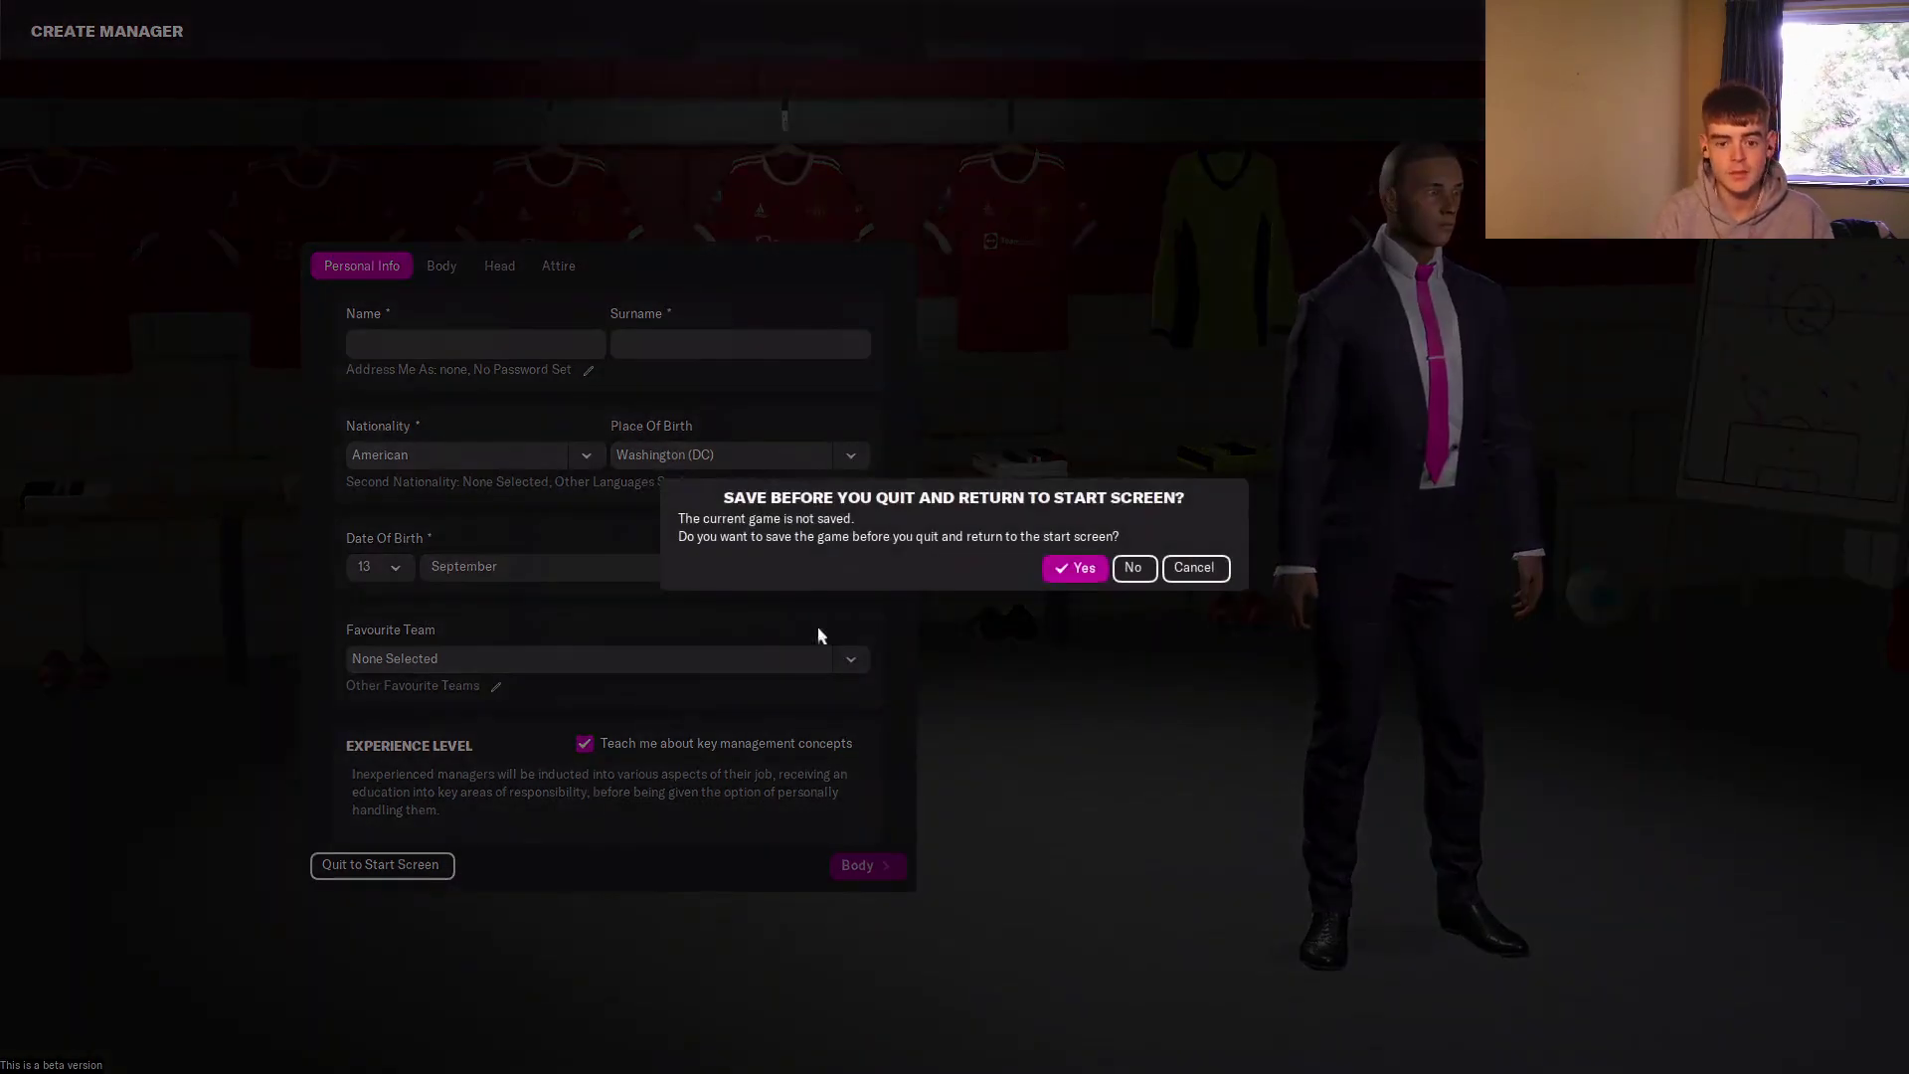
click(1125, 569)
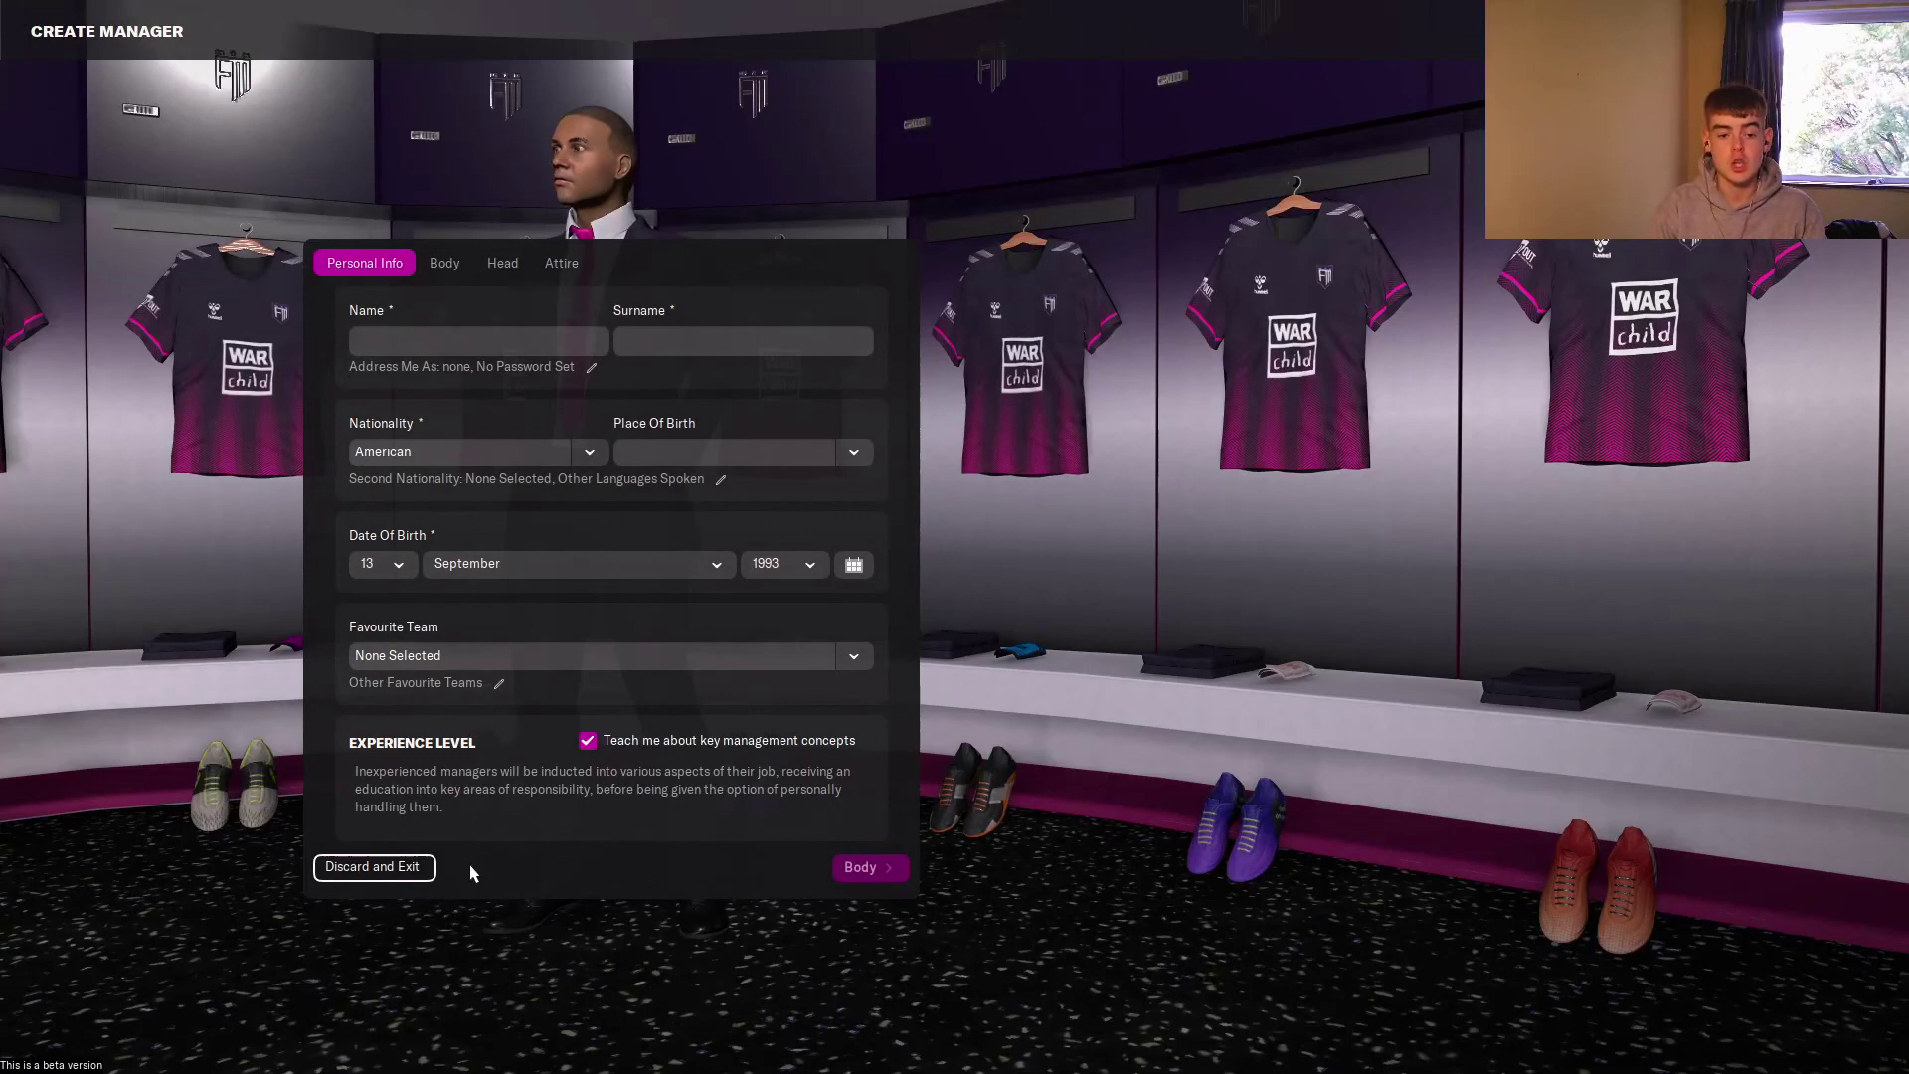
click(397, 871)
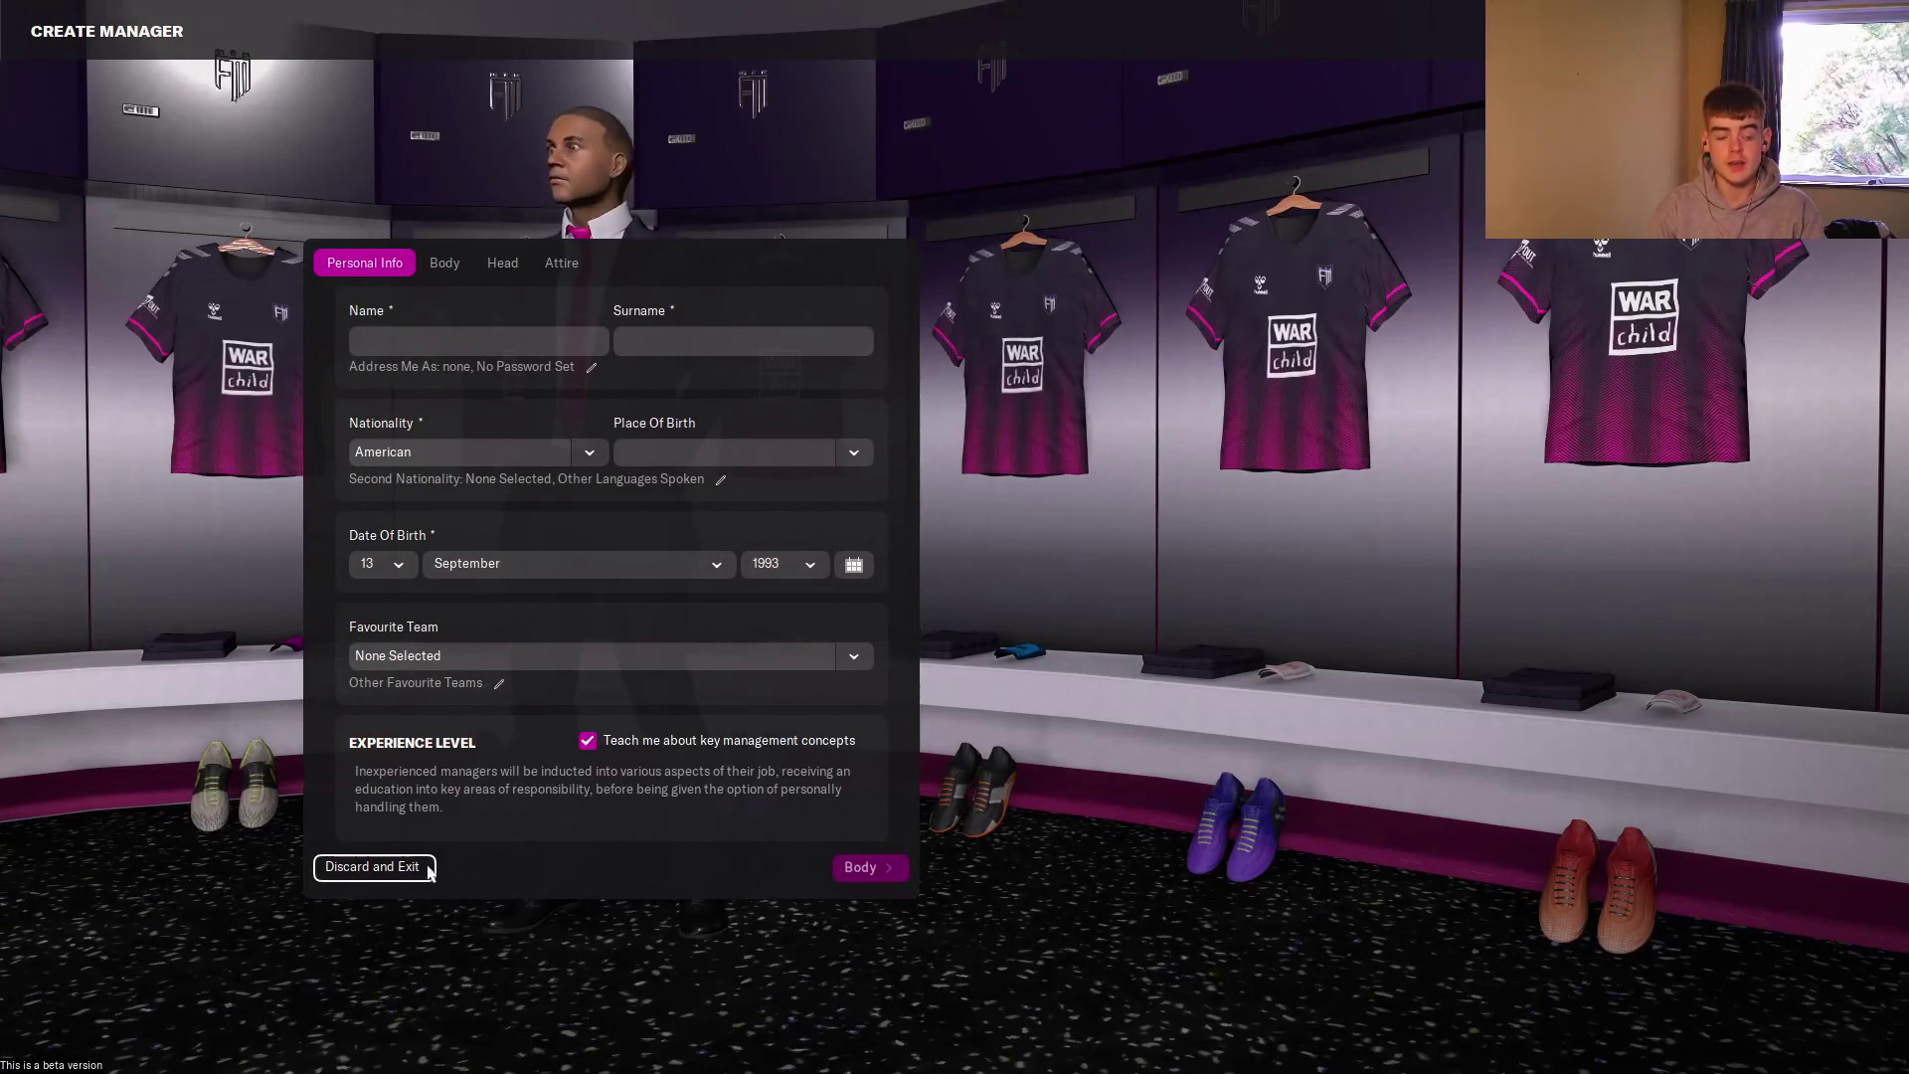